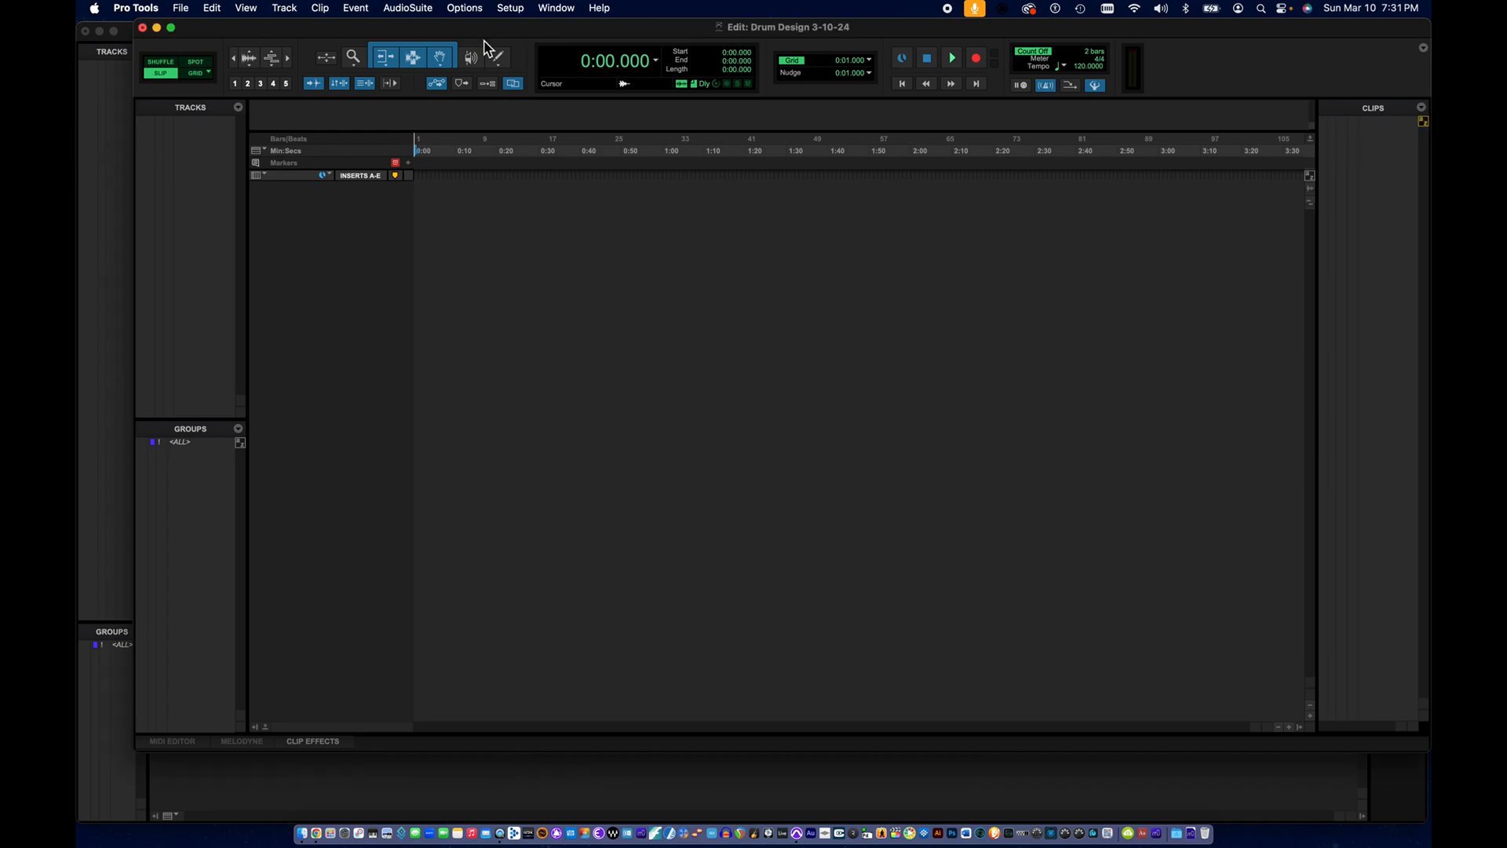
- Create one new mono audio track named Kick
left_click(285, 8)
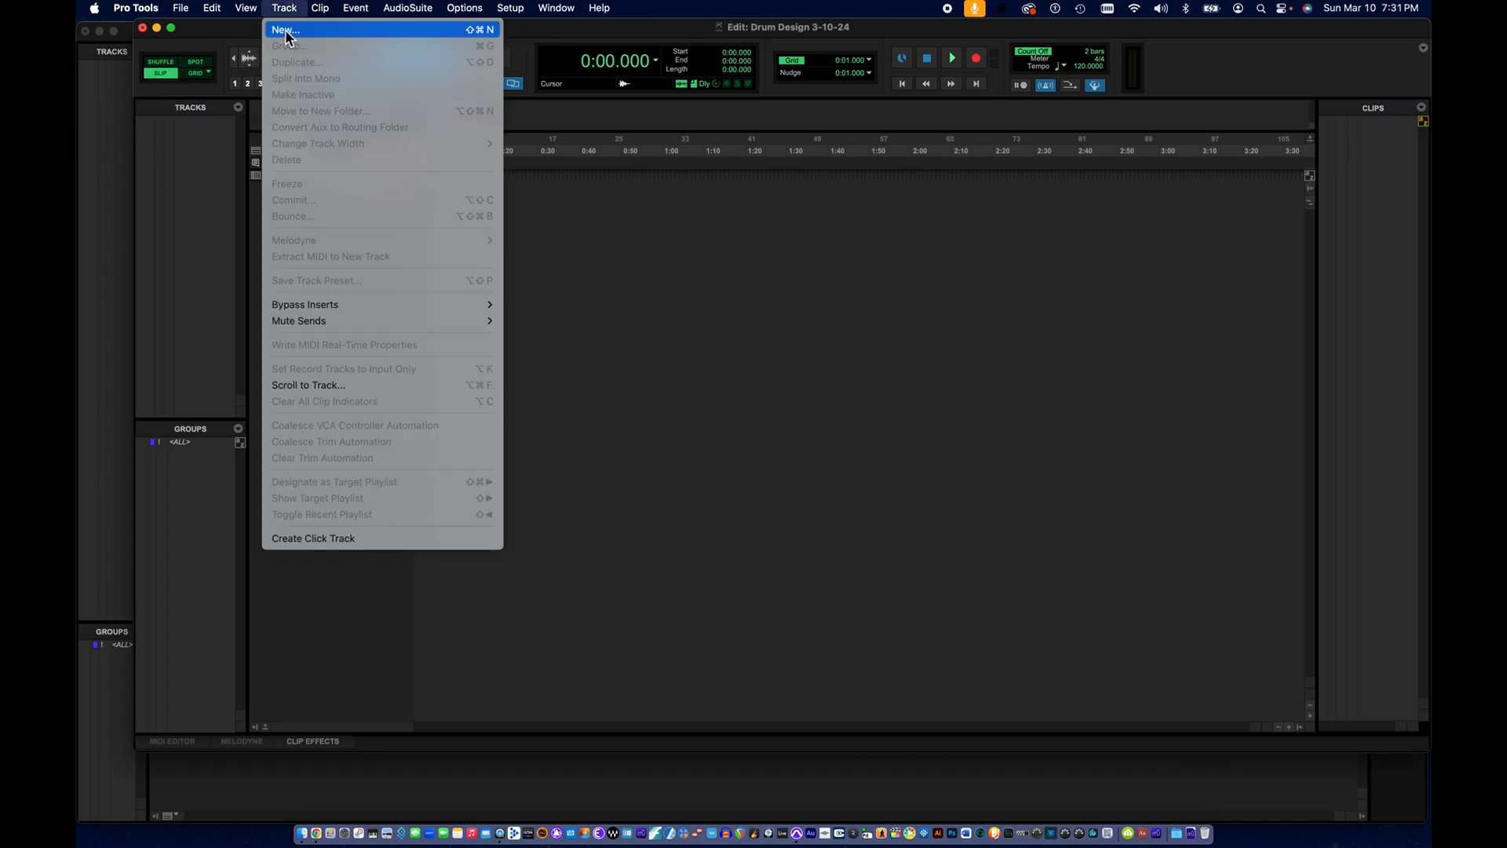
left_click(286, 31)
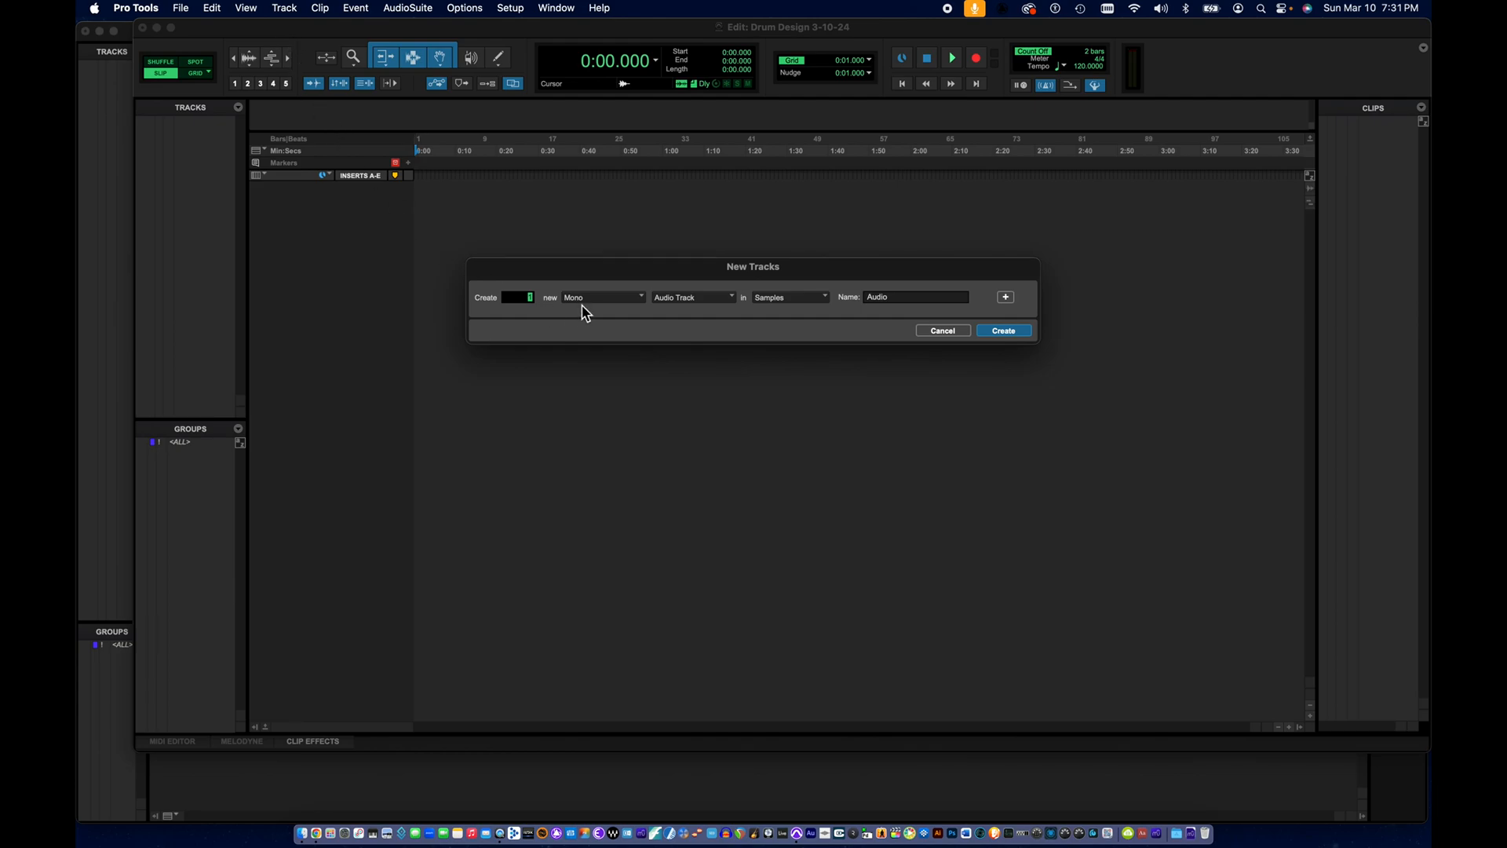
left_click(885, 300)
type("L")
left_click(999, 336)
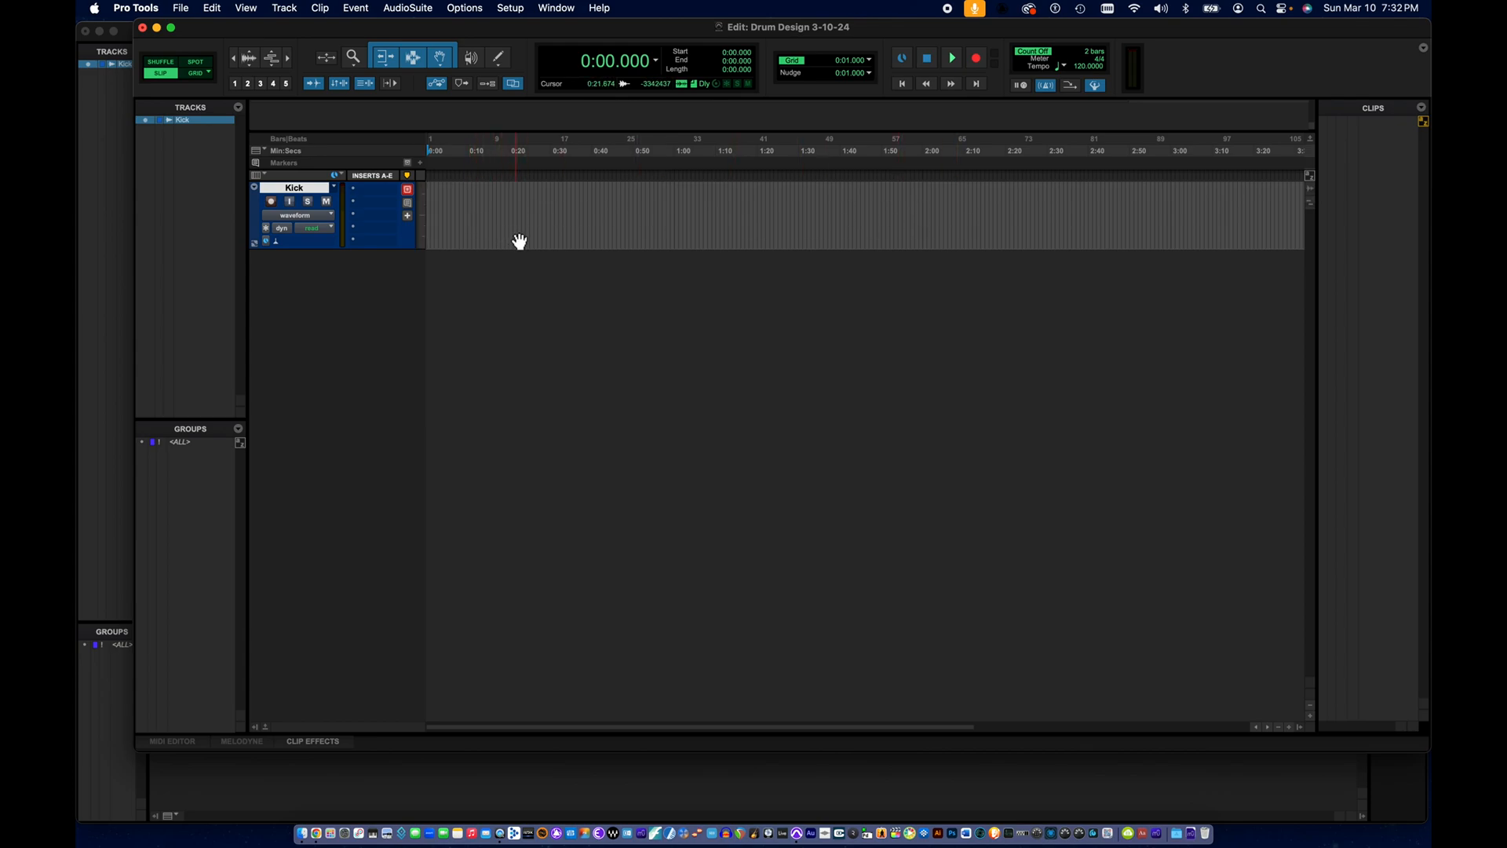
- Select an empty range about 0.135 seconds long on the Kick track, starting at about 0.268 seconds
key("super+bracketright")
key("super+bracketright")
key("super+bracketright")
key("super+bracketright")
key("super+bracketright")
key("super+bracketright")
key("super+bracketright")
key("super+bracketright")
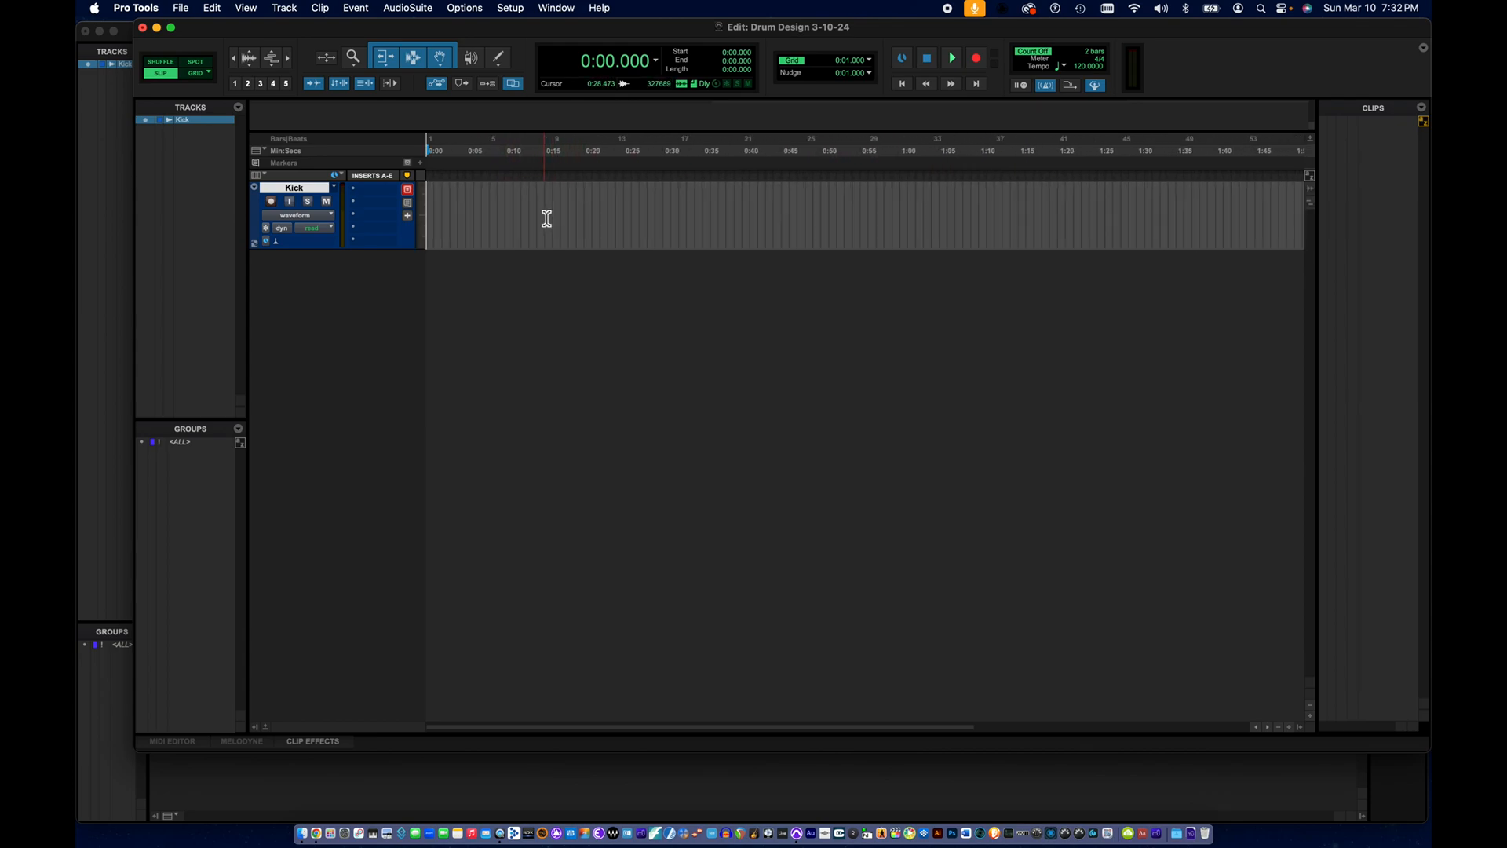
key("super+bracketright")
key("super+bracketright")
key("super+bracketright")
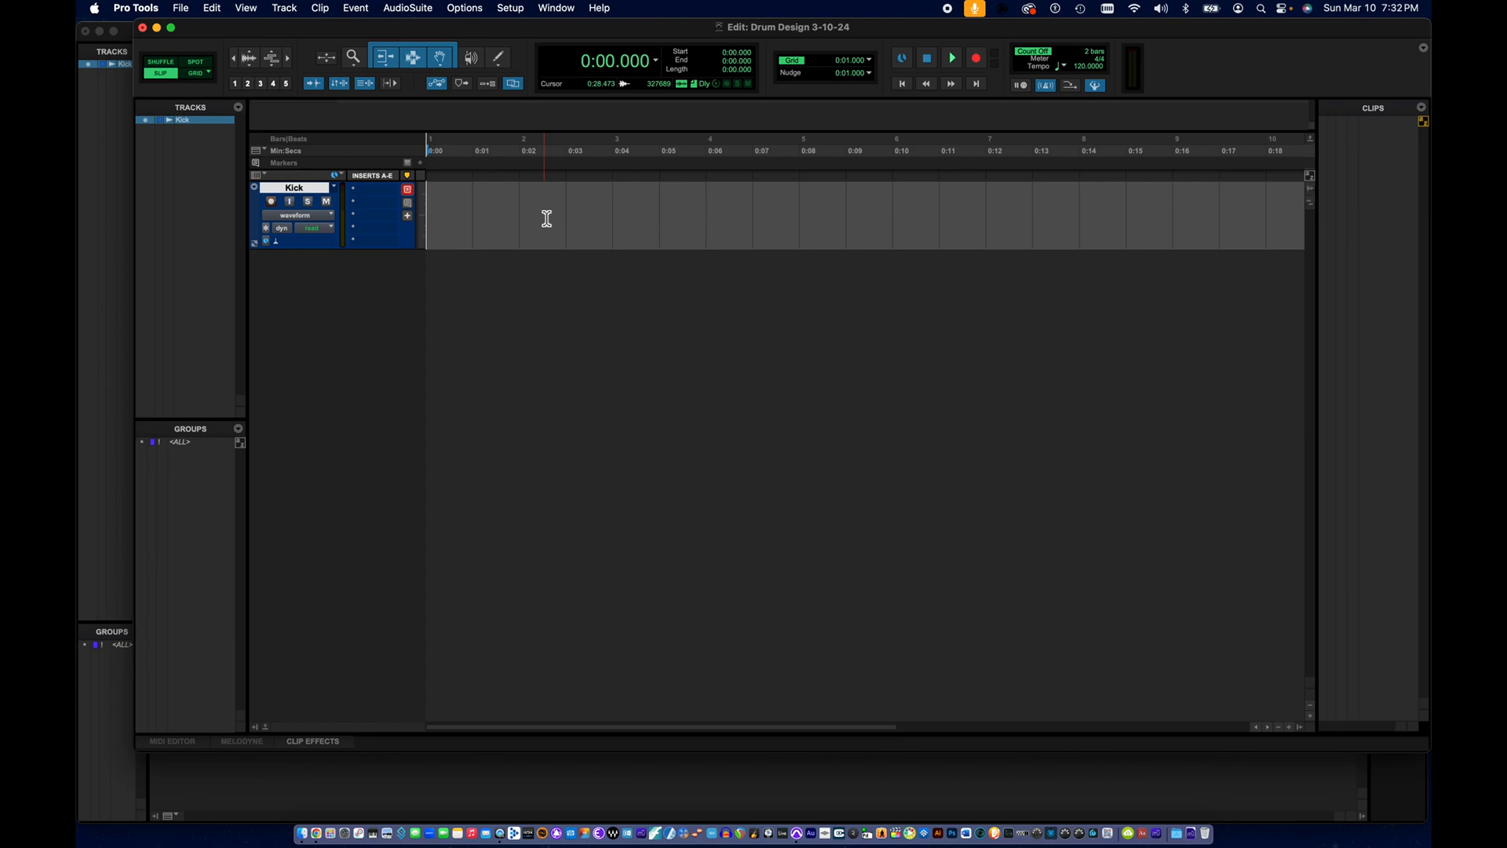
key("super+bracketright")
key("super+bracketright")
key("super+bracketright")
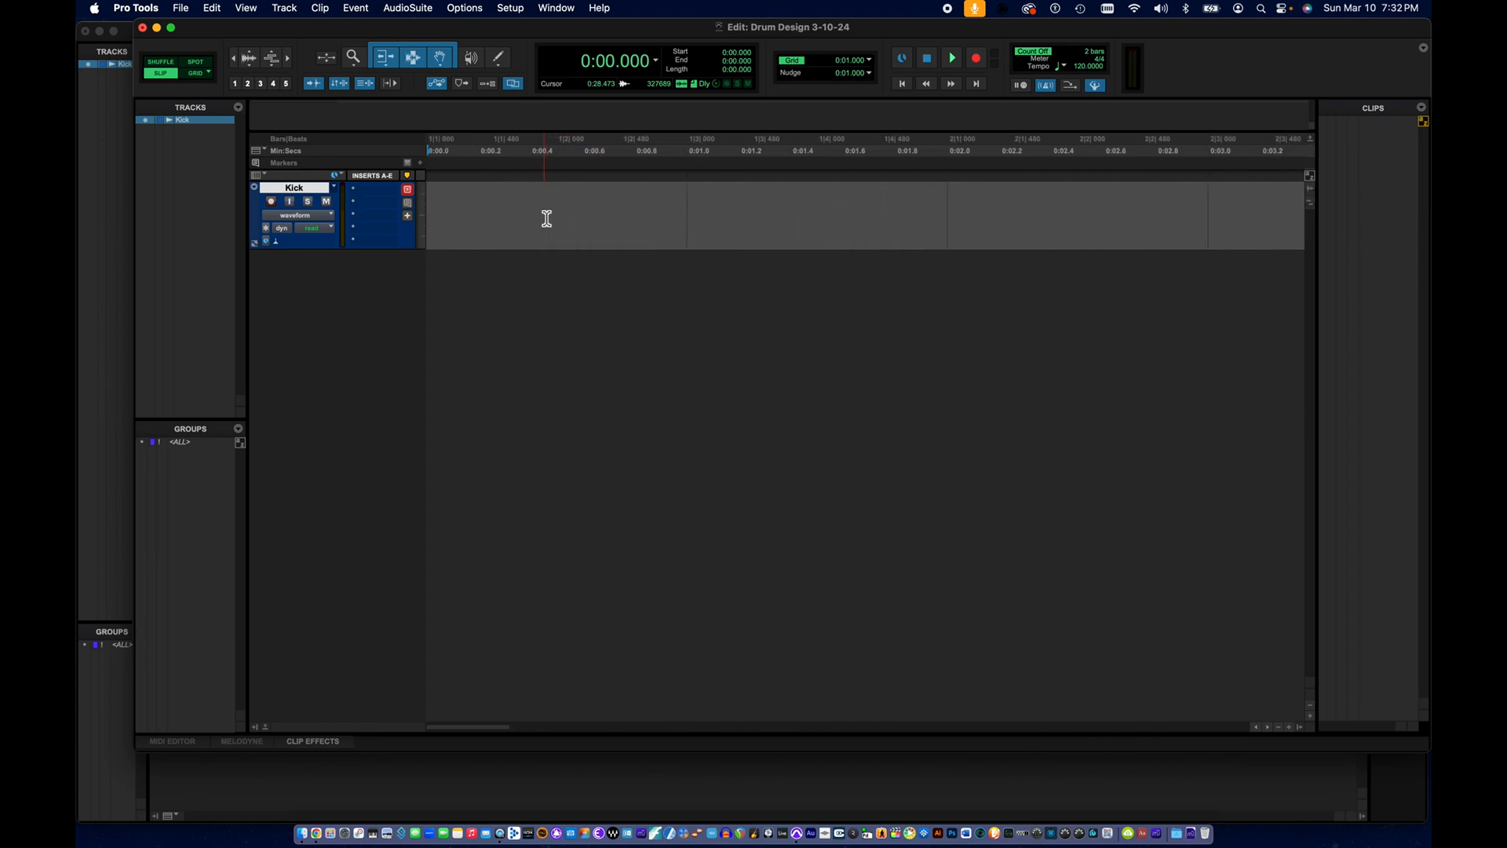
scroll(546, 218, "up", 1)
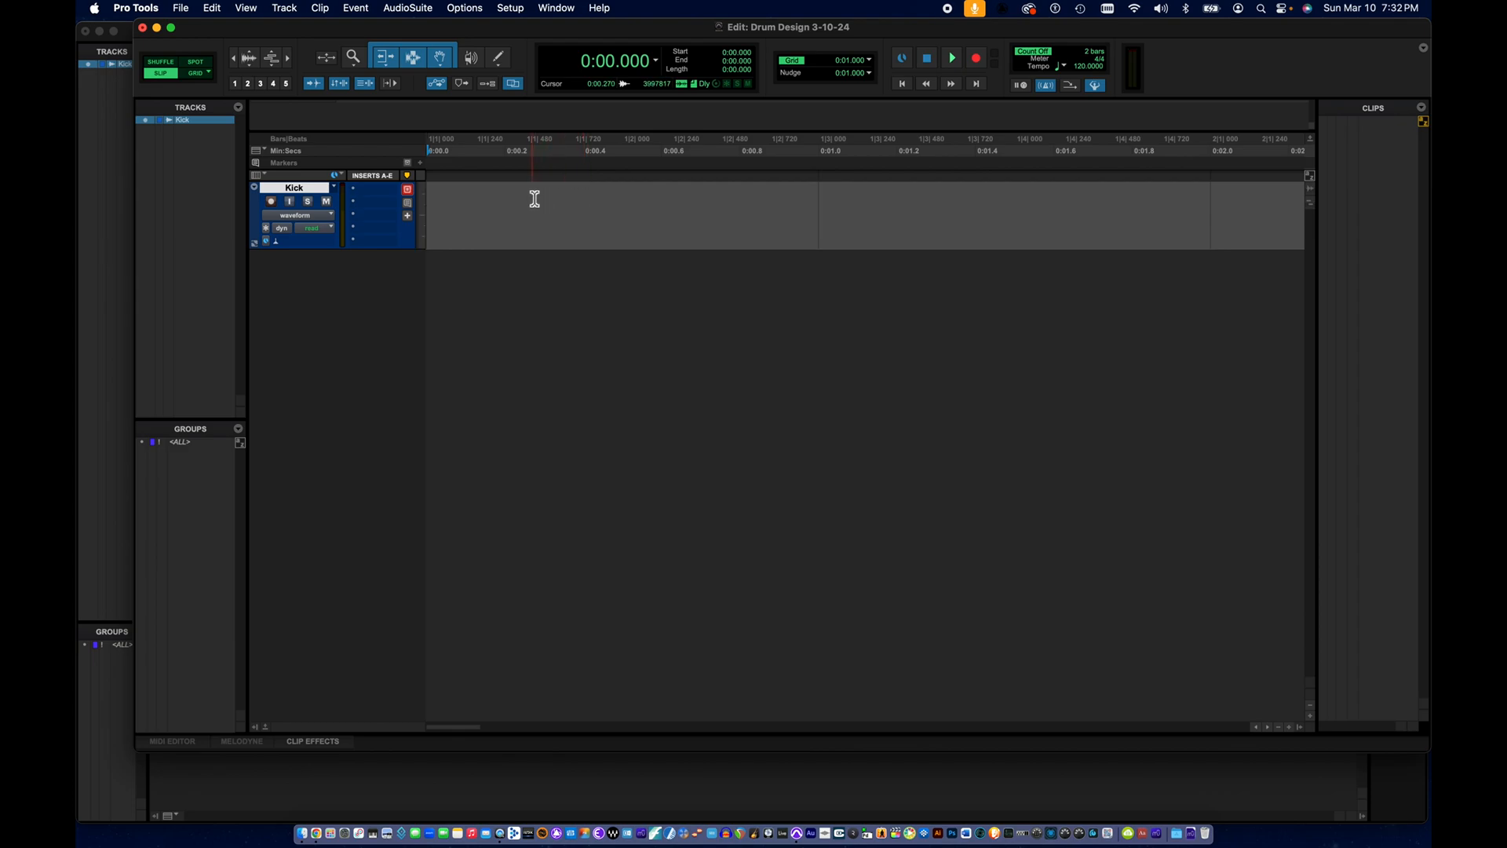
left_click_drag(530, 194, 586, 209)
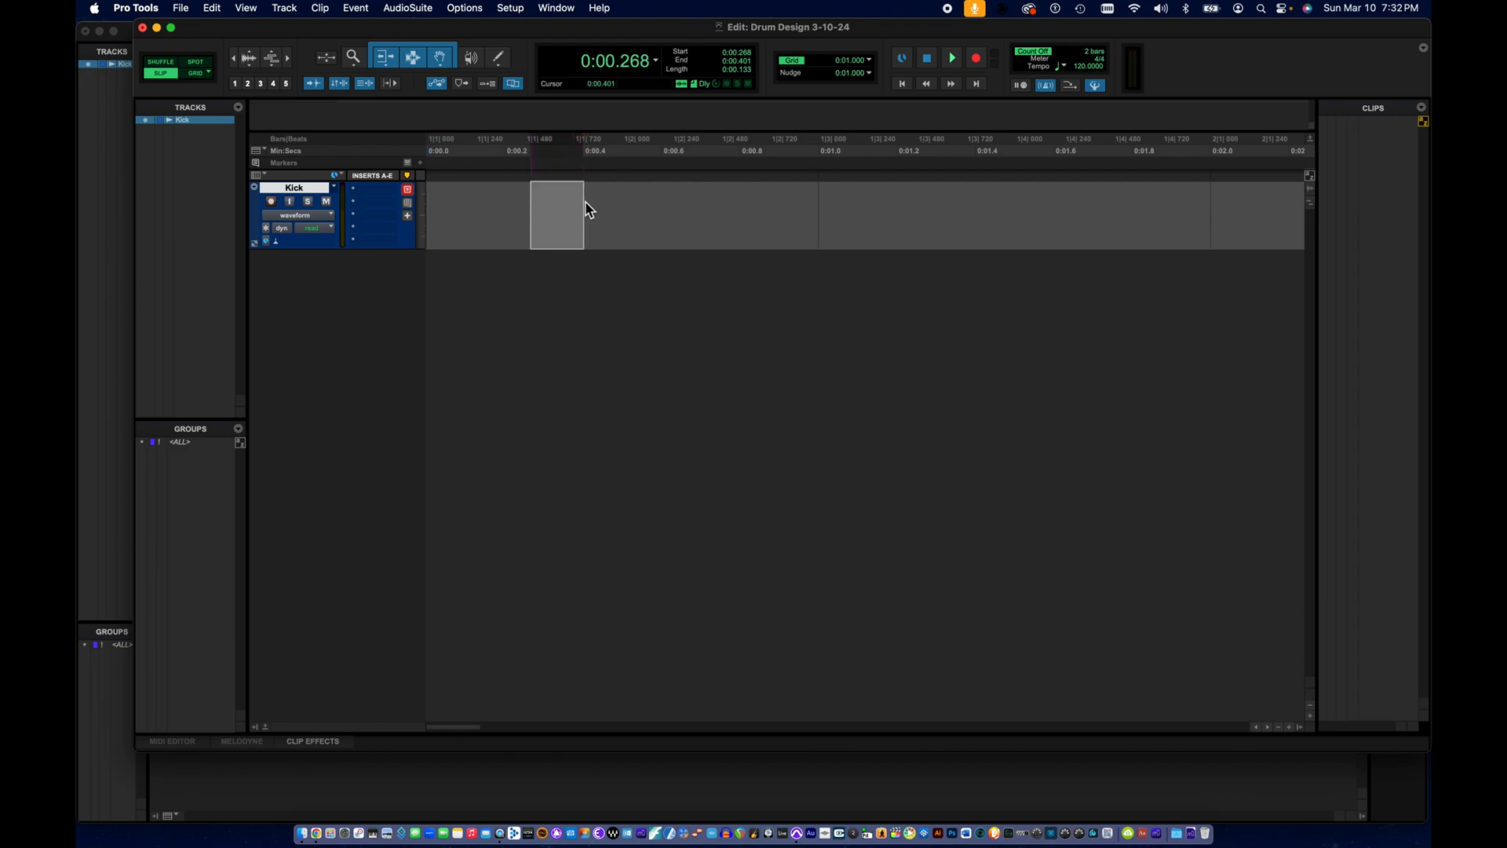
- Render a 50 Hz sine wave into the selected range with the AudioSuite Signal Generator
left_click(409, 9)
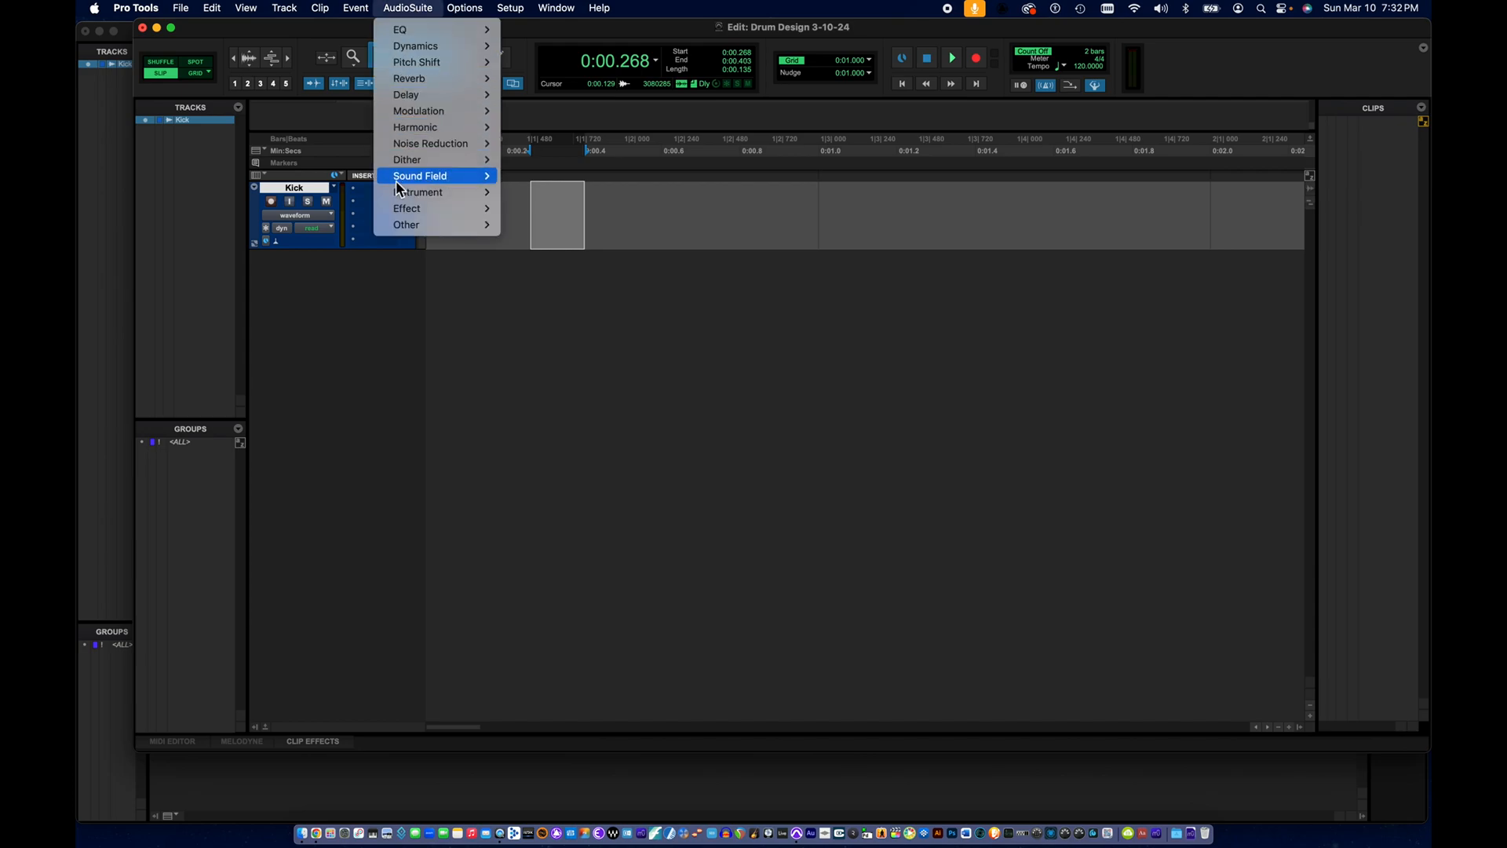
mouse_move(406, 91)
mouse_move(405, 211)
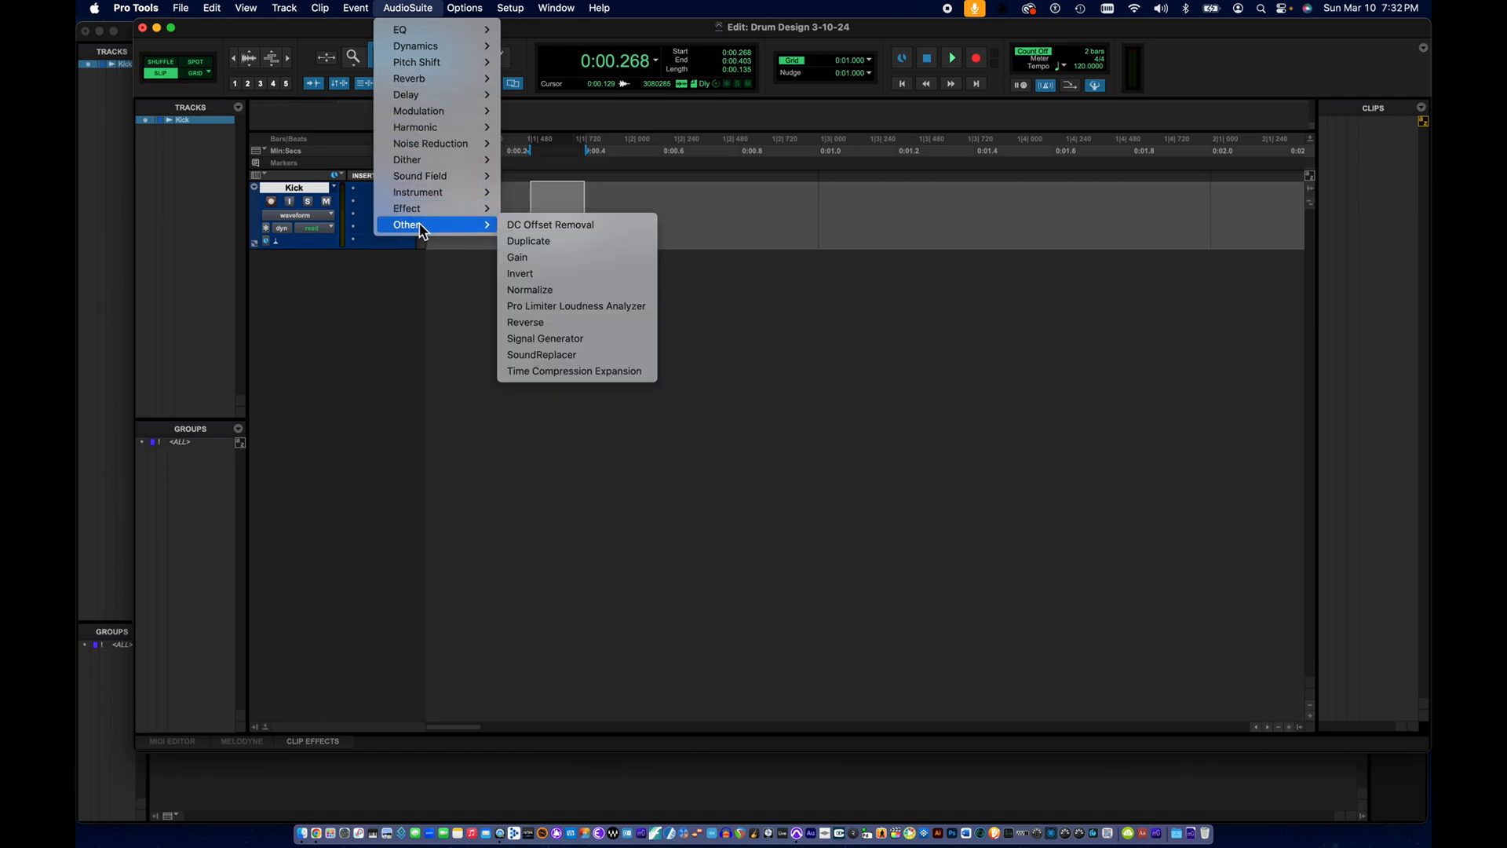
left_click(540, 343)
left_click_drag(563, 290, 541, 268)
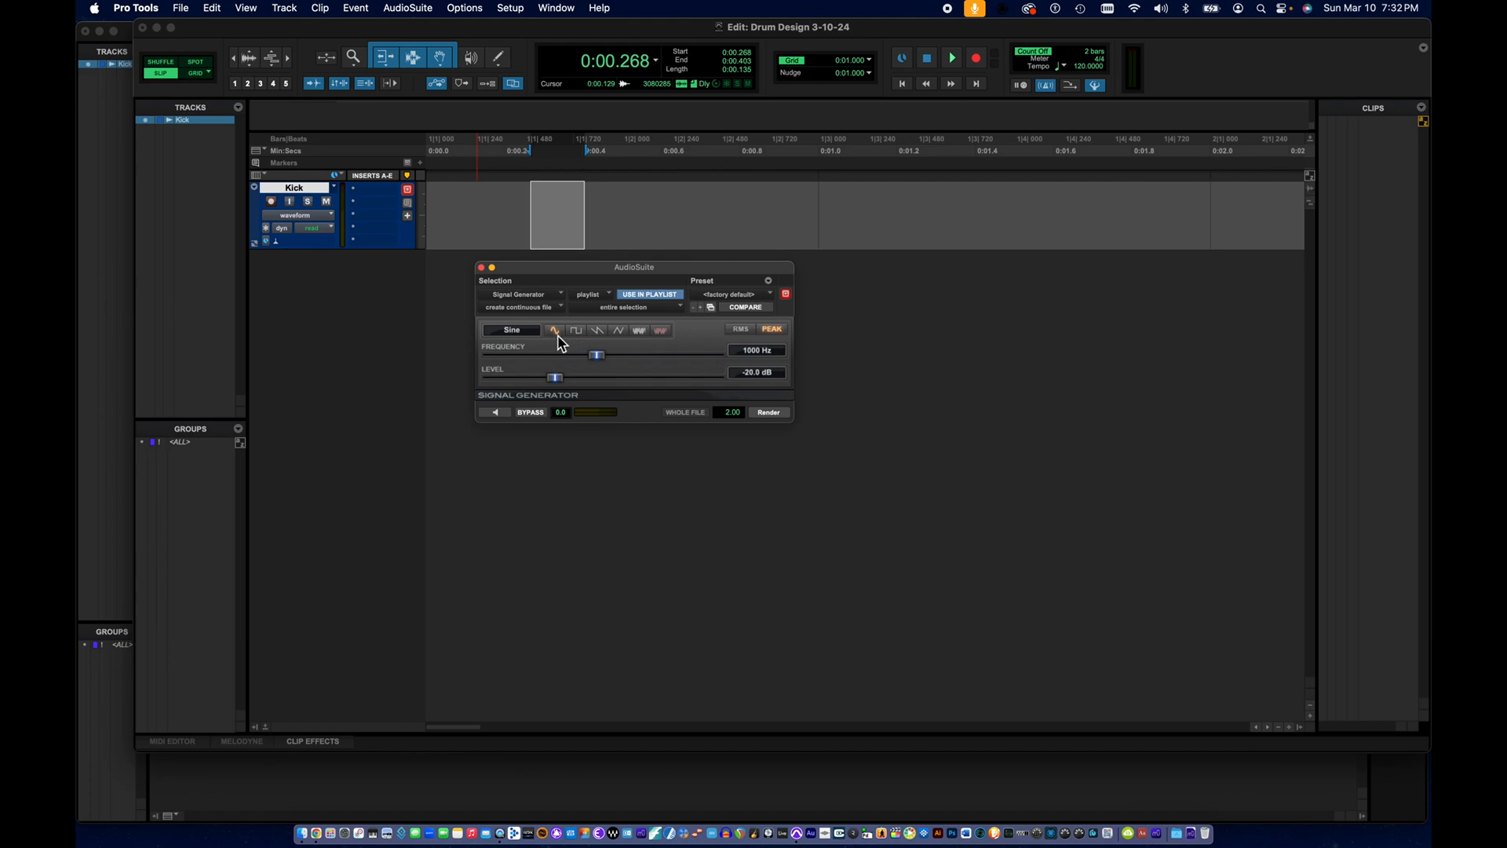
left_click(751, 351)
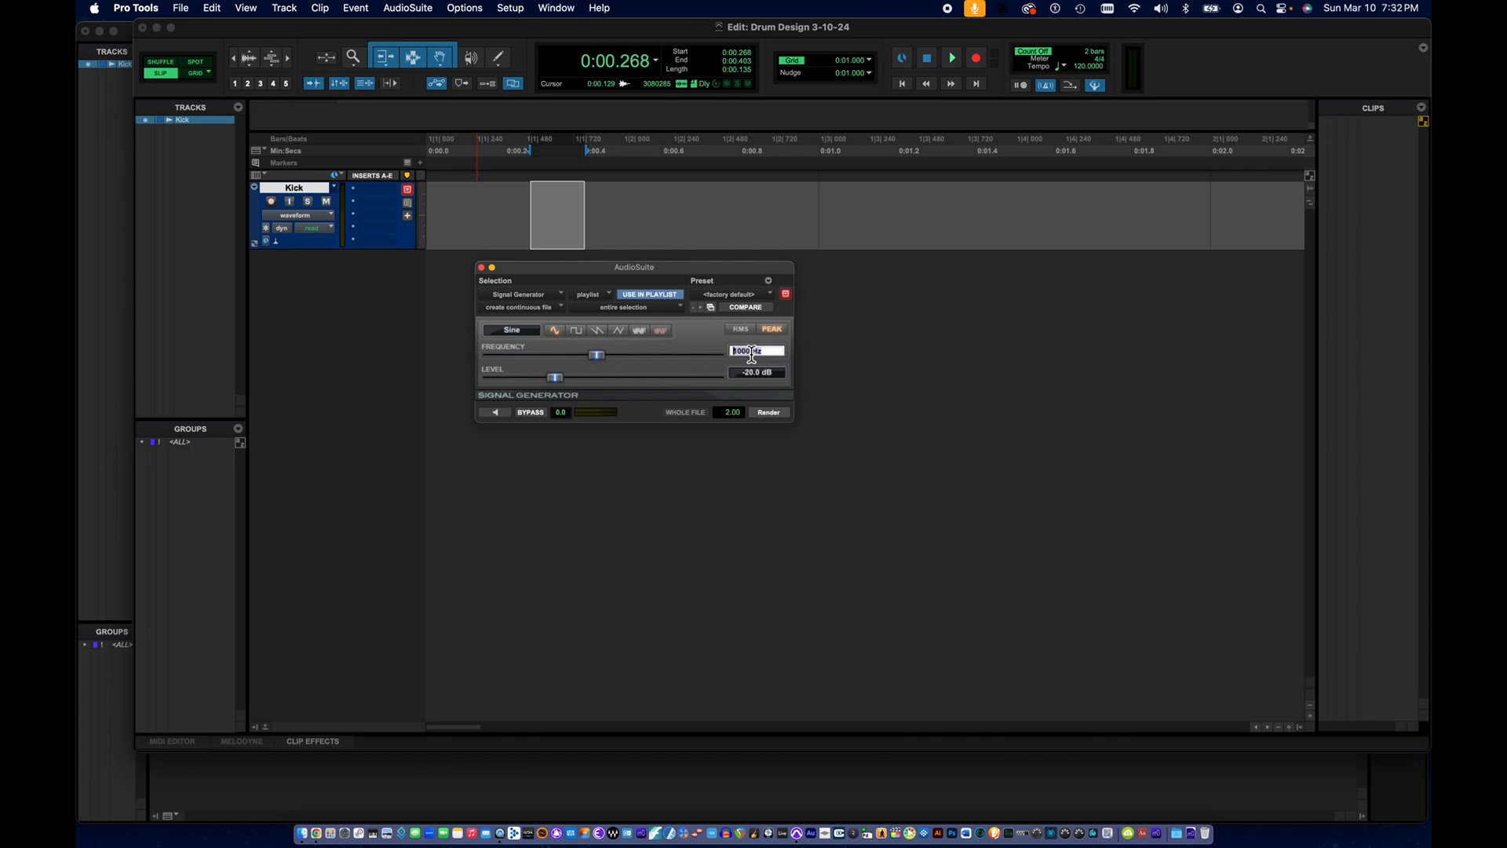
type("50")
left_click(769, 417)
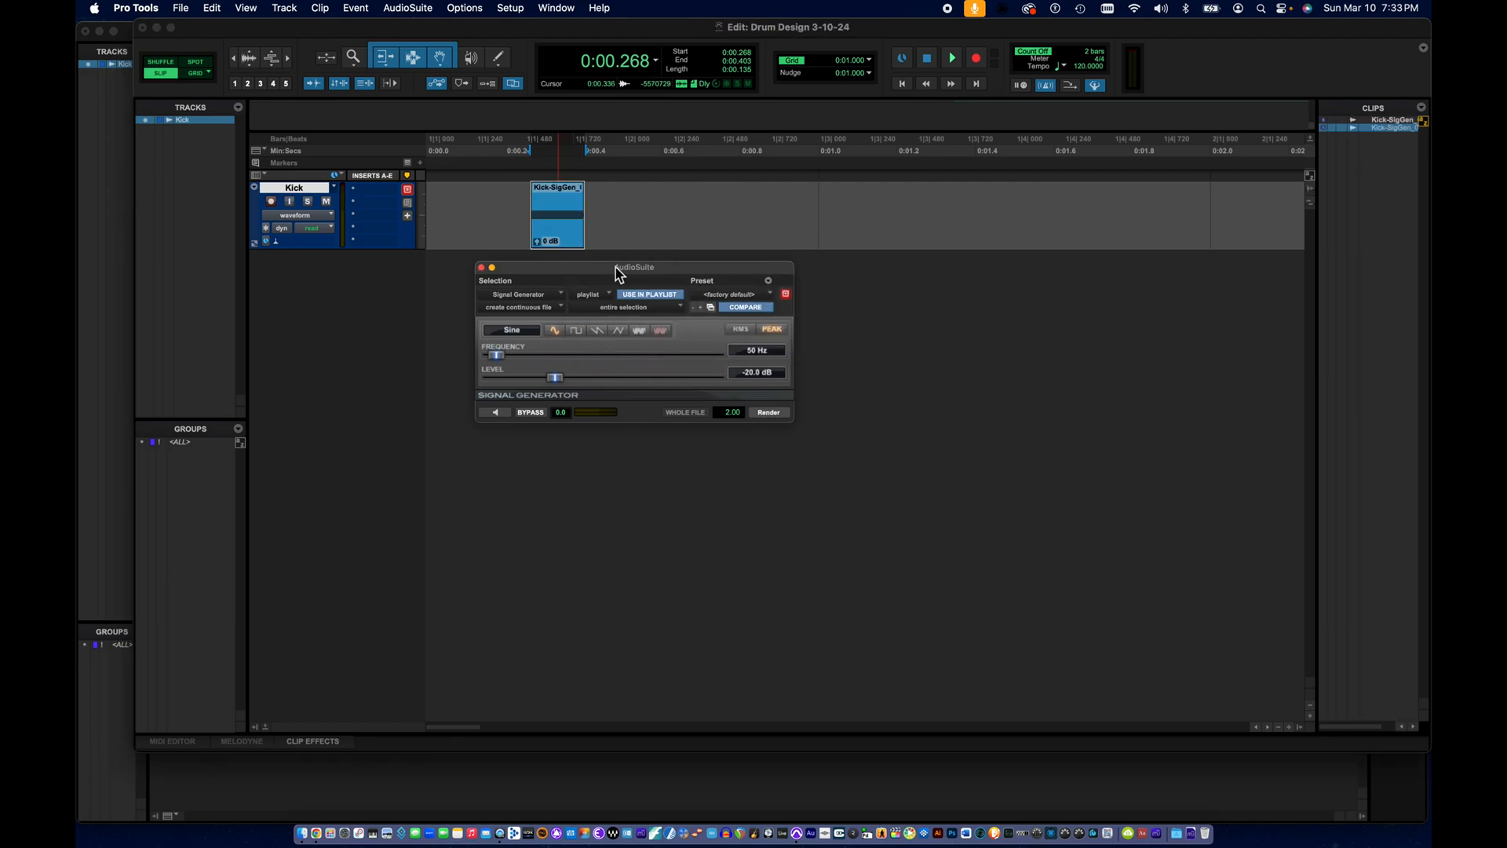
left_click(769, 412)
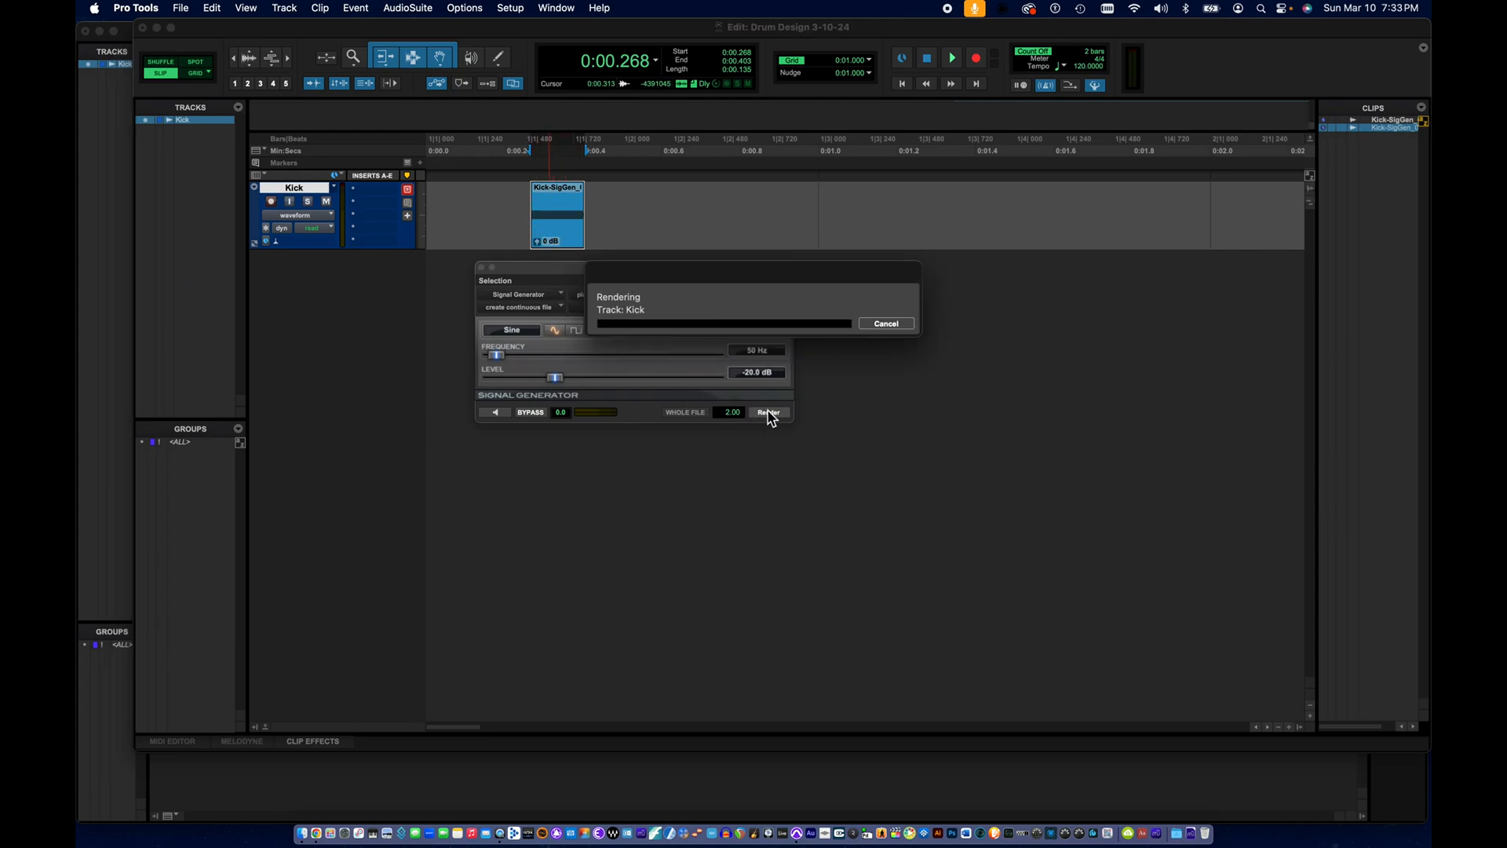
- Play back the sine tone from just before its clip on the Kick track
left_click(524, 207)
key("space")
key("space")
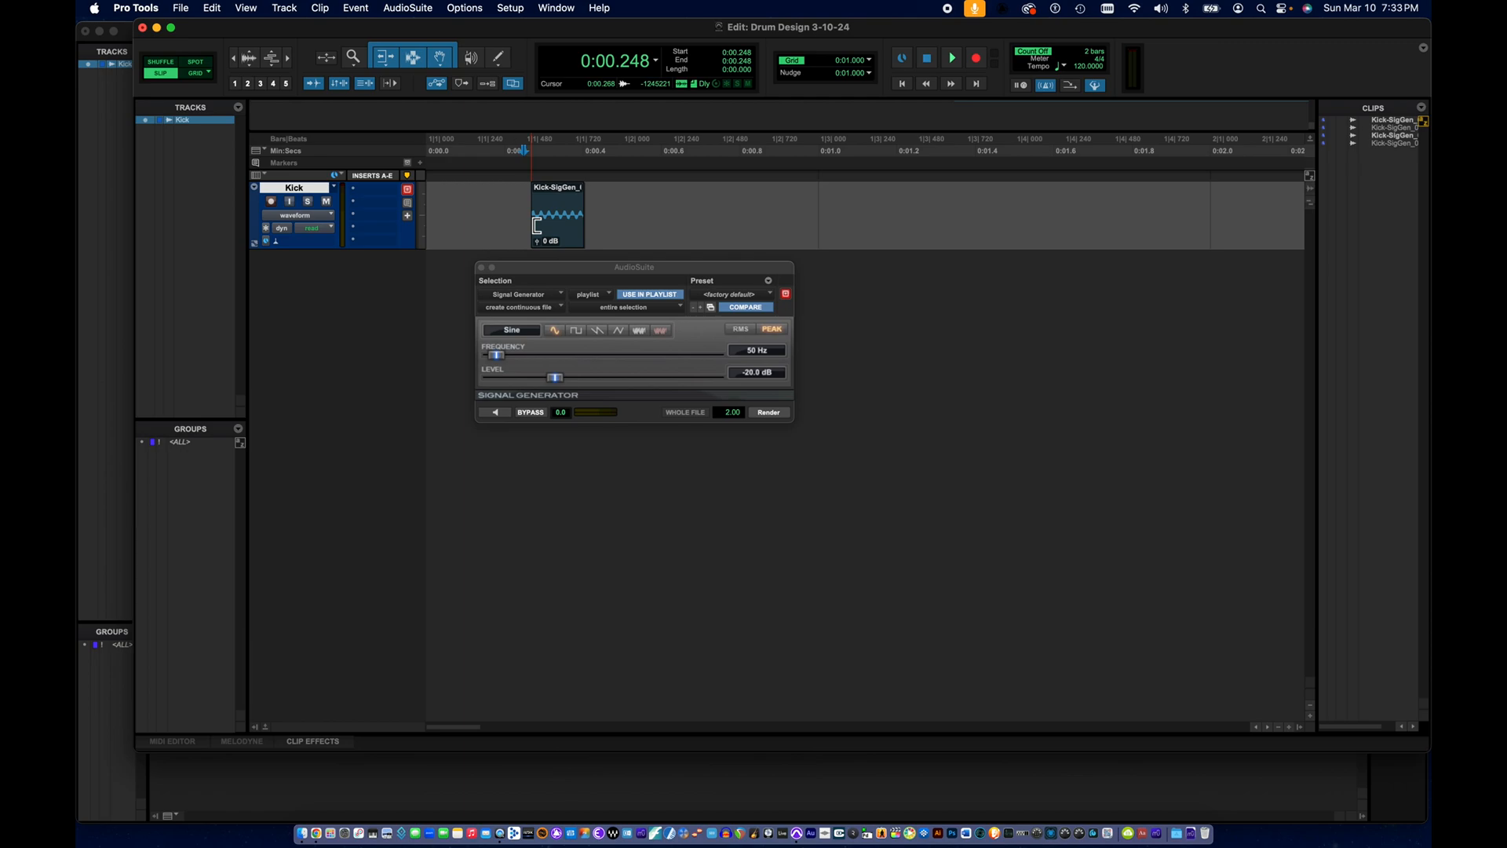
- Render white noise into a range about 0.041 seconds long, starting at about 0.185 seconds, ahead of the sine clip
left_click_drag(515, 211, 498, 211)
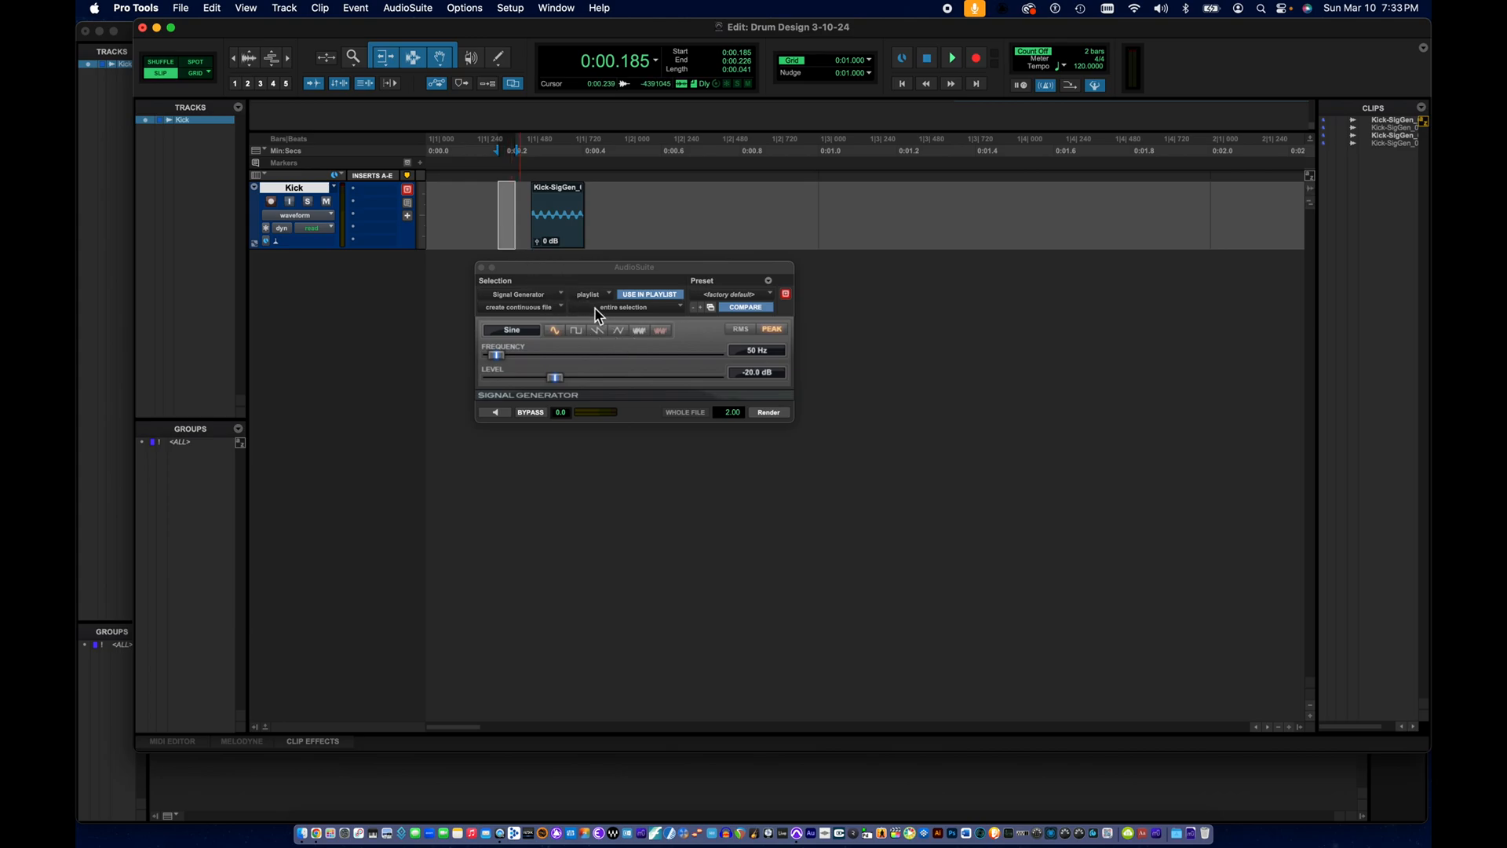
left_click(633, 329)
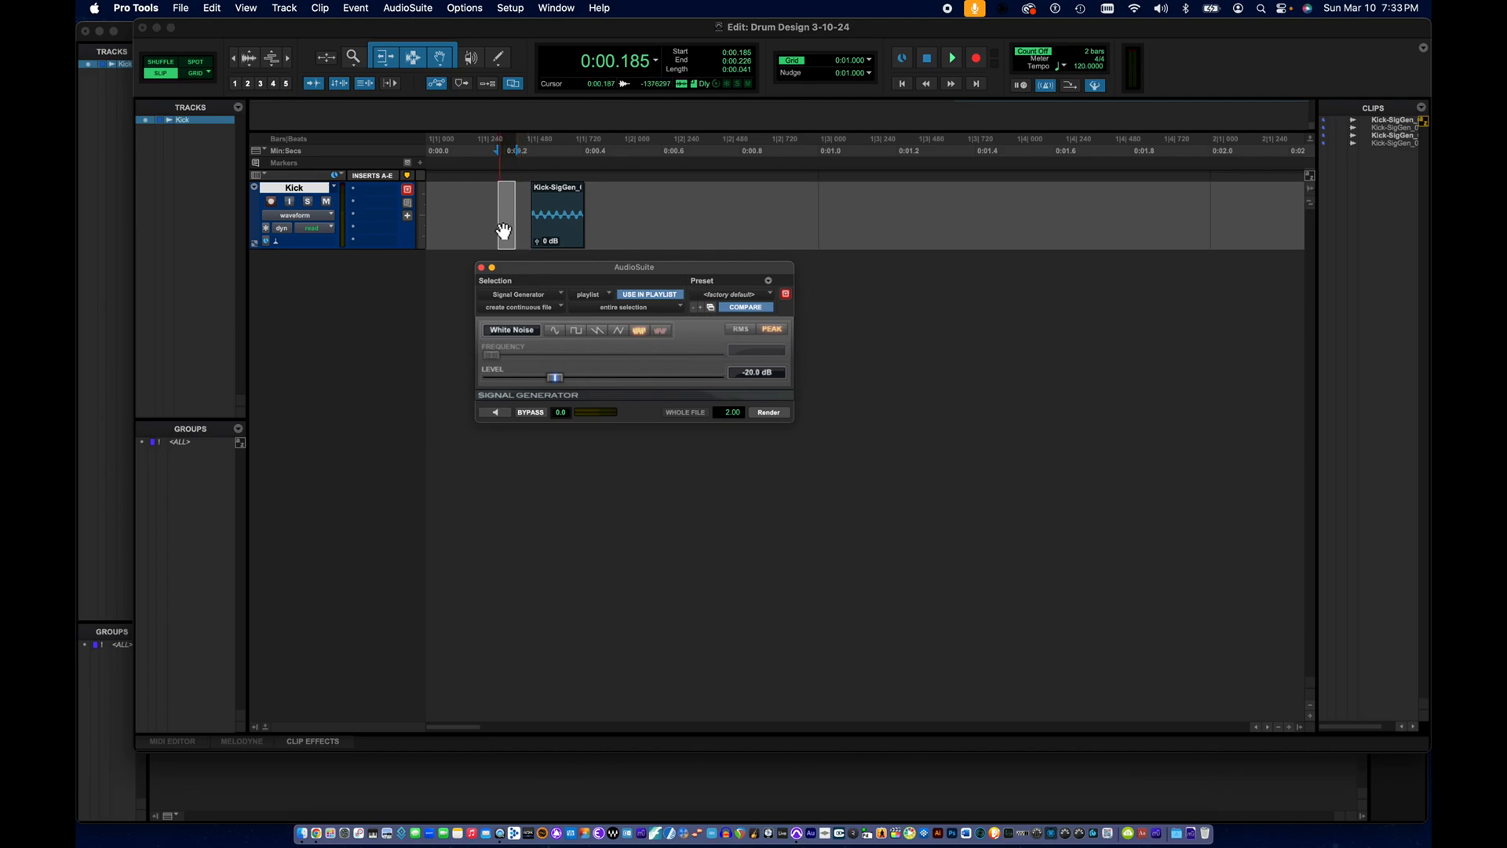
left_click(765, 413)
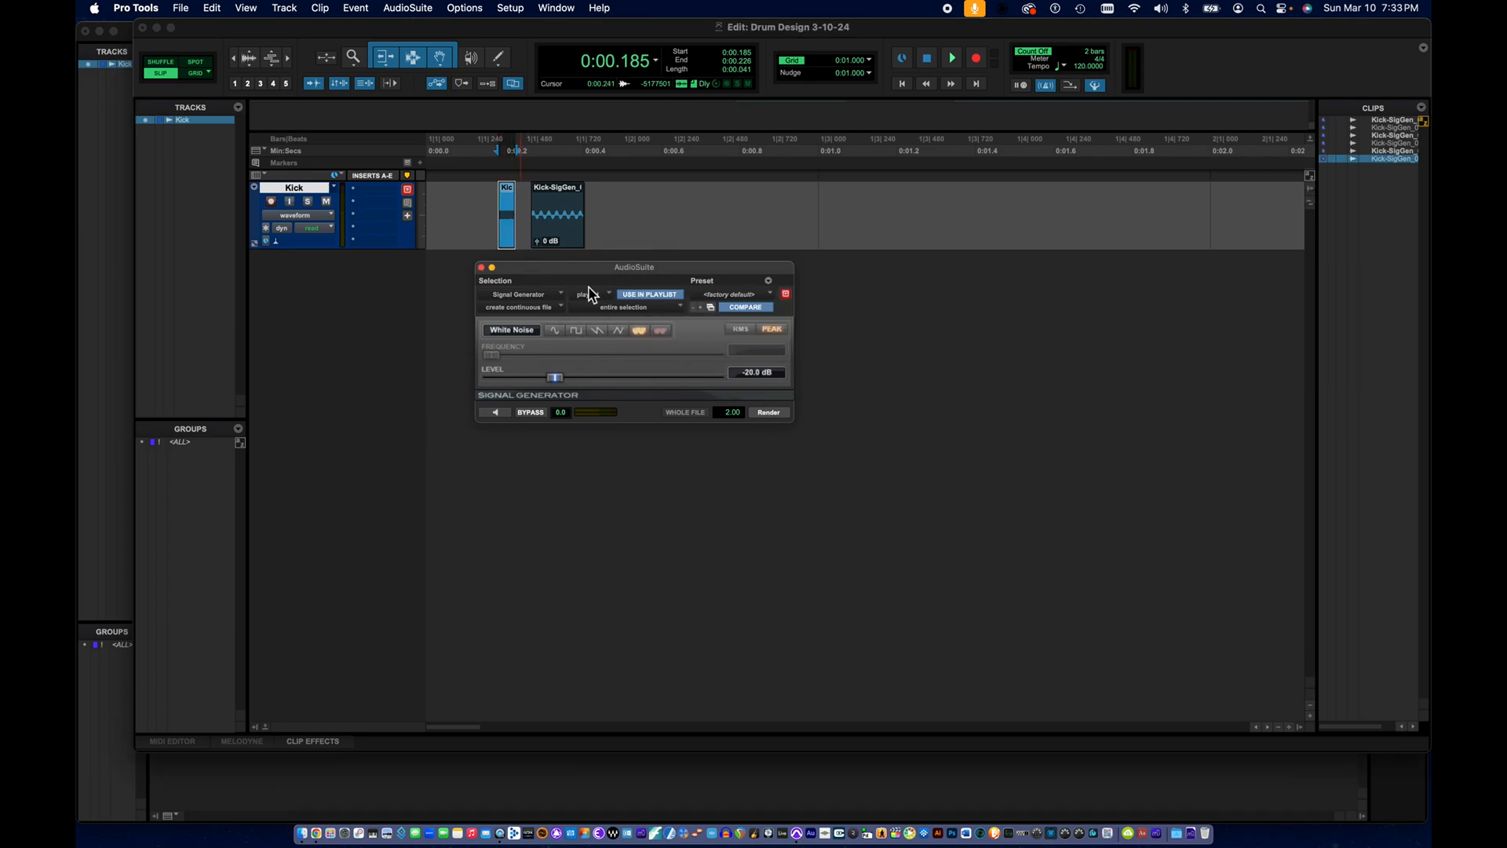
- Play back the white noise and sine clips from just before the noise clip
left_click(496, 216)
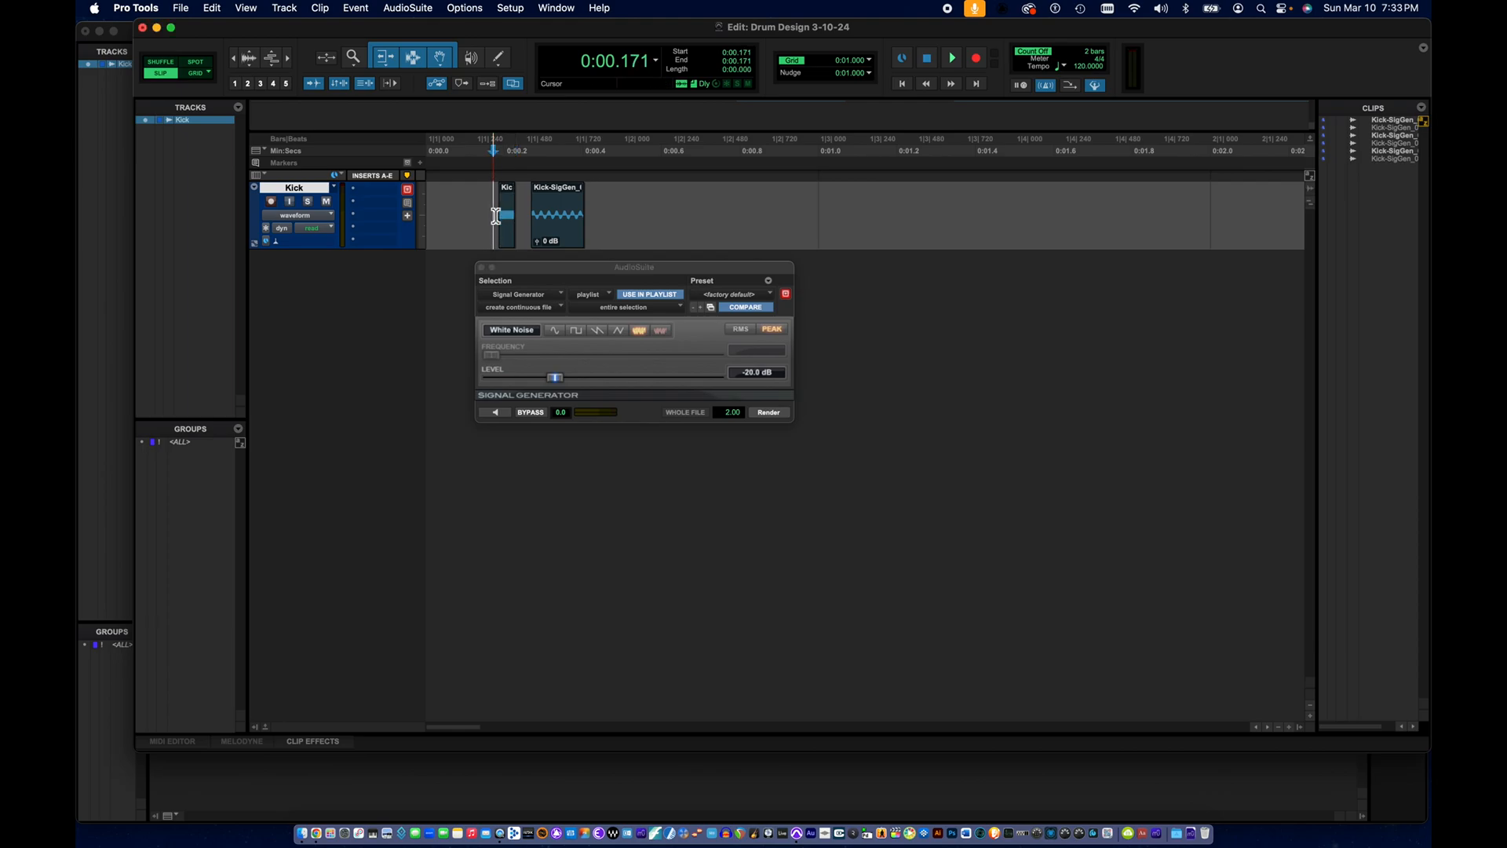
key("space")
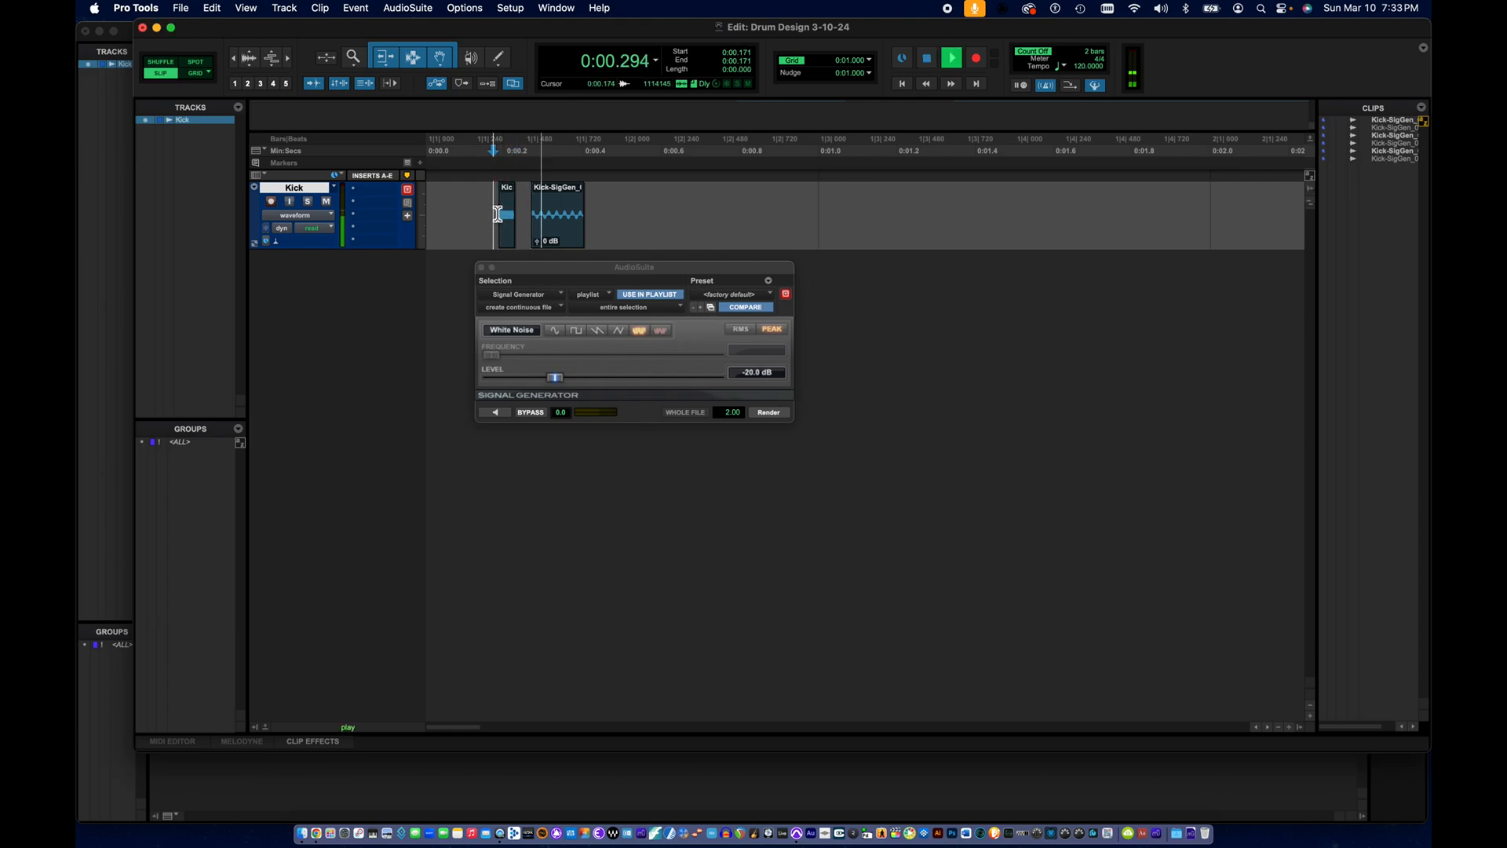
key("space")
- Select the white noise clip and open the AudioSuite EQ3 7-Band for it
left_click(508, 241)
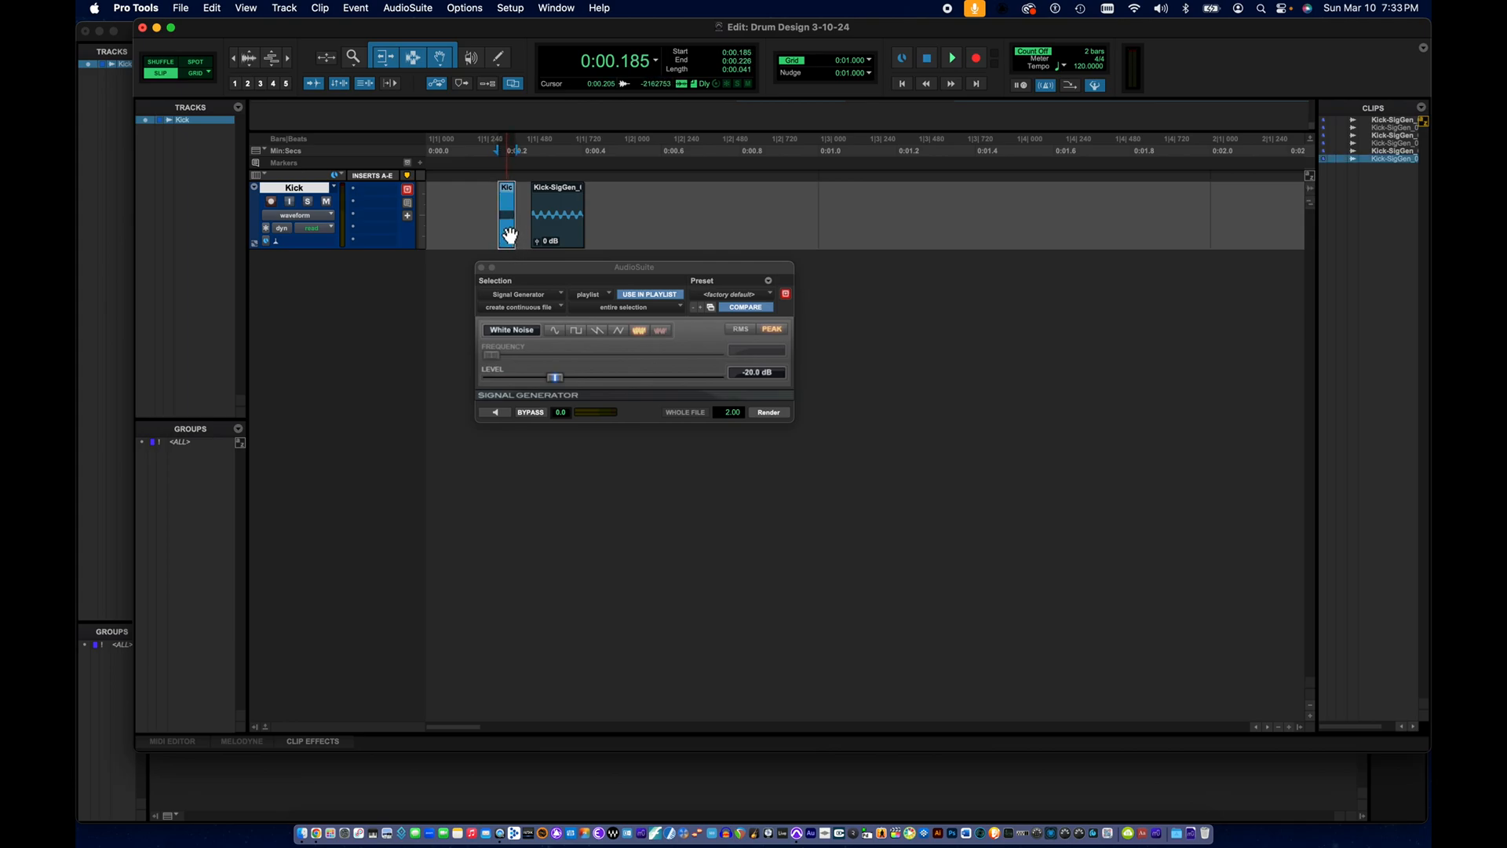
left_click(398, 9)
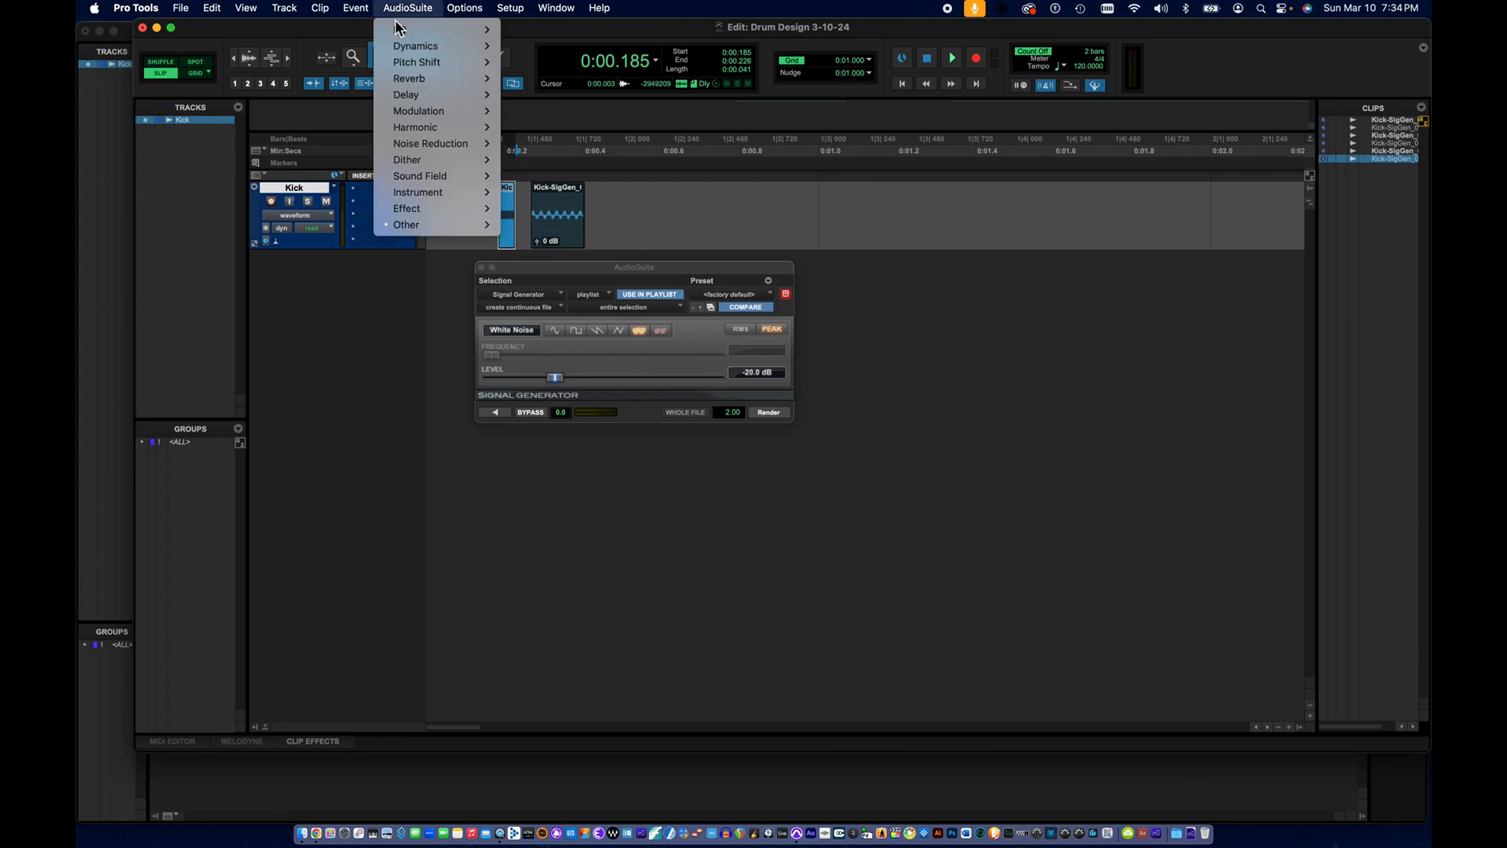
mouse_move(400, 32)
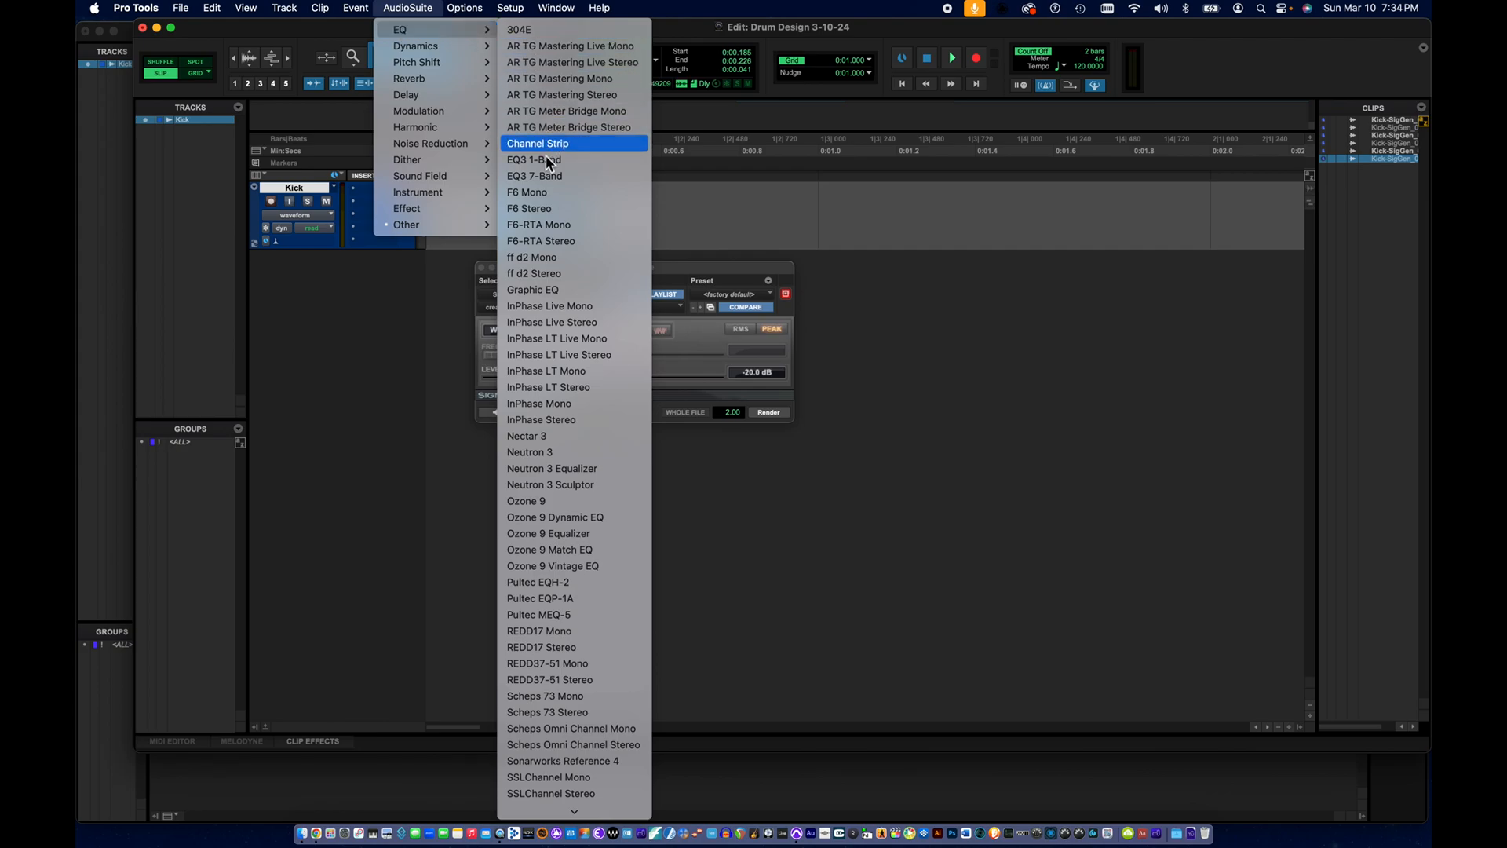
left_click(540, 176)
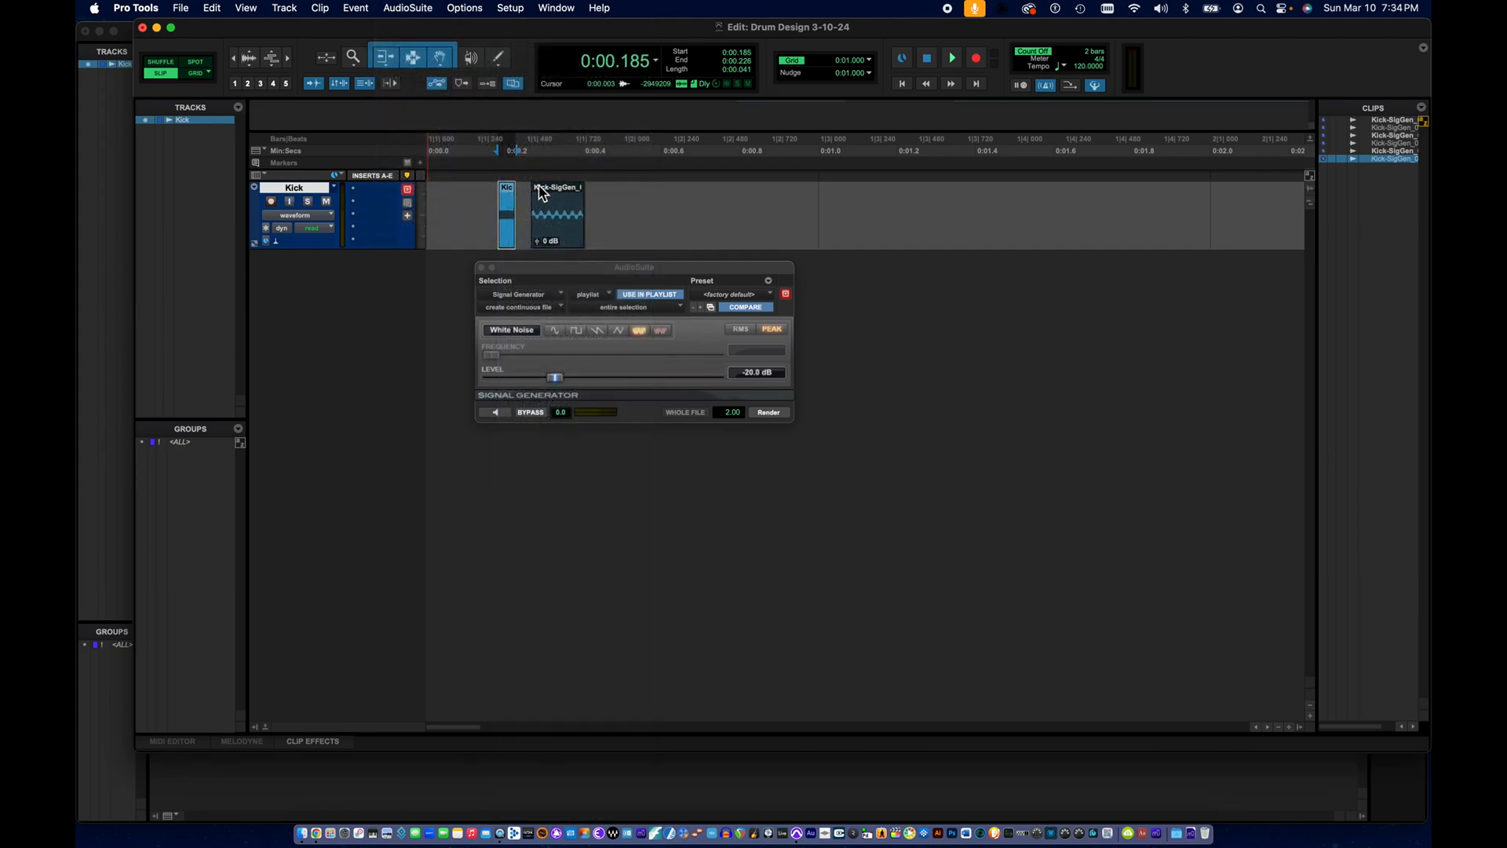
left_click_drag(536, 275, 422, 273)
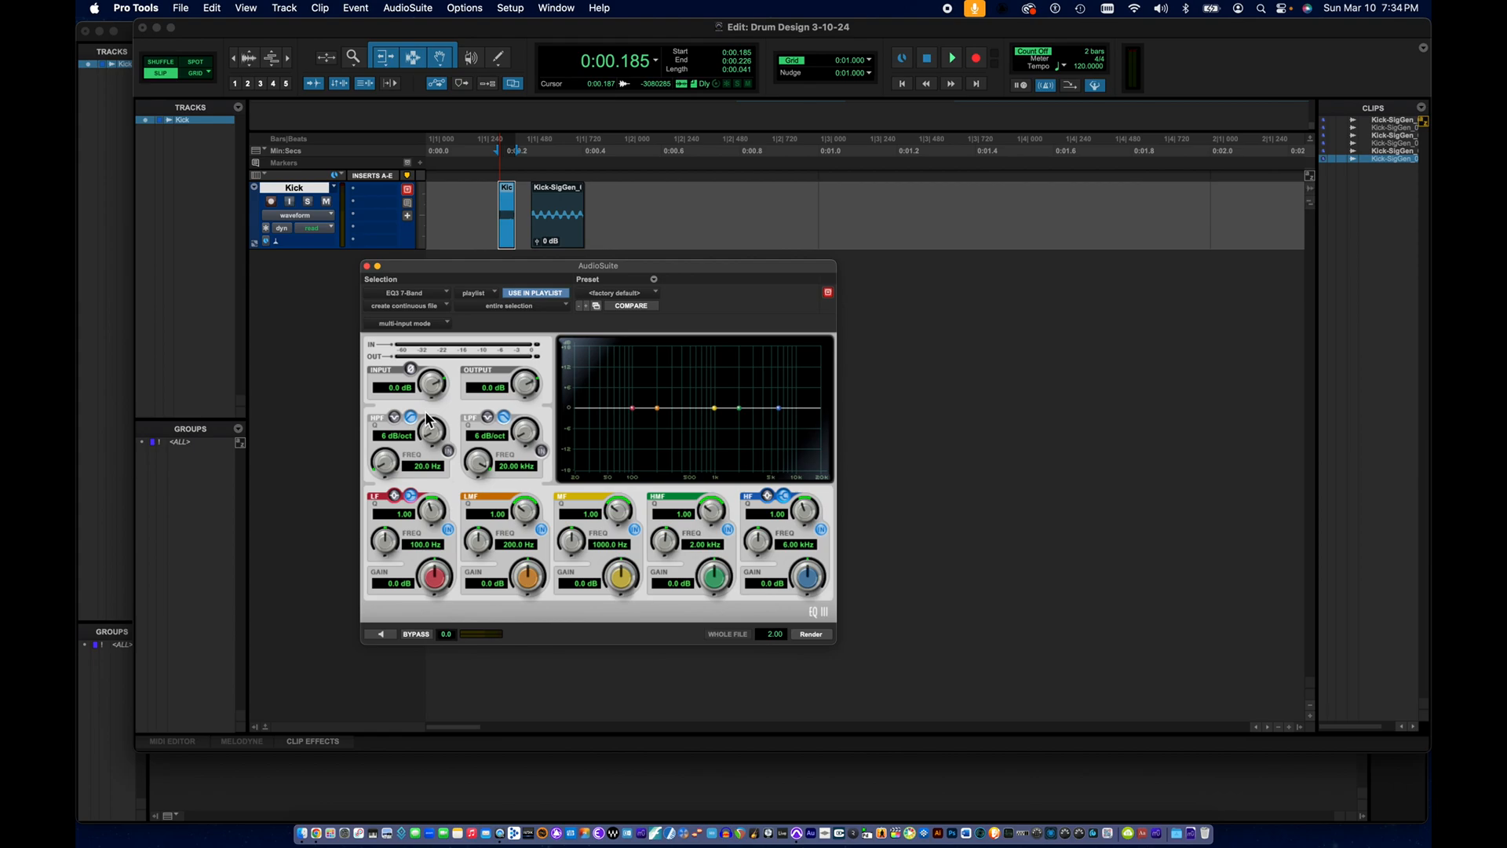
- Enable the high-pass and low-pass filters, setting the high-pass to about 2 kHz and the low-pass to 2.00 kHz
left_click(448, 450)
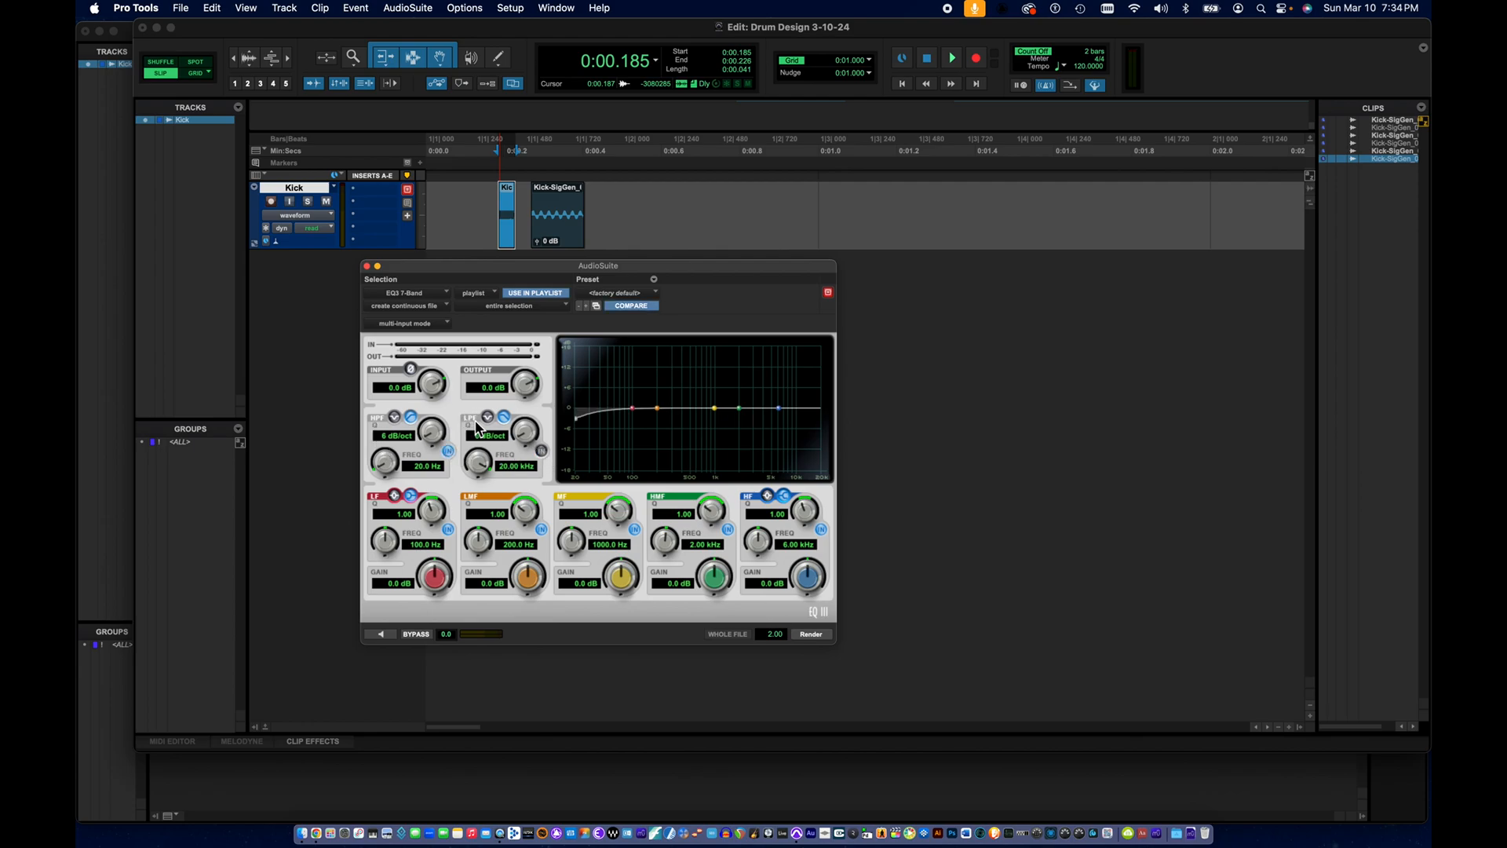
left_click(543, 451)
left_click_drag(386, 471, 388, 383)
left_click(508, 470)
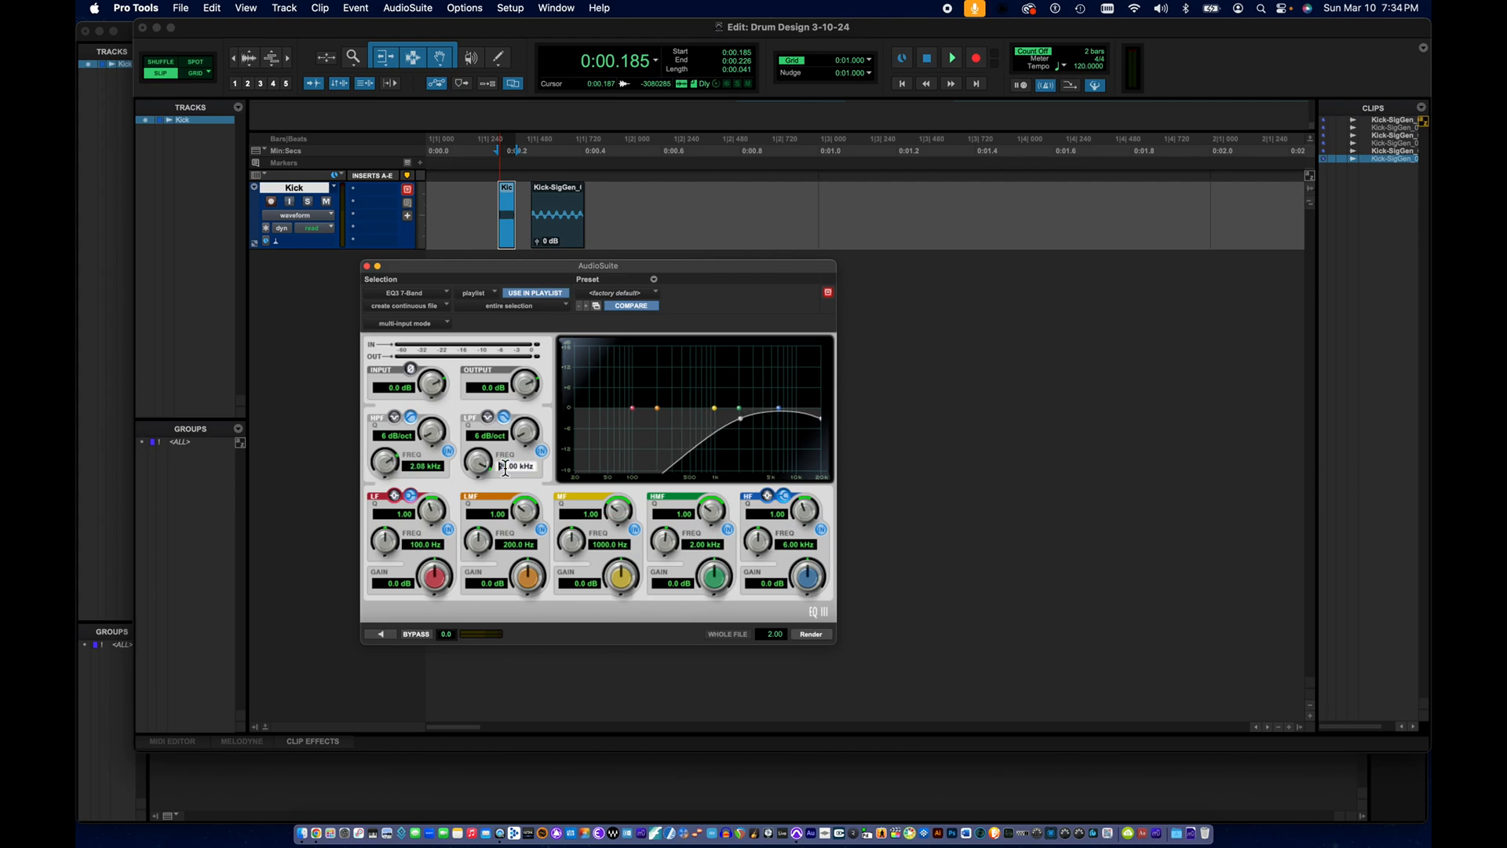
double_click(506, 470)
type("2.00")
key("Return")
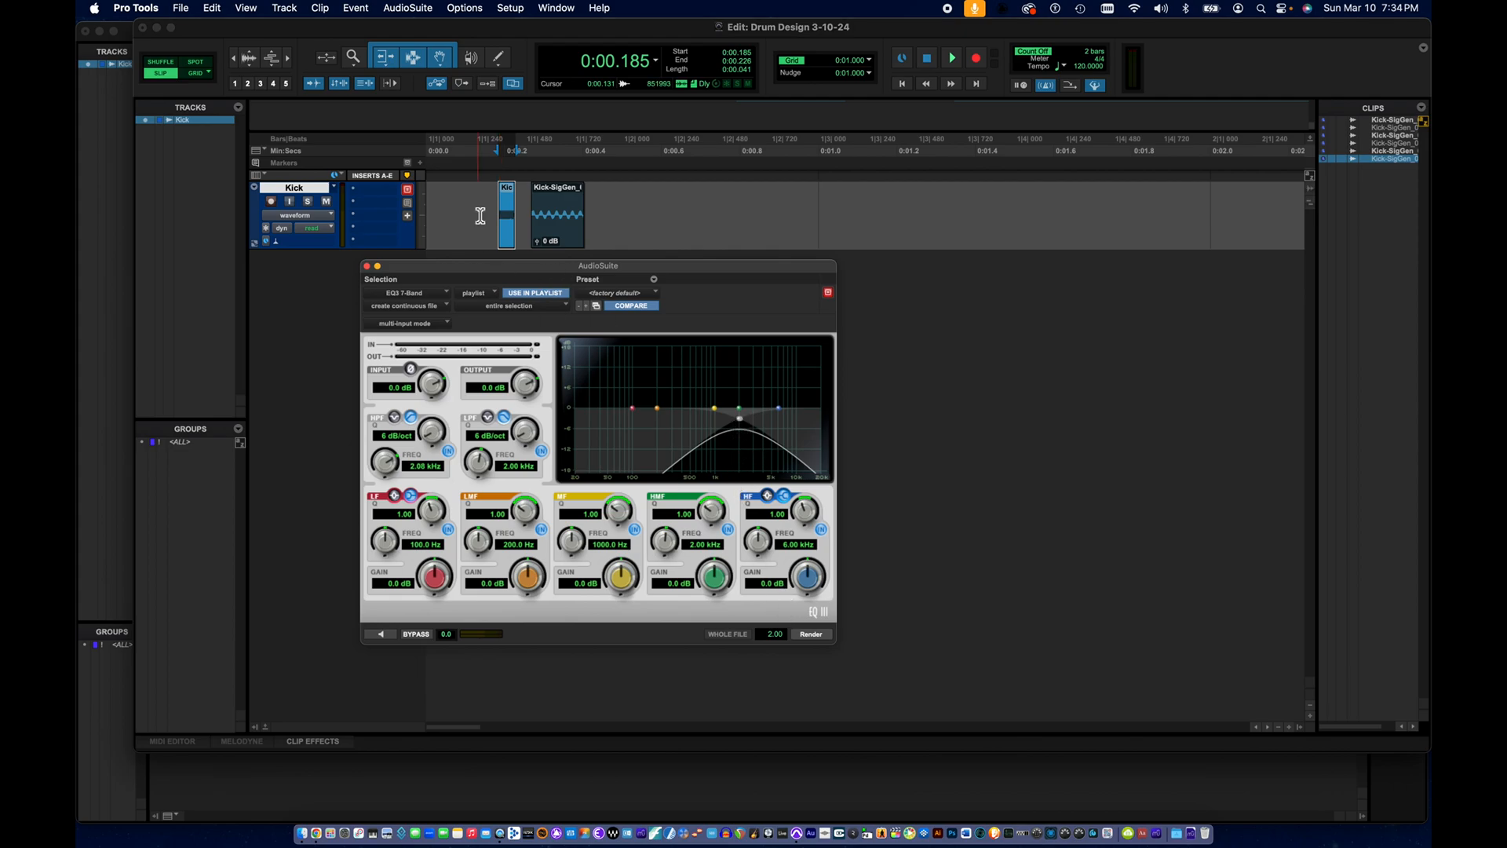
- Render the EQ3 7-Band filtering onto the white noise clip
scroll(508, 230, "up", 5)
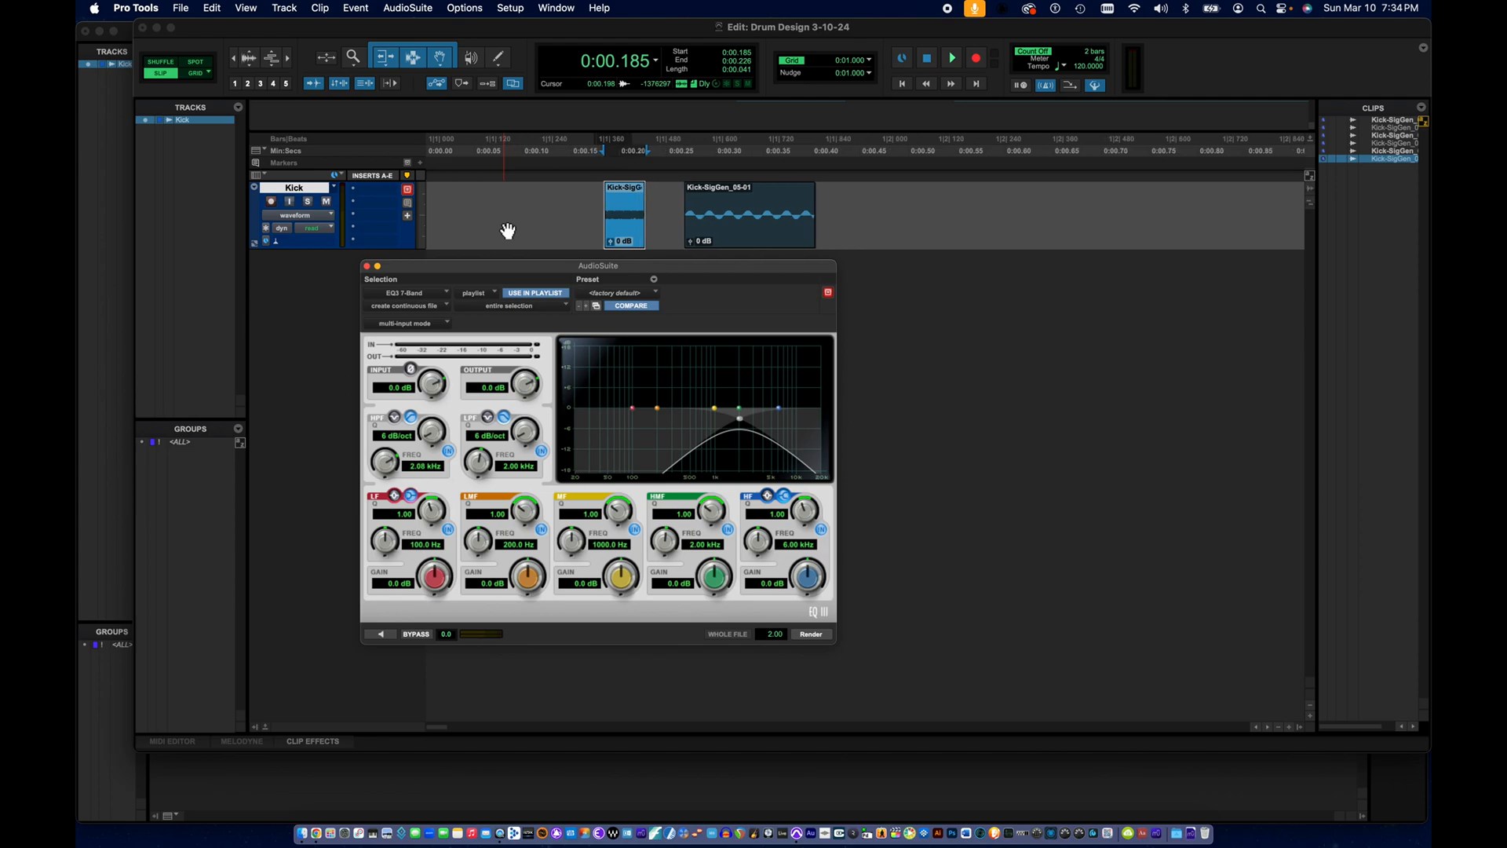
scroll(508, 231, "up", 1)
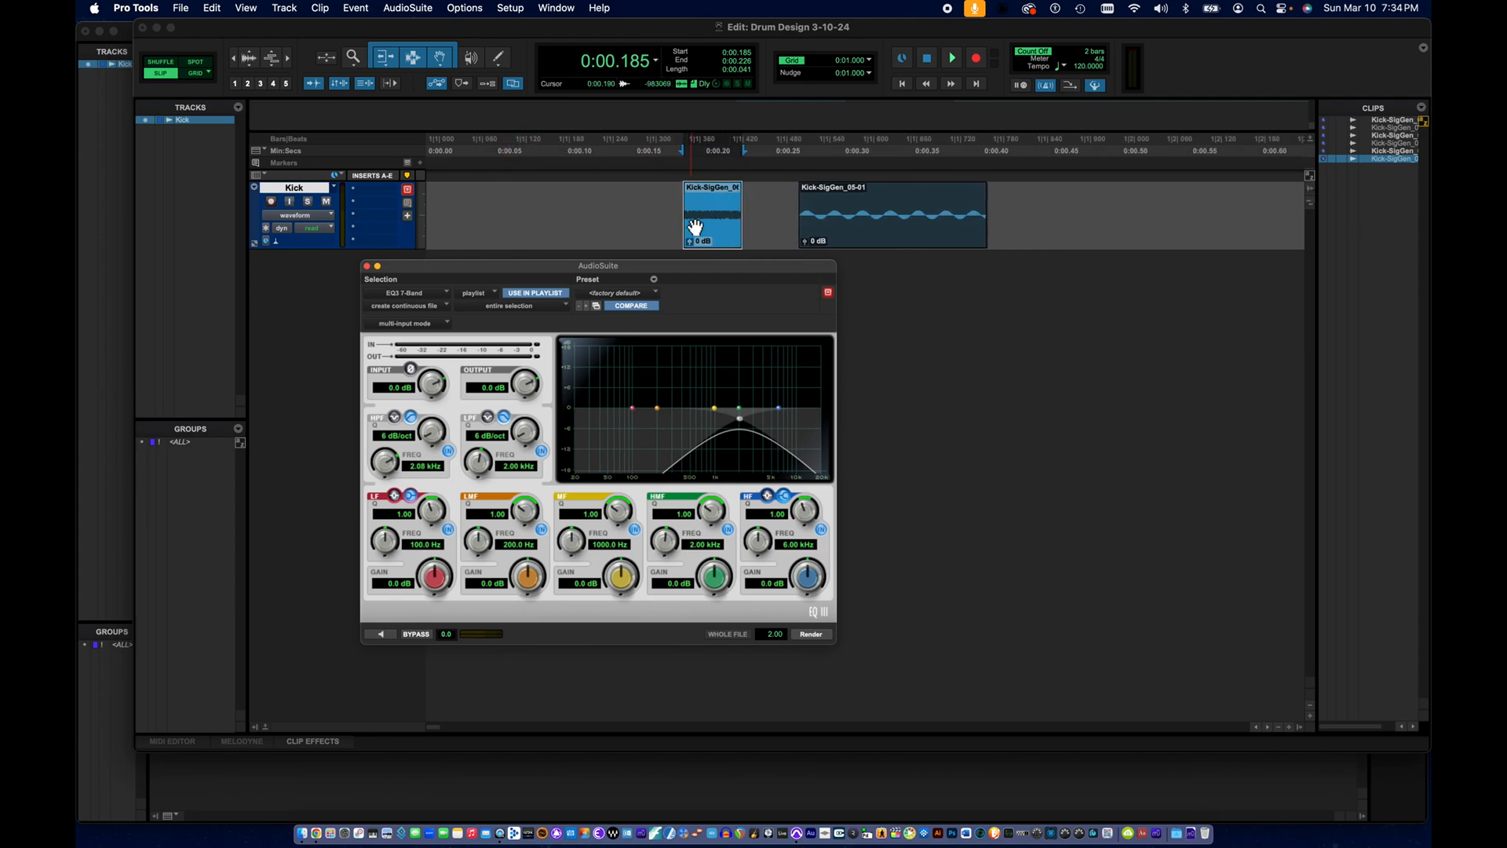
scroll(696, 227, "up", 2)
scroll(695, 227, "up", 3)
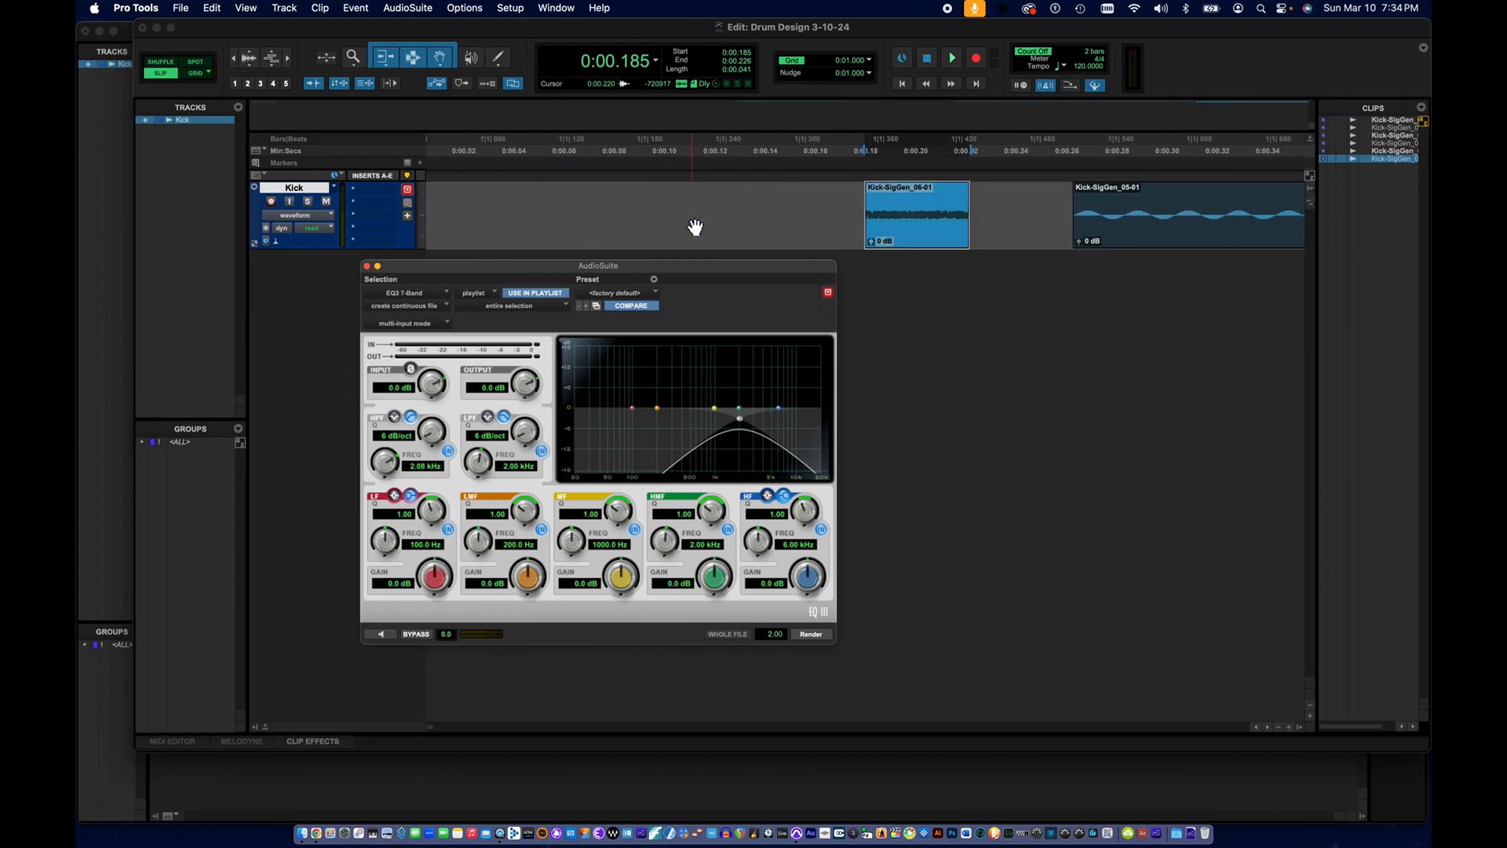
scroll(696, 227, "up", 2)
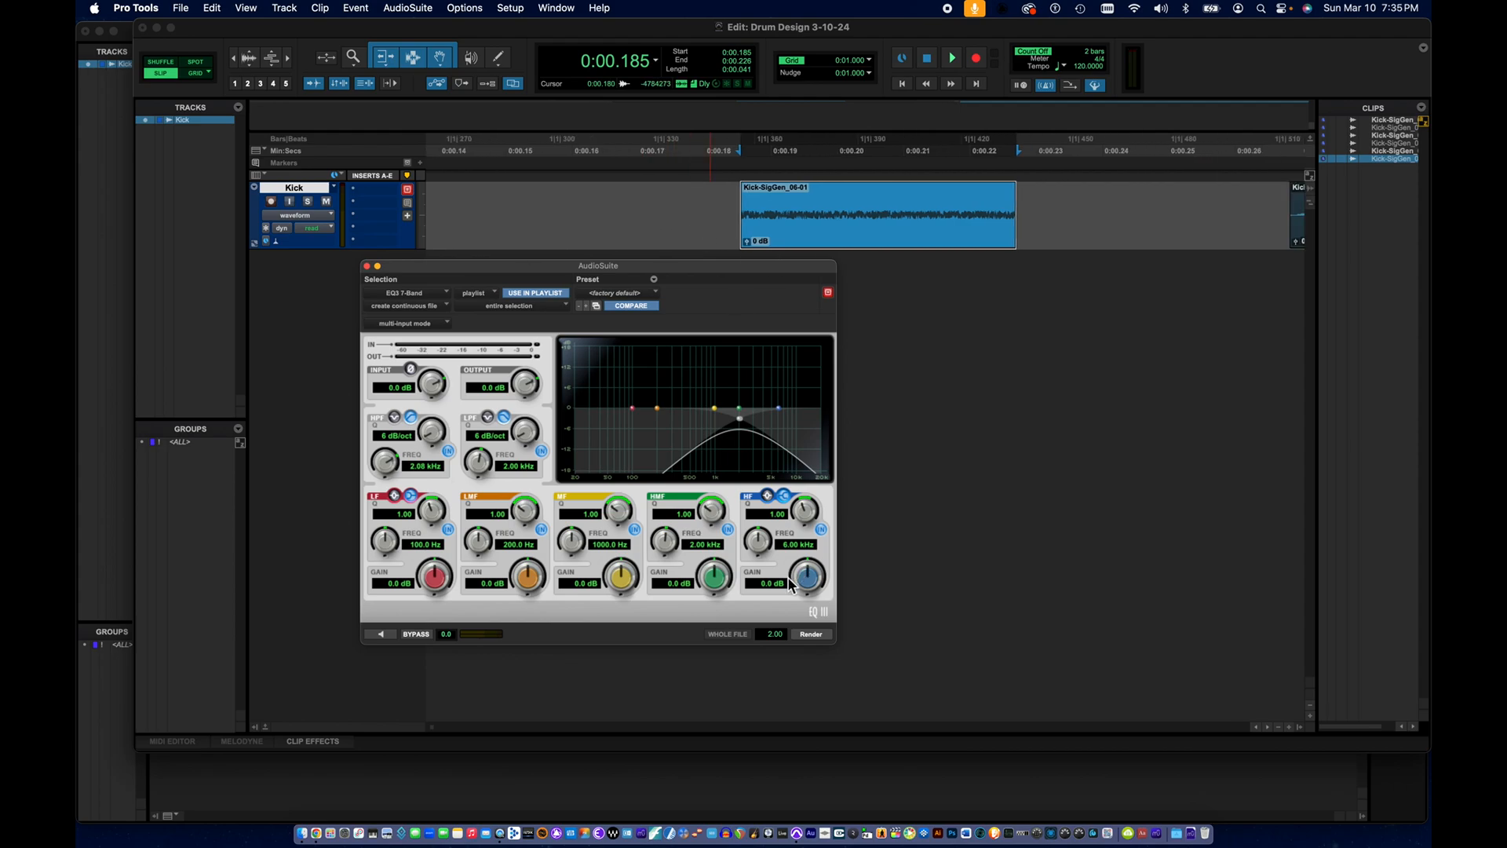
left_click(813, 636)
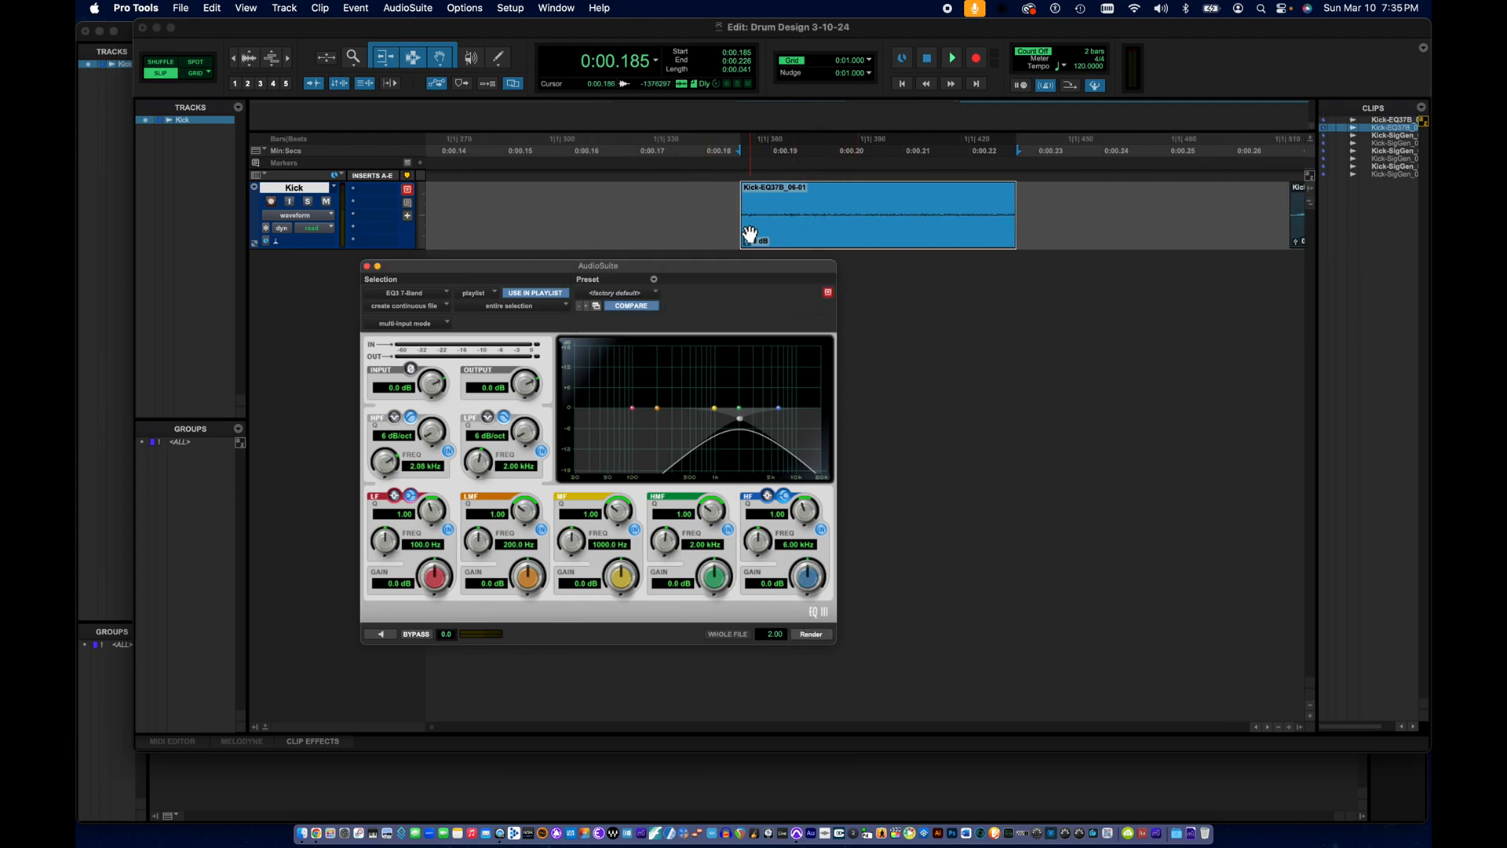
scroll(747, 236, "down", 3)
scroll(746, 237, "down", 3)
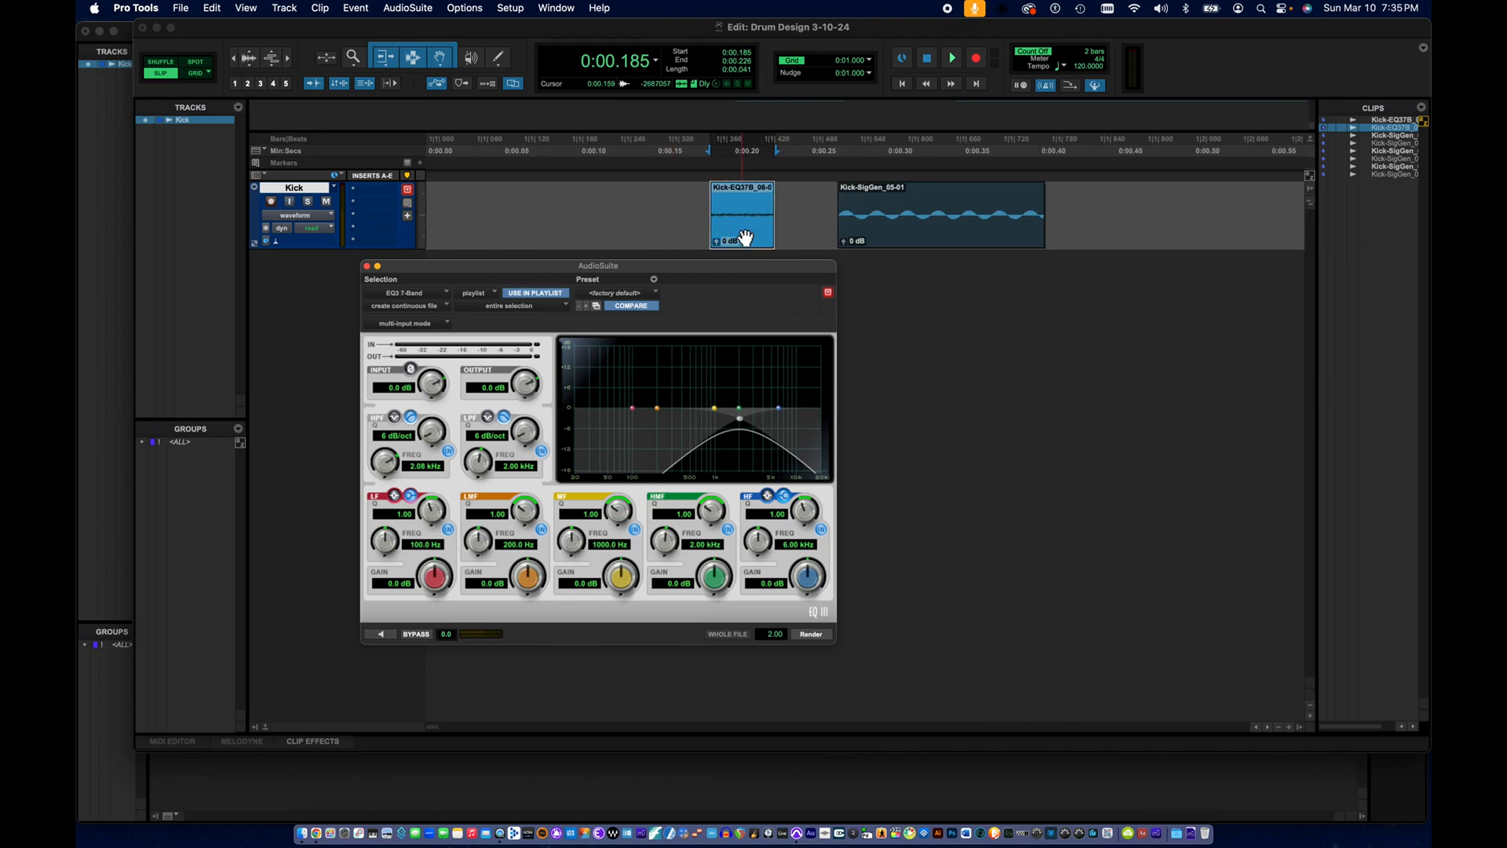
scroll(745, 237, "right", 2)
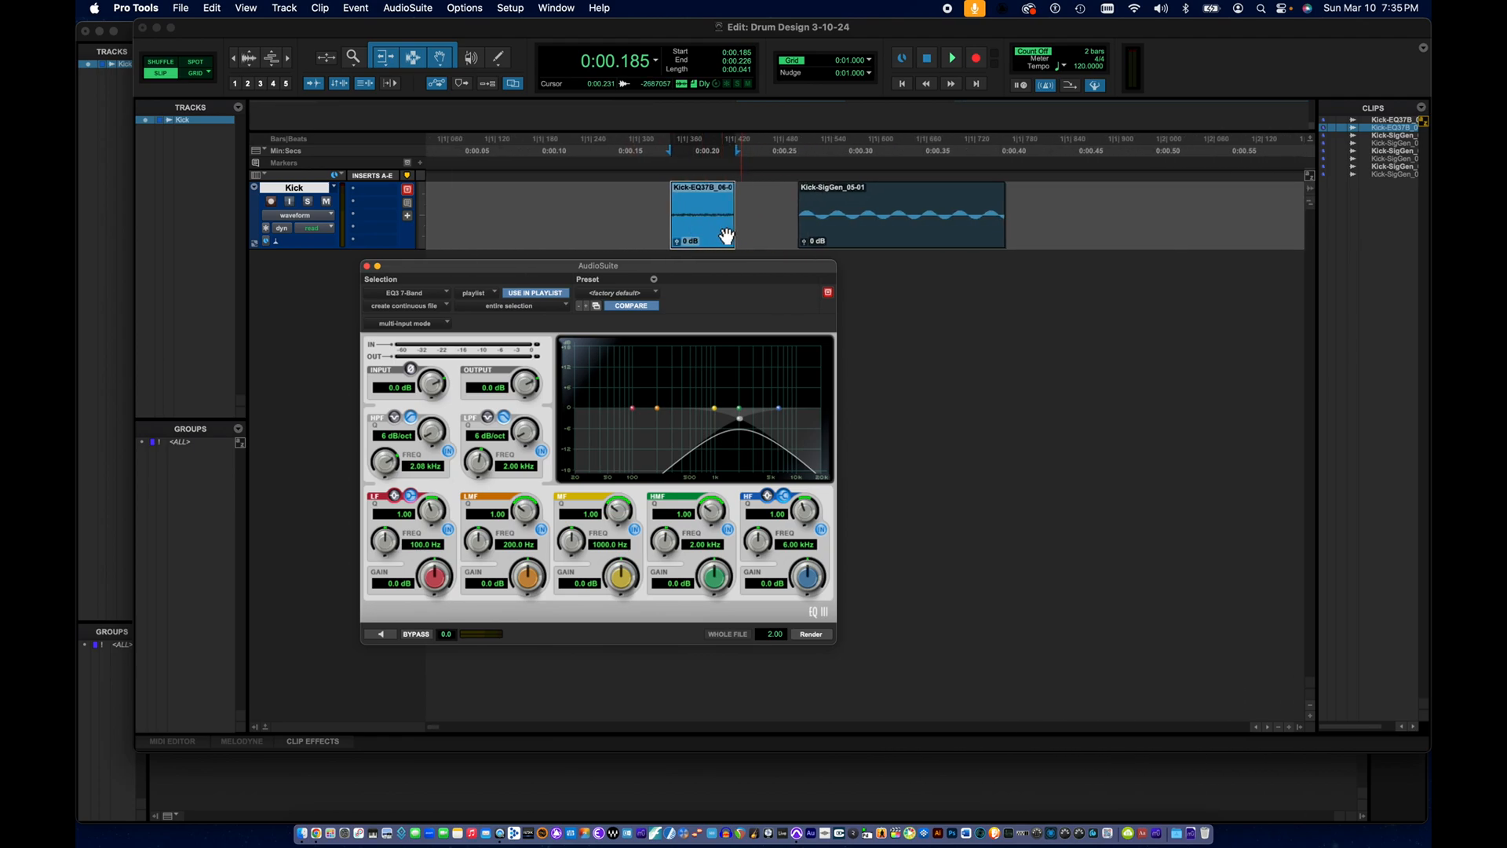
- Trim the filtered noise clip to about 3 ms and move it onto the beginning of the sine clip
left_click(660, 216)
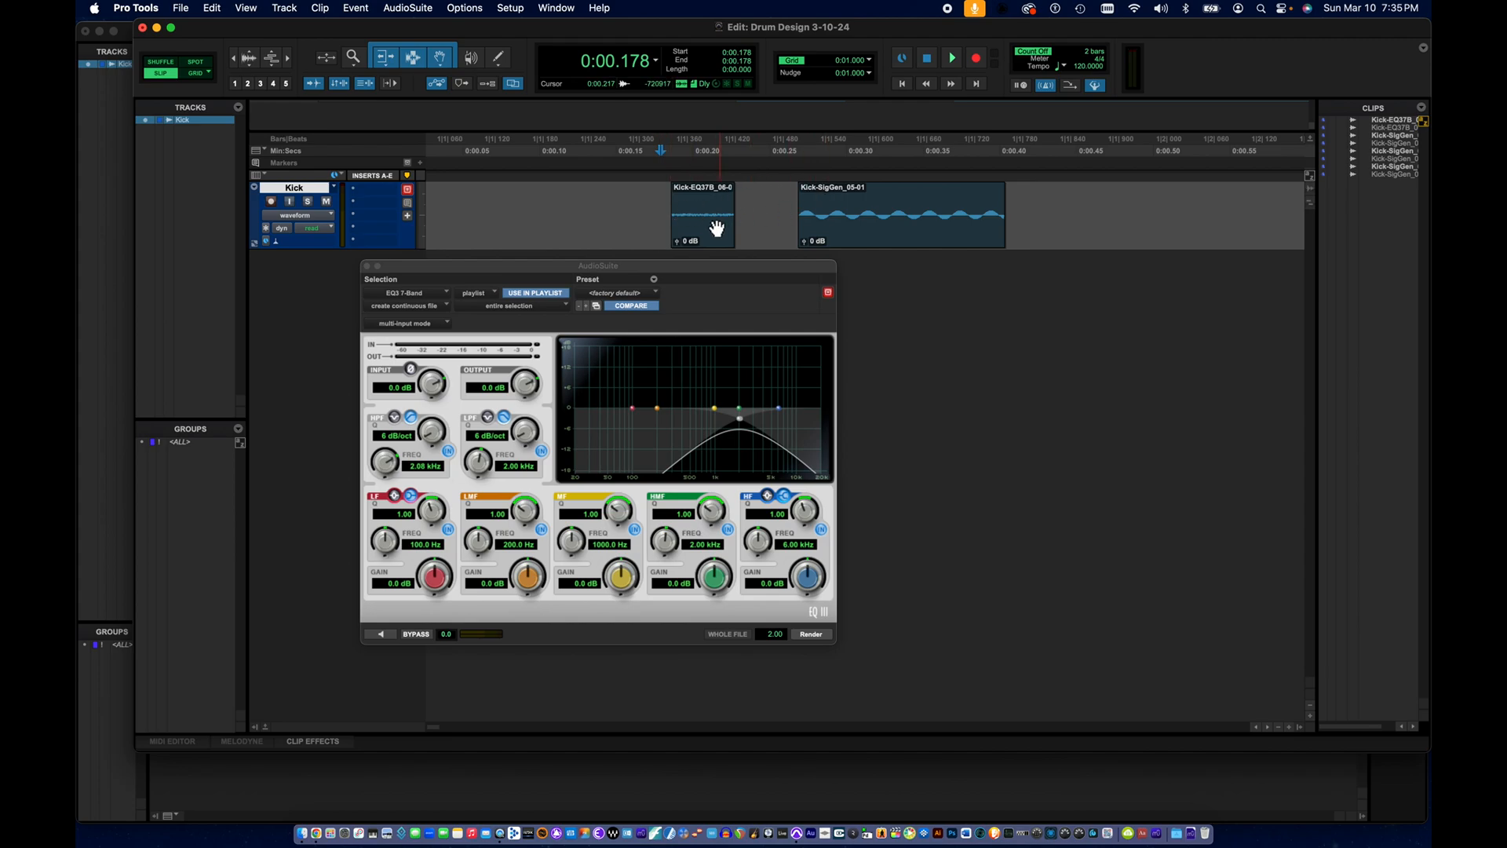
left_click_drag(731, 207, 680, 217)
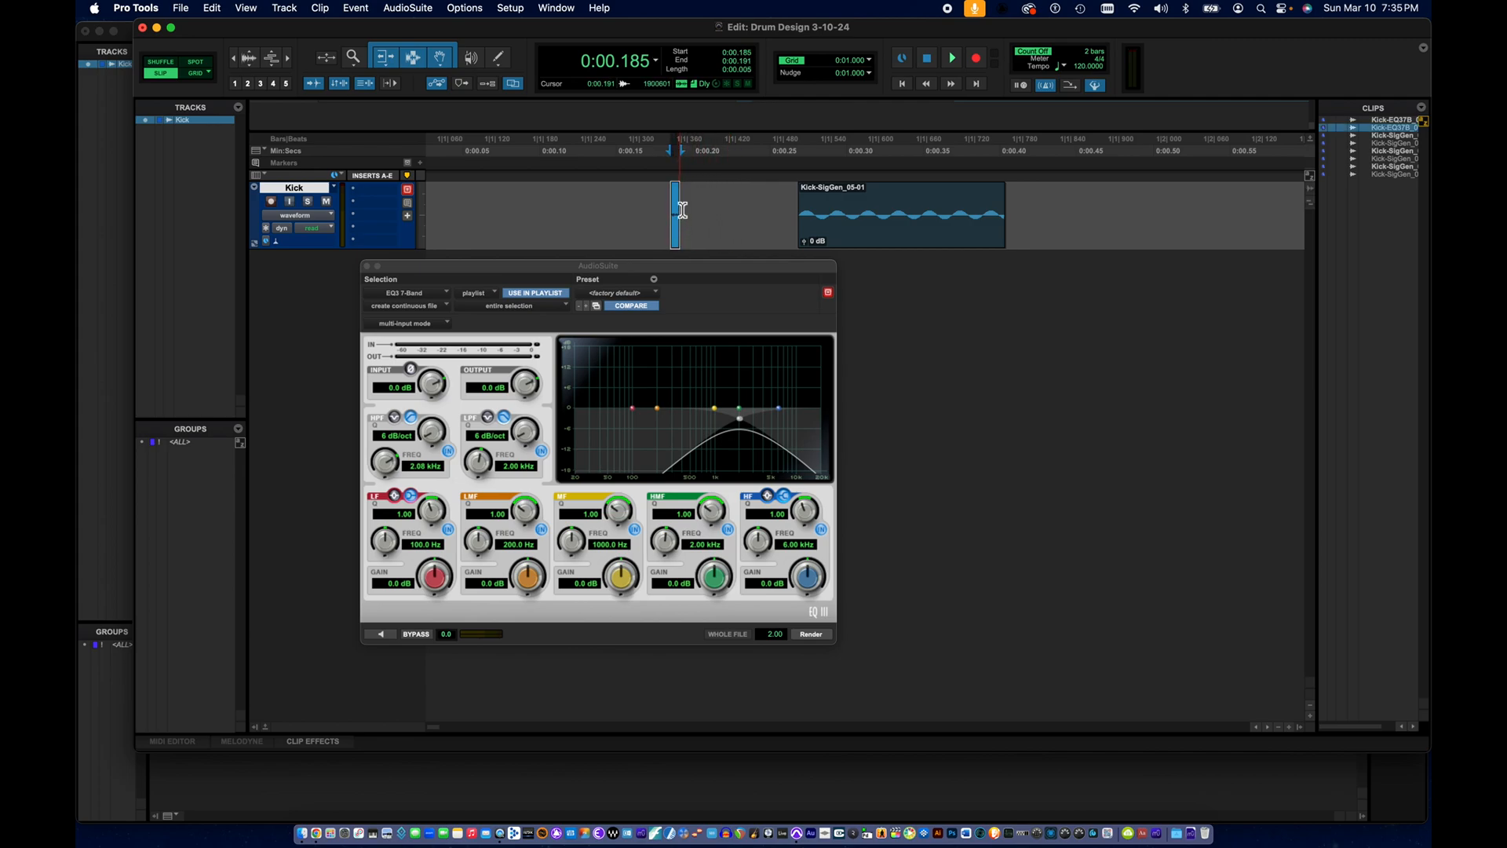
scroll(680, 238, "up", 3)
scroll(679, 239, "right", 4)
scroll(679, 239, "right", 2)
left_click_drag(643, 229, 943, 229)
scroll(900, 234, "right", 1)
scroll(896, 235, "up", 2)
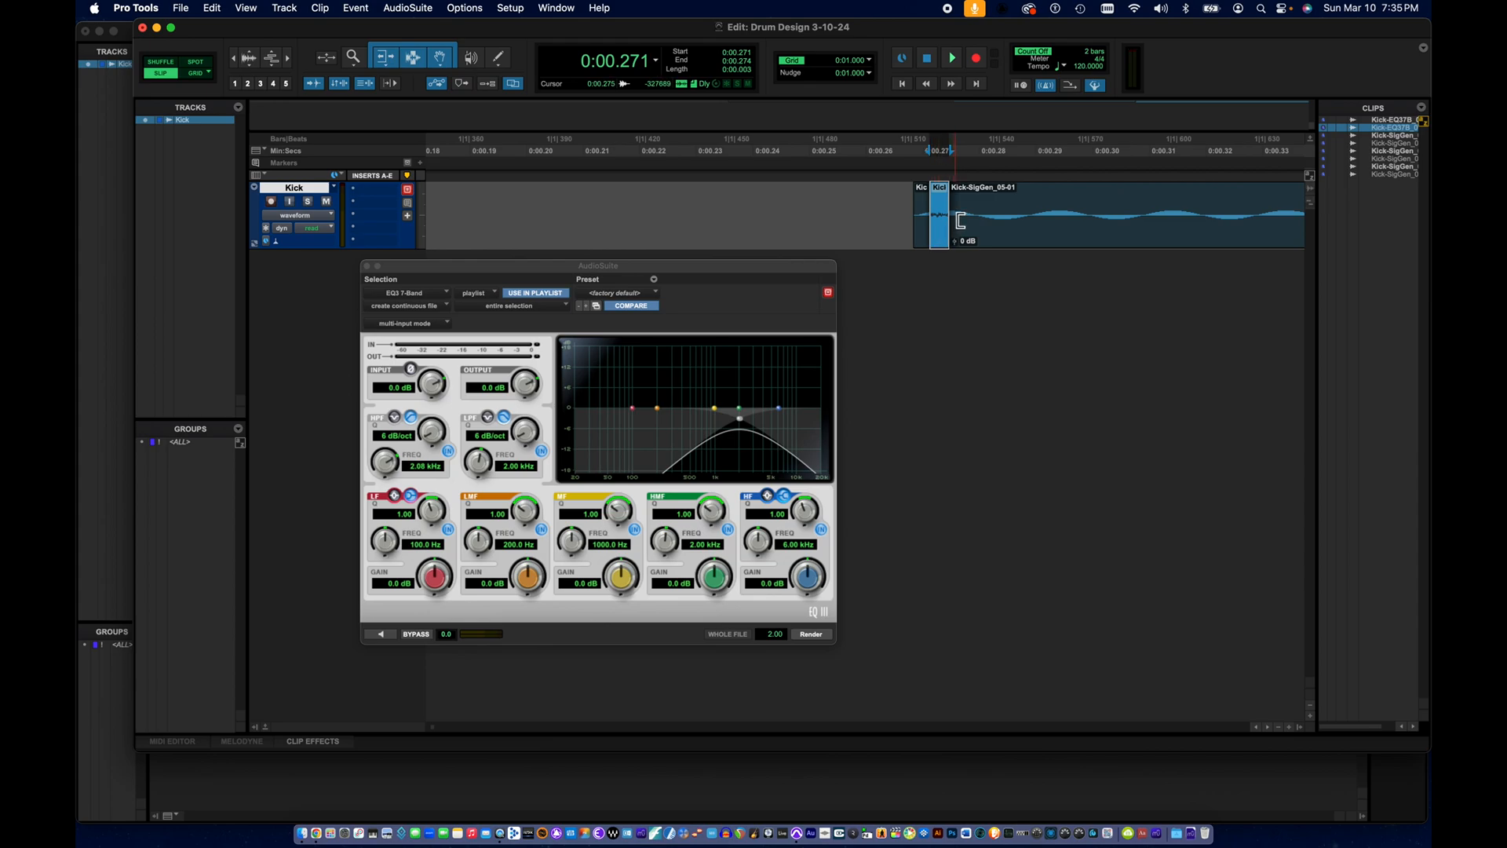
- Raise the clip gain of the short noise clip to about 13.1 dB
key("super+]")
key("super+]")
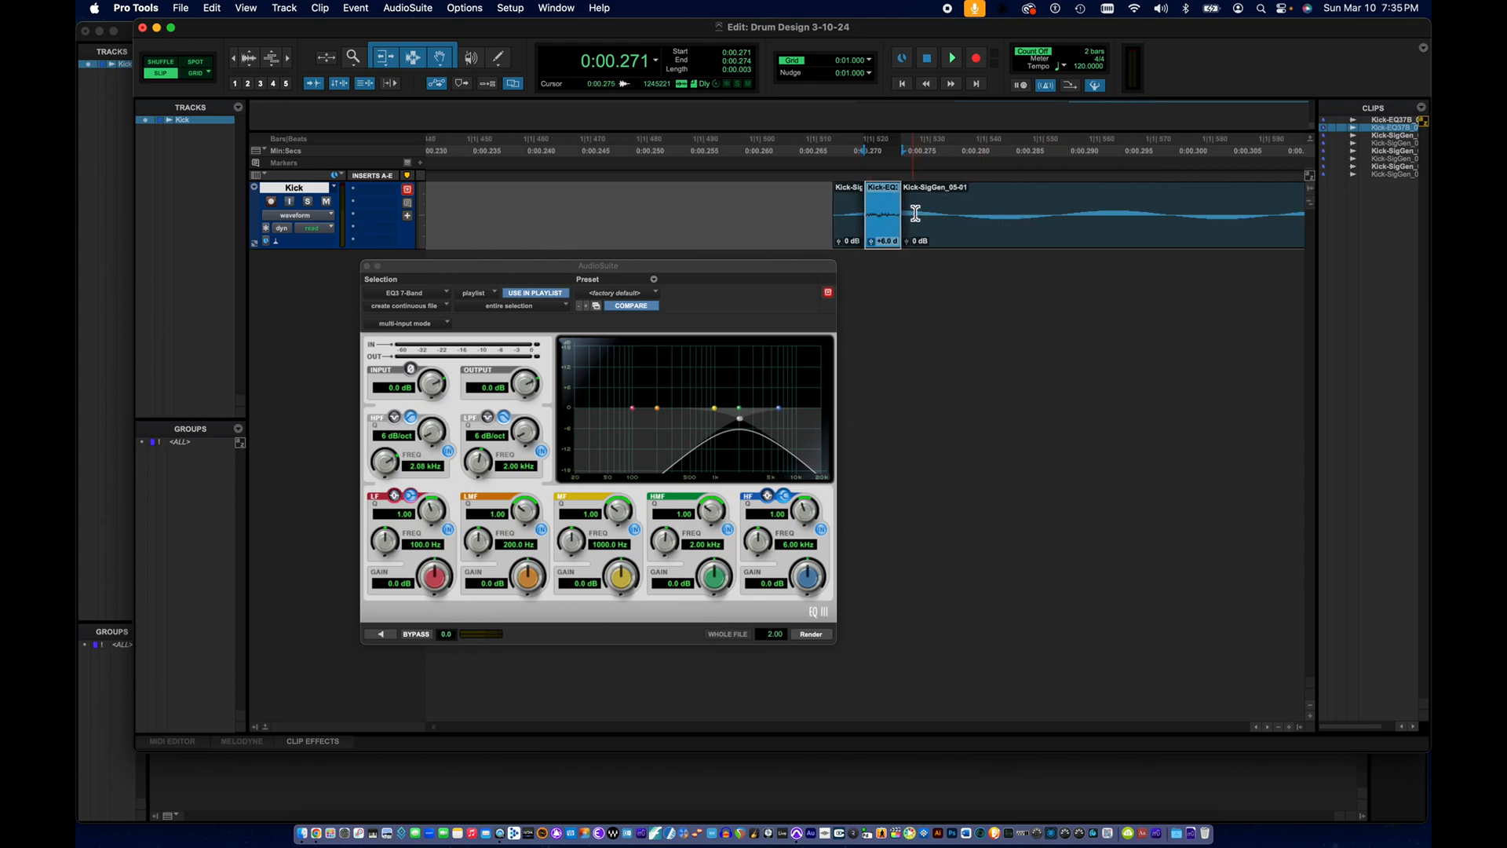
left_click_drag(873, 242, 874, 241)
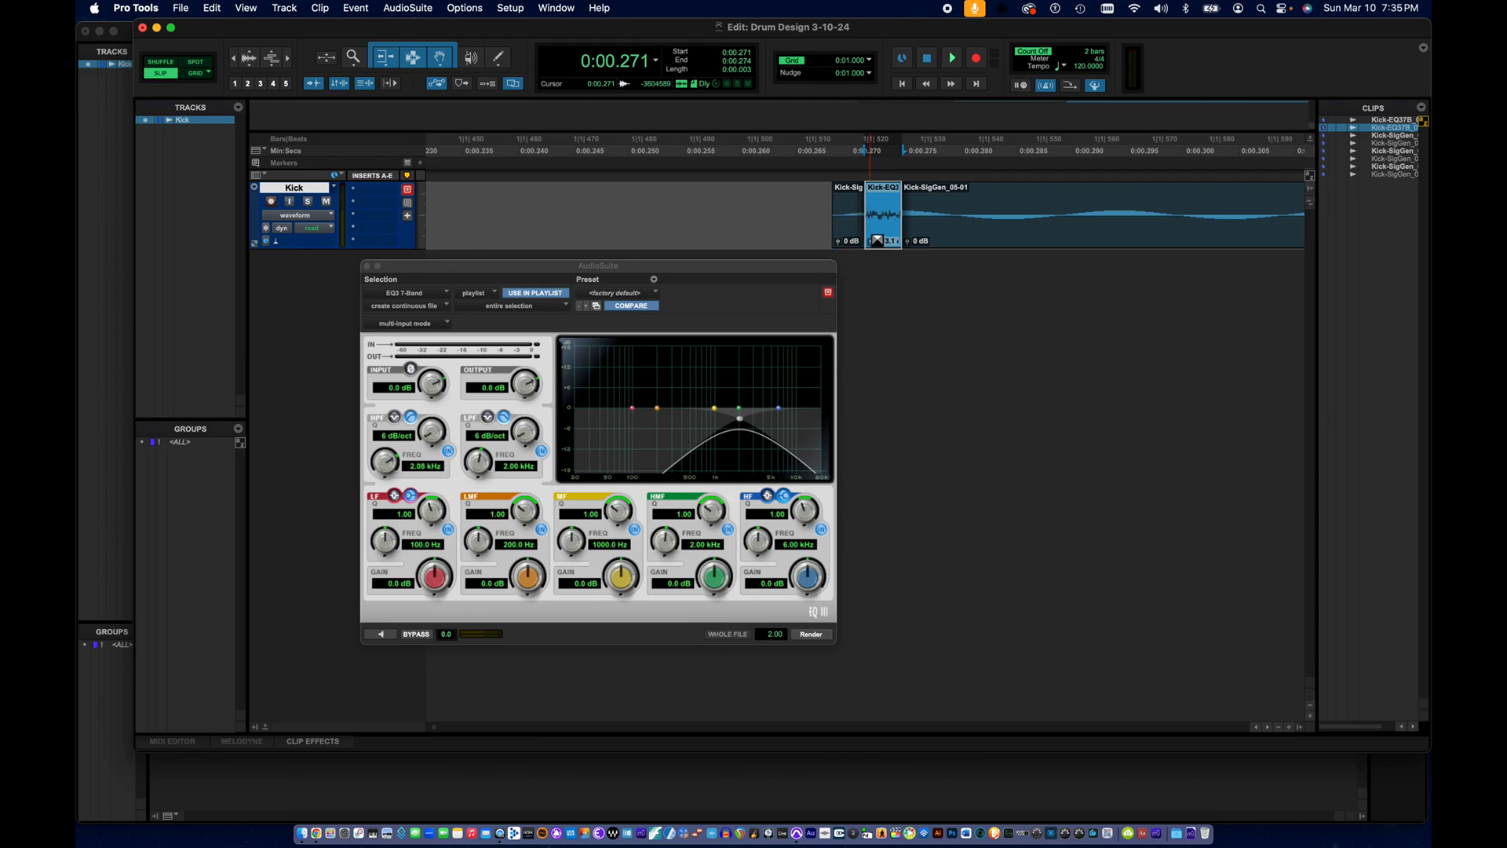
- Crossfade the noise clip into the following sine clip over about 4 ms with the standard shapes and Equal Gain slope
left_click(924, 217)
left_click_drag(928, 219, 883, 226)
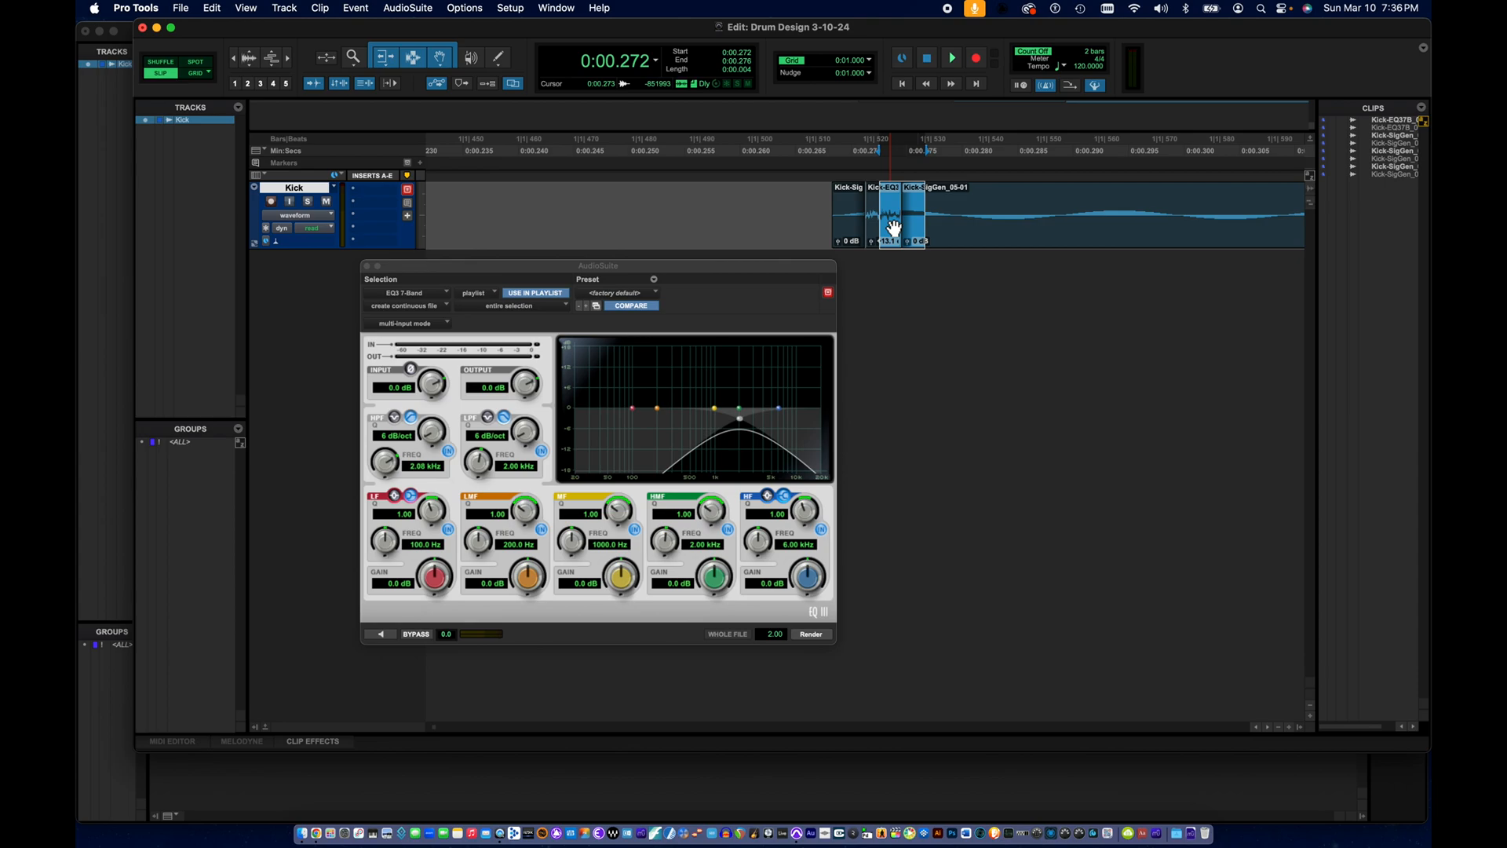
key("super+f")
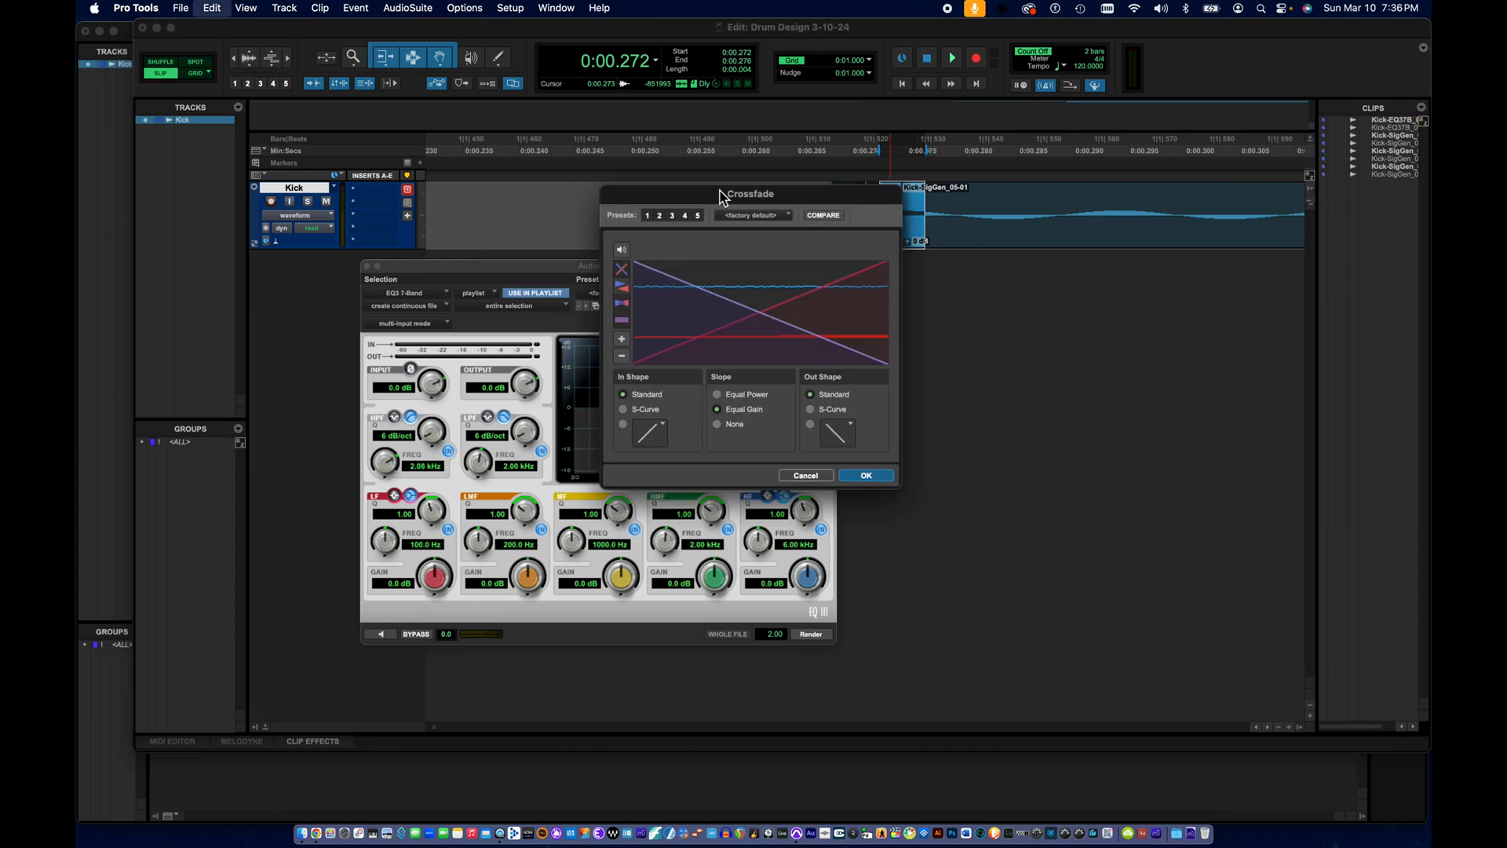
left_click_drag(726, 194, 596, 193)
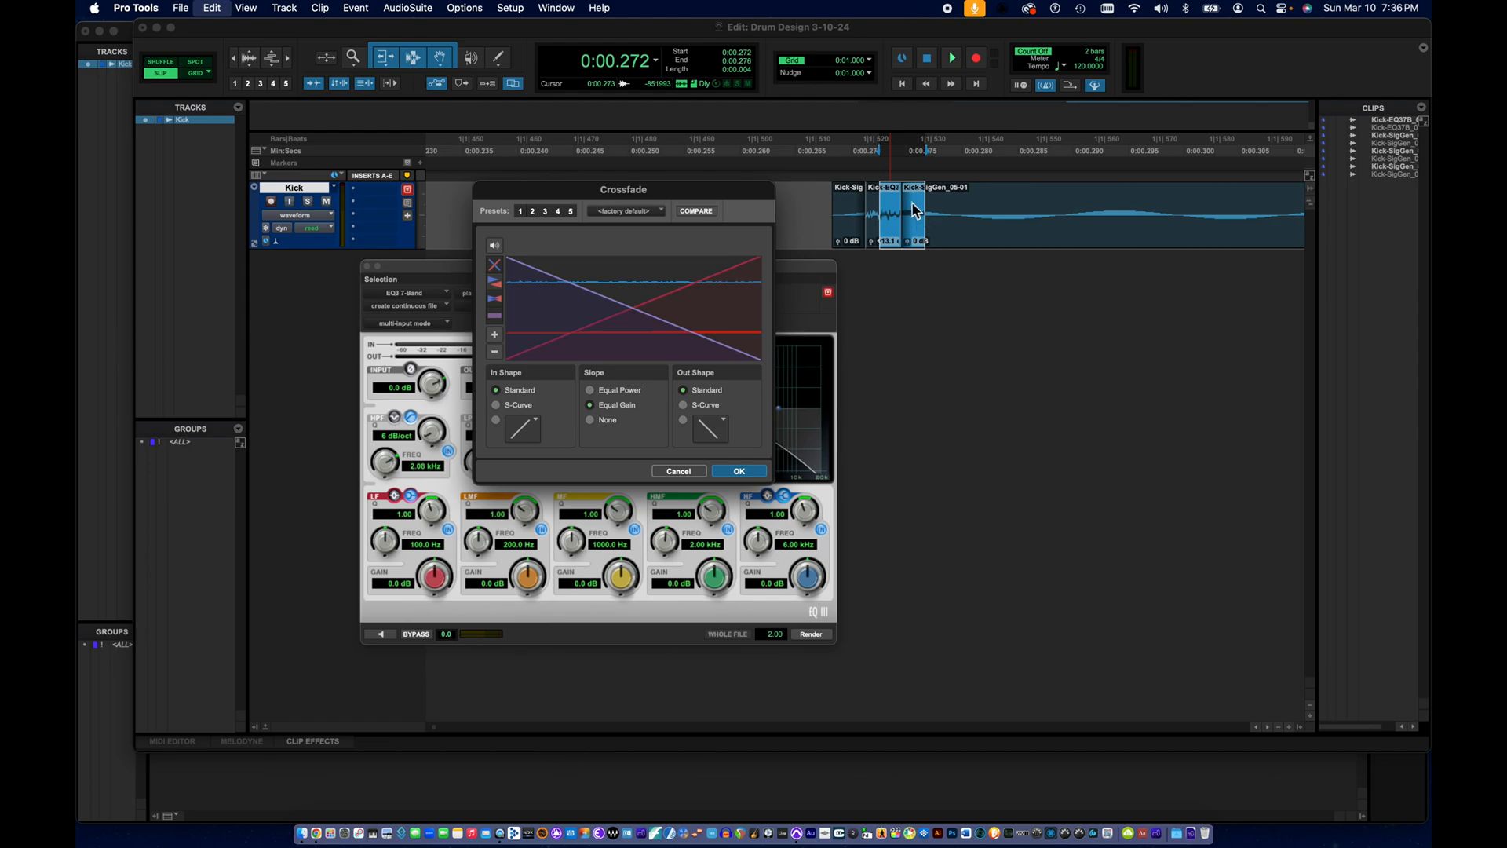
left_click(740, 472)
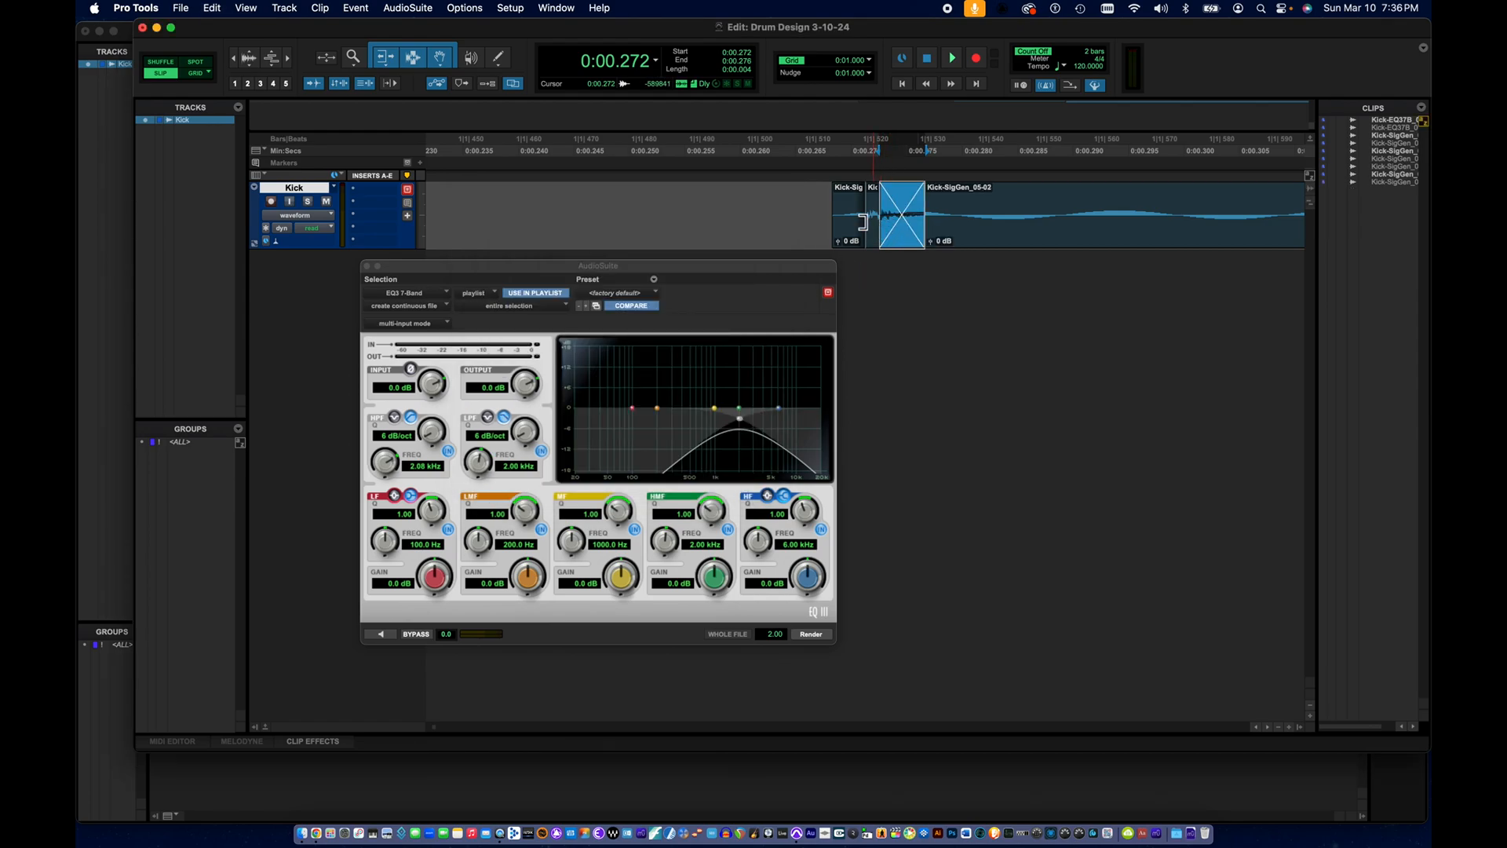
- Widen the clip list and delete the leftover sine fragment in front of the noise clip
scroll(858, 229, "right", 3)
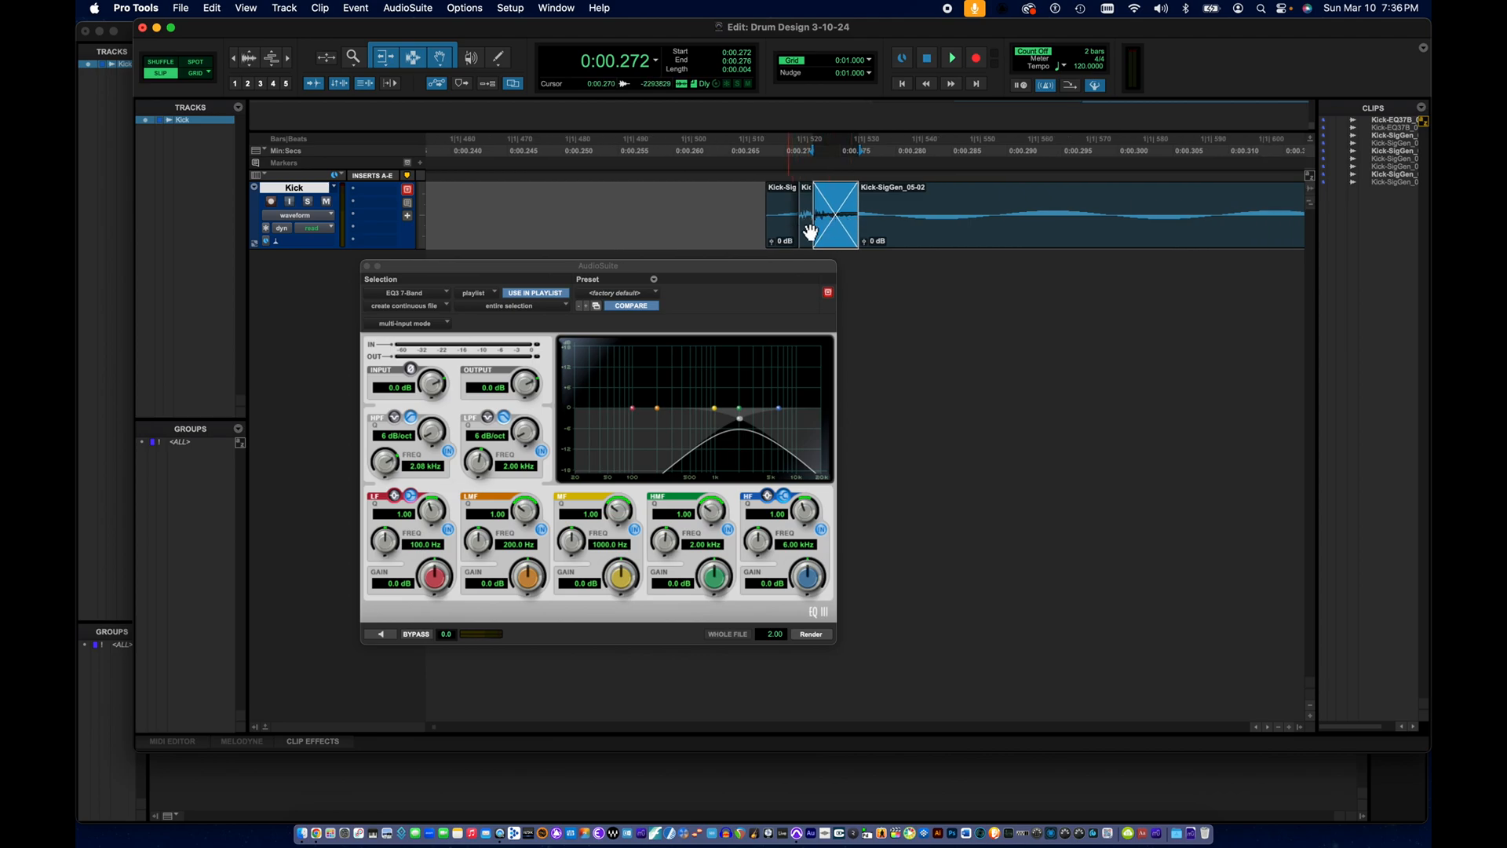
left_click_drag(1319, 171, 1270, 172)
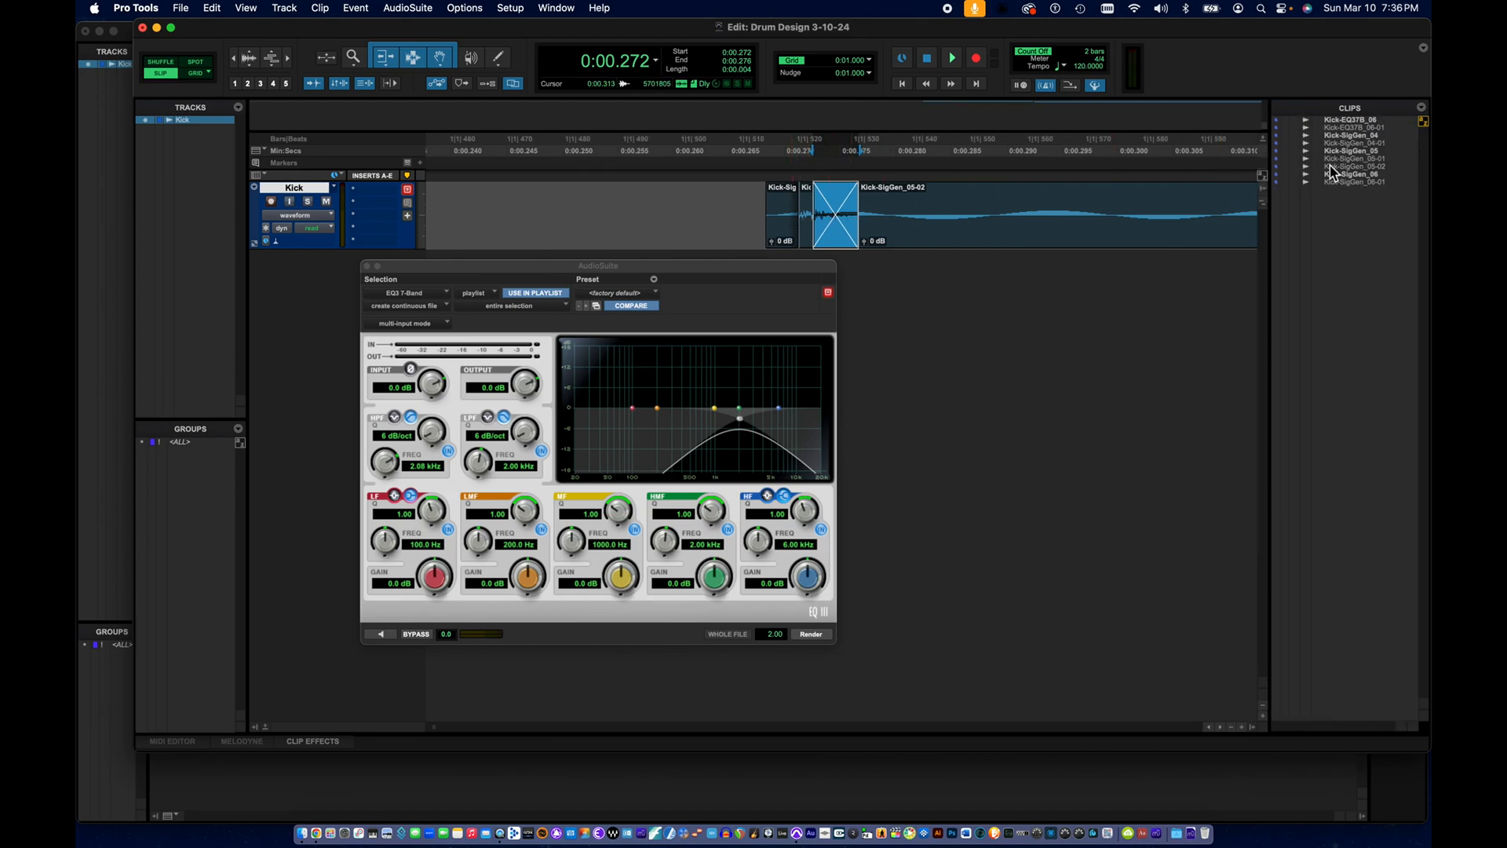
left_click(779, 233)
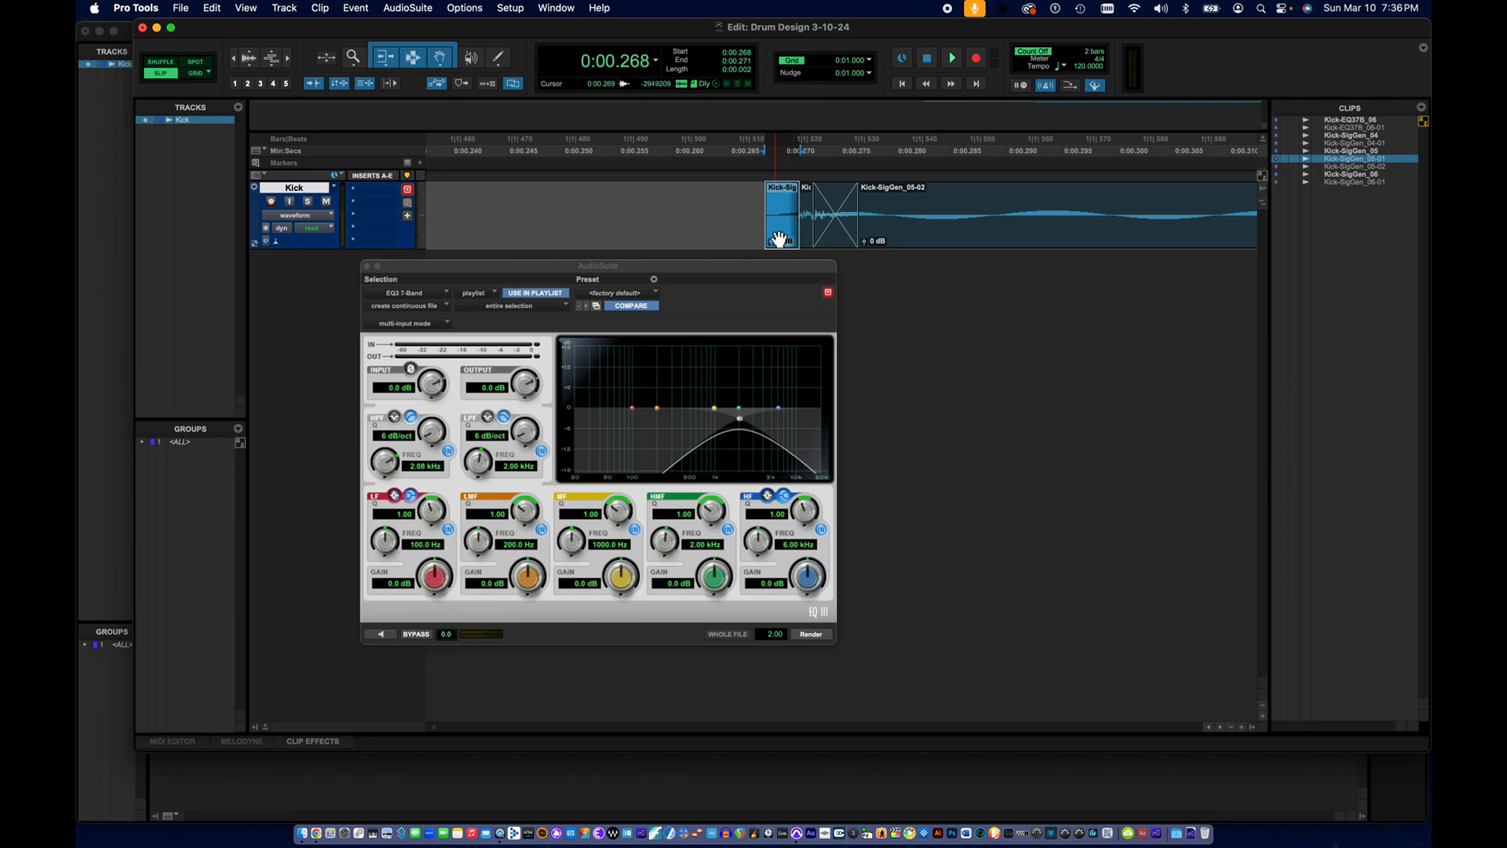
key("Delete")
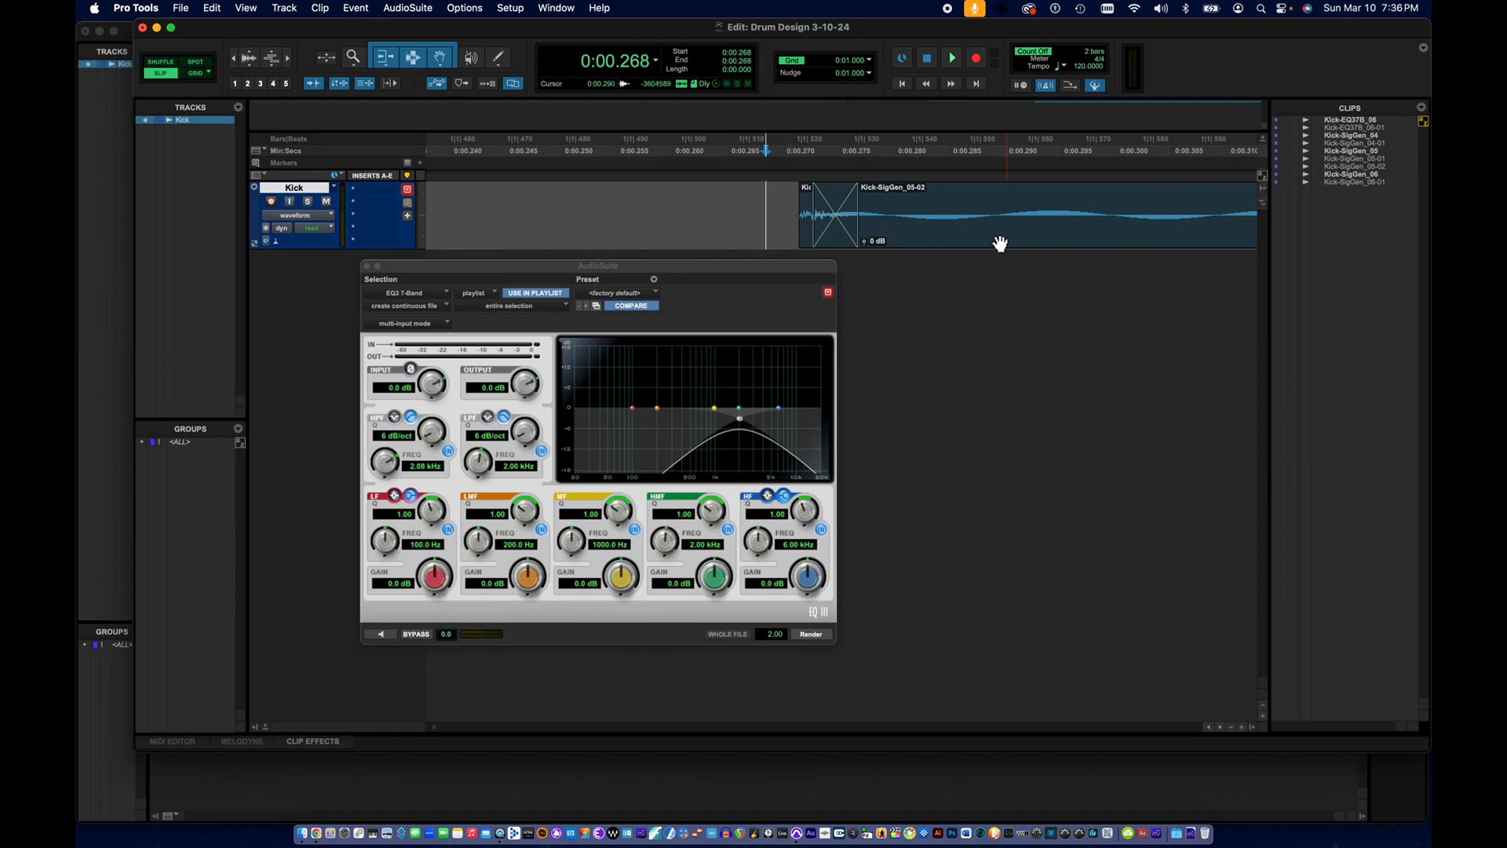
- Play back the crossfaded noise and sine clips from just before the noise burst
scroll(997, 239, "right", 3)
scroll(999, 243, "right", 2)
scroll(949, 241, "down", 3)
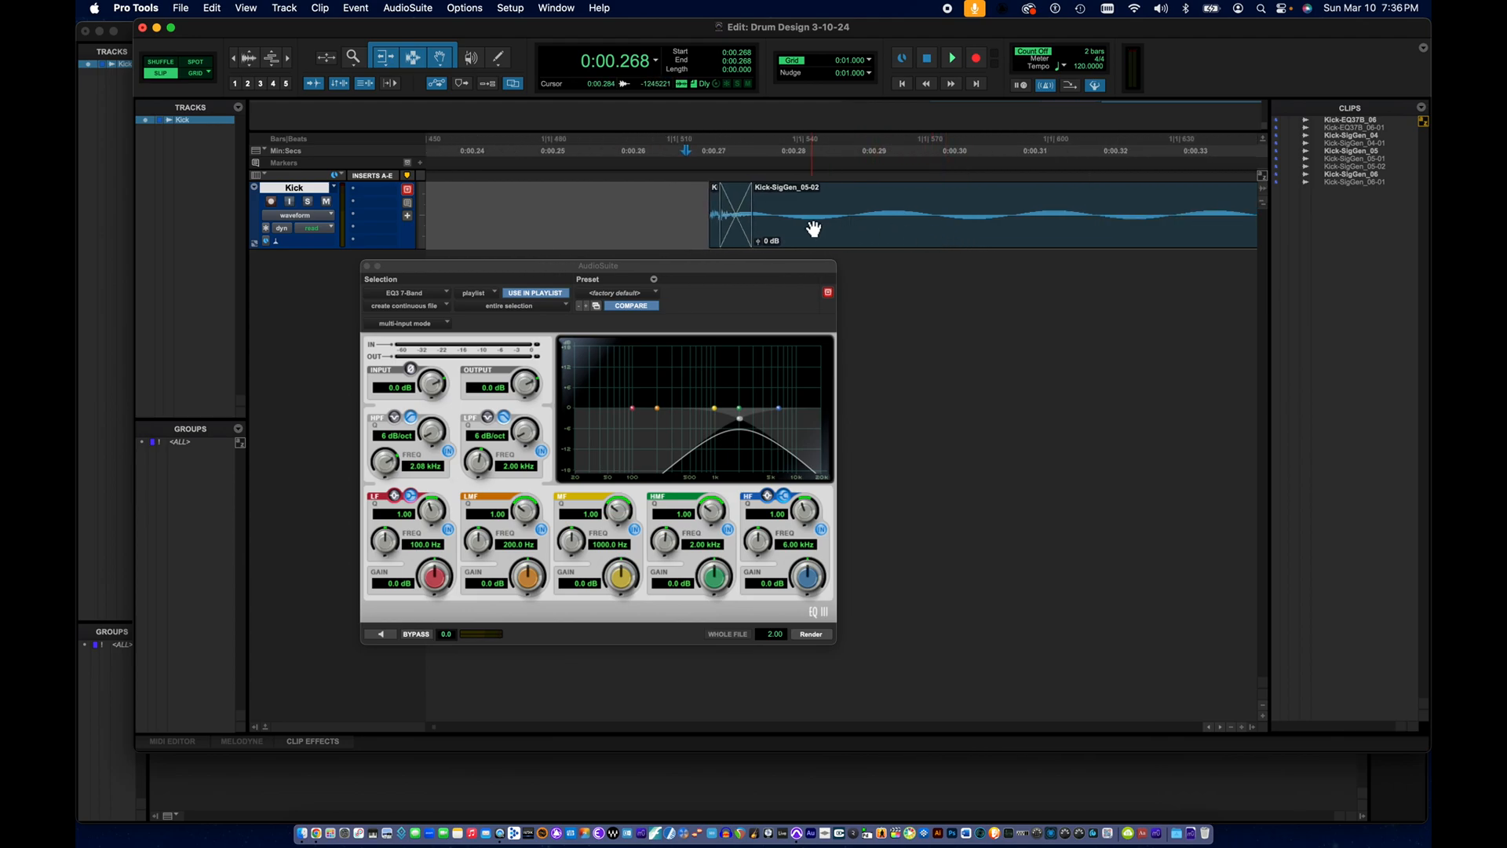
scroll(669, 218, "down", 2)
scroll(669, 219, "down", 3)
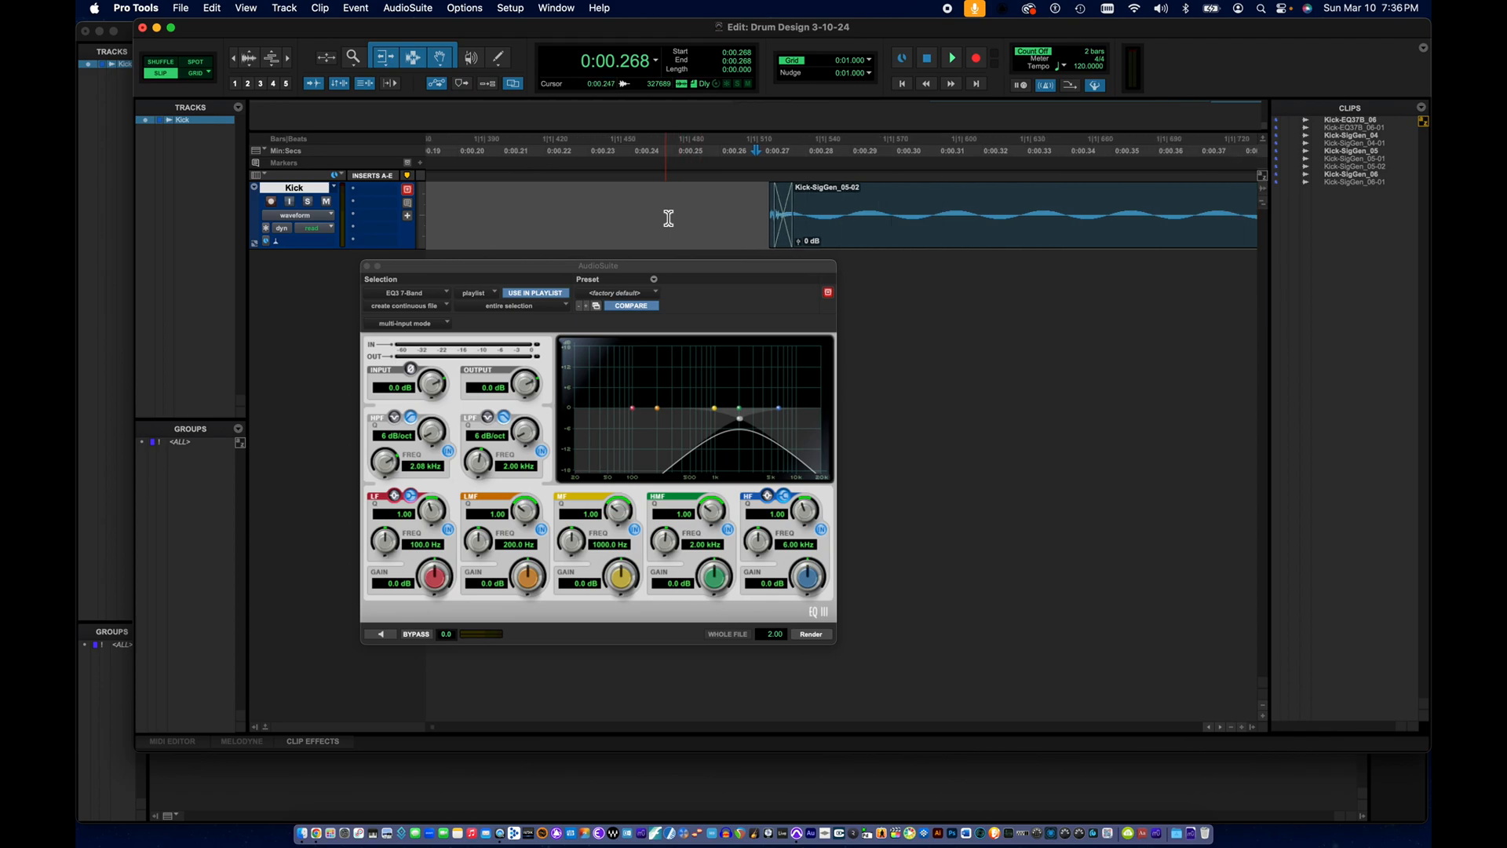
scroll(669, 218, "right", 2)
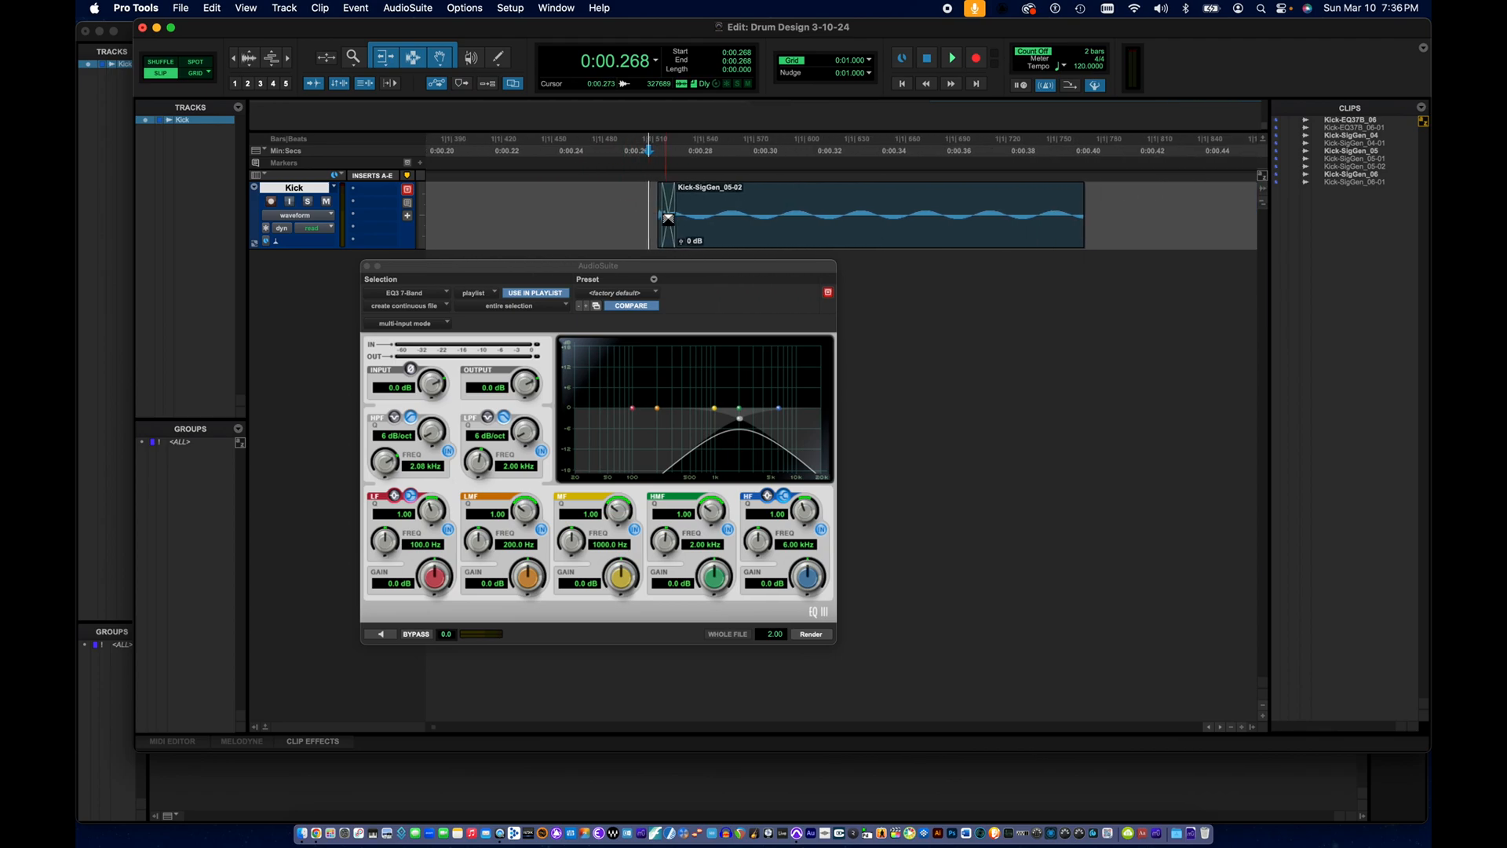
scroll(652, 212, "down", 1)
left_click(652, 212)
key("space")
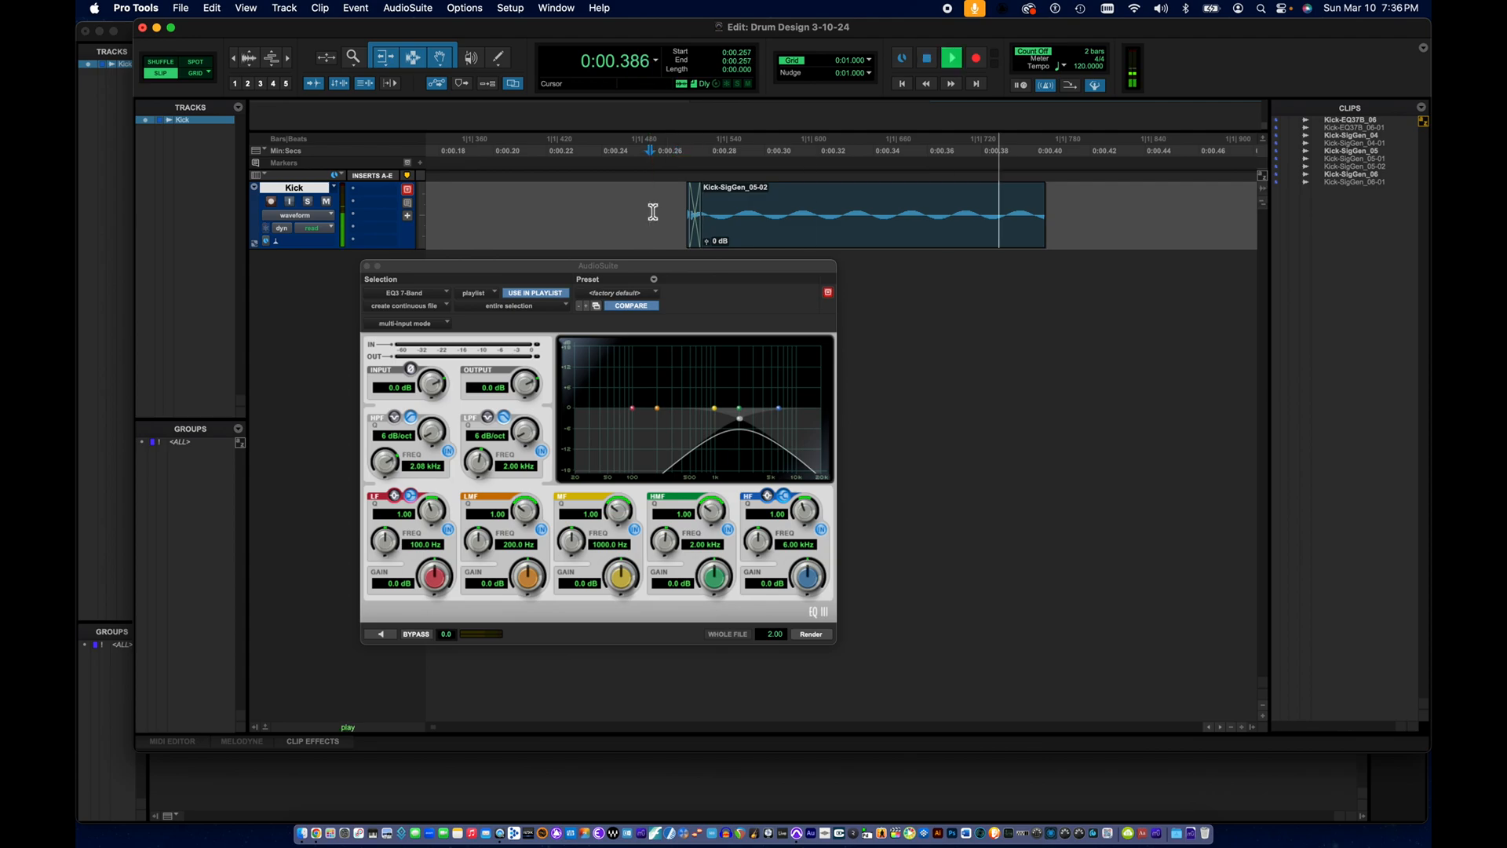
key("space")
key("space")
key("space")
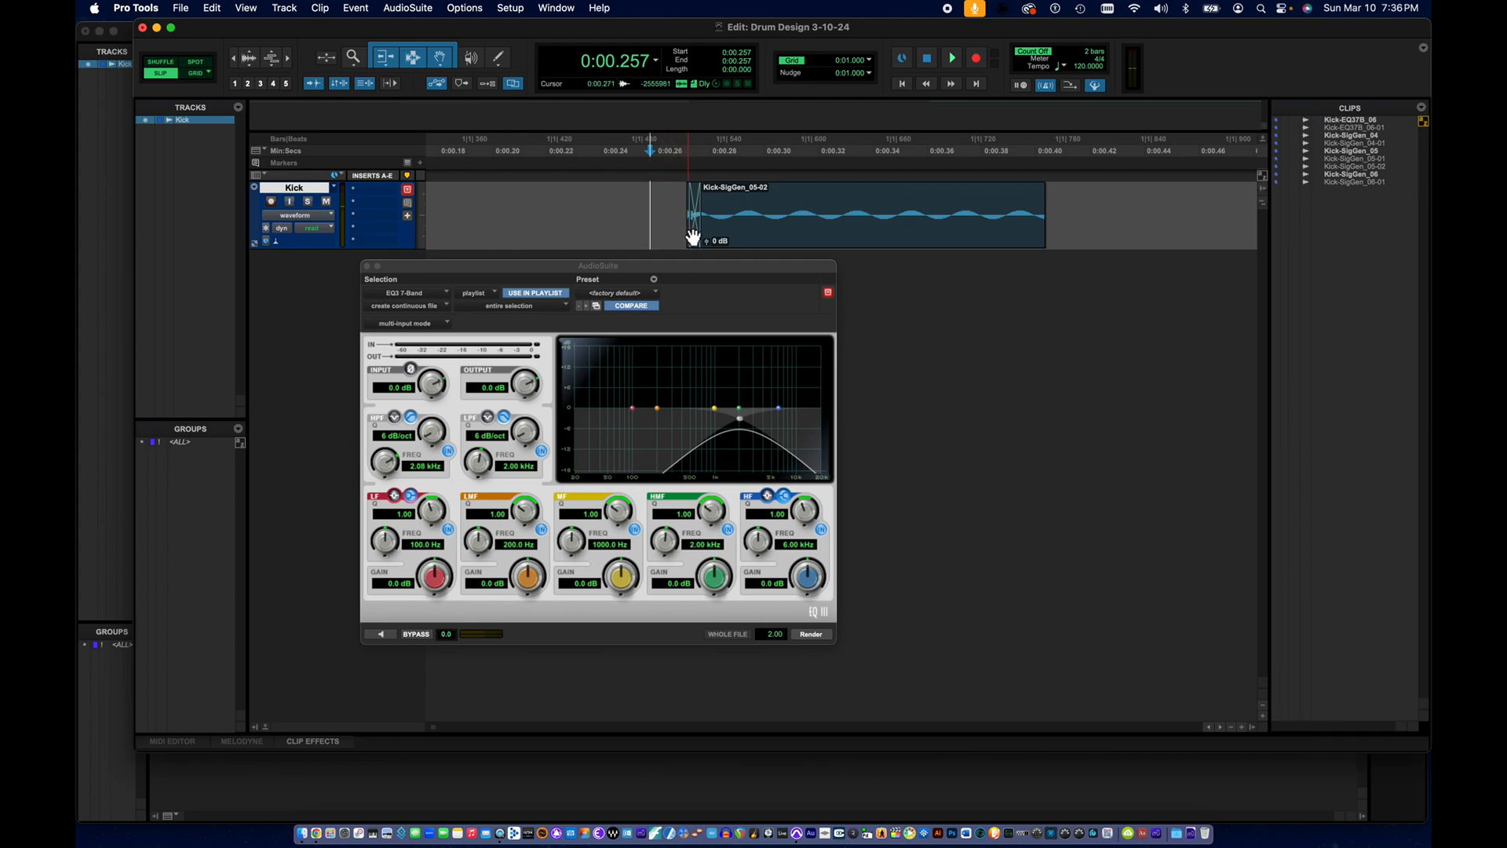
- Select the noise clip through the end of the crossfaded sine clip and consolidate them into one clip
key("super+]")
scroll(693, 237, "right", 6)
scroll(691, 237, "left", 3)
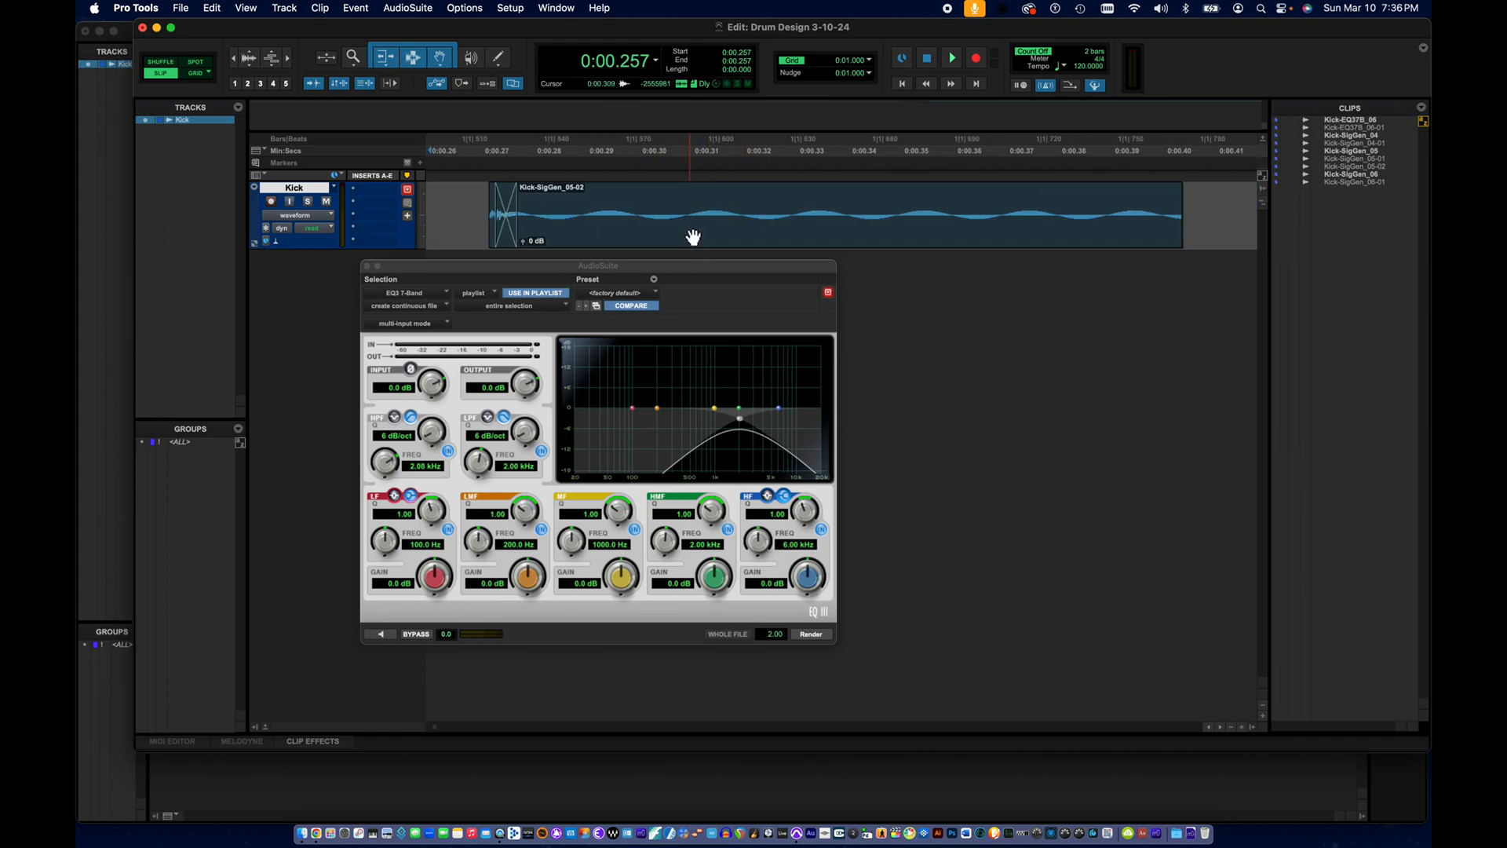
left_click(631, 234)
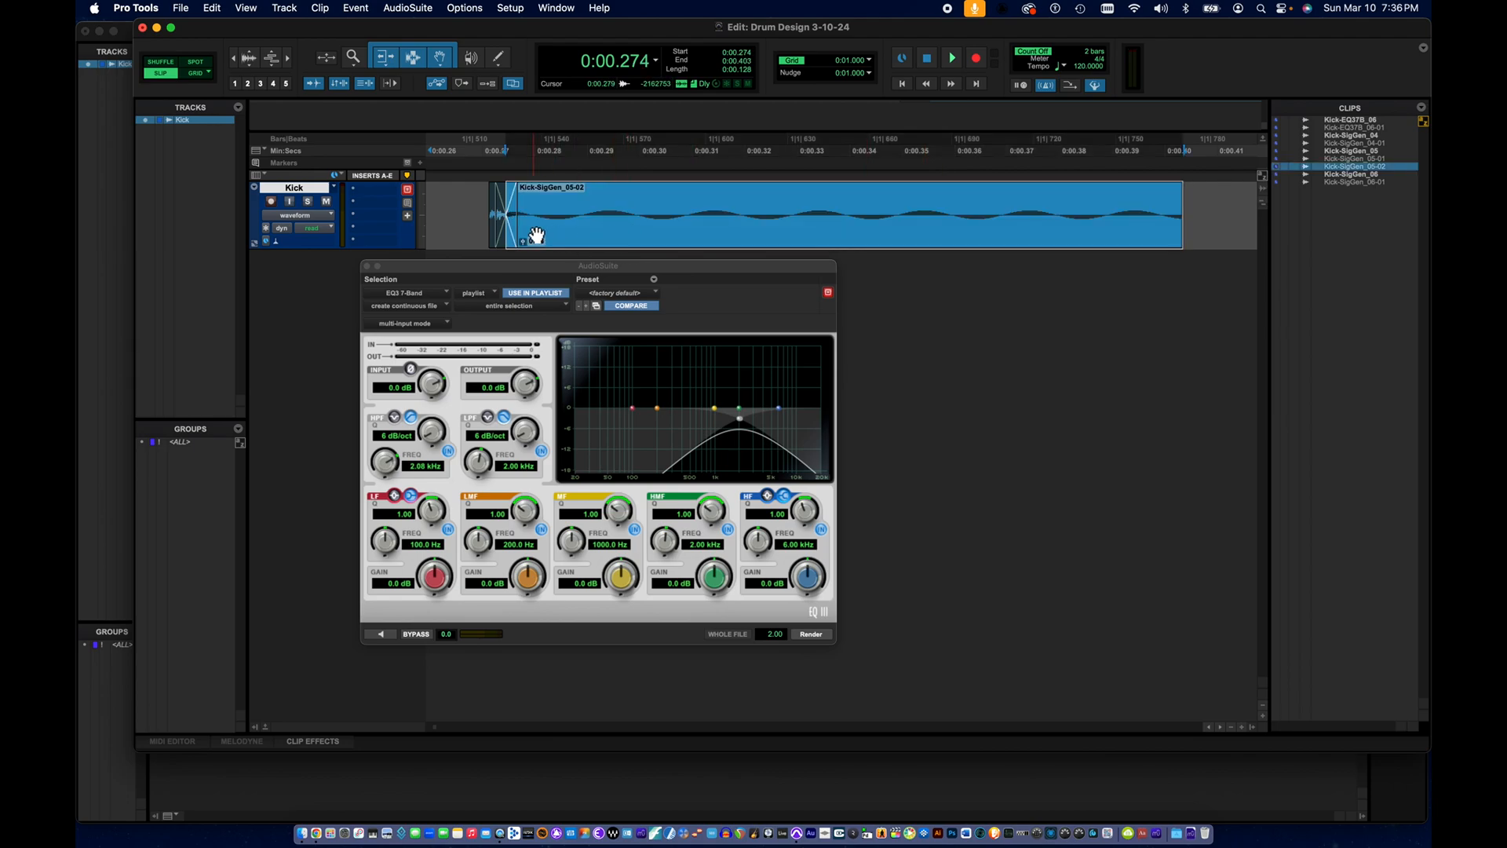
left_click(493, 243)
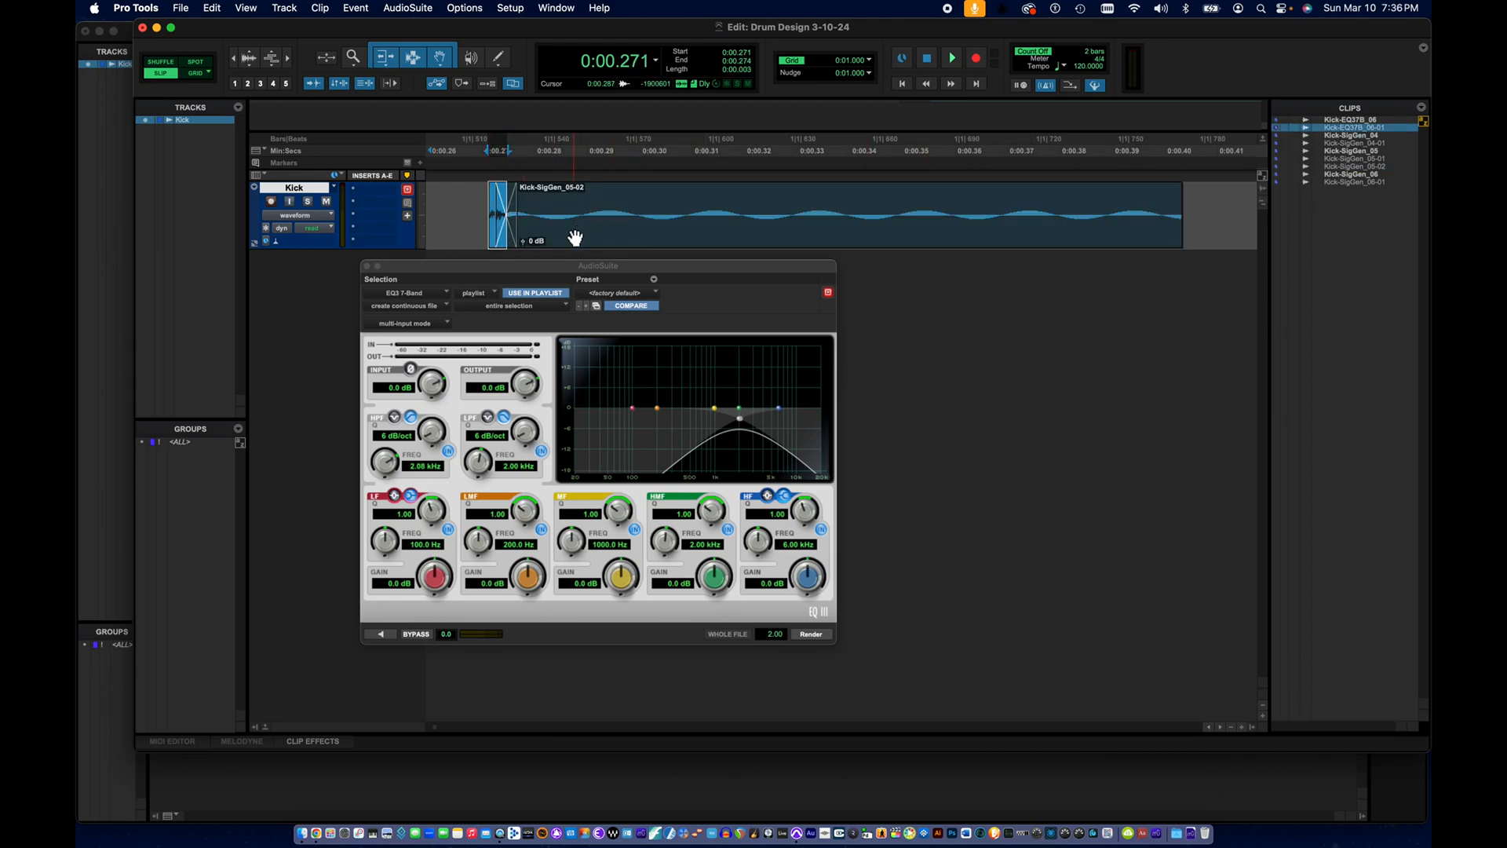
left_click(475, 234)
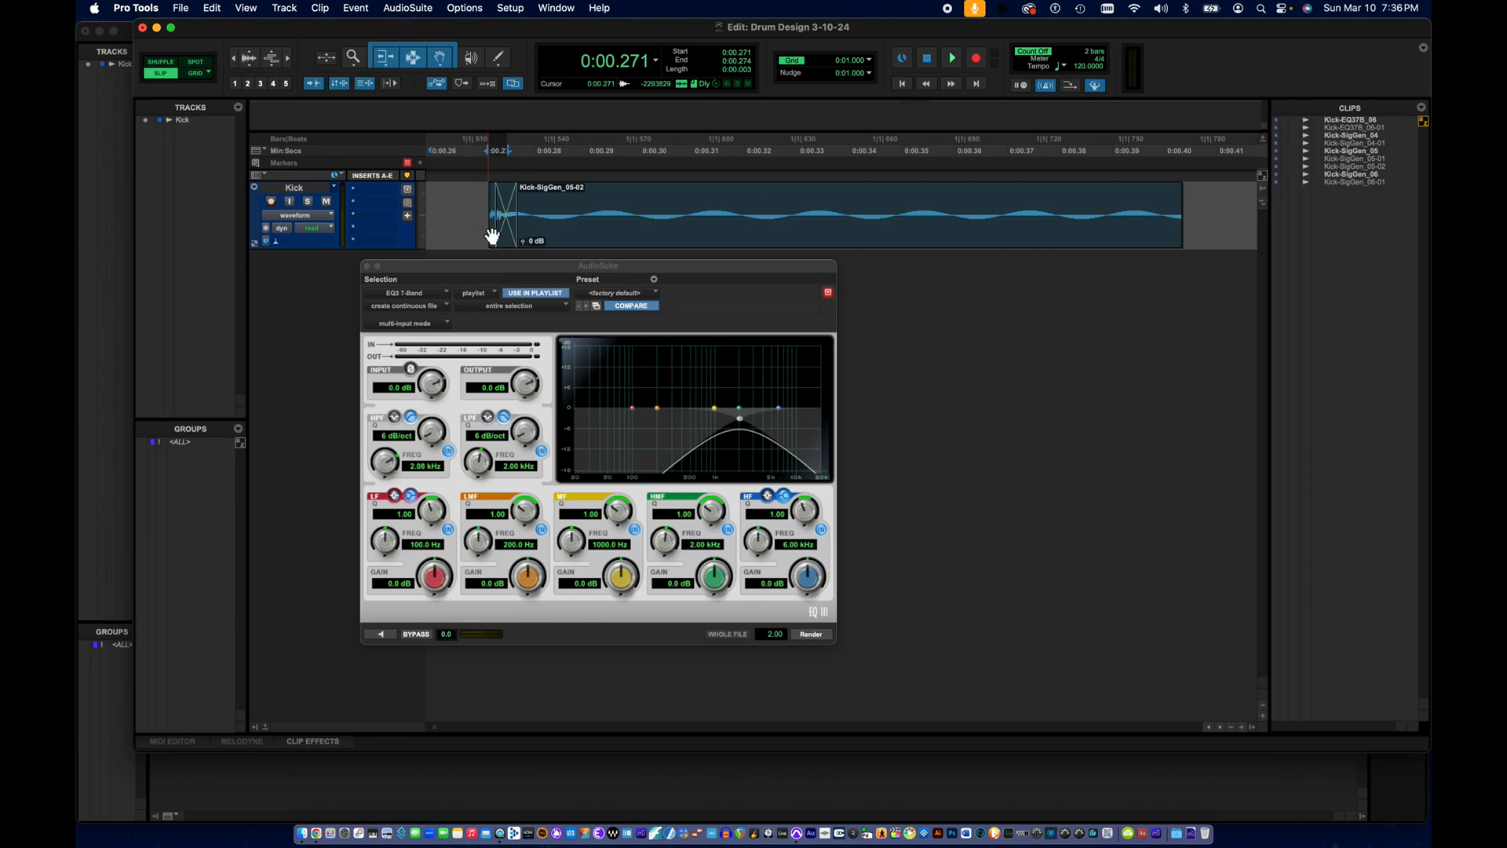
left_click(496, 239)
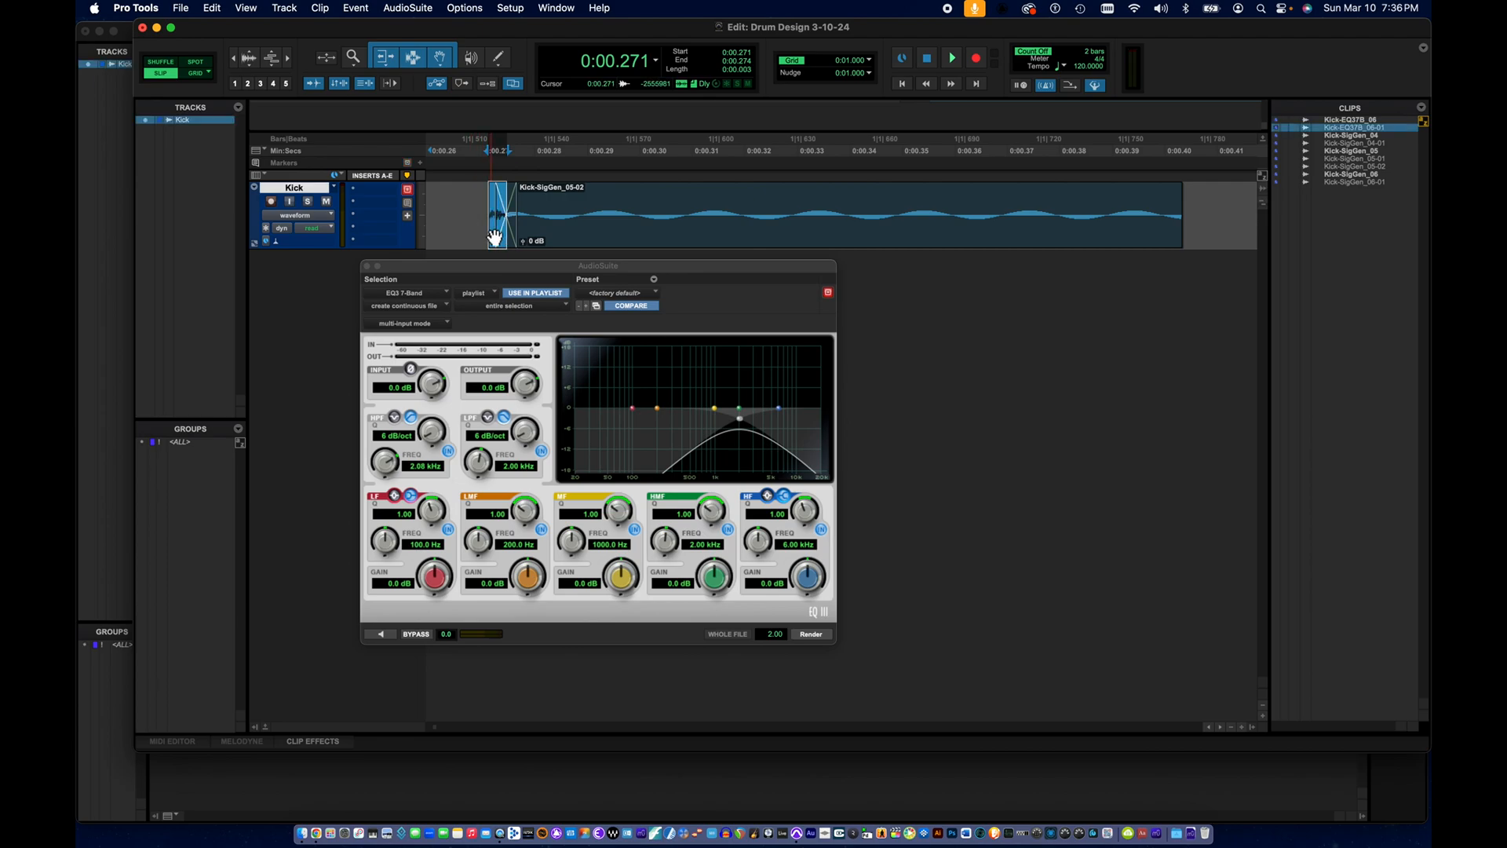
left_click(1144, 235, "shift")
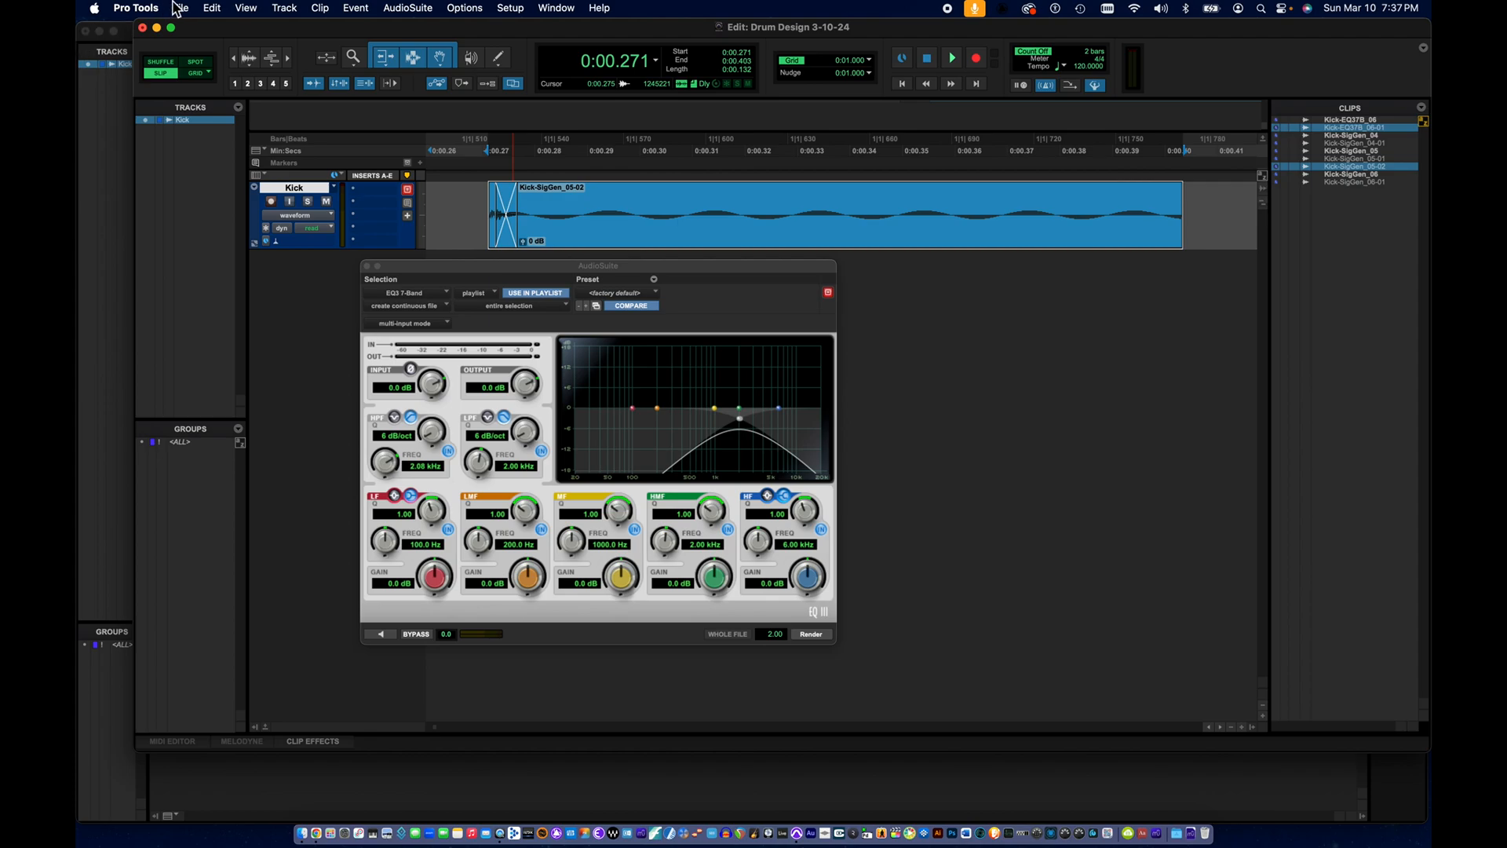
left_click(210, 9)
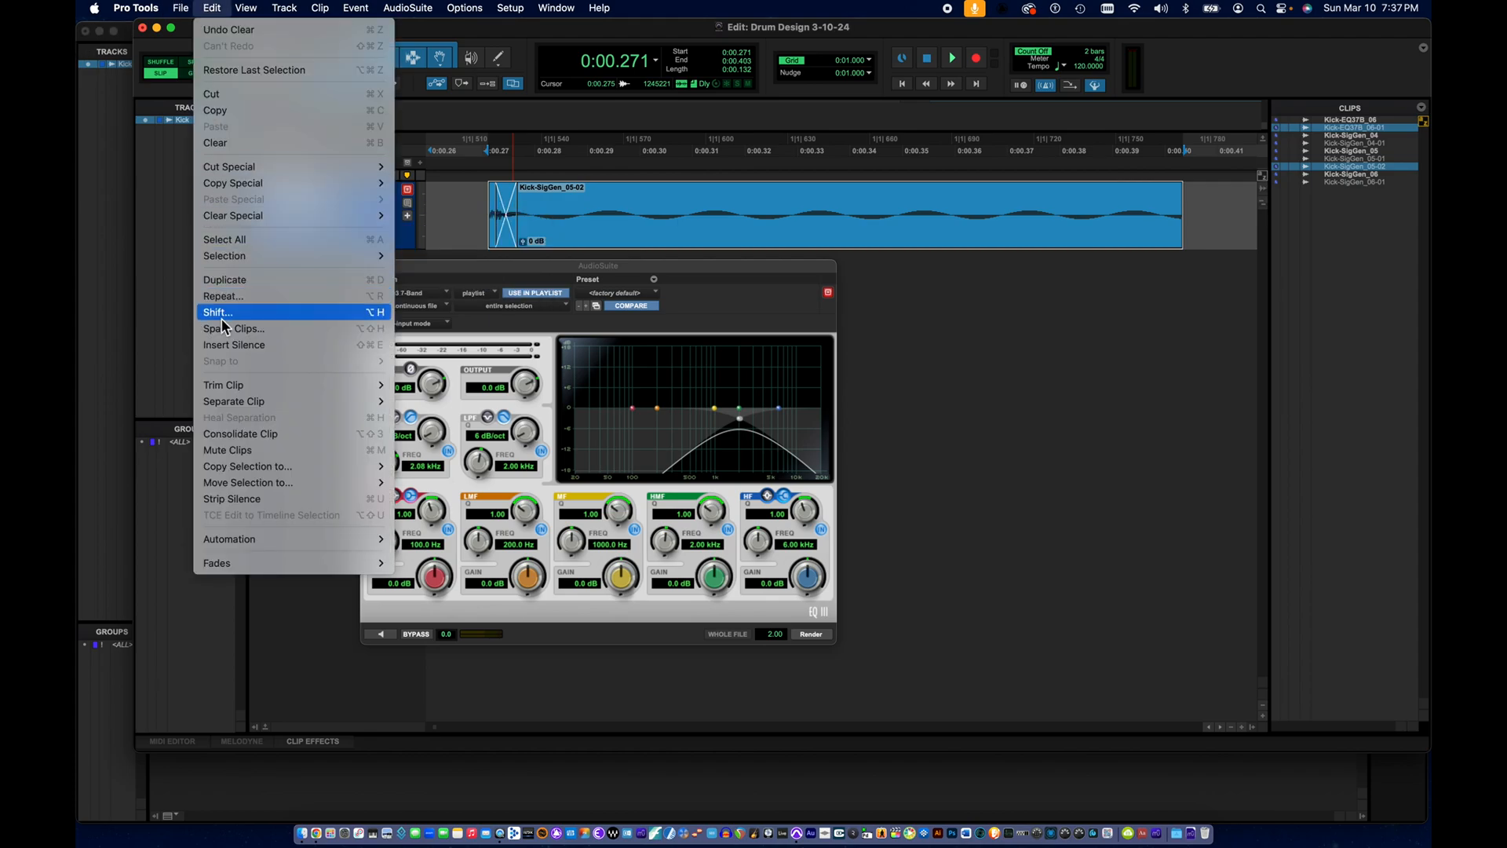
left_click(228, 433)
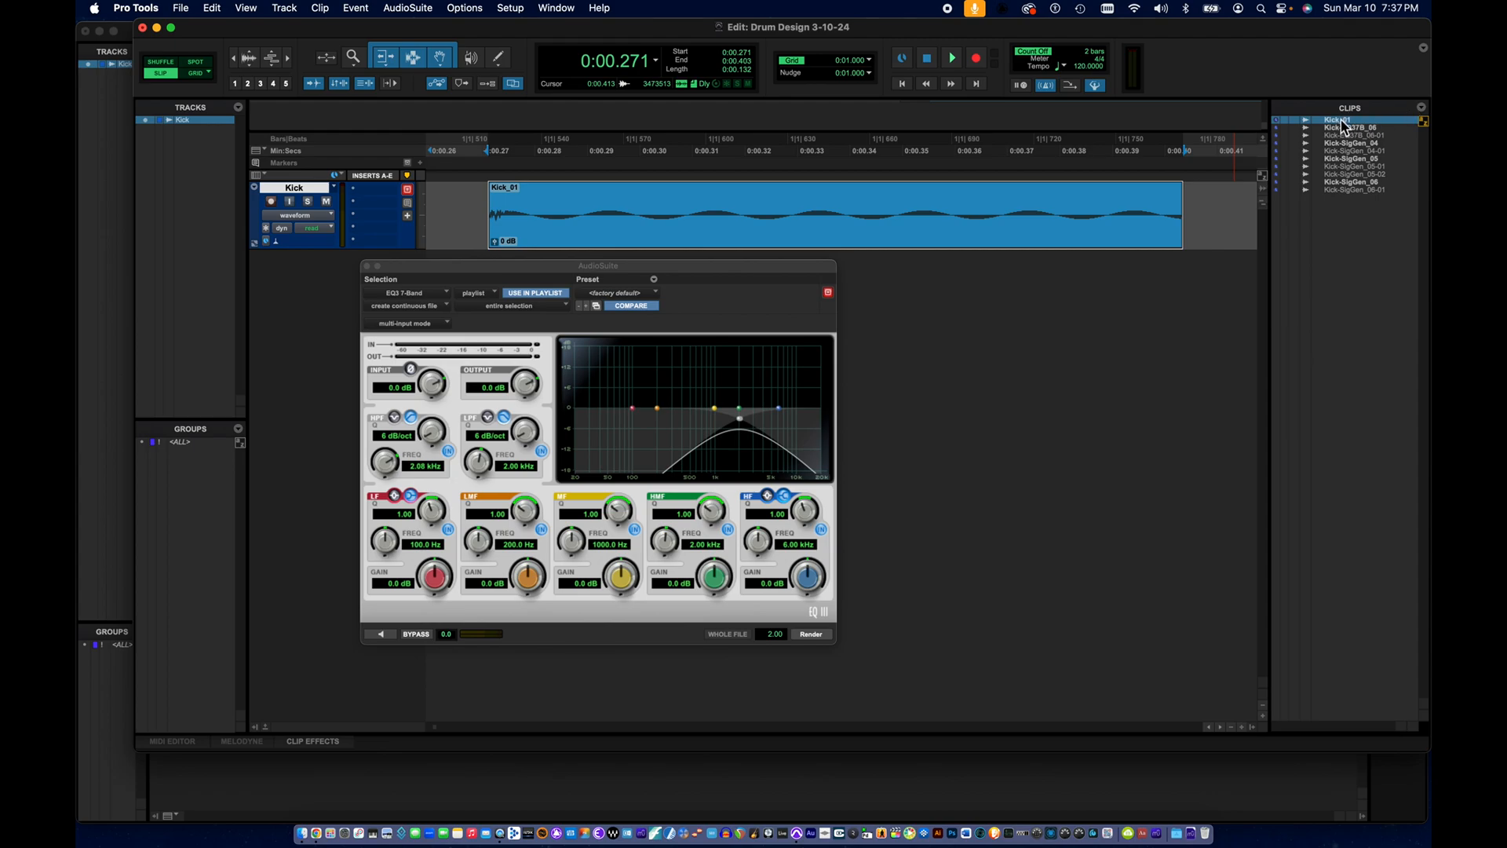
- Play back the consolidated kick clip from just before its start and leave the clip selected
left_click(463, 219)
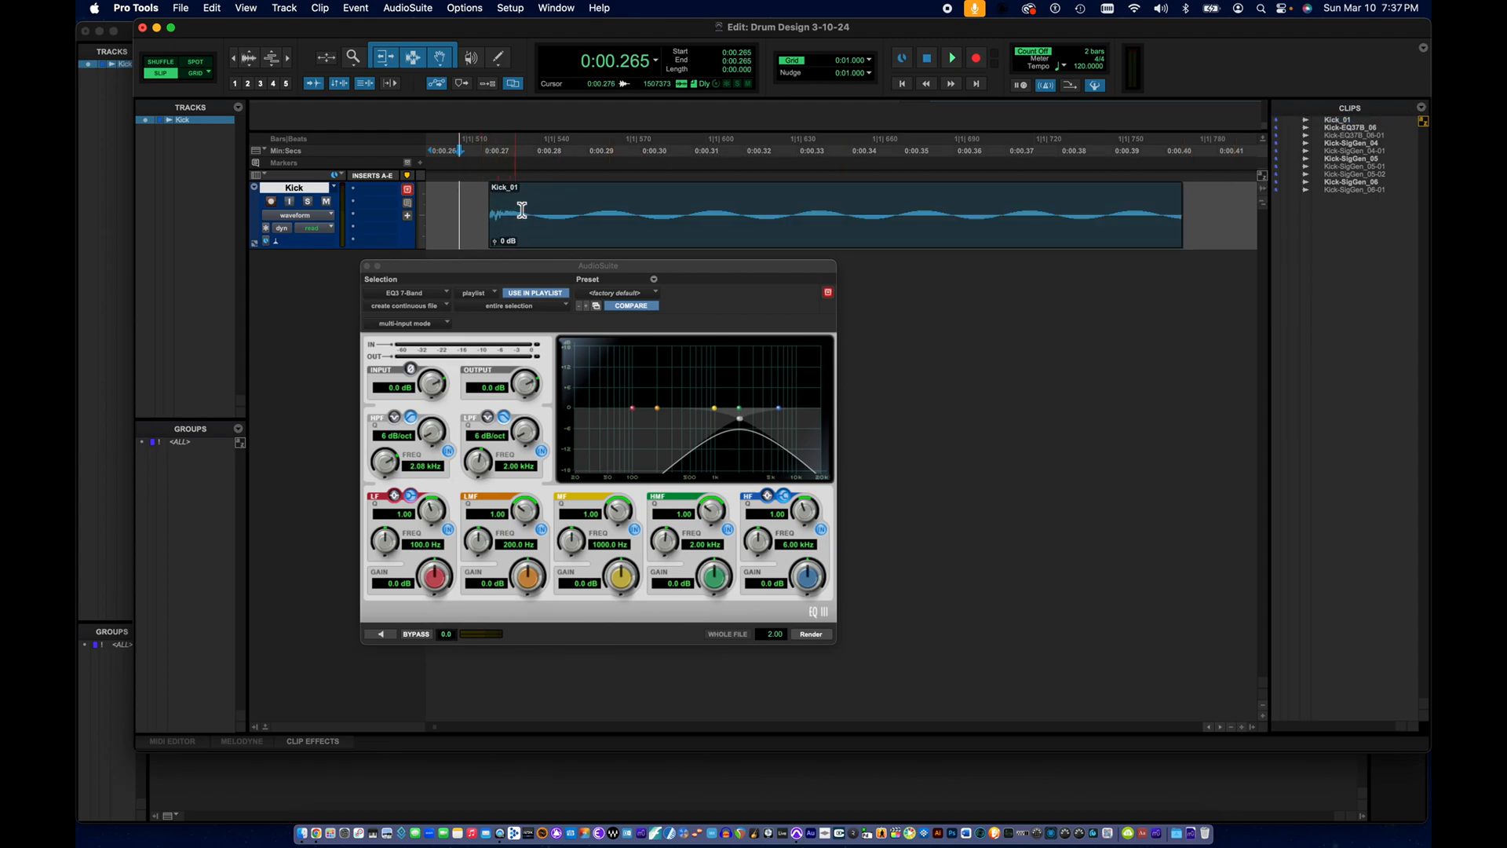
left_click(524, 236)
key("space")
key("space")
key("r")
key("r")
key("r")
key("r")
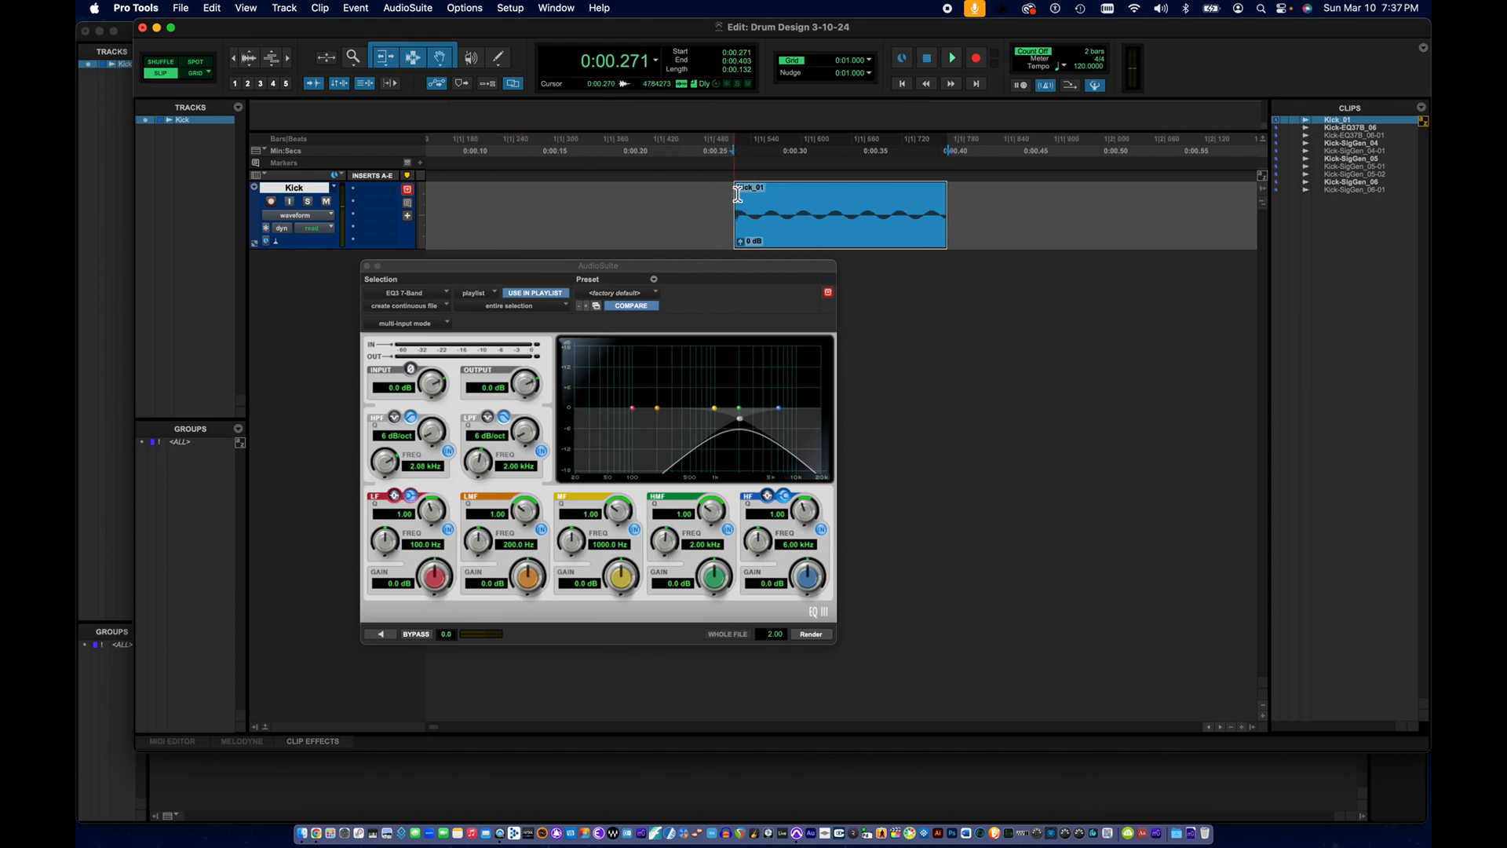
- Close the EQ3 7-Band window and open the AudioSuite SansAmp PSA-1 for the consolidated kick clip
left_click(366, 267)
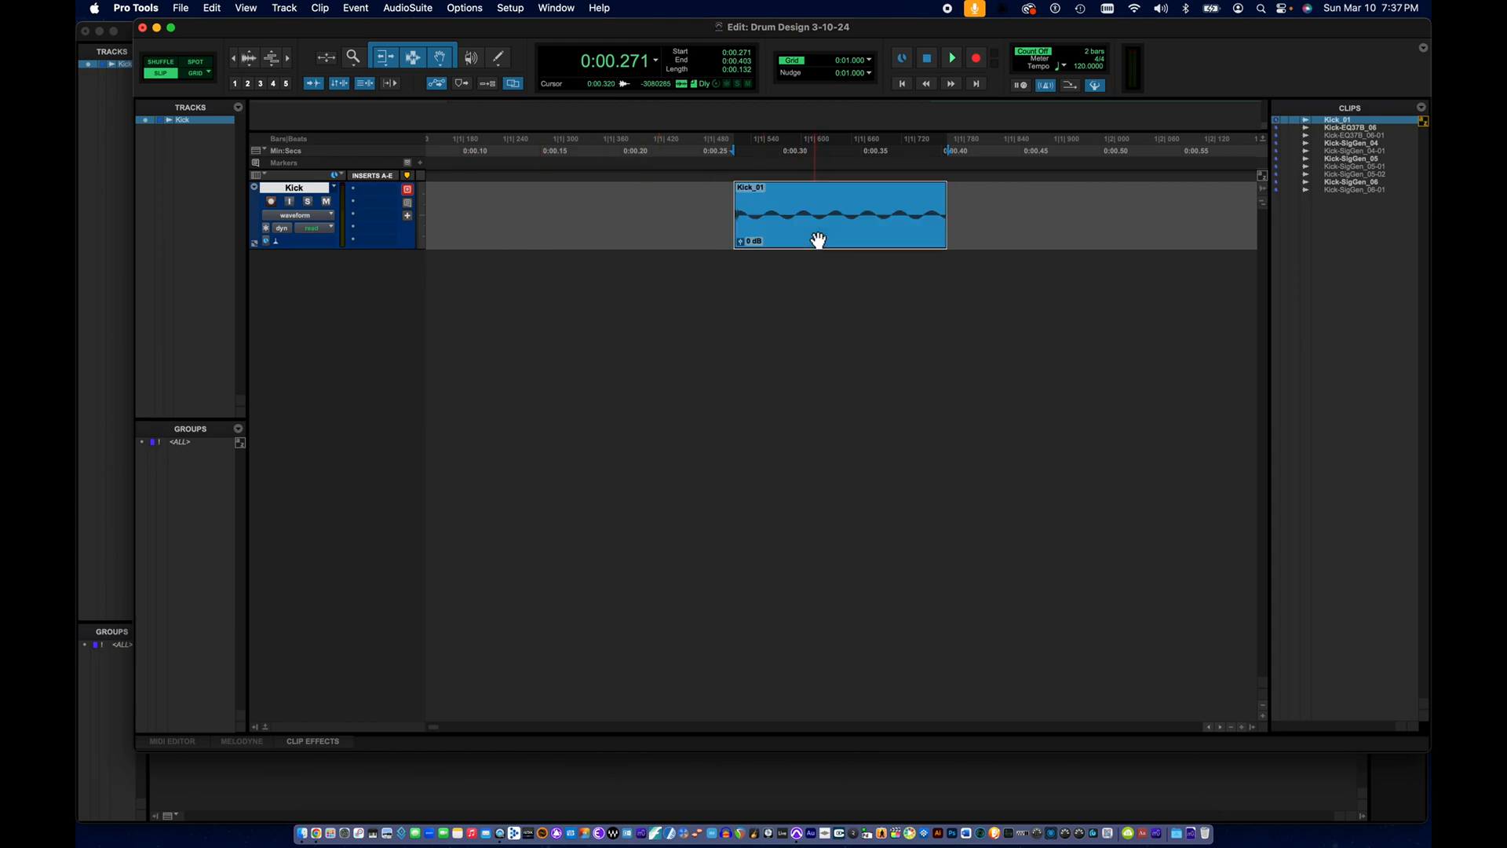
left_click(716, 236)
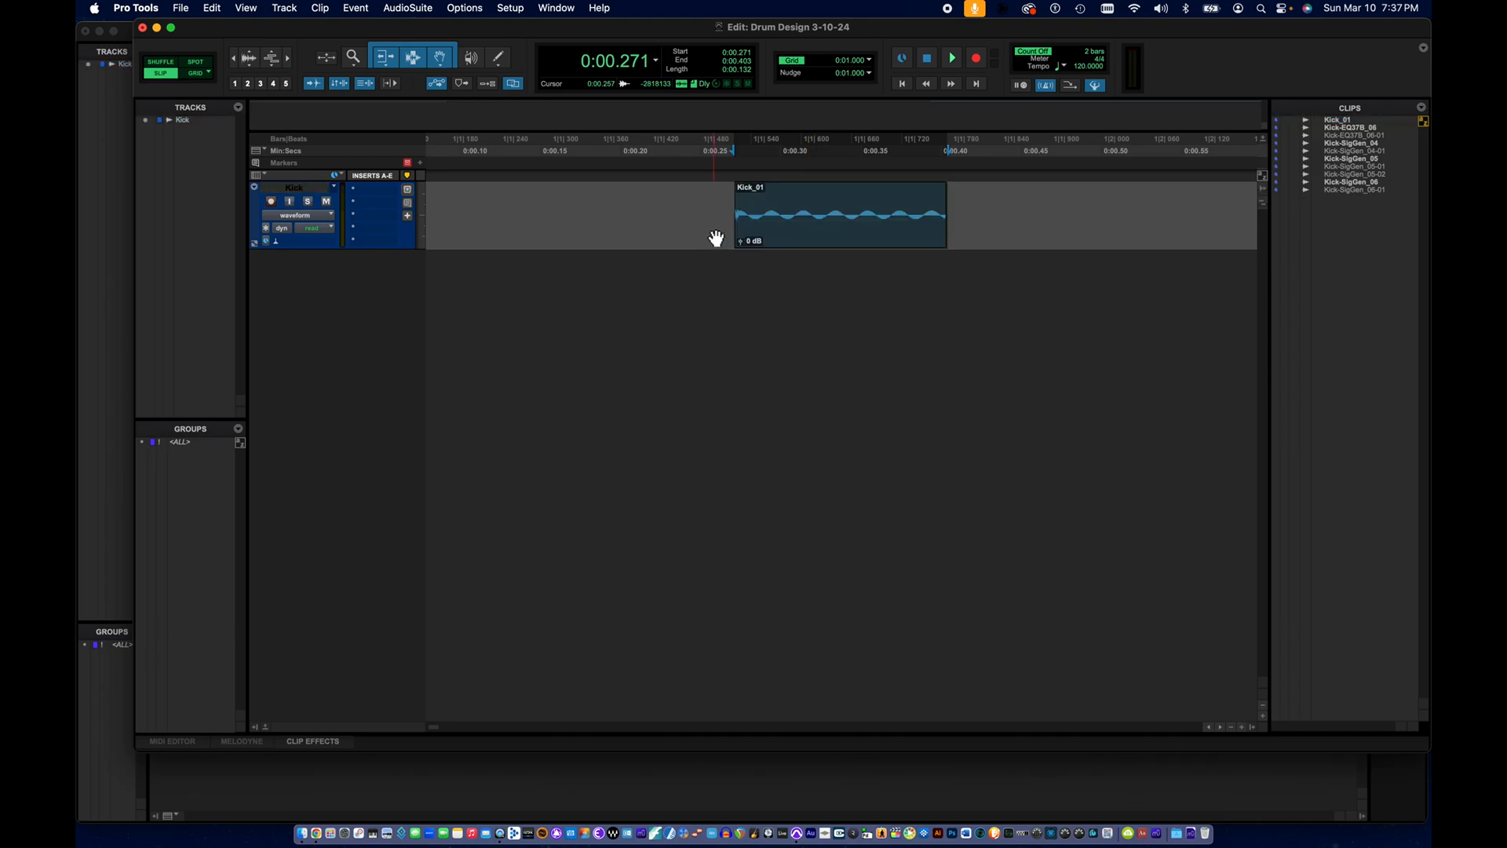
left_click(841, 231)
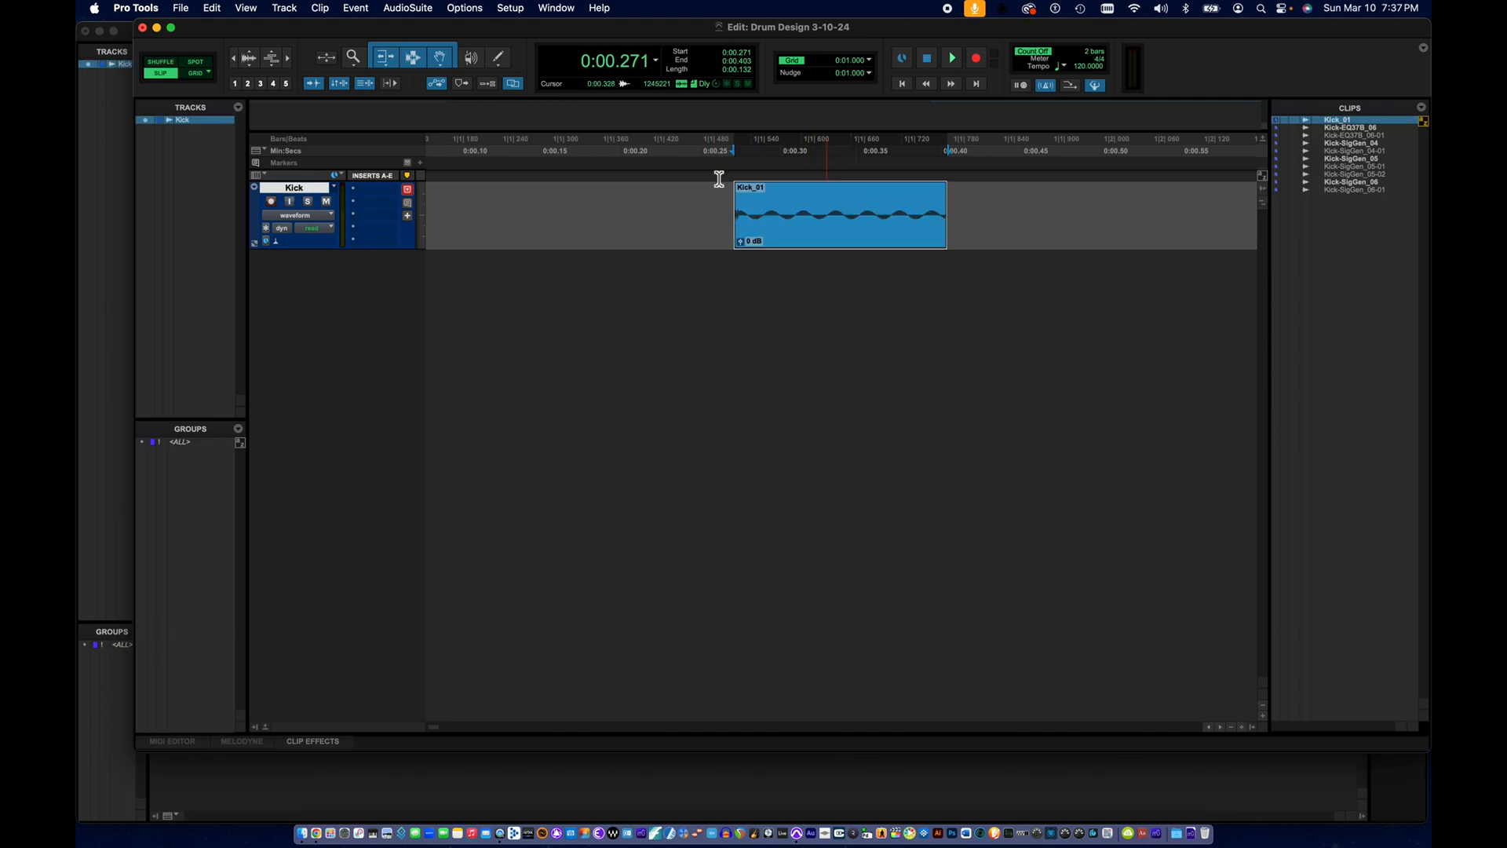
left_click(409, 10)
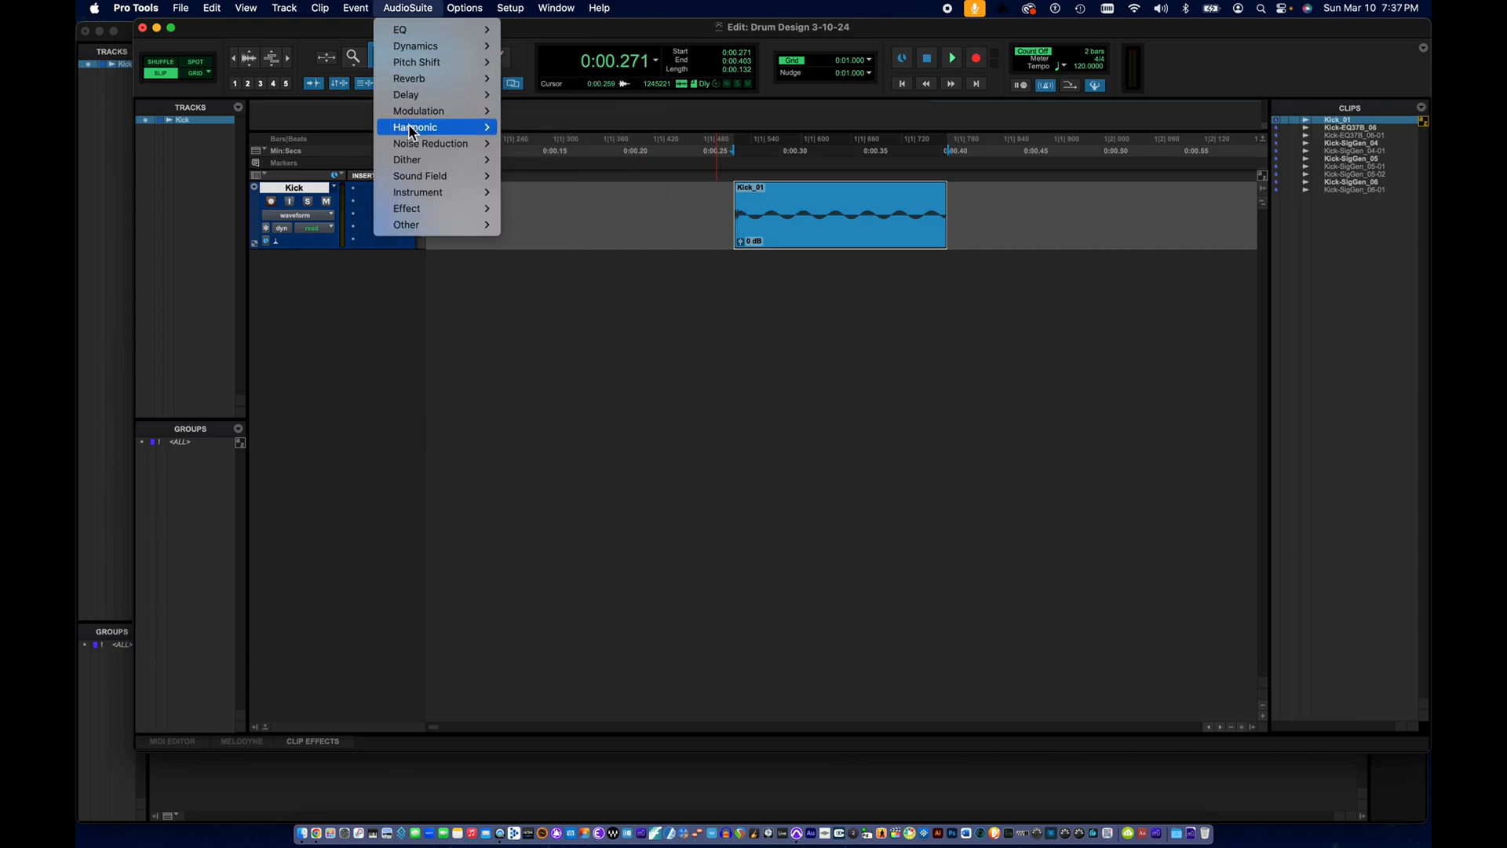
mouse_move(412, 130)
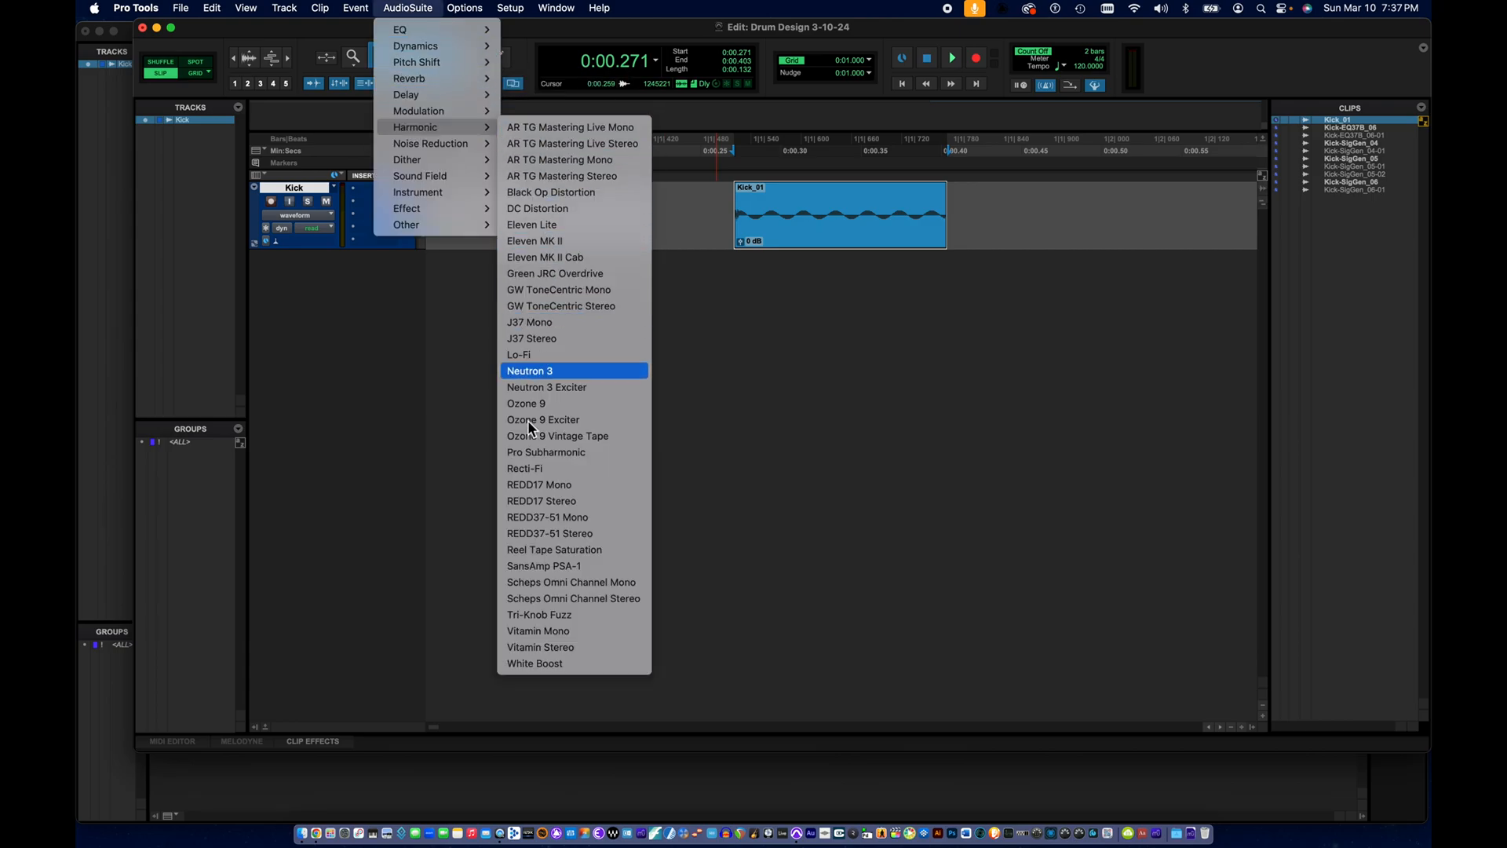
left_click(532, 568)
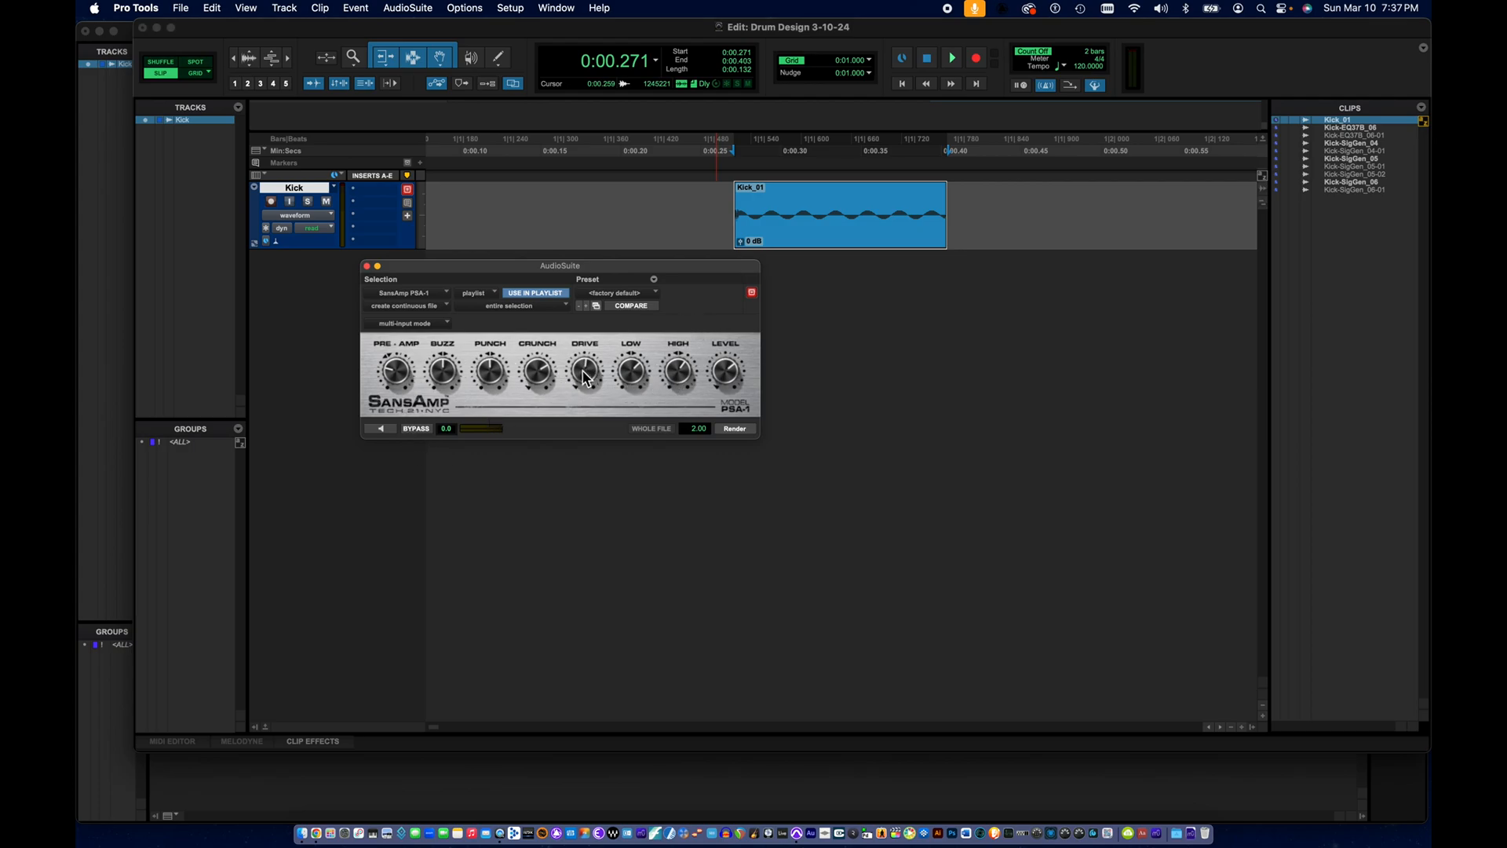
- Raise the SansAmp PSA-1 Drive slightly and render the distortion onto the kick clip
left_click_drag(587, 368, 583, 352)
left_click(743, 431)
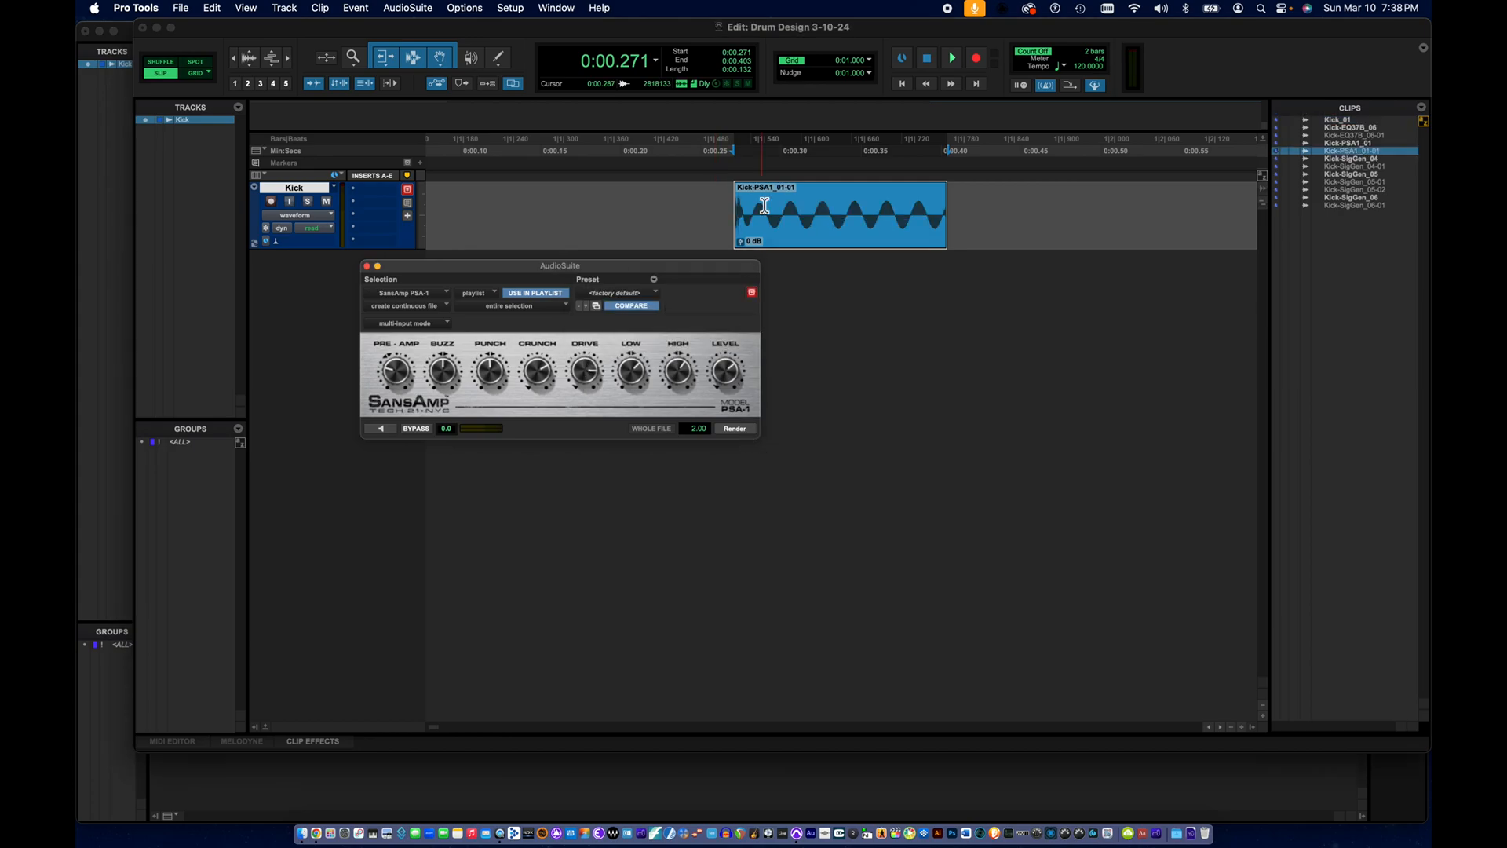
- Play back the SansAmp-distorted kick clip from just before its start
left_click(728, 216)
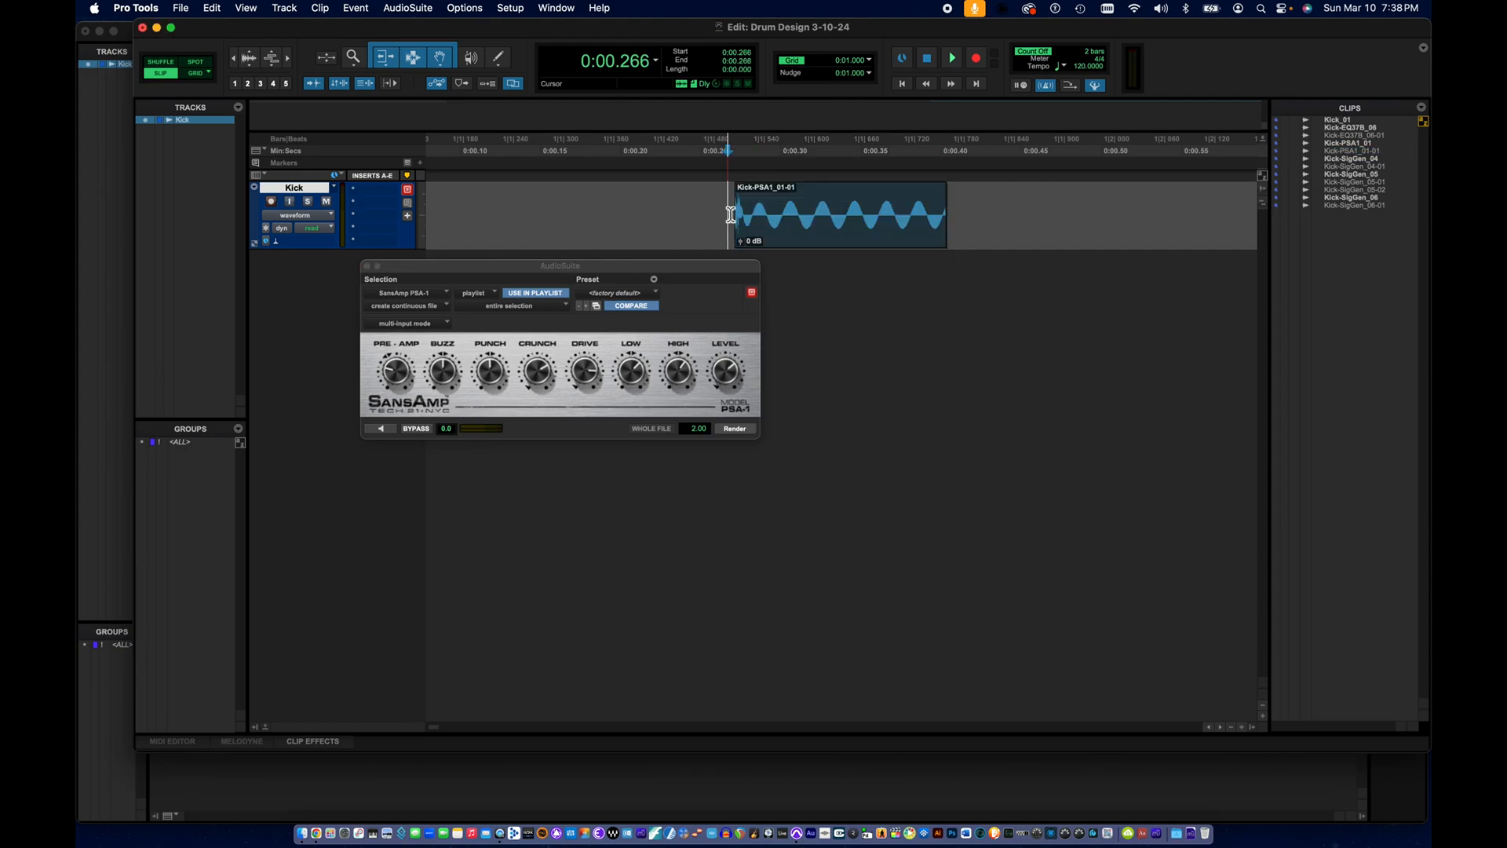
left_click(676, 211)
key("space")
key("space")
key("space")
key("space")
key("space")
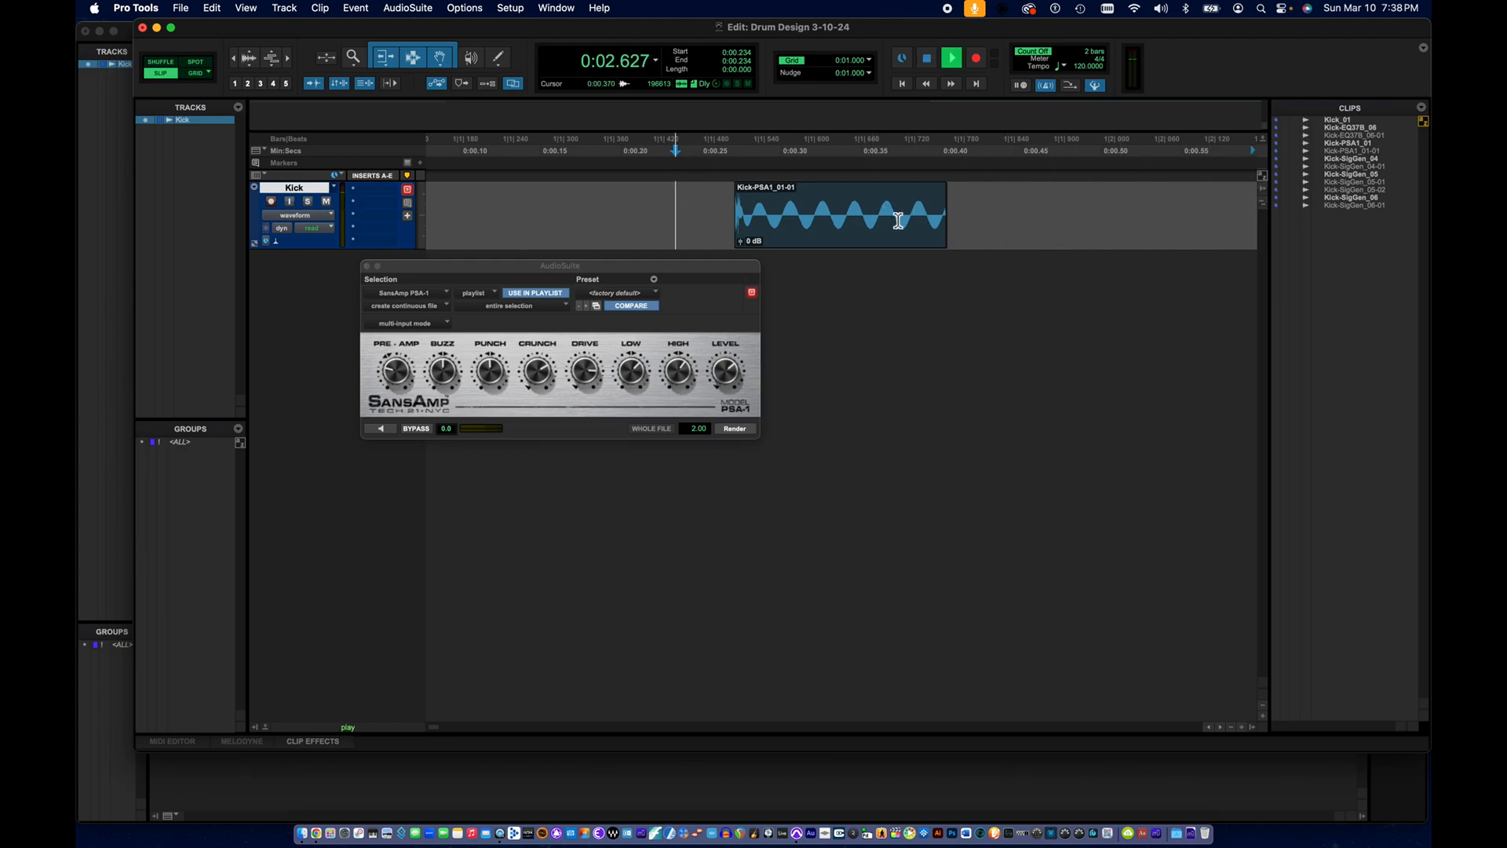
- Select the distorted kick clip and extend the selection past its end to 0:00.519, leaving room for a reverb tail
left_click(843, 245)
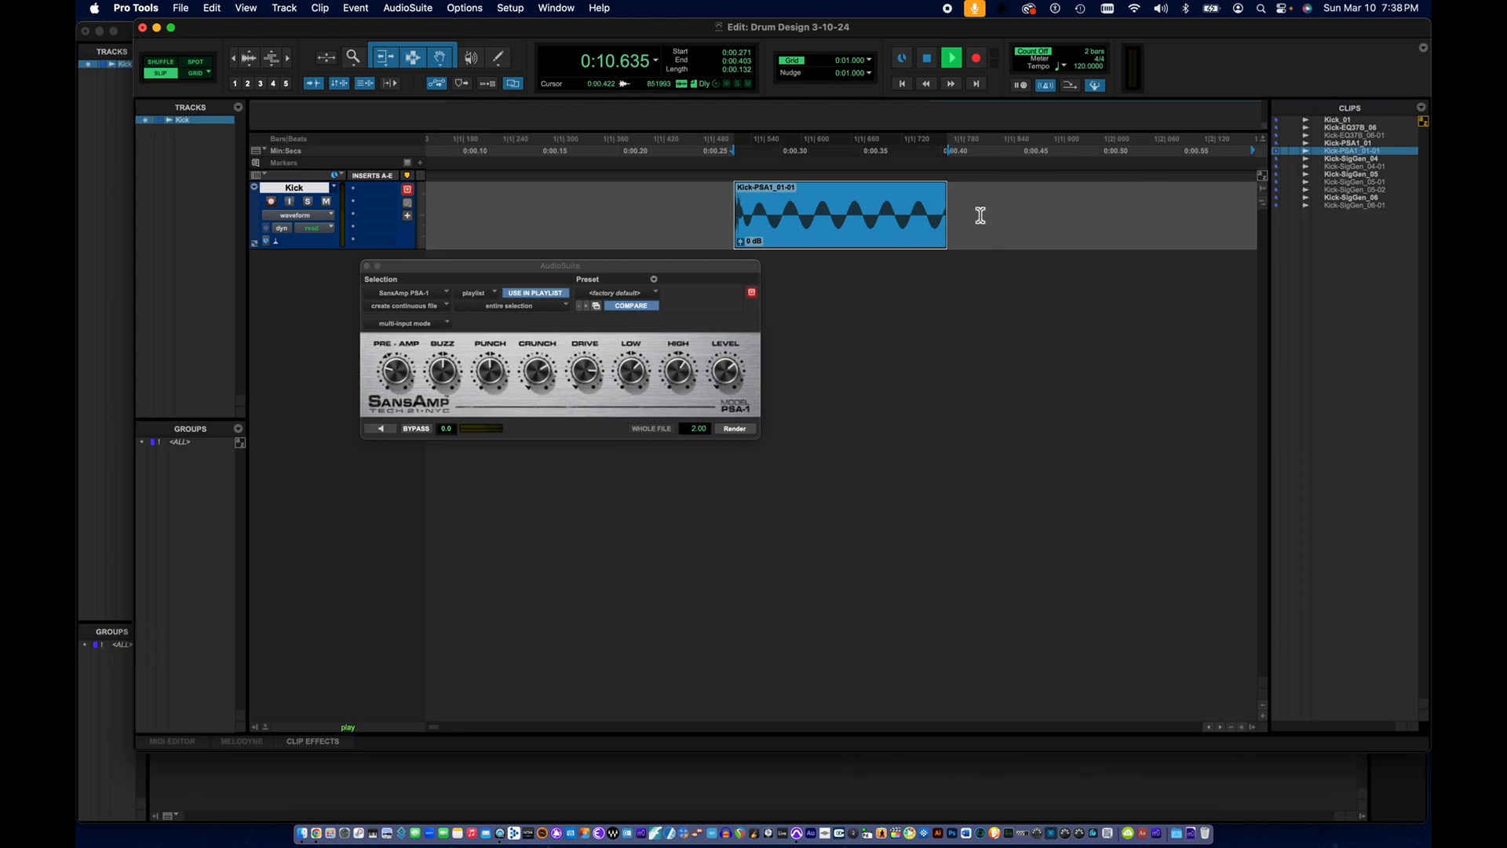
scroll(974, 219, "down", 5)
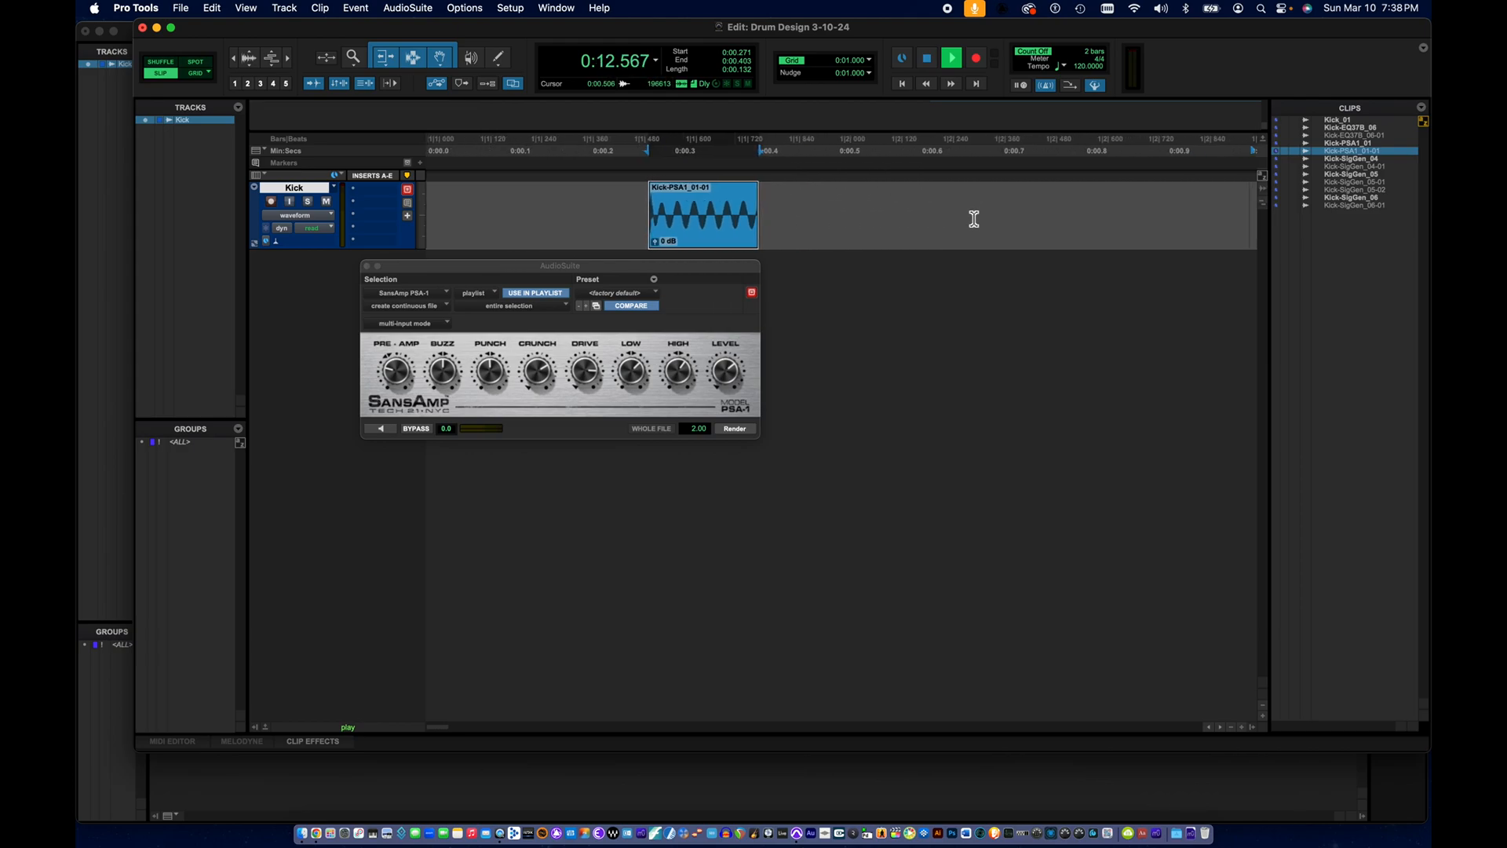
scroll(922, 213, "down", 3)
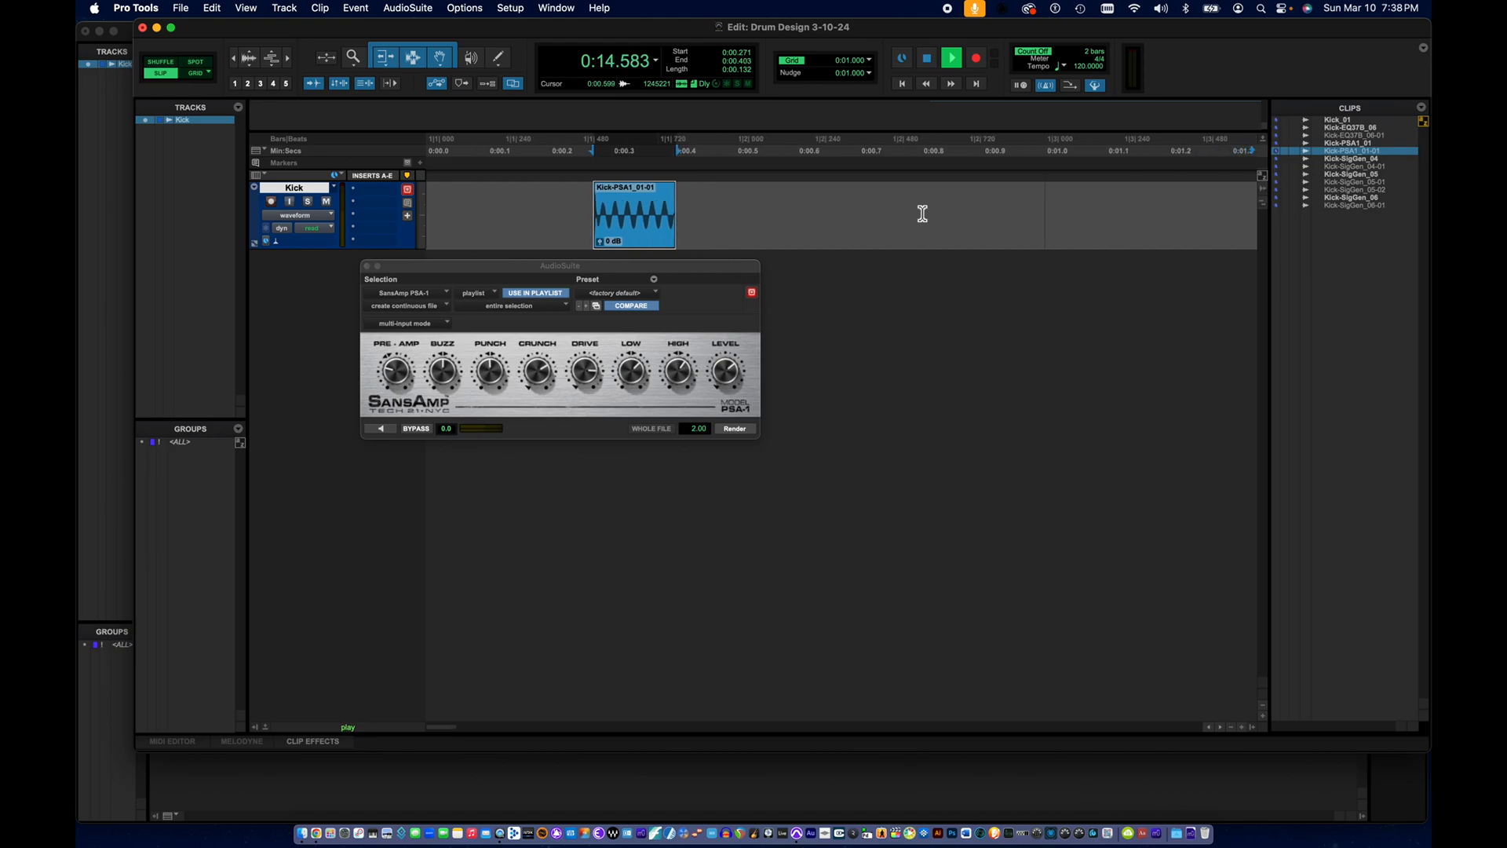
left_click(749, 202, "shift")
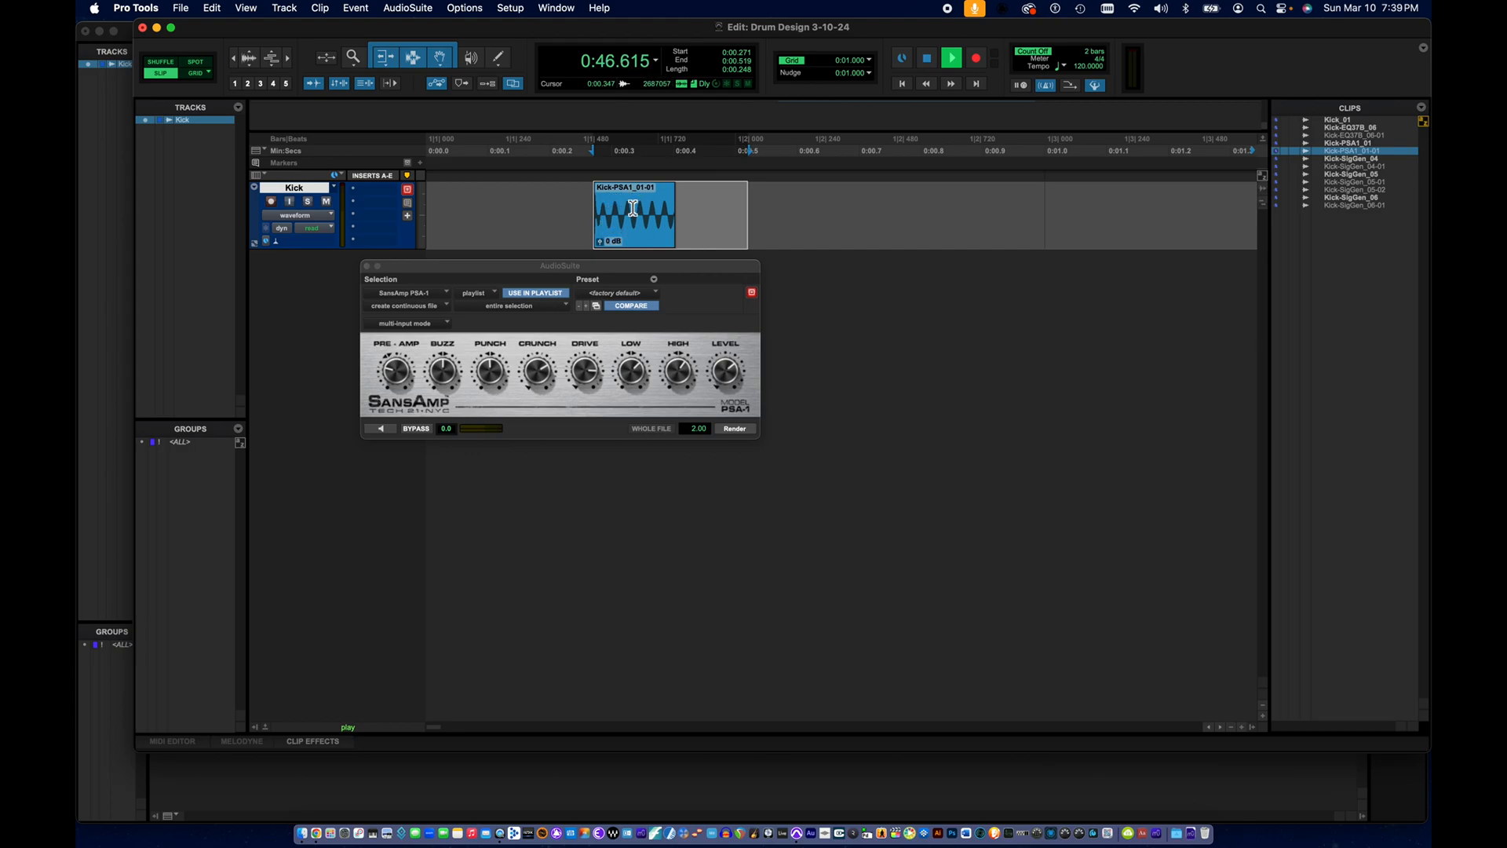
- Close the SansAmp PSA-1 window and open the AudioSuite D-Verb for the extended selection
left_click(367, 266)
left_click(407, 9)
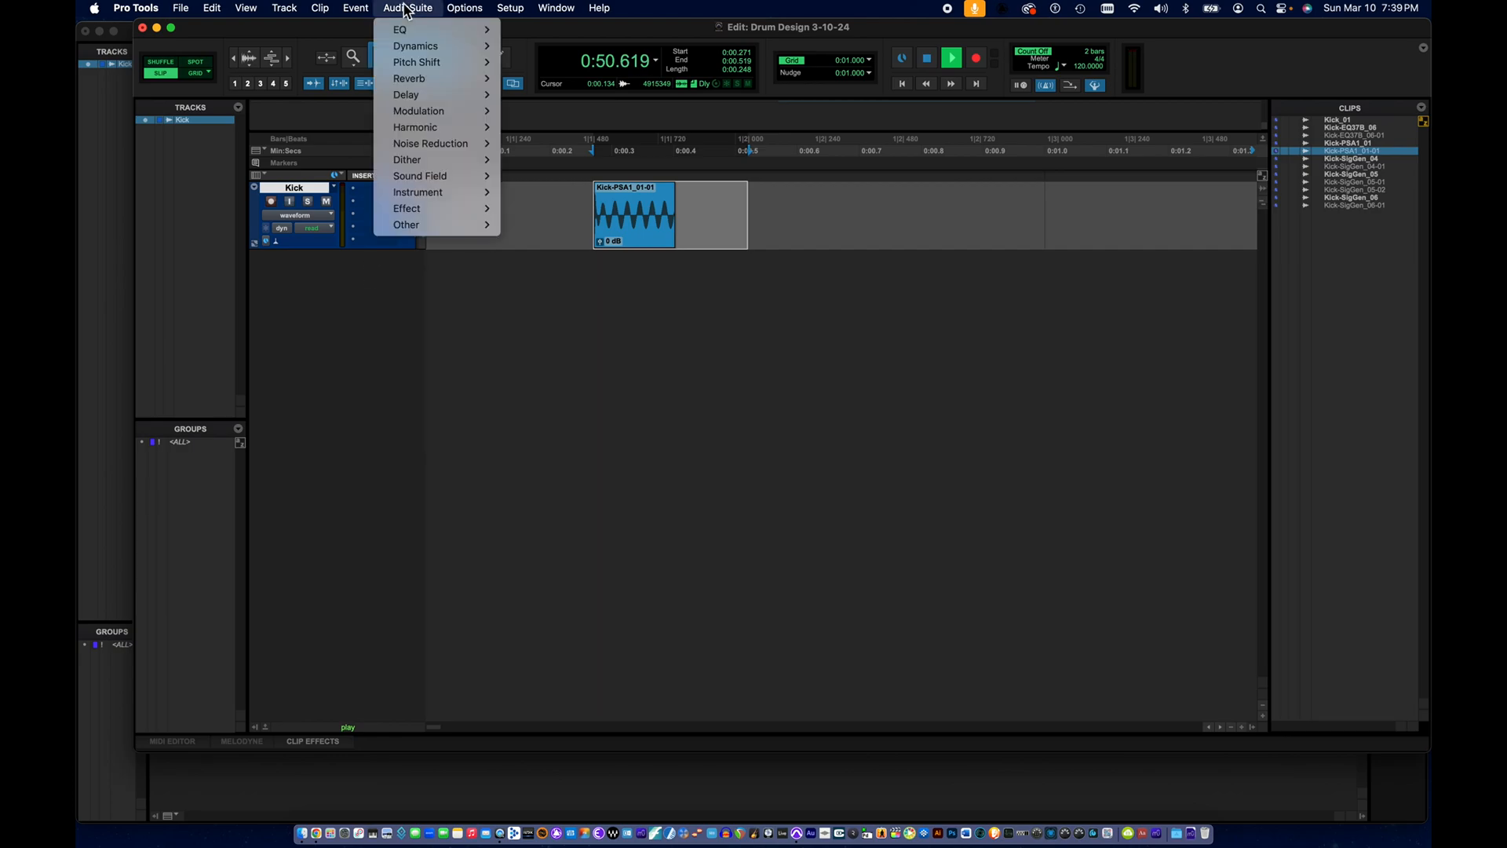
mouse_move(405, 82)
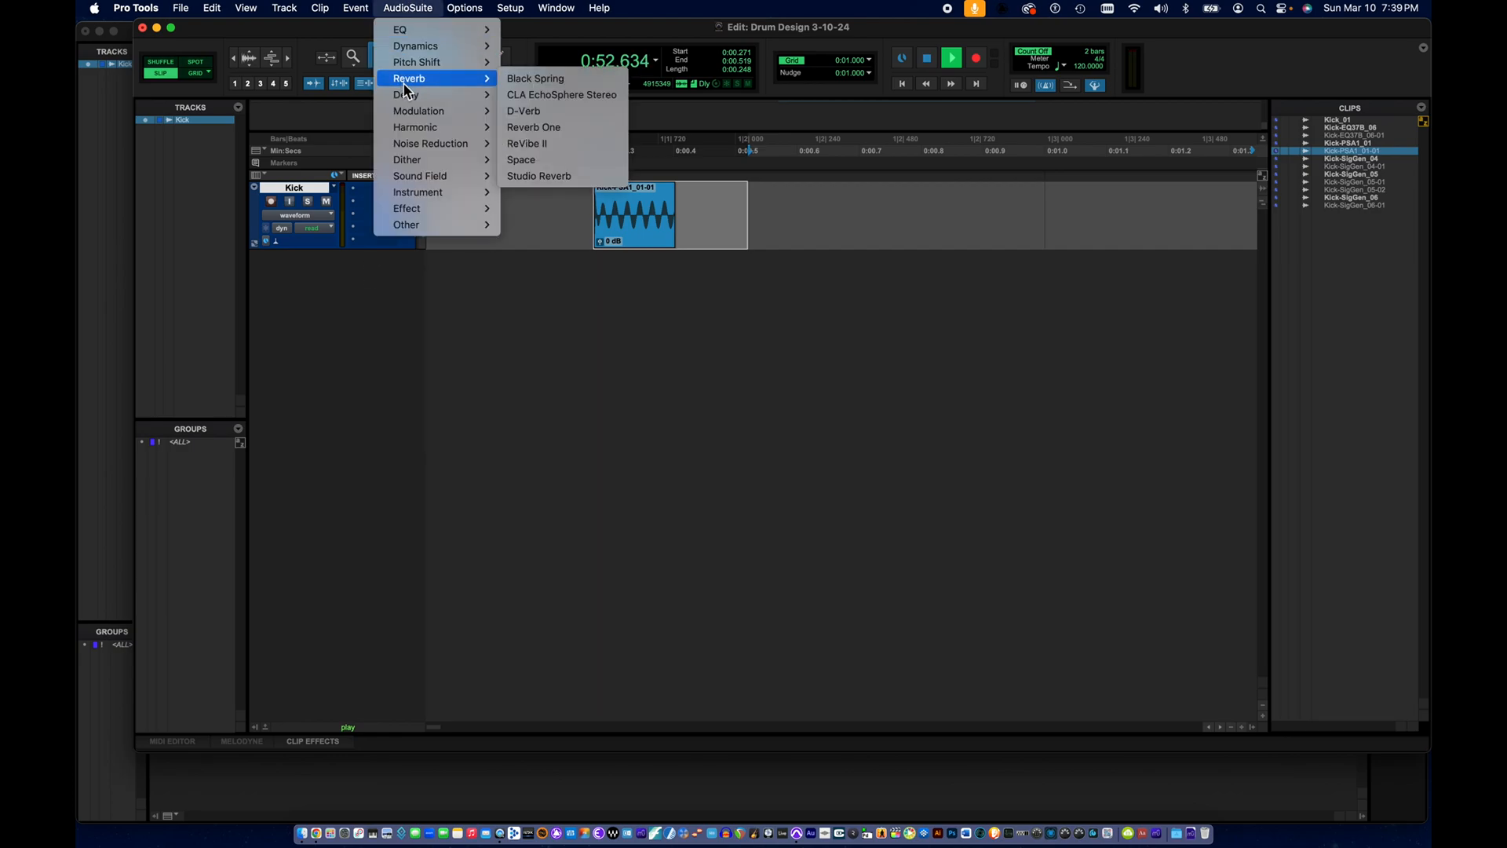
left_click(527, 111)
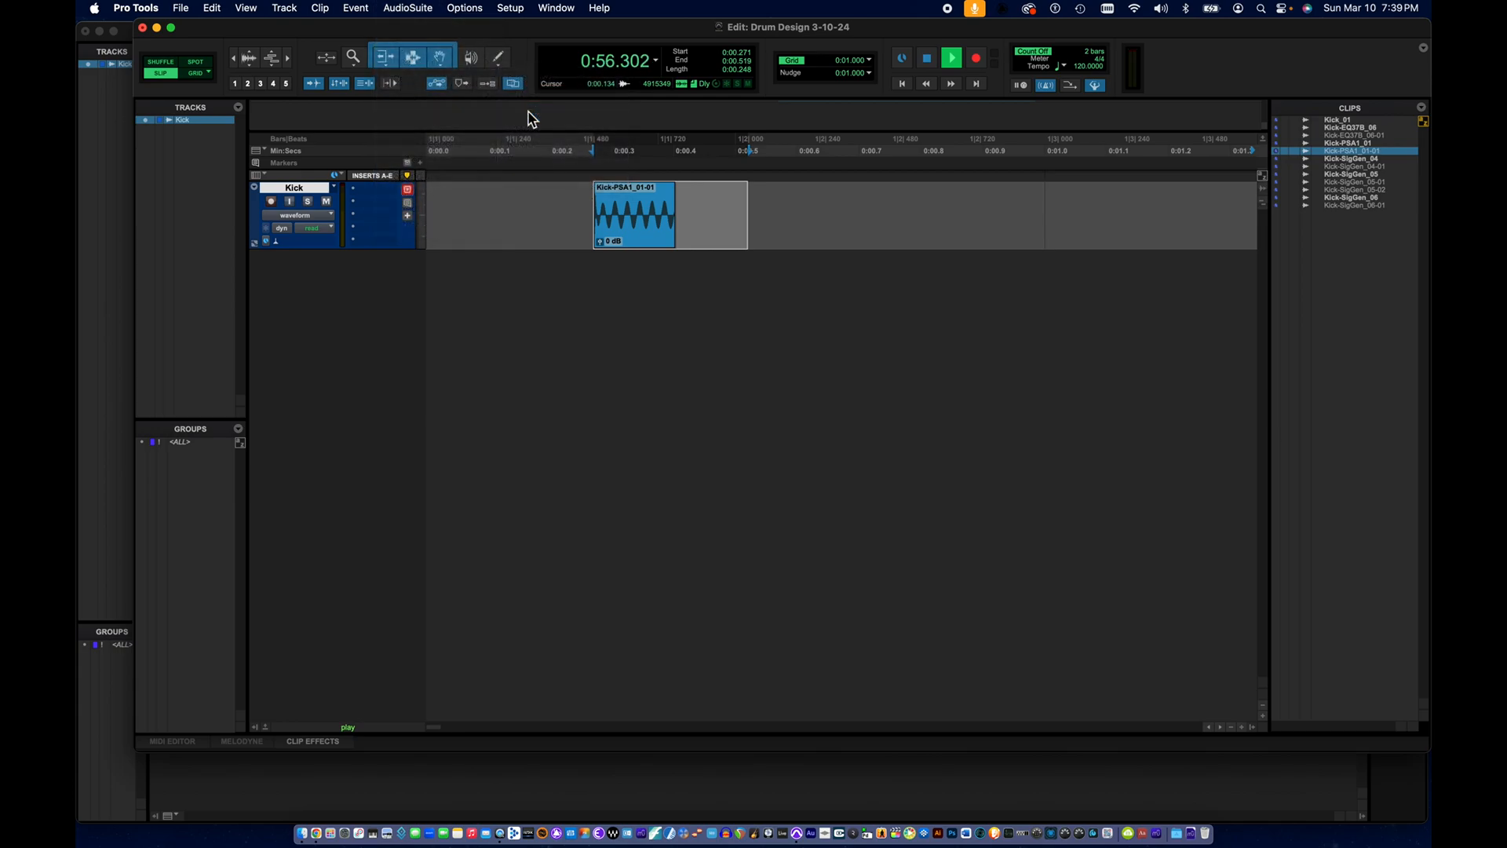
- Set D-Verb to Room 1 with 58% mix, HF Cut 200 Hz and LP Filter 200 Hz, and render it onto the selection
left_click_drag(507, 265, 582, 271)
left_click(588, 360)
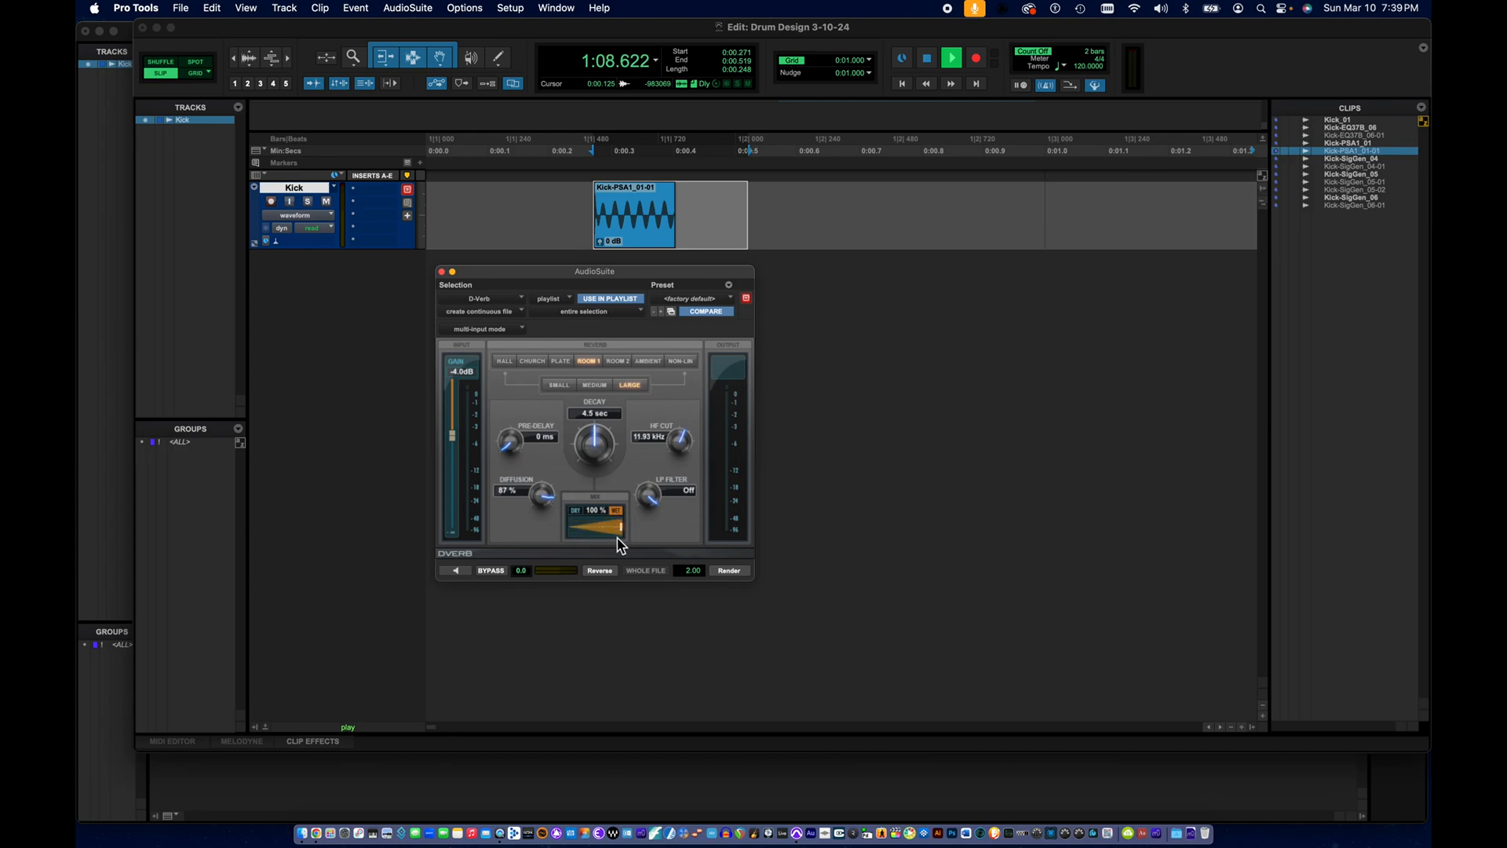
left_click_drag(622, 538, 601, 535)
left_click_drag(683, 451, 637, 554)
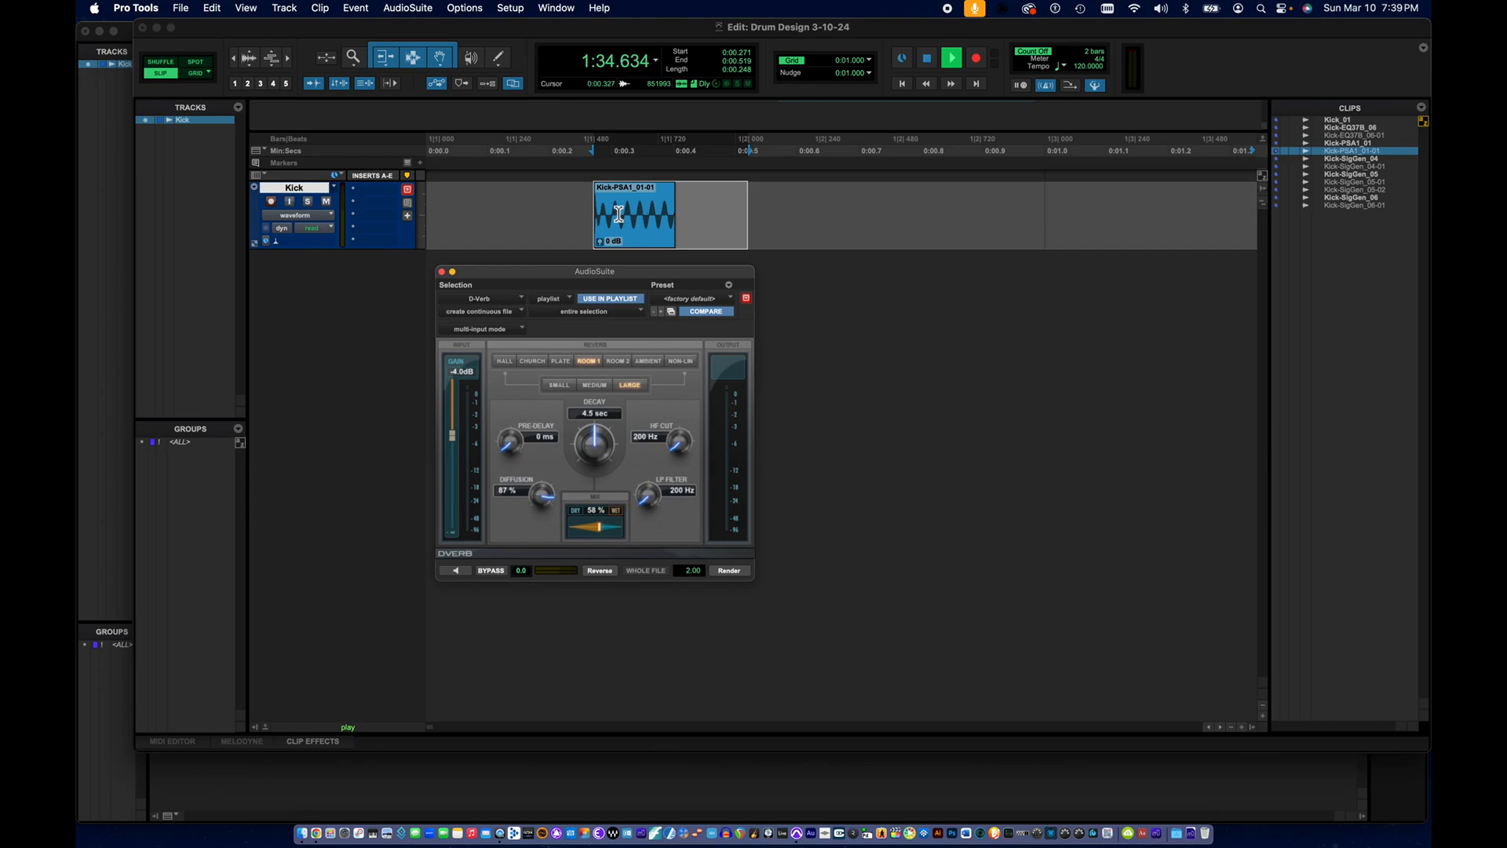
left_click(728, 572)
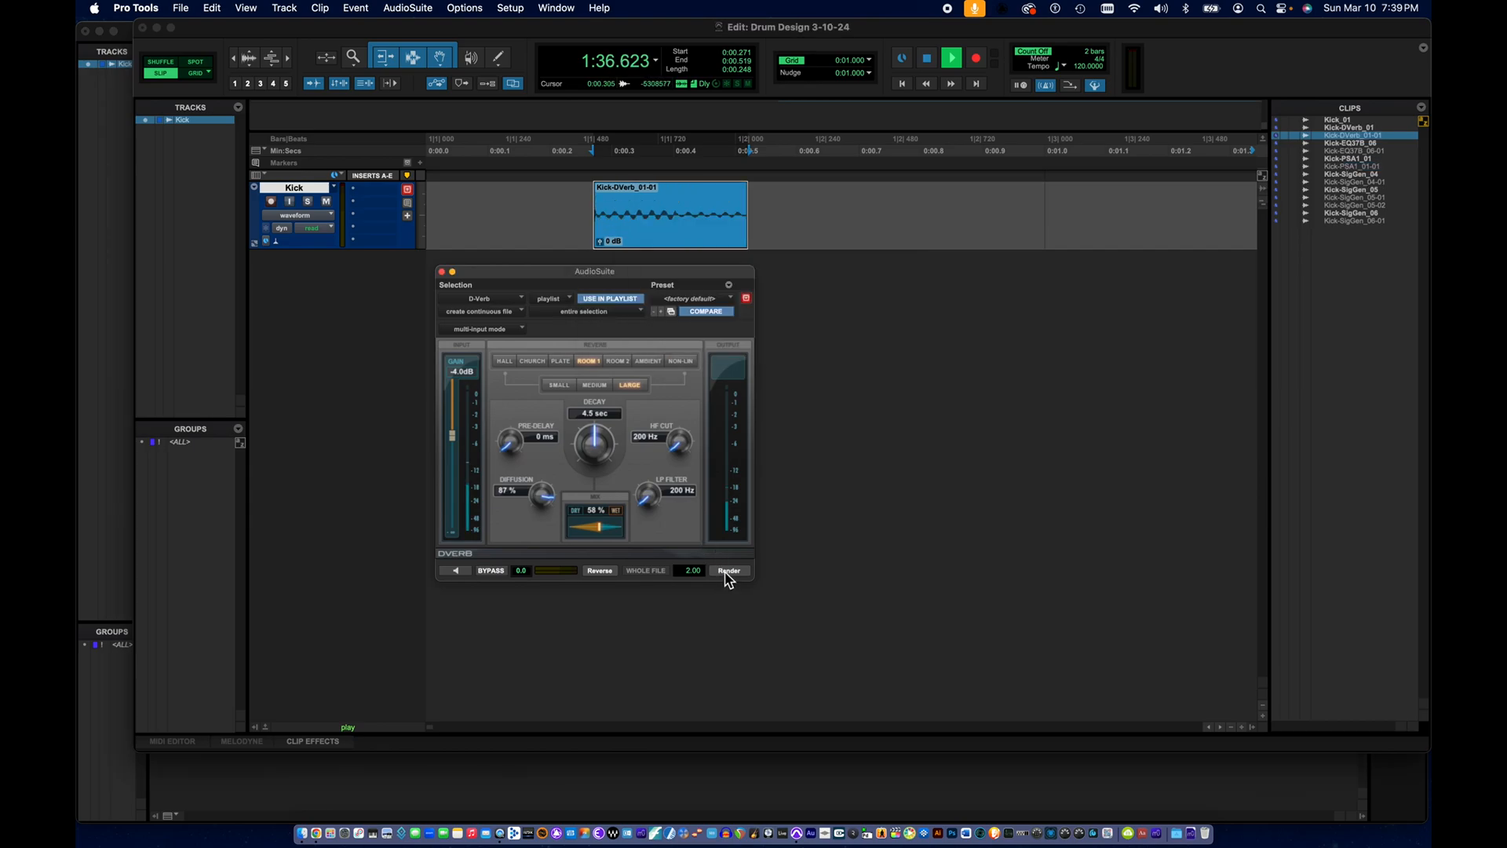
- Play back the reverberated kick clip from just before its start
left_click(579, 214)
key("space")
key("space")
key("space")
key("space")
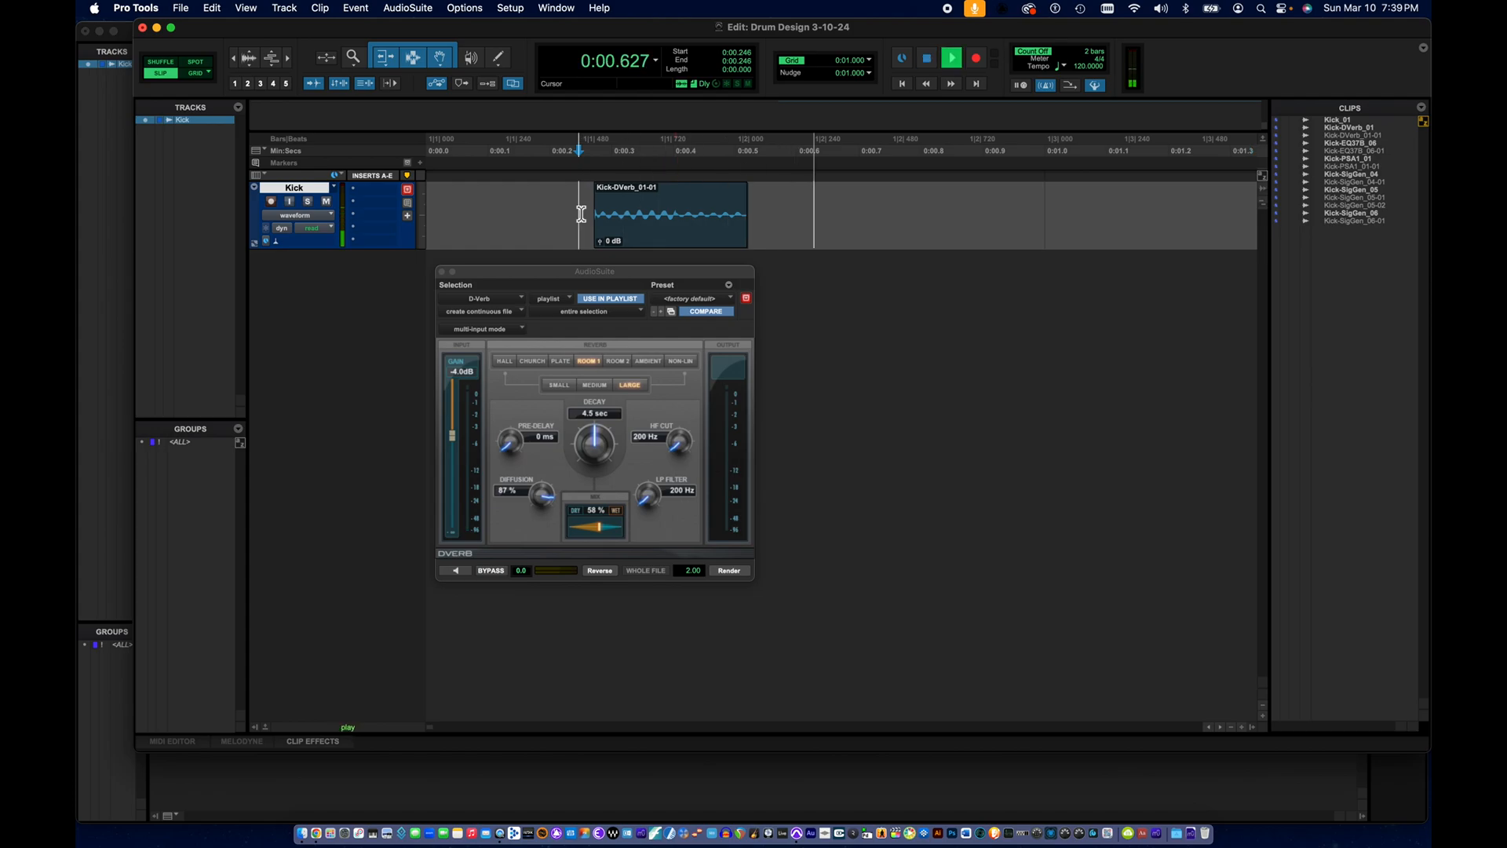
key("space")
key("space")
- Raise the reverberated kick clip's gain to +12.1 dB
scroll(604, 252, "up", 4)
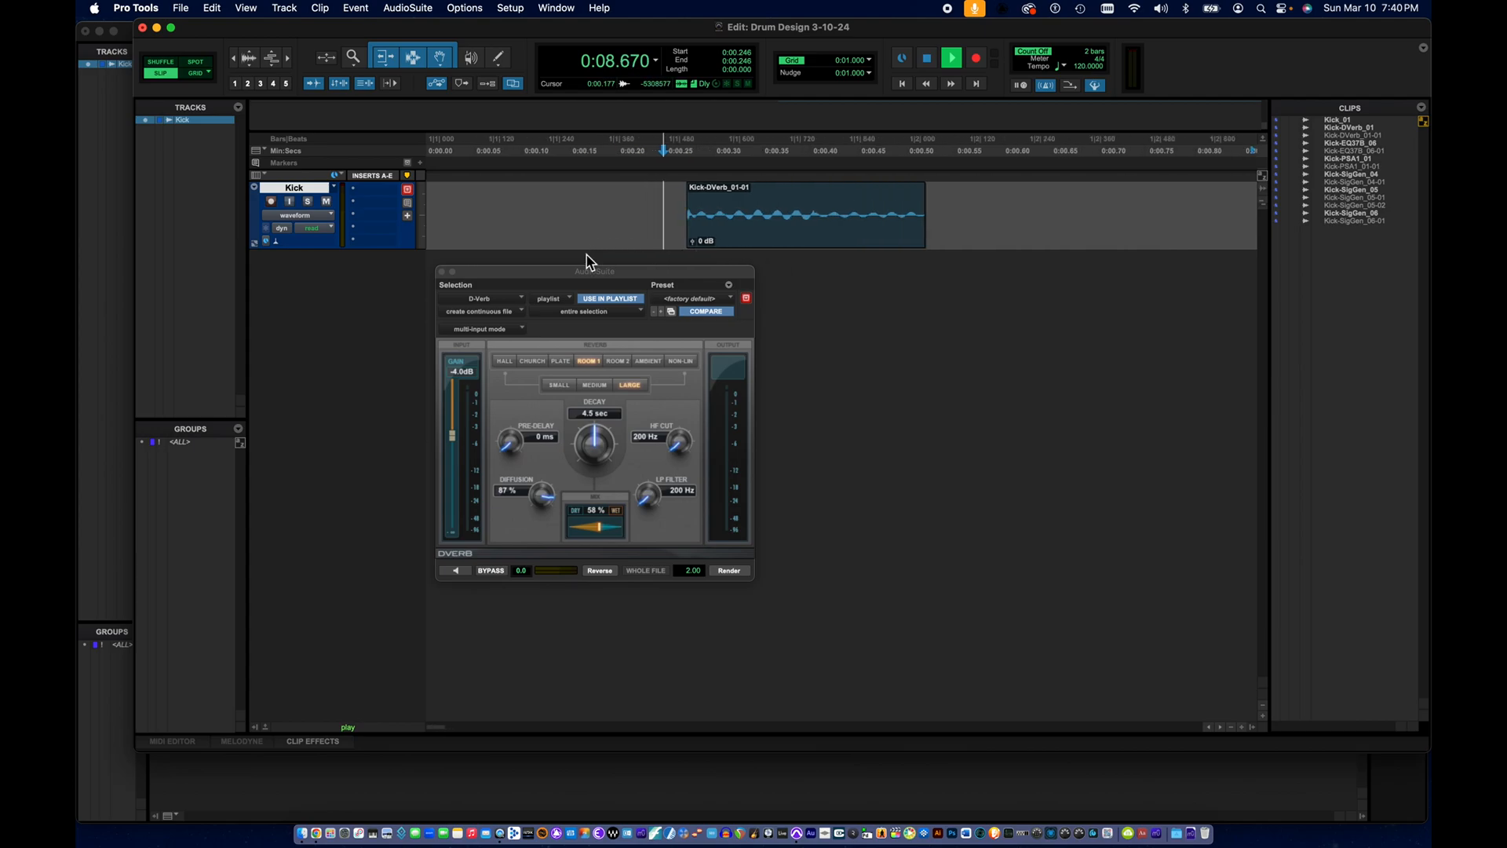
scroll(598, 251, "down", 3)
scroll(598, 253, "down", 1)
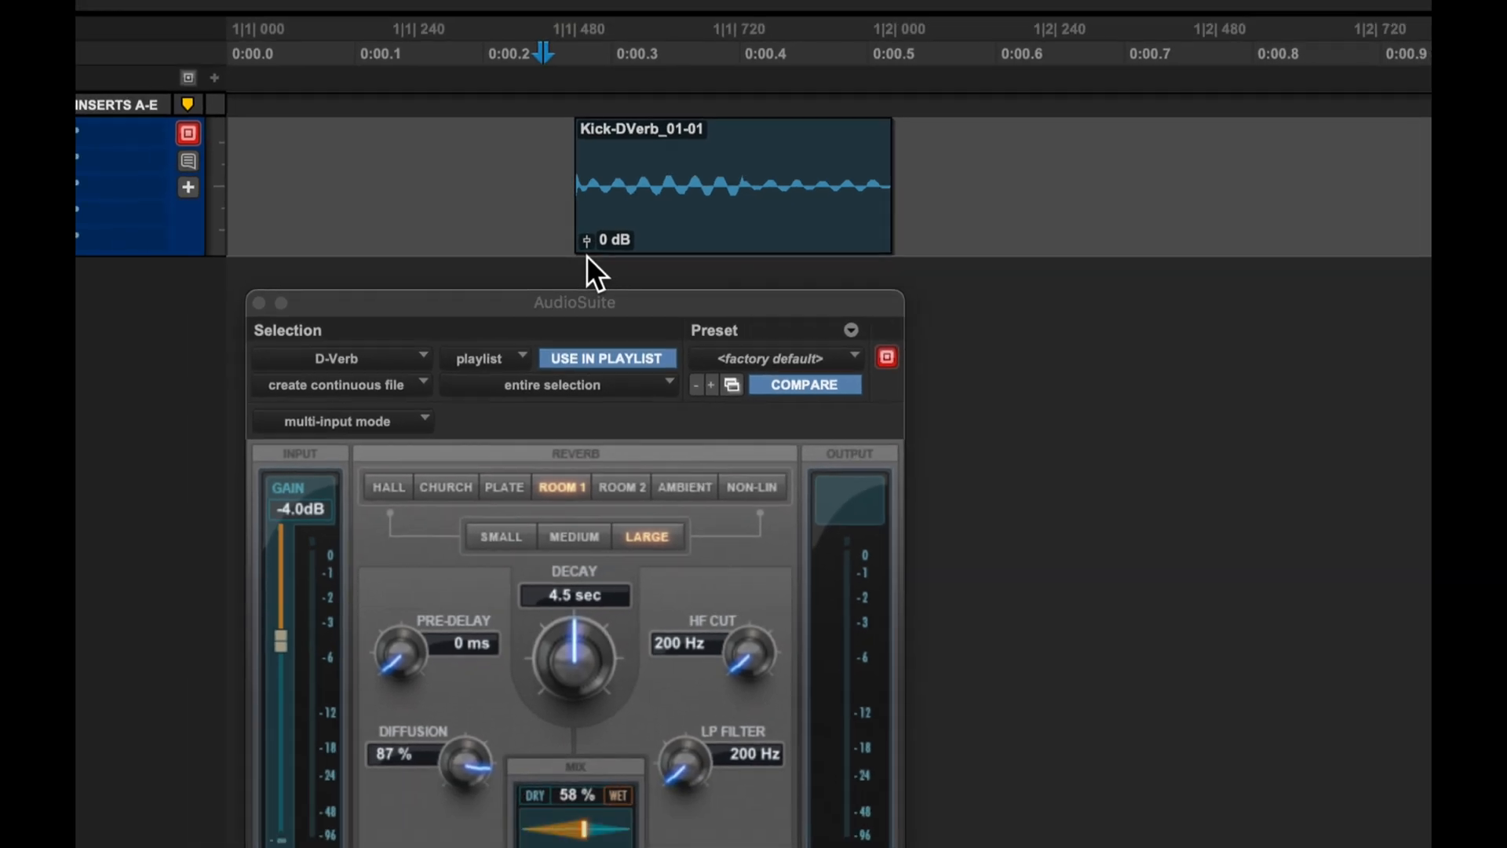
left_click_drag(587, 241, 588, 231)
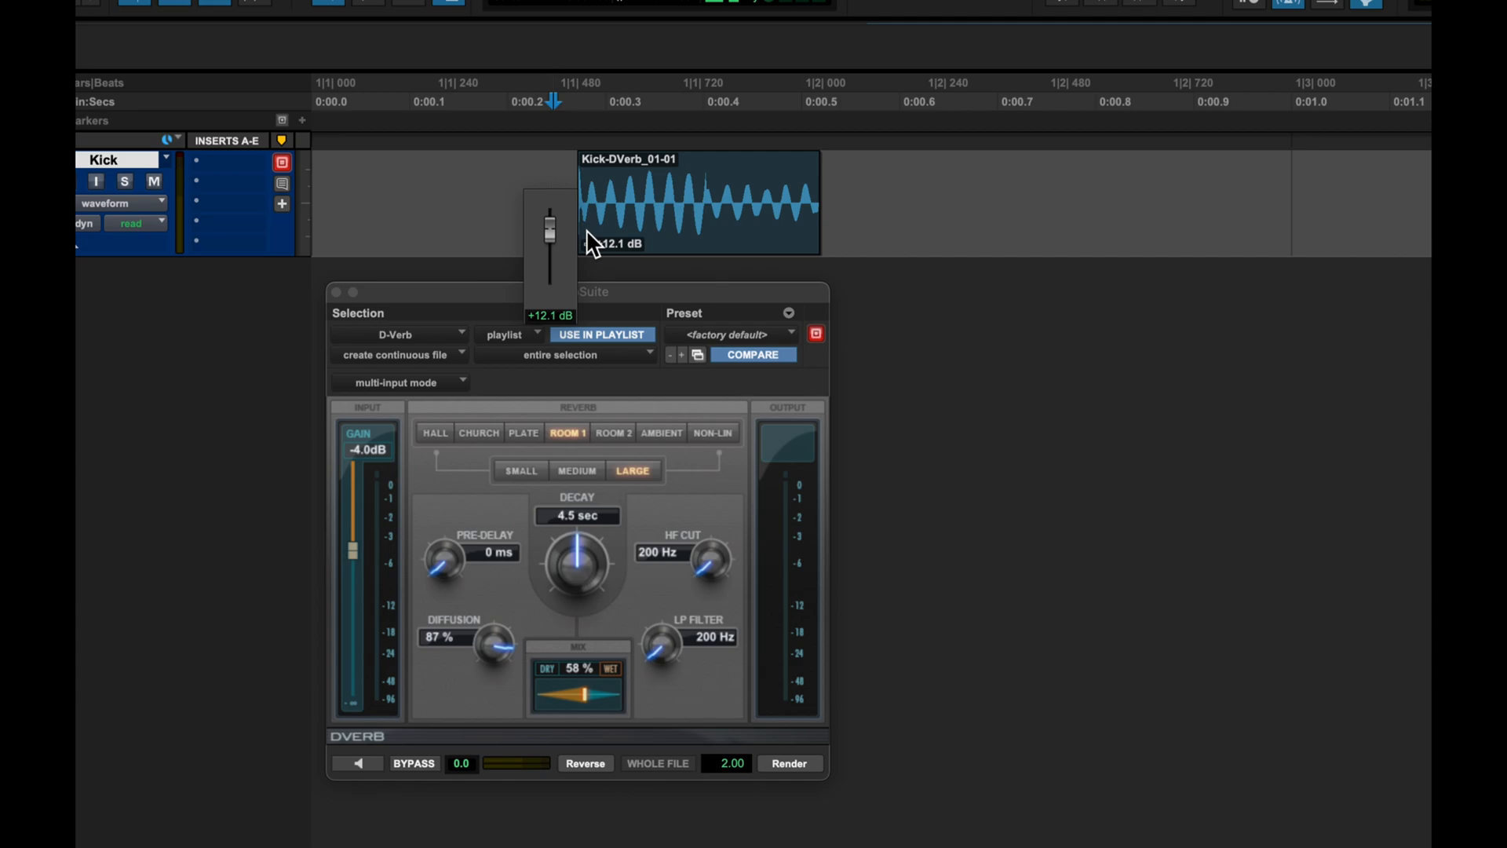
- Audition the boosted kick clip from a little ahead of its start
left_click(565, 196)
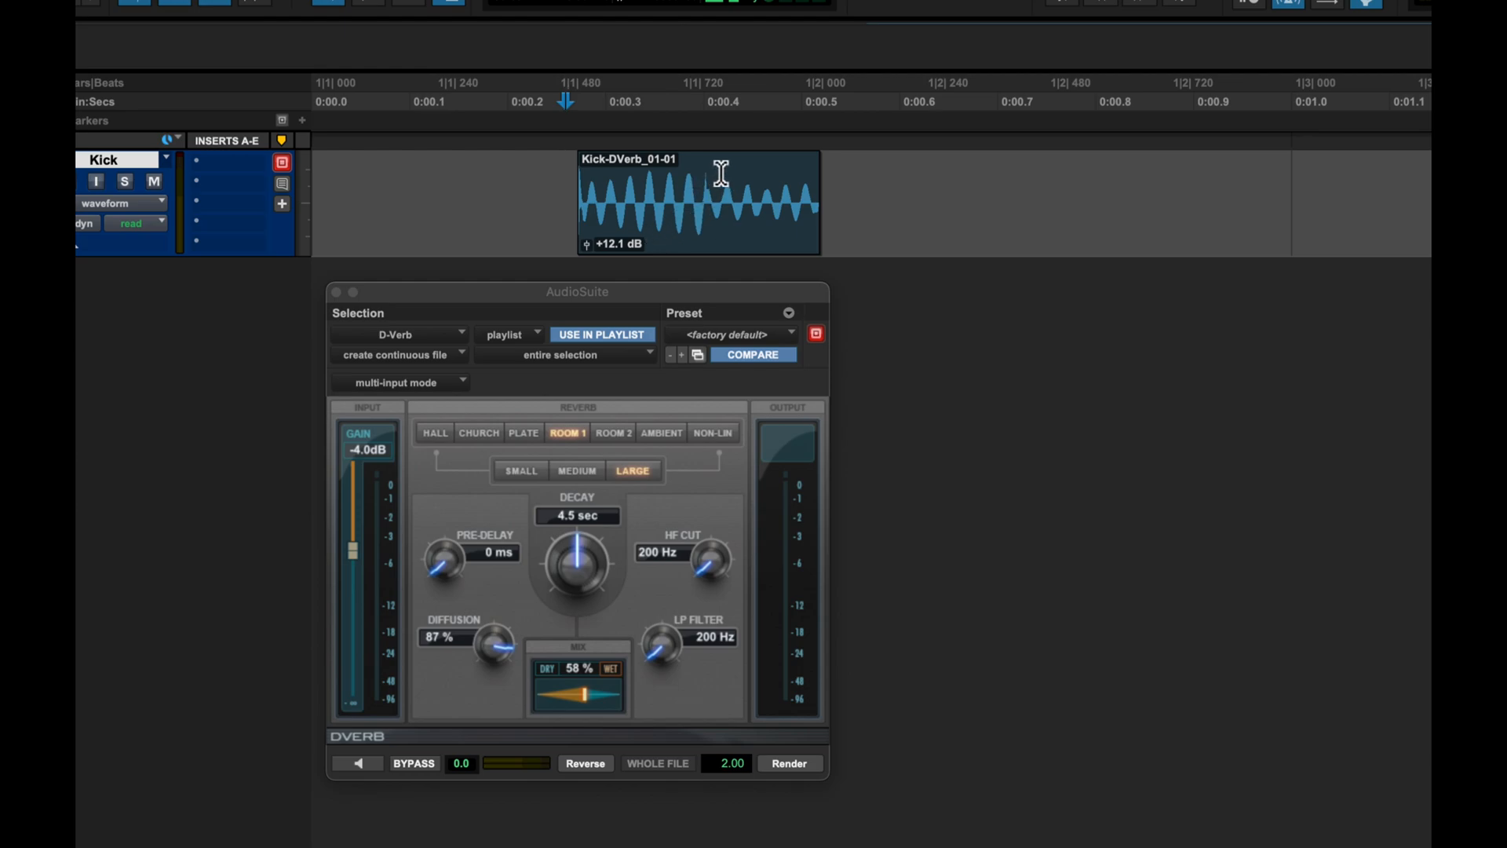
left_click(551, 206)
scroll(589, 216, "up", 5)
scroll(589, 216, "right", 5)
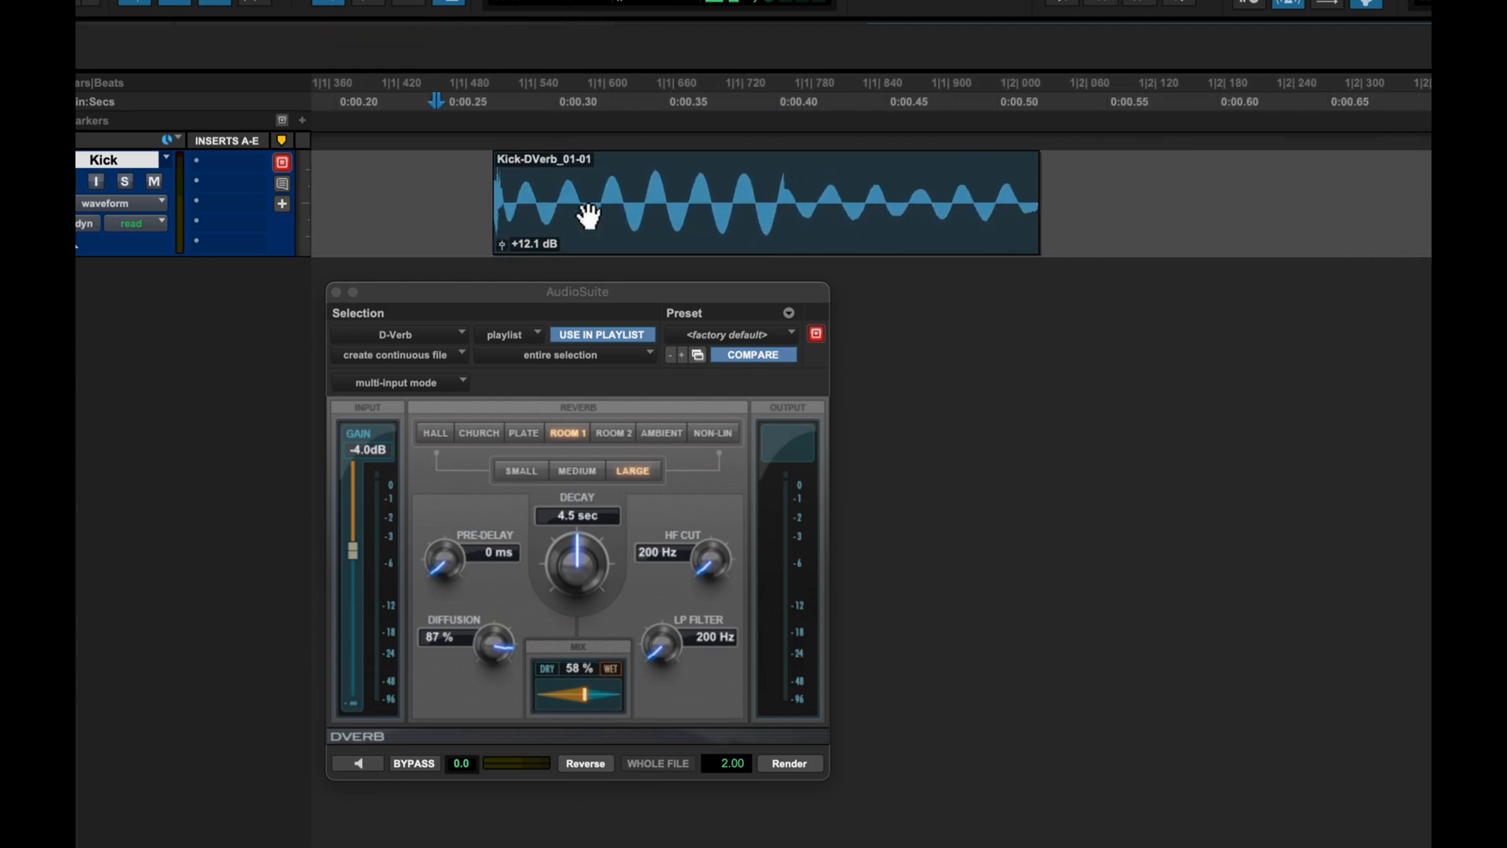
left_click(483, 192)
left_click(399, 201)
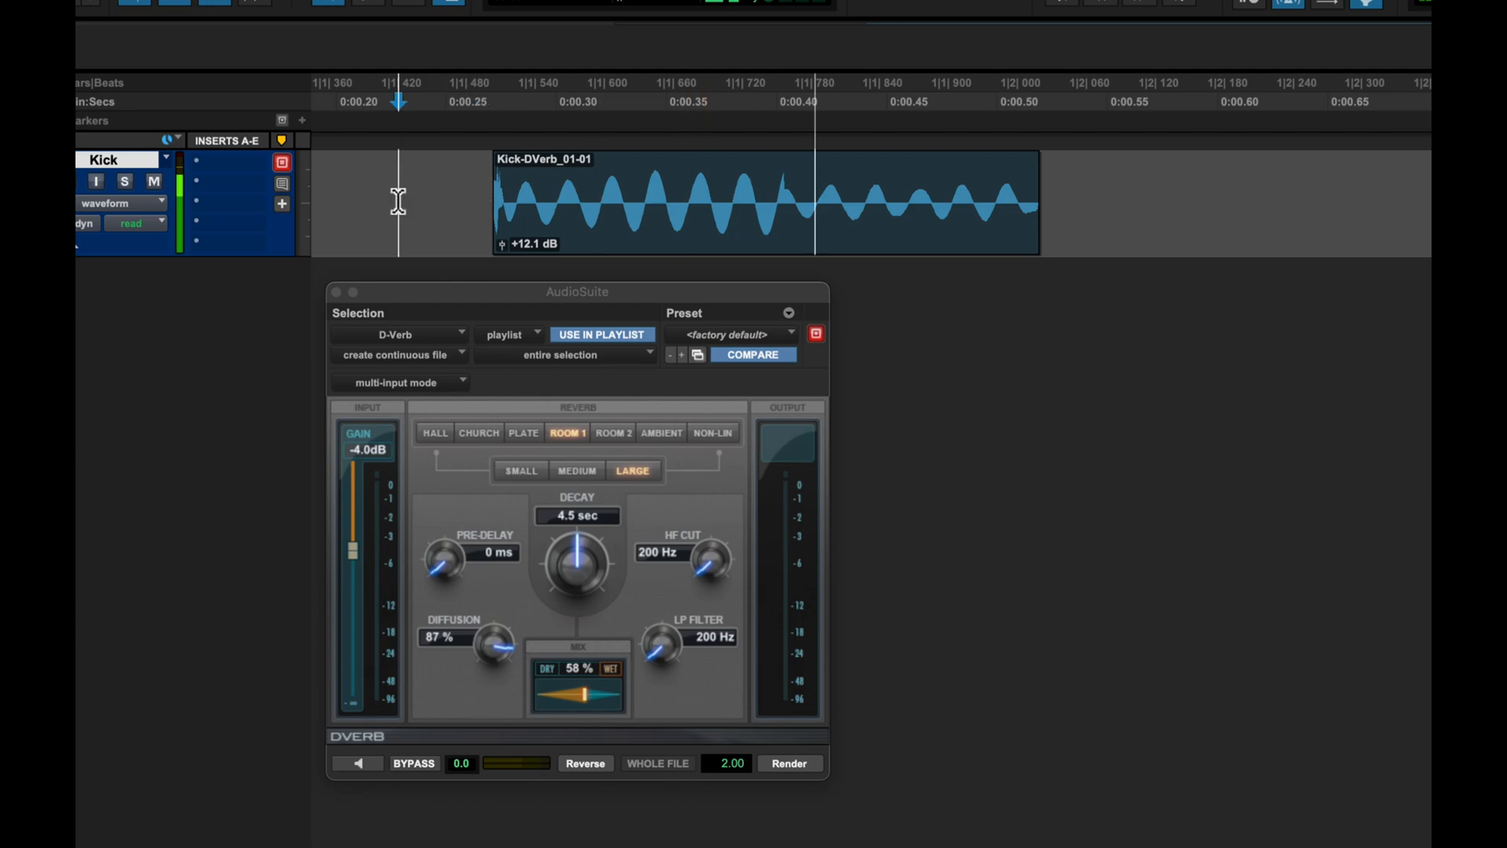
key("space")
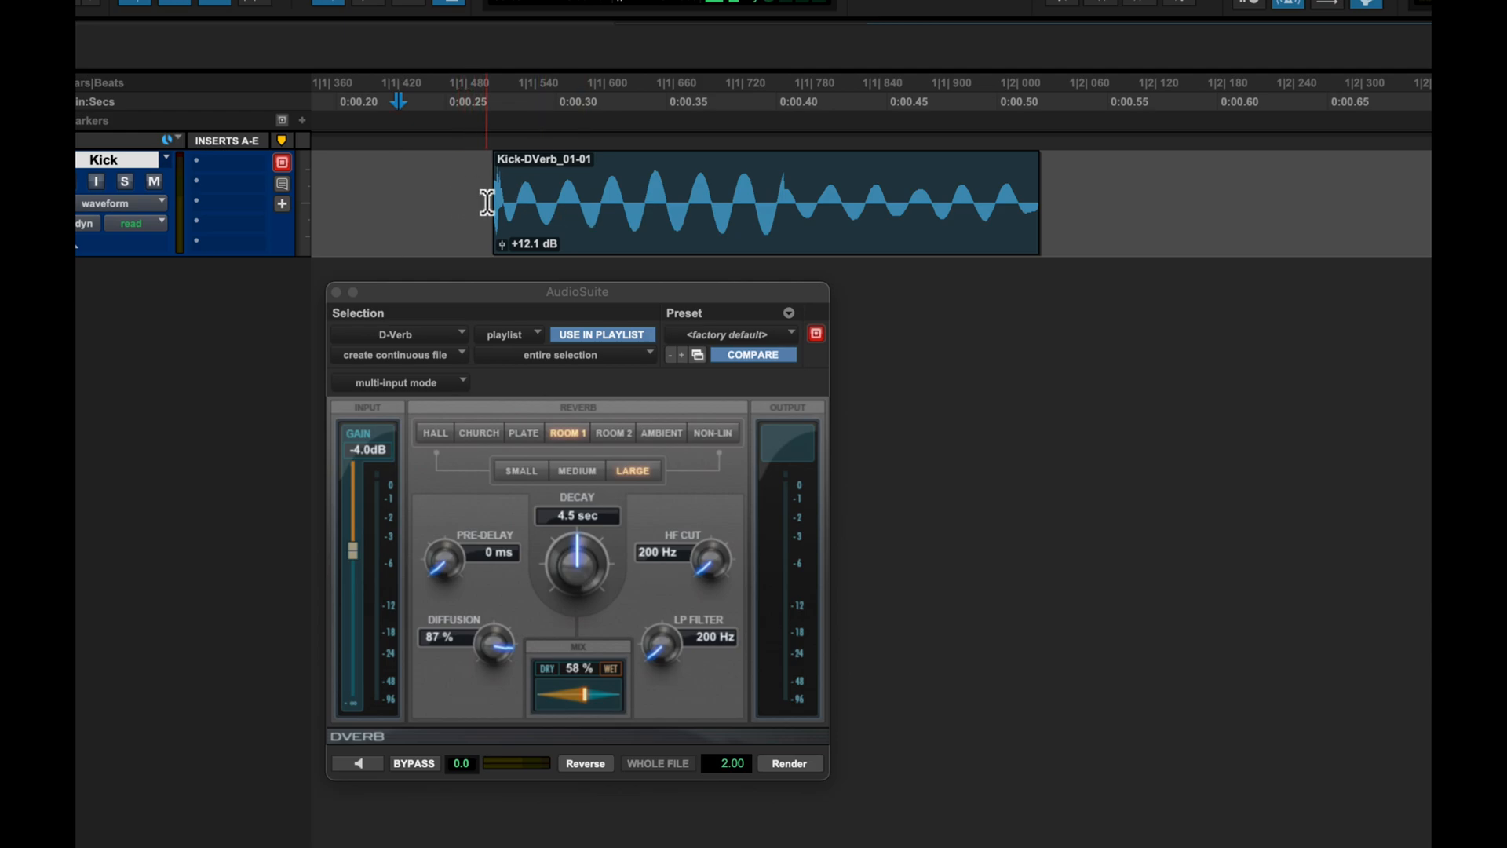
- Trim the noisy start of the kick clip to about 0:00.273 and add a very short fade-in there
key("super+bracketright")
scroll(1009, 192, "right", 5)
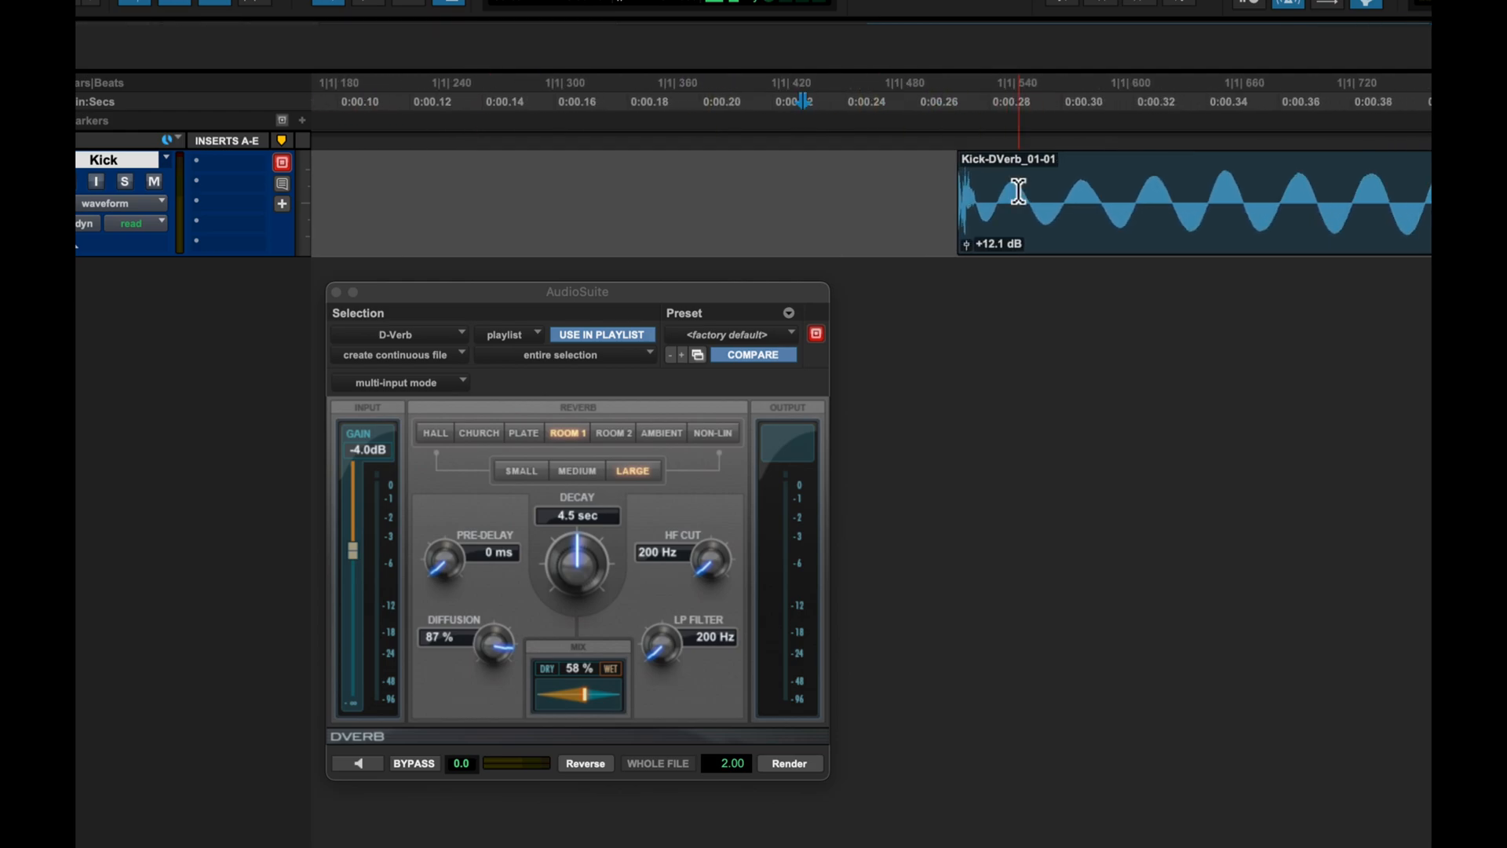
key("super+bracketright")
scroll(807, 192, "right", 12)
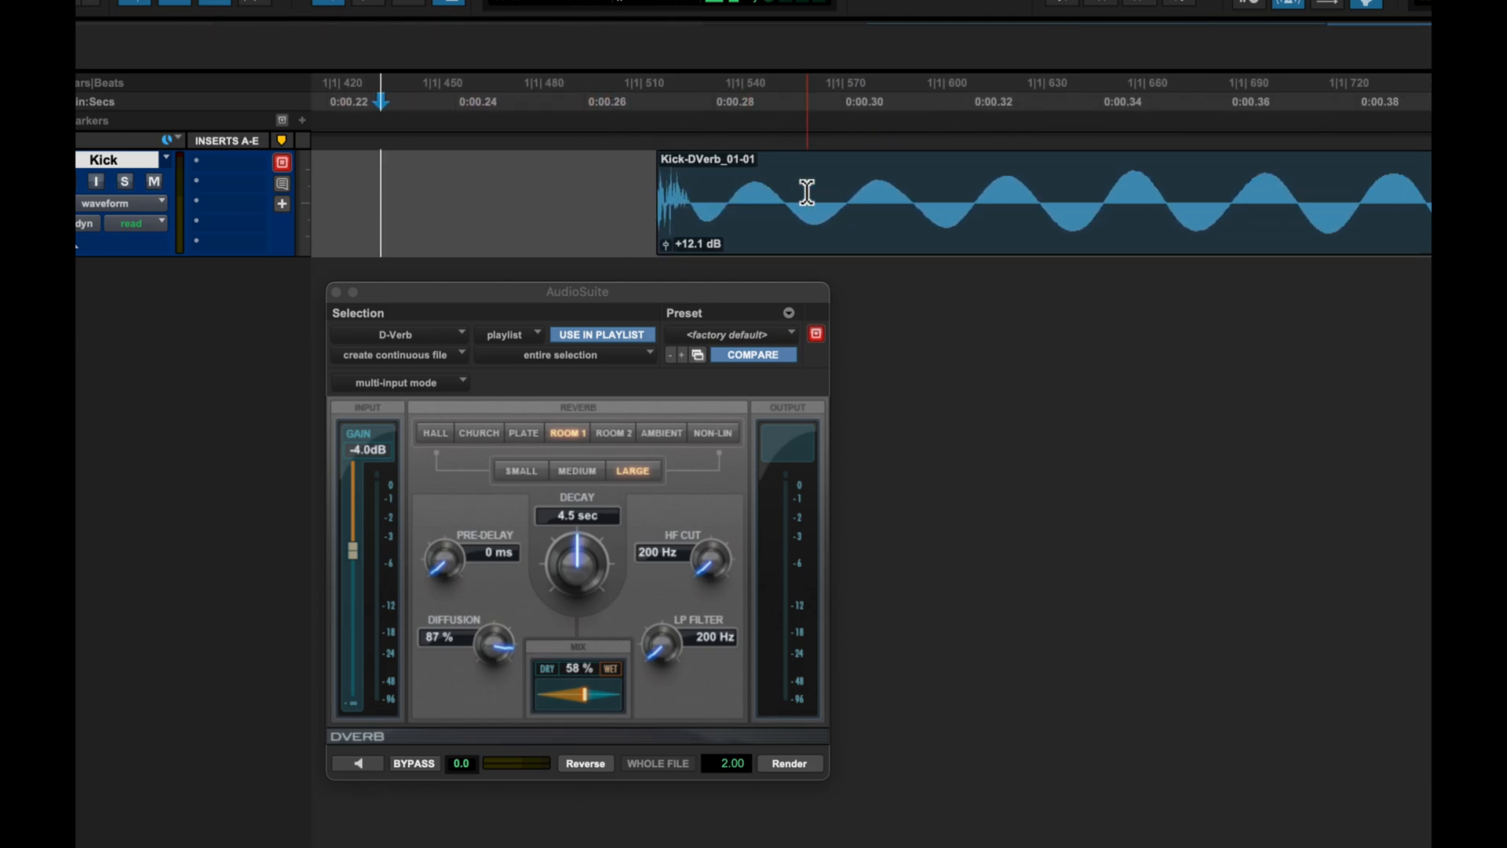
scroll(808, 190, "up", 3)
scroll(808, 190, "right", 9)
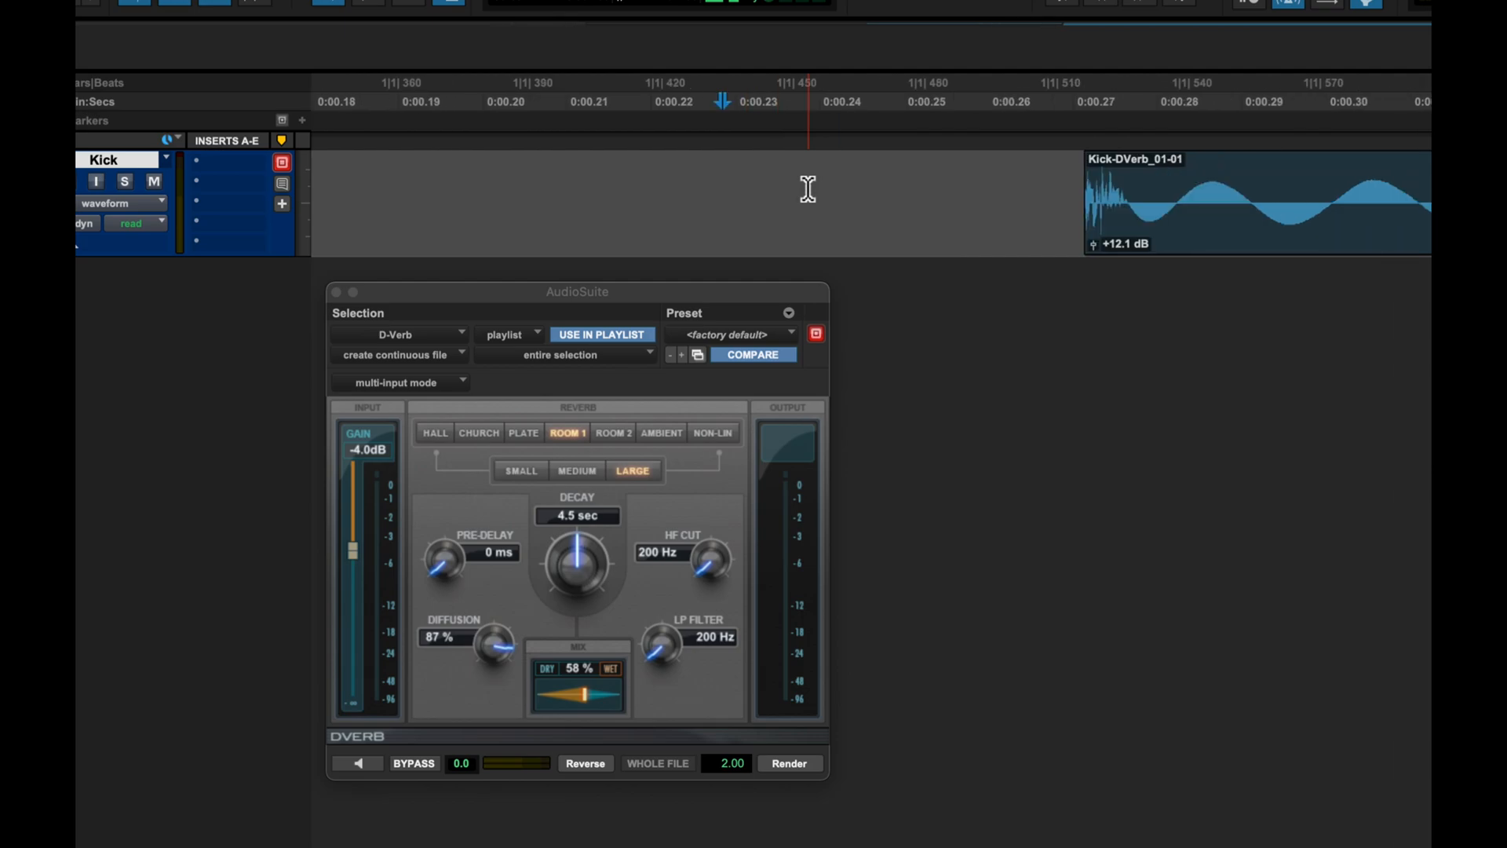
scroll(808, 189, "right", 2)
left_click(765, 189)
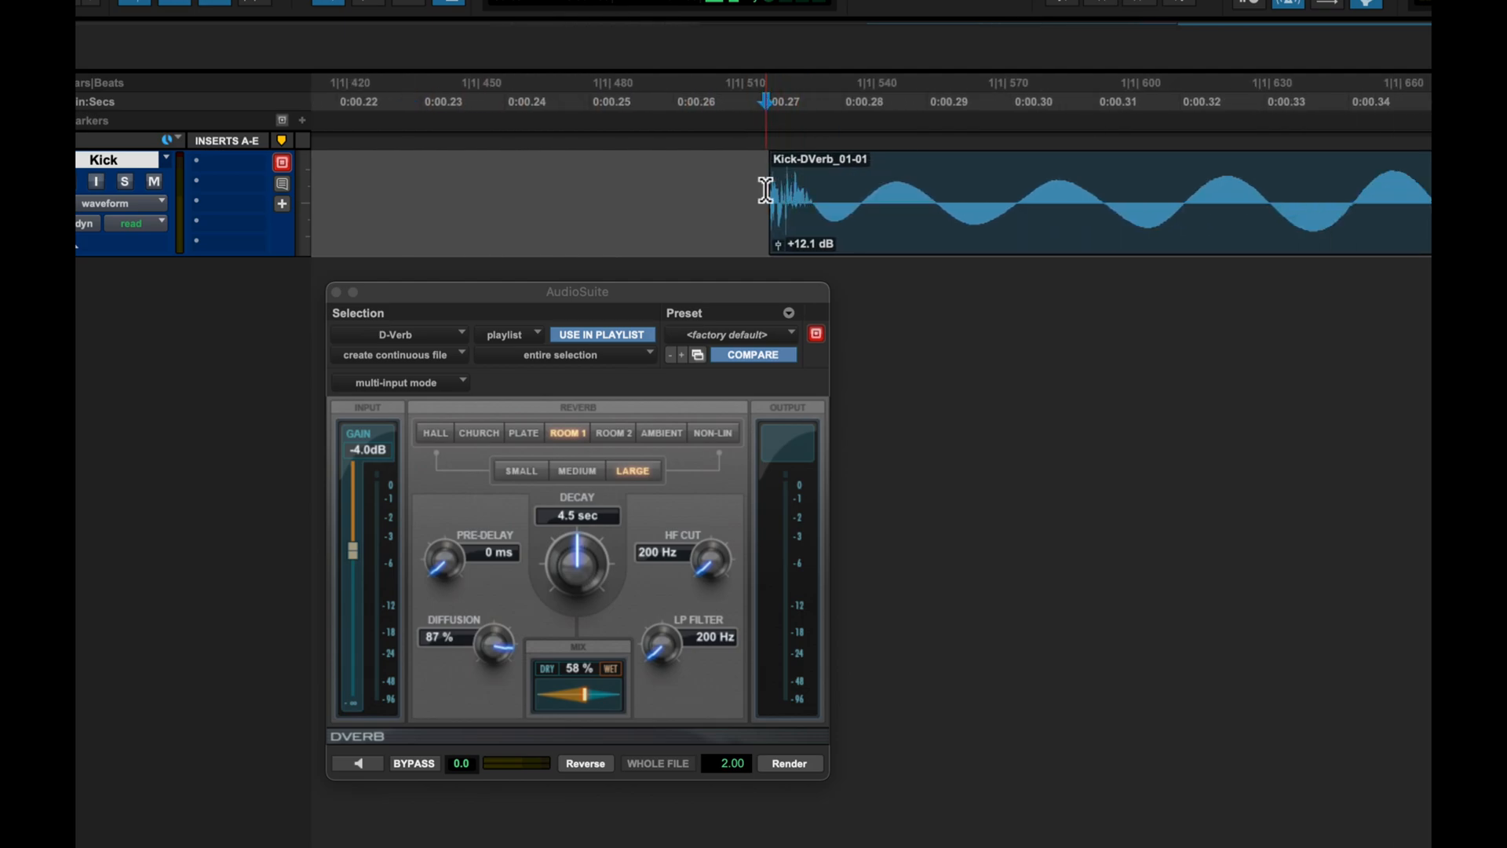
scroll(767, 191, "up", 2)
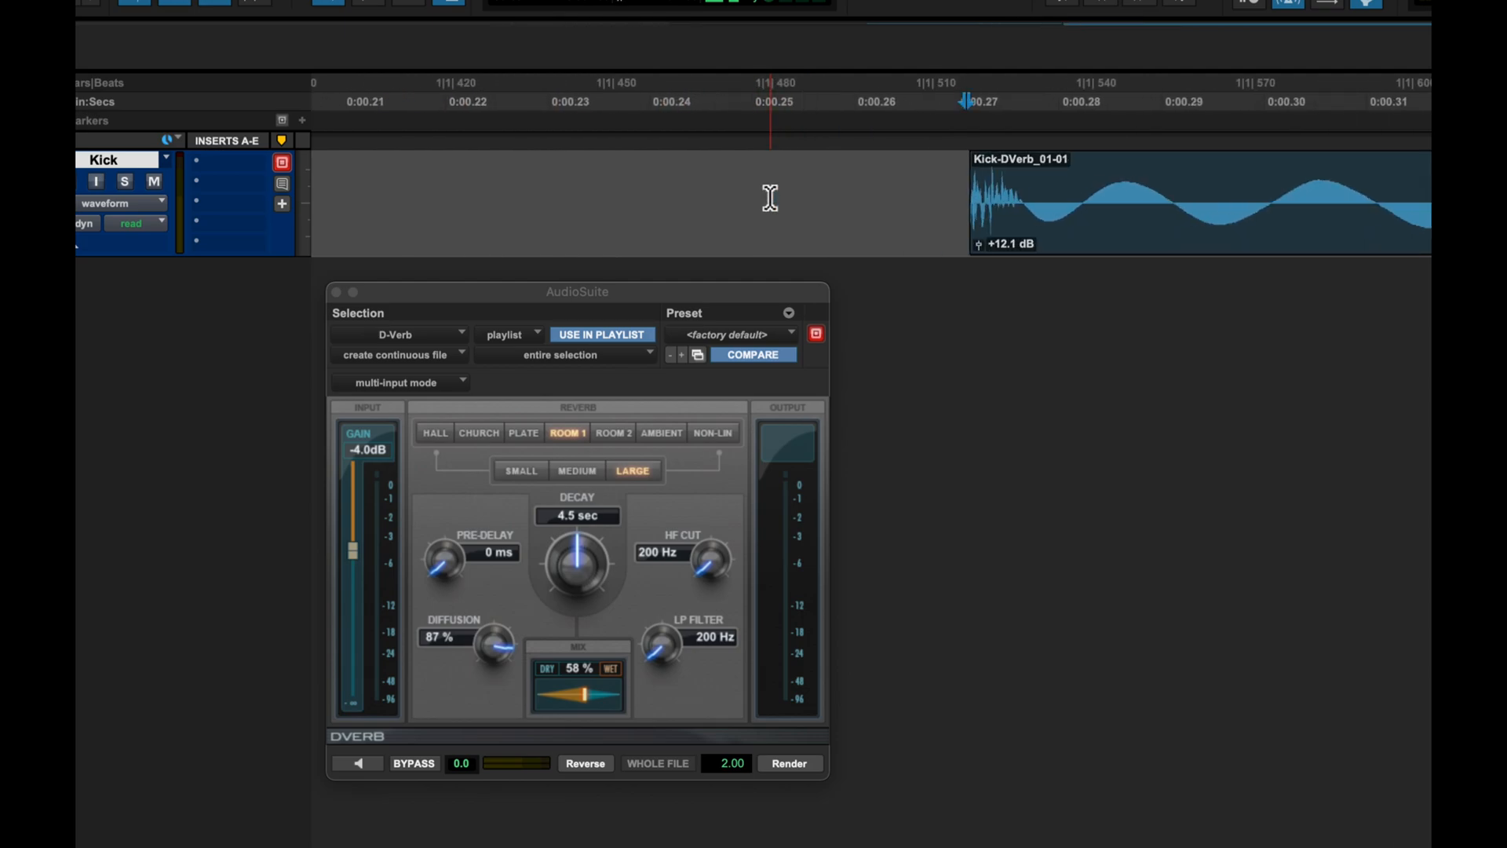
scroll(770, 196, "right", 3)
scroll(770, 197, "right", 3)
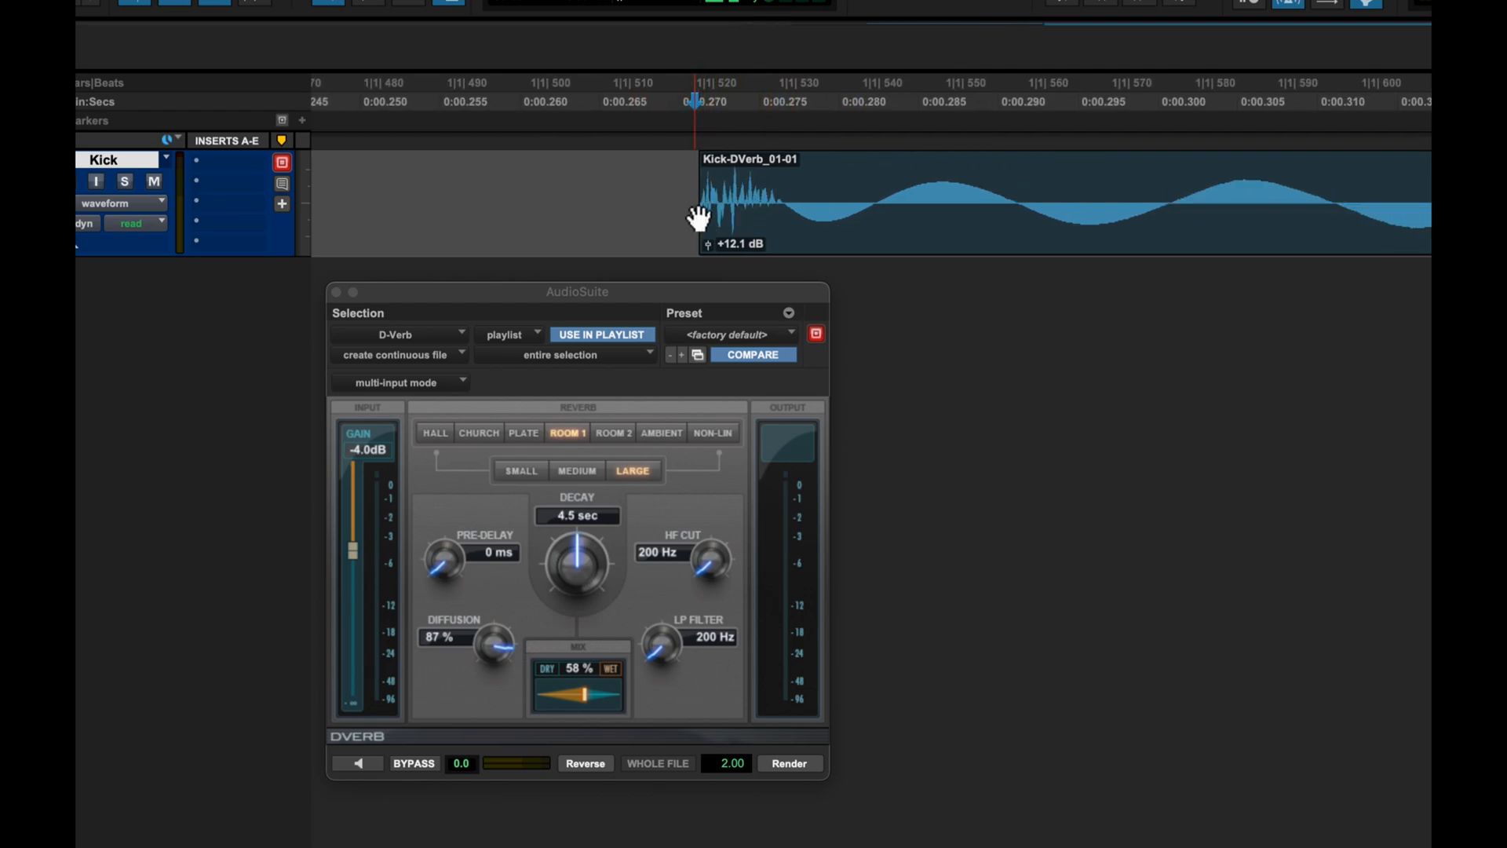
scroll(696, 222, "up", 2)
scroll(948, 185, "up", 1)
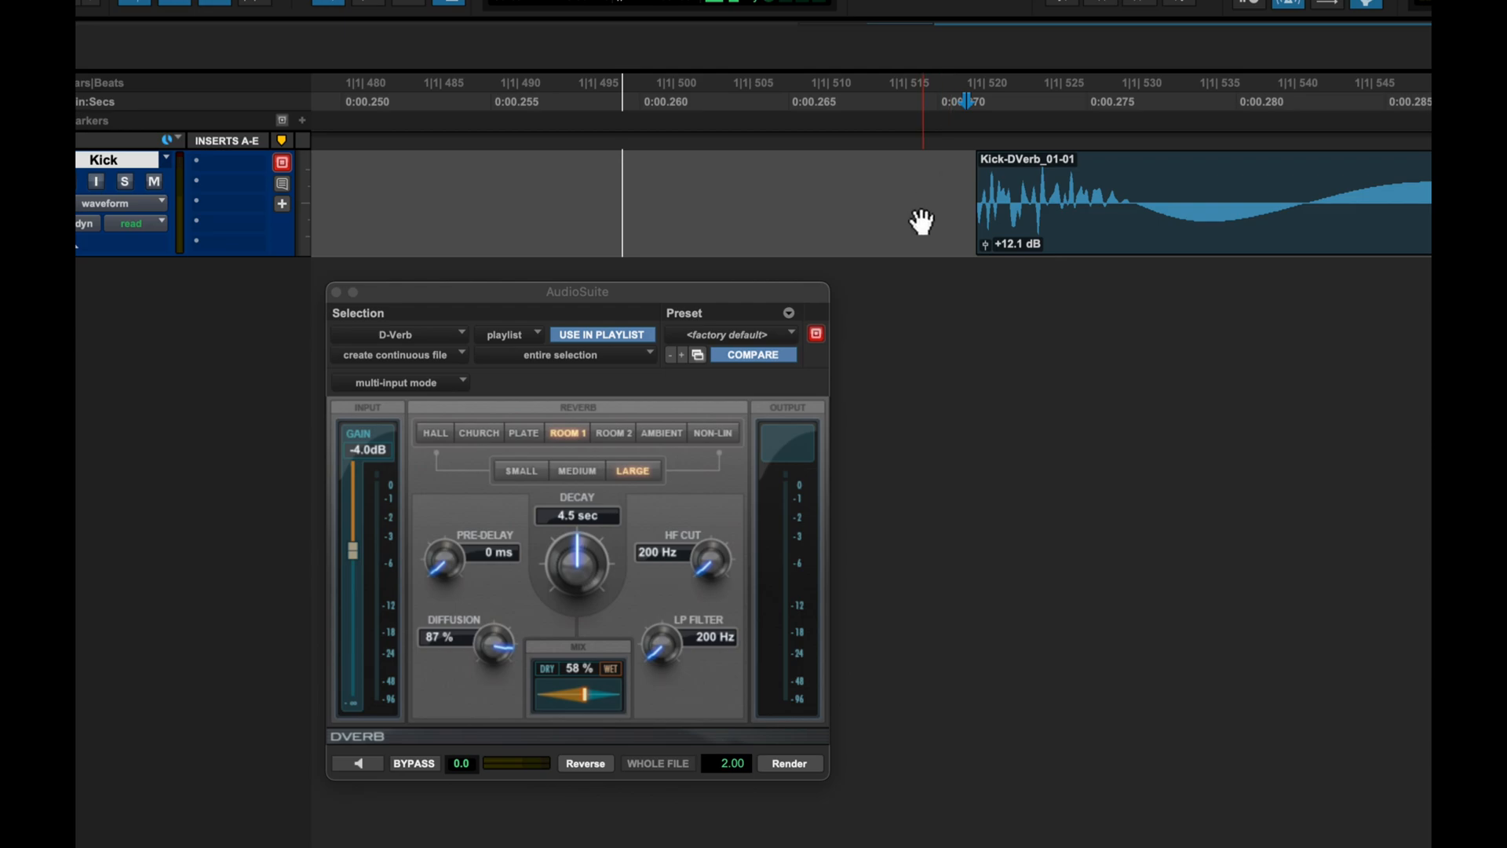
scroll(962, 198, "up", 2)
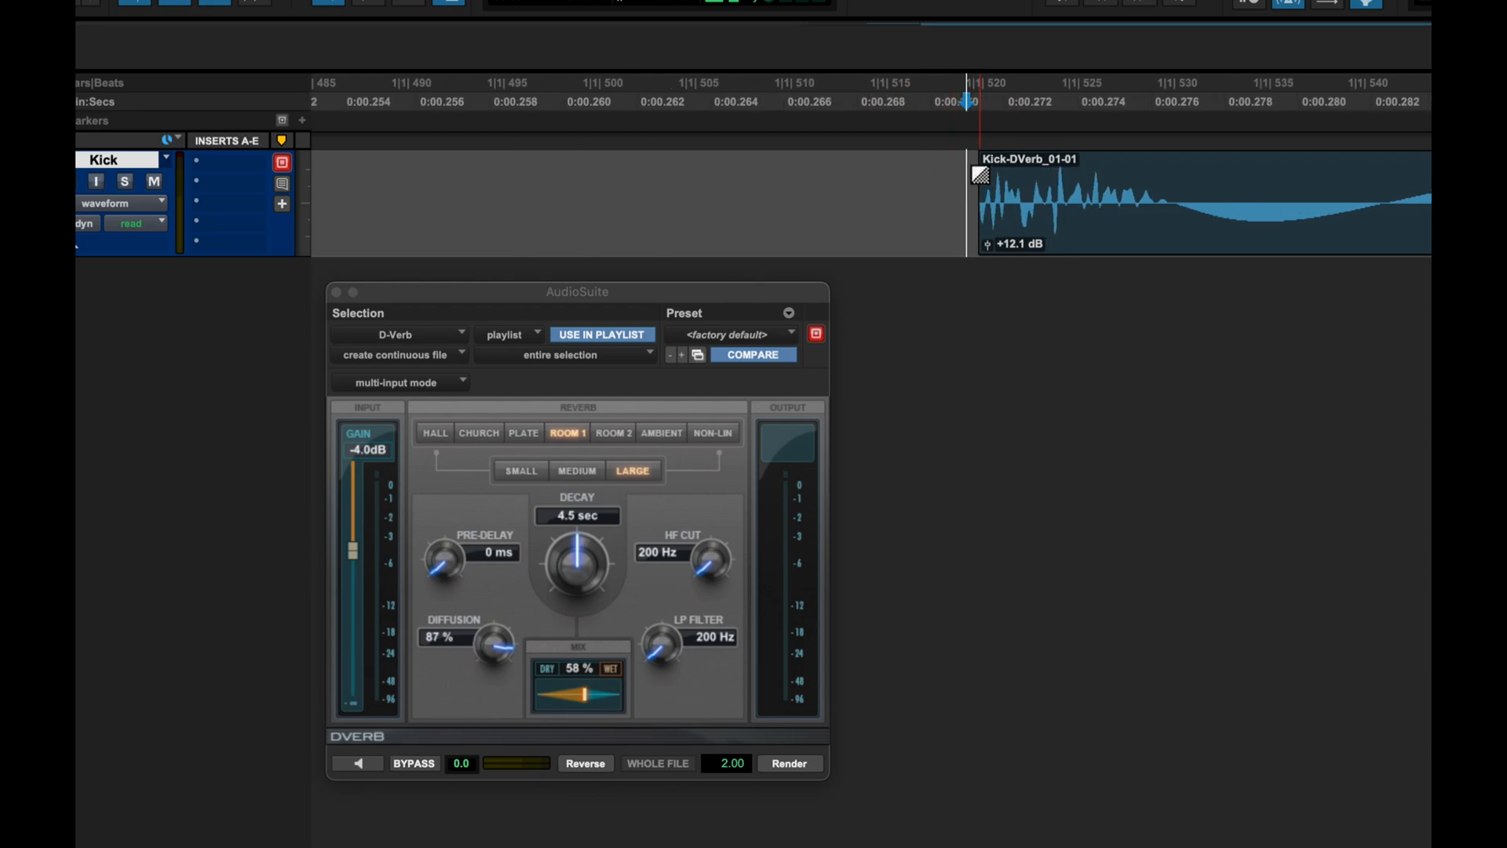
left_click_drag(980, 190, 1040, 186)
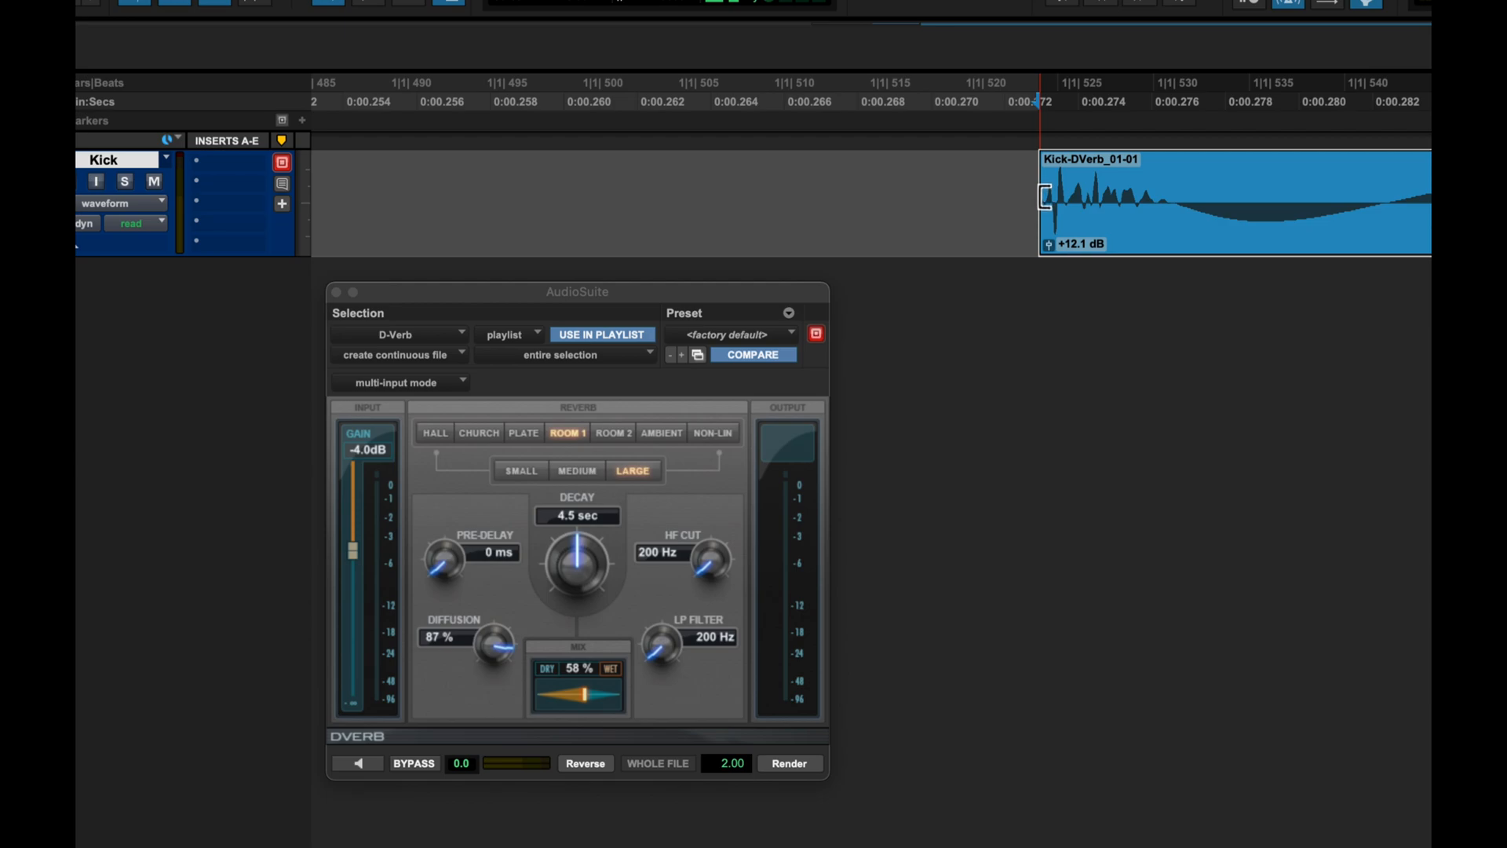
left_click_drag(1048, 198, 1072, 155)
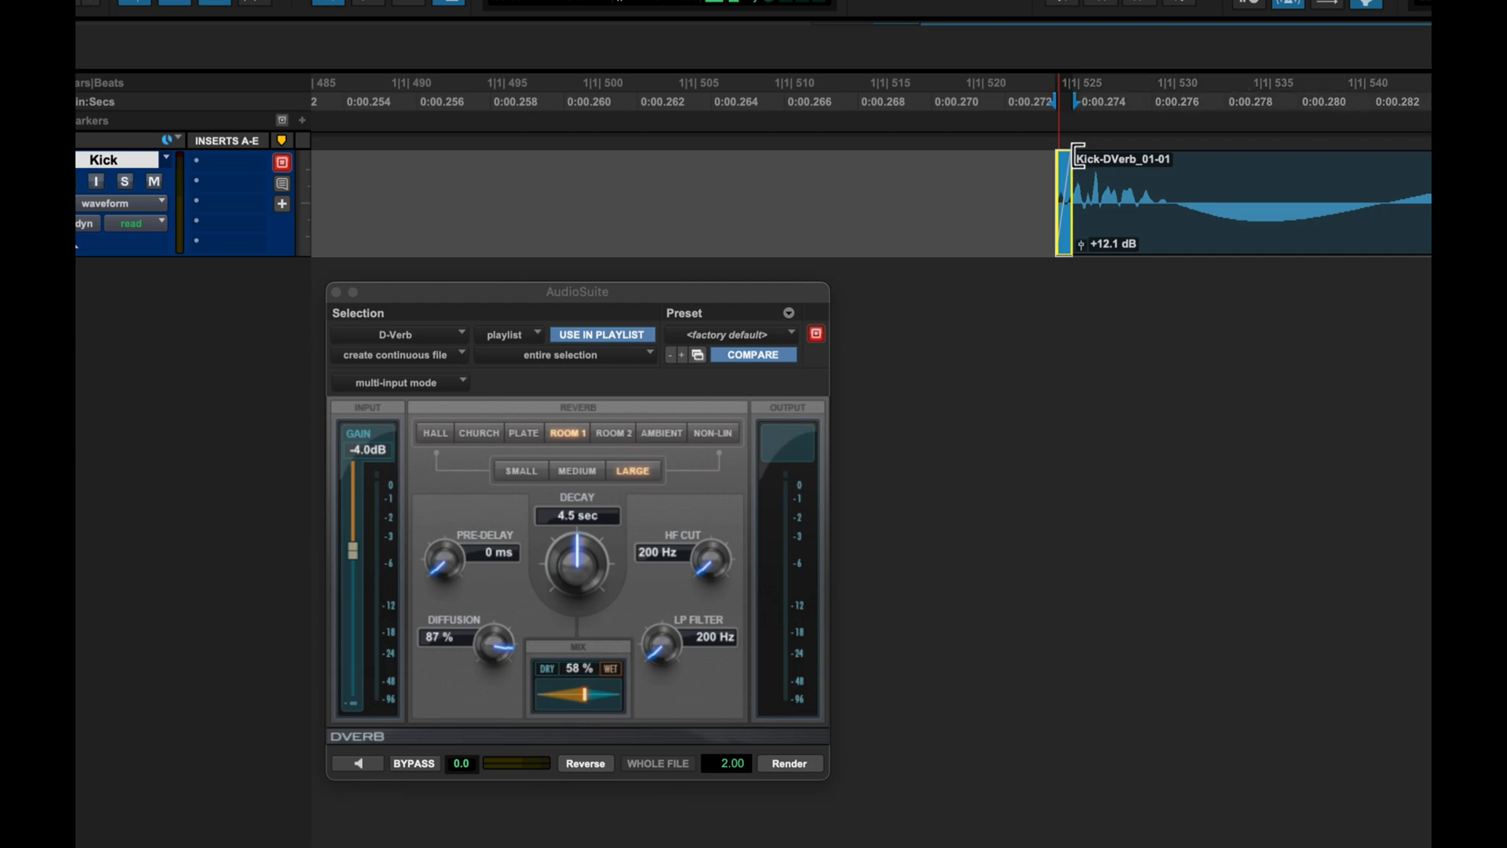
- Play back the trimmed and faded-in kick clip from just before its start
key("r")
key("r")
key("r")
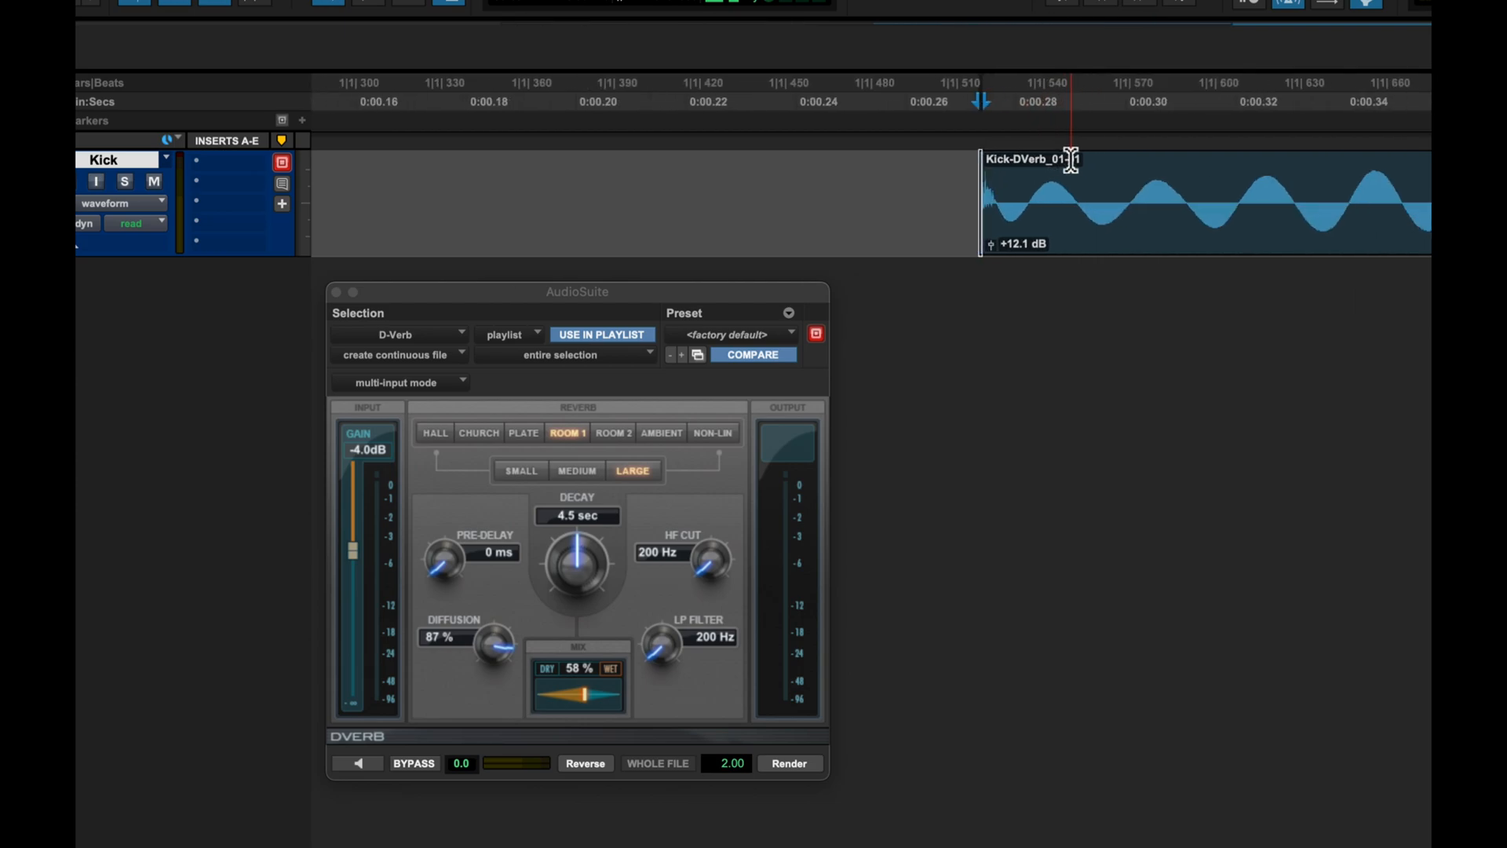
left_click(965, 229)
key("r")
key("r")
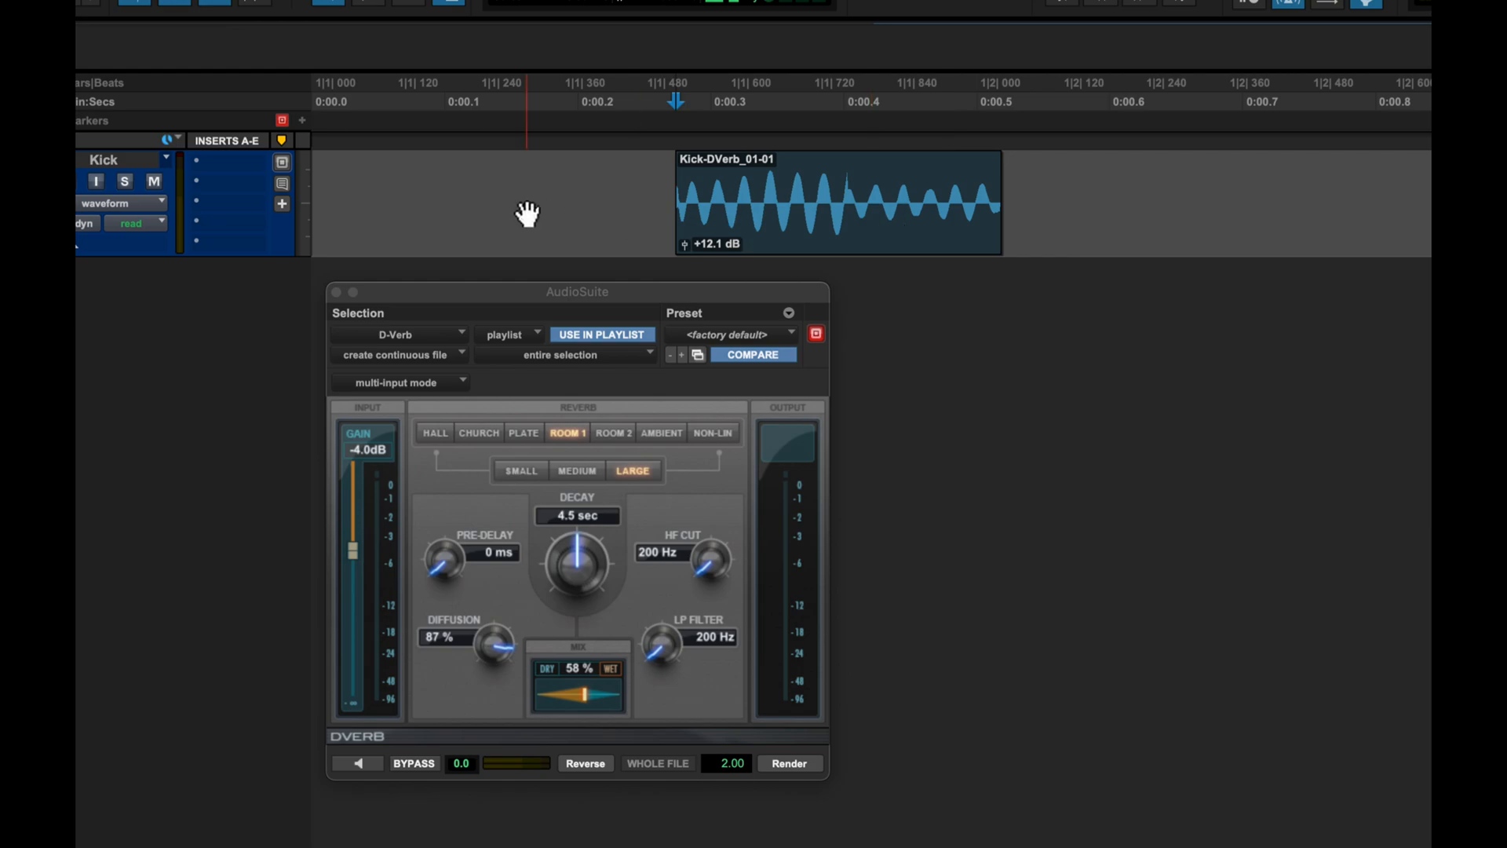
left_click(658, 165)
key("space")
key("space")
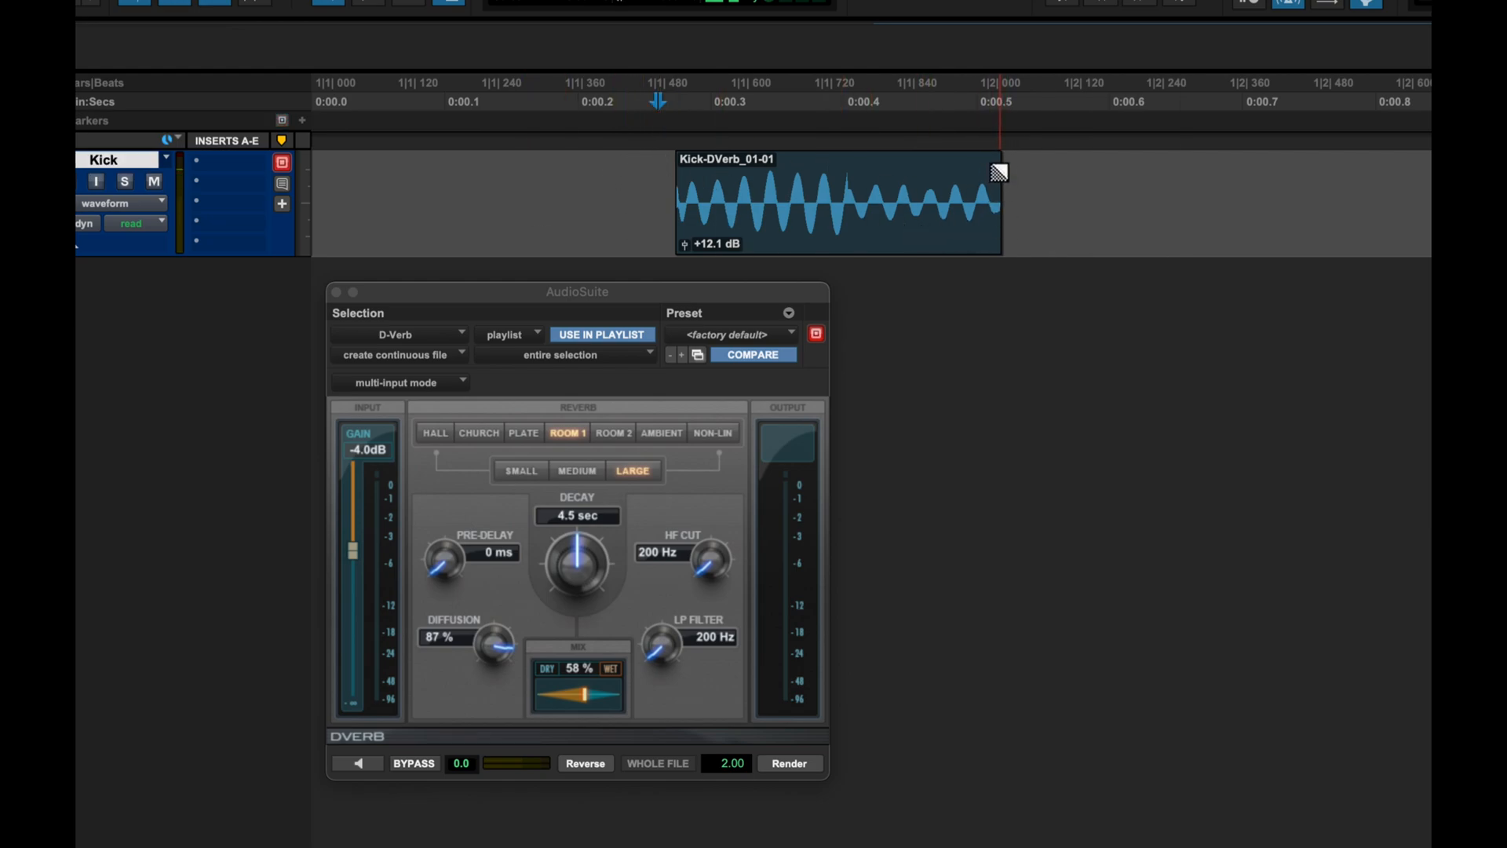
- Add a fade-out from about 0:00.4 to the end of the kick clip and bend it into a steep, fast-dropping curve
left_click_drag(998, 157, 854, 181)
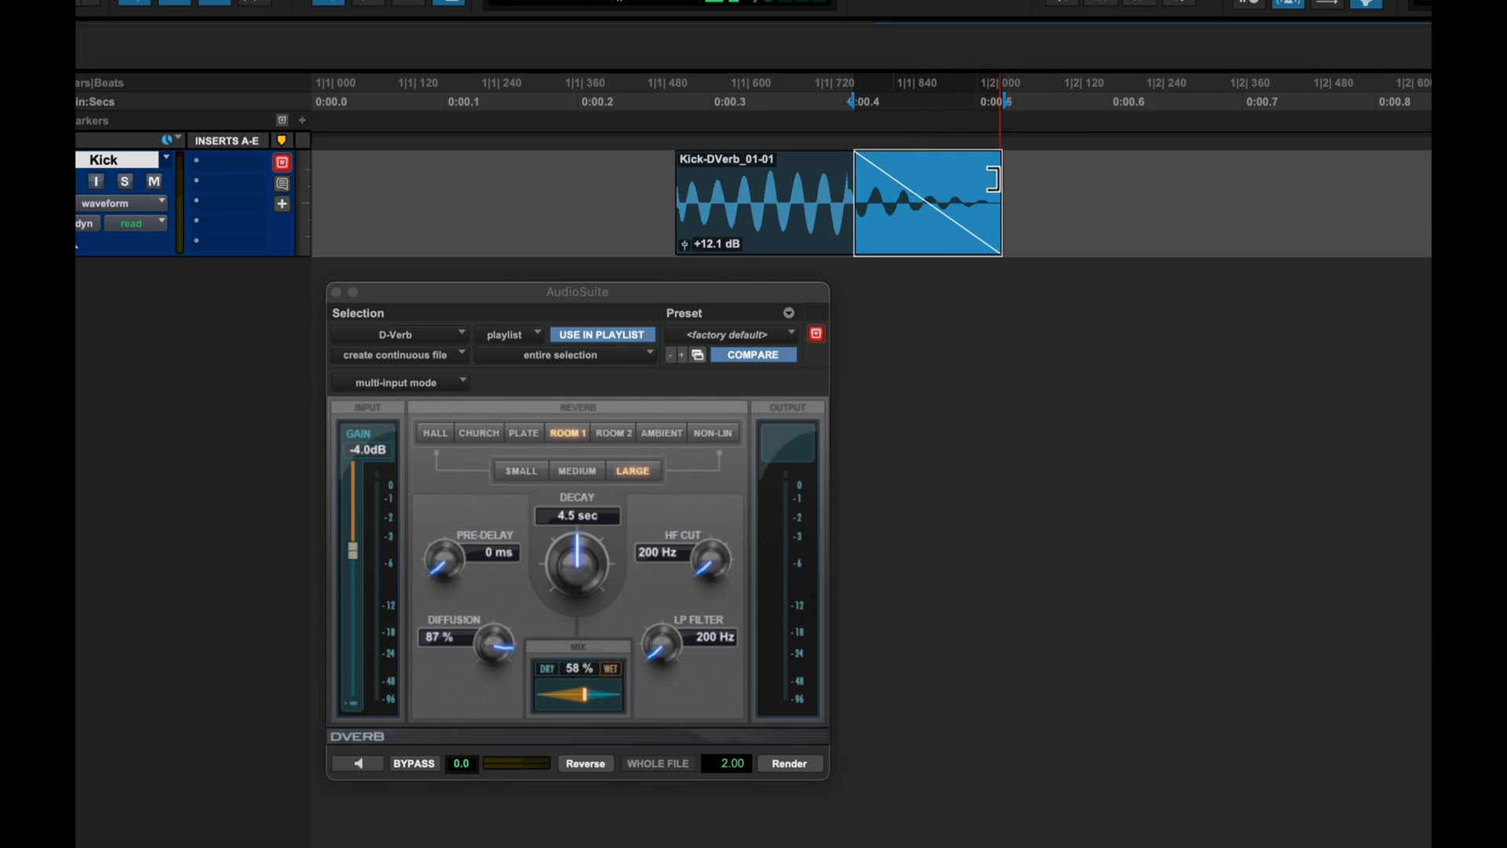
mouse_move(935, 214)
left_mouse_down()
mouse_move(935, 236)
mouse_move(923, 204)
mouse_move(915, 218)
left_mouse_up()
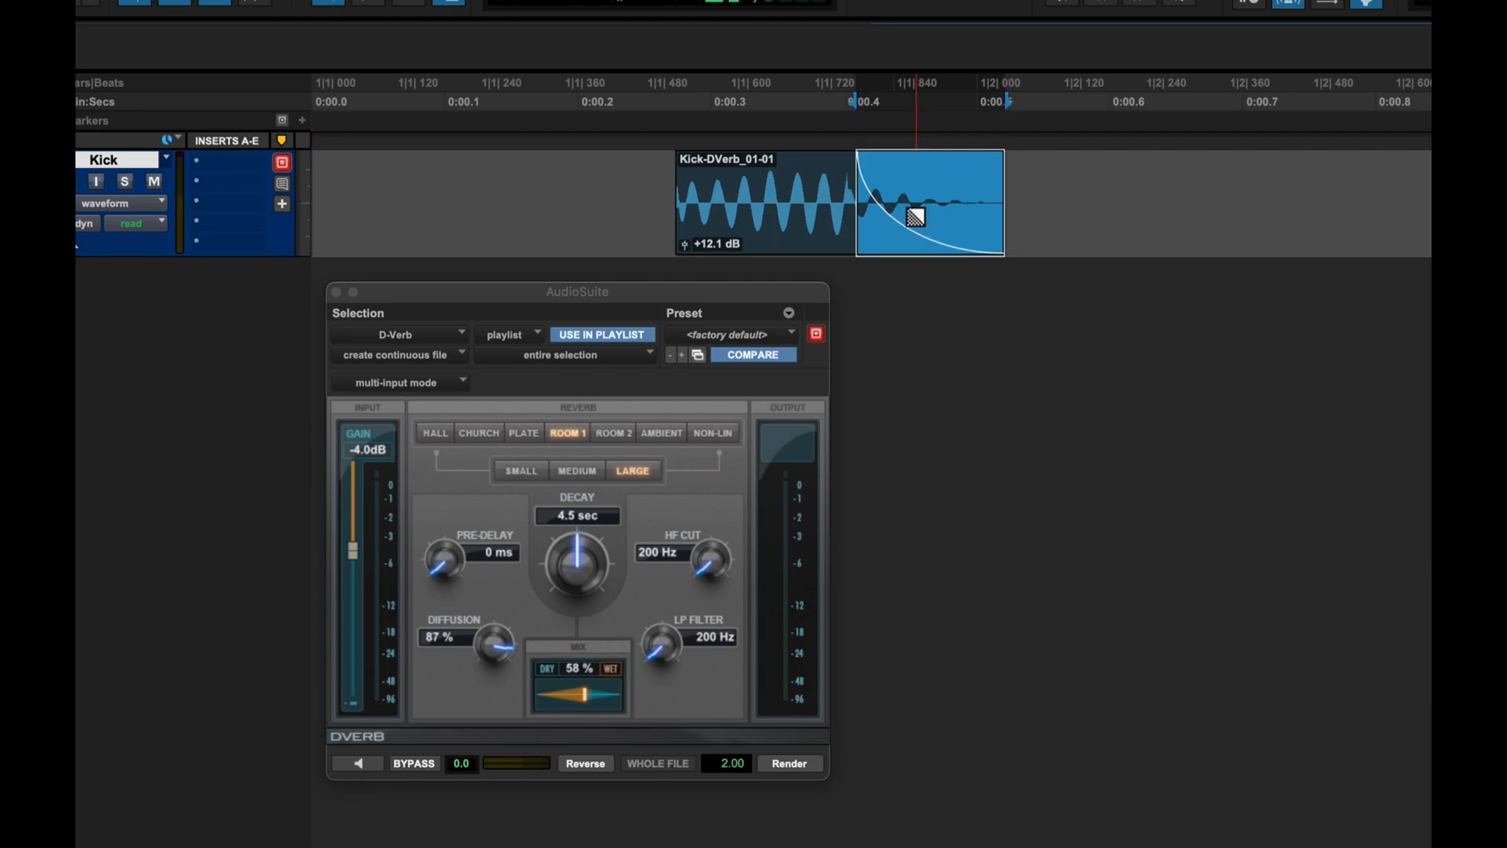
- Compare a straight fade-out with the steep curve on the kick clip, restore the steep curve, and audition the clip from just before its start
left_click(915, 217, "ctrl+super")
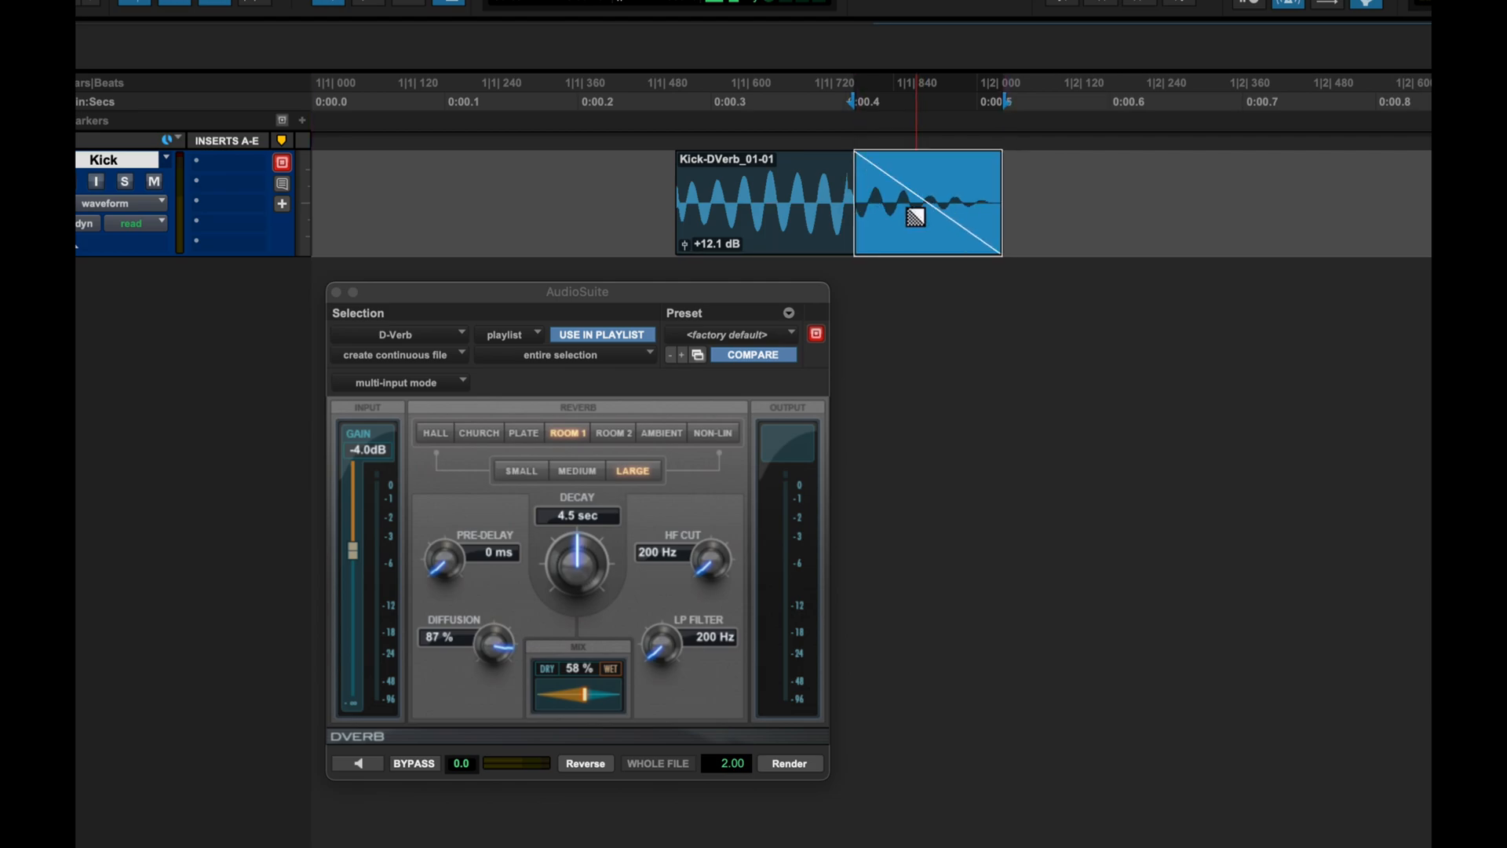
left_click(915, 218, "ctrl+super")
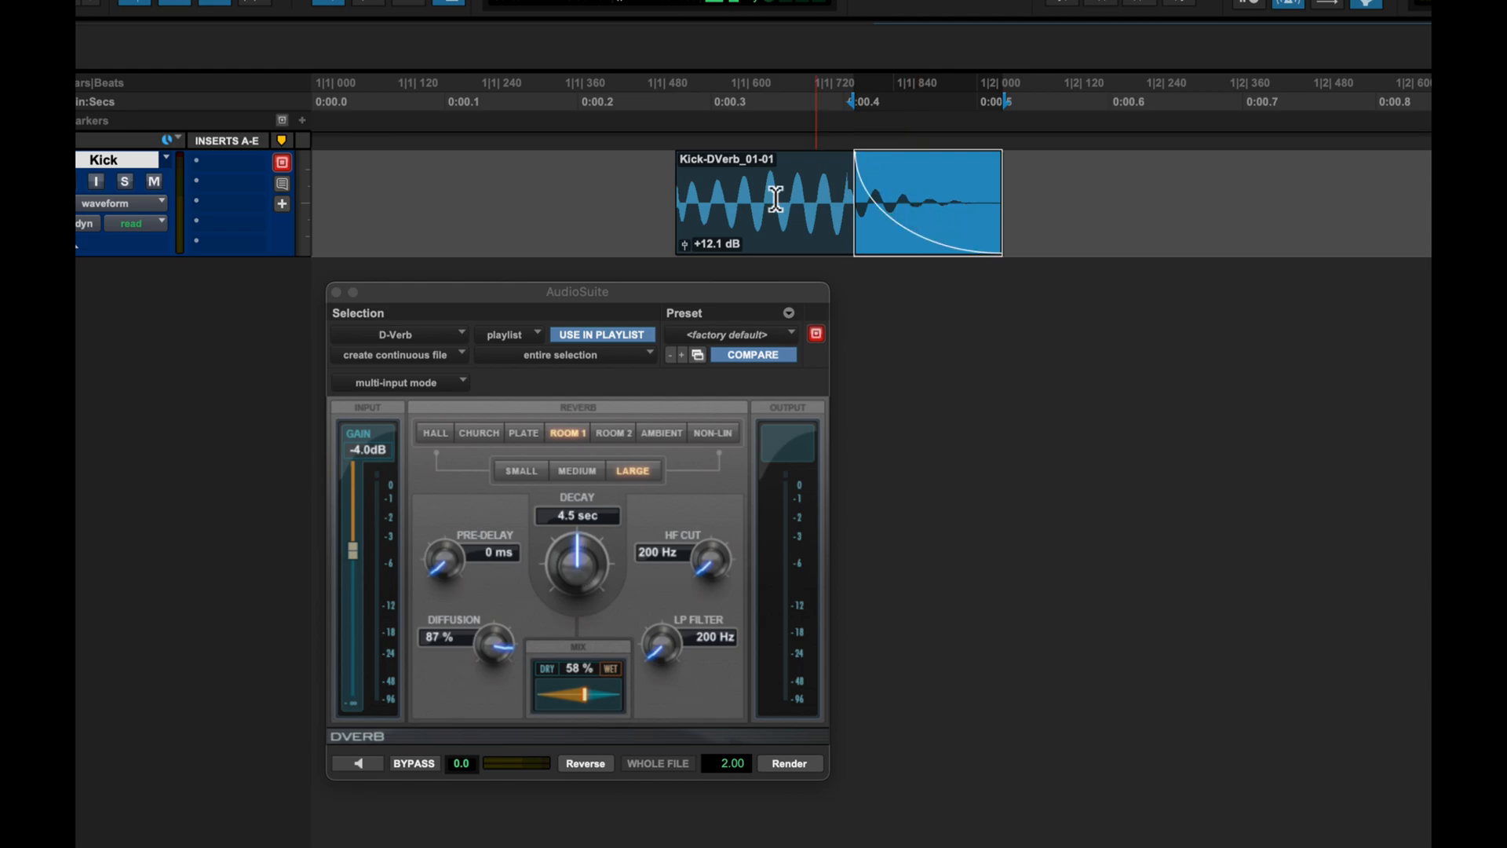
left_click(657, 195)
key("space")
key("space")
key("space")
key("space")
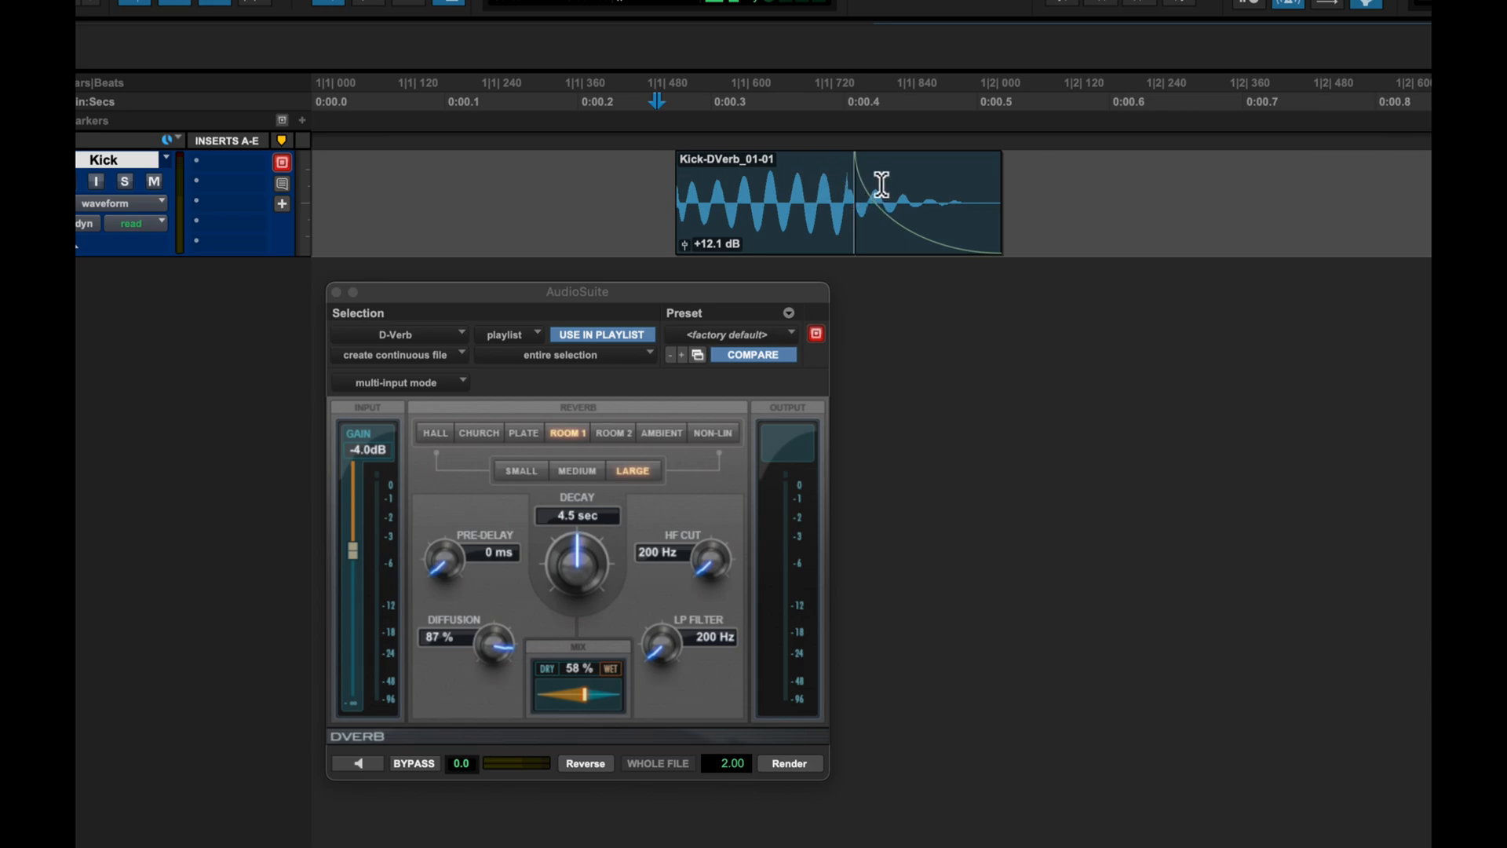
- Examine the kick waveform at sample level just before the fade-out and place the edit cursor at about 0:00.403
scroll(856, 188, "up", 3)
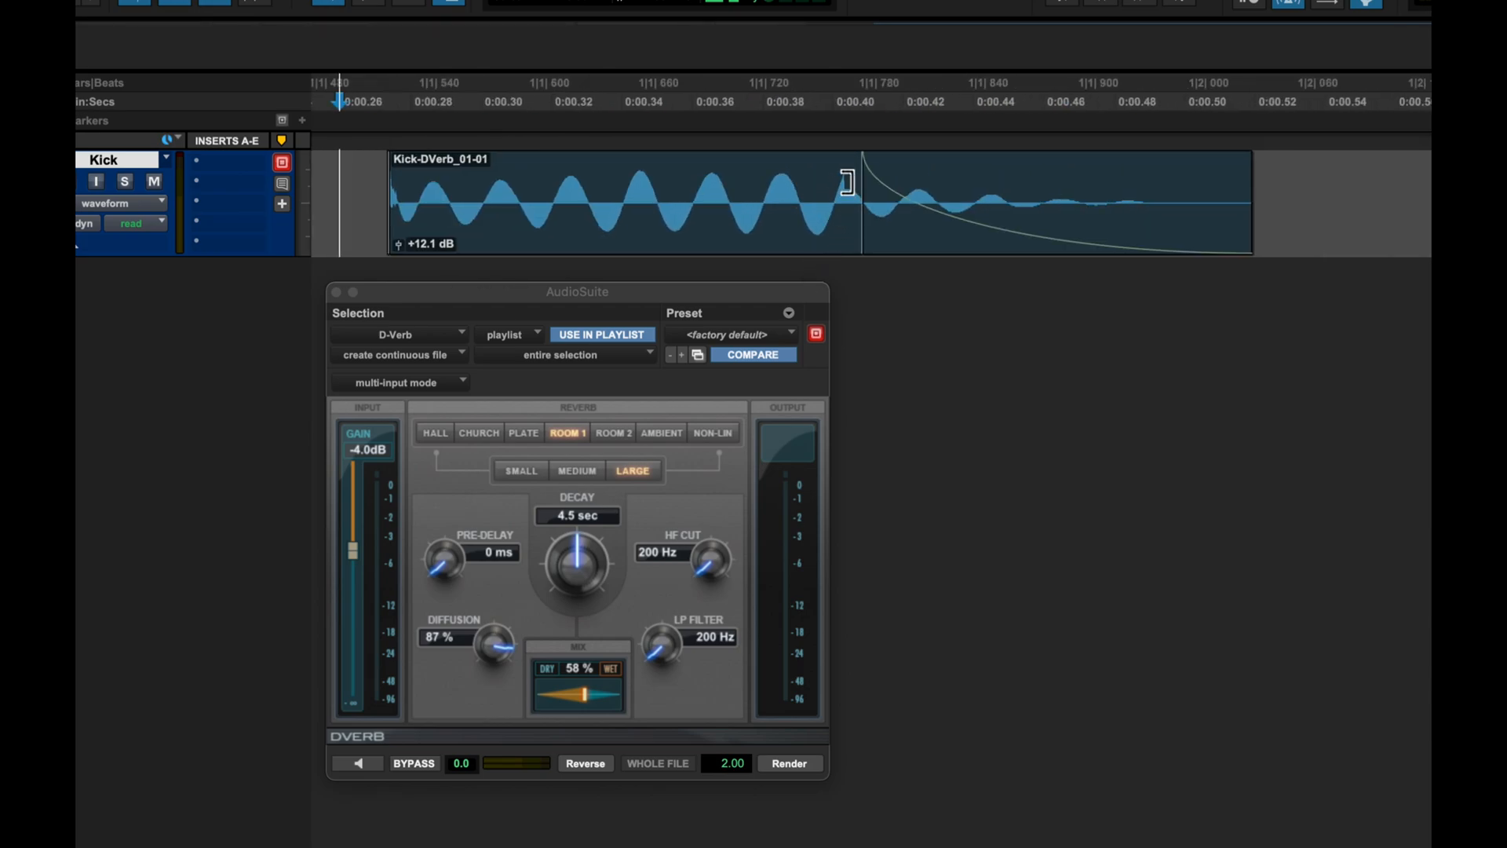
scroll(852, 177, "up", 2)
scroll(854, 178, "right", 10)
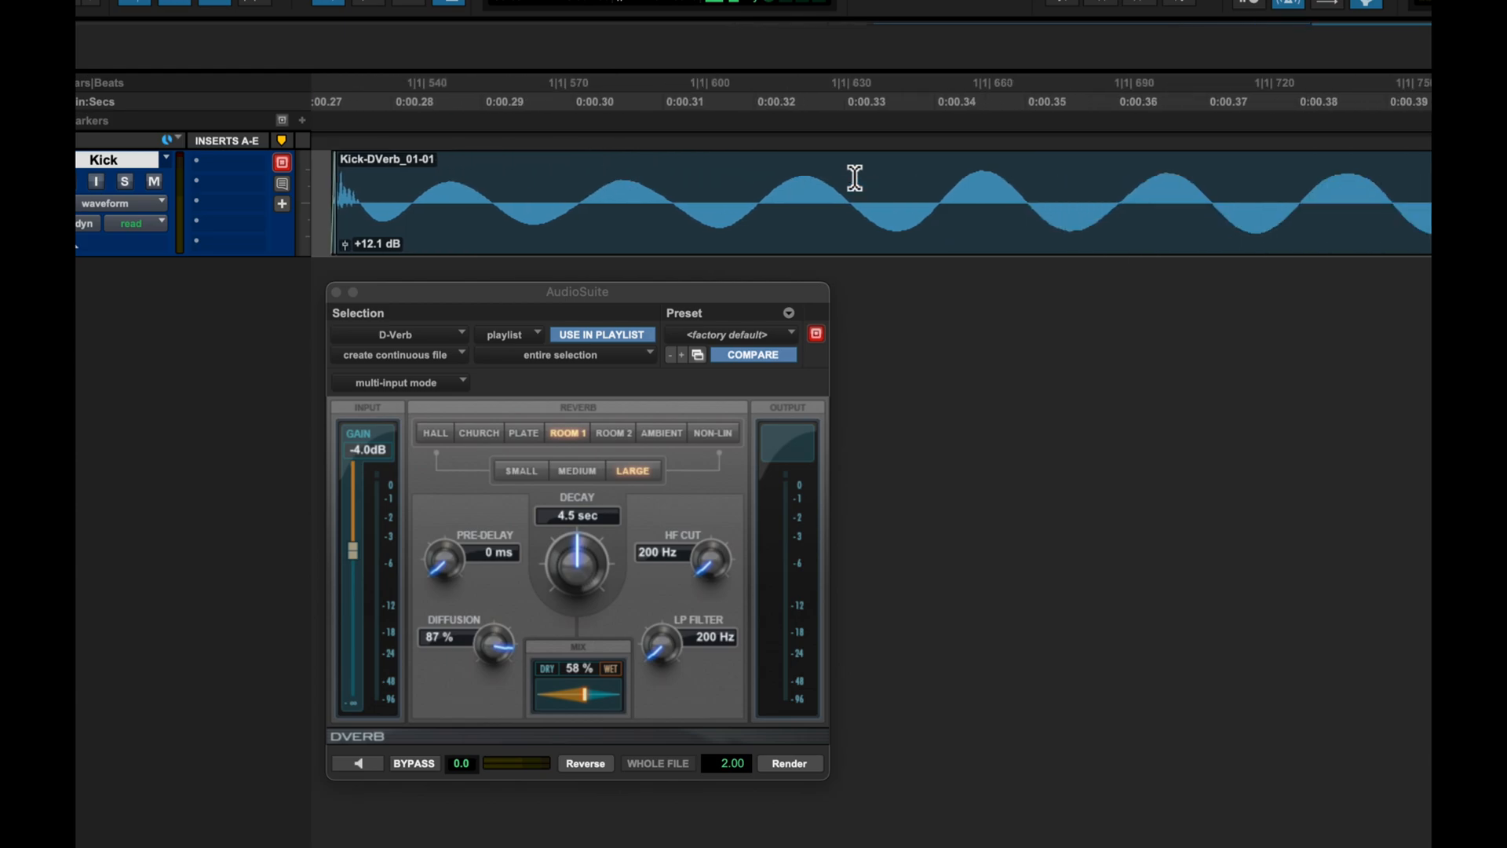
scroll(854, 177, "right", 2)
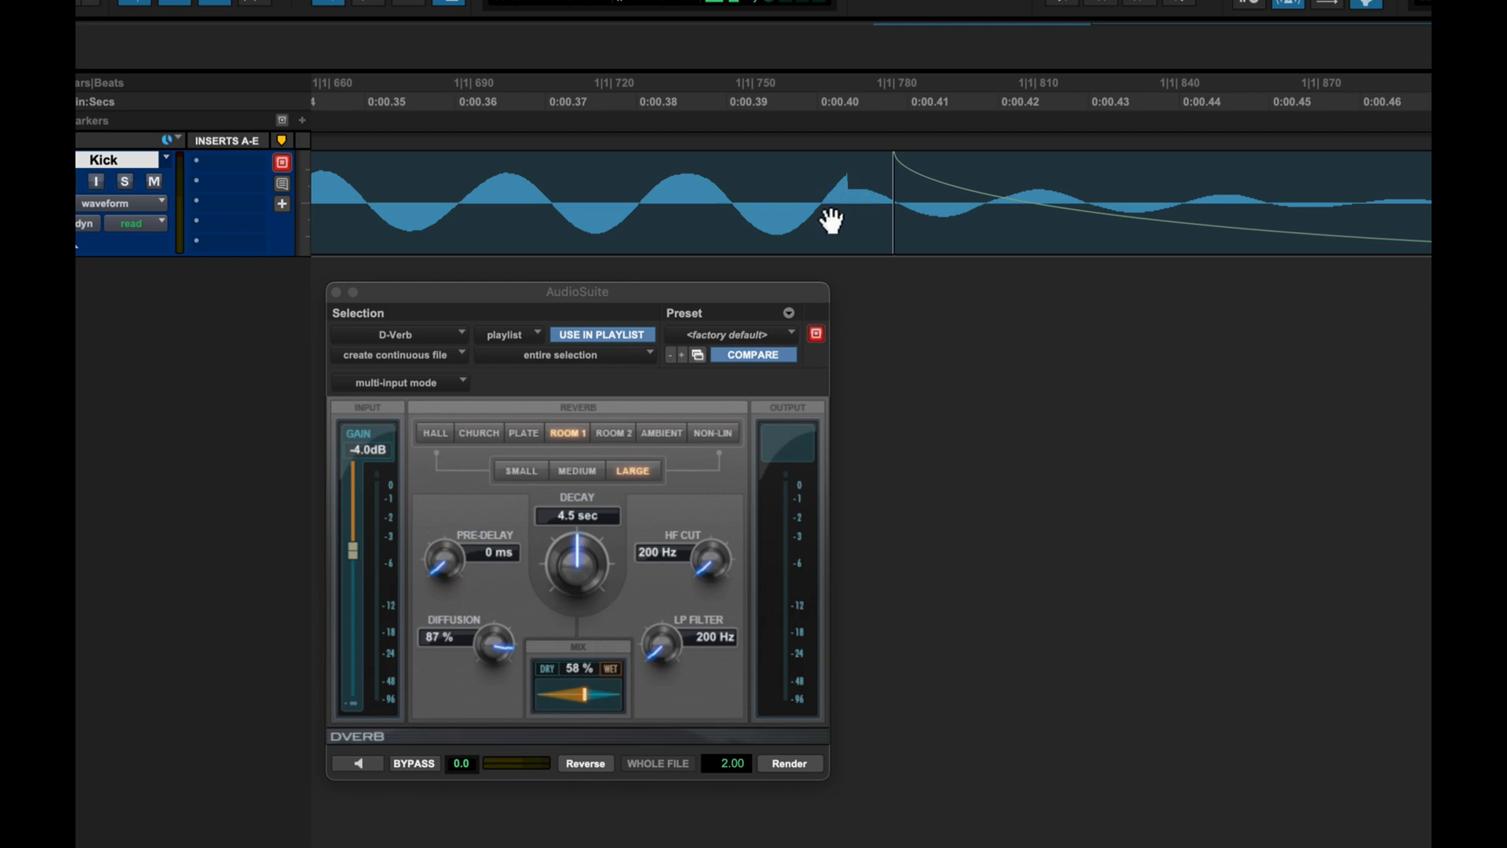
left_click(849, 193)
key("t")
key("t")
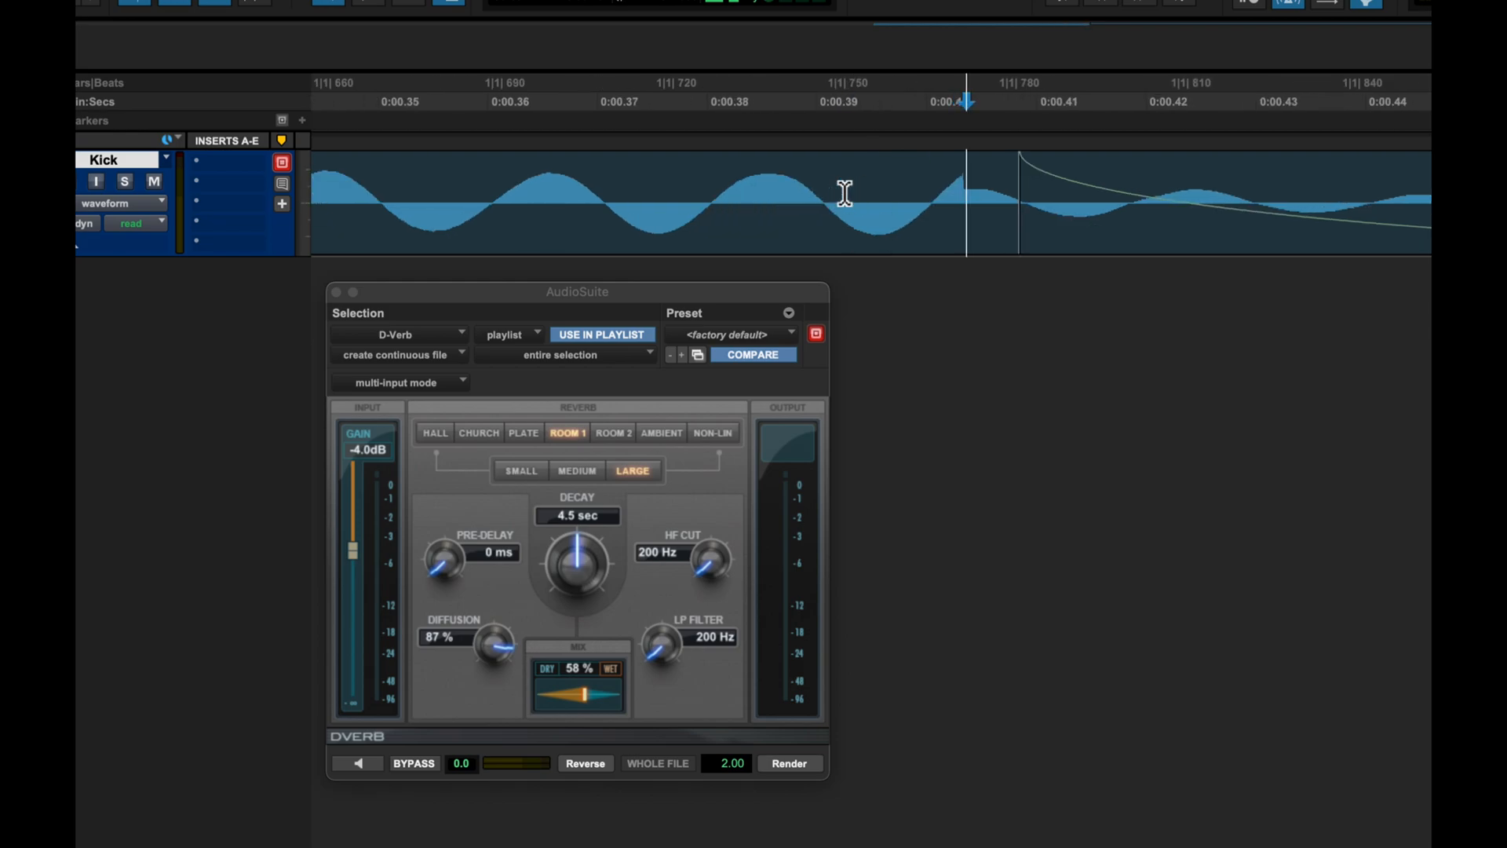
key("t")
key("t")
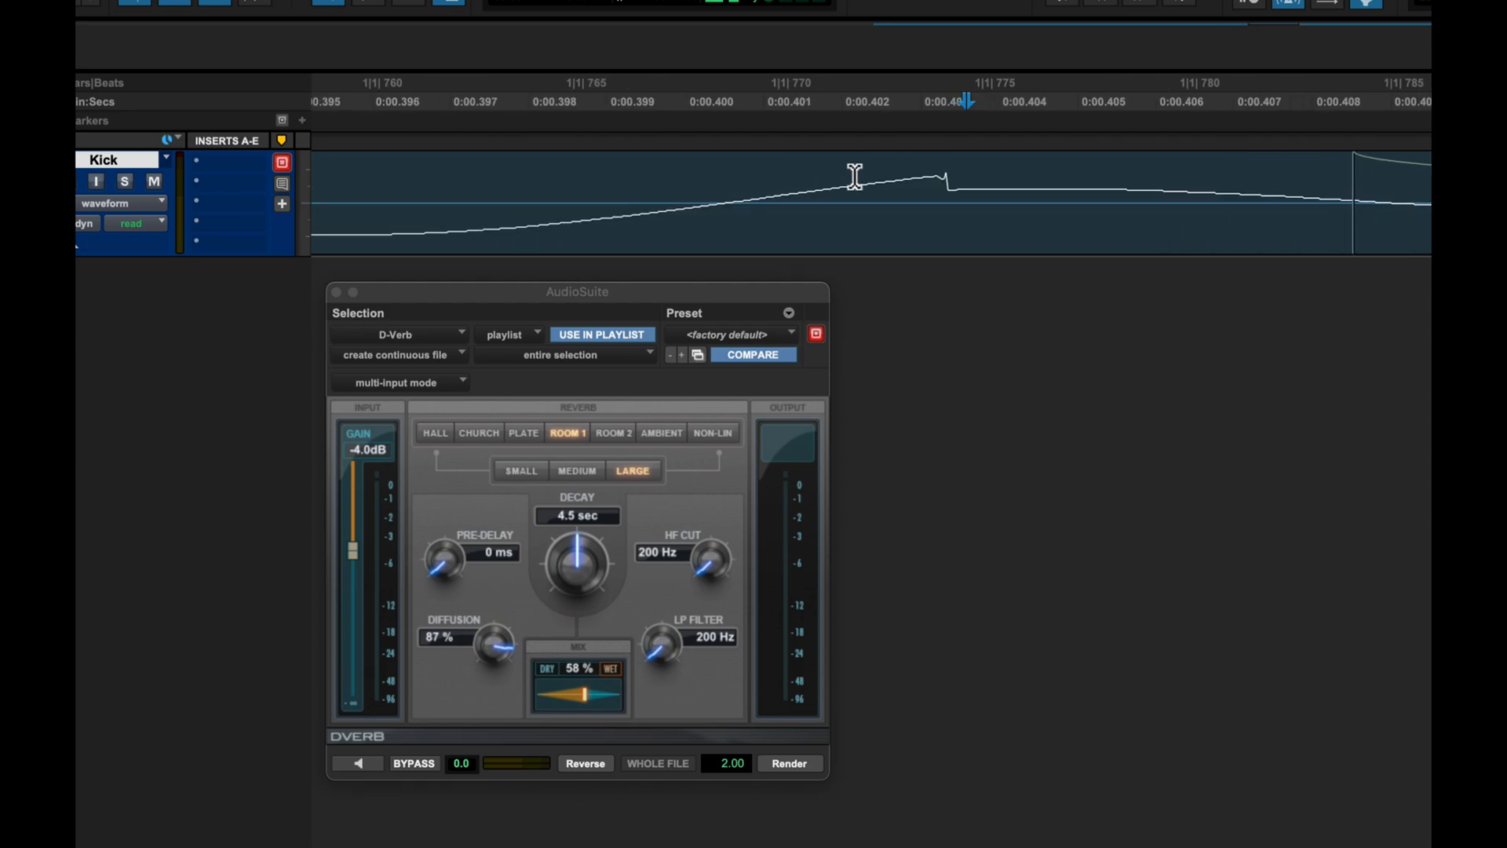
scroll(847, 182, "up", 1)
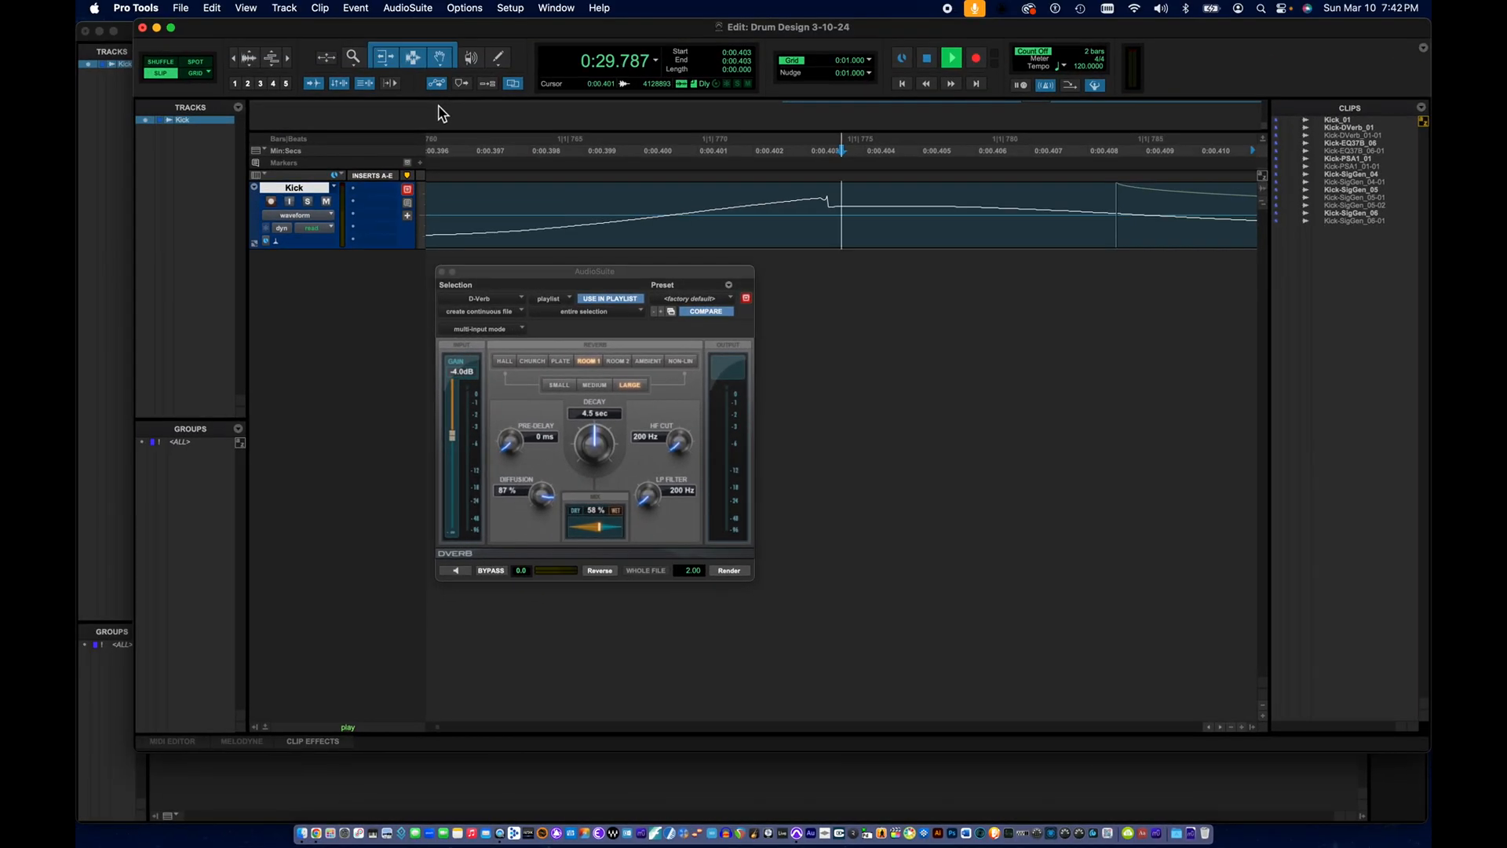
- Redraw the abrupt waveform jump around 0:00.403 with the Pencil tool as a smooth downward curve
left_click(500, 60)
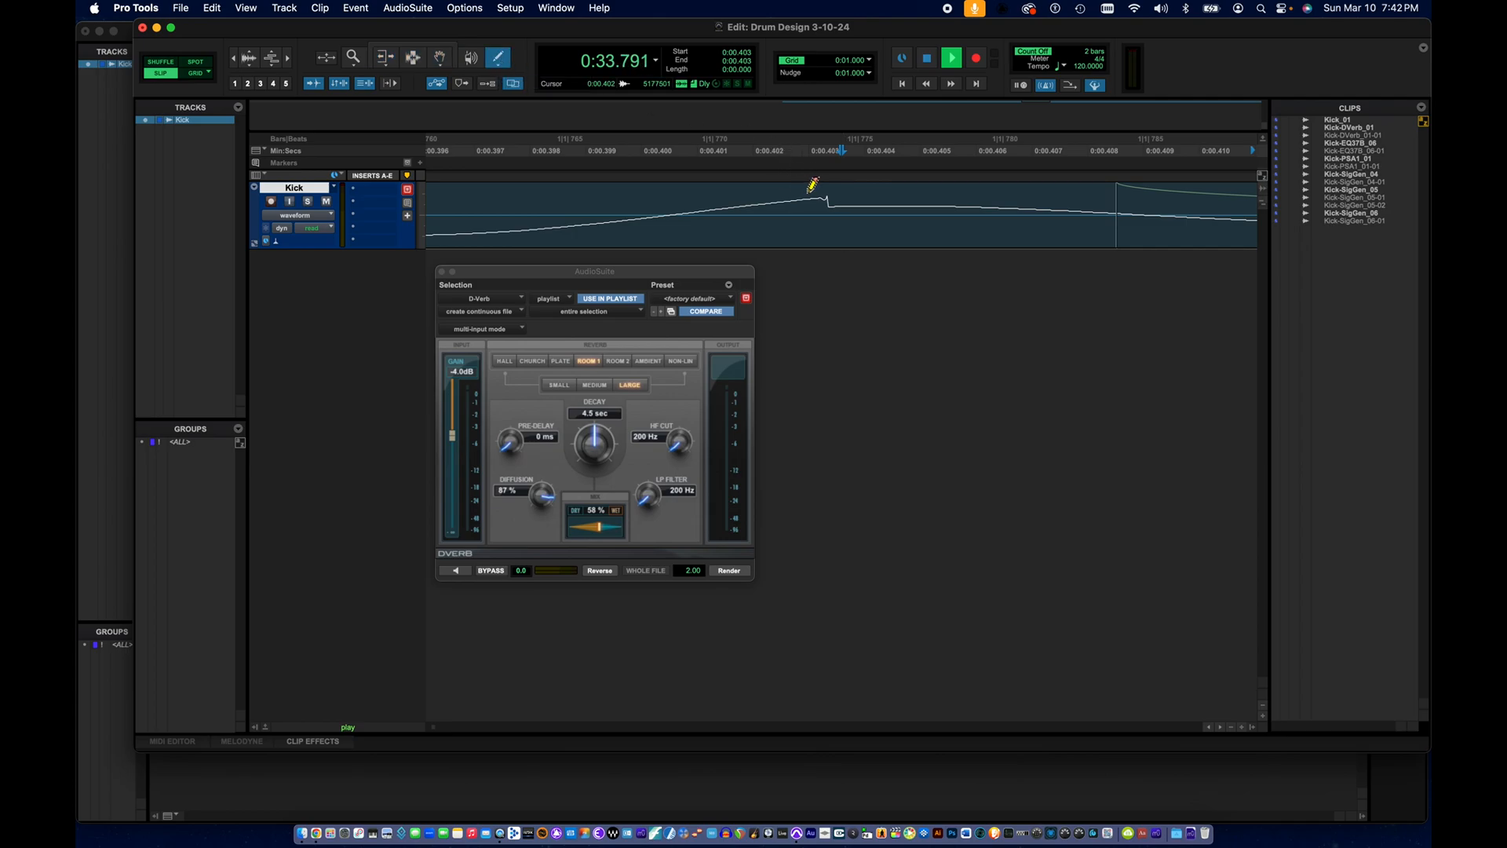
key("super+bracketright")
key("super+bracketright")
key("super+bracketright")
key("super+bracketright")
key("super+bracketright")
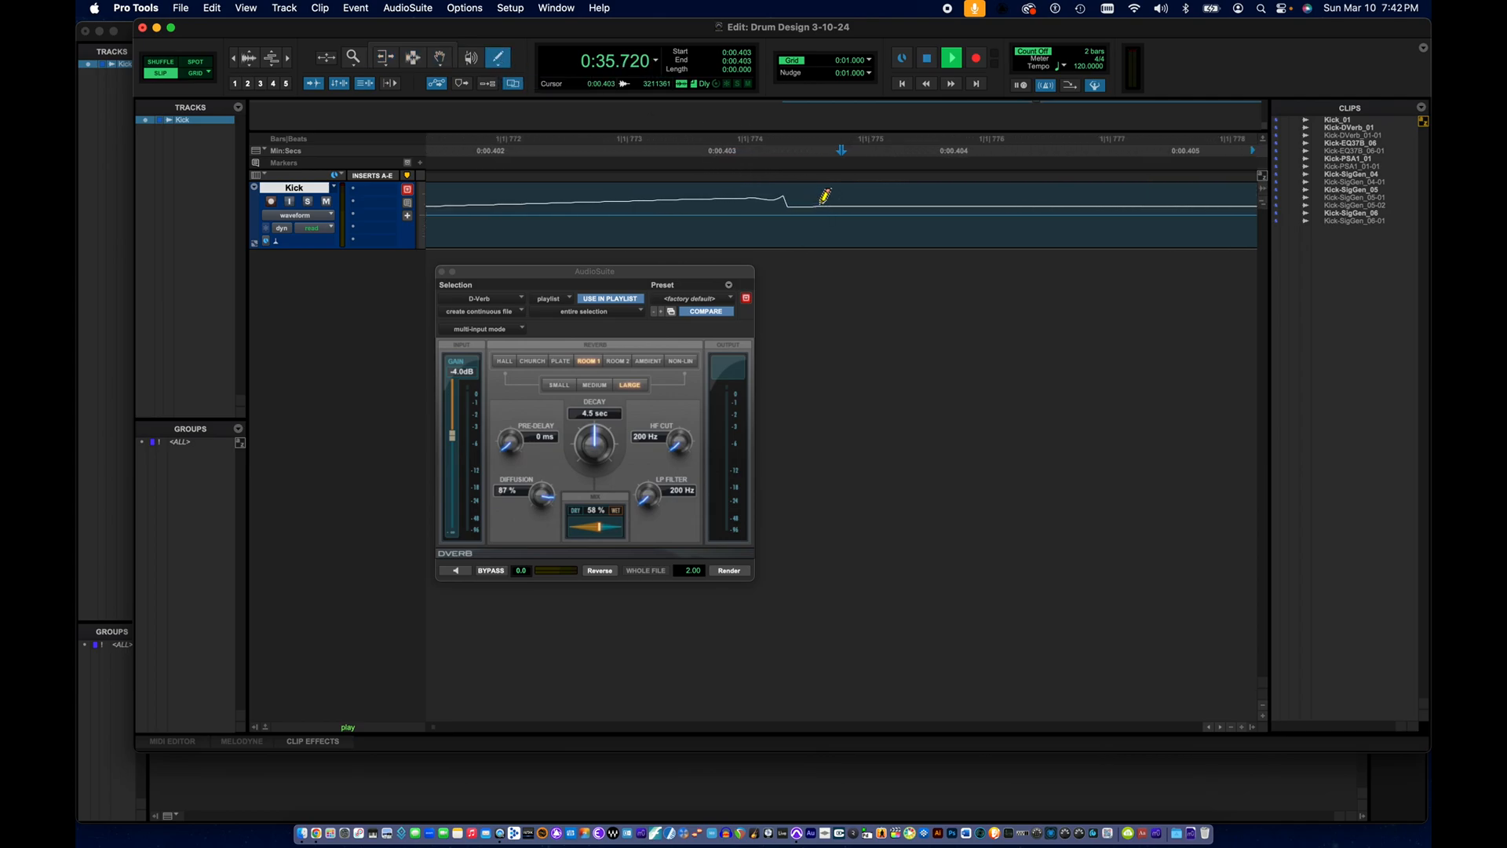
key("super+bracketleft")
key("super+bracketleft")
key("super+bracketleft")
key("super+bracketleft")
key("super+bracketleft")
key("super+bracketleft")
key("super+bracketleft")
scroll(920, 208, "down", 3)
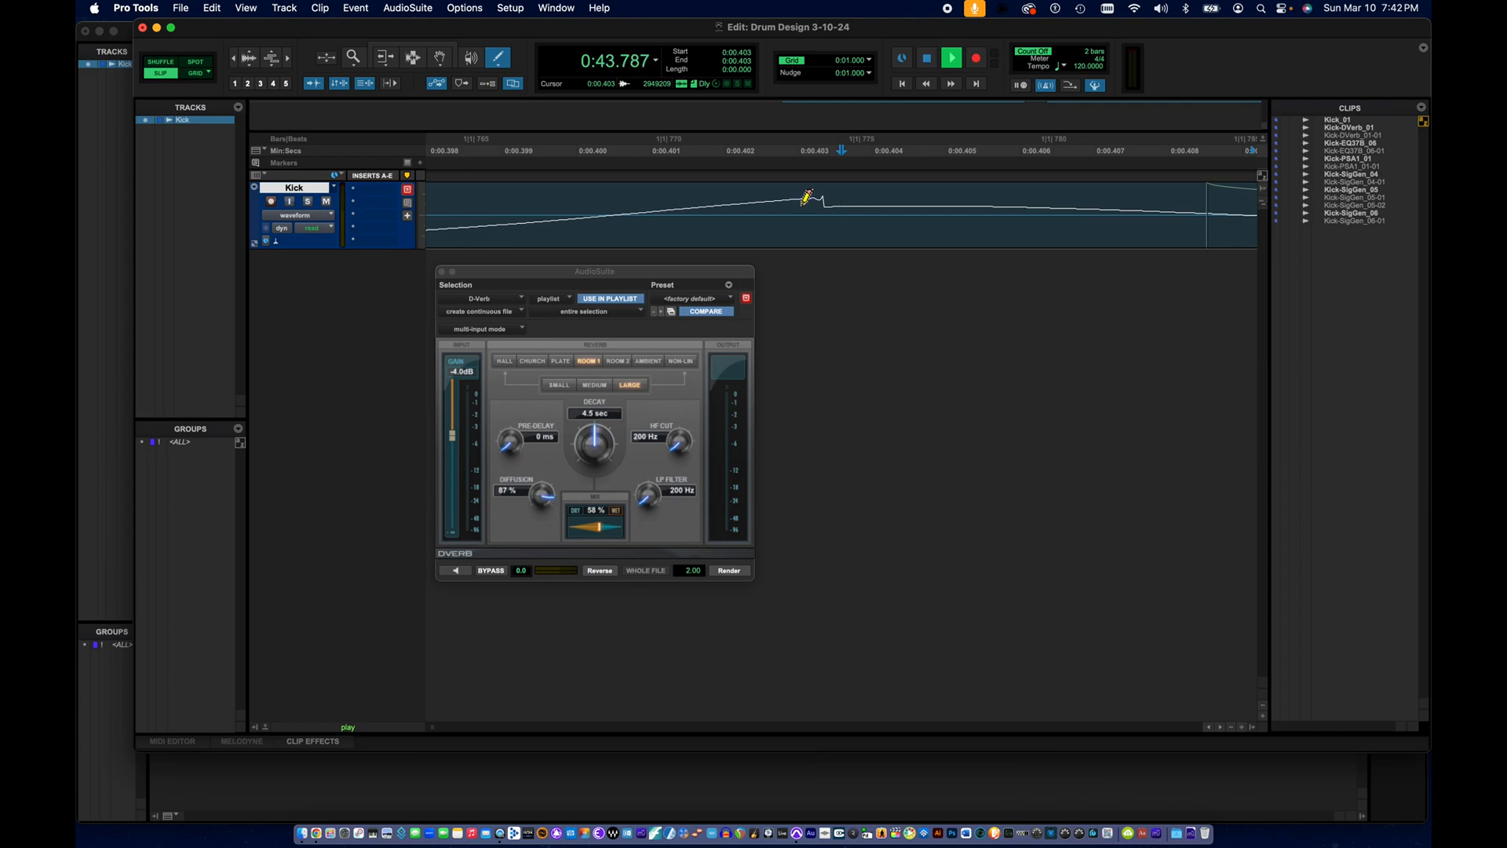
left_click_drag(803, 200, 925, 202)
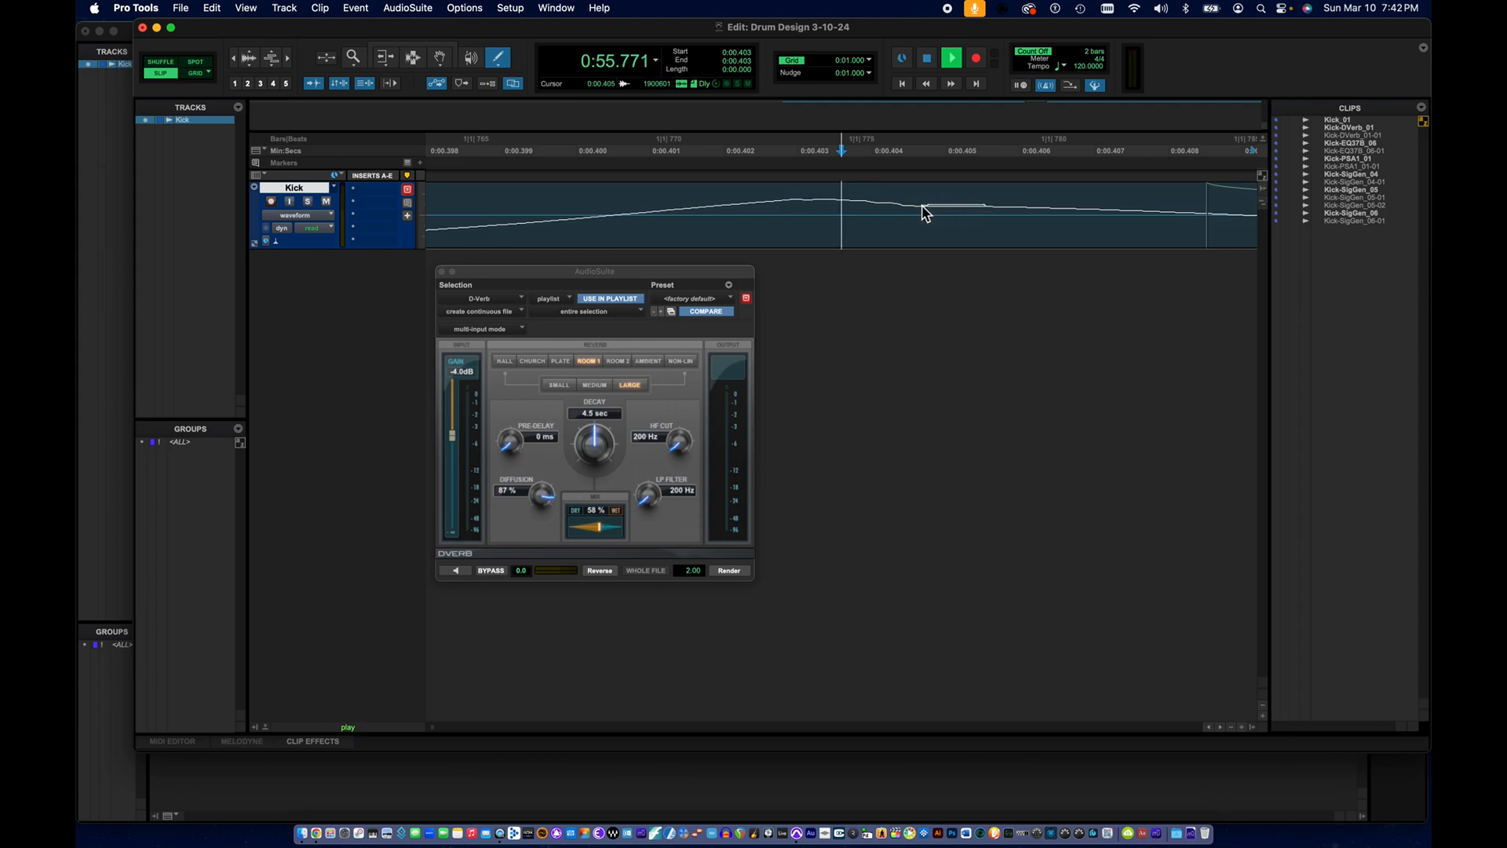
left_click_drag(901, 206, 865, 203)
- Switch back to the Smart Tool and play back the repaired kick clip from just before its start
scroll(804, 252, "down", 8)
scroll(804, 259, "down", 6)
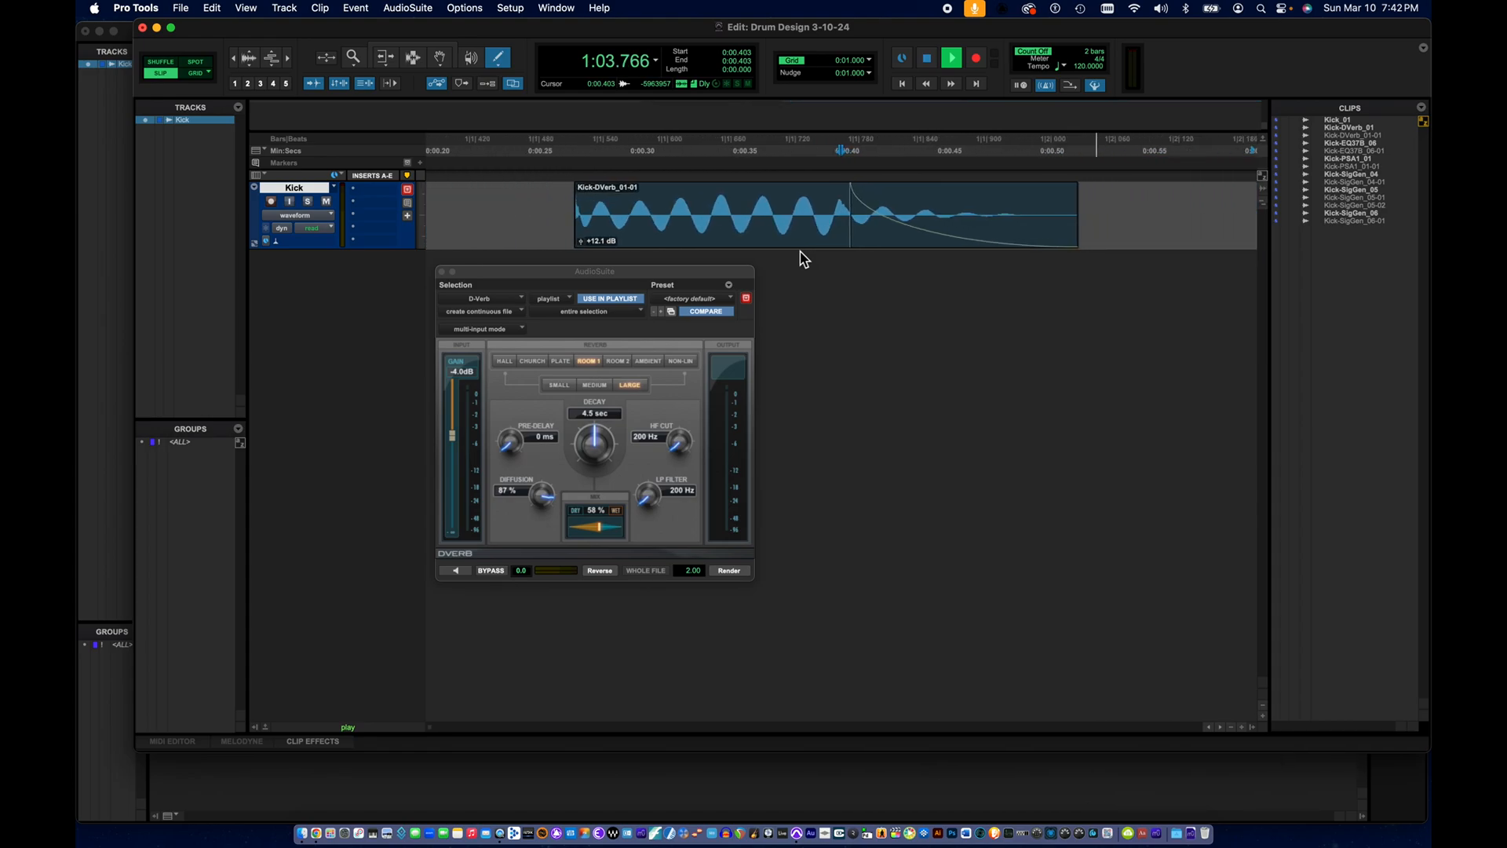
scroll(804, 259, "down", 4)
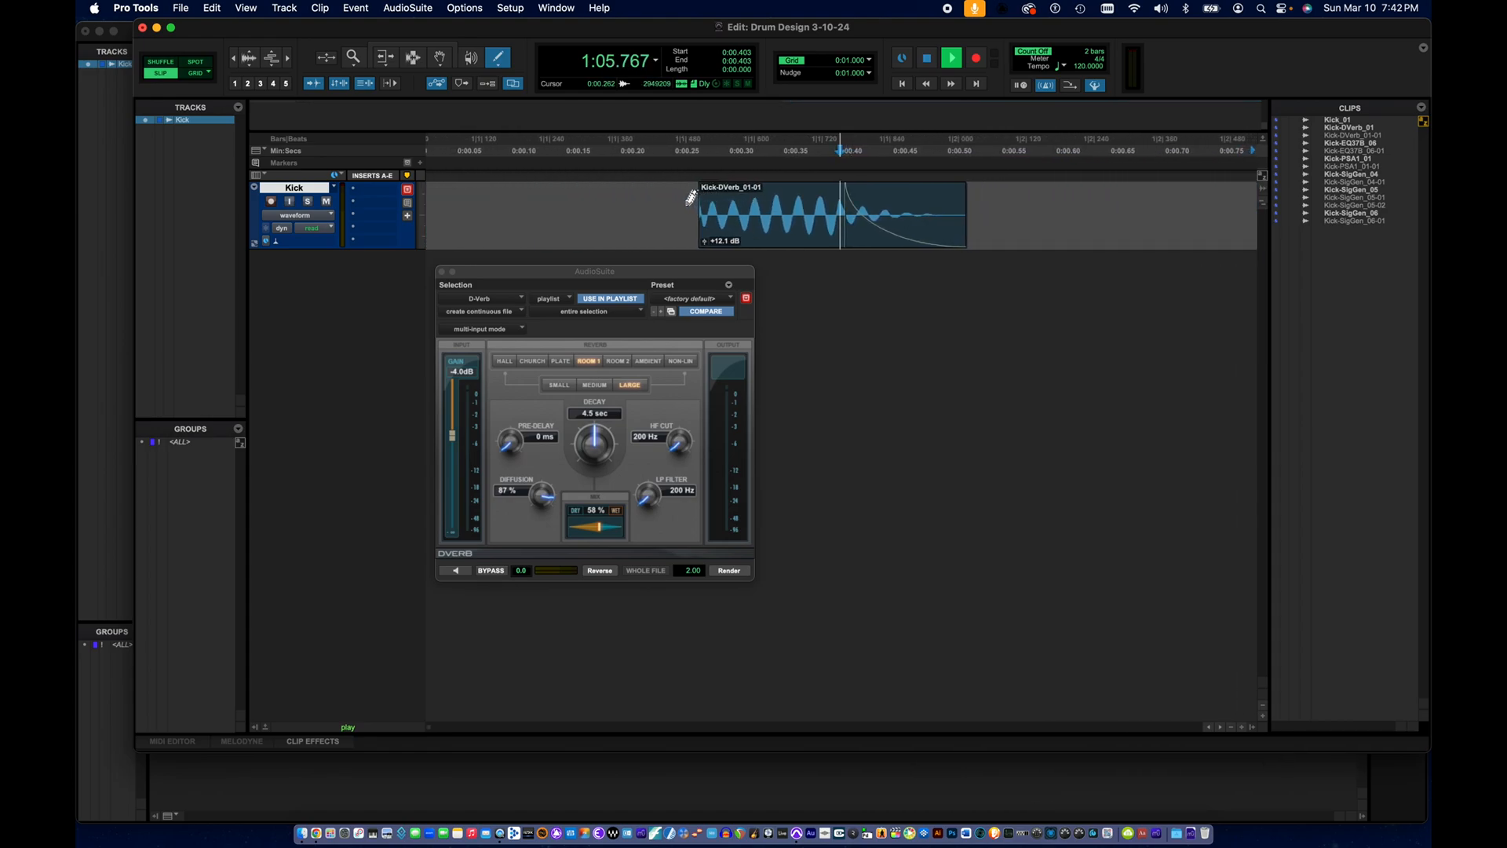
left_click(413, 44)
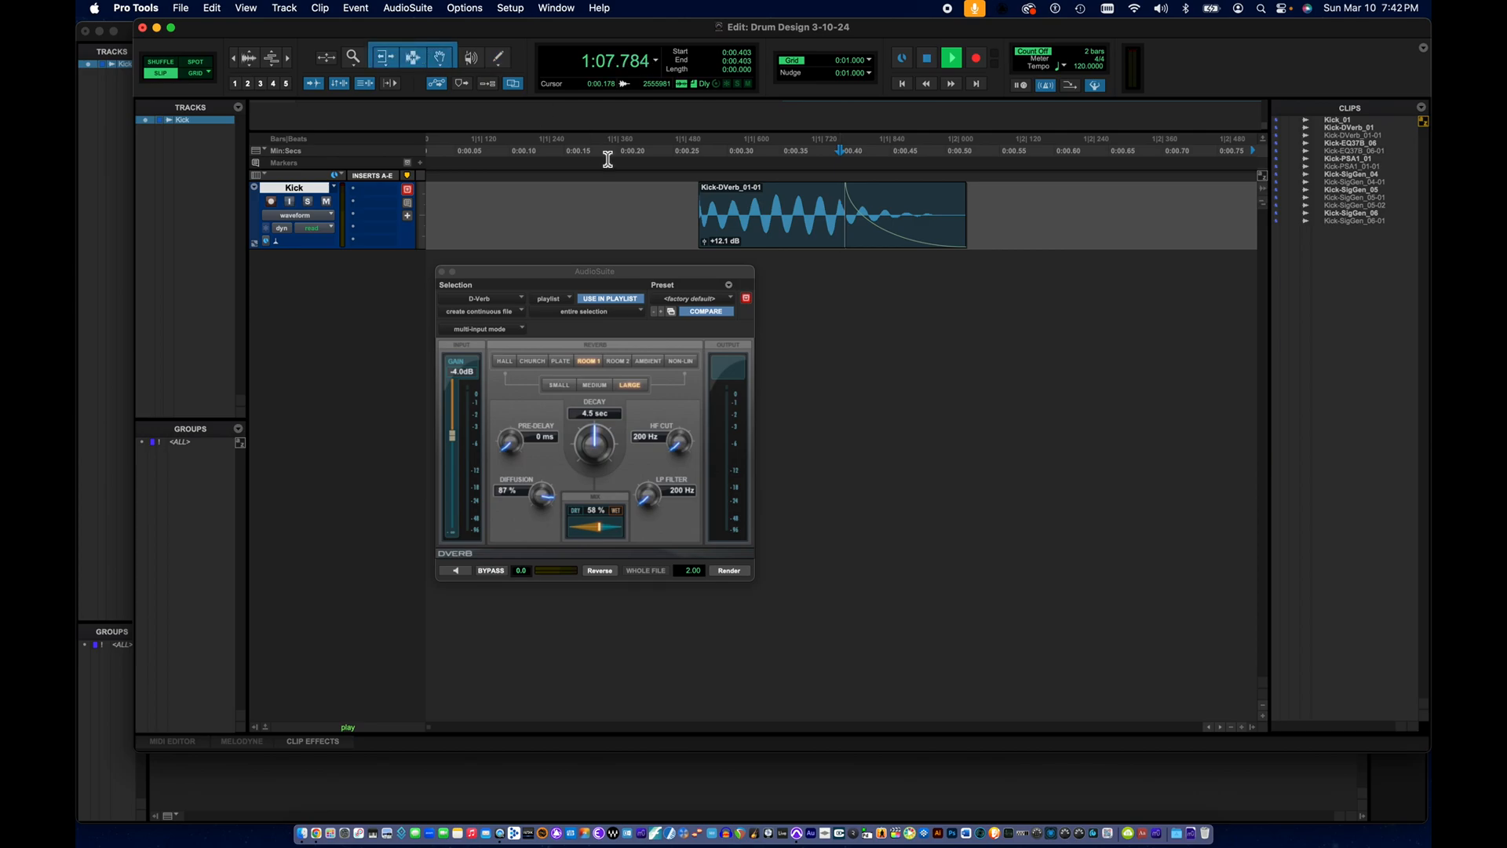
left_click(691, 203)
key("space")
key("space")
key("space")
key("space")
- Consolidate the whole kick clip, with its clip gain and fades, into a new audio clip
left_click(736, 239)
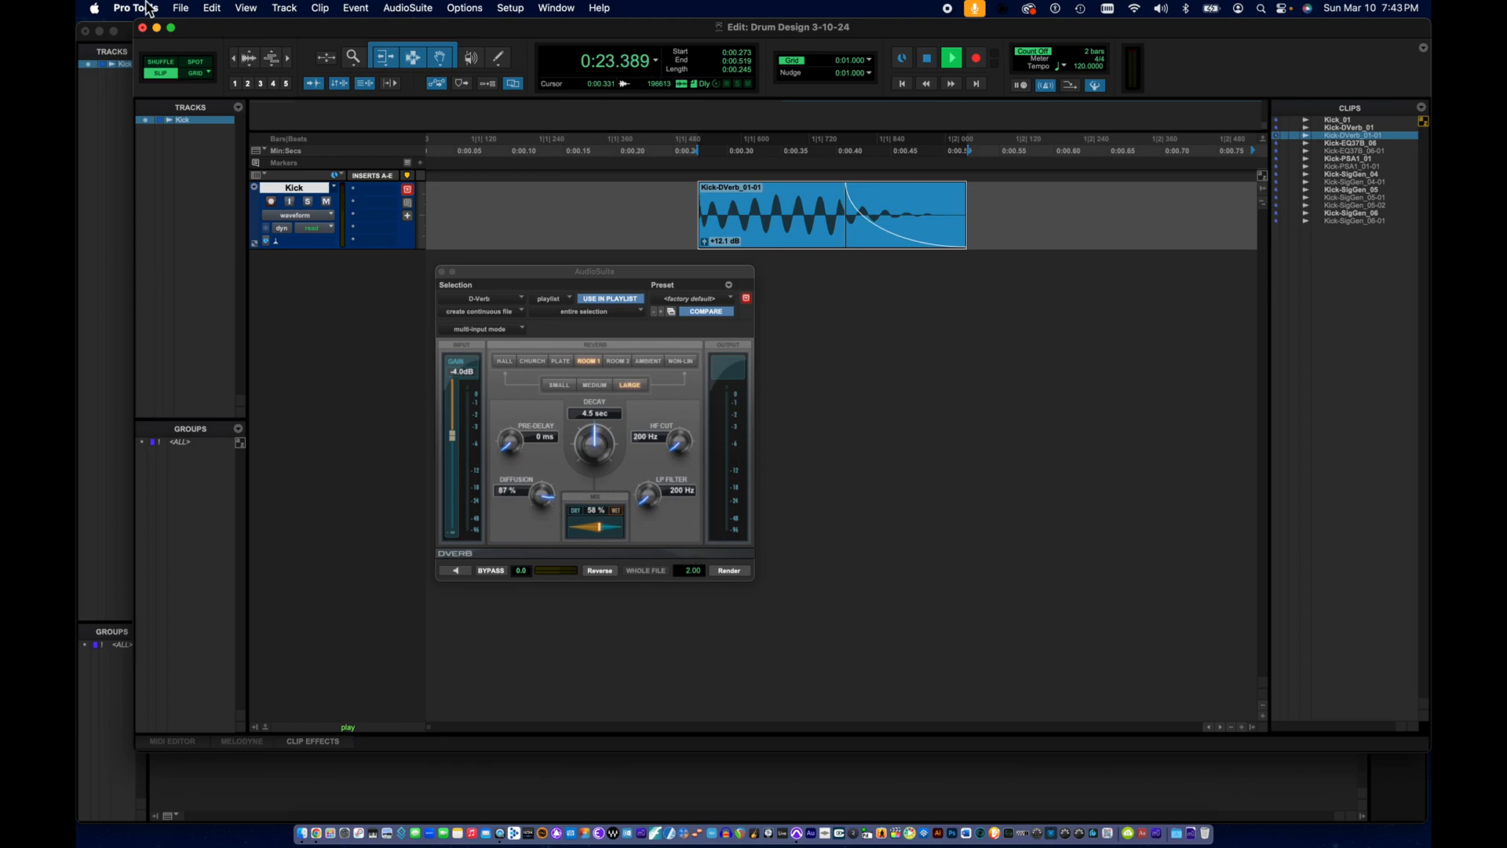
left_click(210, 8)
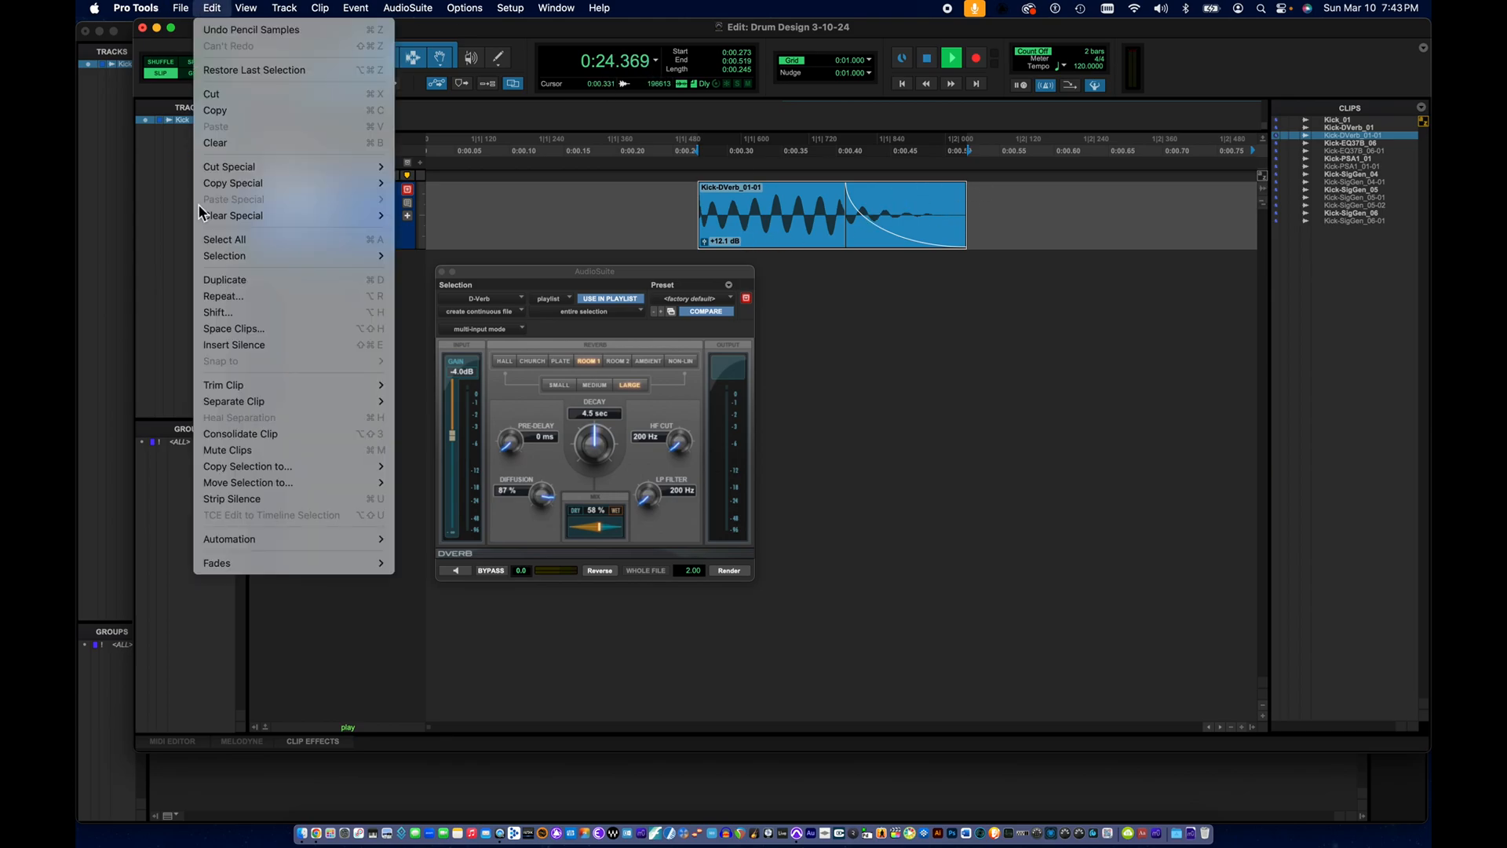
left_click(226, 435)
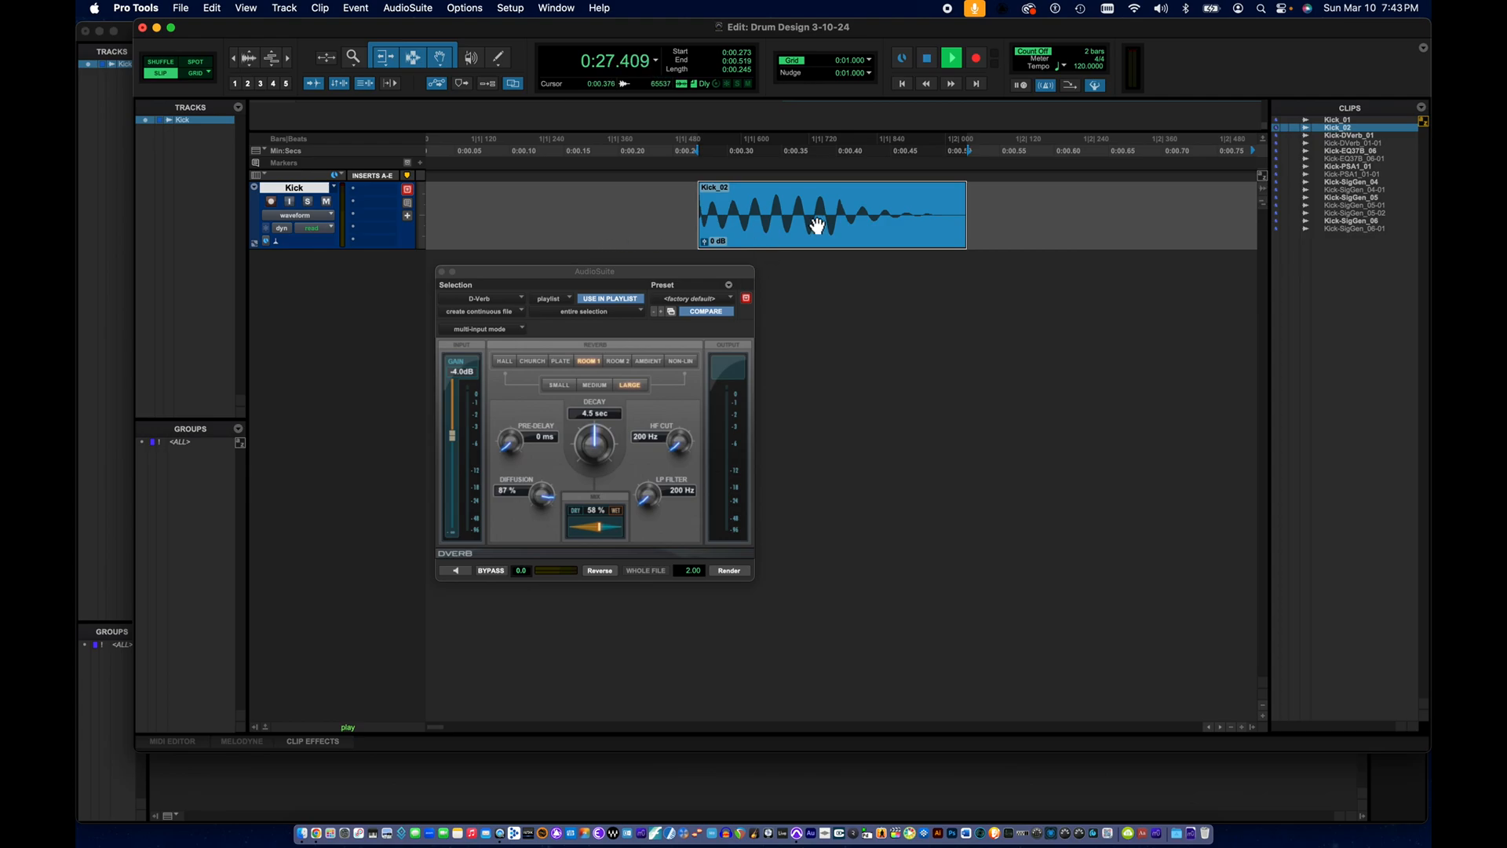
- Audition the consolidated kick clip and clear its selection
left_click(620, 236)
left_click(773, 236)
key("space")
key("space")
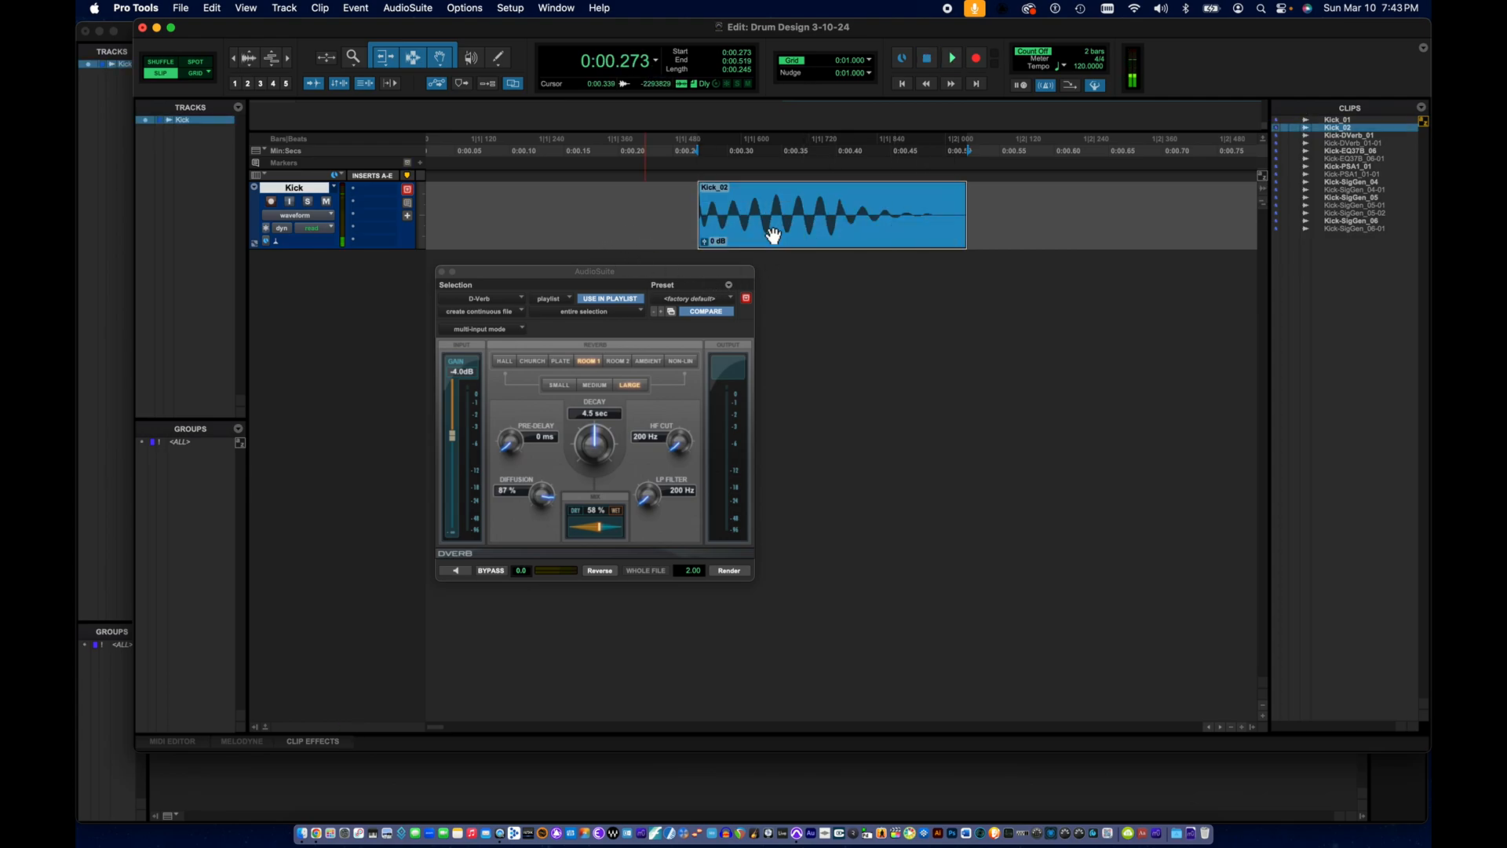
left_click(671, 226)
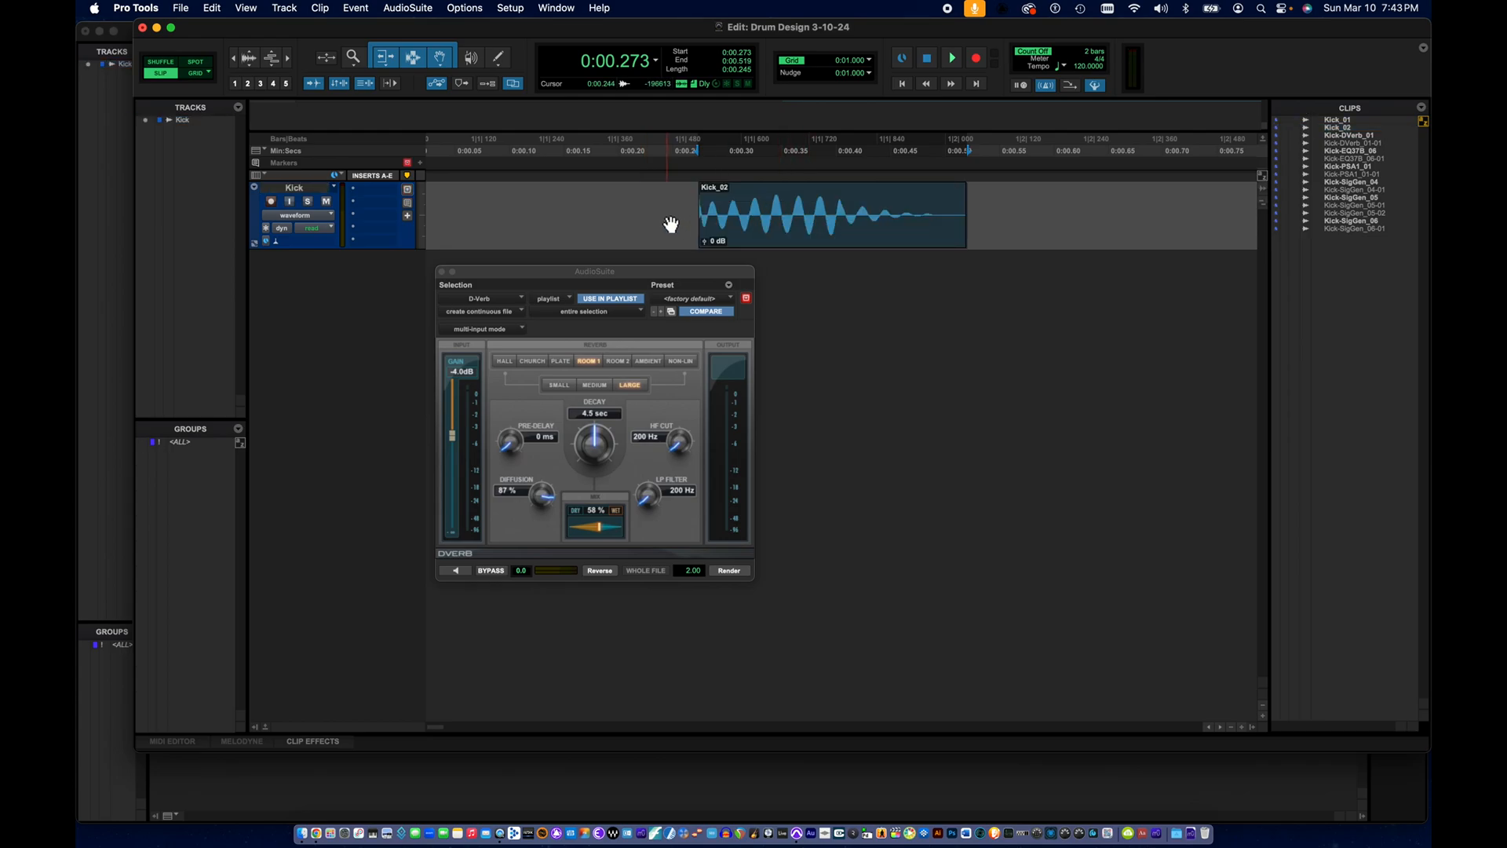
- Close the D-Verb window and create one new mono audio track named Snare
left_click(442, 272)
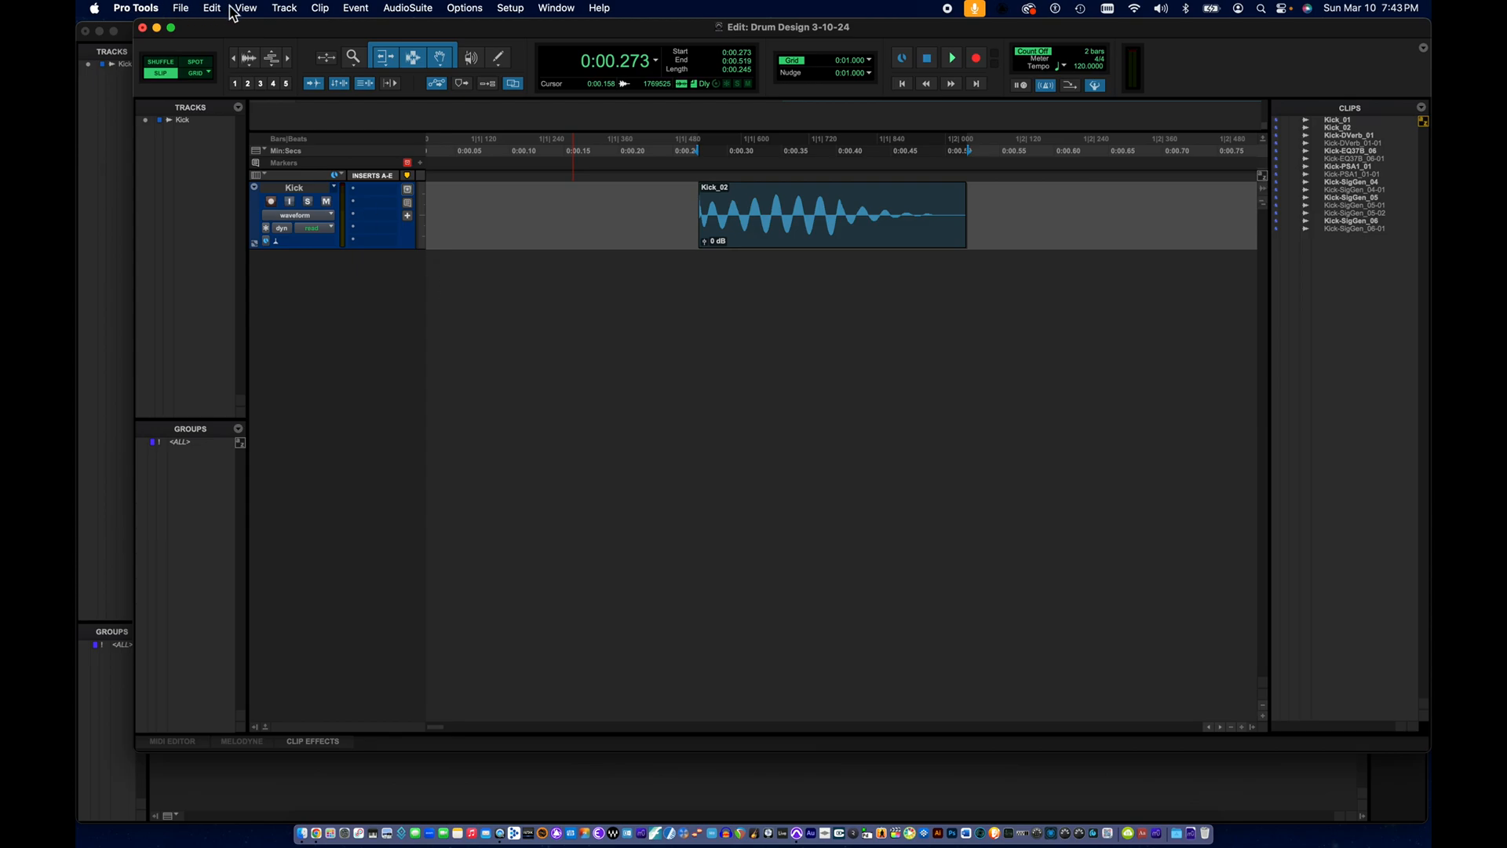
left_click(284, 8)
left_click(283, 33)
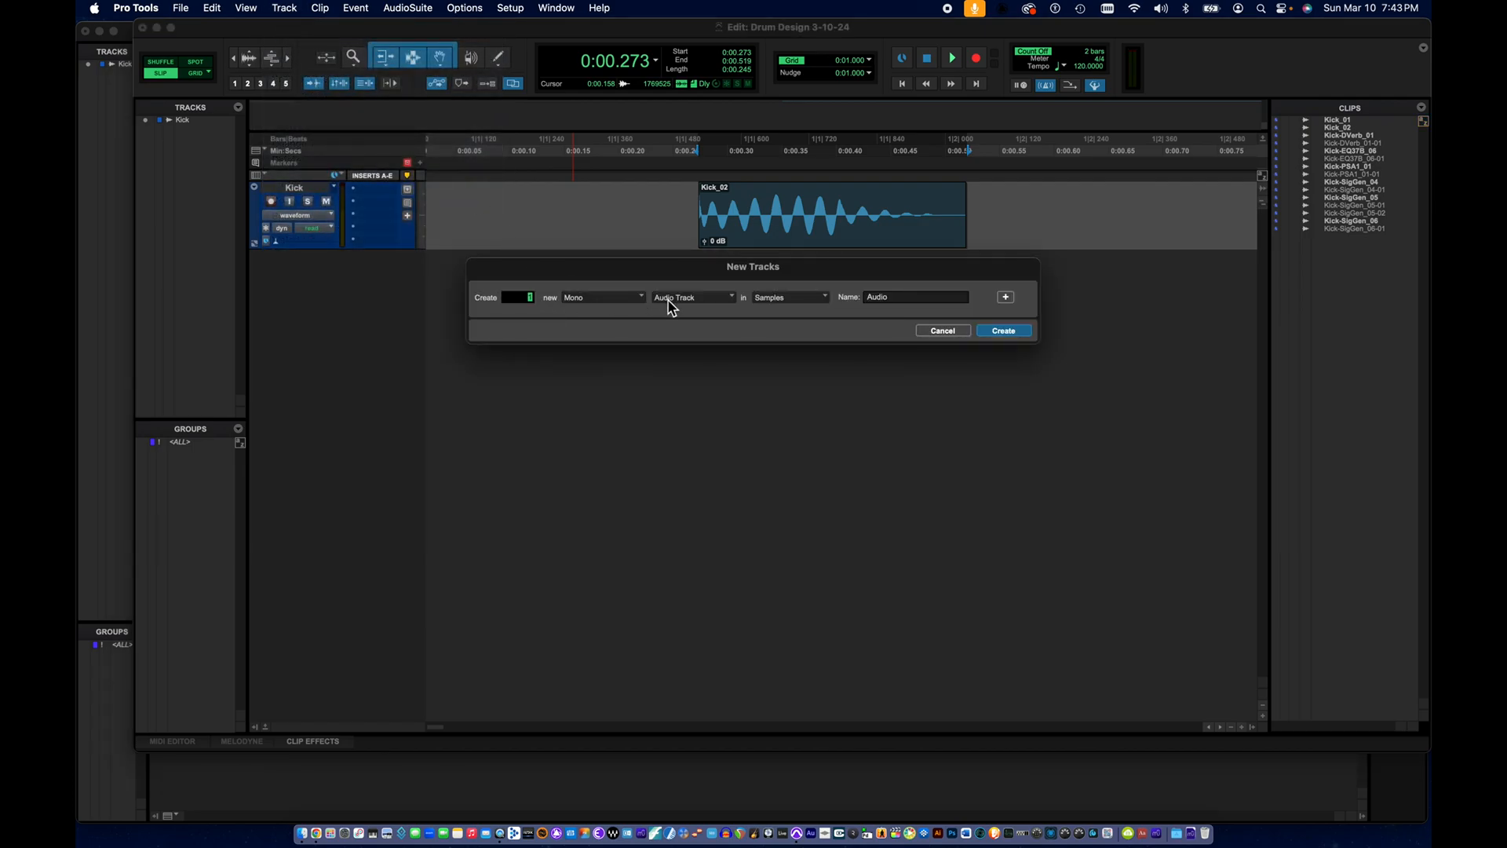
double_click(877, 298)
type("Snare")
left_click(1004, 331)
left_click(1007, 339)
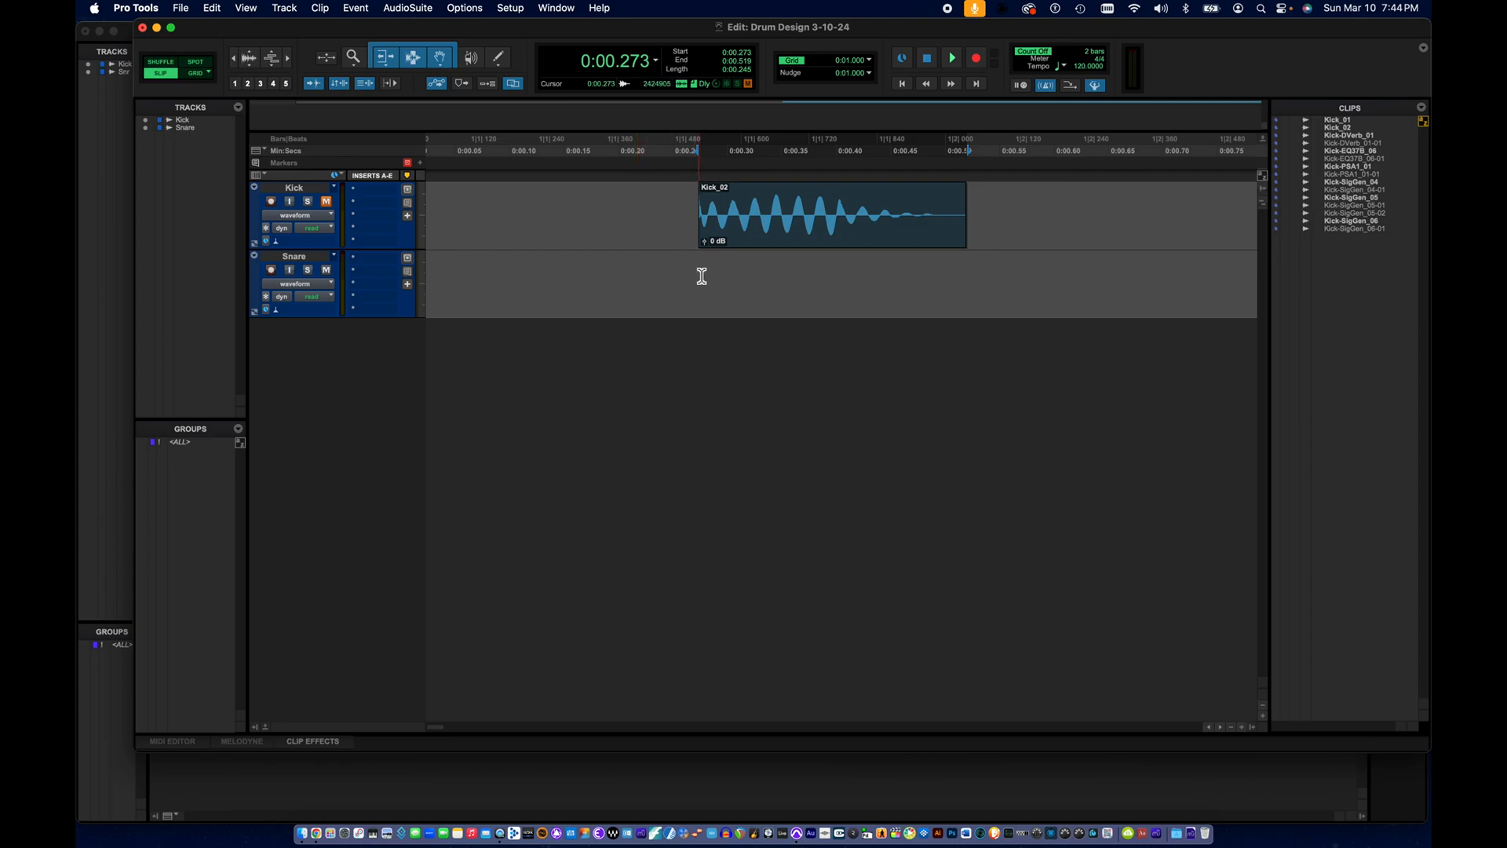
- Render white noise at -20.0 dB with Signal Generator on the Snare track beneath the kick's start, and extend the clip to about 0:00.517
left_click_drag(702, 276, 836, 284)
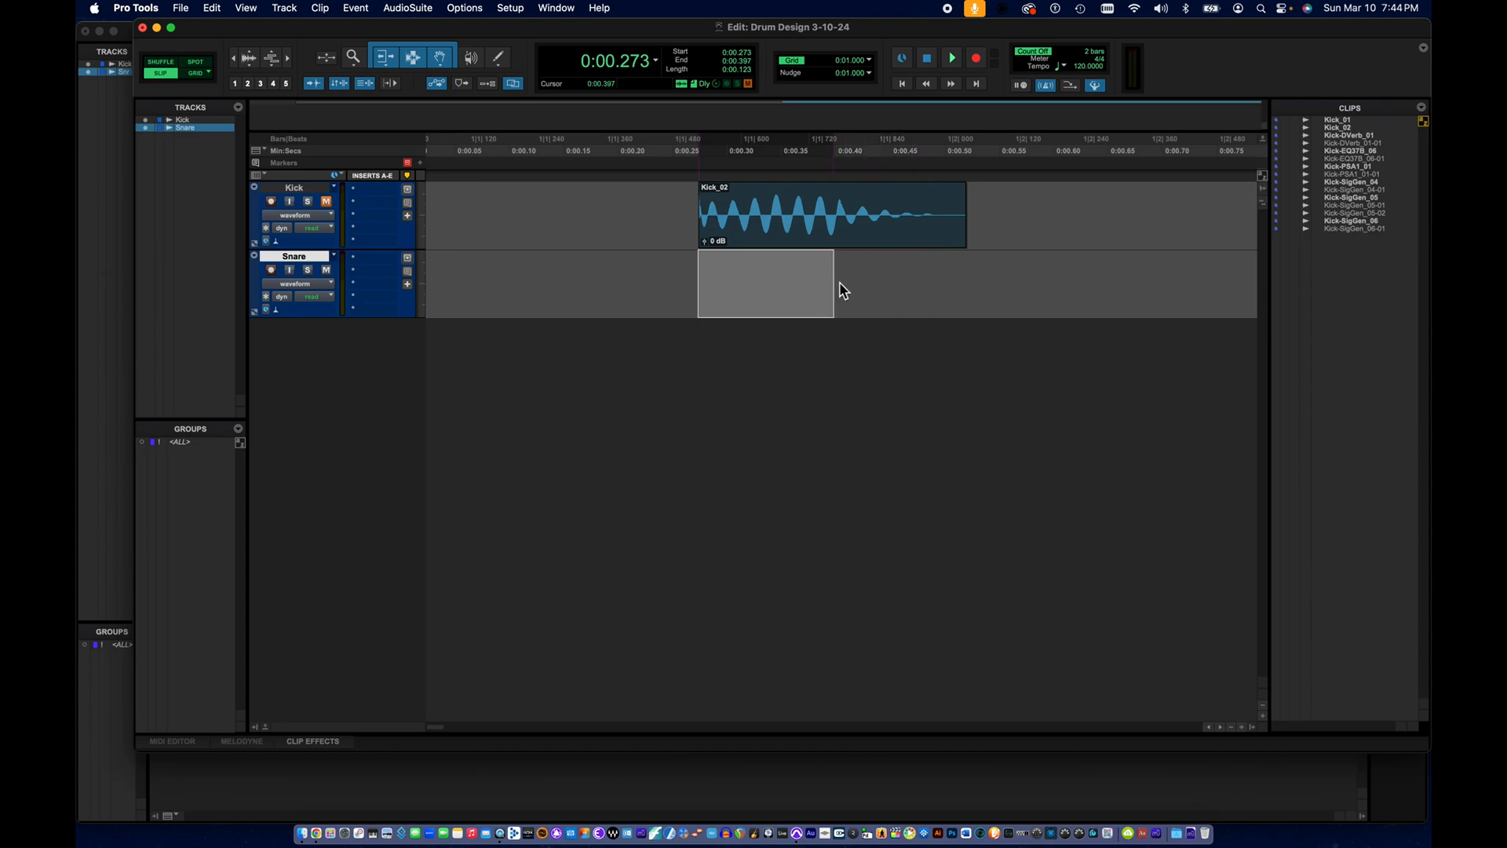
left_click(407, 8)
mouse_move(410, 232)
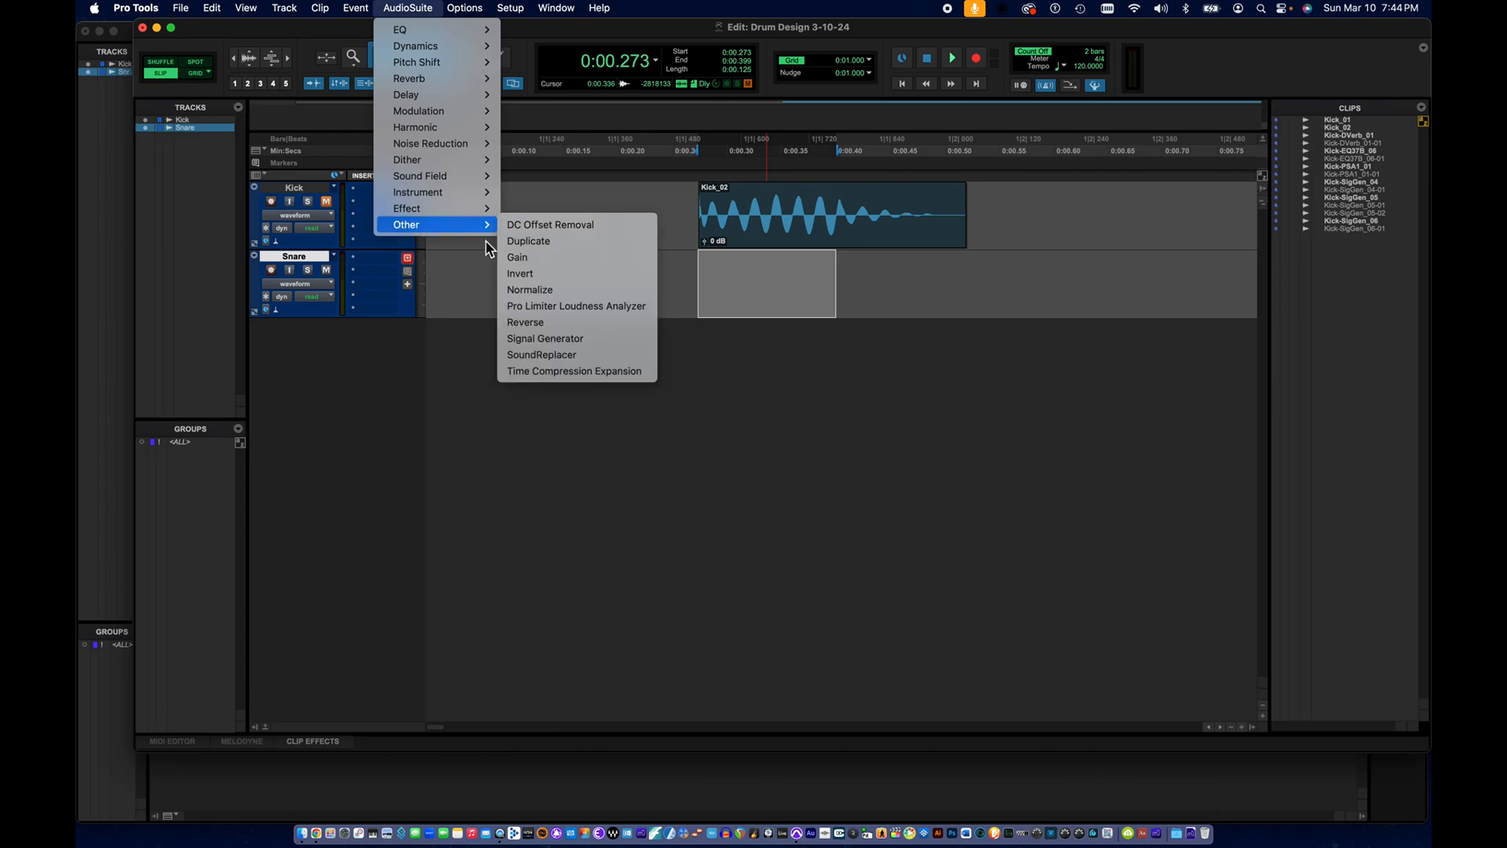
left_click(538, 337)
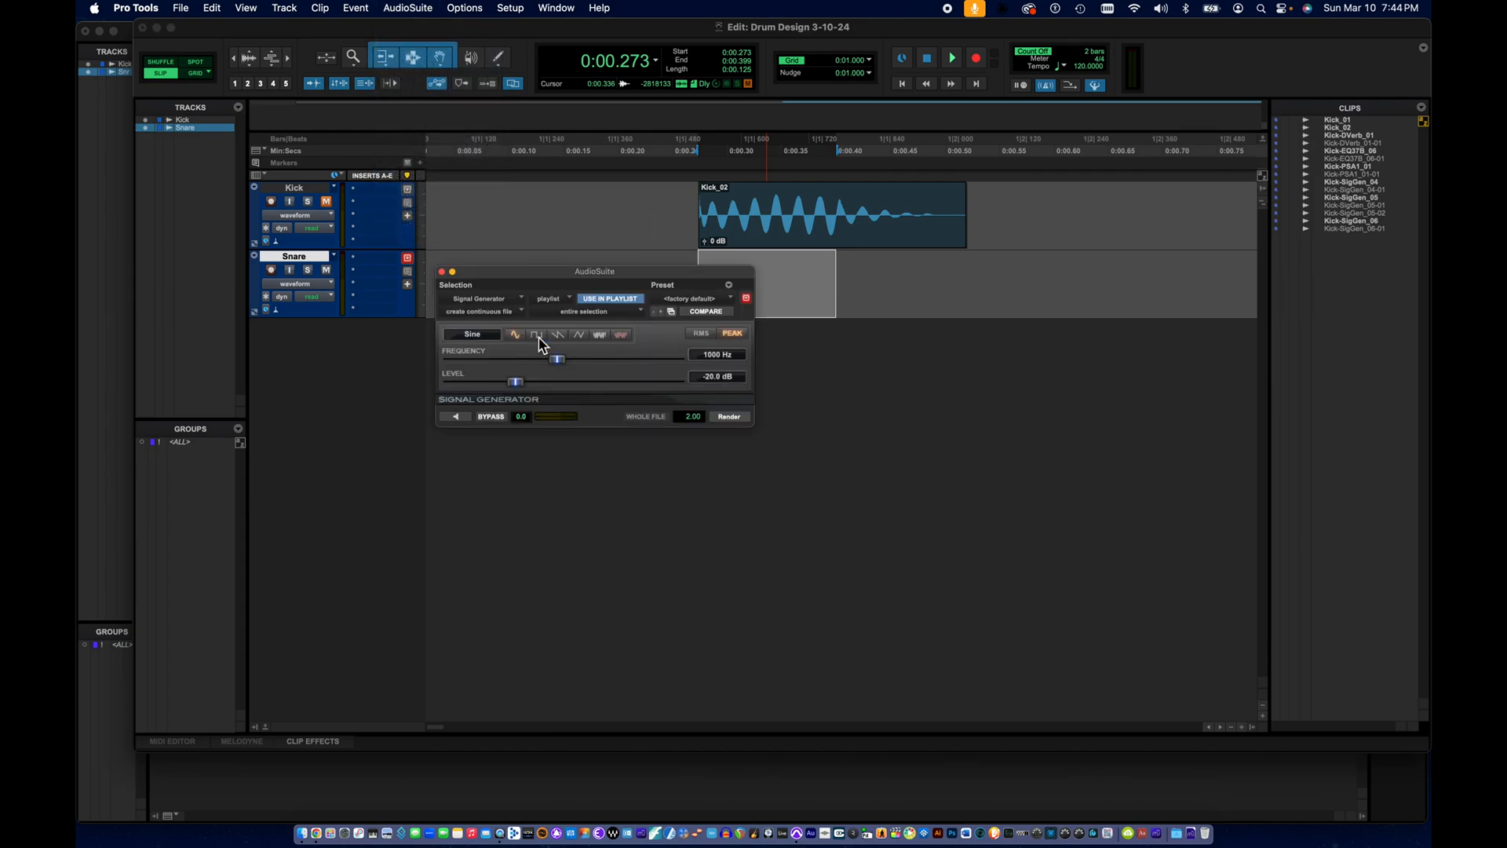
left_click(600, 335)
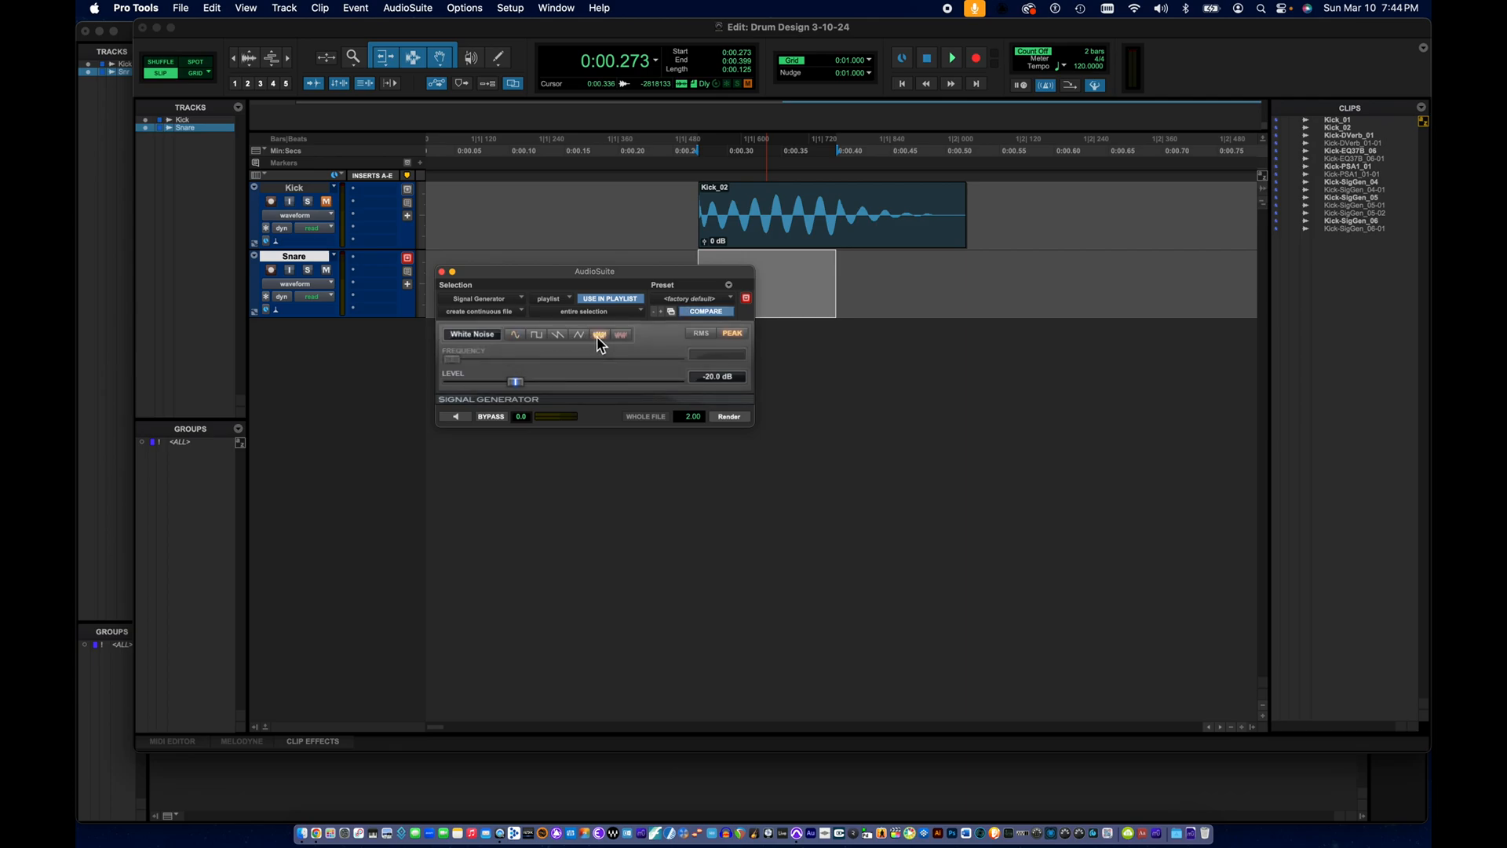
left_click(723, 420)
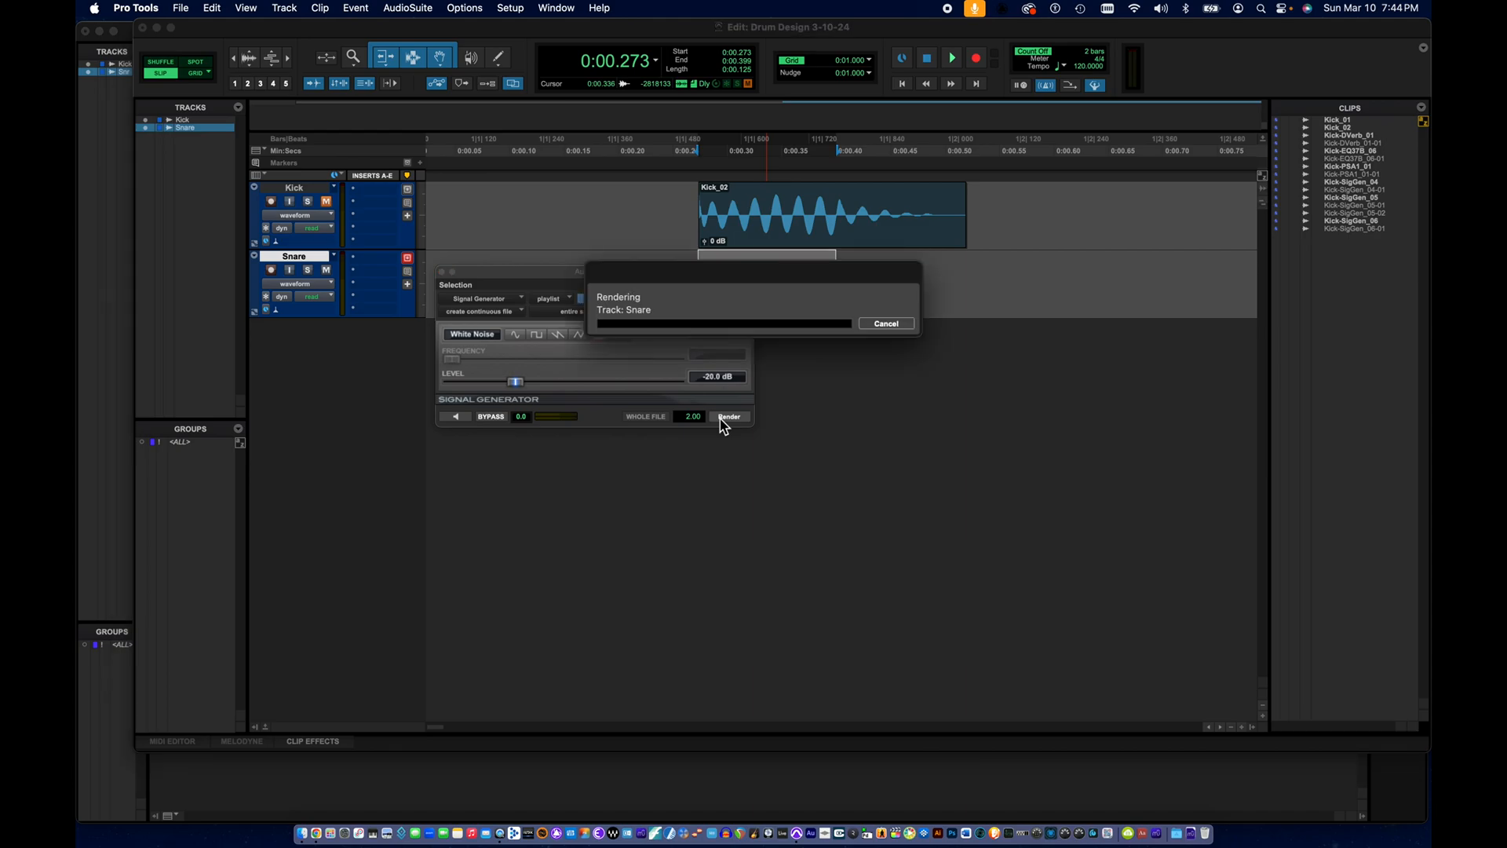
left_click(441, 272)
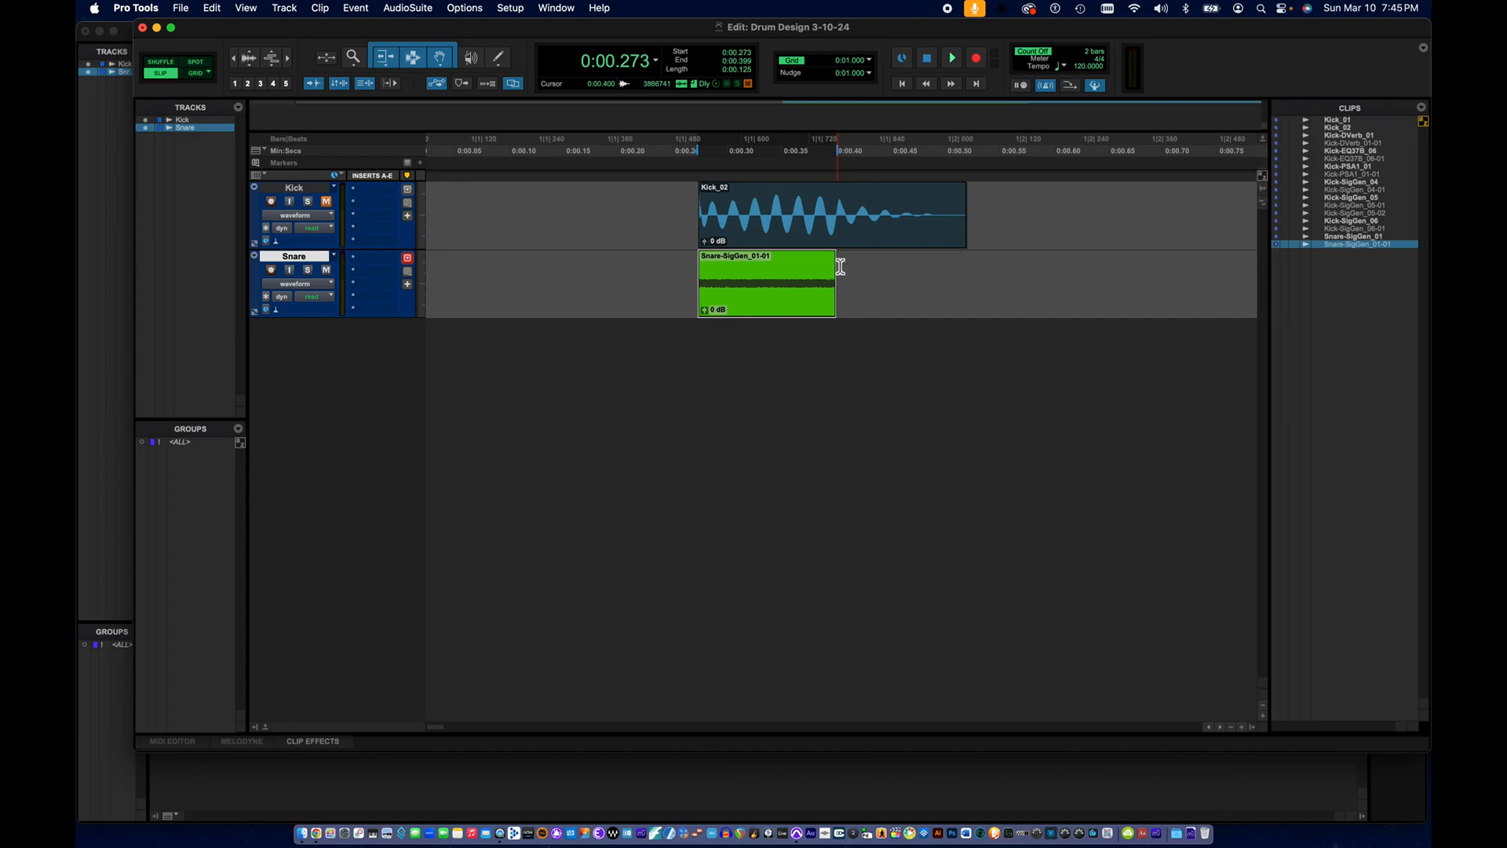
left_click_drag(836, 295, 965, 295)
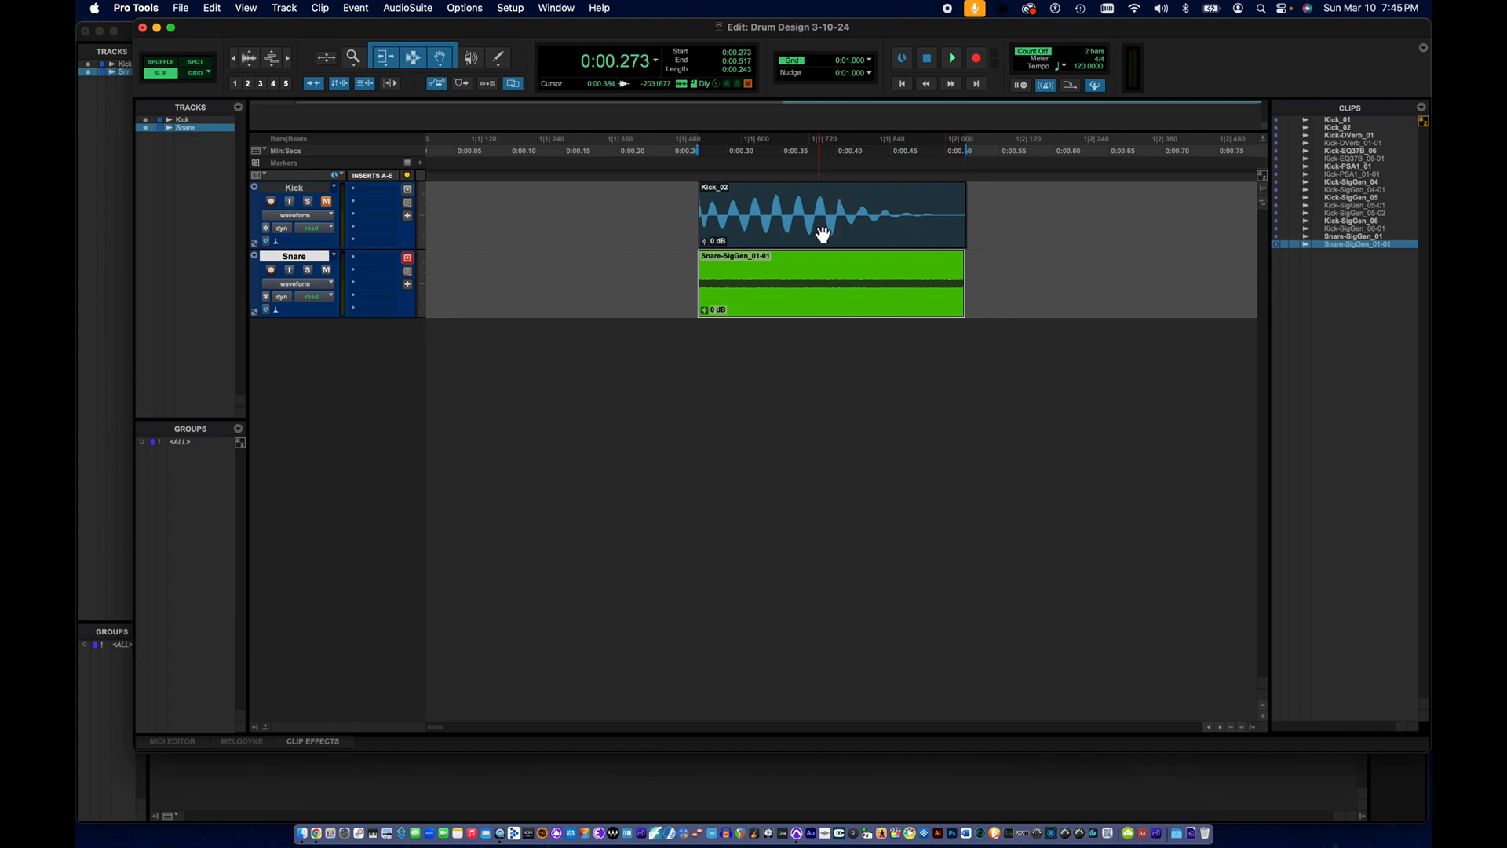
- Copy the consolidated kick clip onto the Snare track ahead of the noise clip, starting at about 0:00.014
scroll(823, 234, "left", 2)
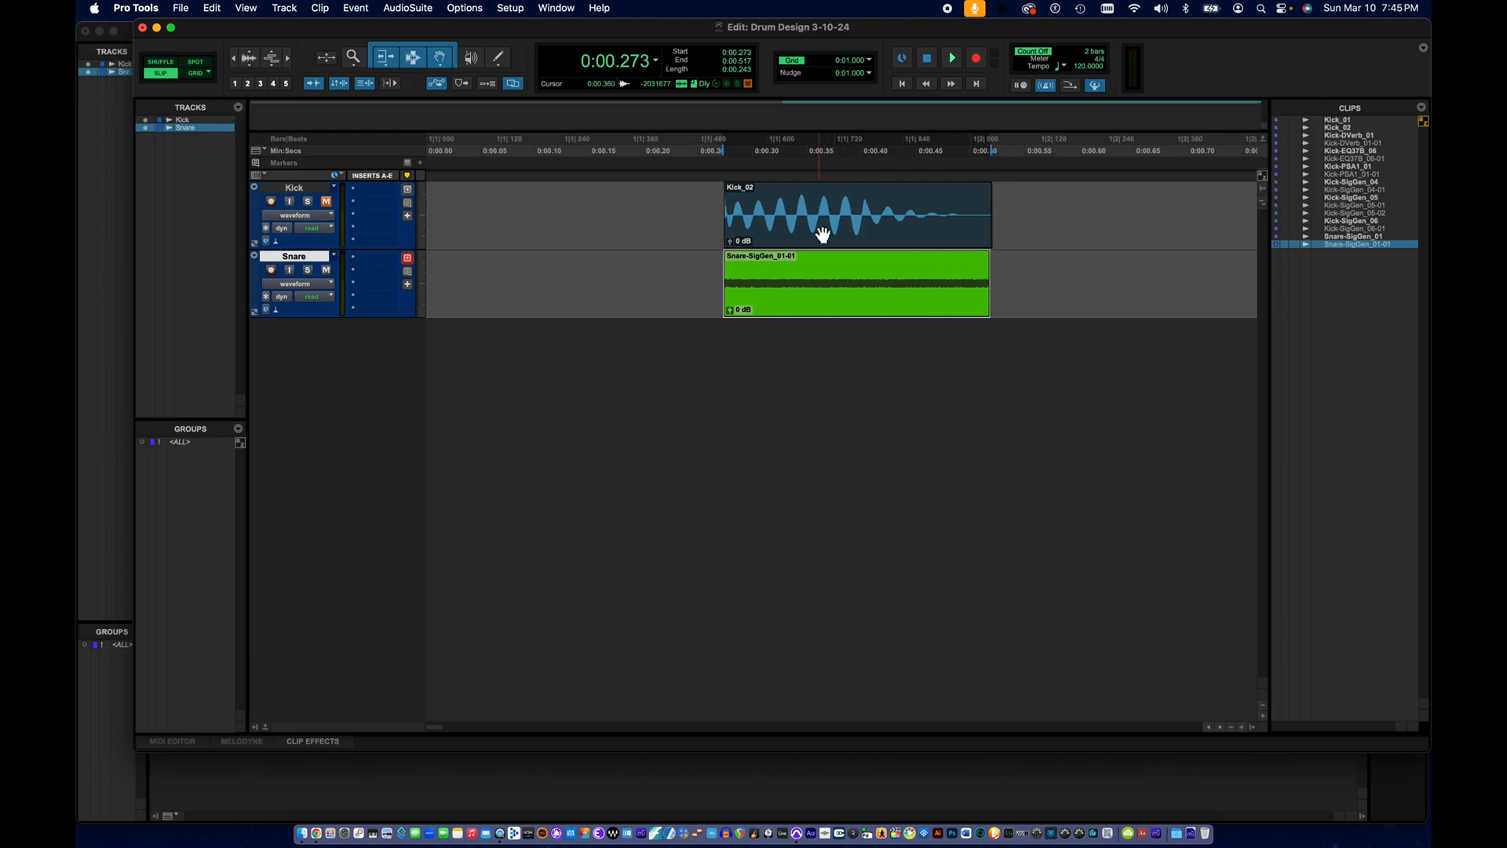
left_click(828, 233)
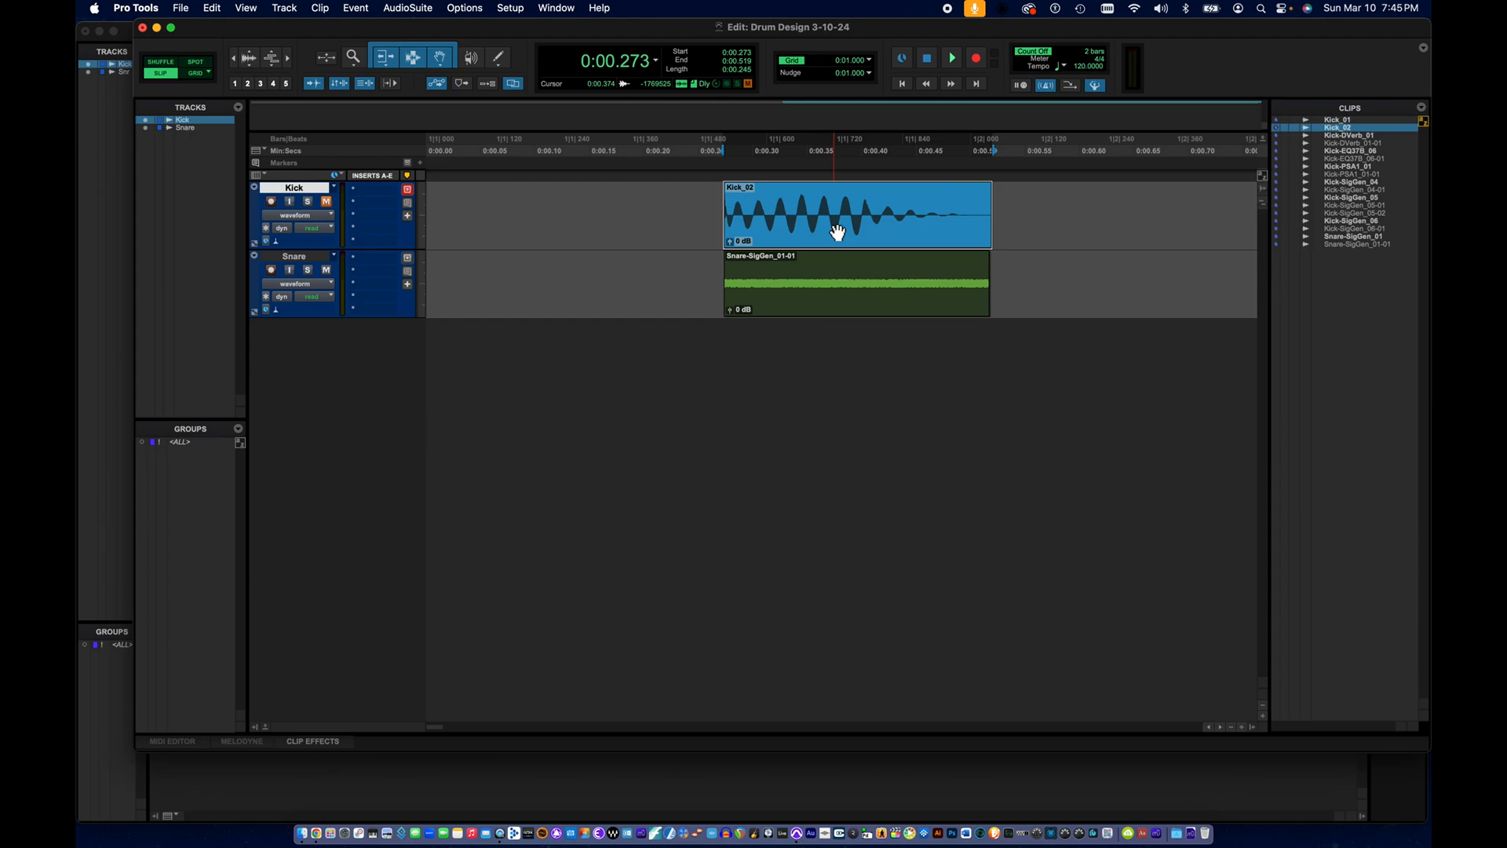
left_click_drag(835, 224, 555, 292)
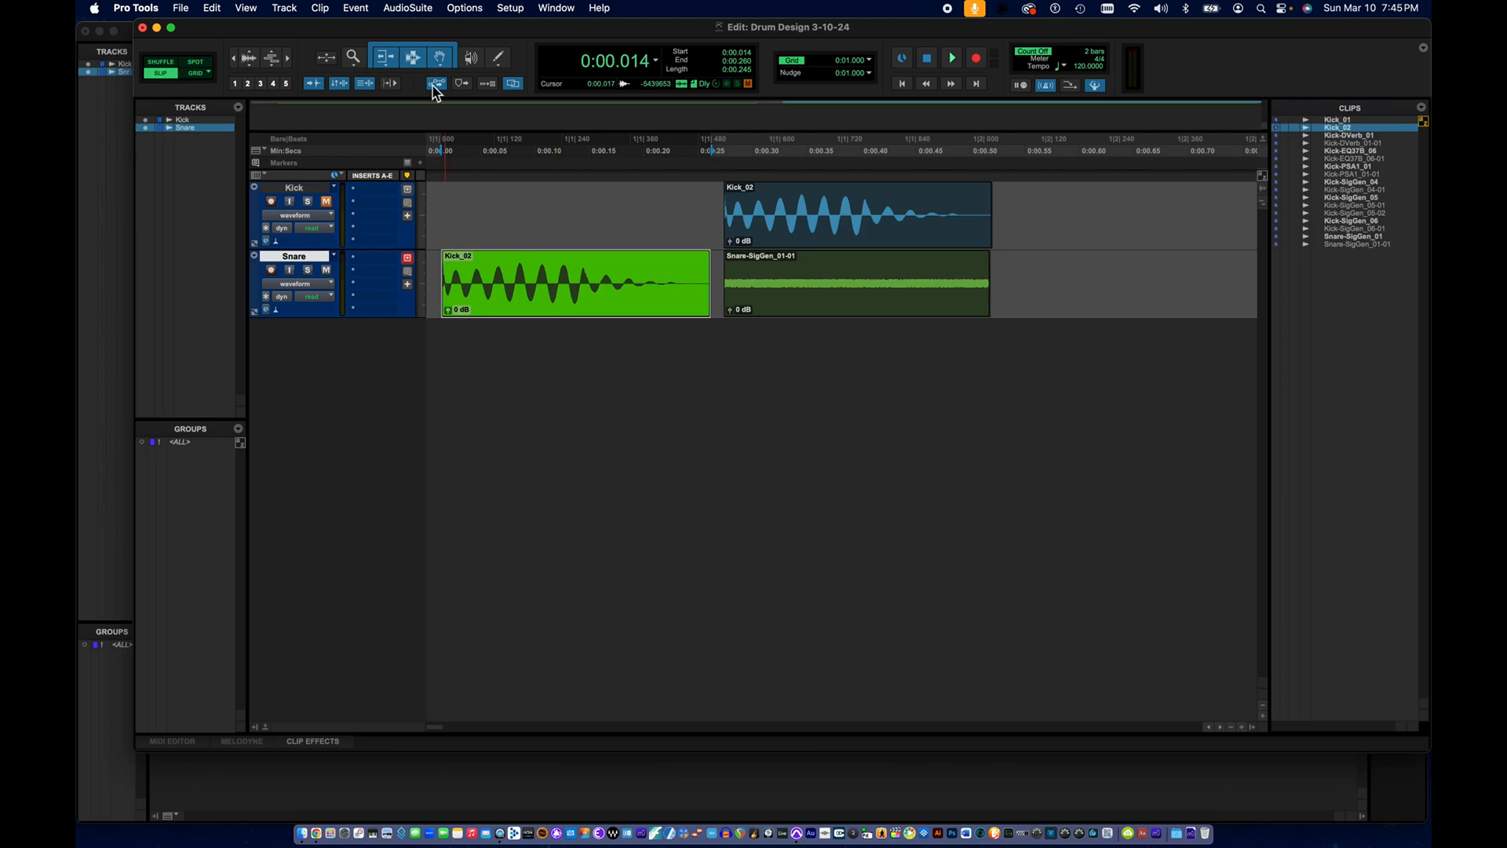
- Pitch the kick copy on the Snare track up 24 semitones with AudioSuite Pitch II and render it
left_click(406, 11)
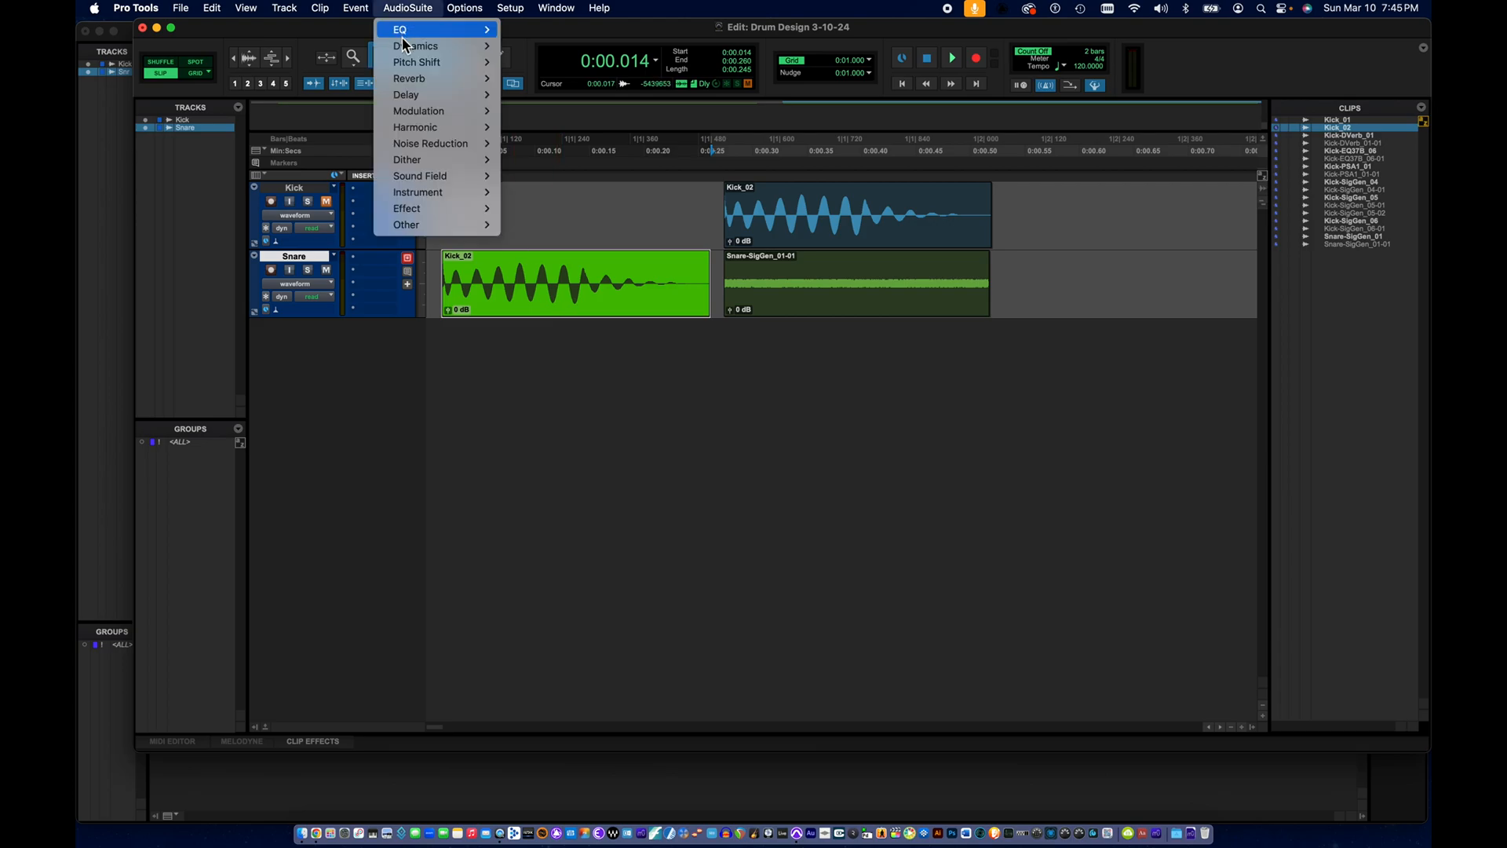
mouse_move(406, 68)
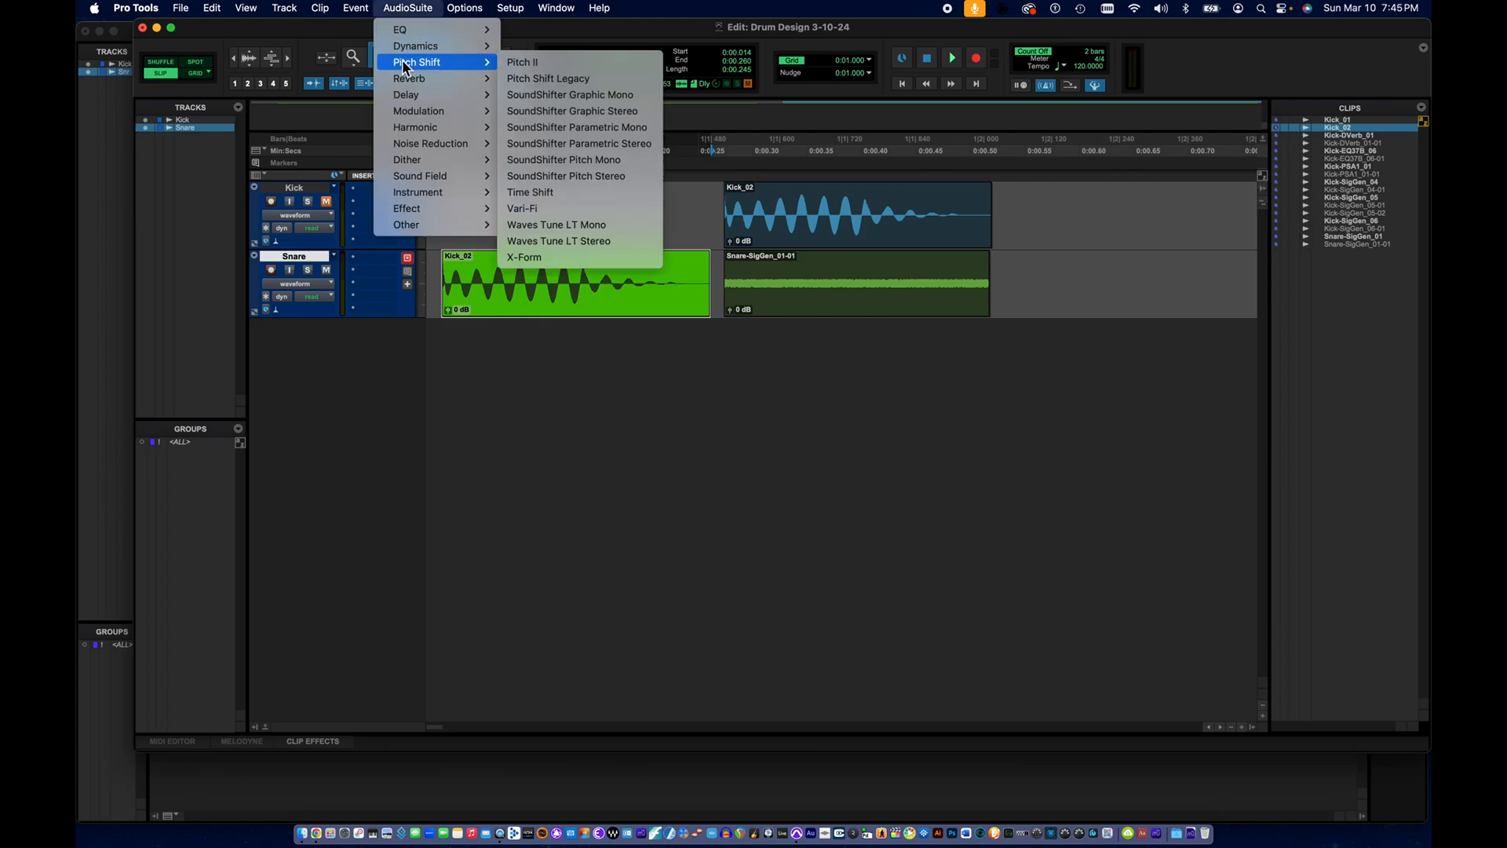
left_click(523, 65)
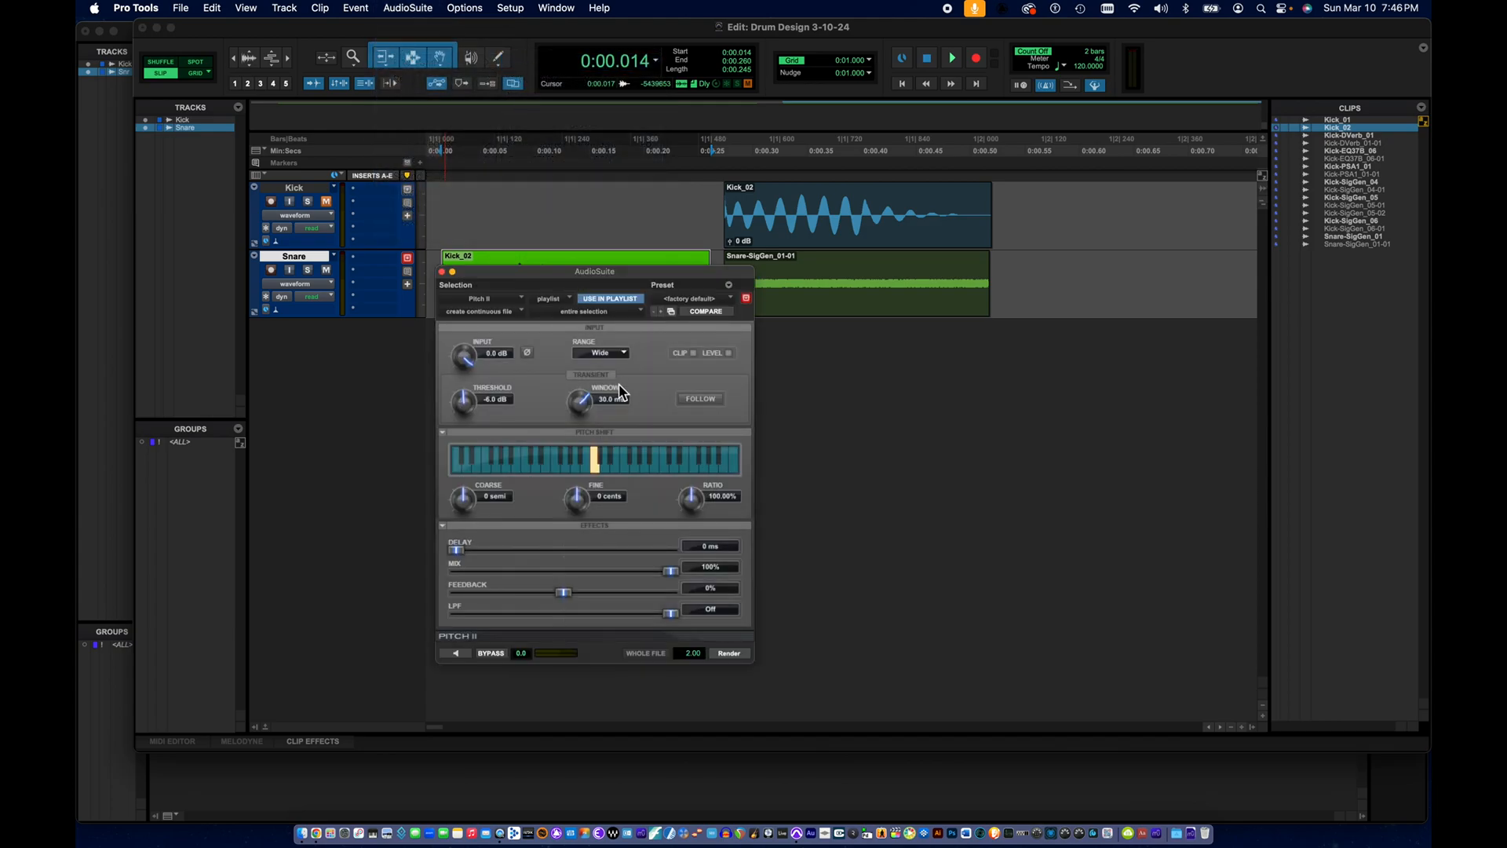
left_click_drag(609, 277, 905, 261)
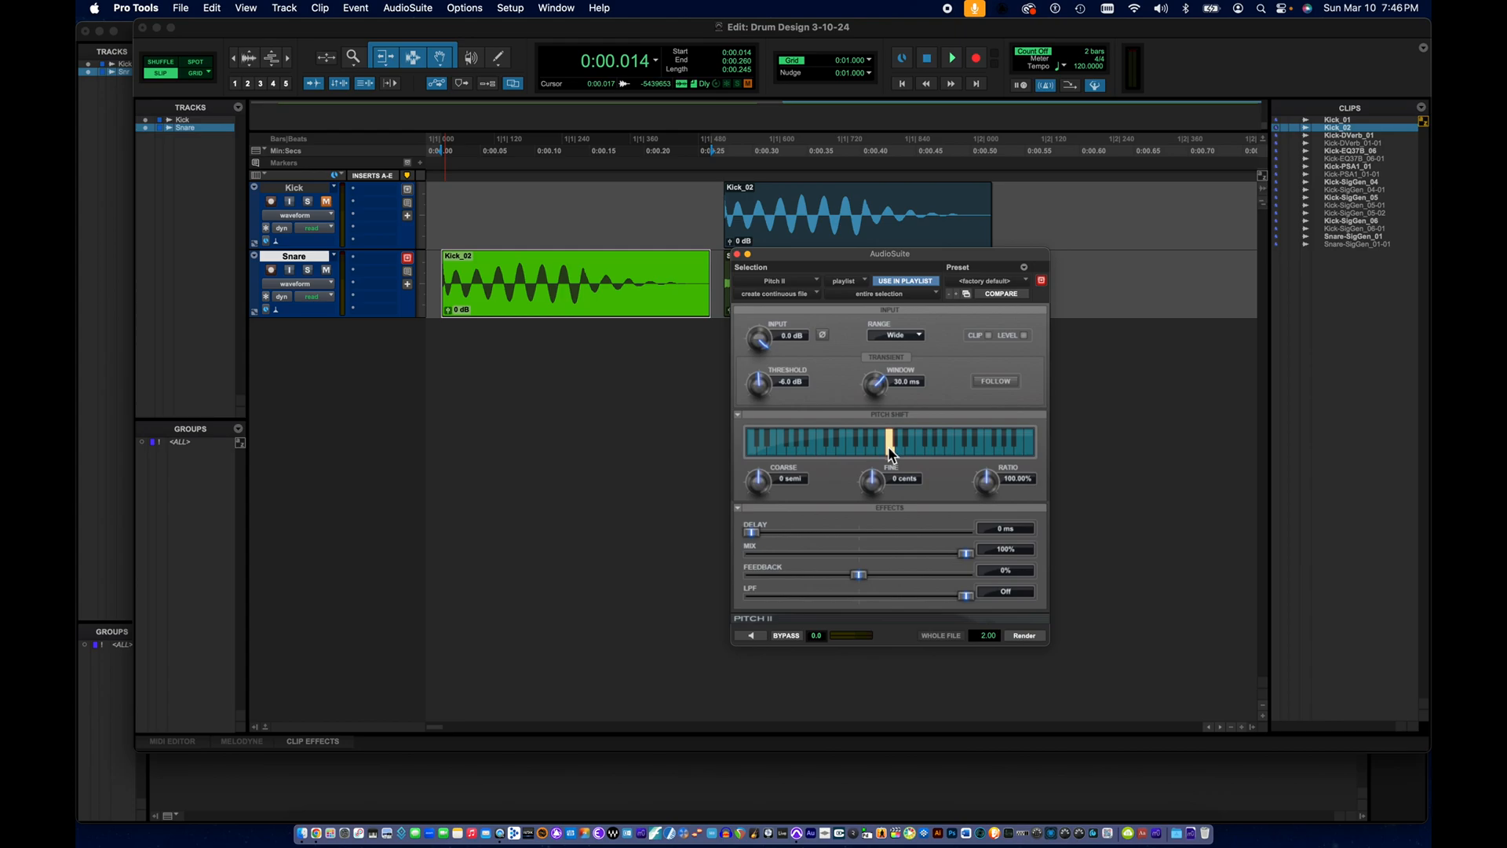
left_click(959, 451)
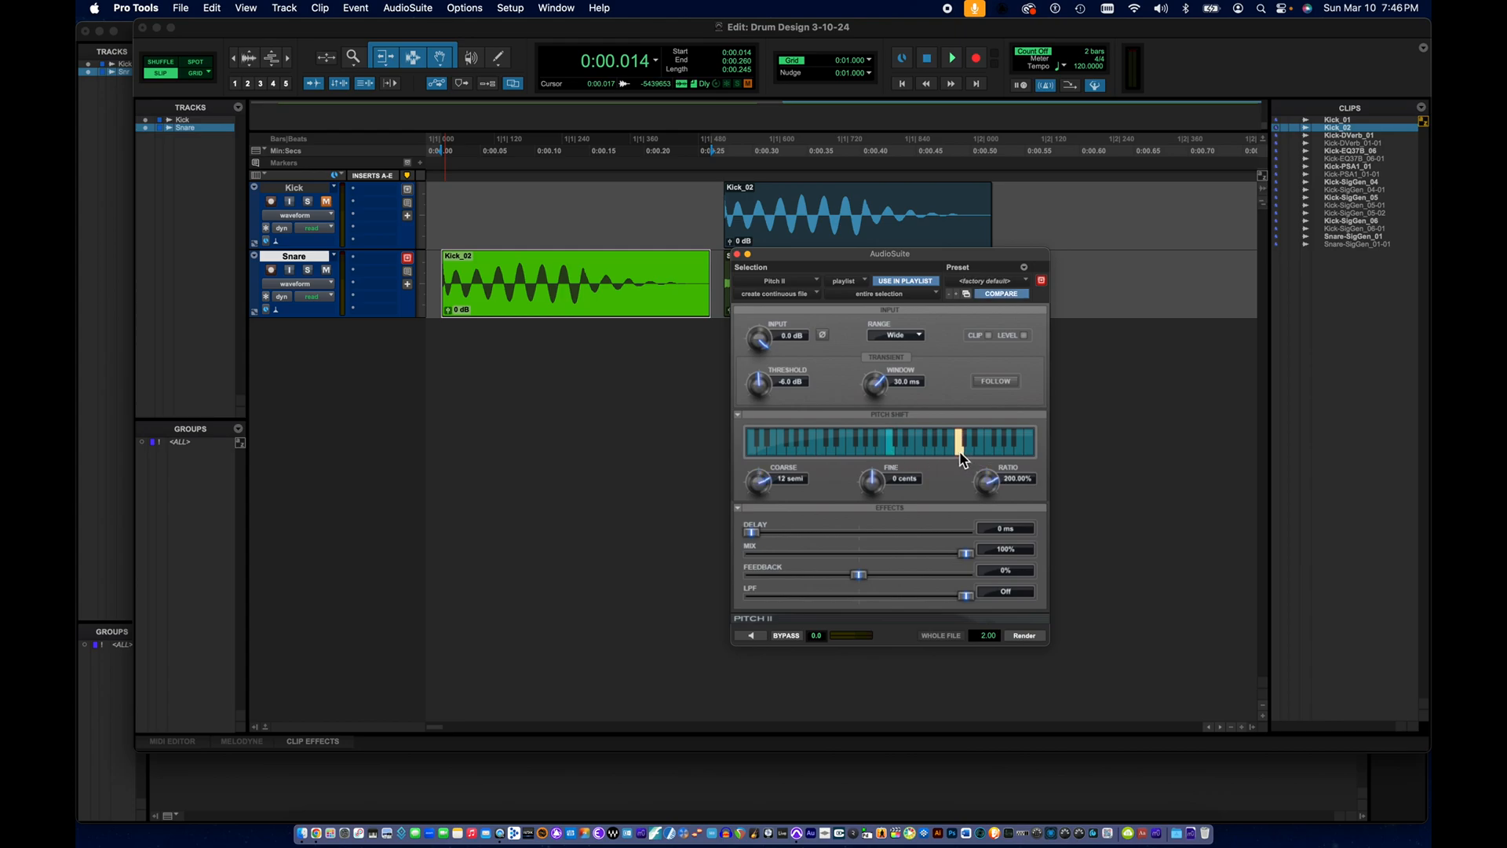
left_click(1028, 450)
left_click(1019, 635)
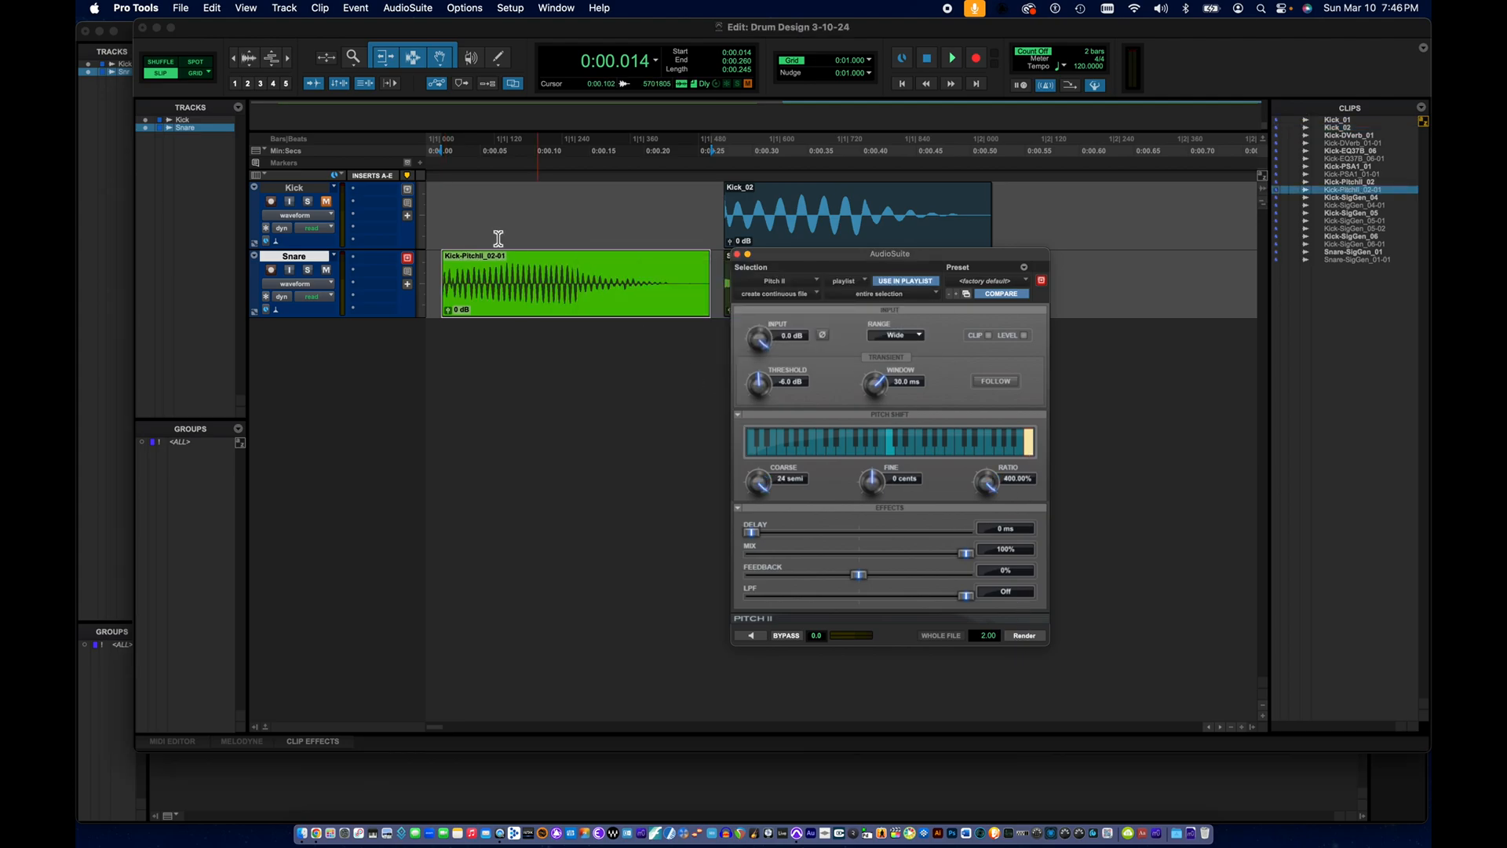
- Audition the pitched kick clip on the Snare track from just before its start at 0:00.009
key("space")
key("space")
key("space")
key("space")
key("space")
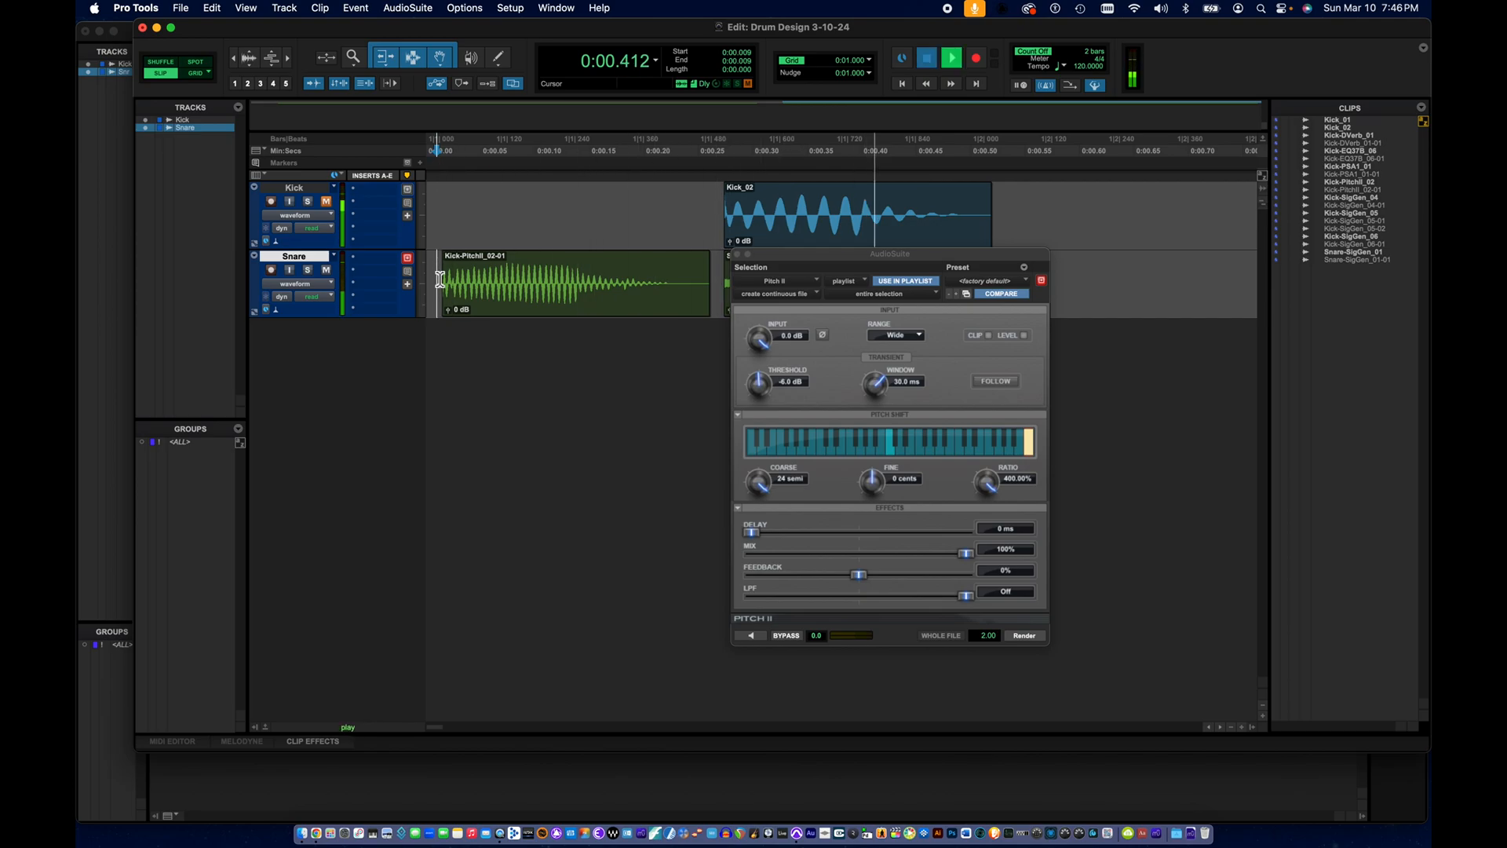
key("space")
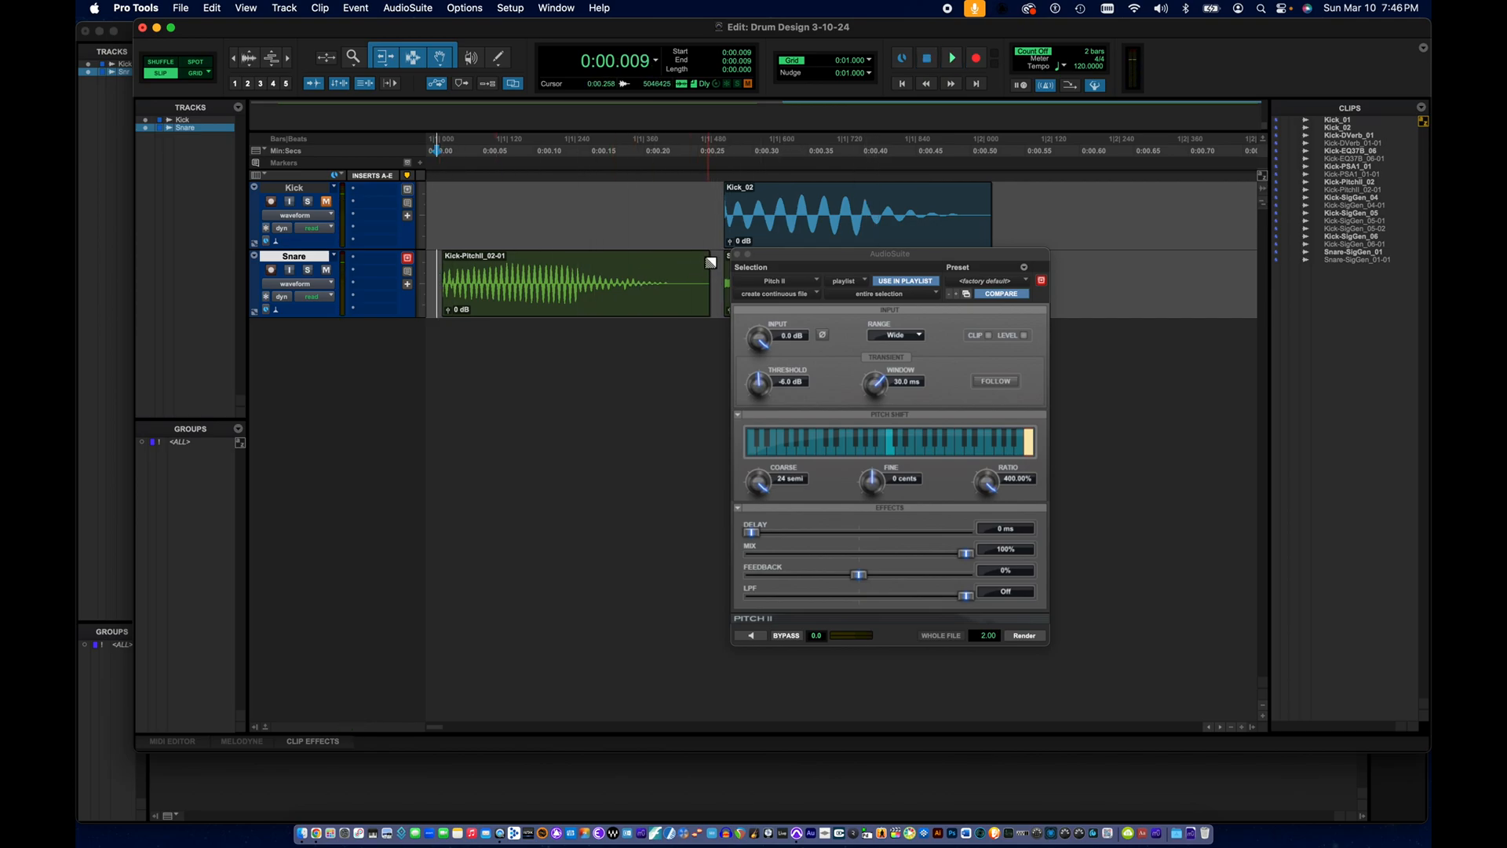
- Trim the end of the pitched kick clip to a length of about 0:00.016 and play it back
left_click_drag(709, 300, 458, 302)
left_click(438, 280)
key("space")
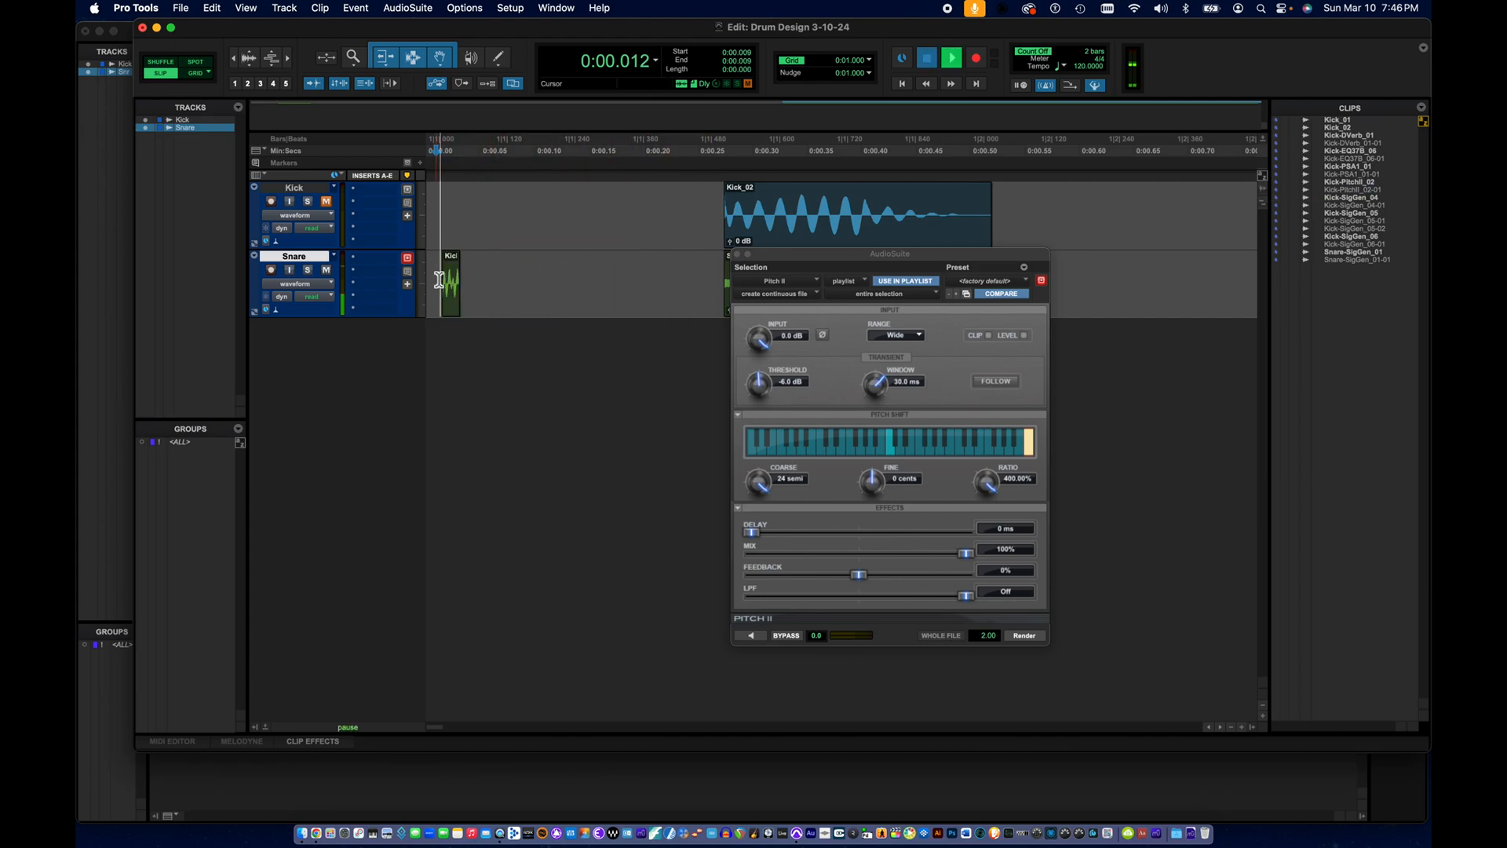
key("space")
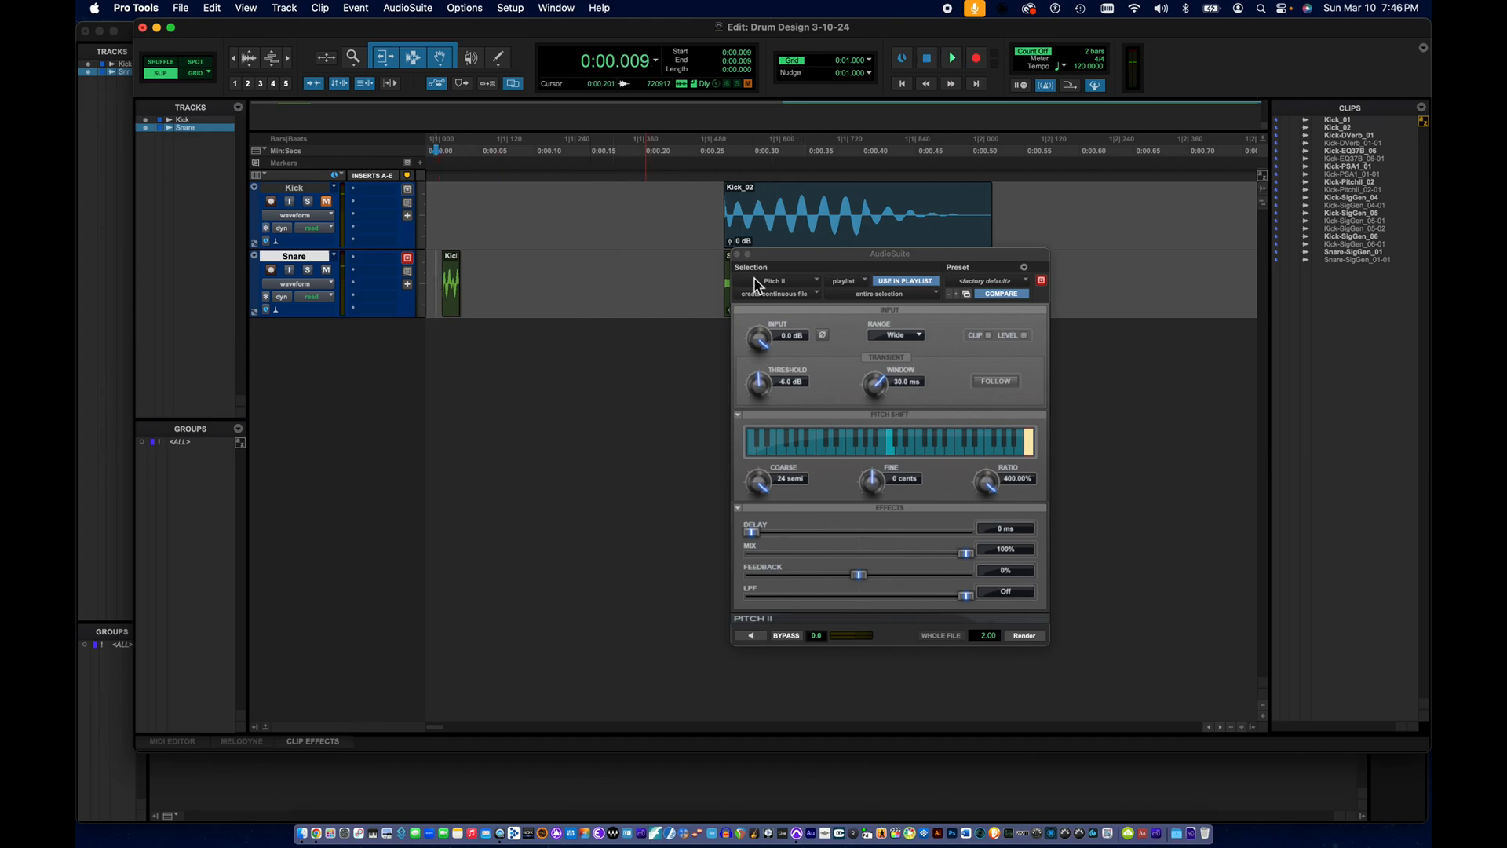
- Move the trimmed kick clip to about 0:00.248, just ahead of the noise clip on the Snare track
left_click_drag(777, 254, 956, 254)
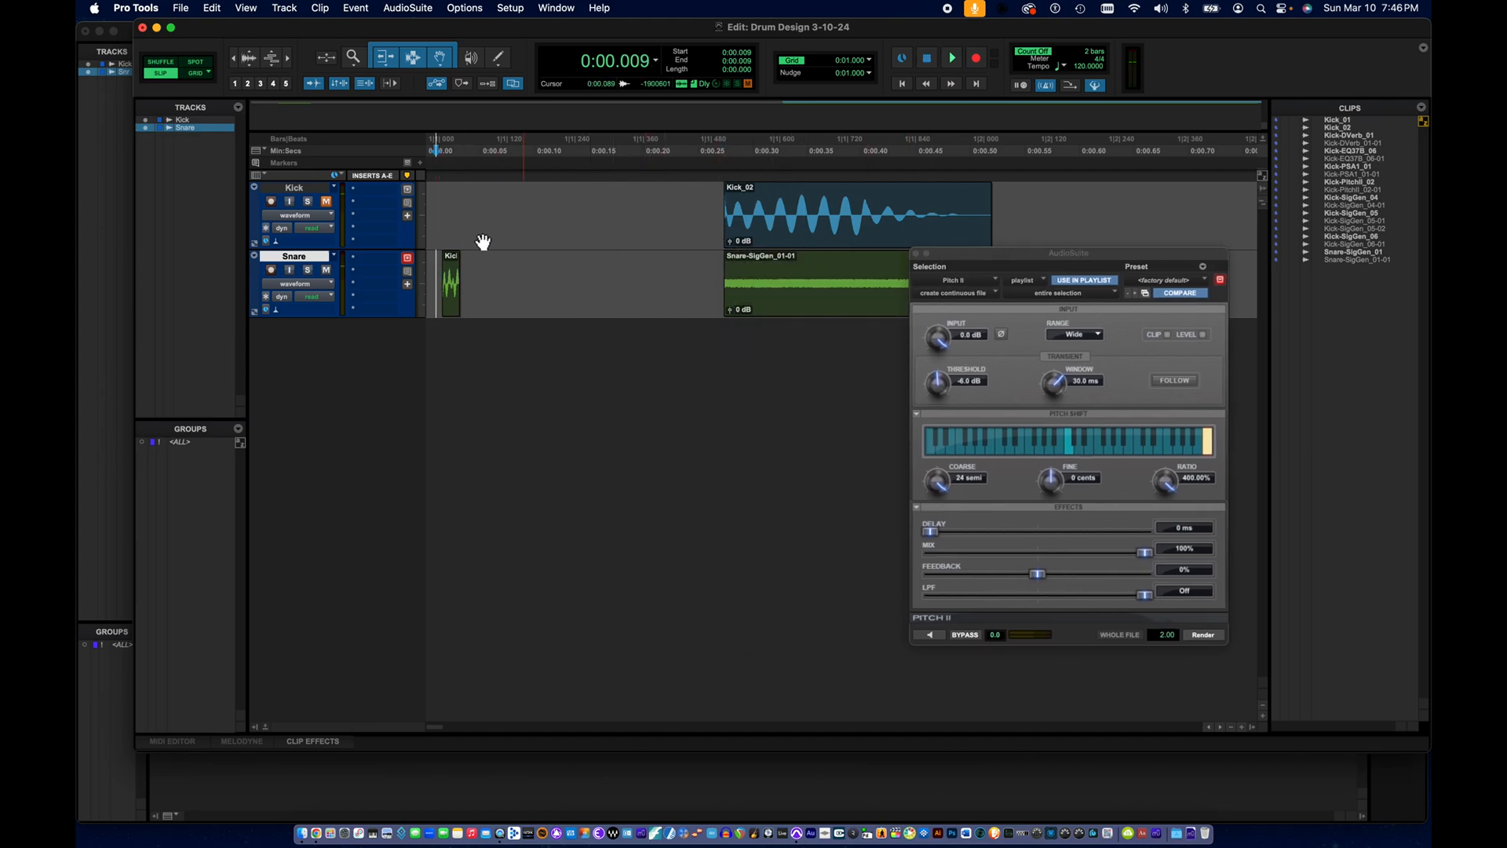
left_click_drag(451, 308, 710, 316)
scroll(759, 240, "right", 3)
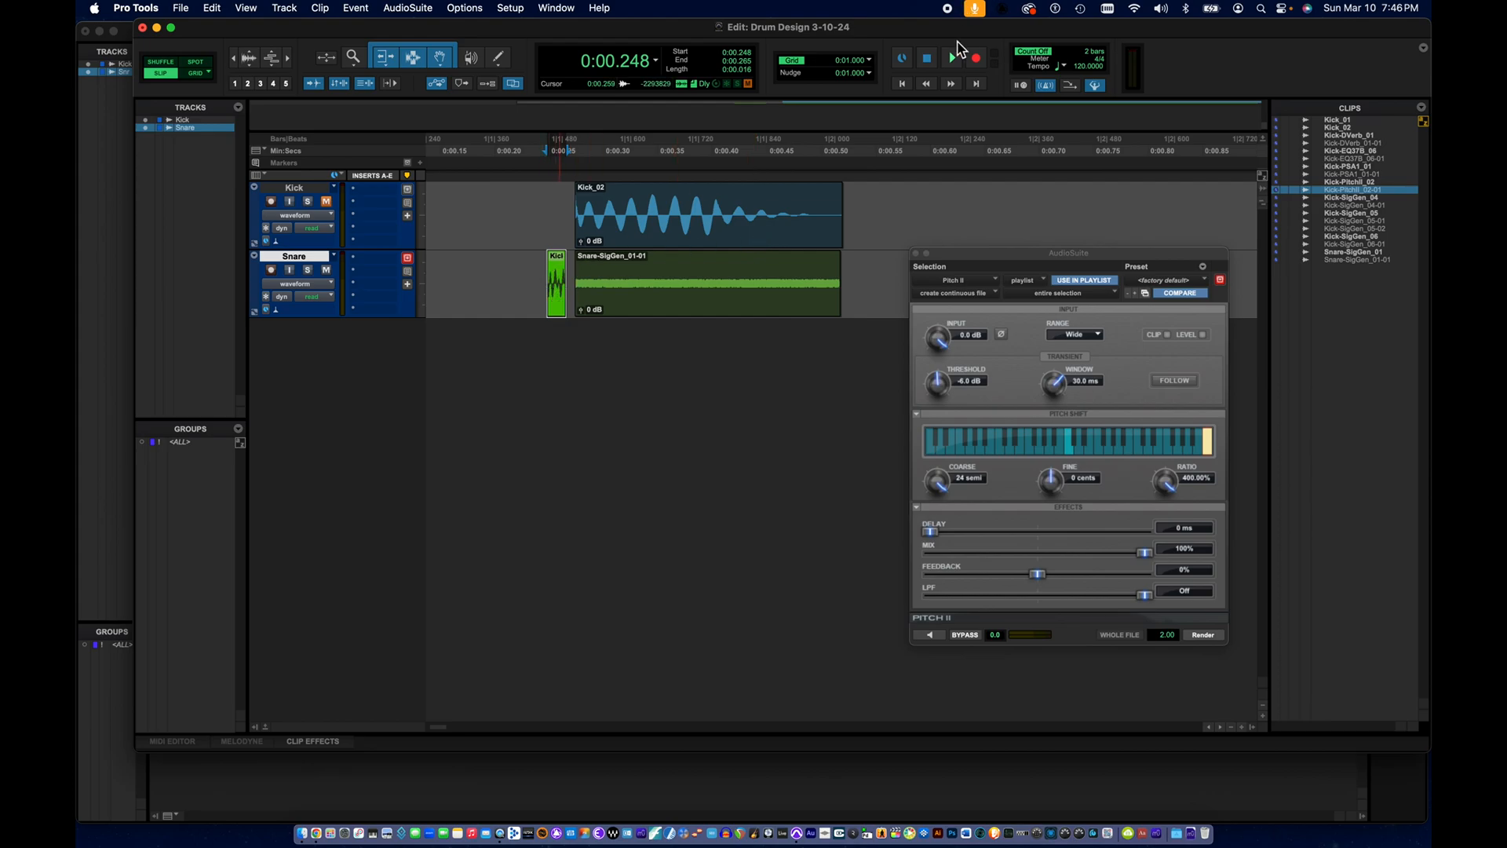
- Enable loop playback and play the trimmed kick clip on the Snare track
right_click(953, 59)
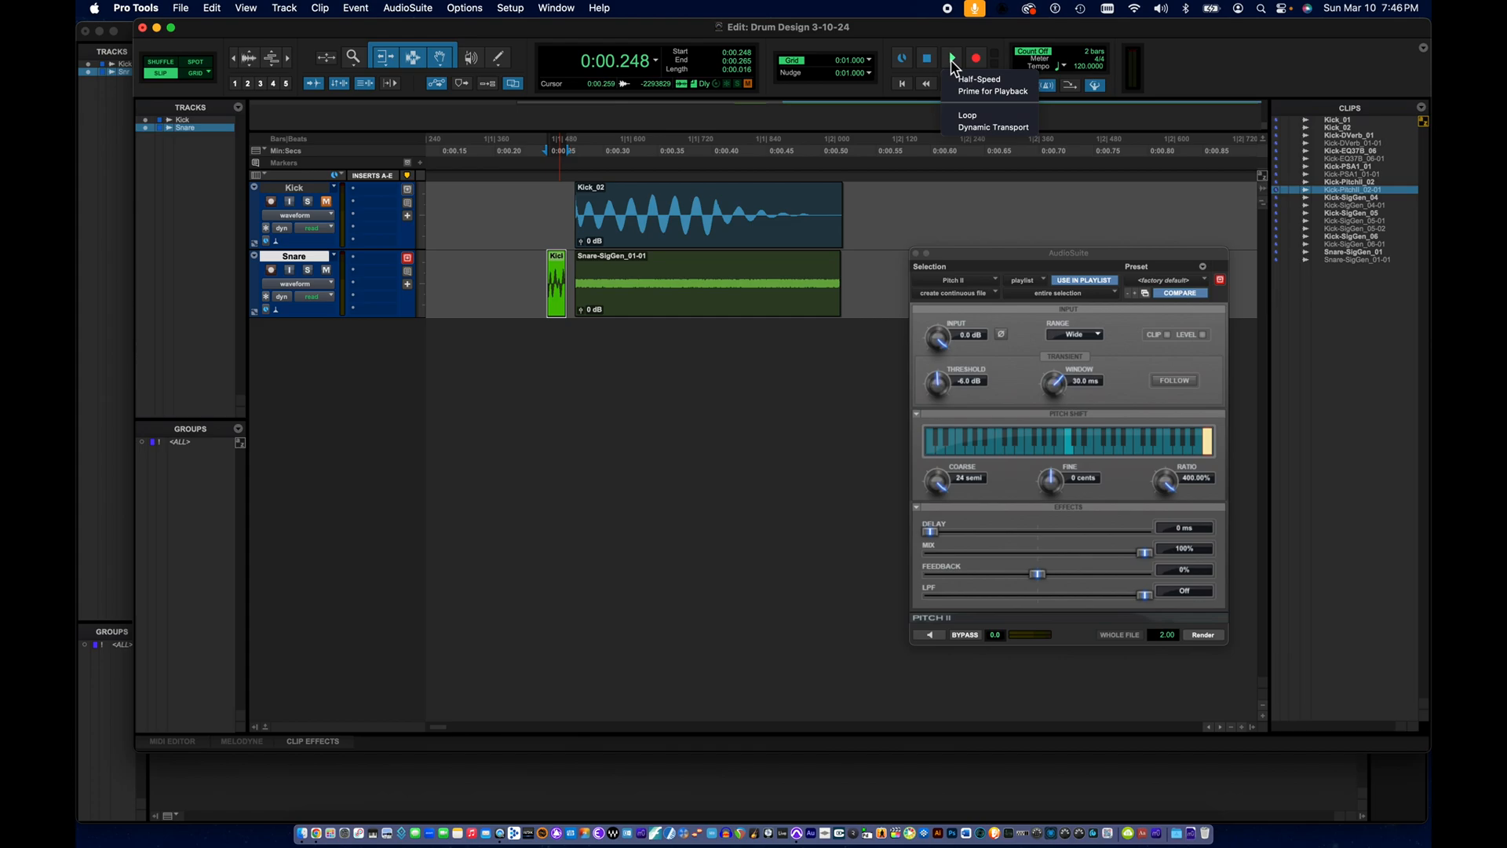
left_click(965, 118)
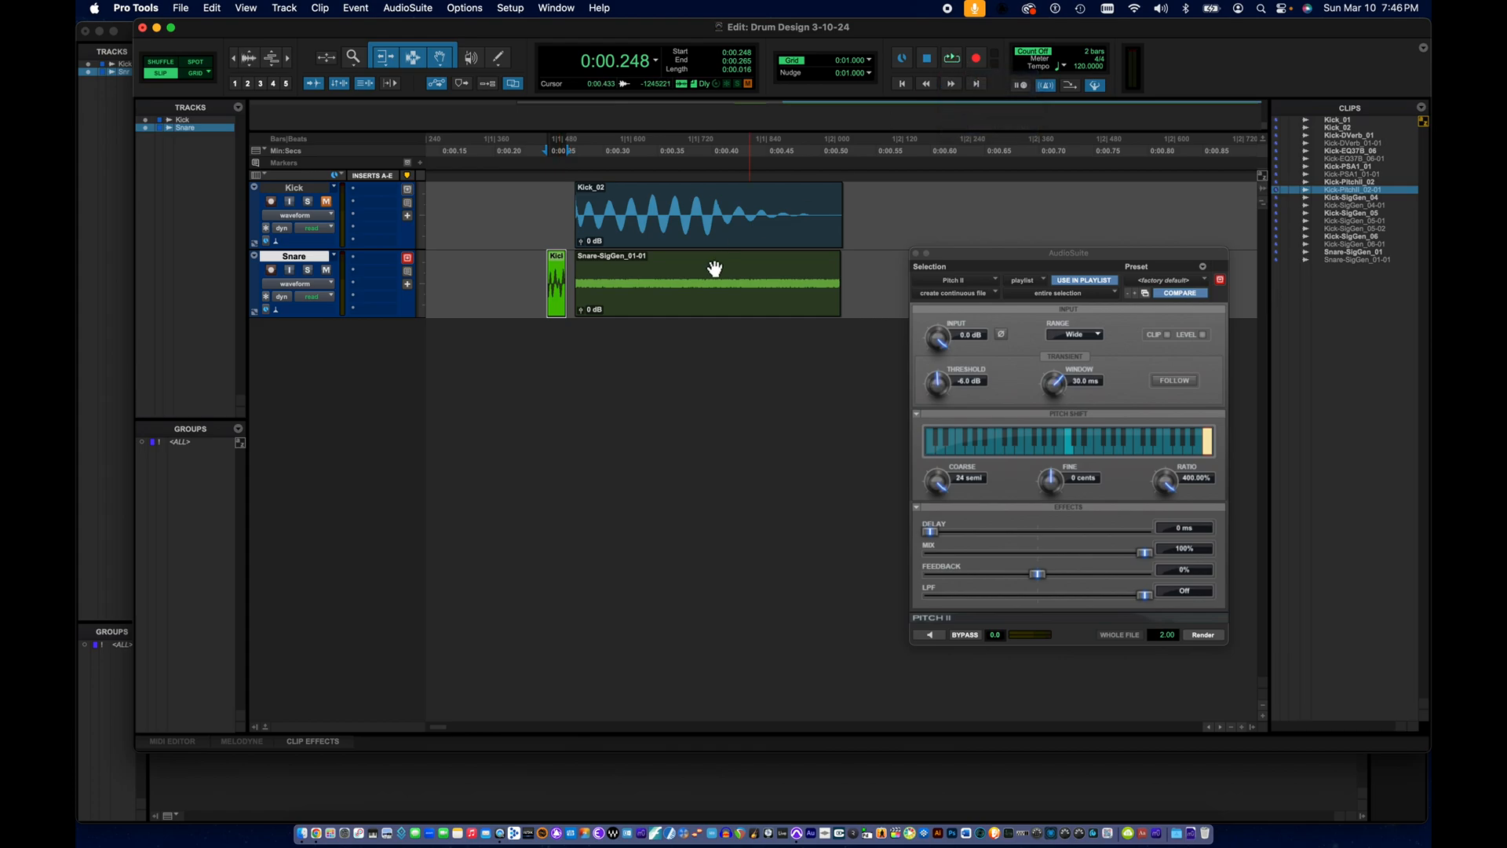
key("space")
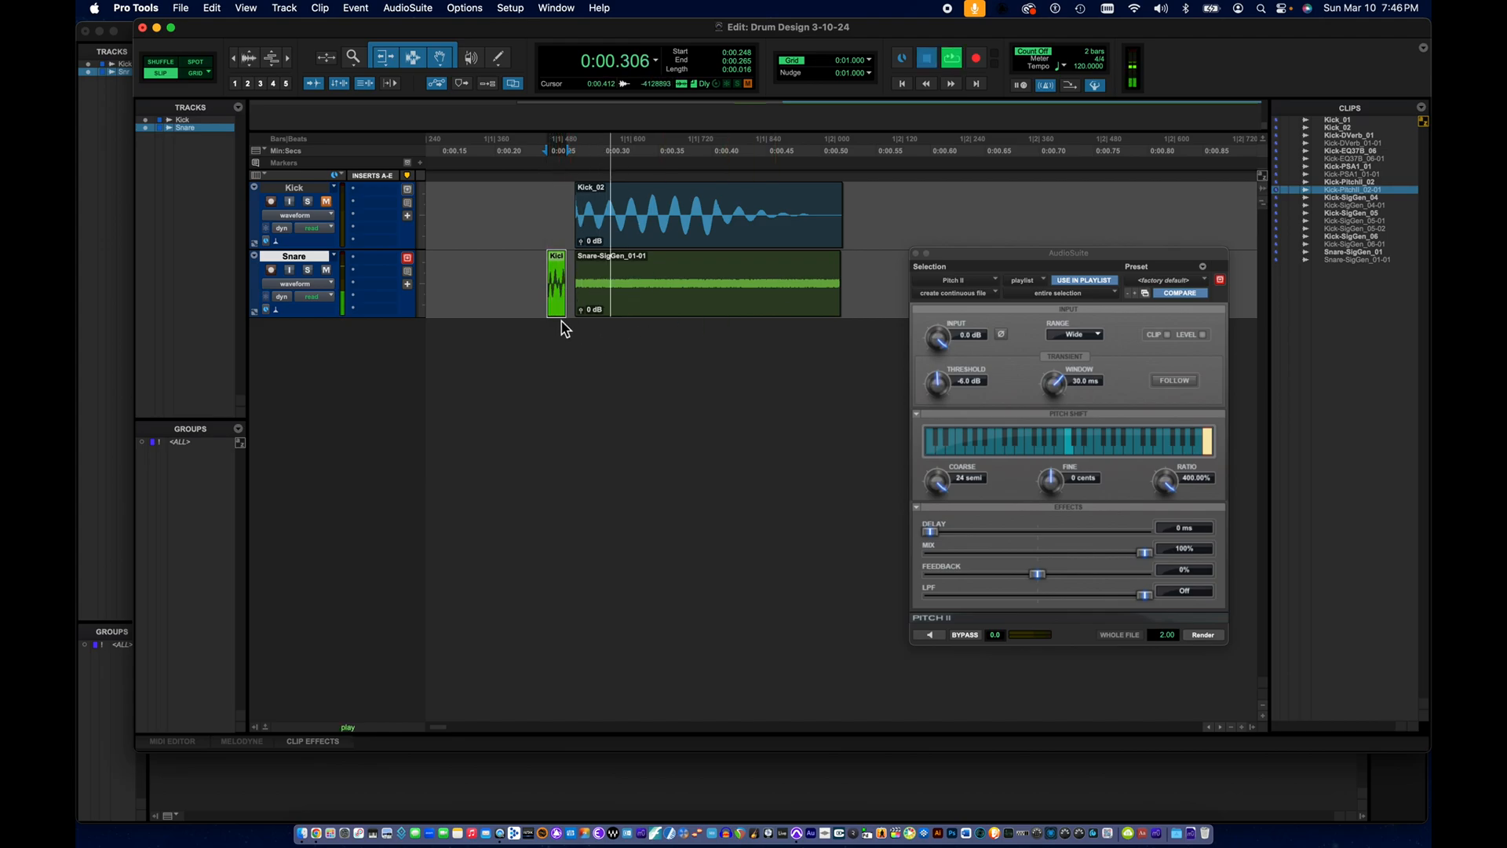
scroll(558, 276, "left", 3)
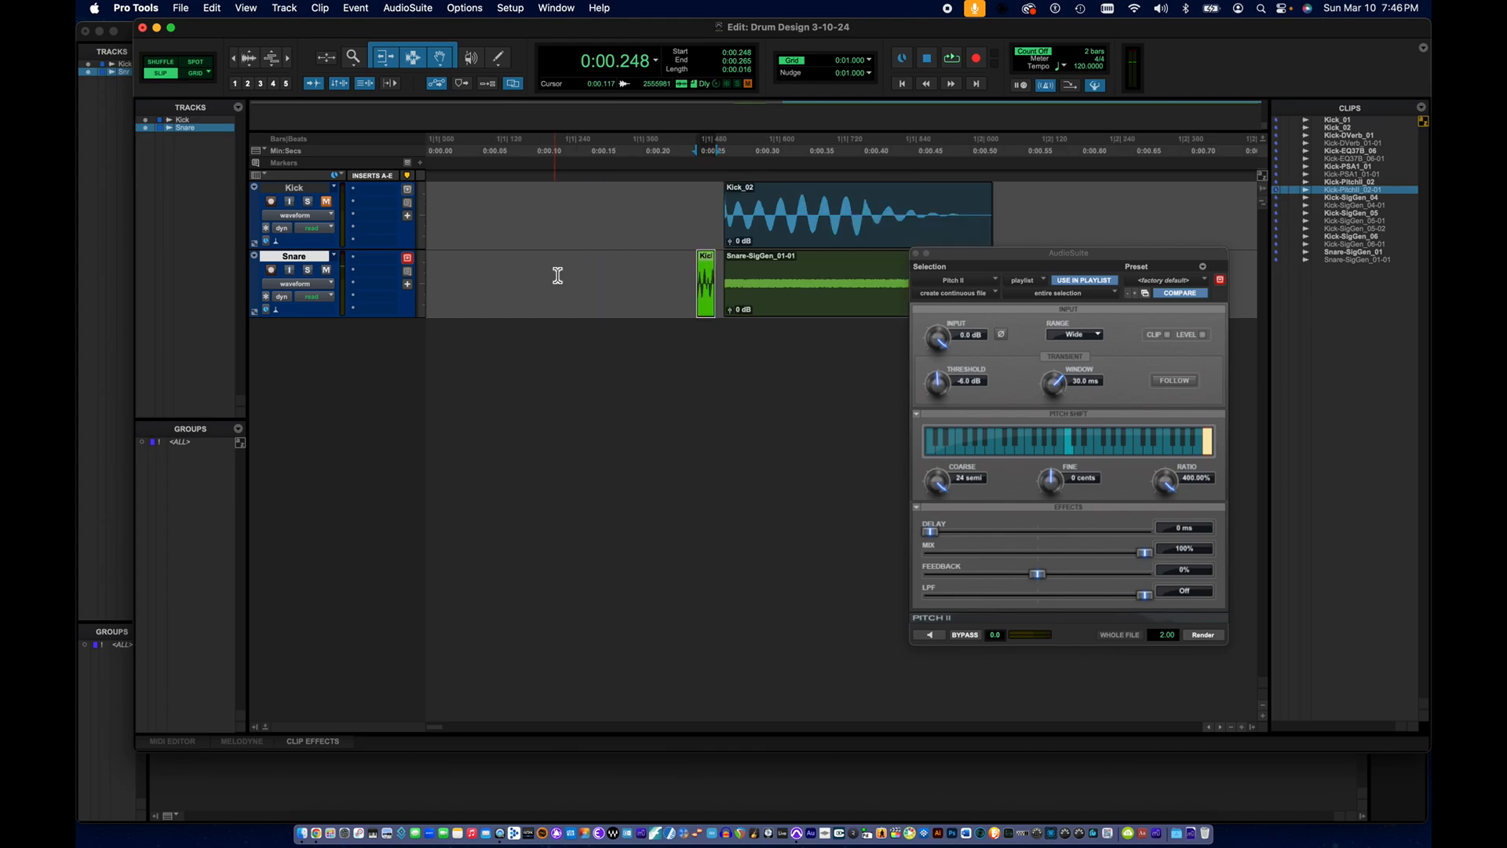
- Lower the trimmed kick clip's gain to -5.6 dB and move it over the noise clip's beginning, starting at about 0:00.276
scroll(558, 276, "up", 2)
scroll(558, 276, "right", 5)
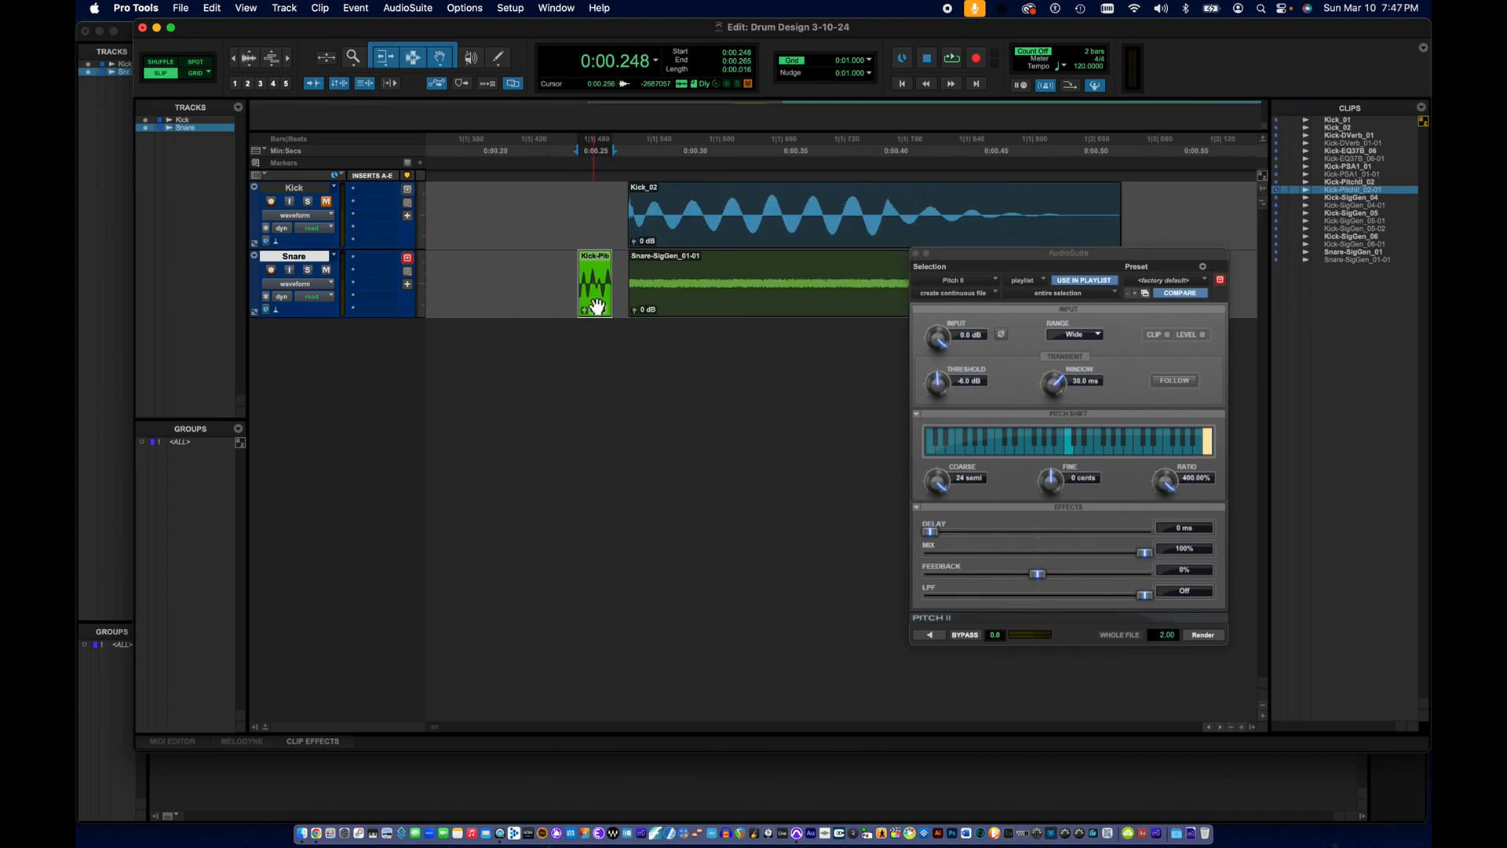
left_click_drag(584, 311, 586, 319)
left_click_drag(596, 305, 655, 290)
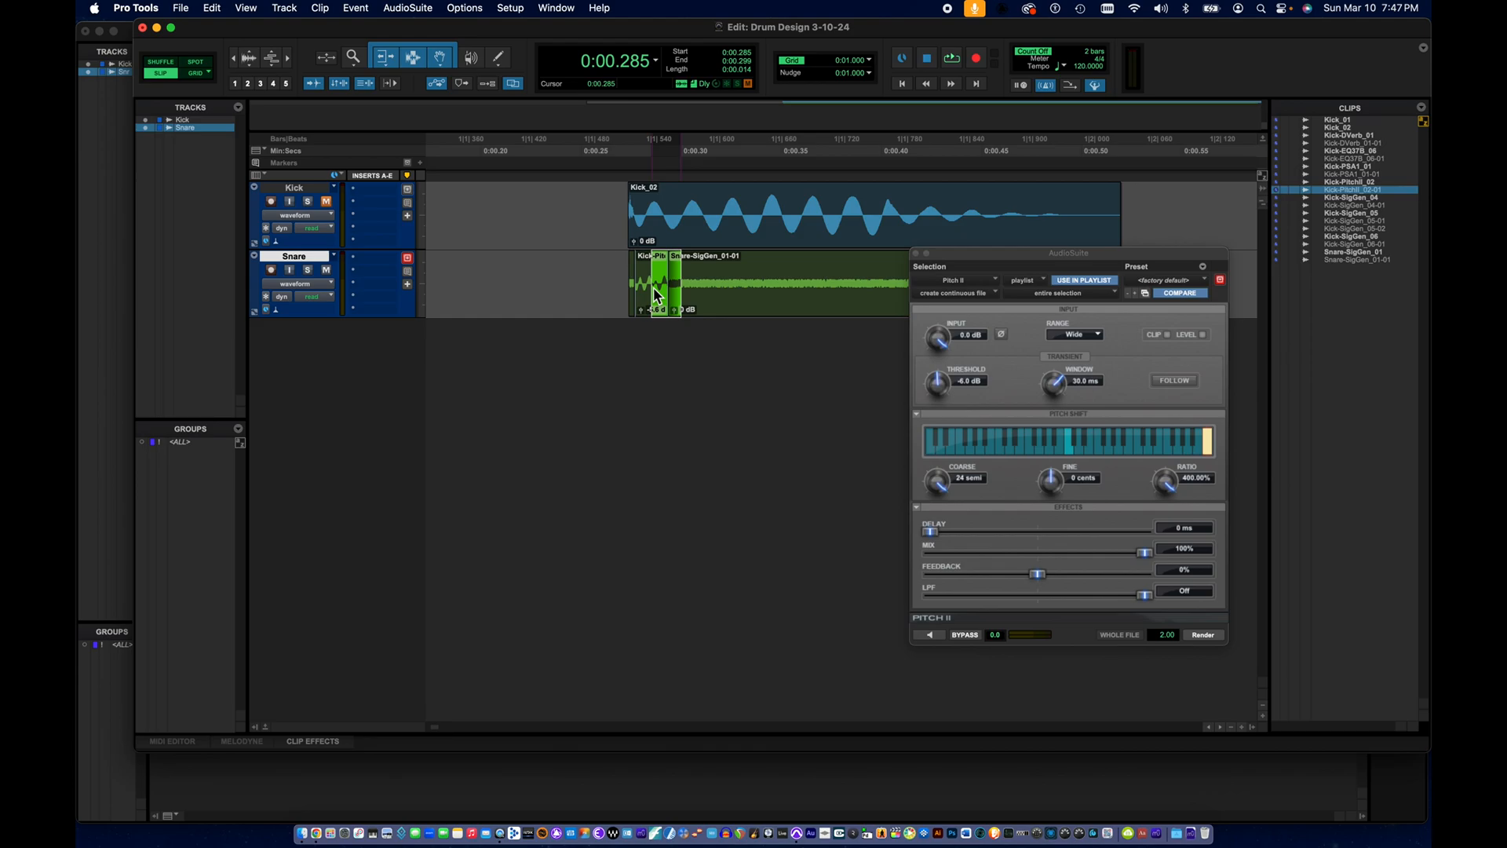
- Crossfade the pitched kick clip into the noise clip from 0:00.285 to 0:00.299 with Standard shapes and Equal Gain slope
left_click_drag(653, 288, 654, 288)
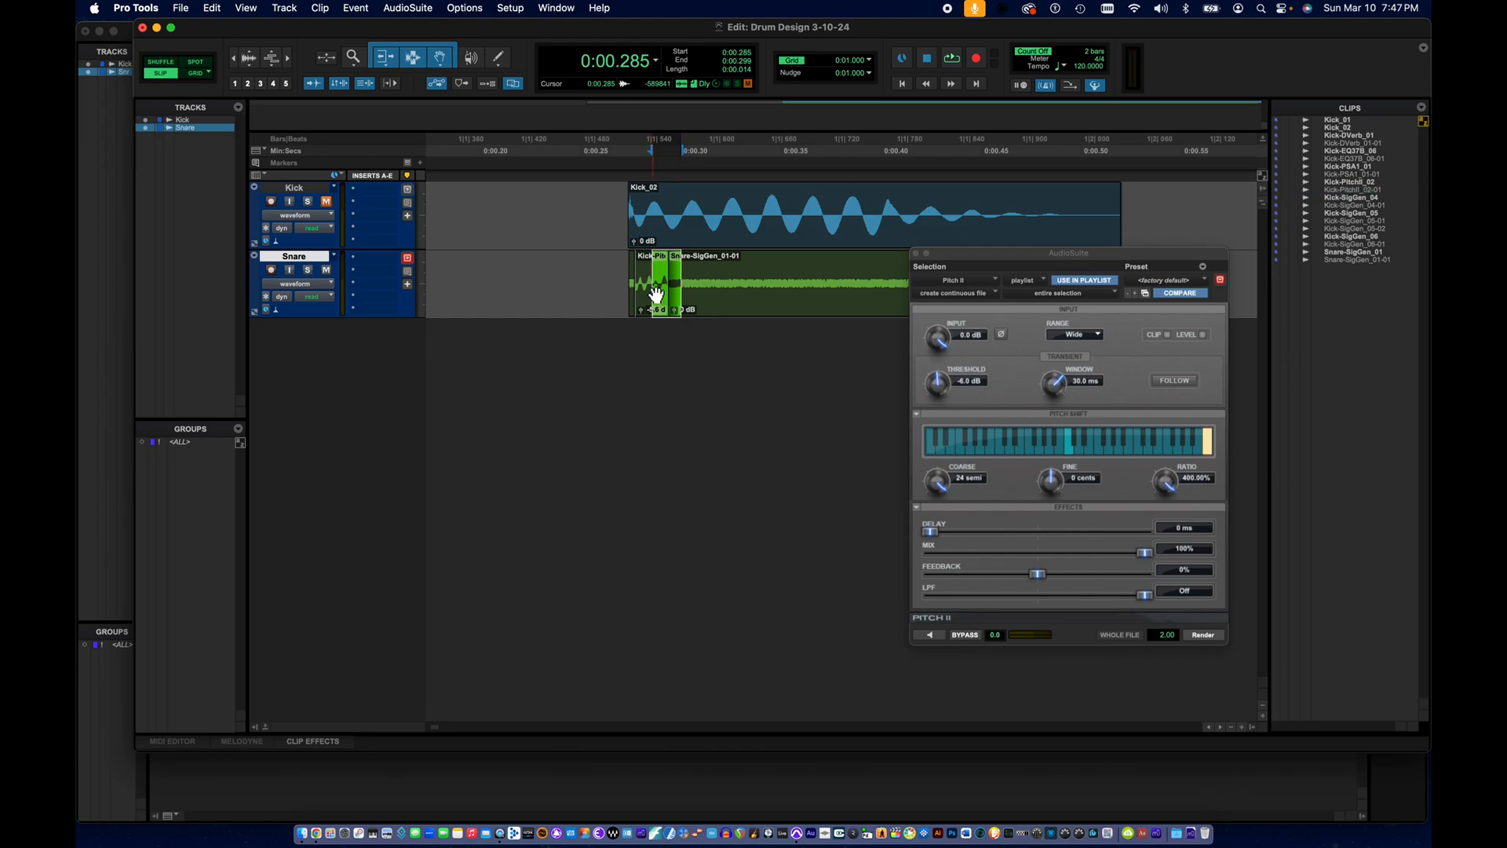
key("super+f")
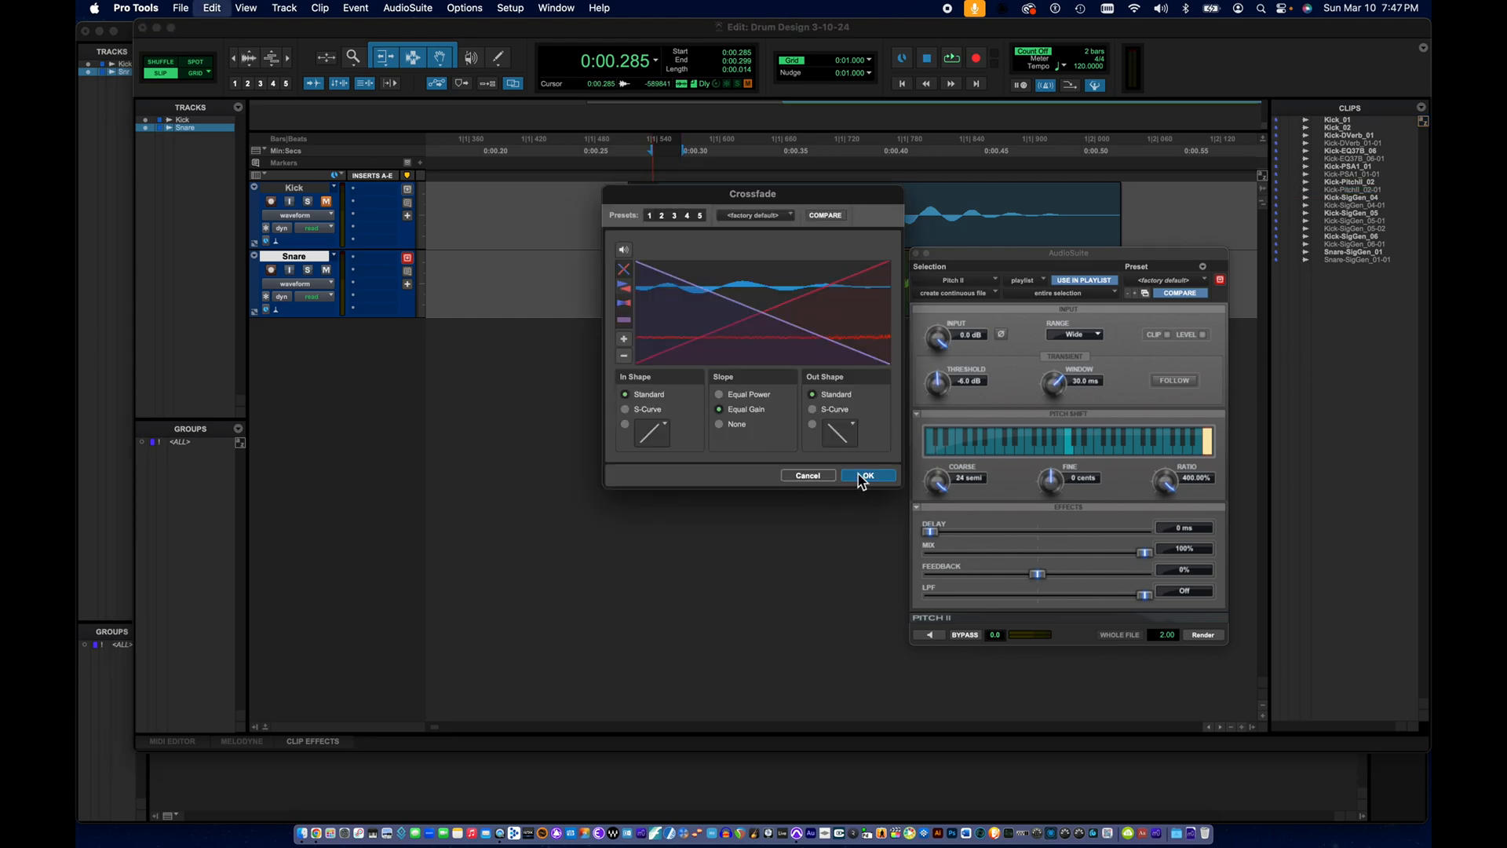
left_click_drag(824, 195, 520, 206)
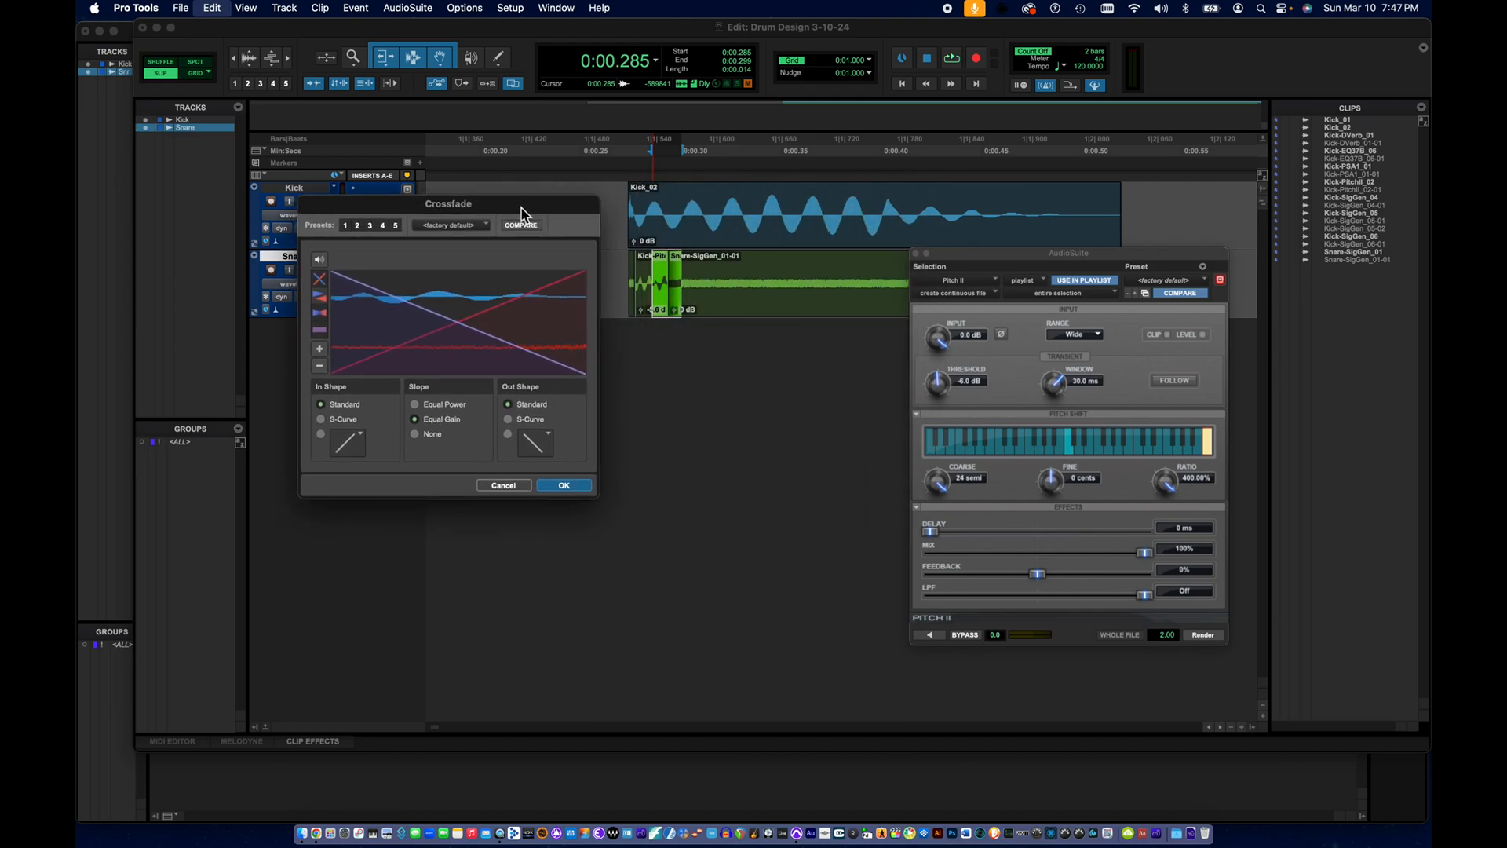
left_click(564, 486)
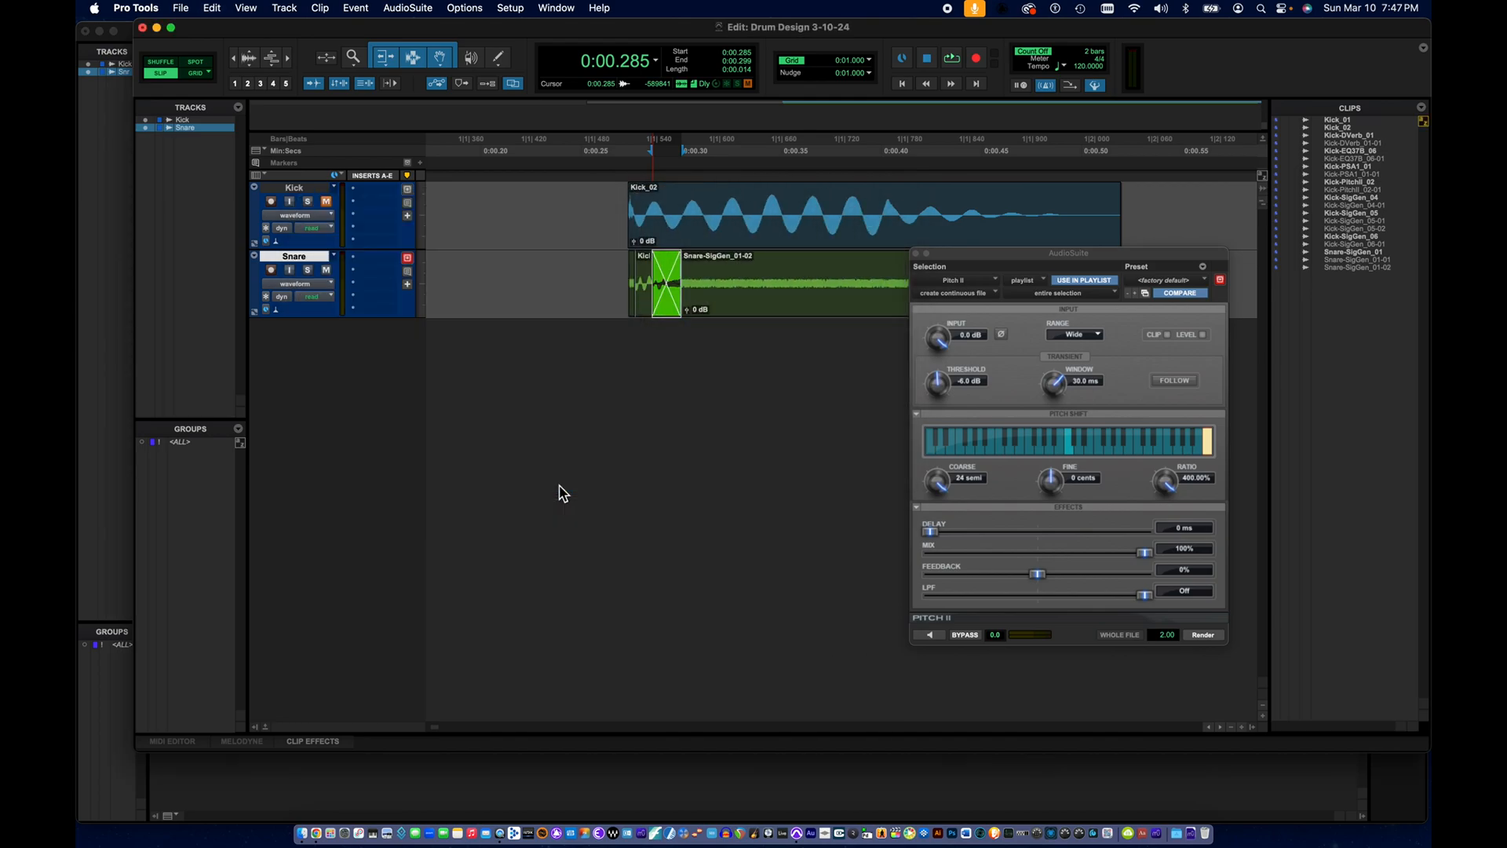
- Delete the leftover sliver of noise clip ahead of the pitched kick clip on the Snare track
scroll(629, 313, "left", 3)
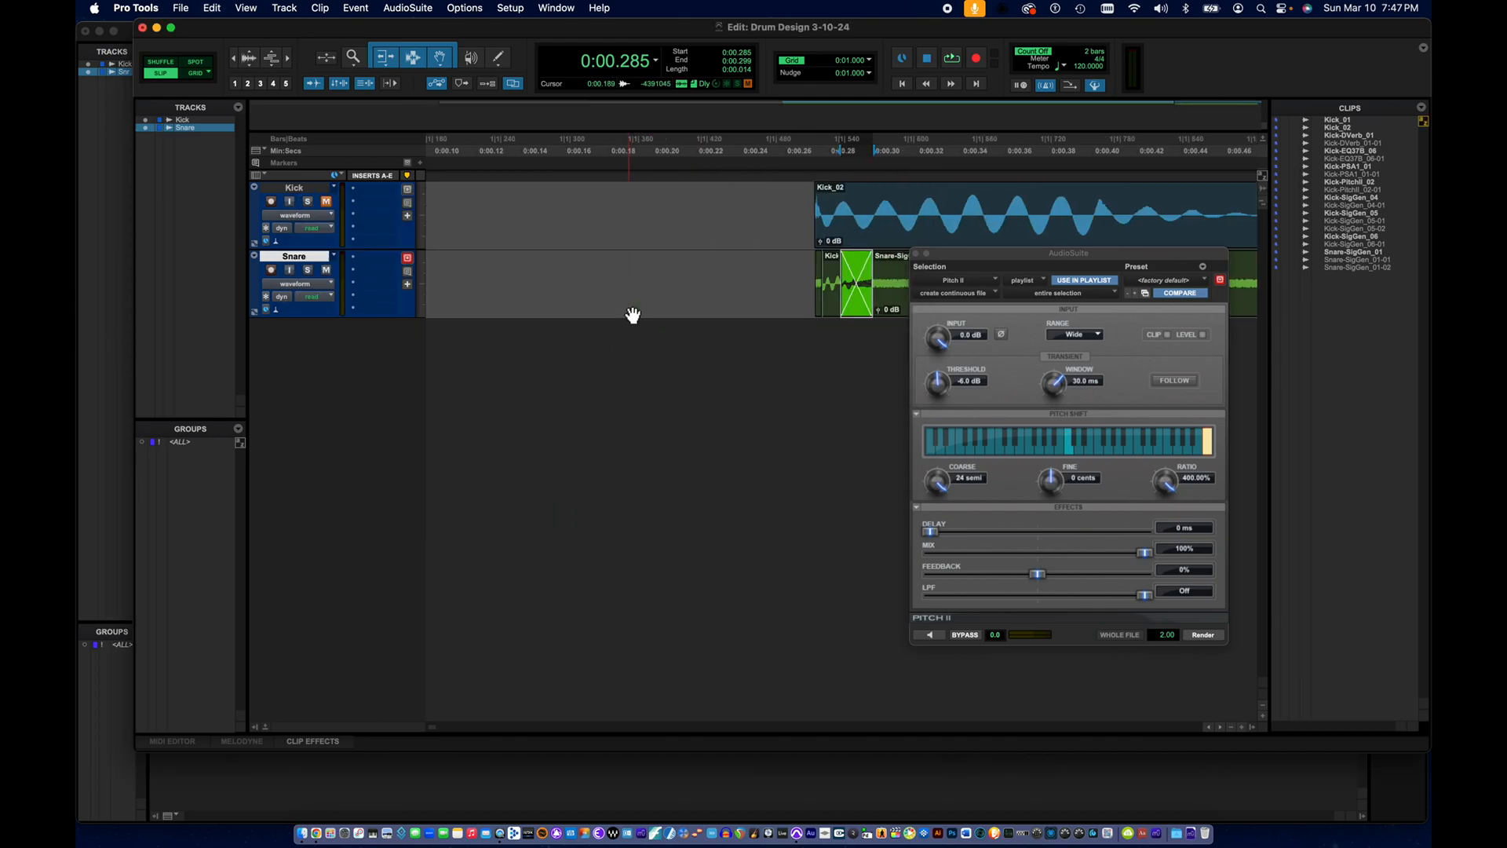
scroll(632, 314, "up", 5)
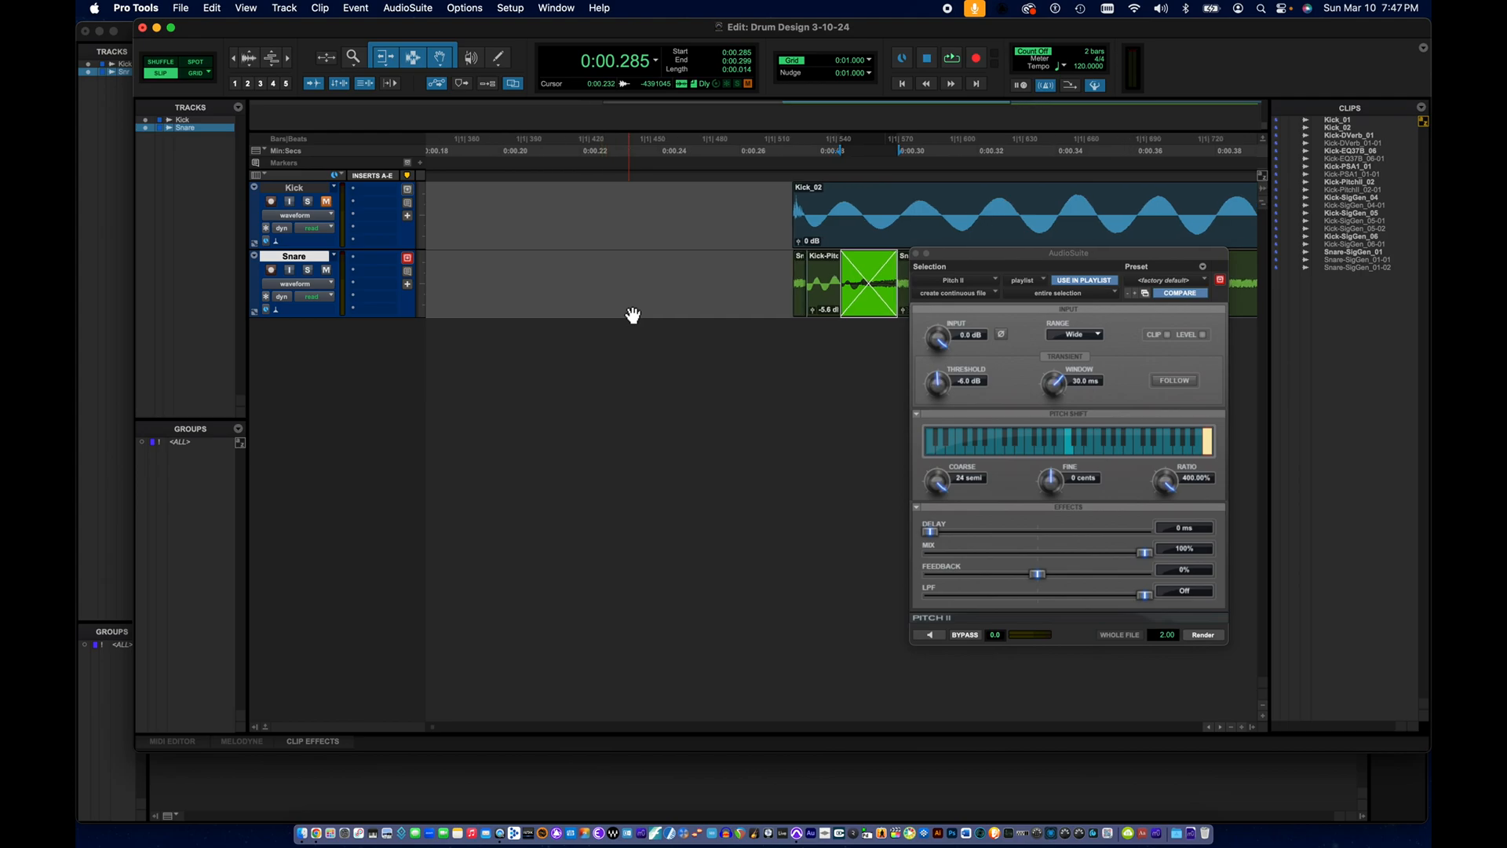
scroll(632, 315, "right", 5)
scroll(632, 314, "left", 1)
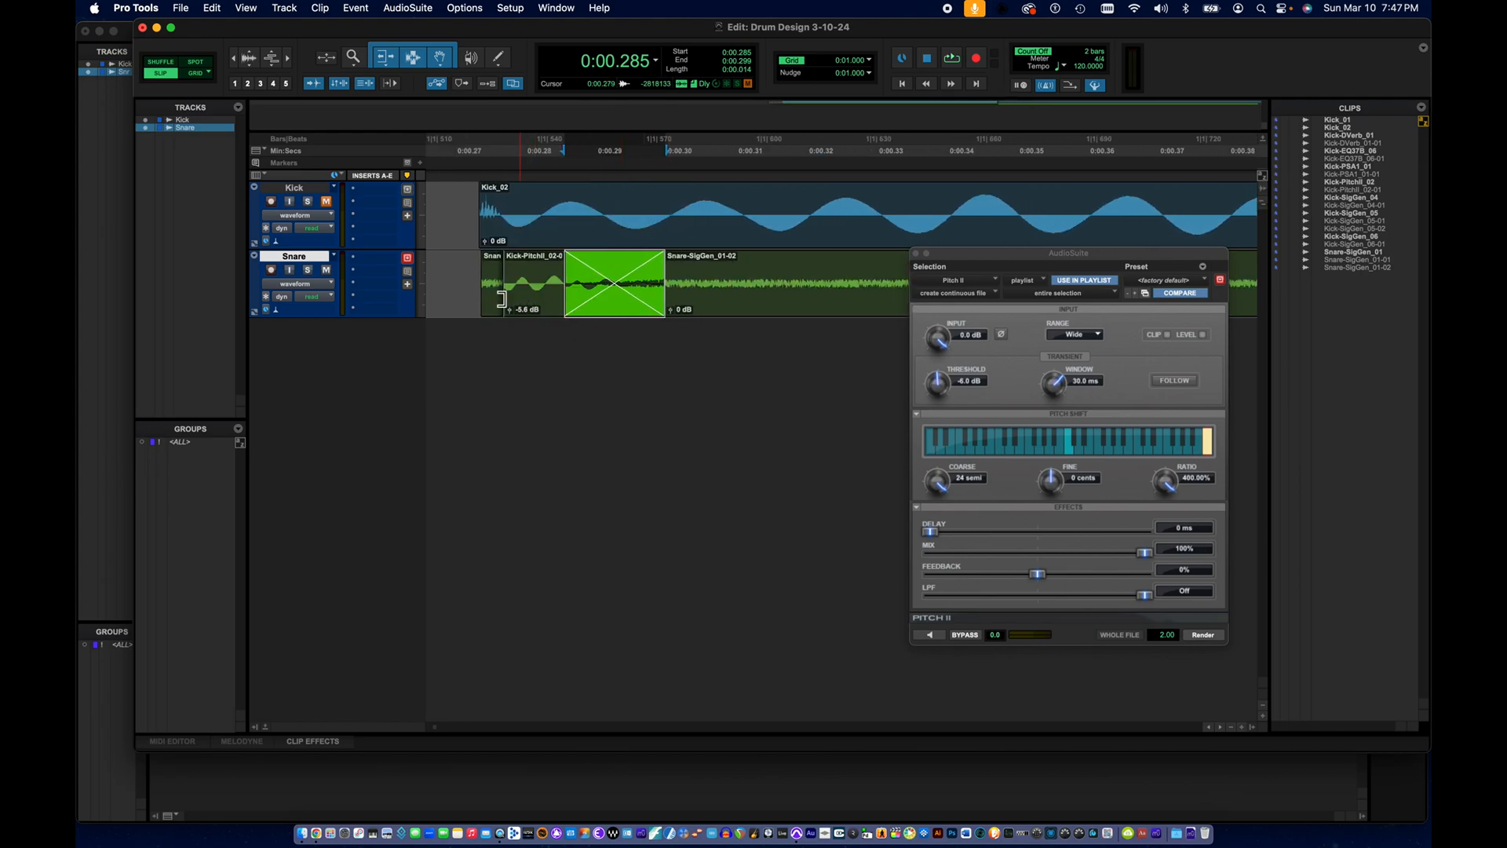
left_click(492, 306)
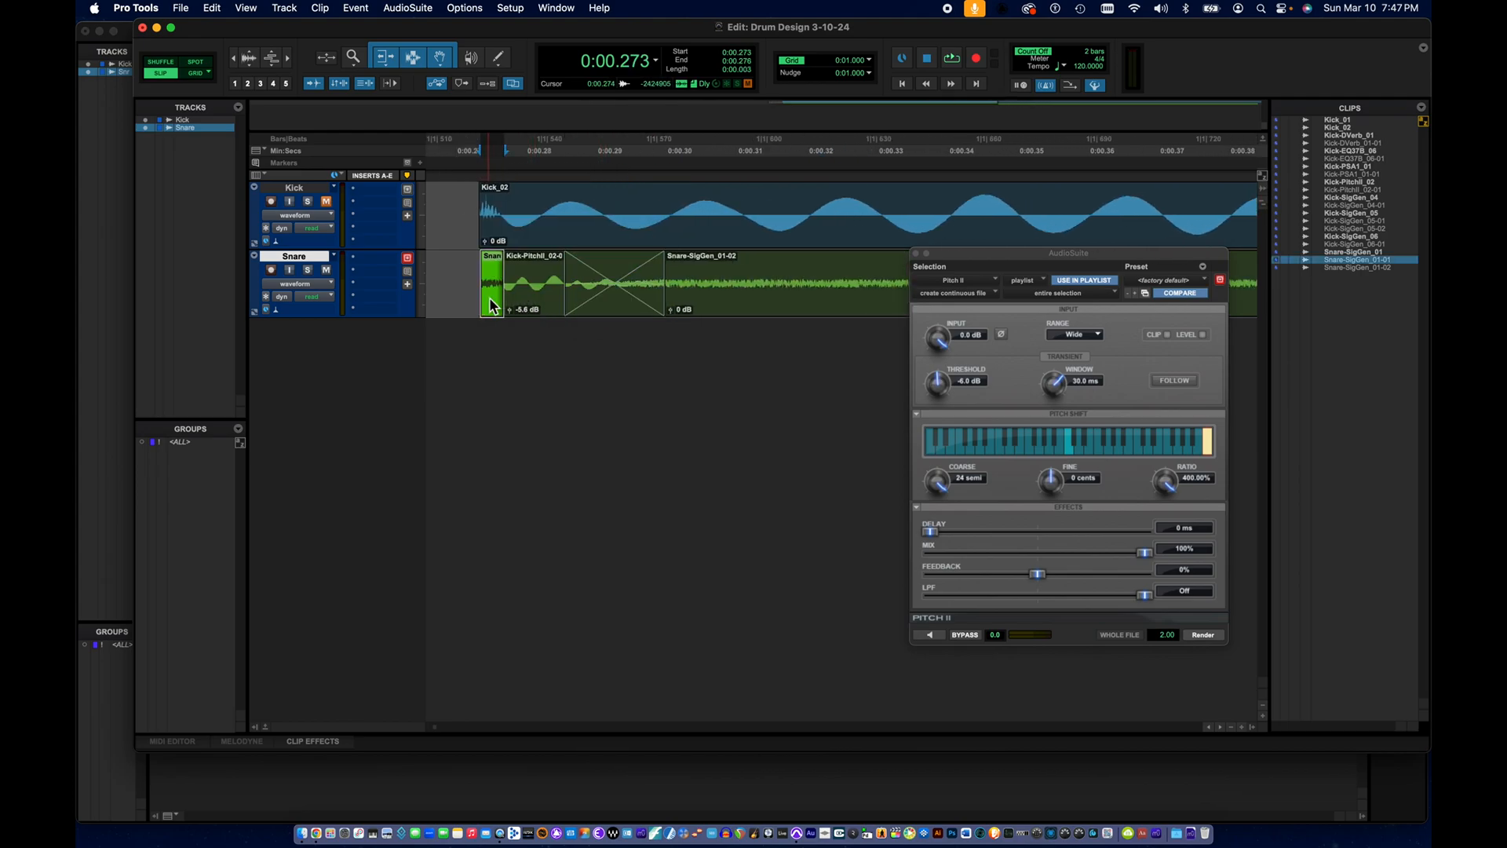
key("Delete")
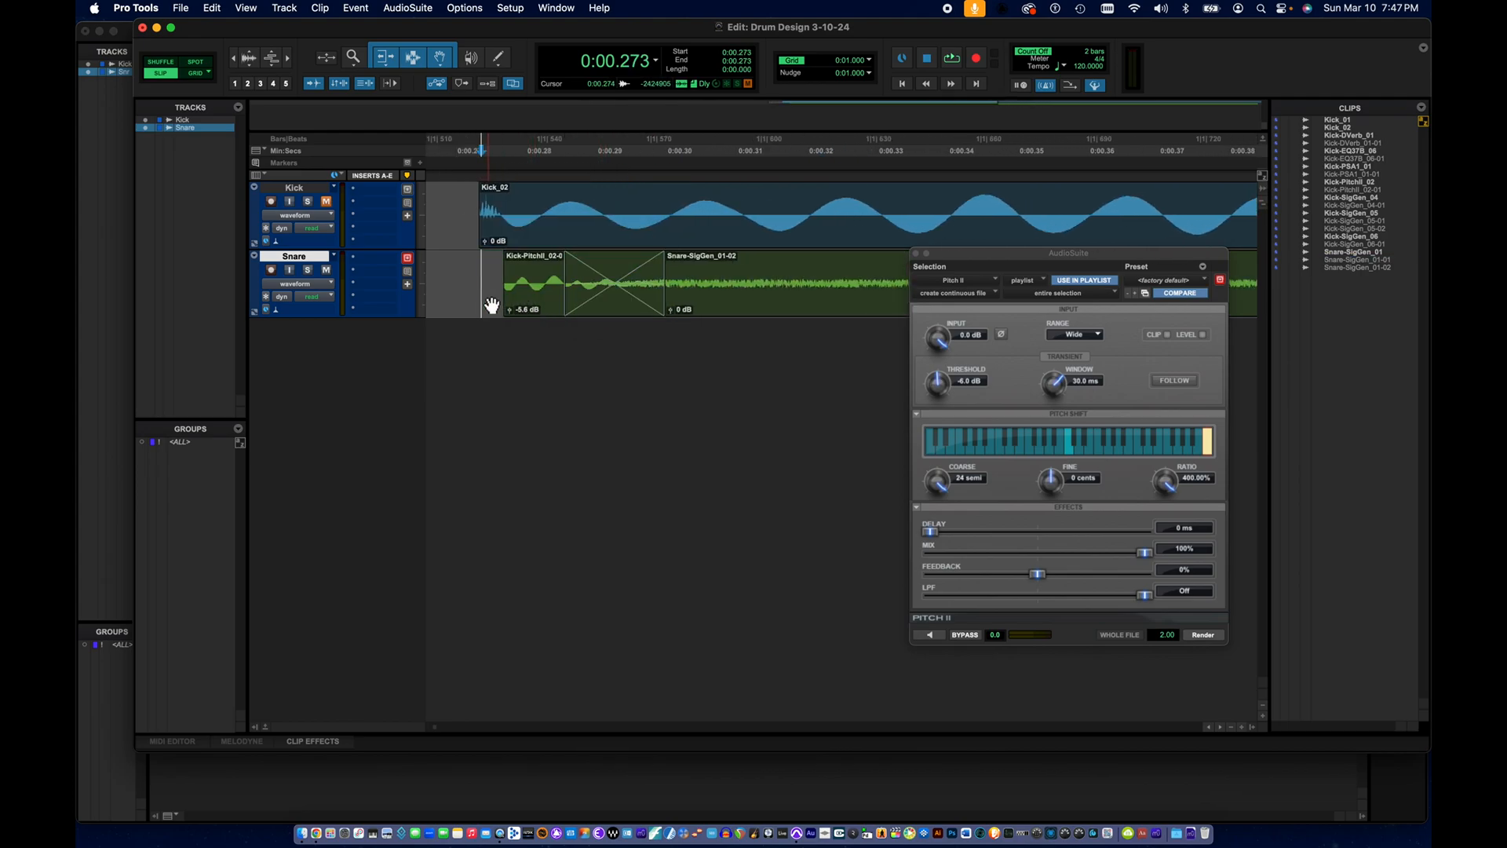
- Place the edit cursor at the pitched kick clip's start on the Snare track and close the Pitch II AudioSuite window
key("super+bracketright")
scroll(521, 281, "right", 10)
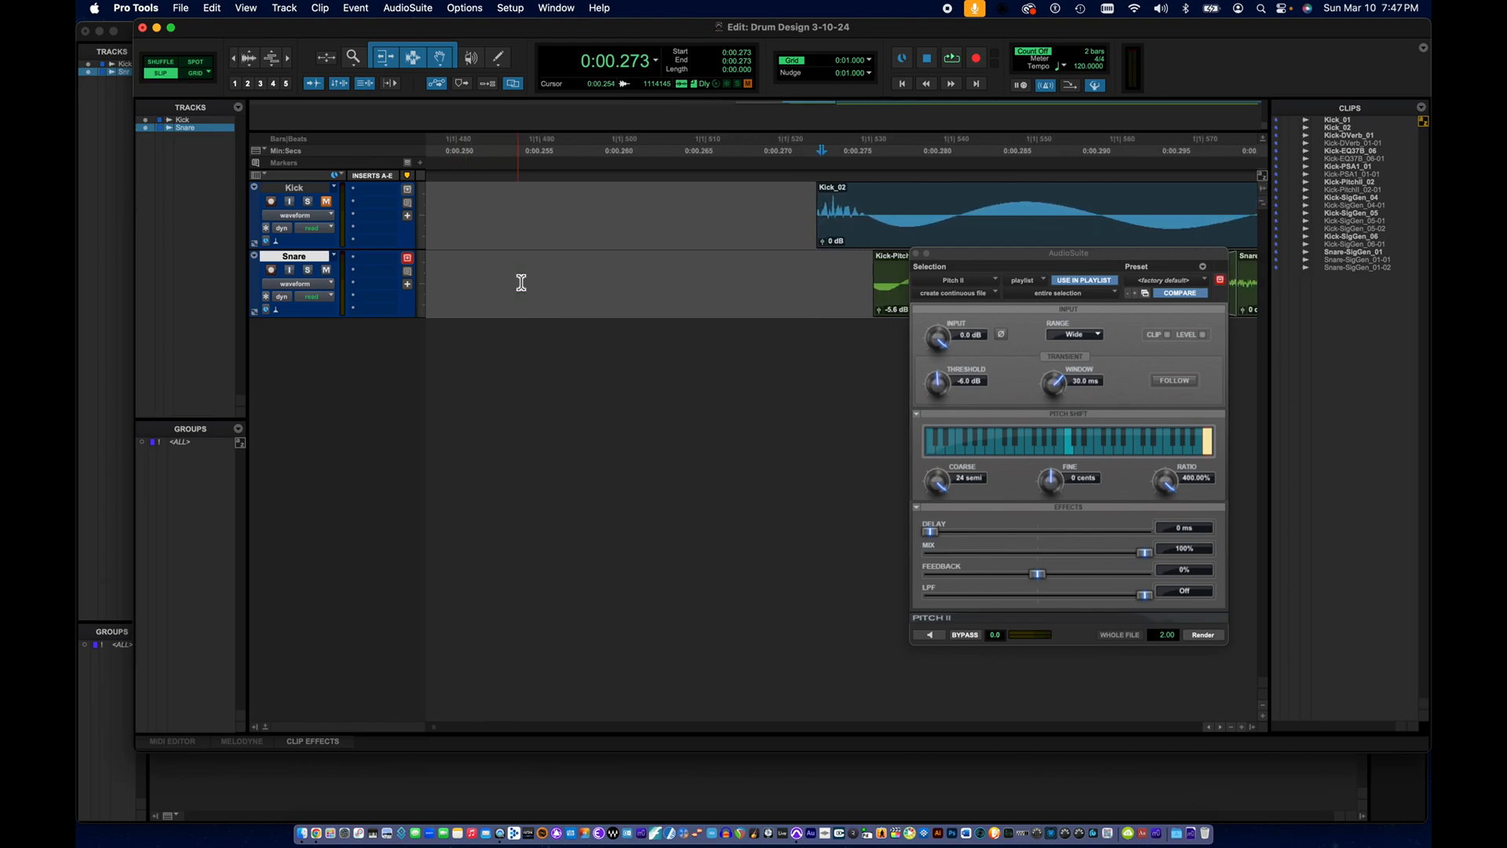
key("super+bracketright")
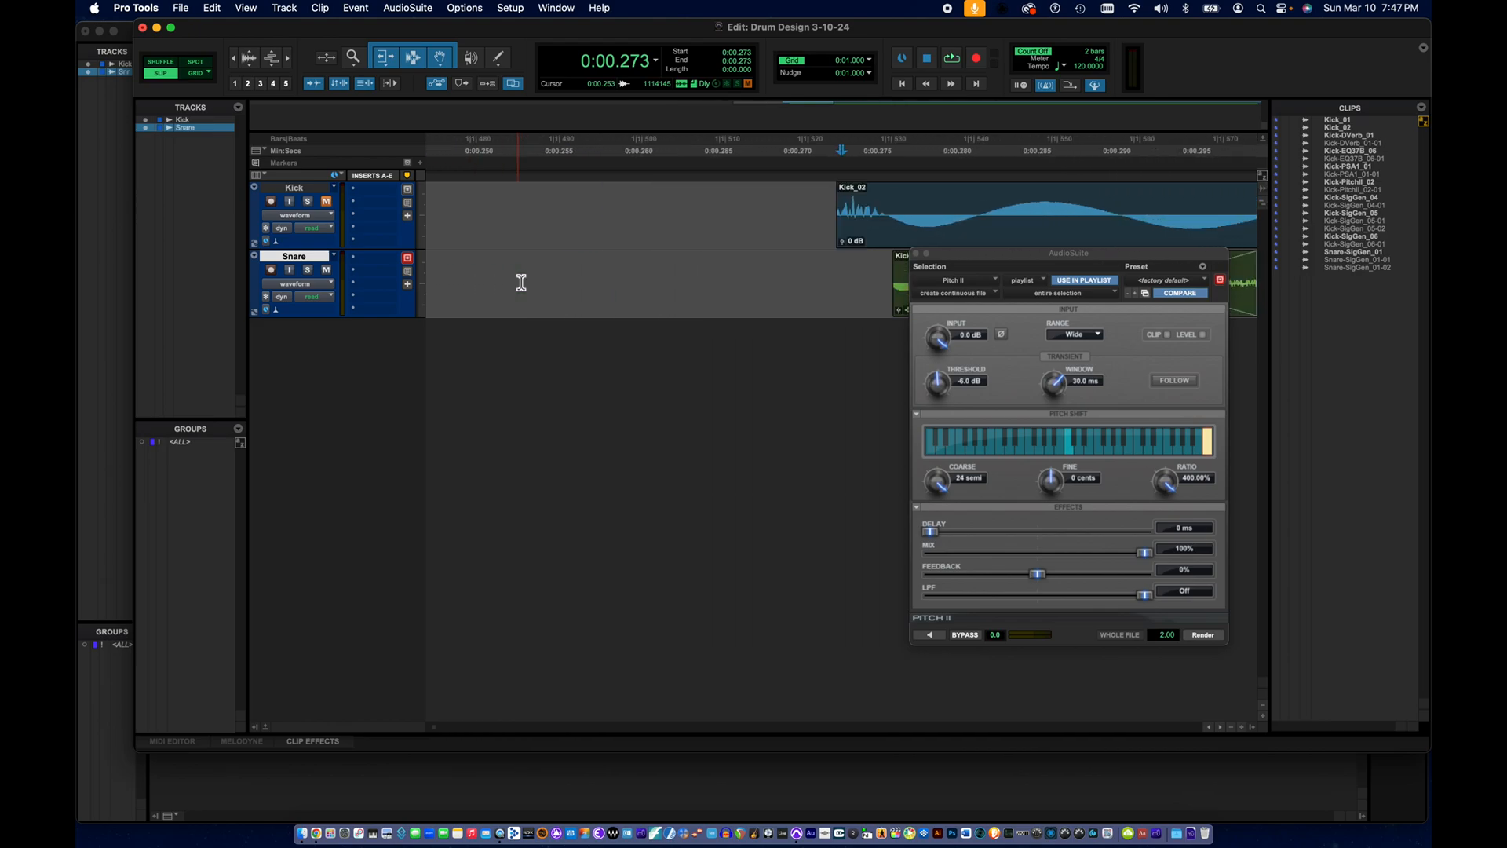
scroll(521, 282, "right", 10)
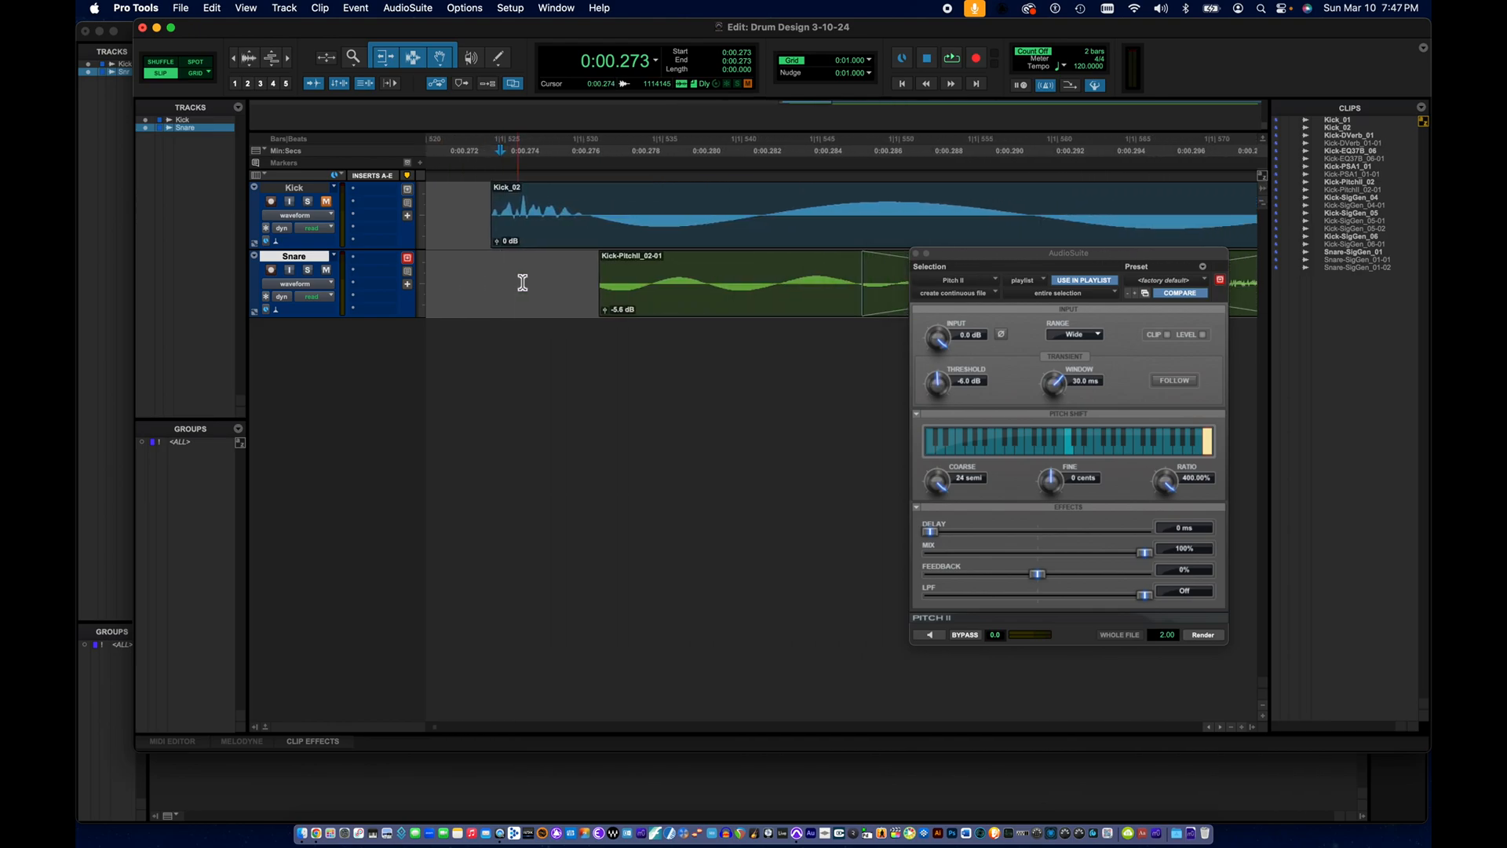
left_click(596, 279)
key("super+bracketright")
key("super+bracketright")
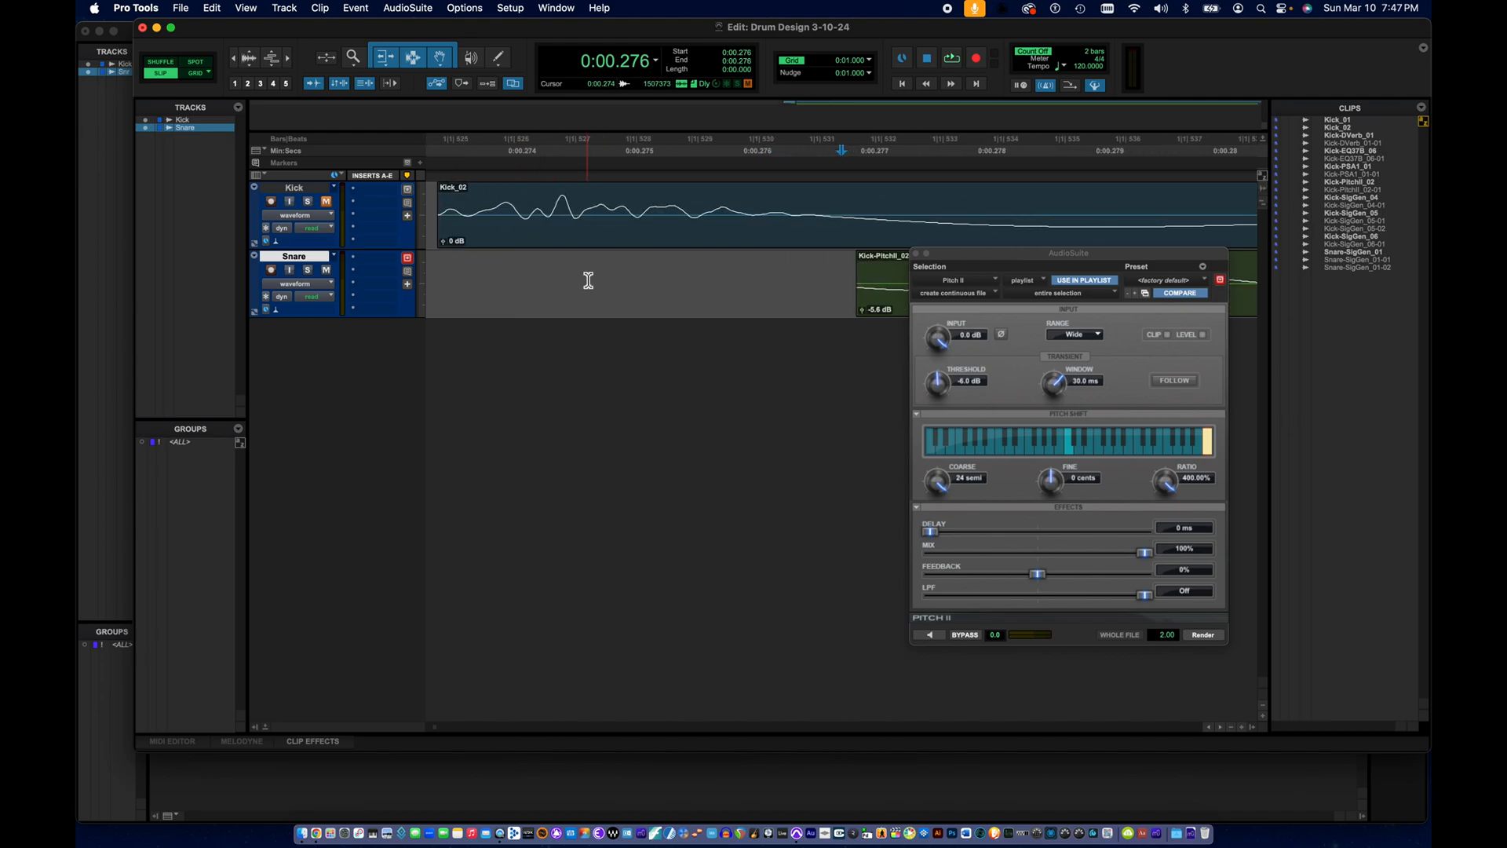
left_click(915, 253)
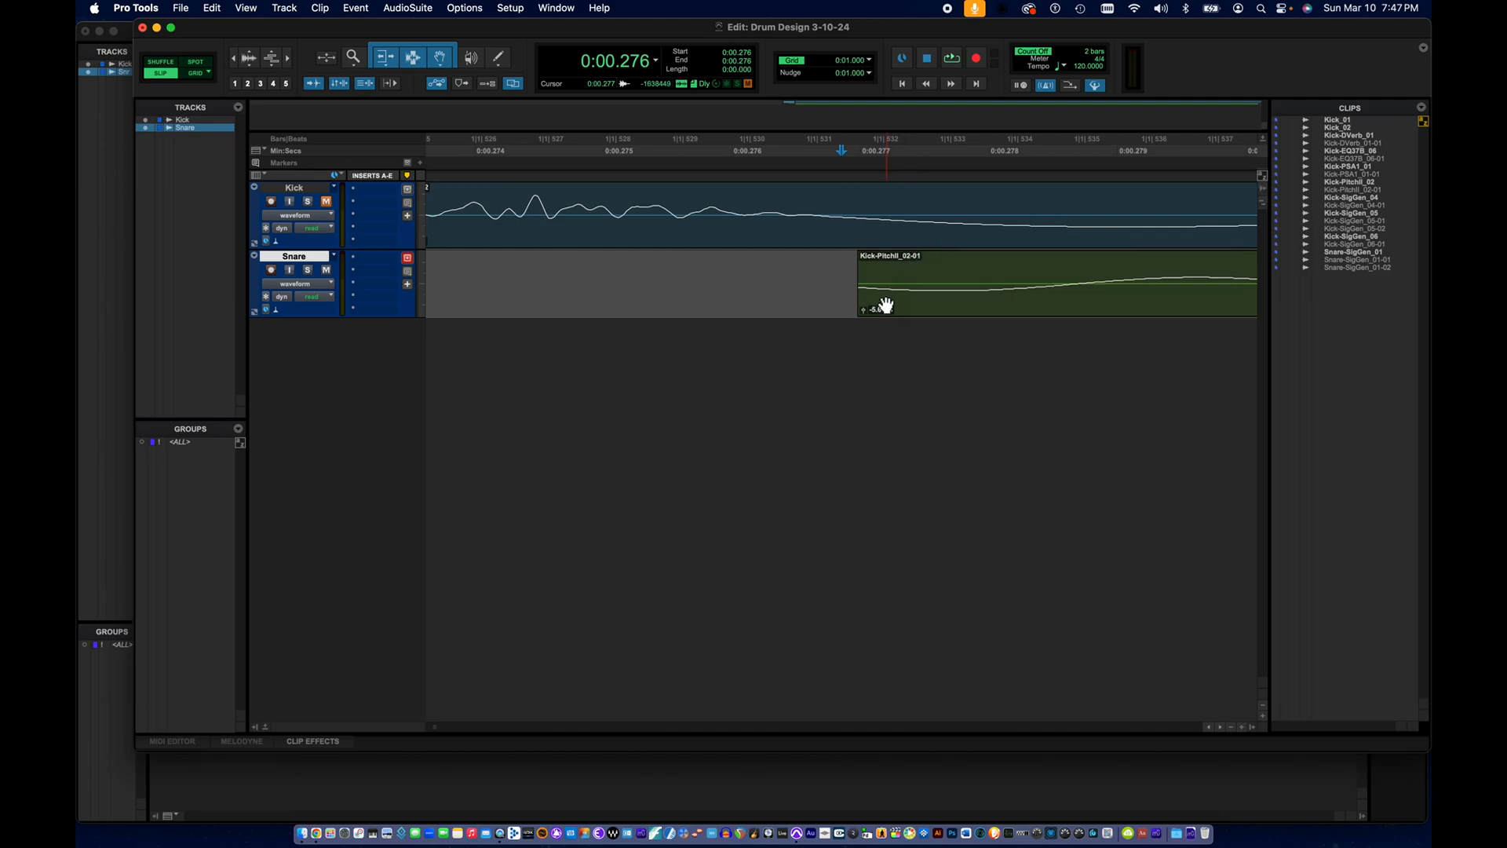
- Add a fade-in to the pitched kick clip on the Snare track from 0:00.276 to 0:00.279
scroll(886, 305, "right", 5)
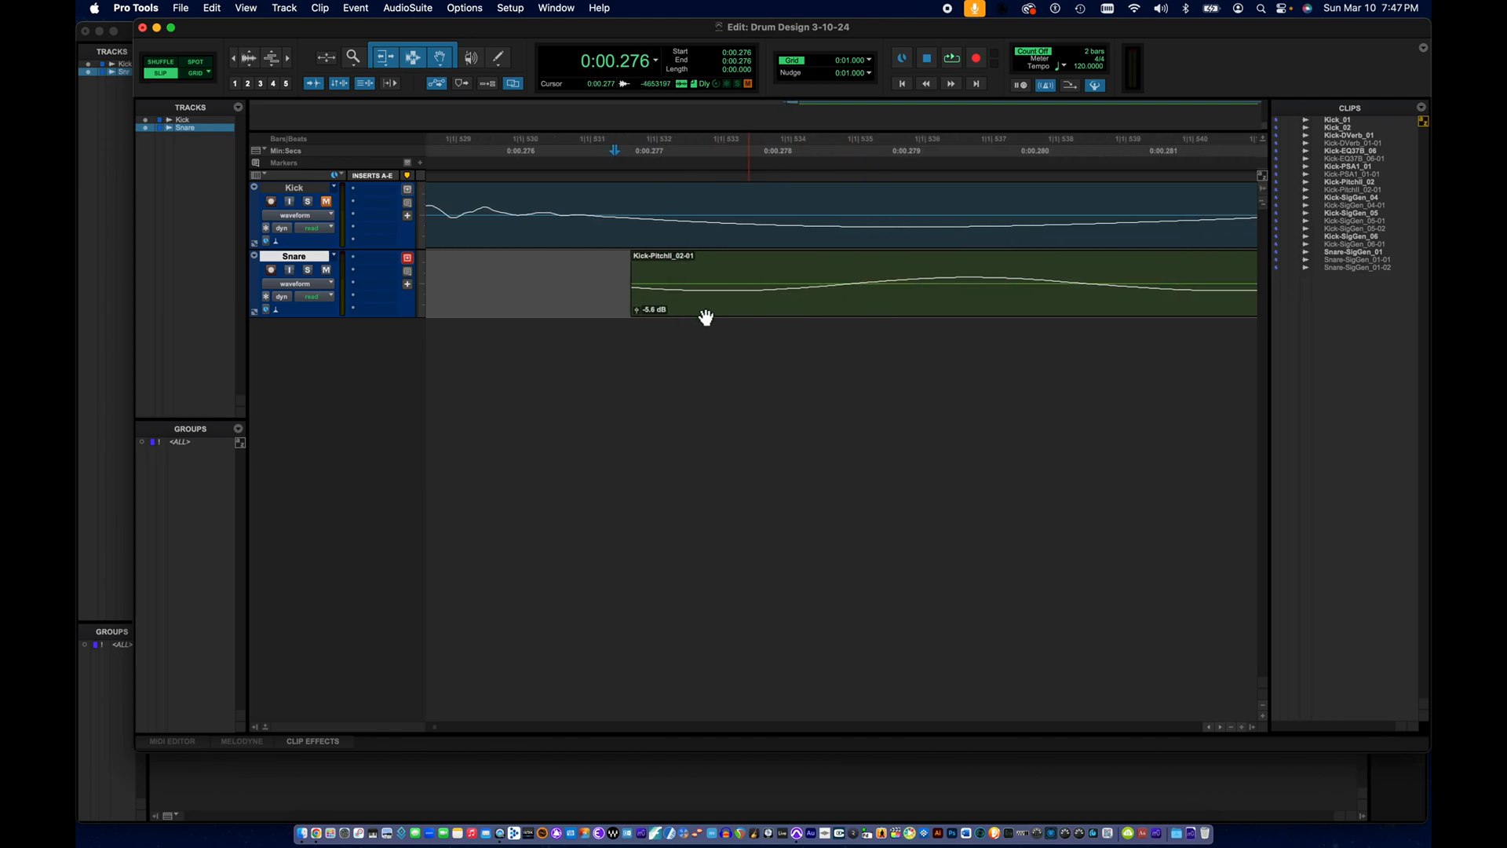
key("super+bracketright")
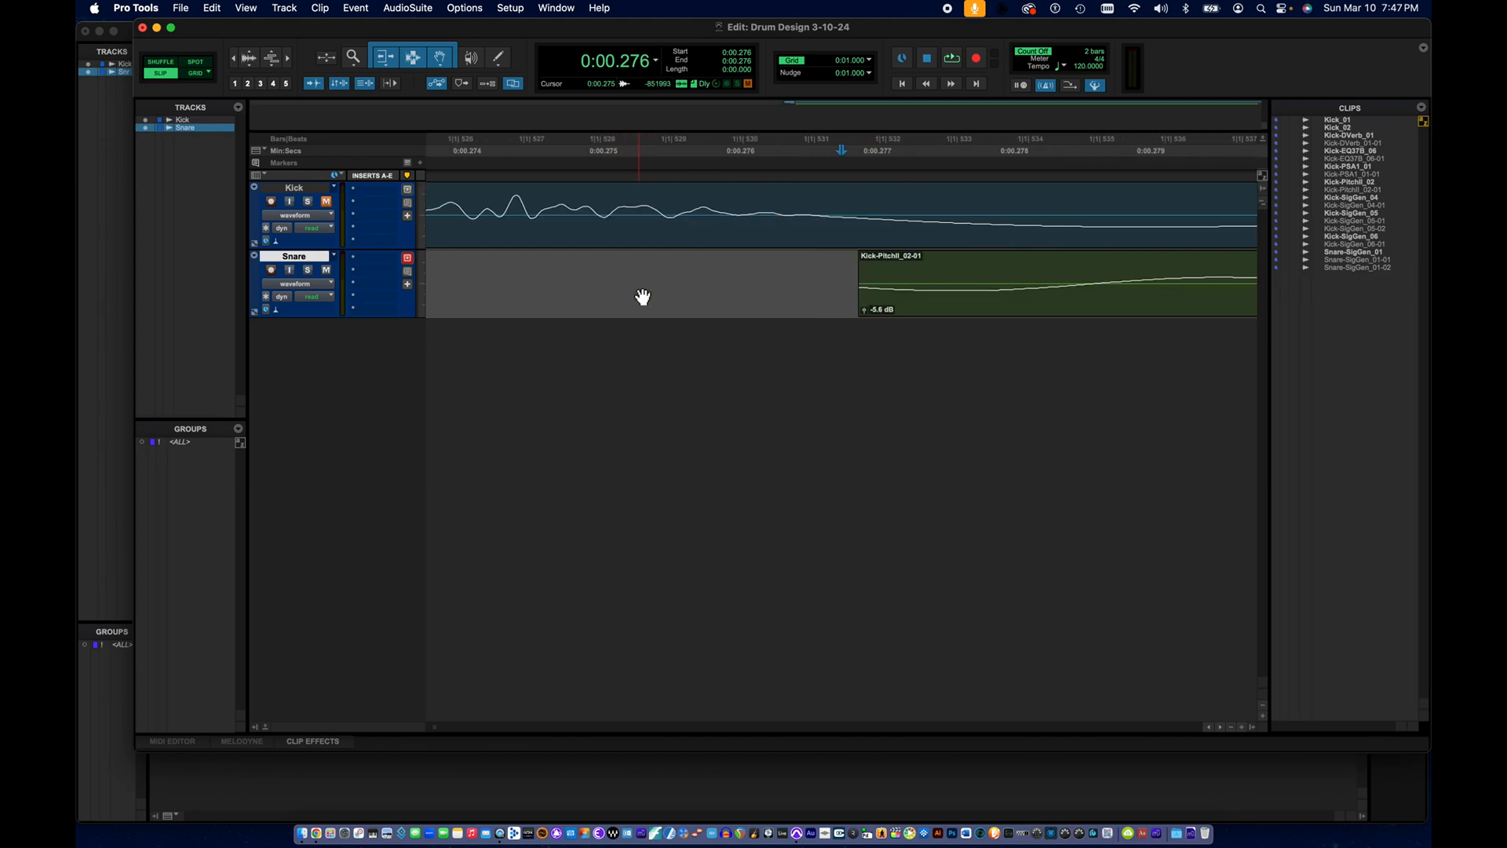
scroll(643, 297, "right", 4)
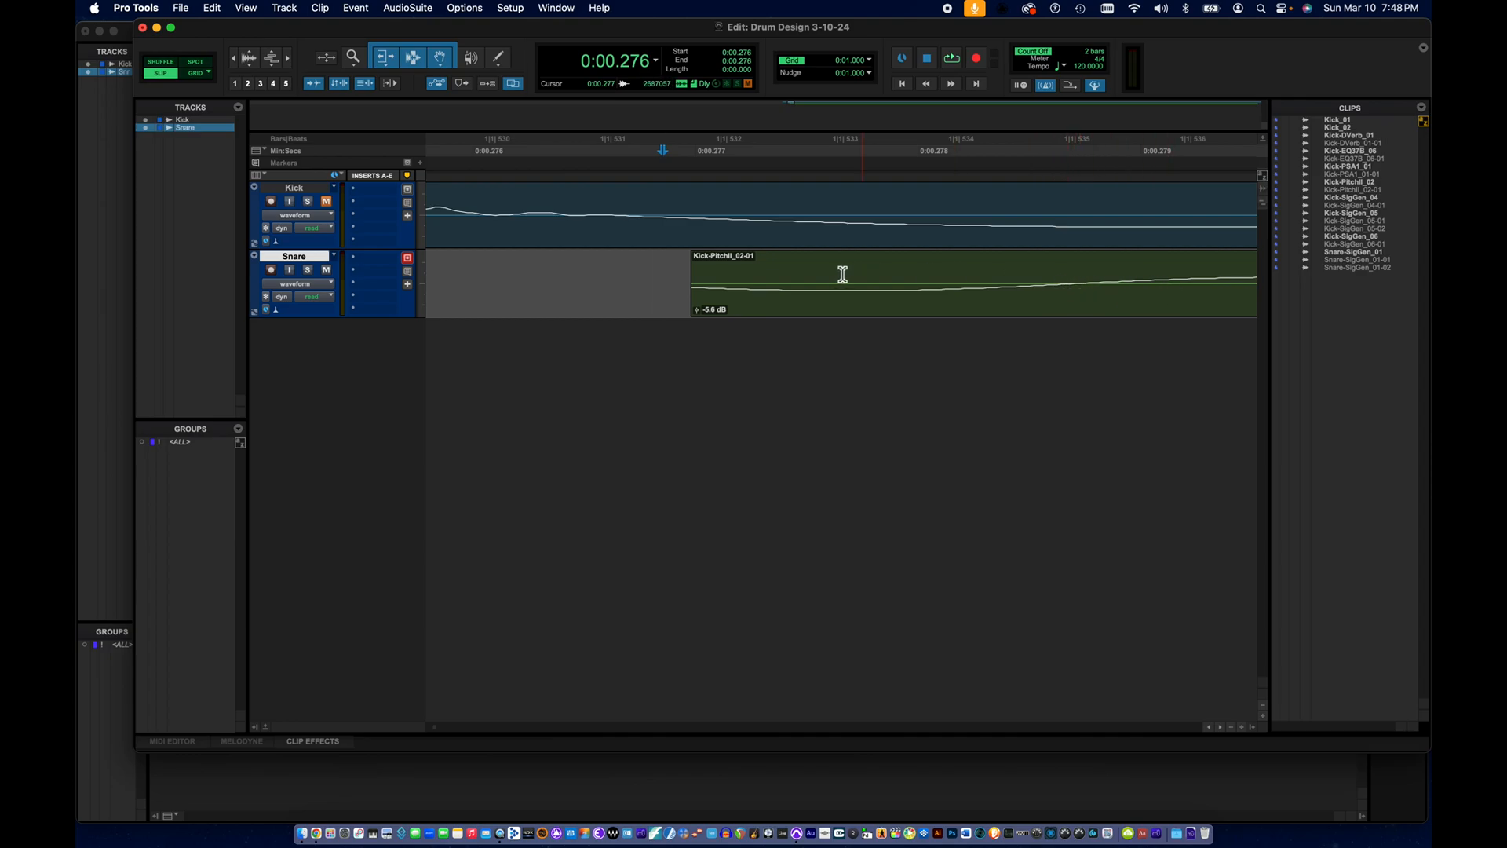
left_click_drag(694, 284, 1071, 271)
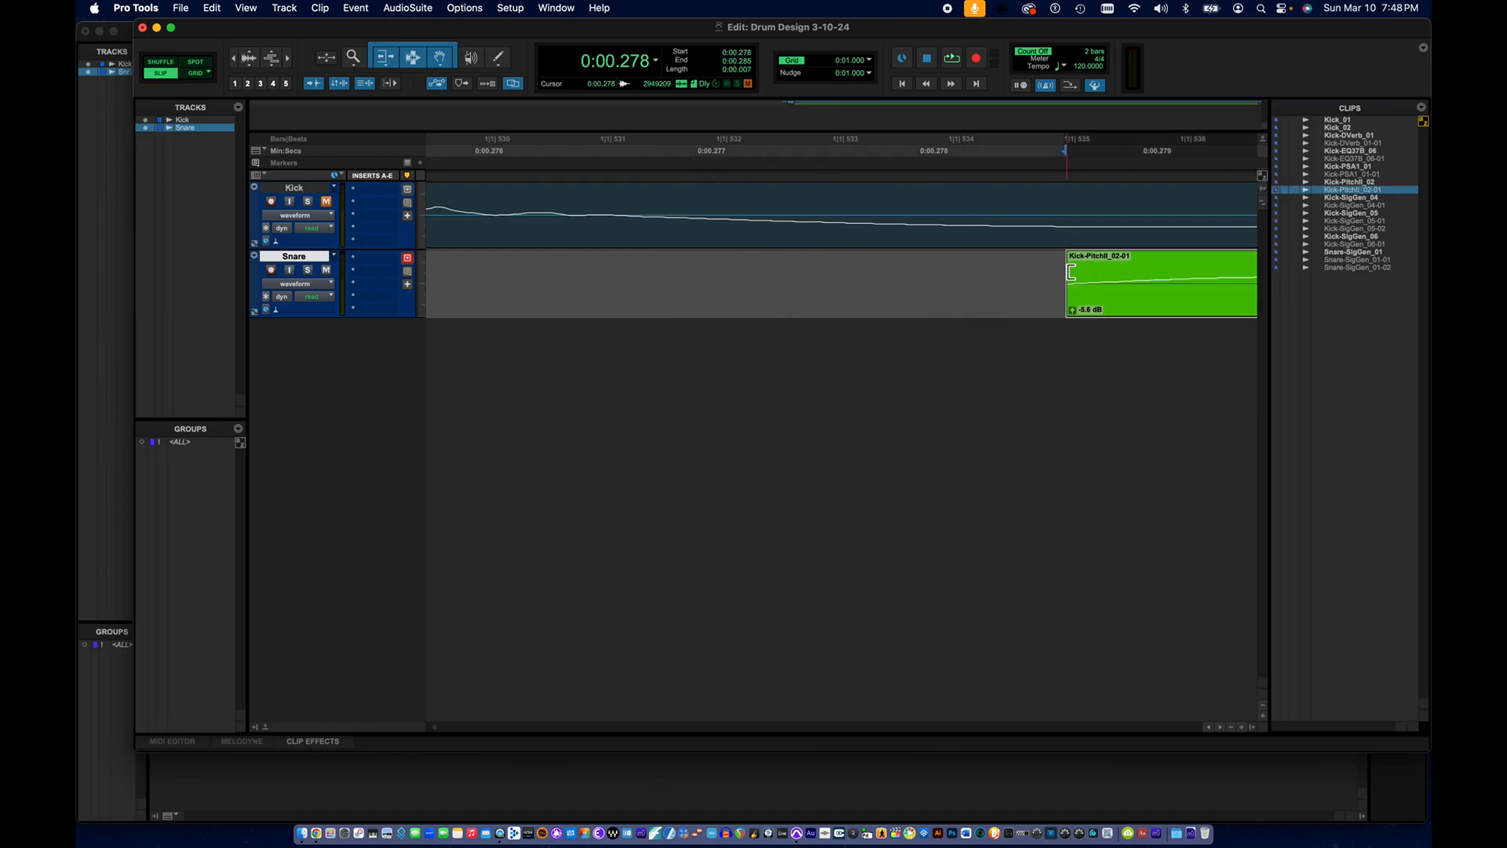
key("super+z")
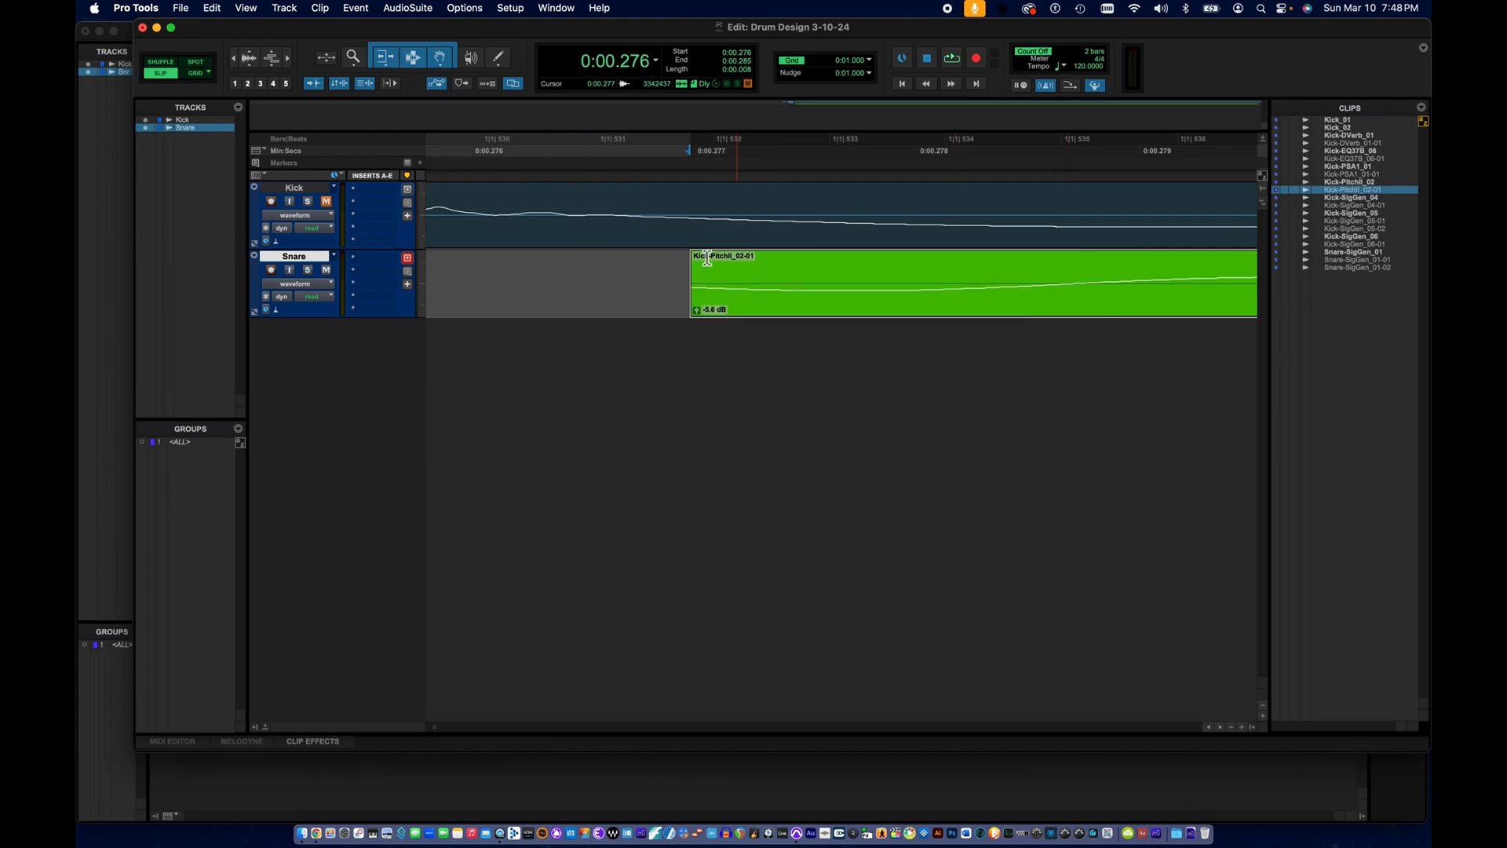
left_click_drag(693, 261, 1189, 274)
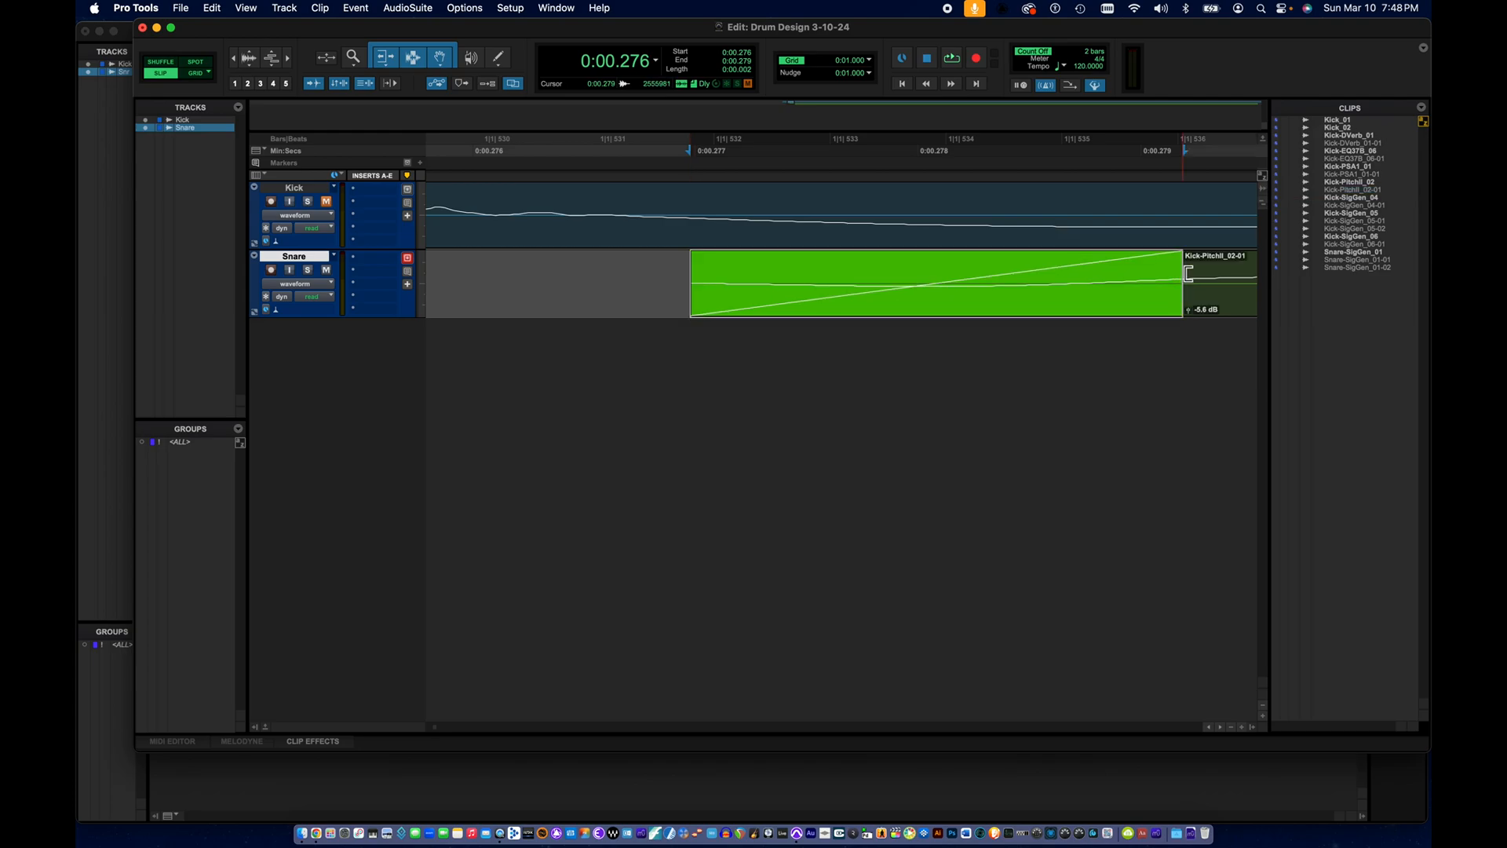
- Play the Snare track several times from 0:00.269, just ahead of the faded-in kick clip
scroll(1185, 274, "down", 10)
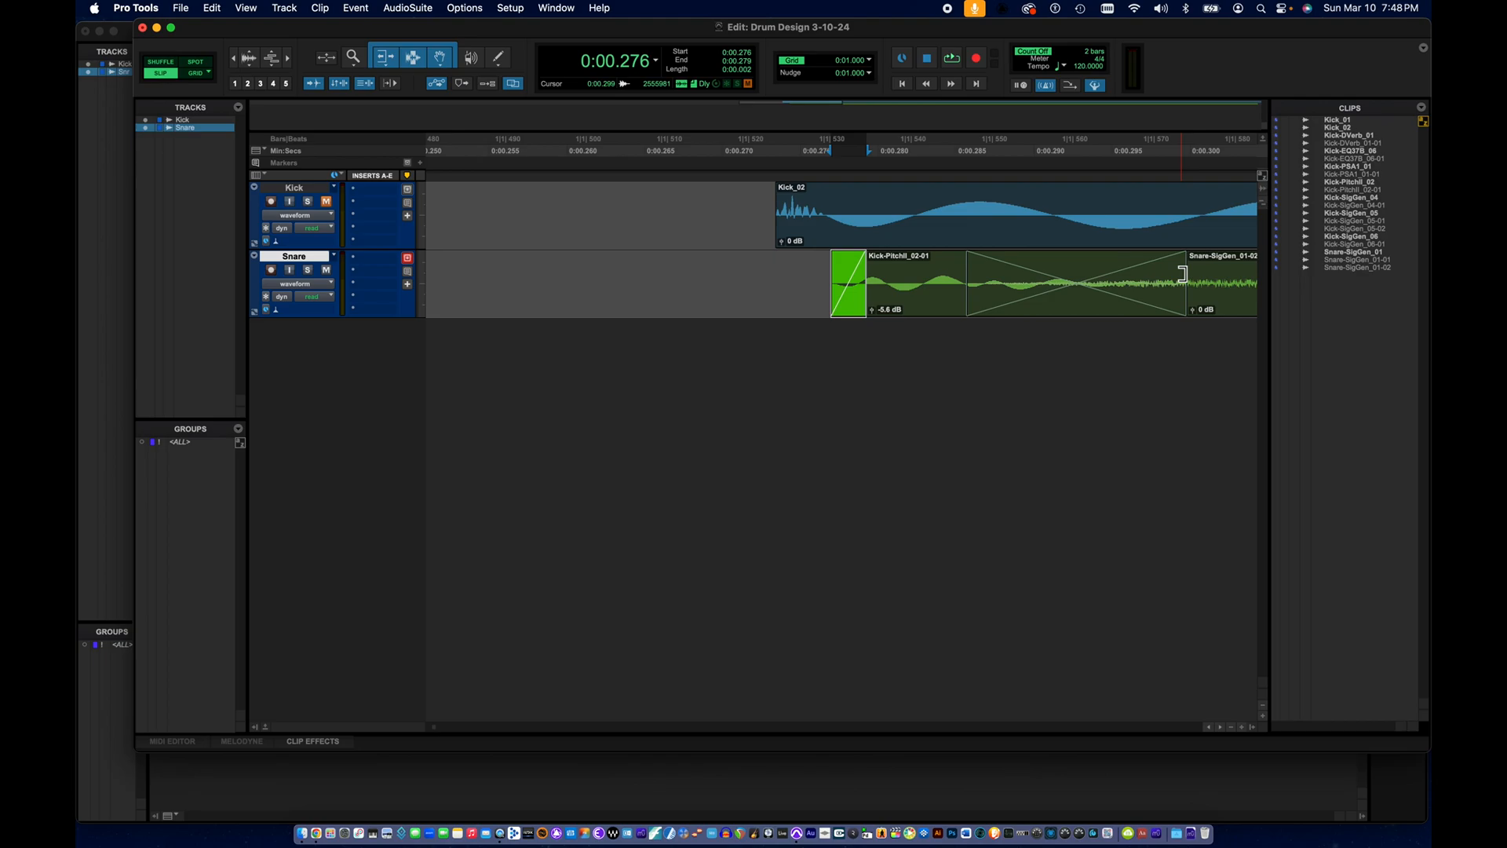
scroll(1183, 274, "down", 3)
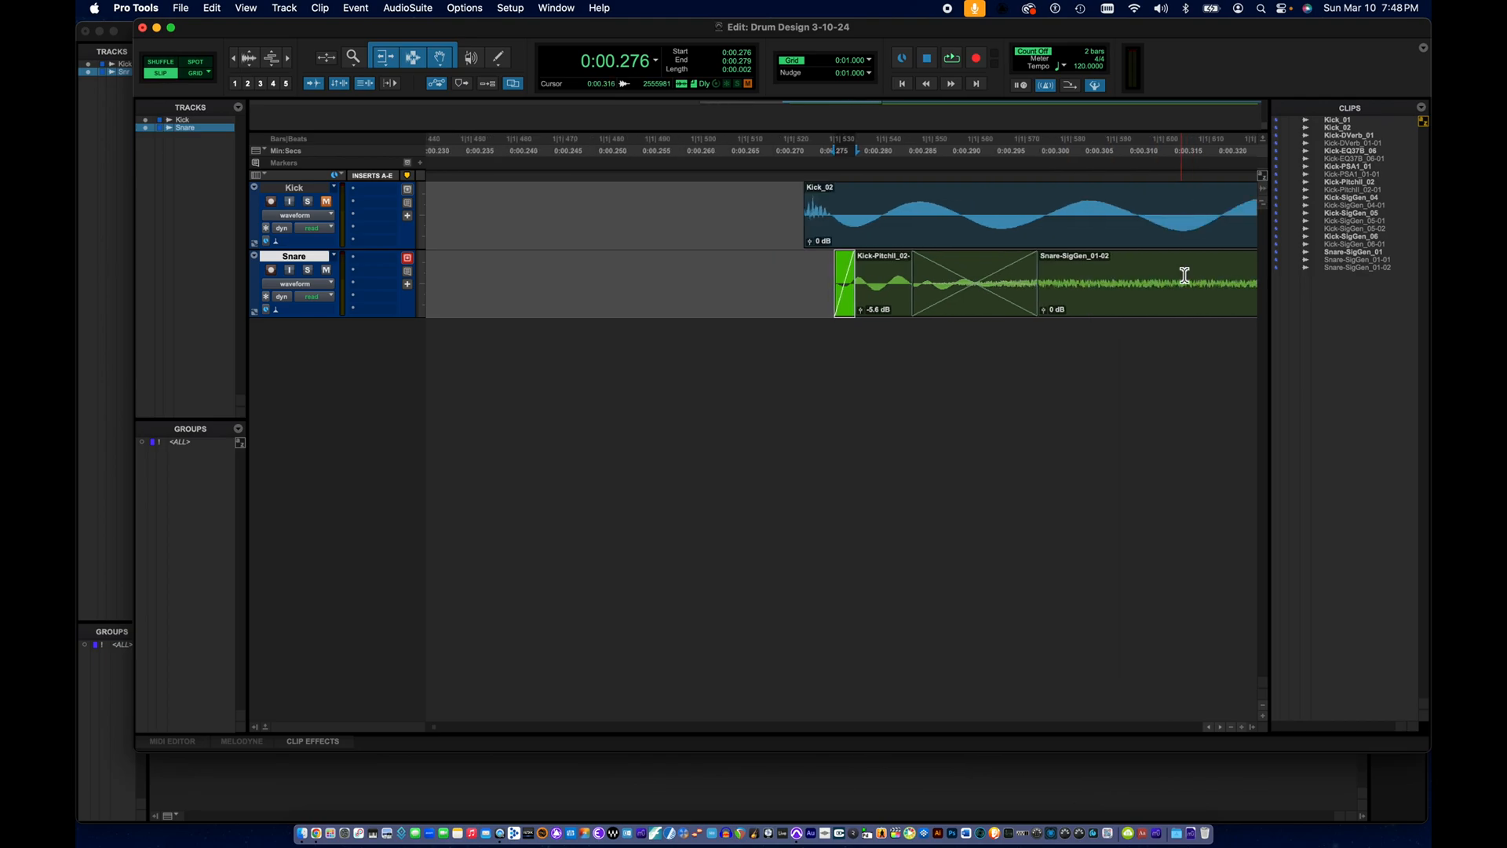
scroll(1184, 275, "right", 3)
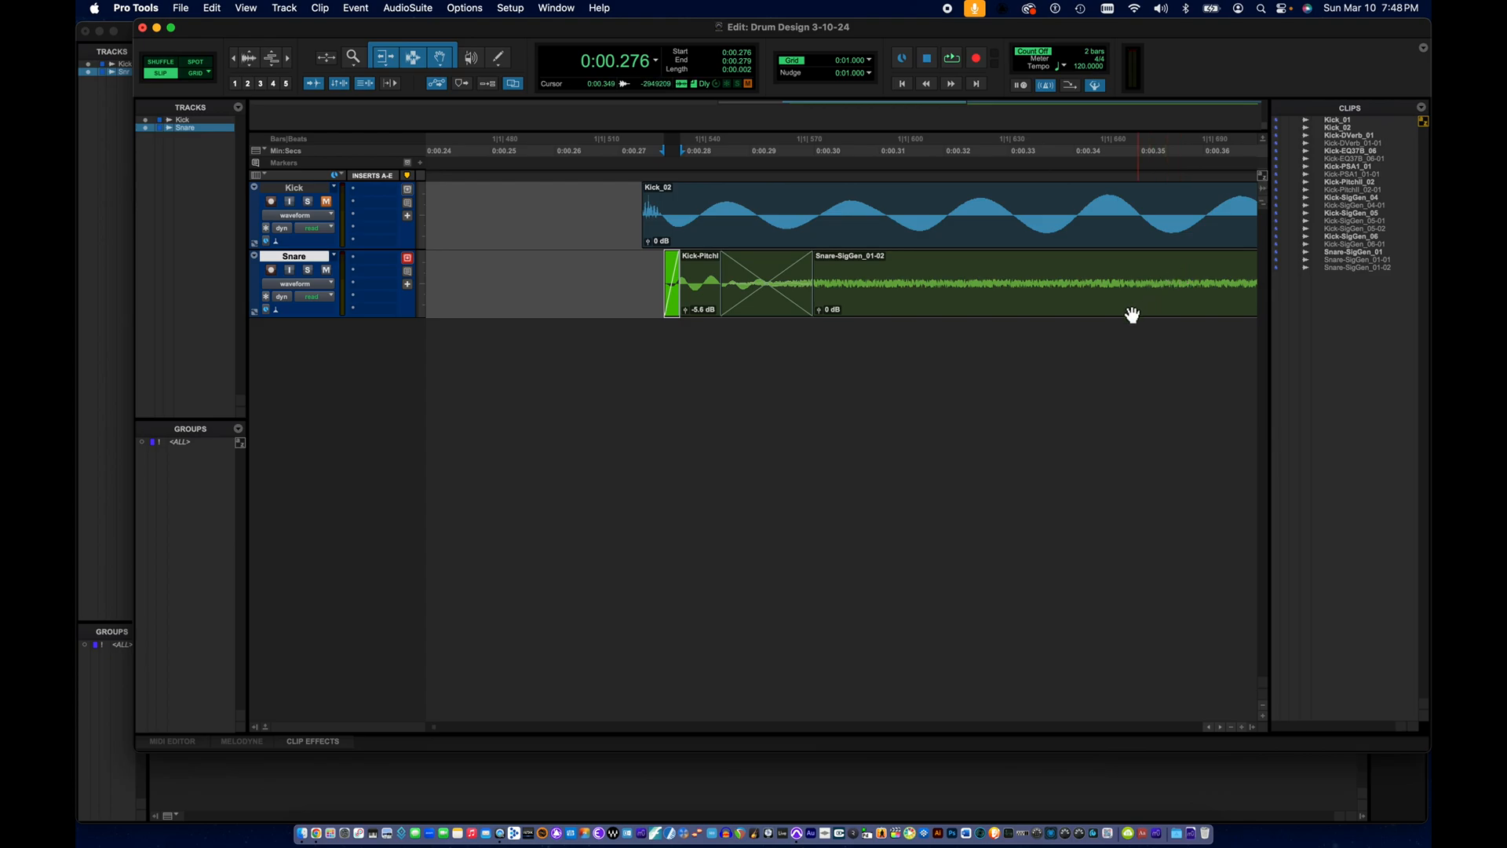
scroll(1101, 339, "down", 2)
scroll(1097, 337, "down", 2)
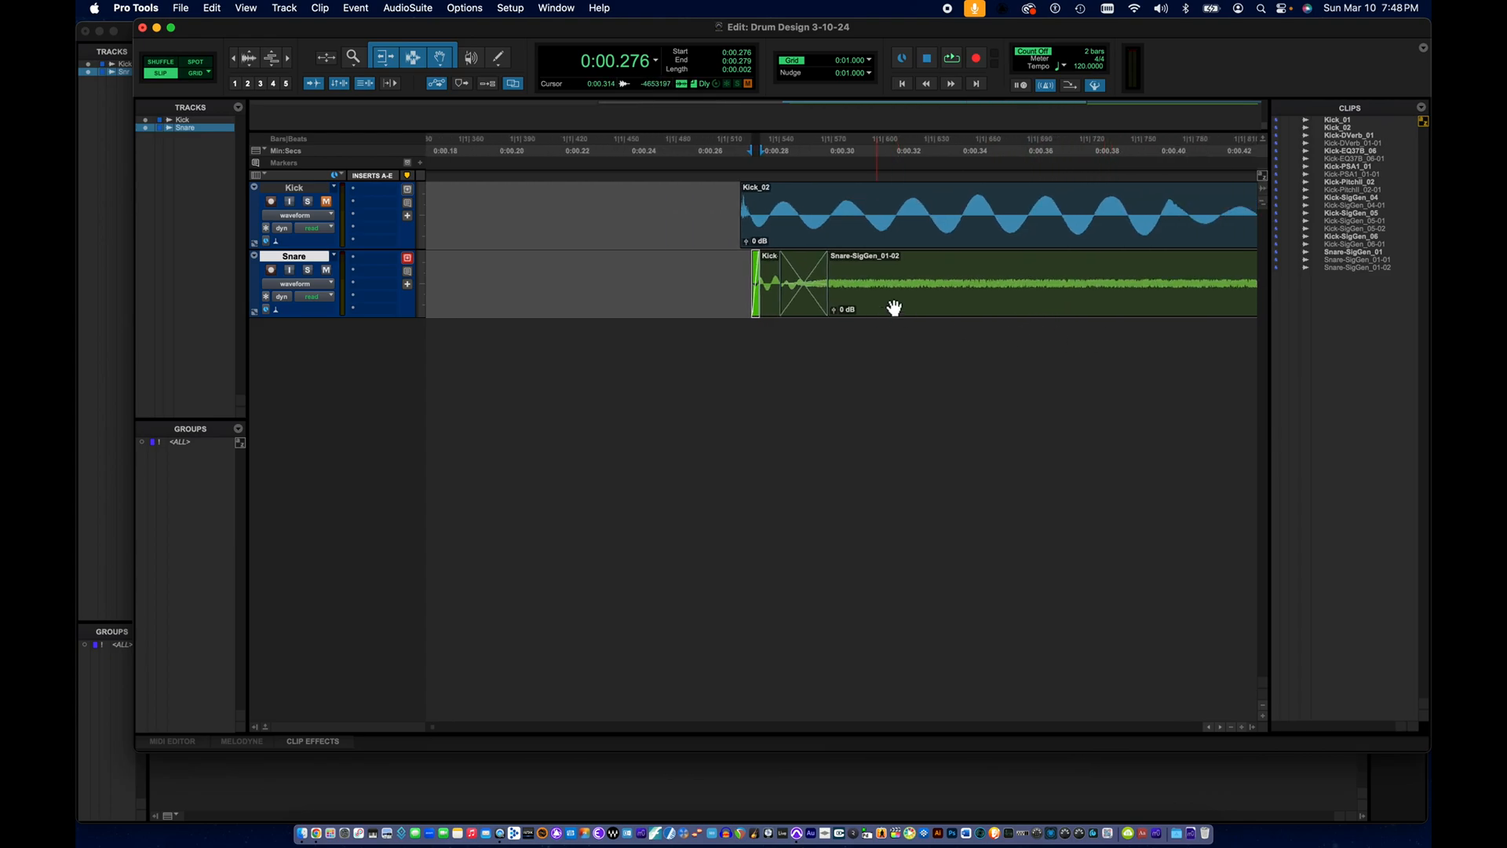
scroll(913, 294, "right", 3)
scroll(913, 294, "right", 2)
scroll(911, 292, "down", 3)
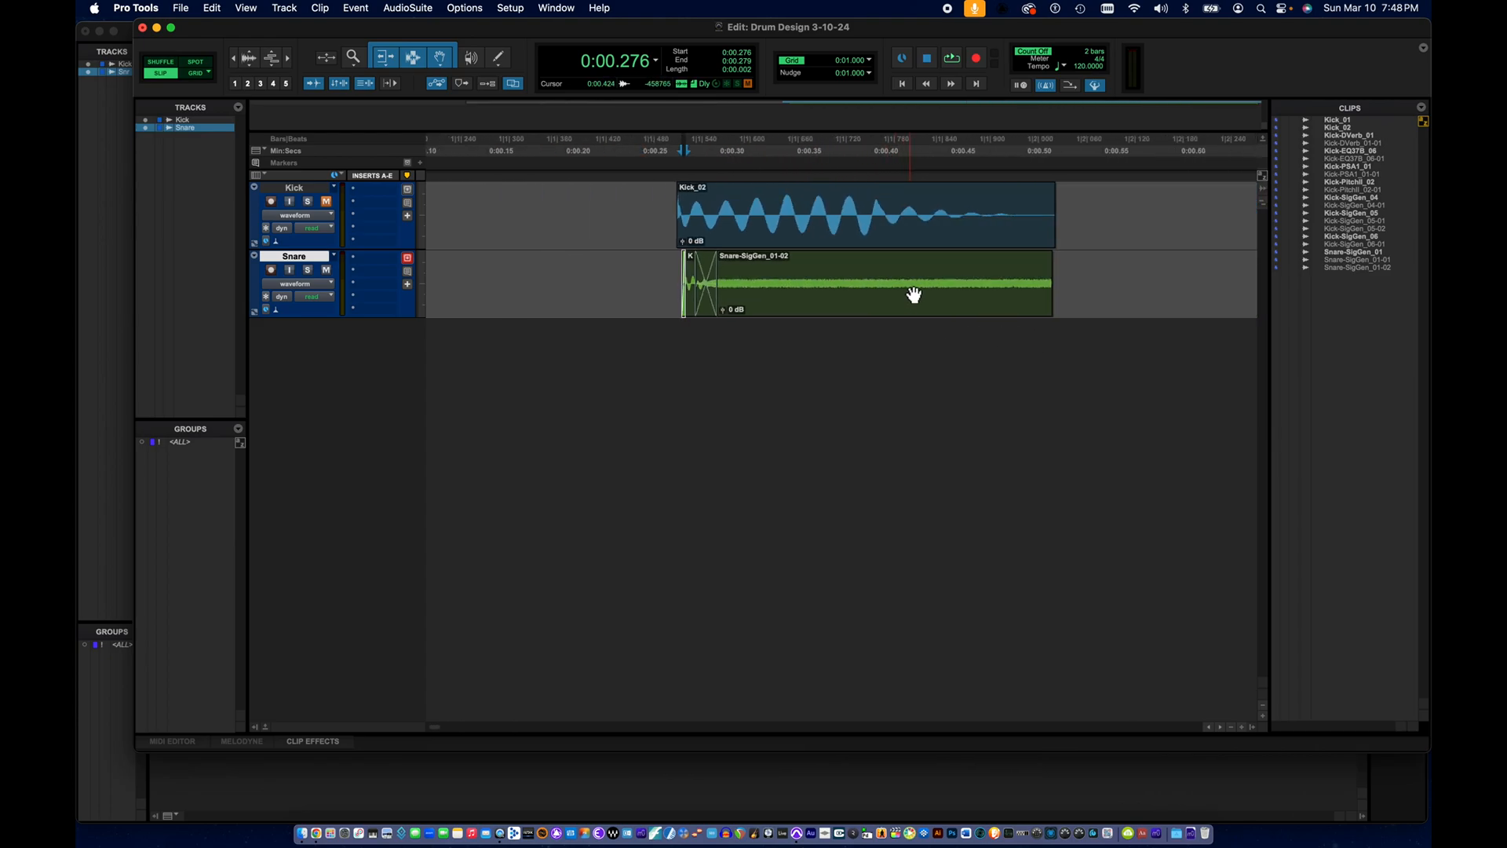
left_click(701, 272)
key("space")
key("space")
key("space")
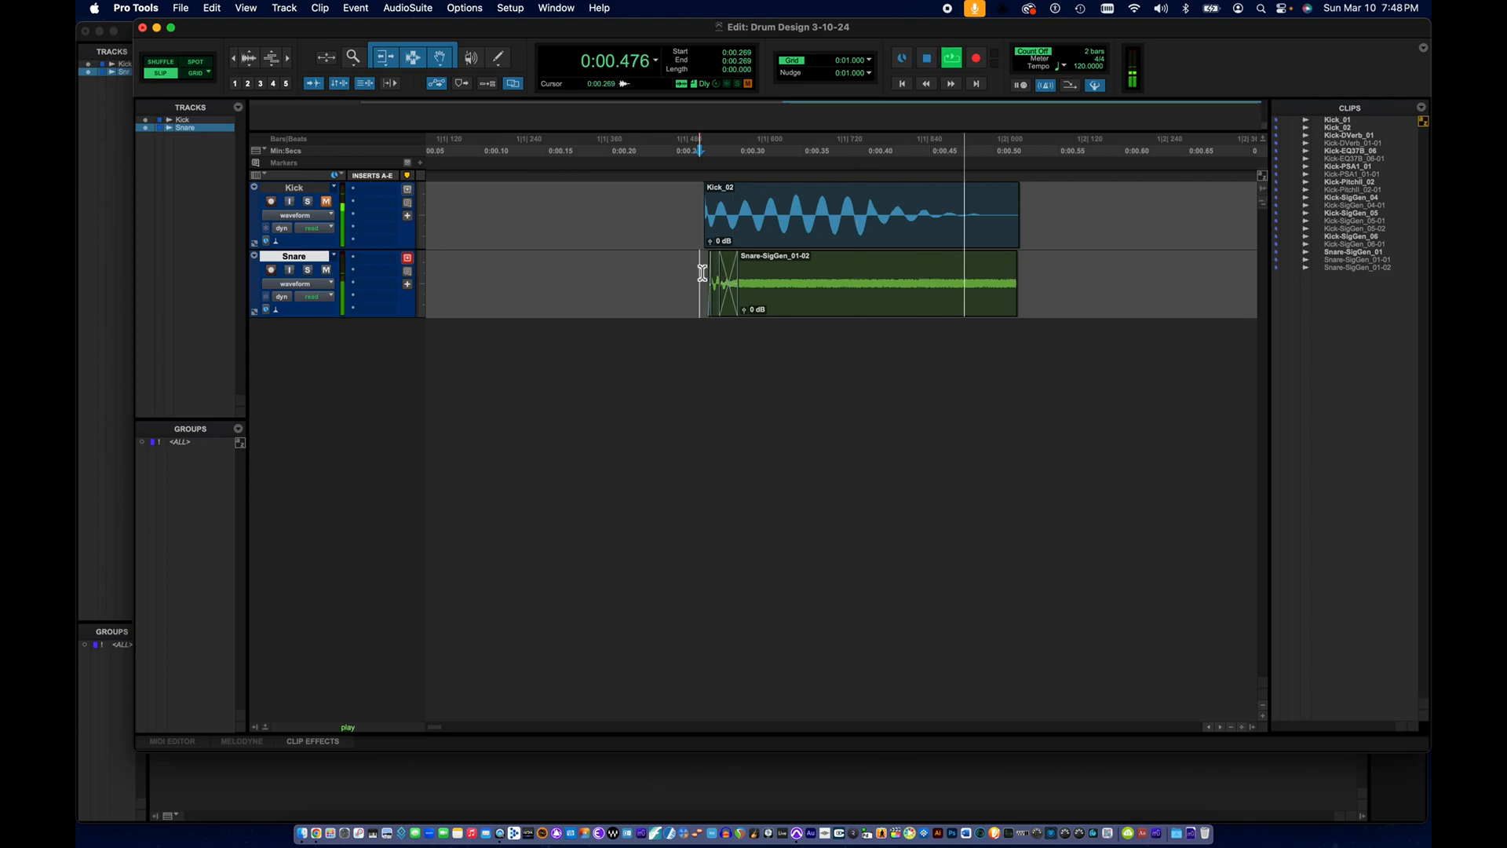
key("space")
key("space")
key("space")
key("space")
key("space")
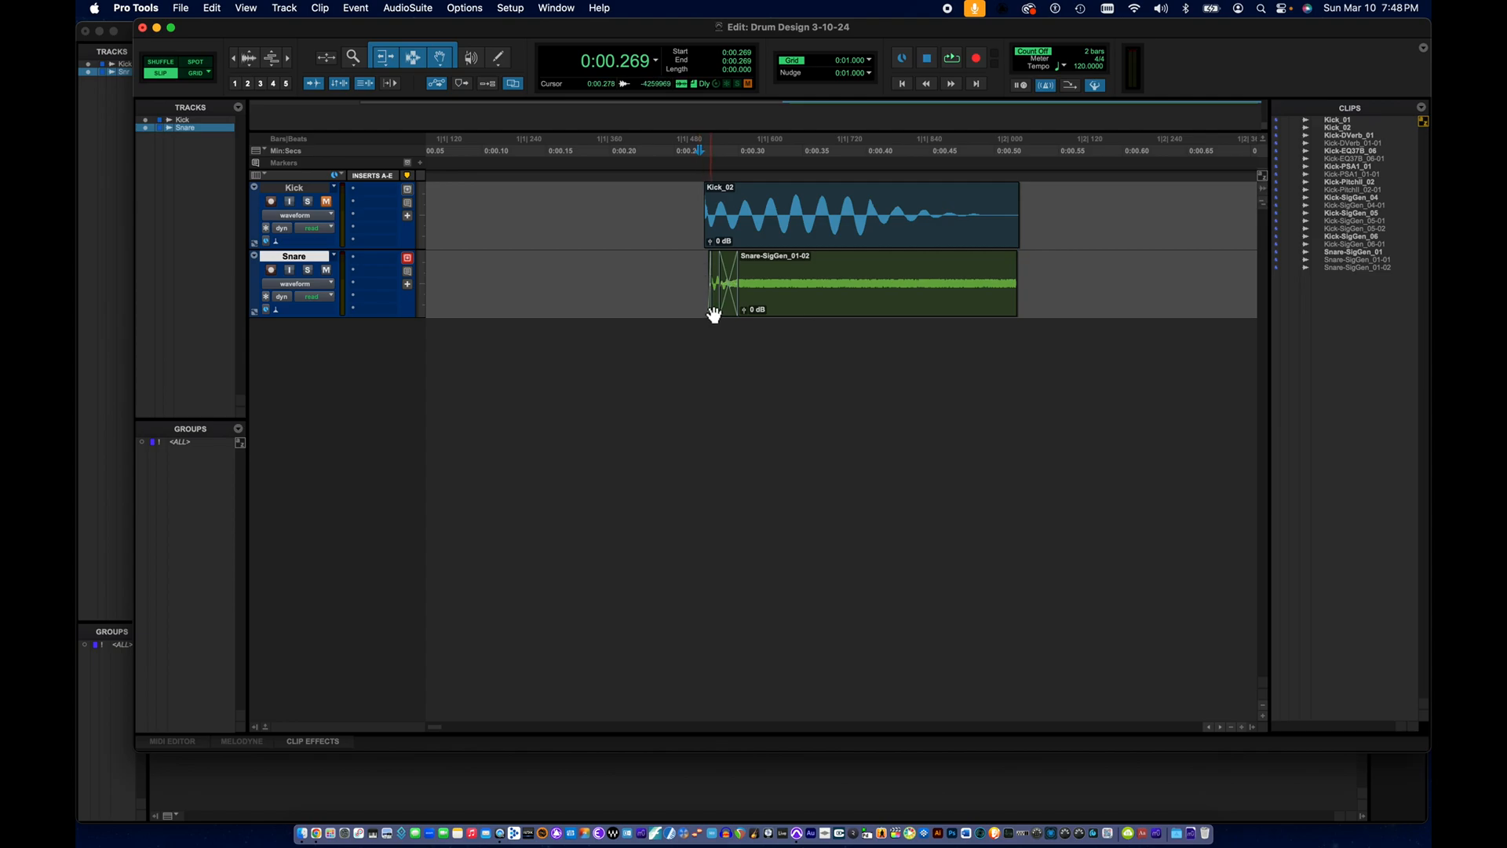
- Select the Snare track's fade-in, kick clip, crossfade and noise clip from 0:00.276 to 0:00.517 and consolidate them into one clip
scroll(714, 314, "up", 4)
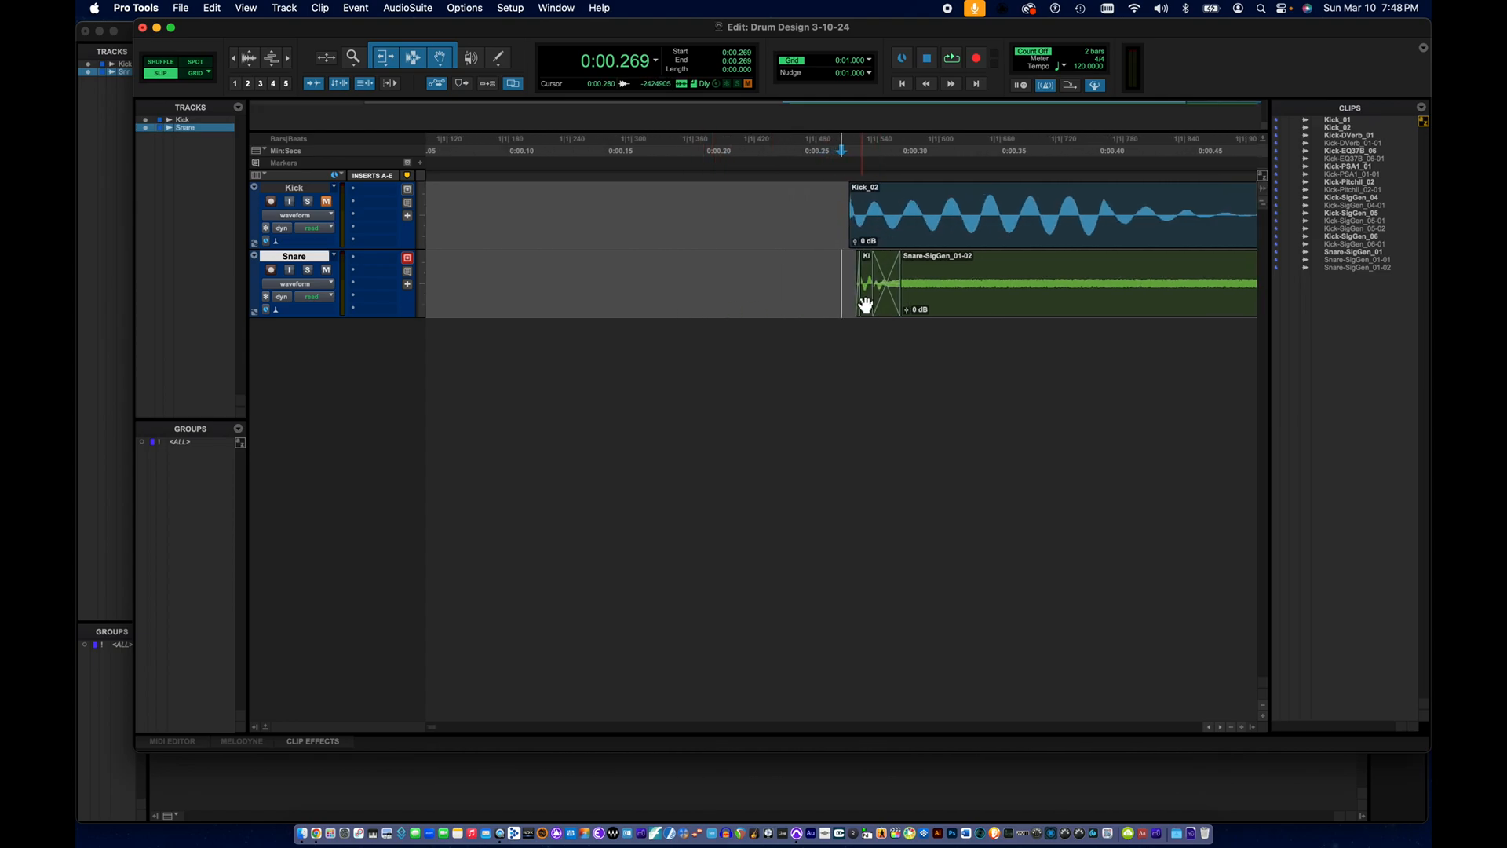
left_click(861, 306)
scroll(861, 305, "right", 6)
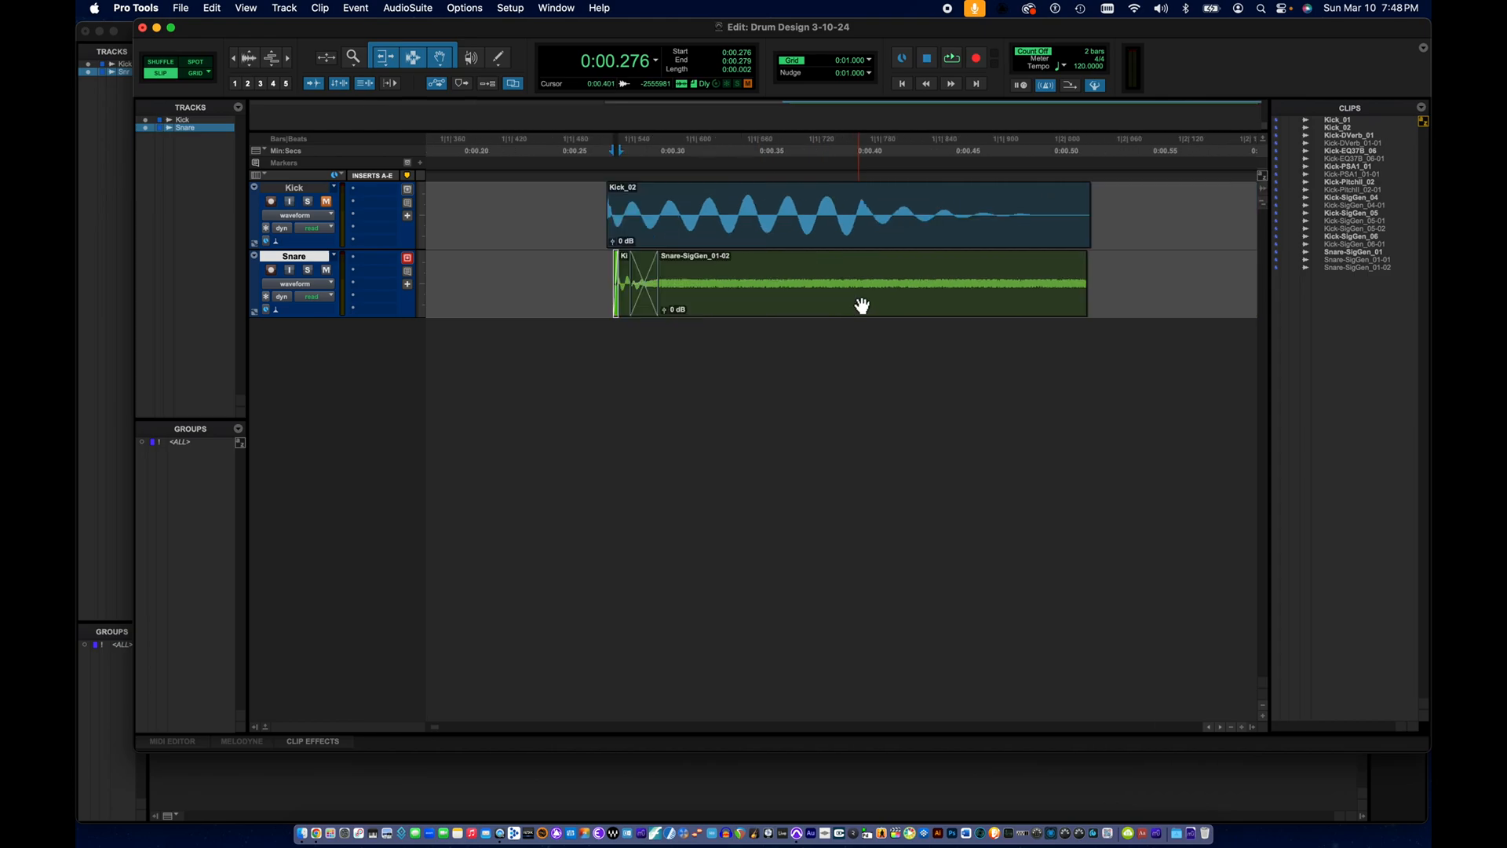
left_click(1036, 307)
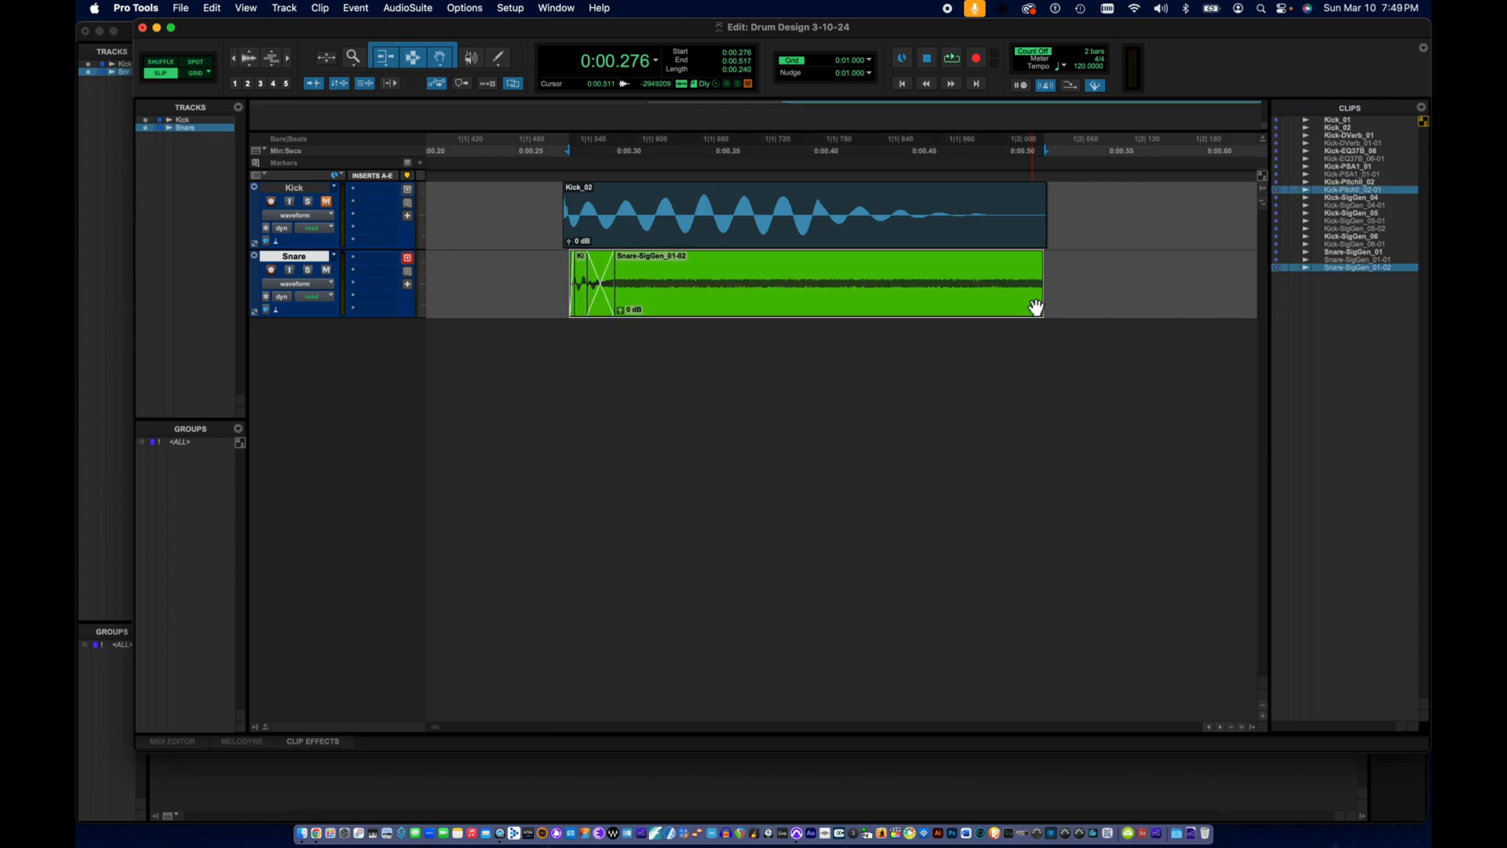
left_click(212, 8)
left_click(212, 434)
- Play the consolidated snare clip repeatedly from 0:00.273
left_click(566, 271)
key("space")
key("space")
key("space")
key("space")
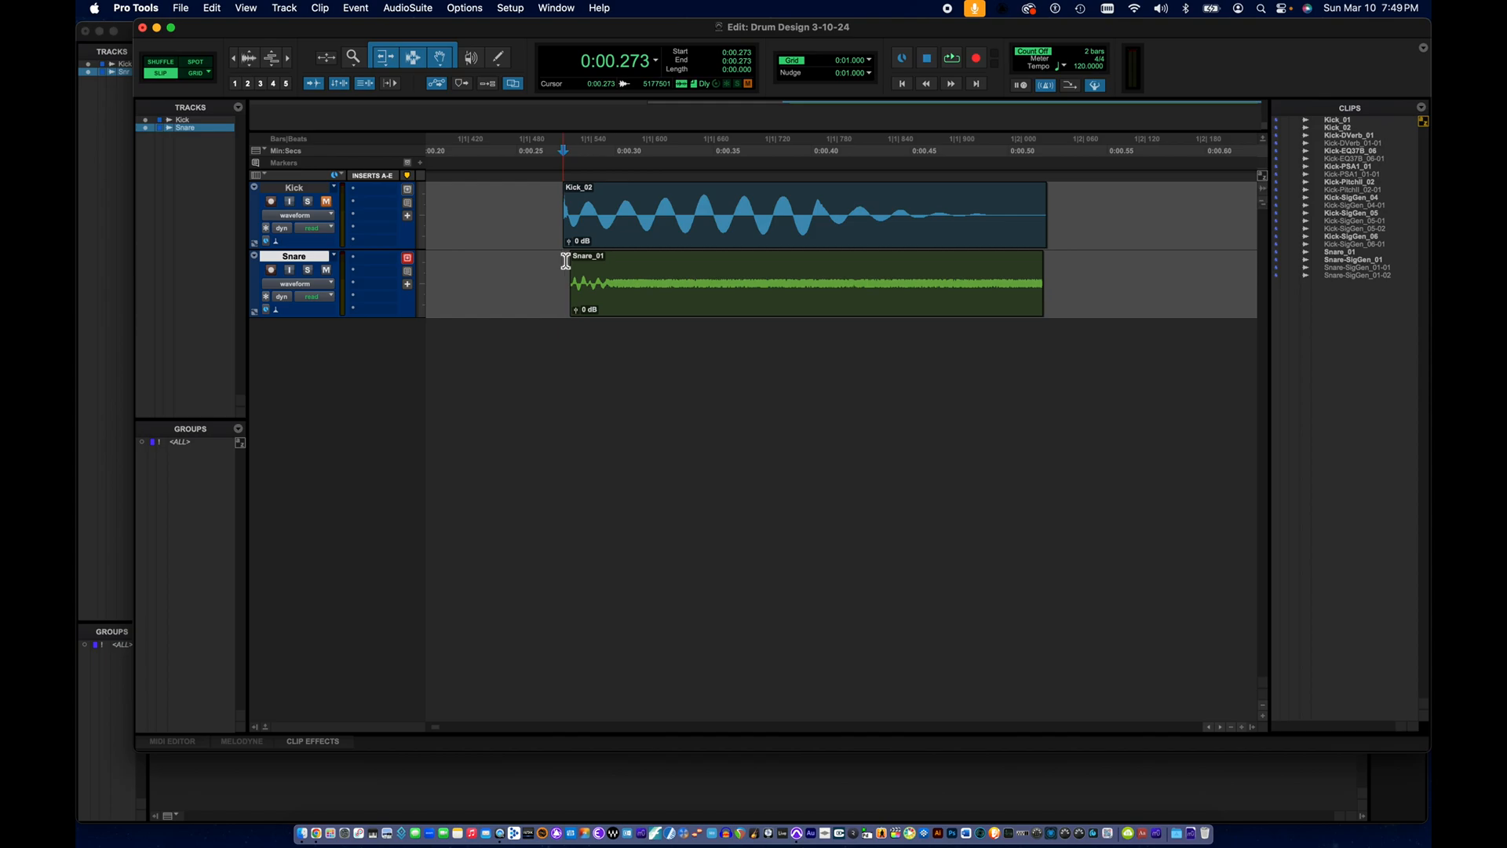
- Fade out the consolidated snare clip from 0:00.370 to its end and bend the fade into a steep concave curve
left_click(683, 302)
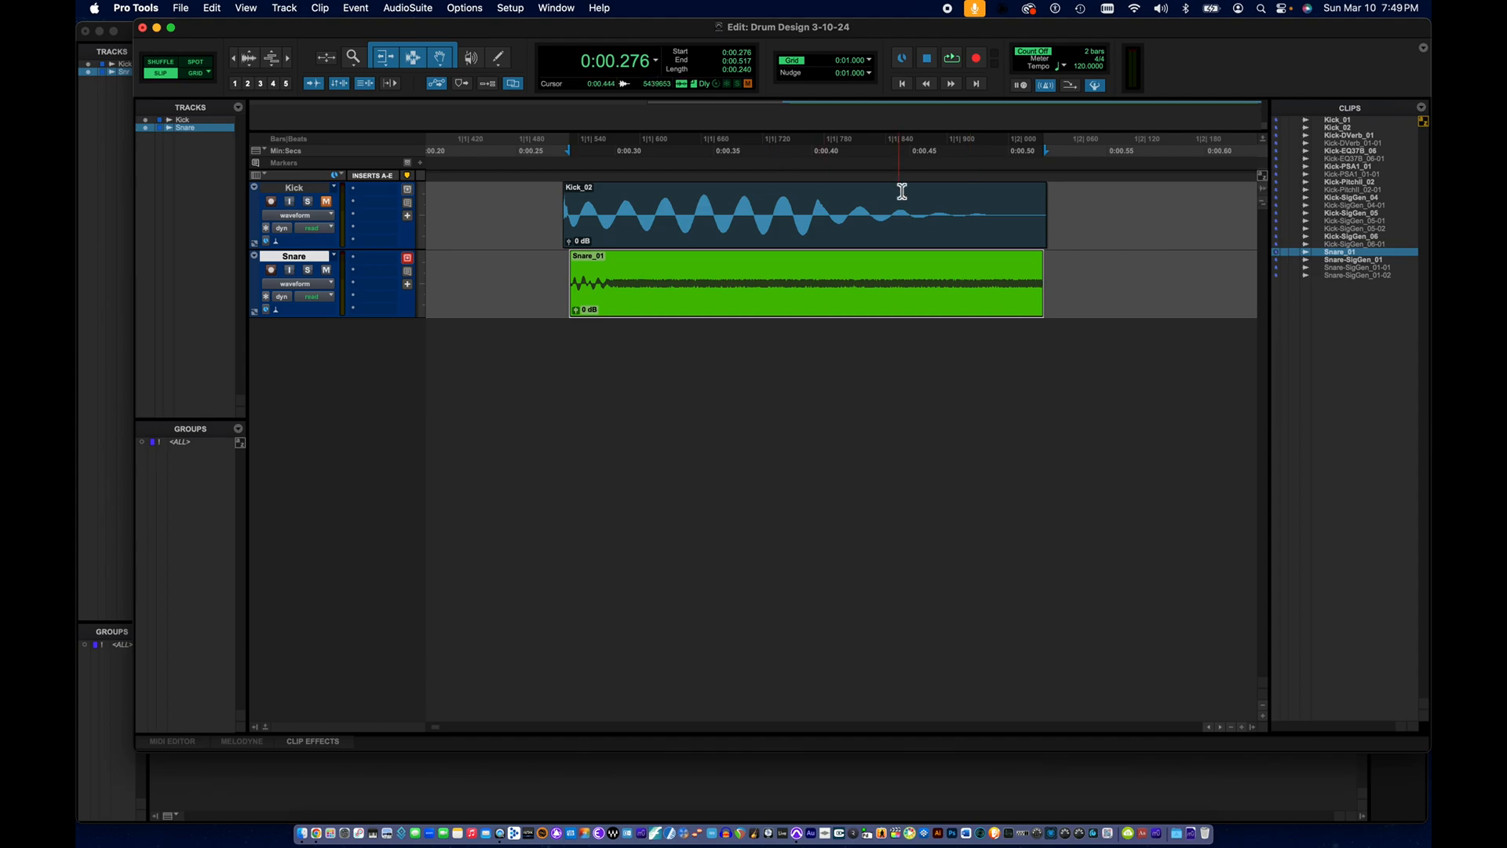
left_click_drag(1042, 258, 755, 283)
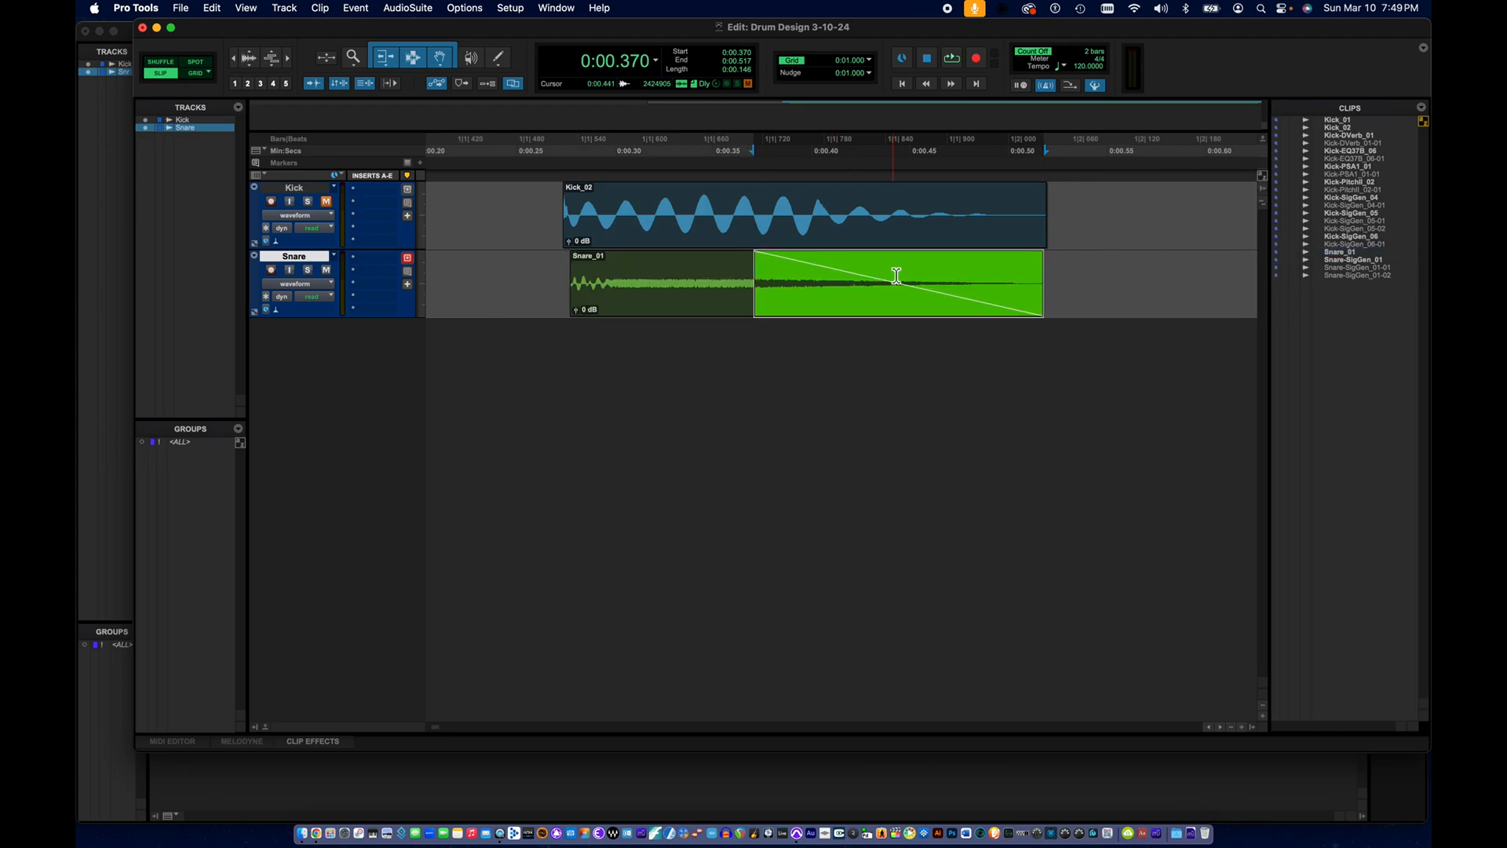
left_click_drag(897, 283, 885, 293)
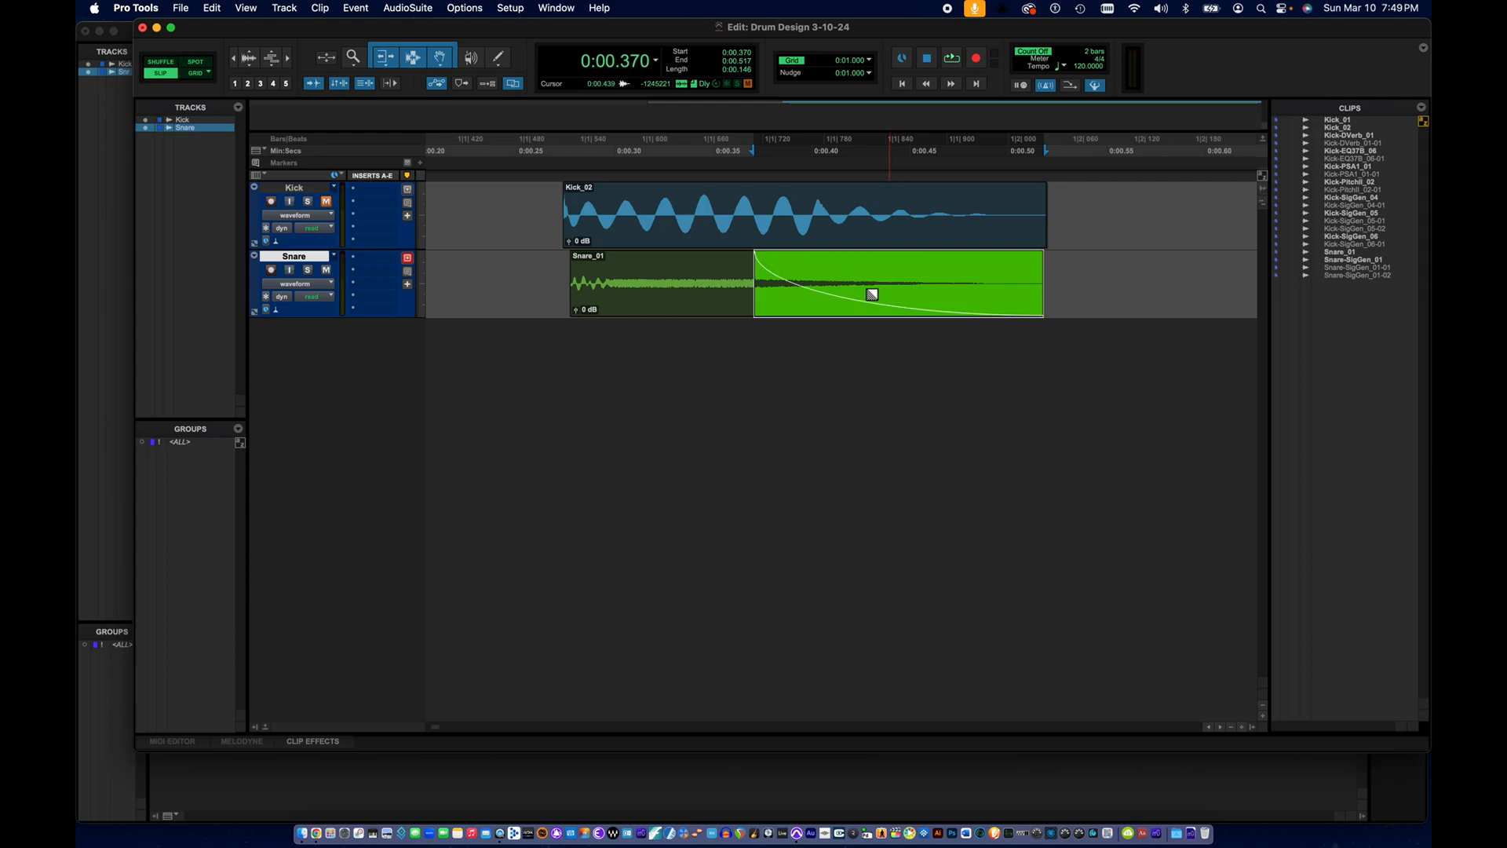
- Audition the faded-out snare clip from 0:00.268, and again from 0:00.247
left_click(554, 257)
key("space")
key("space")
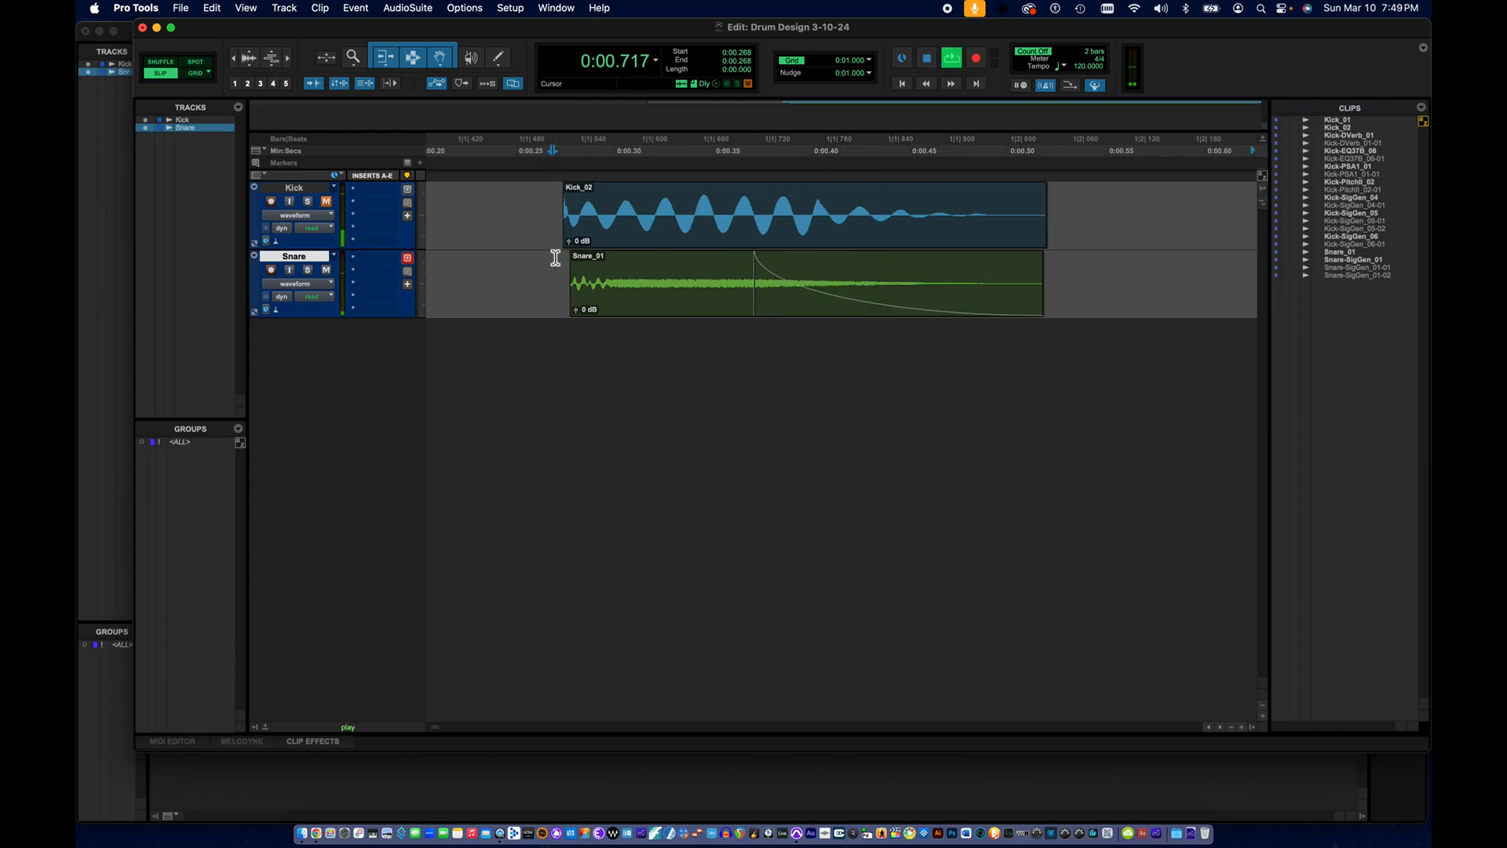
key("space")
key("space")
key("space")
left_click(513, 271)
key("space")
key("space")
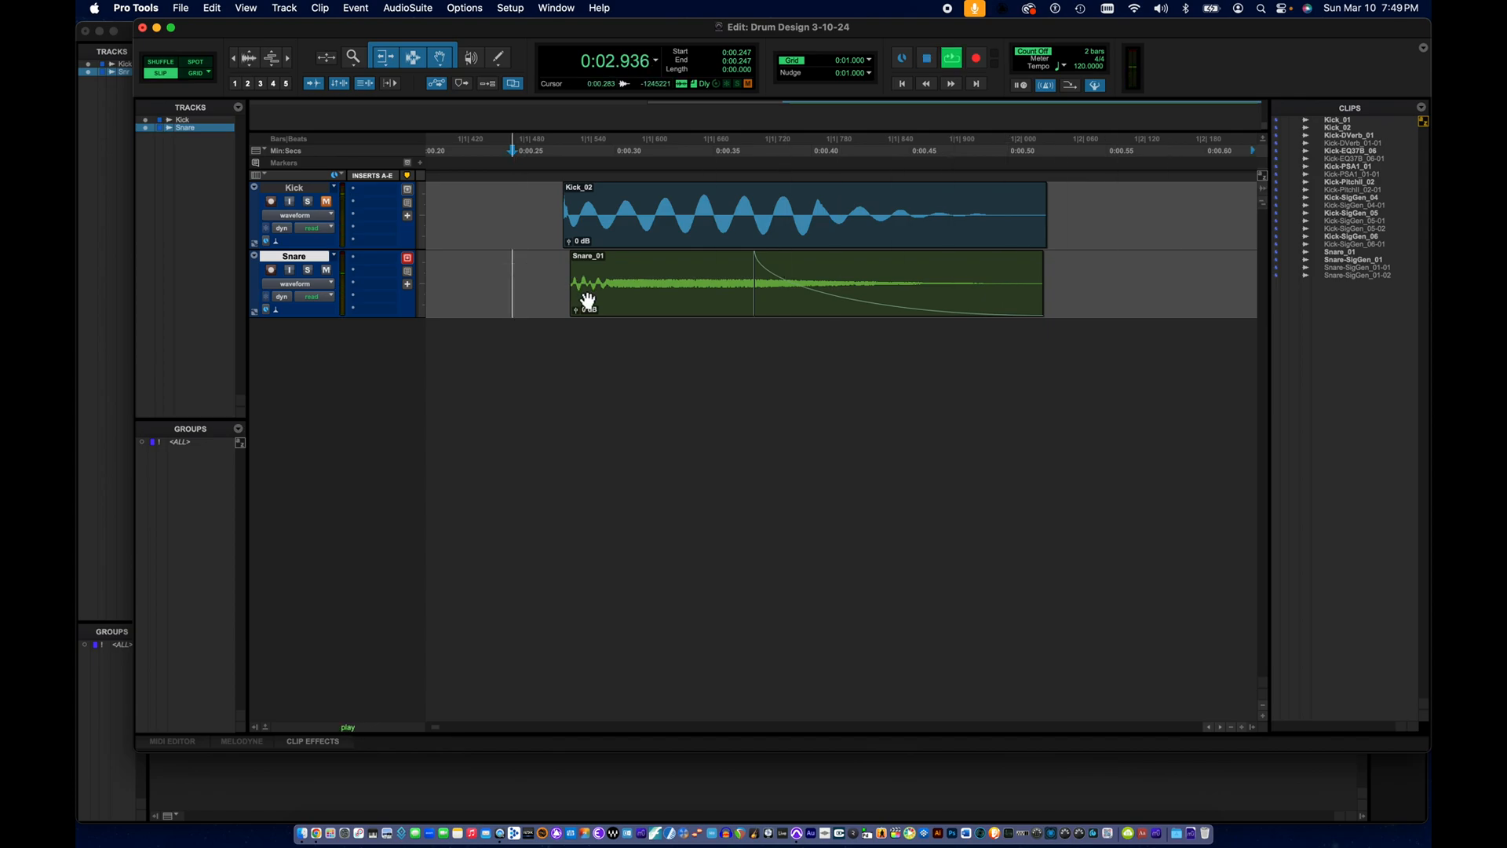
- Select the whole snare clip and open the SansAmp PSA-1 AudioSuite effect, placing its window clear of the tracks
left_click(622, 312)
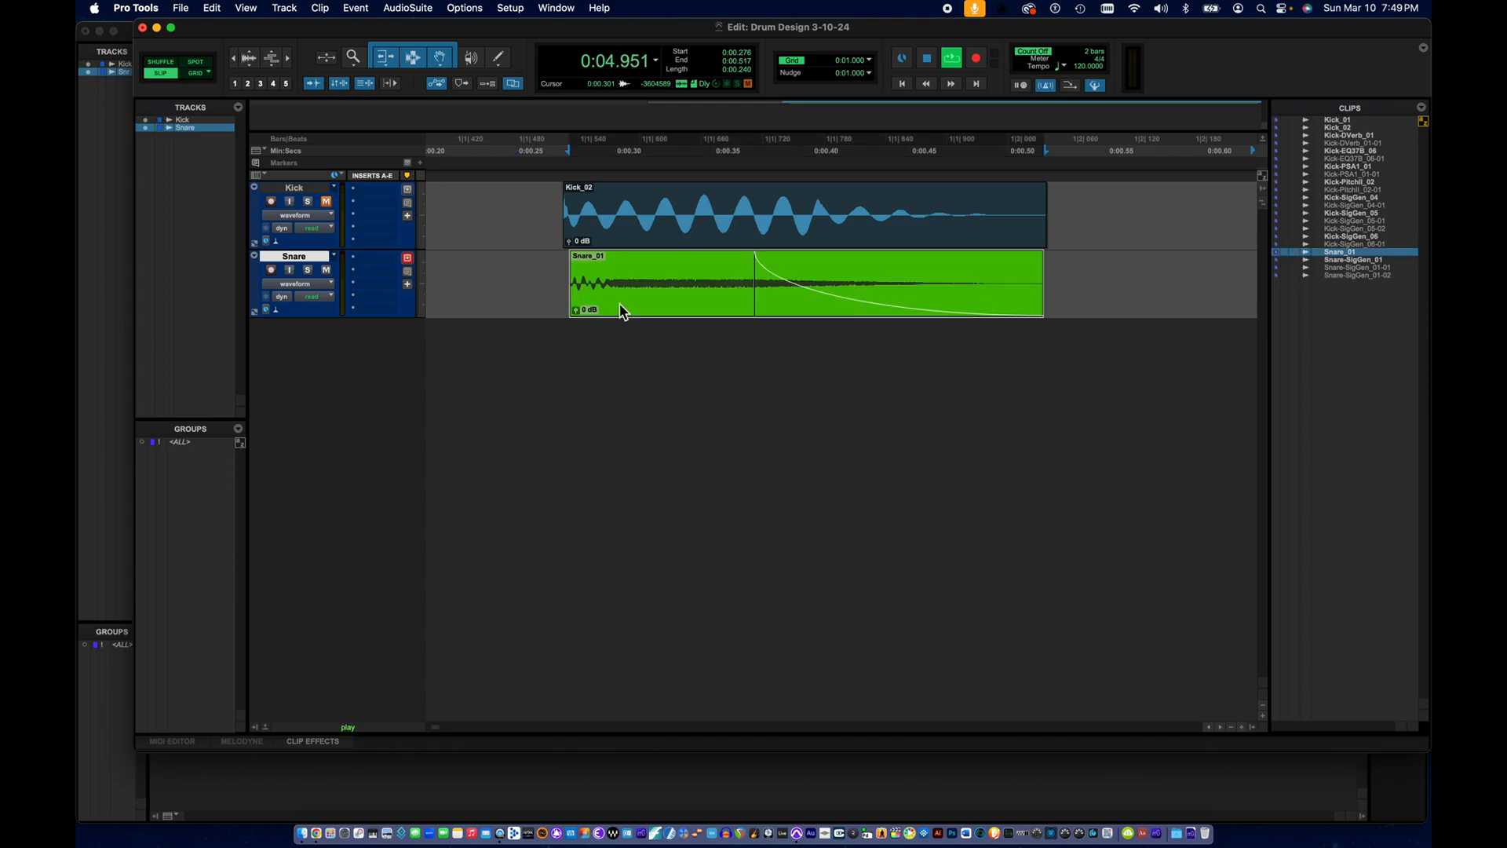
left_click(407, 10)
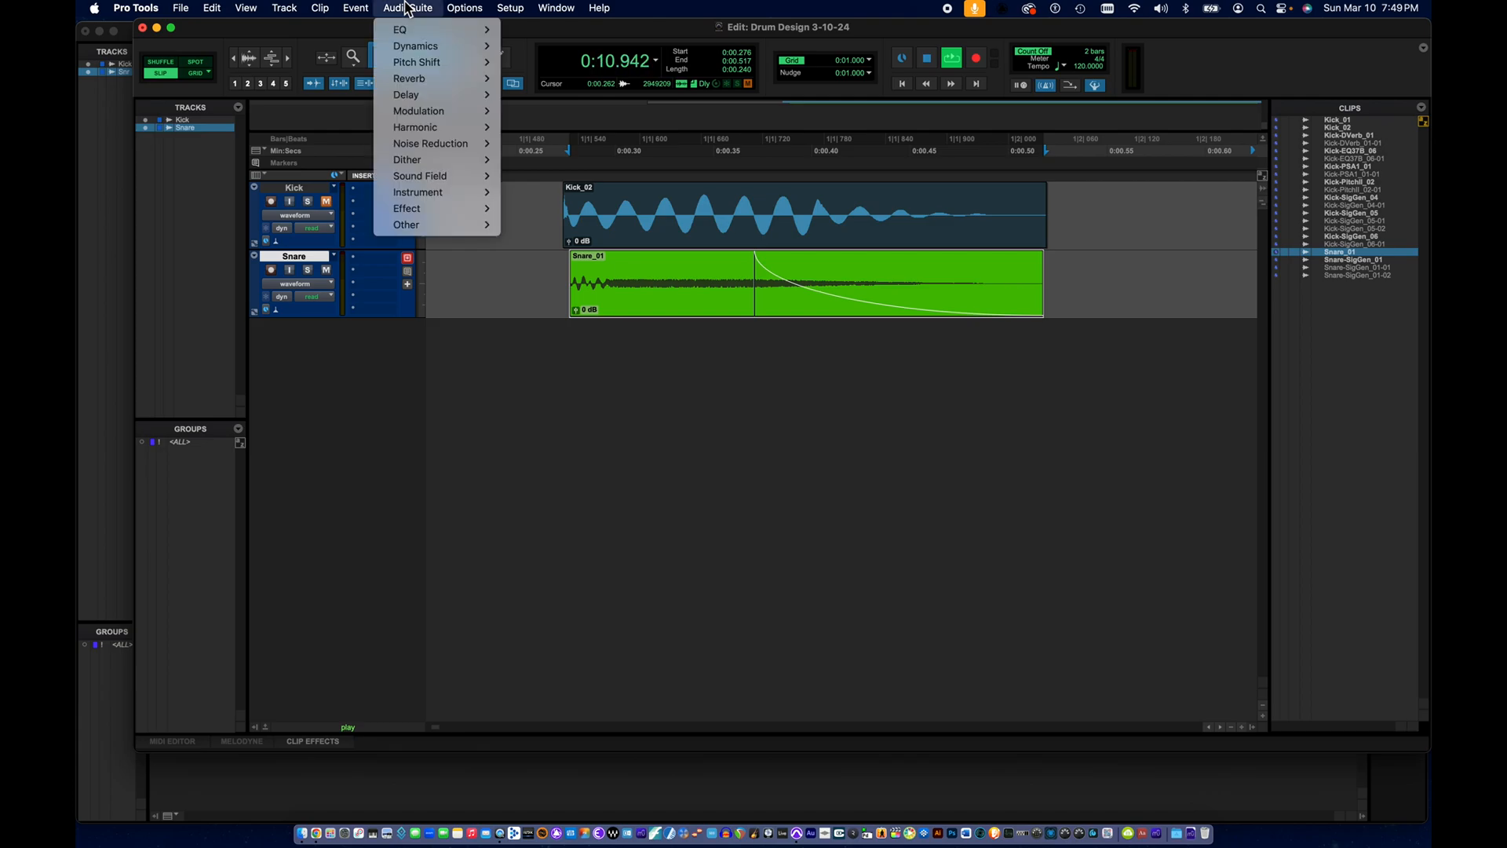
mouse_move(408, 132)
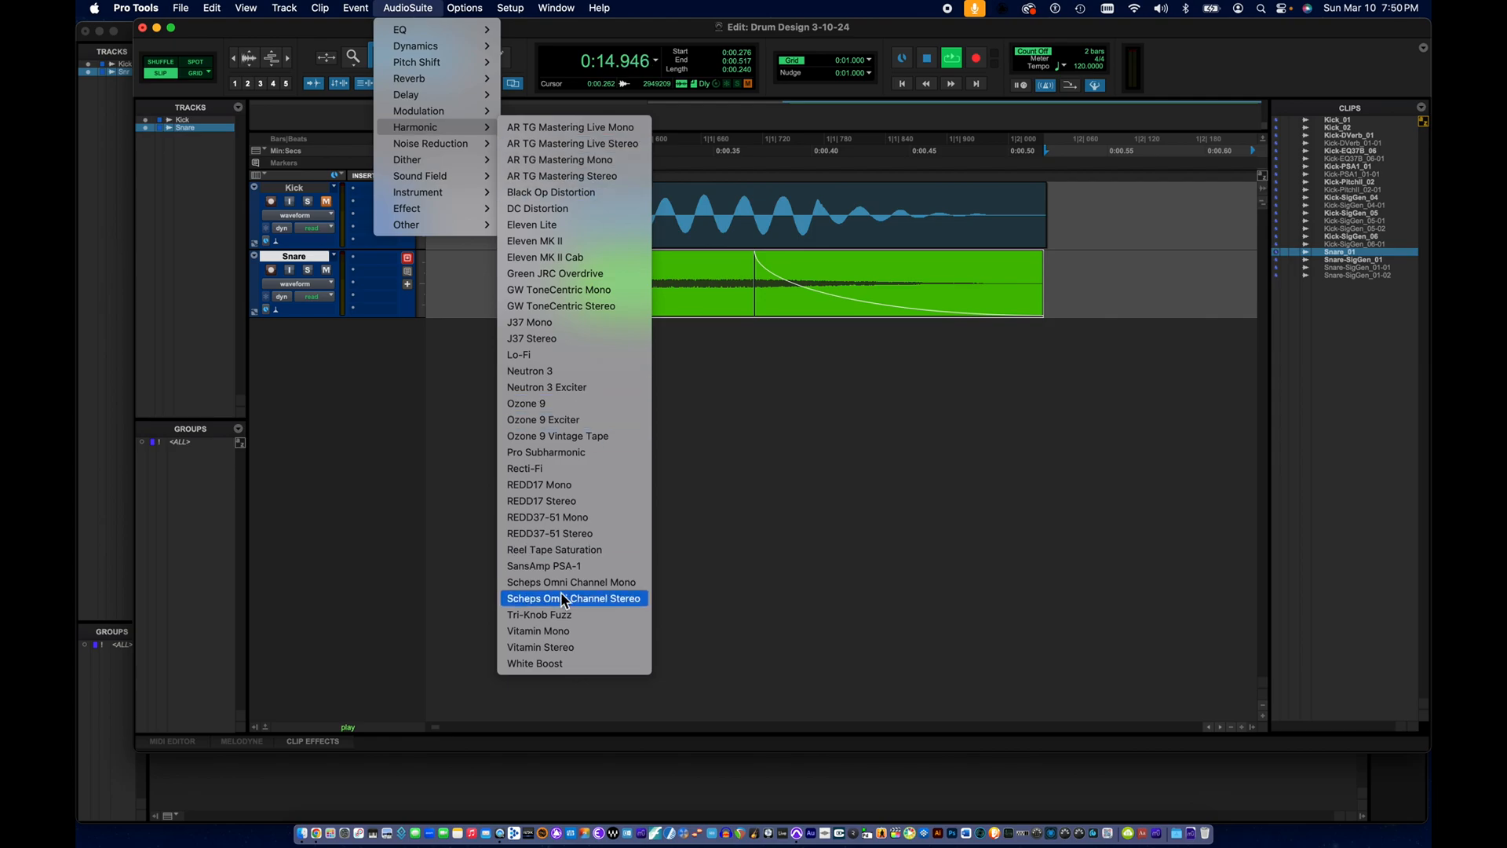
left_click(560, 566)
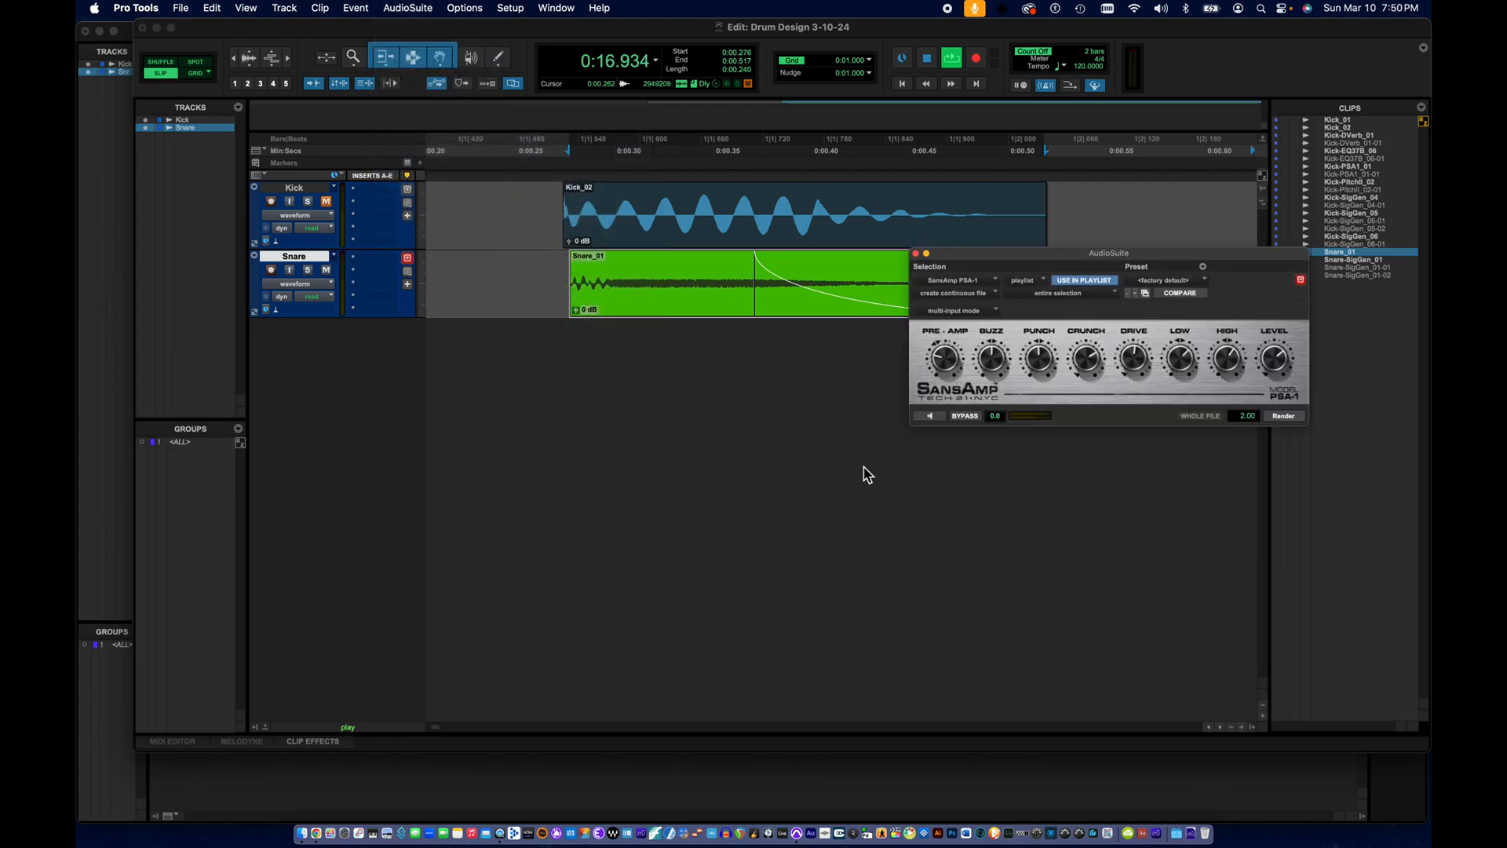
left_click_drag(1110, 253, 781, 363)
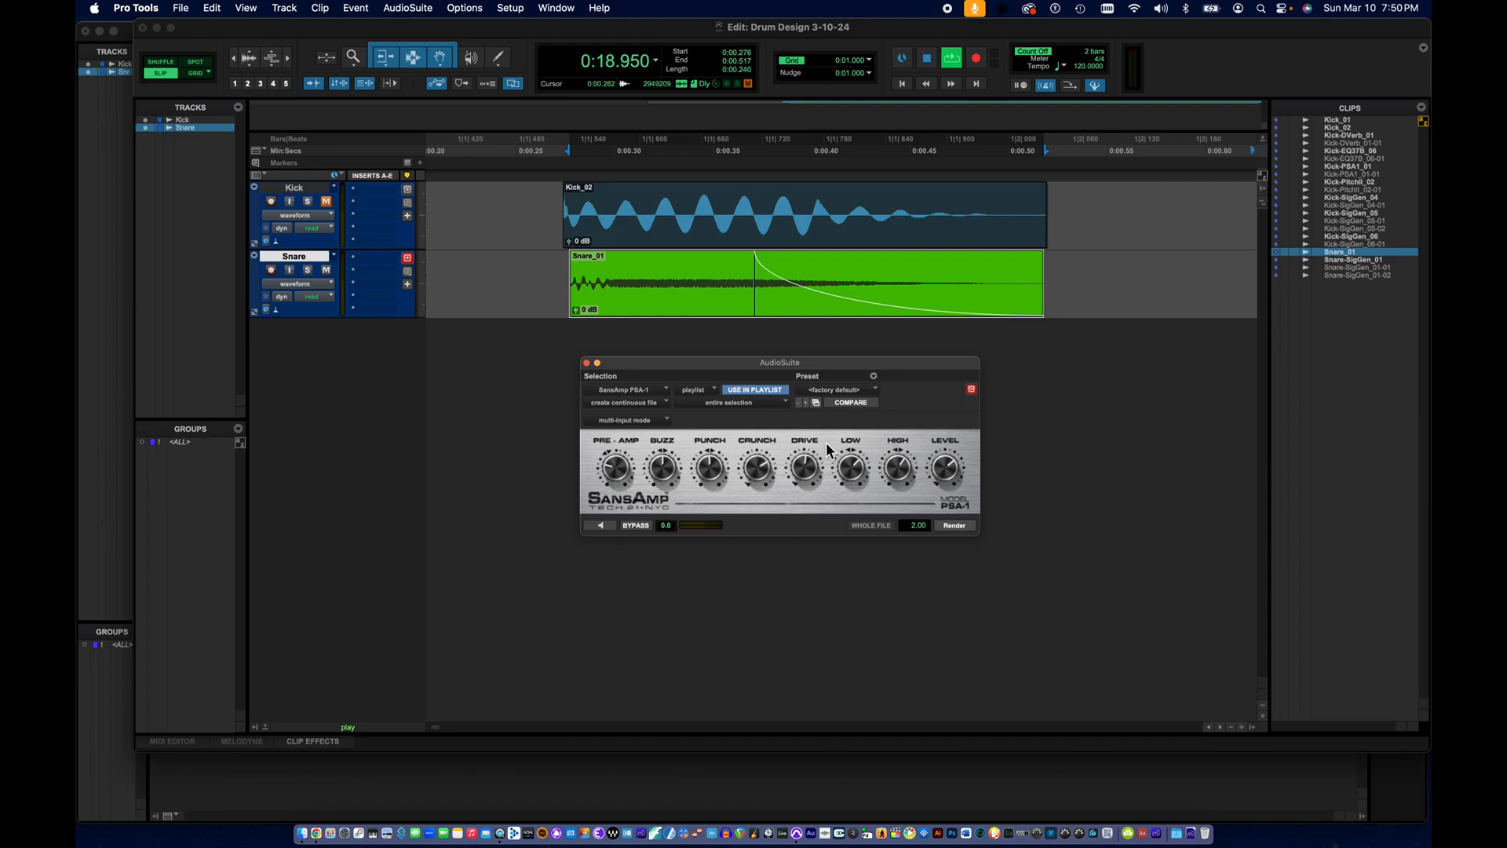
- Adjust the SansAmp PSA-1 Drive slightly, render the distortion onto the snare clip and play it from 0:00.271
left_click_drag(813, 475, 810, 484)
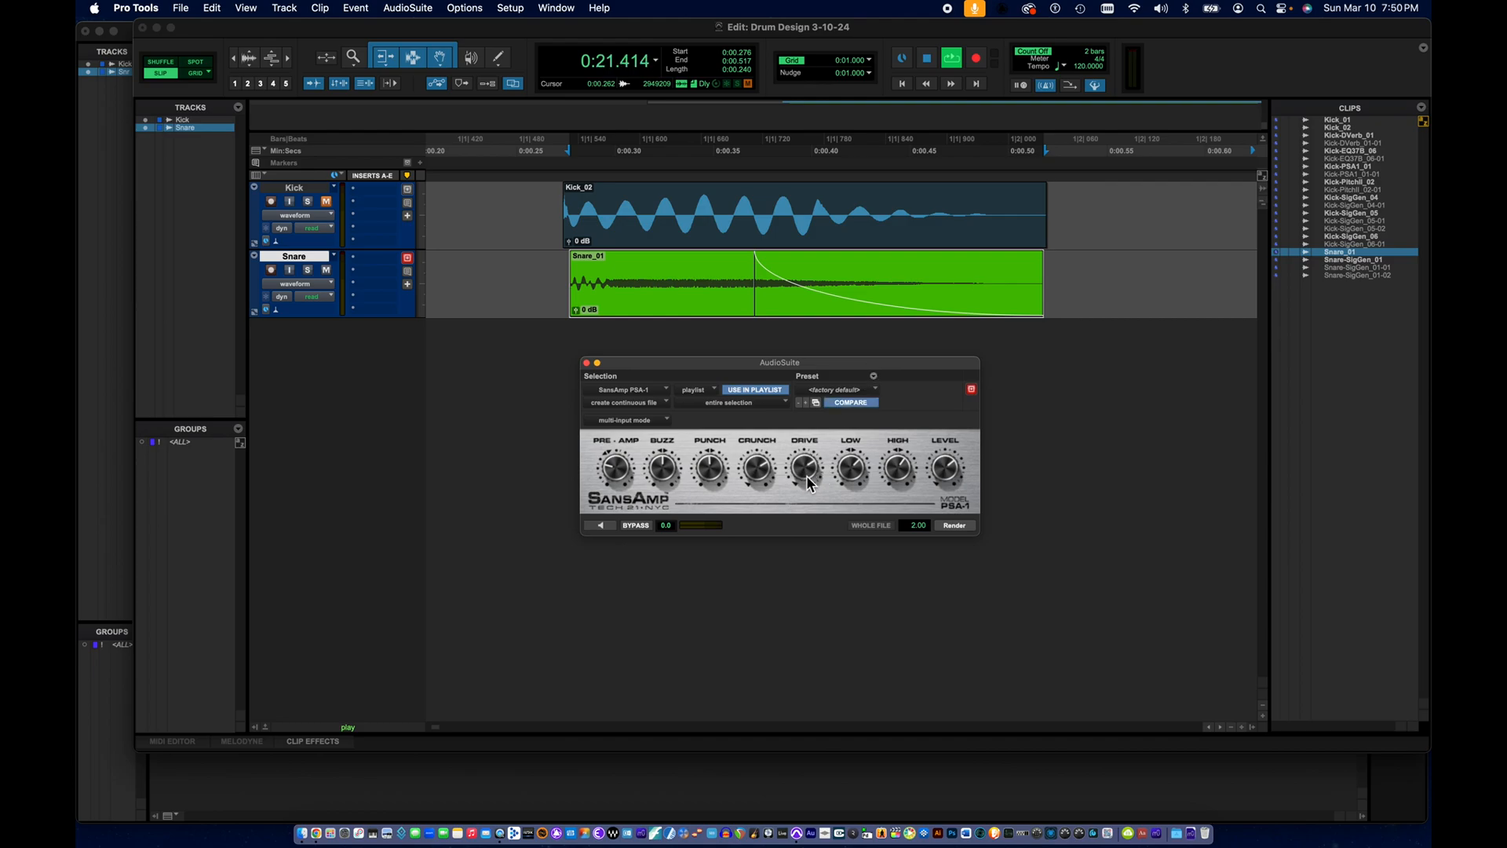
left_click(954, 526)
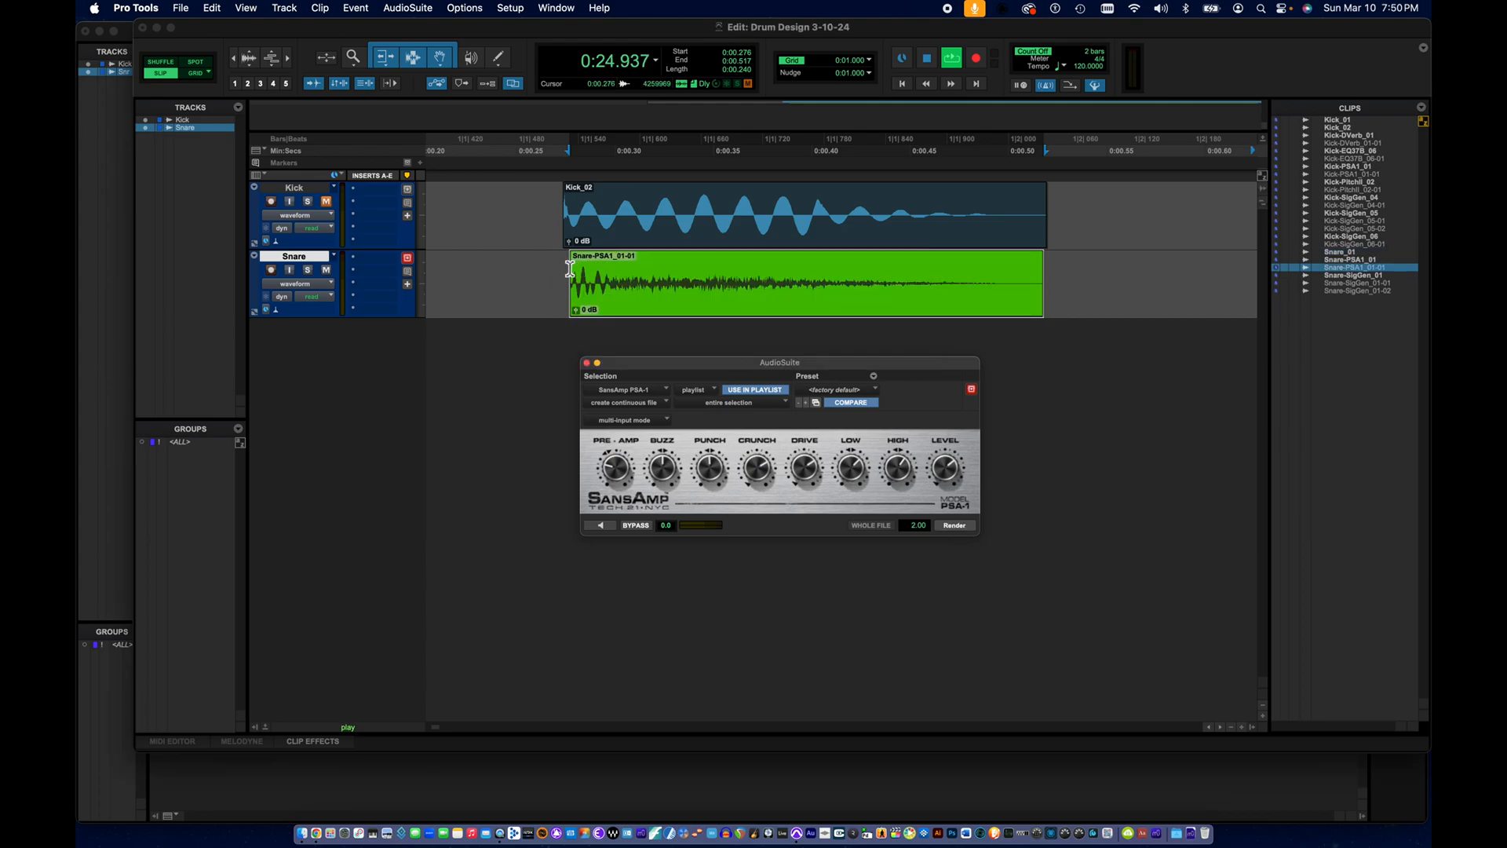
left_click(561, 275)
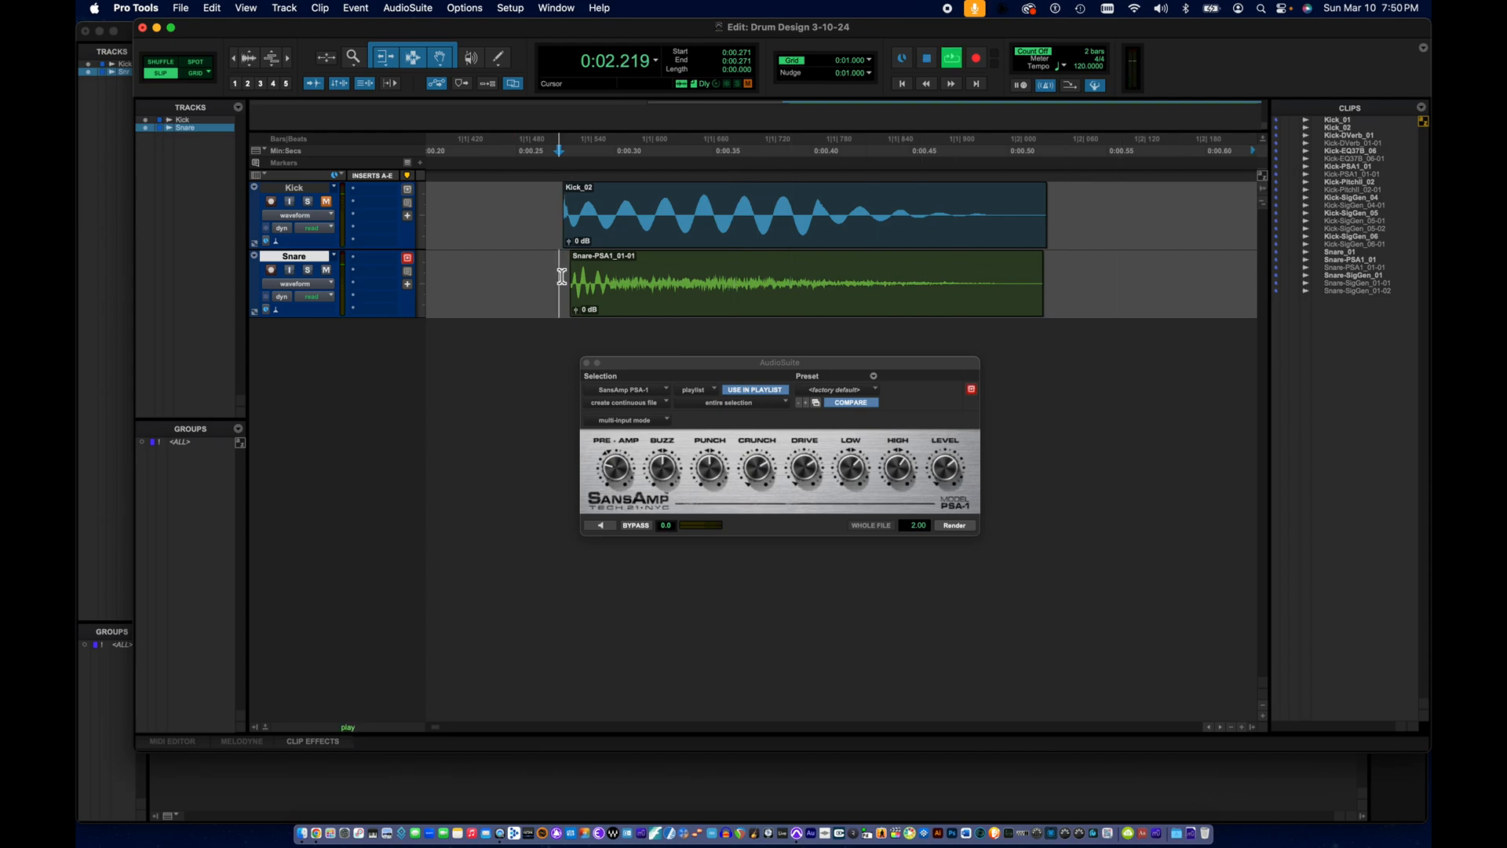
- Stop playback and select the distorted snare clip together with the empty space after it, up to 0:00.760
key("space")
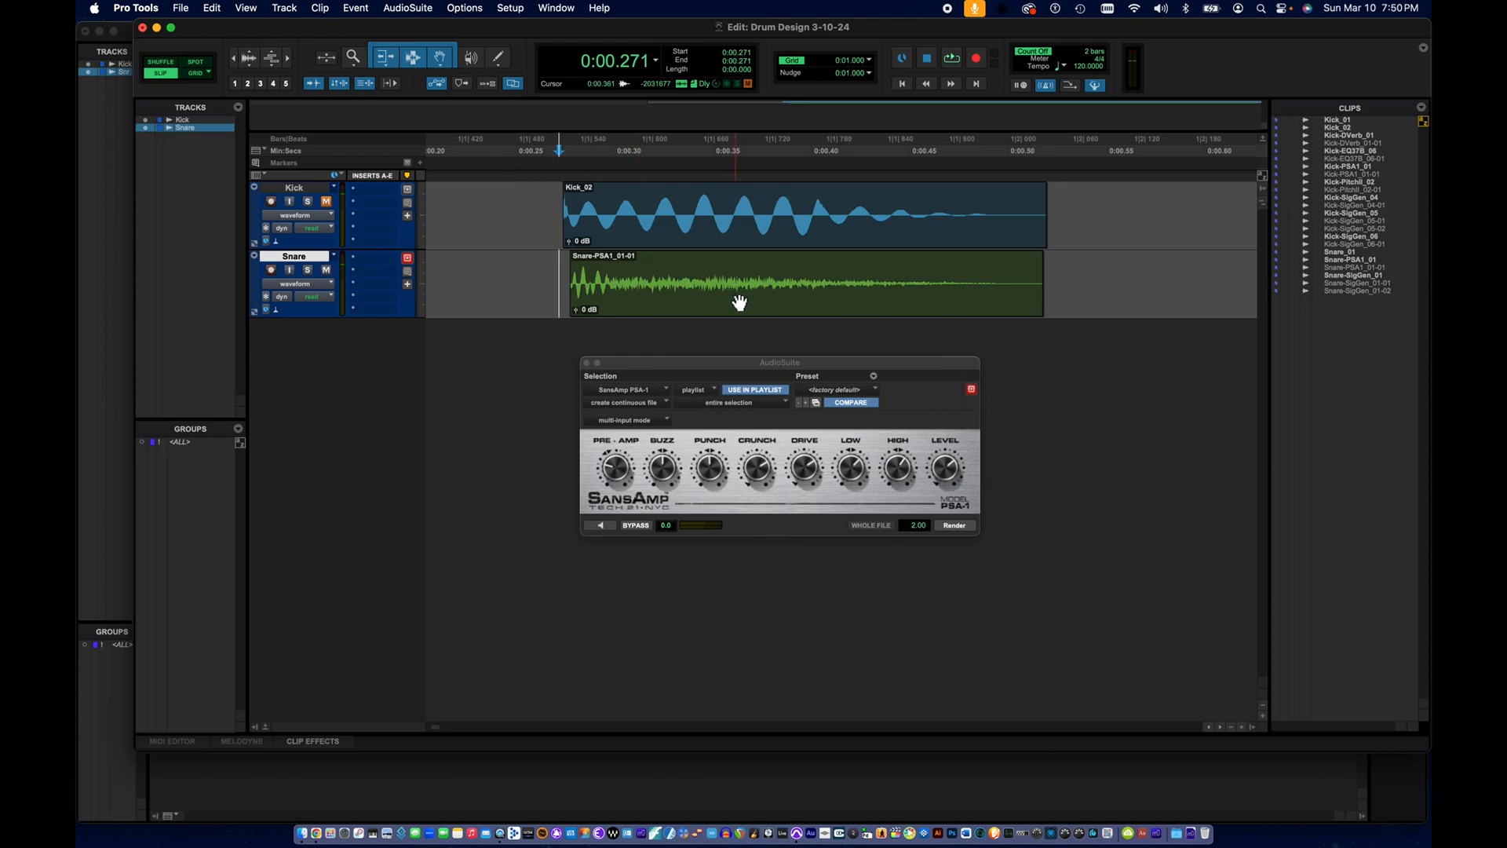
scroll(740, 302, "down", 4)
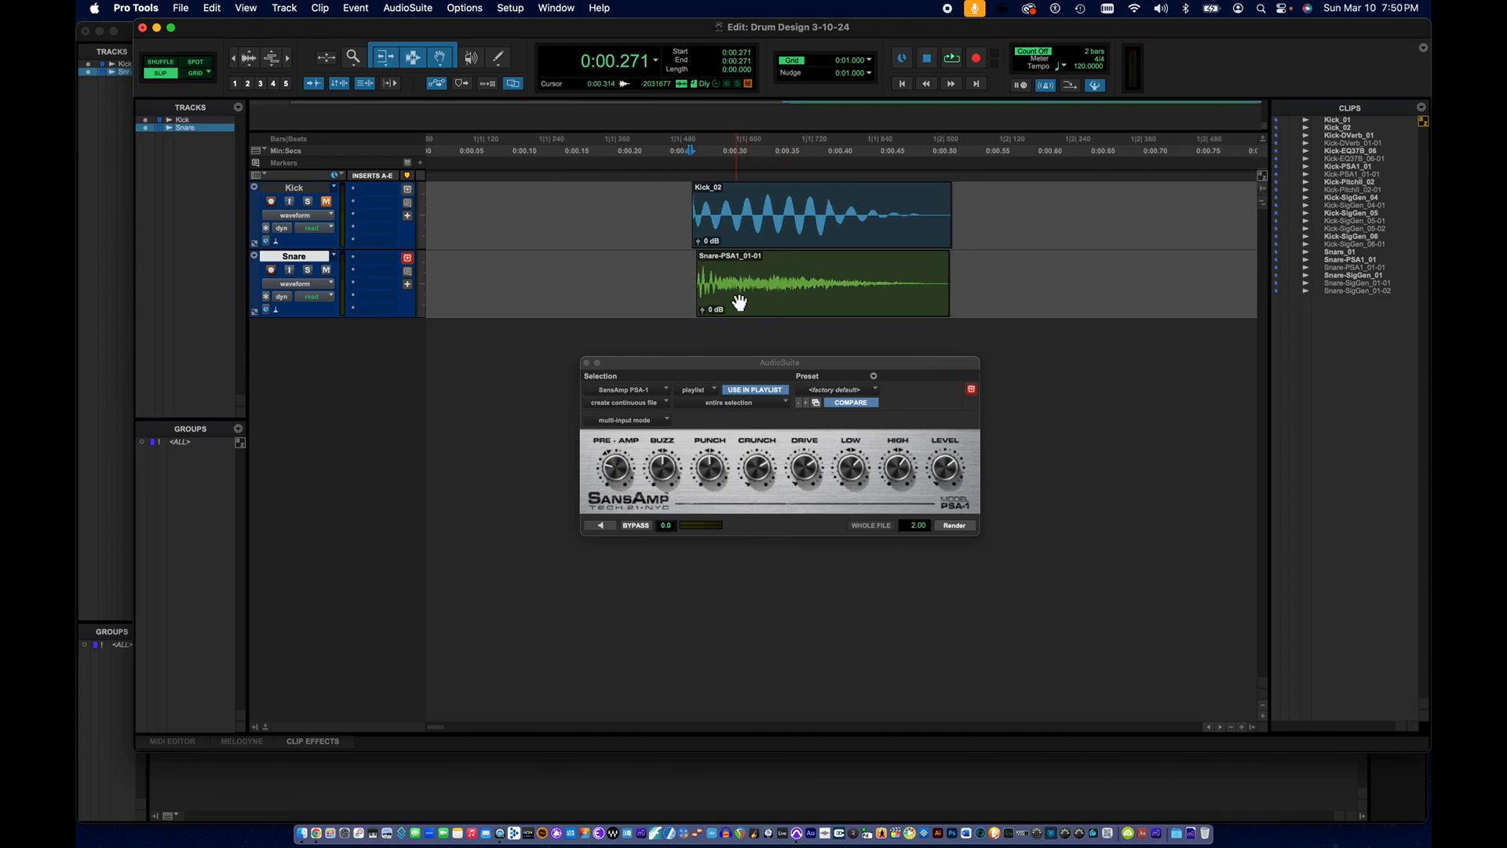
scroll(739, 302, "right", 4)
scroll(740, 302, "right", 1)
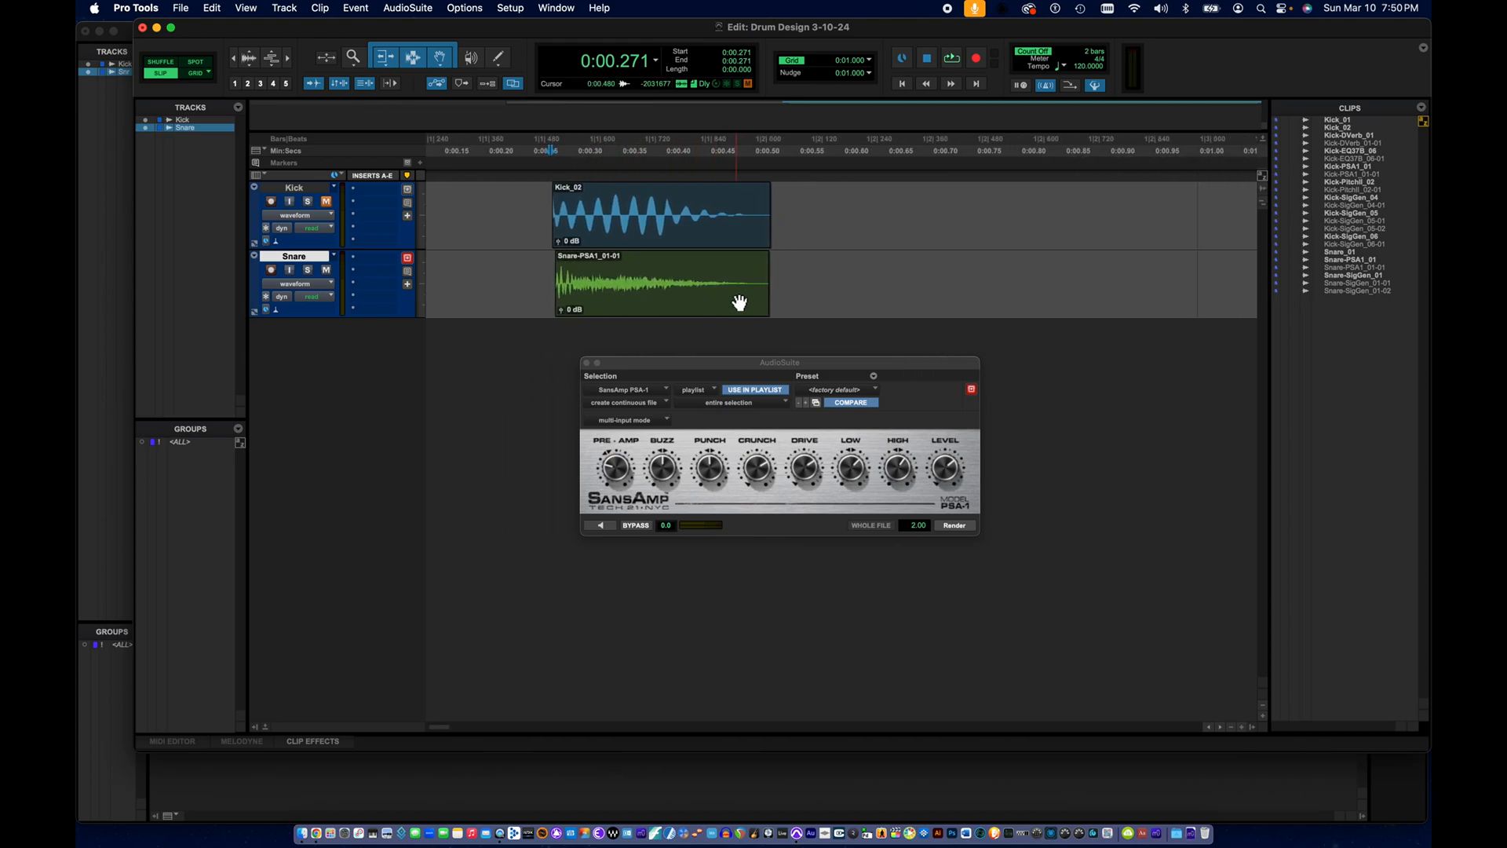
left_click(635, 295)
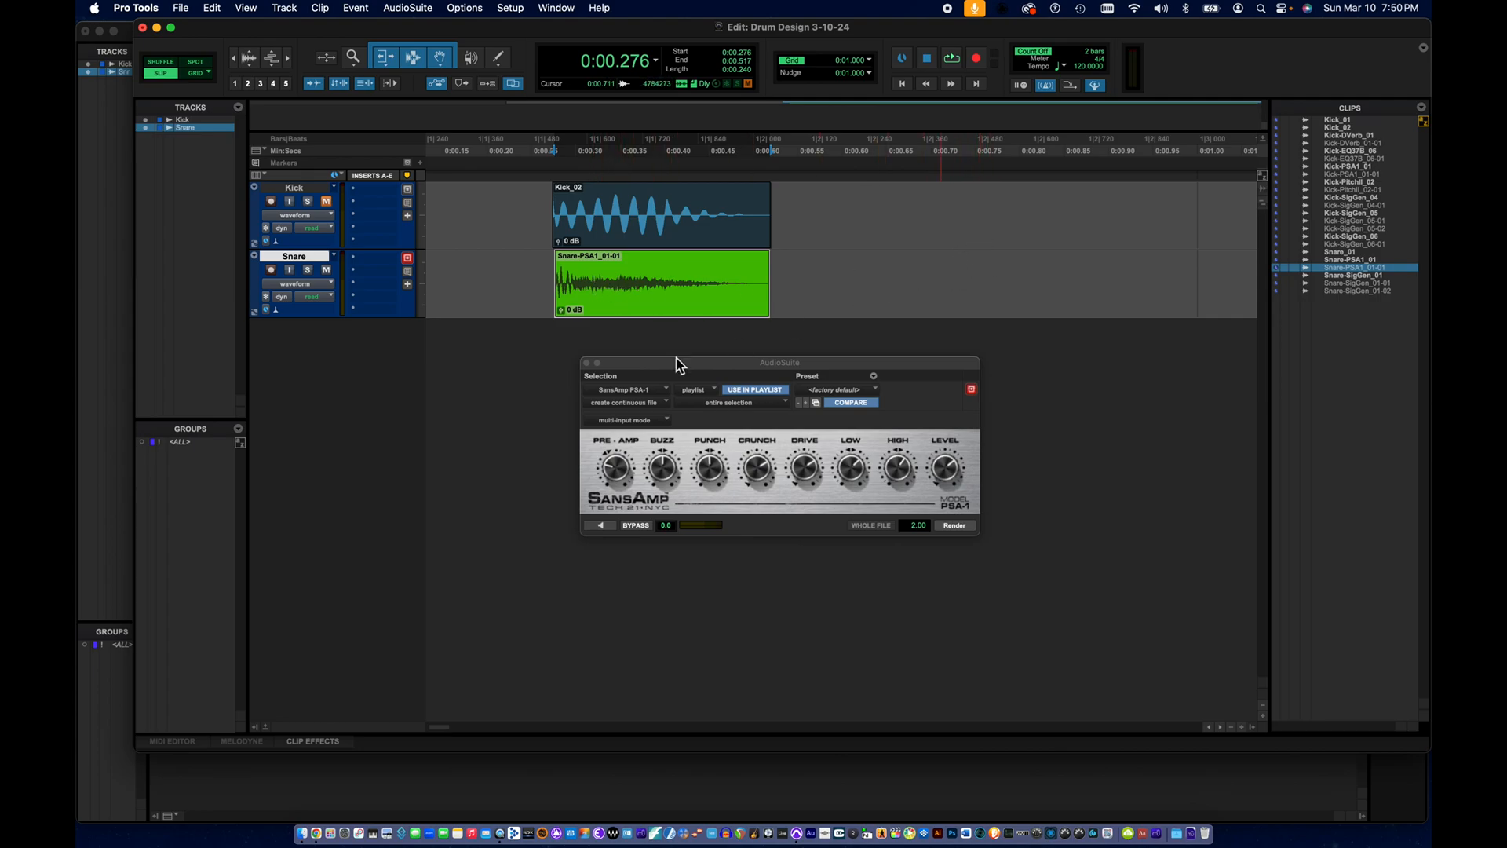
left_click(511, 291)
left_click(621, 299)
left_click(988, 283, "shift")
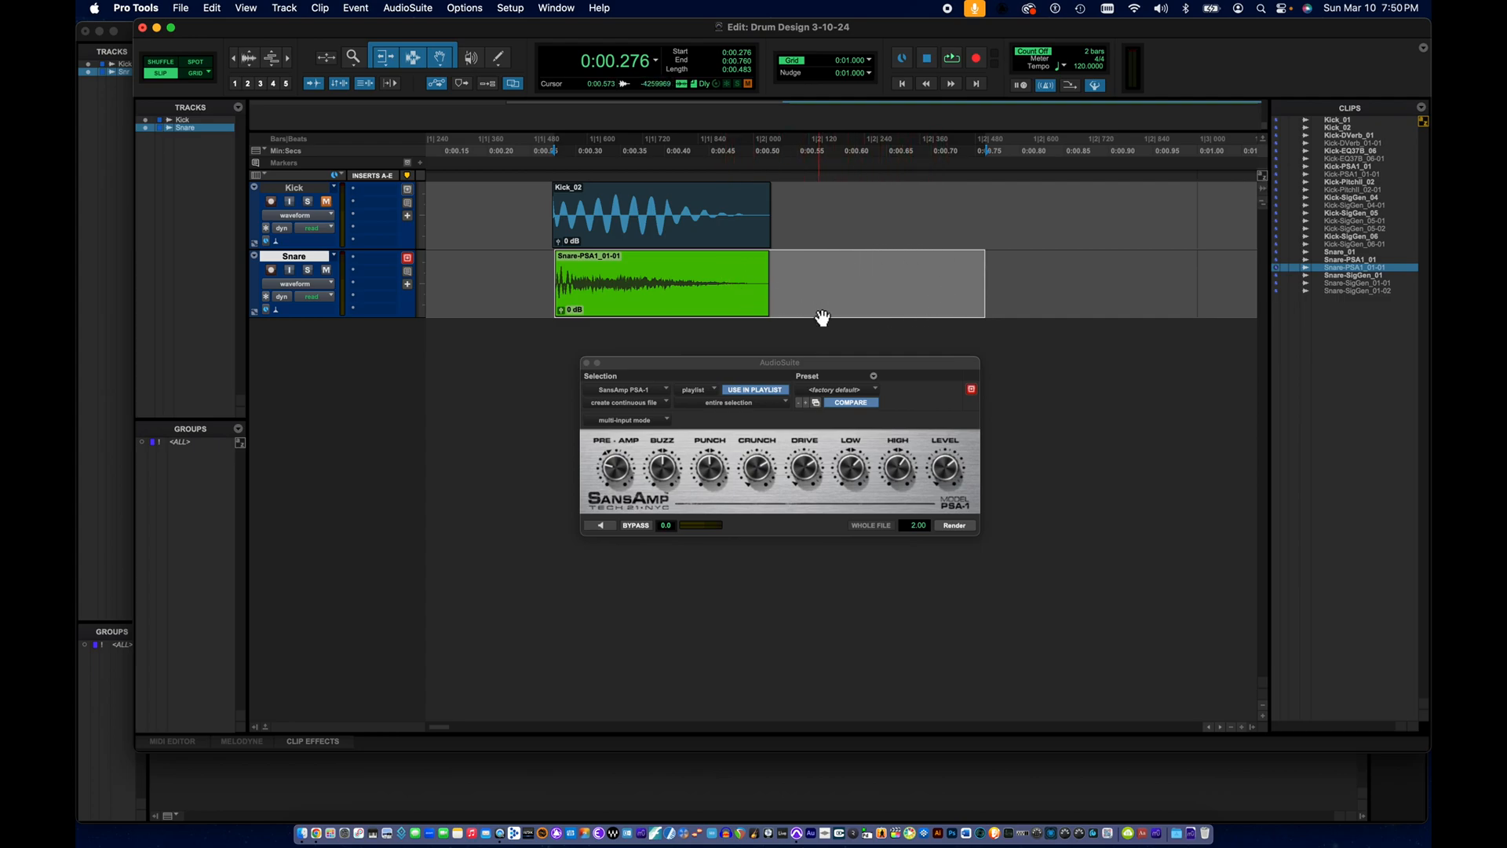
- Close the SansAmp effect and open the D-Verb AudioSuite reverb for the selected snare range
left_click(587, 365)
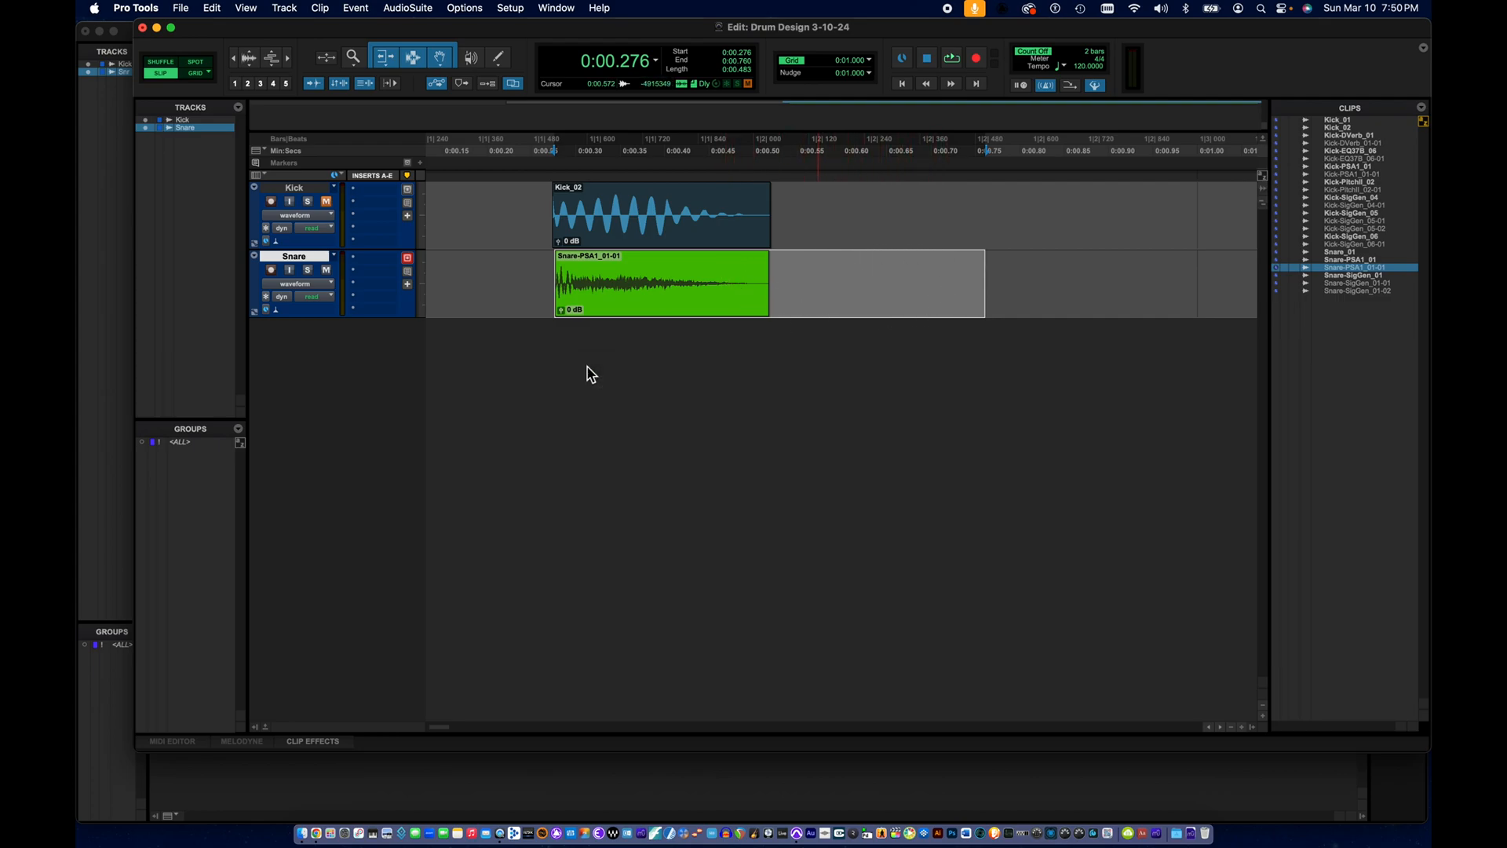
left_click(405, 7)
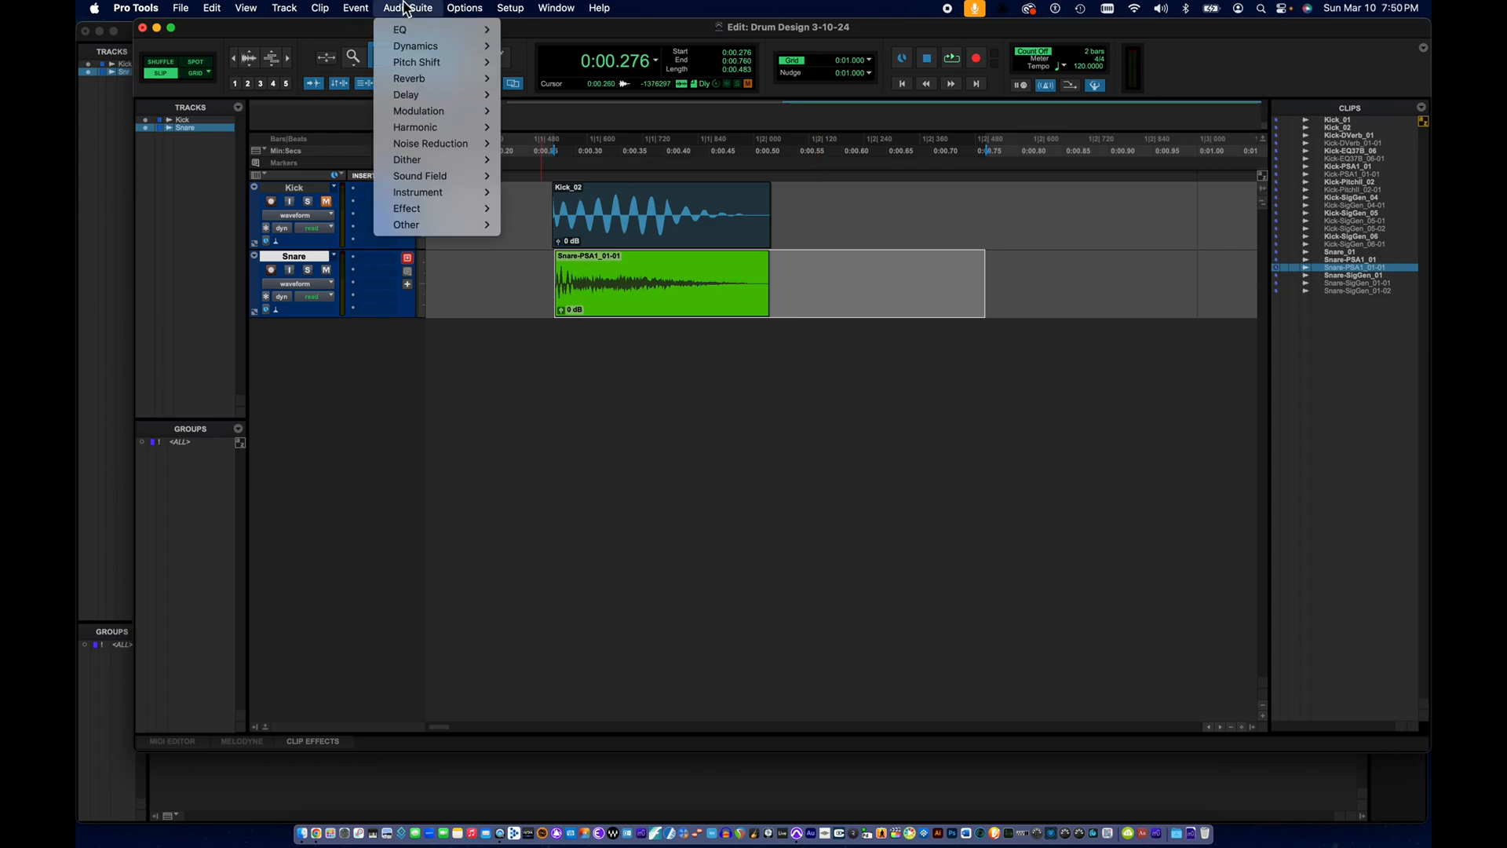
mouse_move(407, 82)
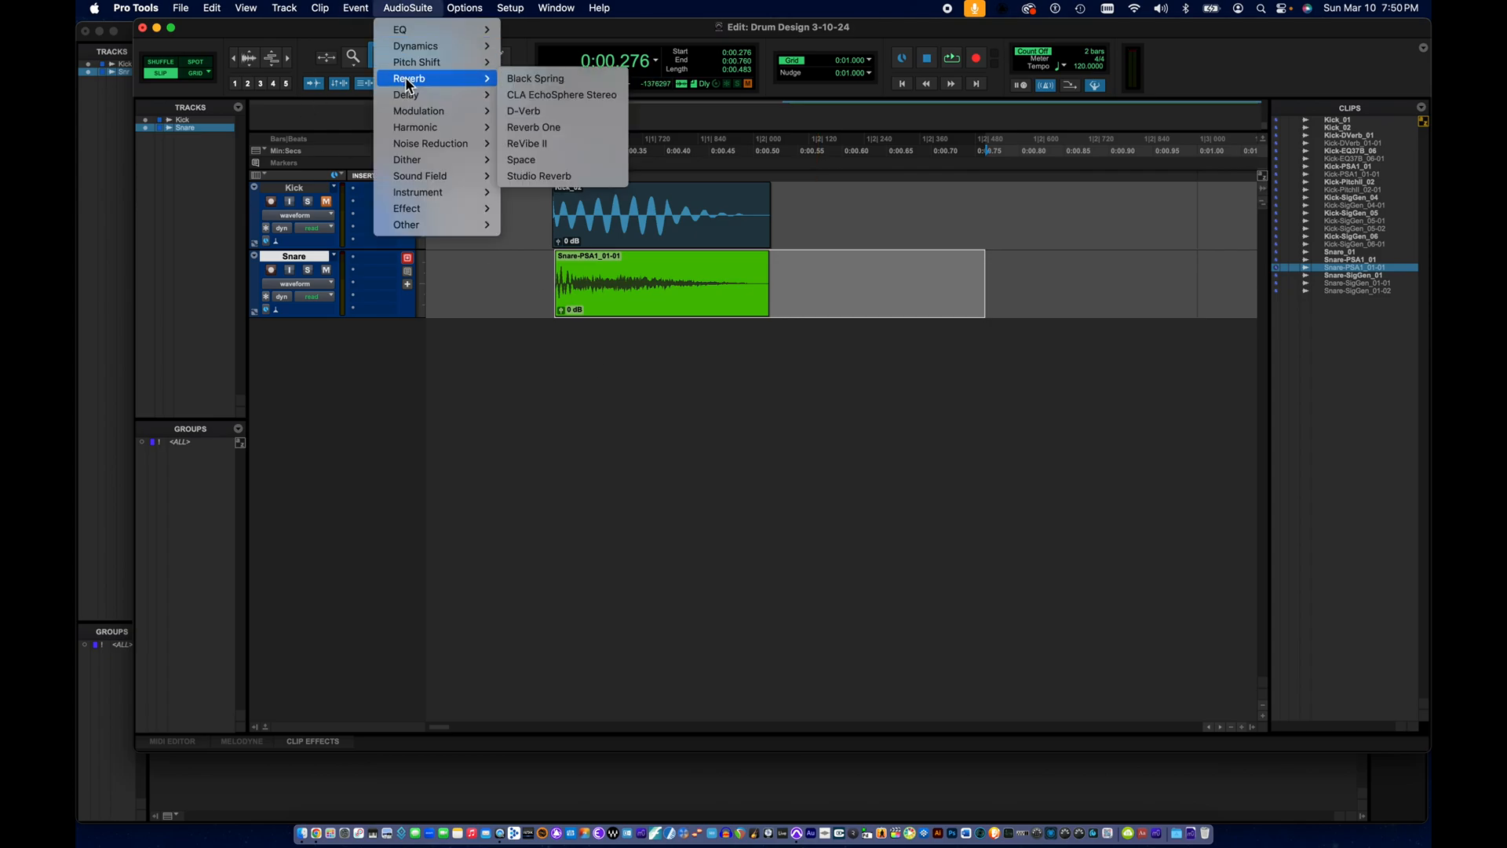
left_click(546, 111)
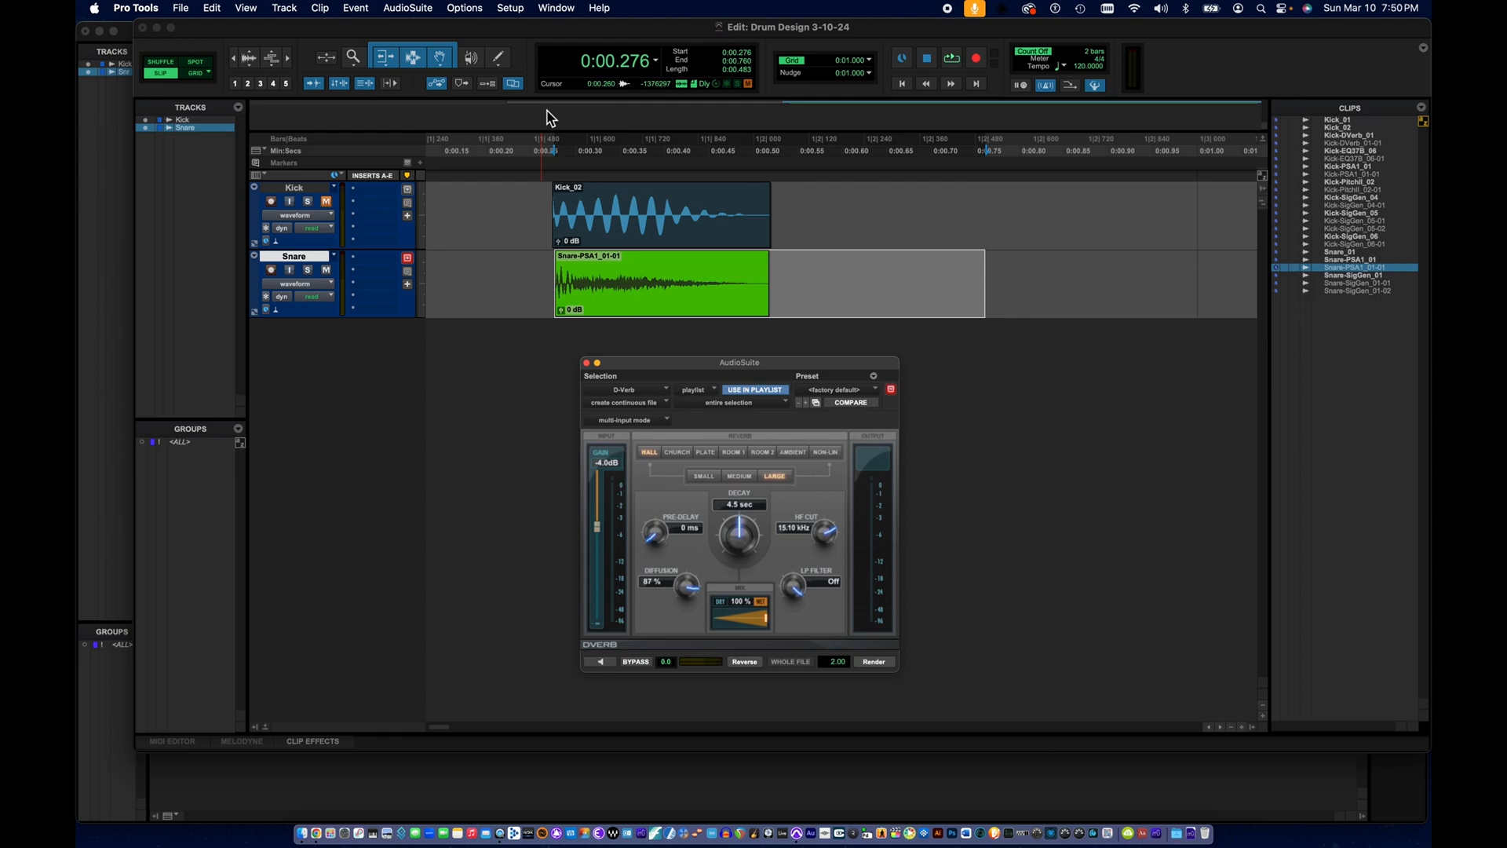
- Set the D-Verb mix to 51% and HF Cut to 5.00 kHz, and render the reverb onto the selected snare range
left_click_drag(765, 617, 735, 619)
left_click_drag(831, 544, 813, 580)
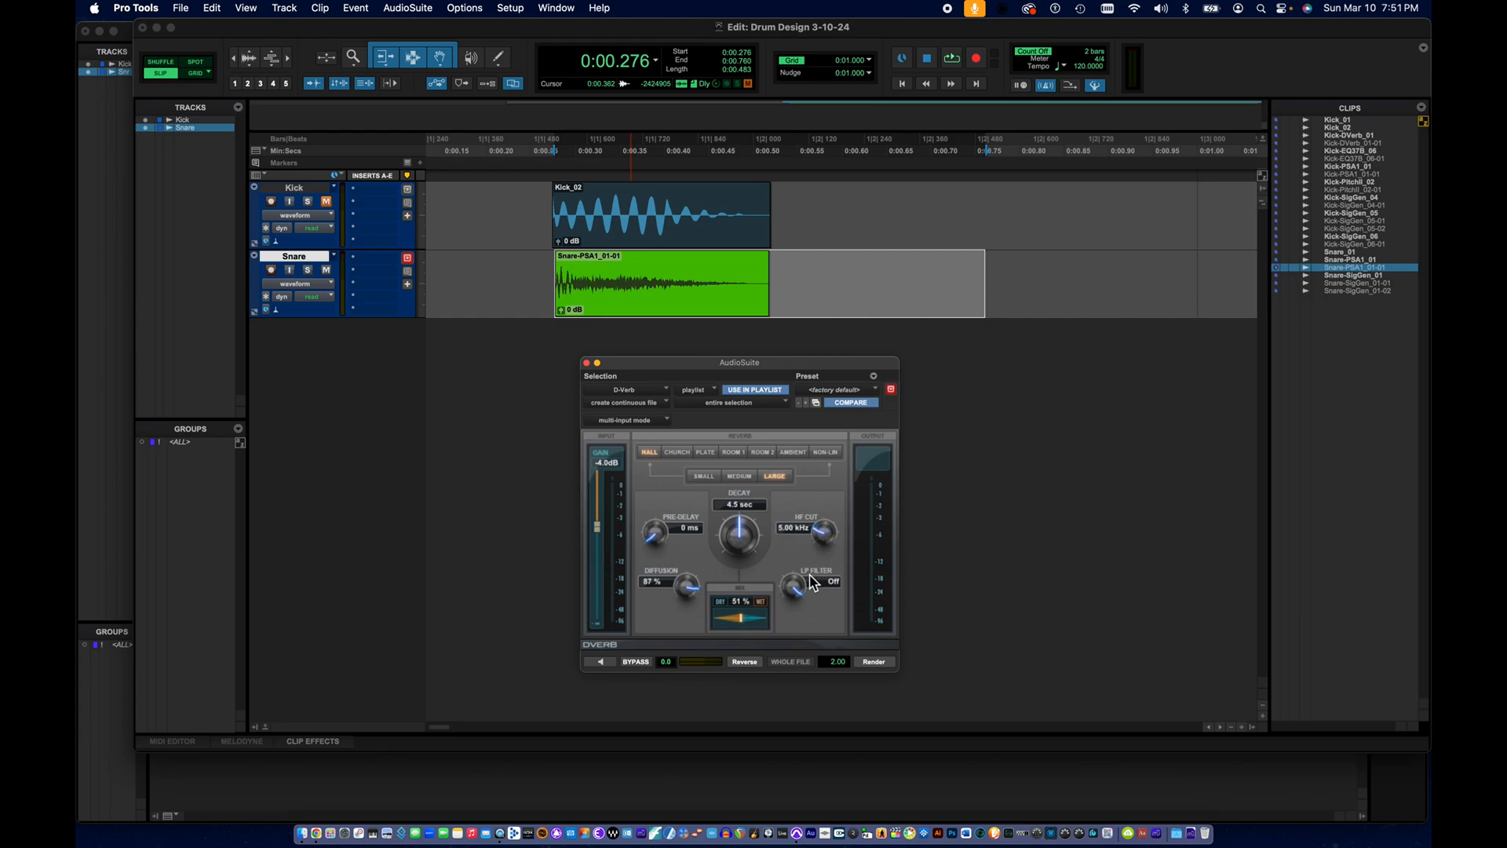
left_click(871, 662)
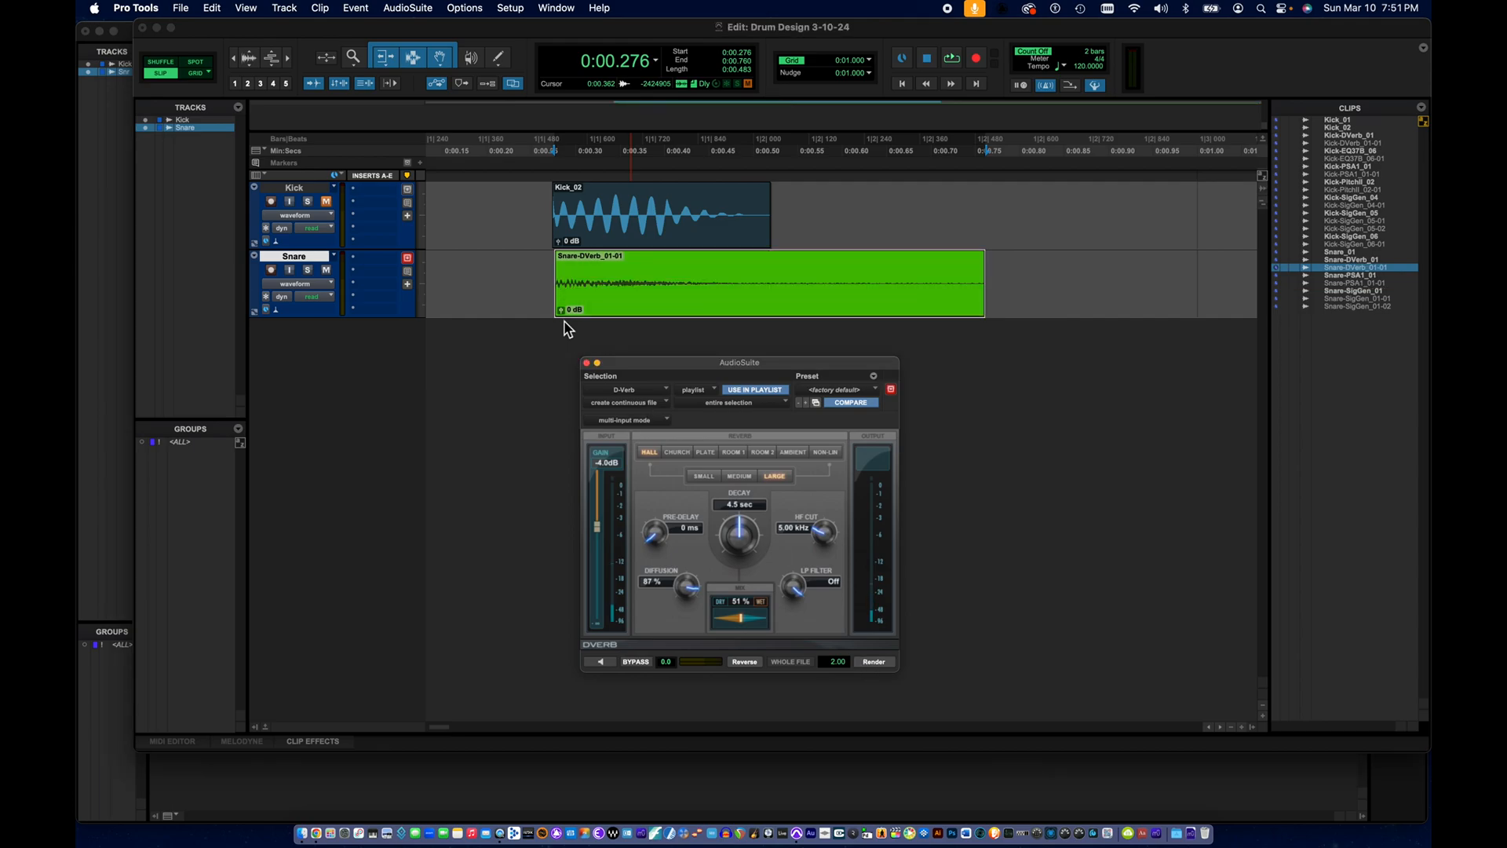
- Audition the reverbed snare, raise its clip gain to +14.0 dB and play it again from 0:00.268
left_click(549, 285)
key("space")
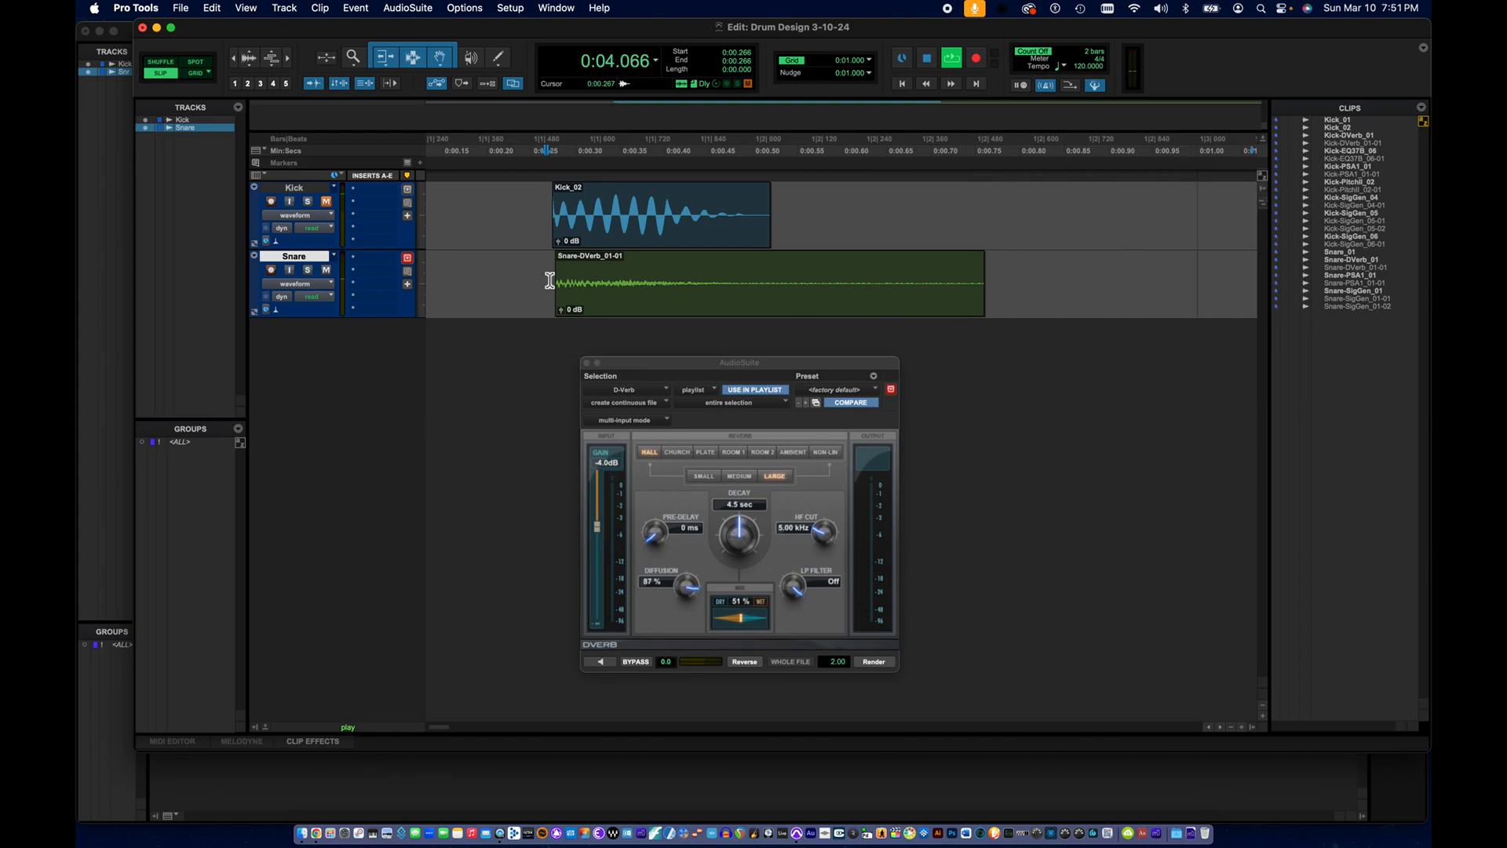
left_click_drag(562, 310, 552, 268)
left_click(550, 269)
key("space")
key("space")
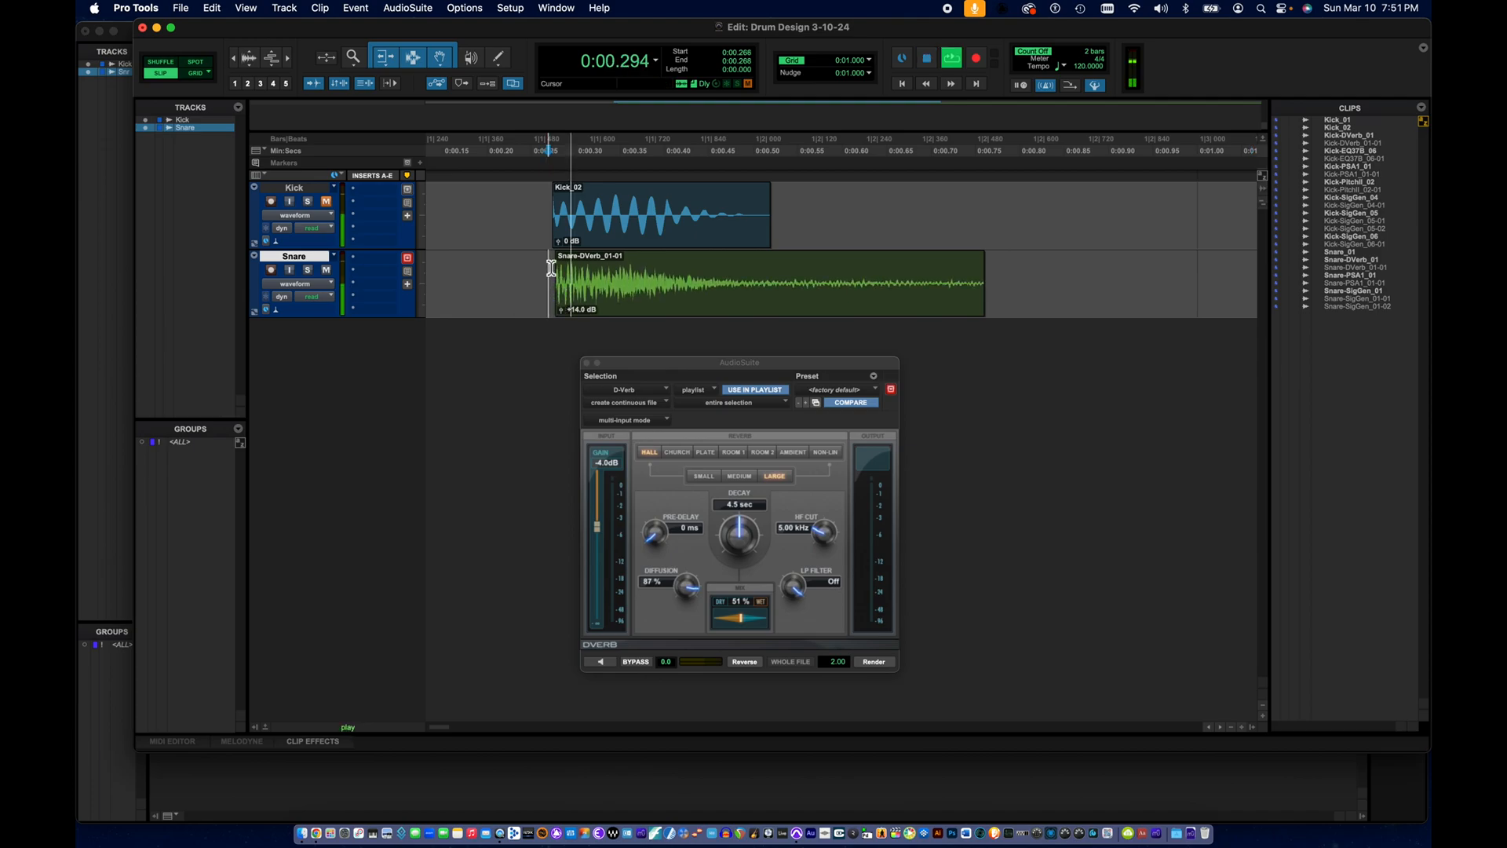
key("space")
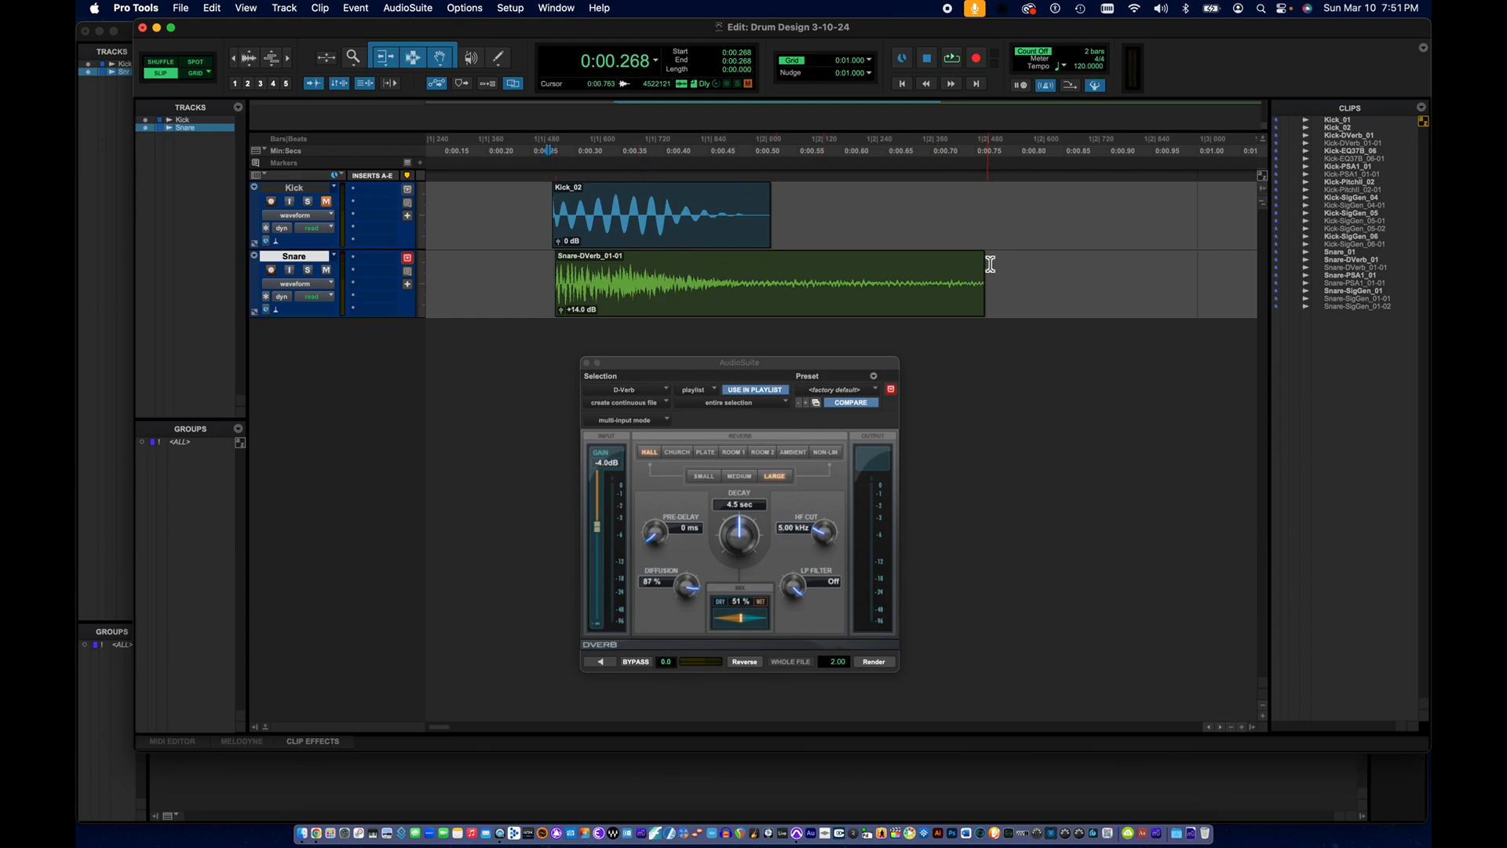
- Fade out the snare clip from 0:00.462 to its end with a concave curve, and audition it from 0:00.257
left_click_drag(982, 263, 719, 295)
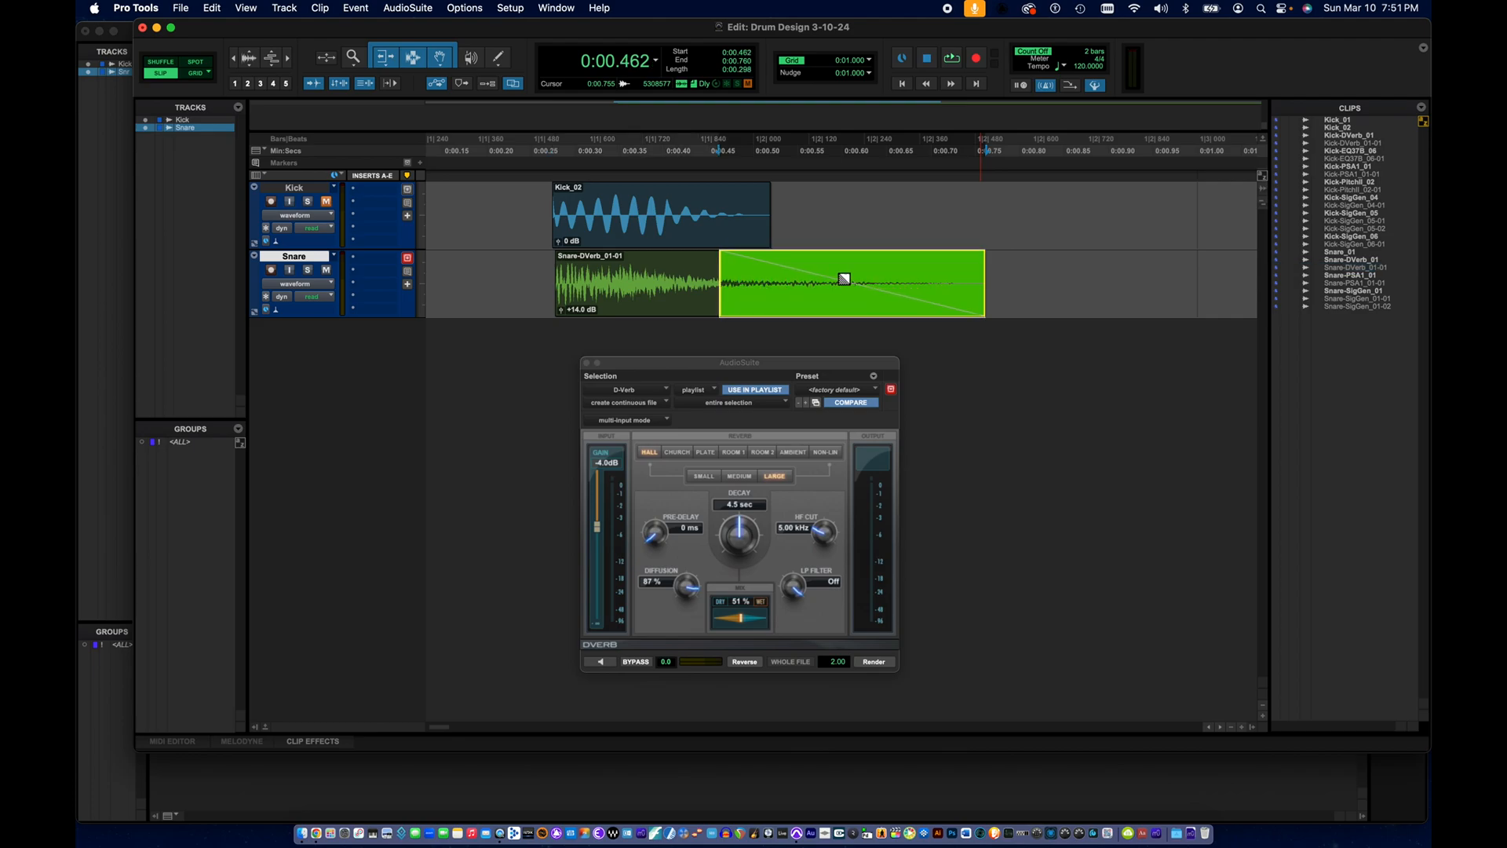
left_click(850, 287)
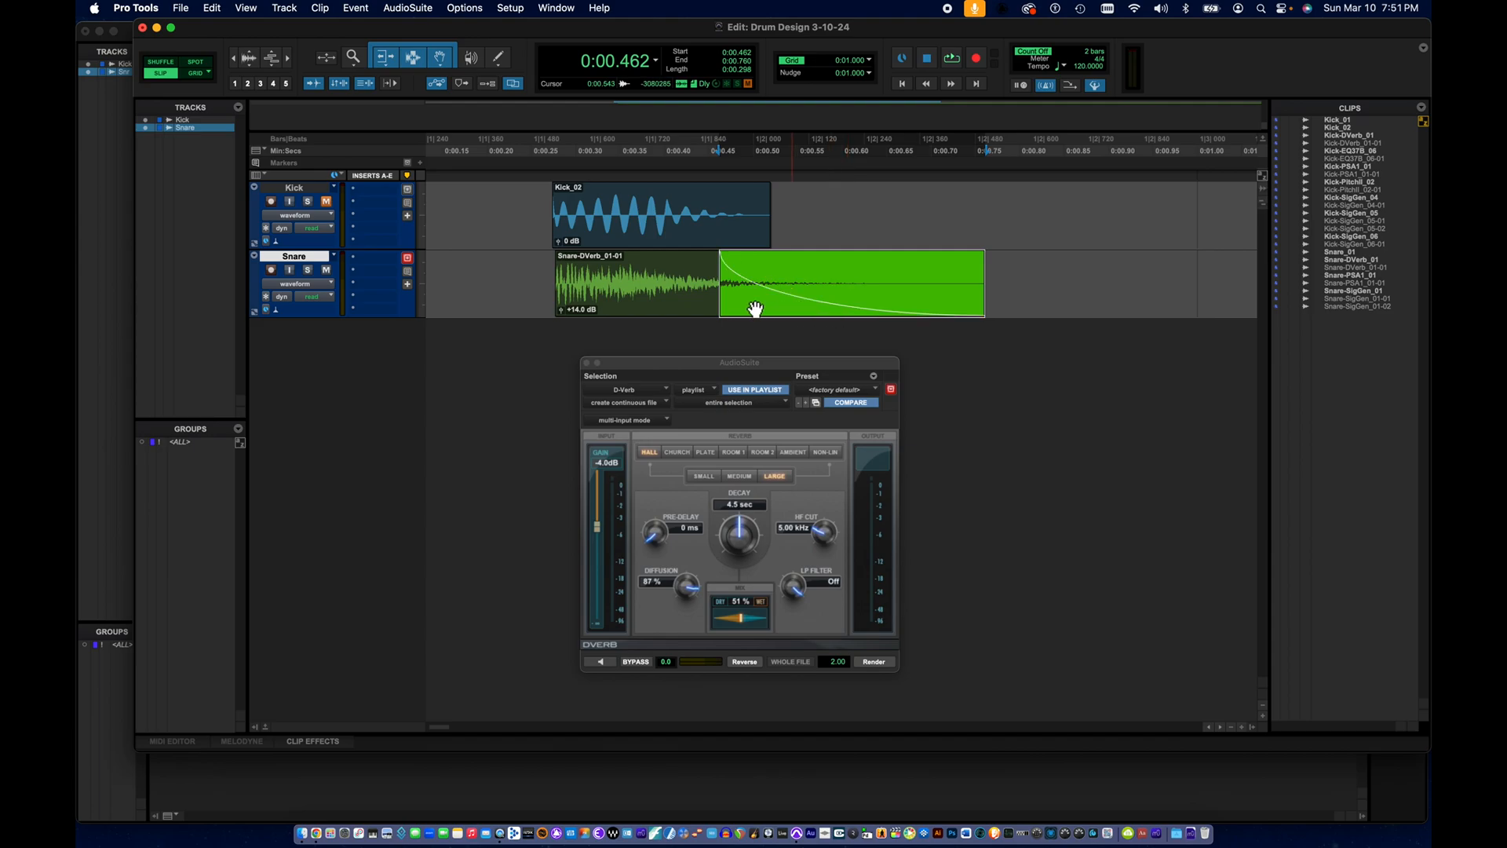
left_click(540, 267)
key("space")
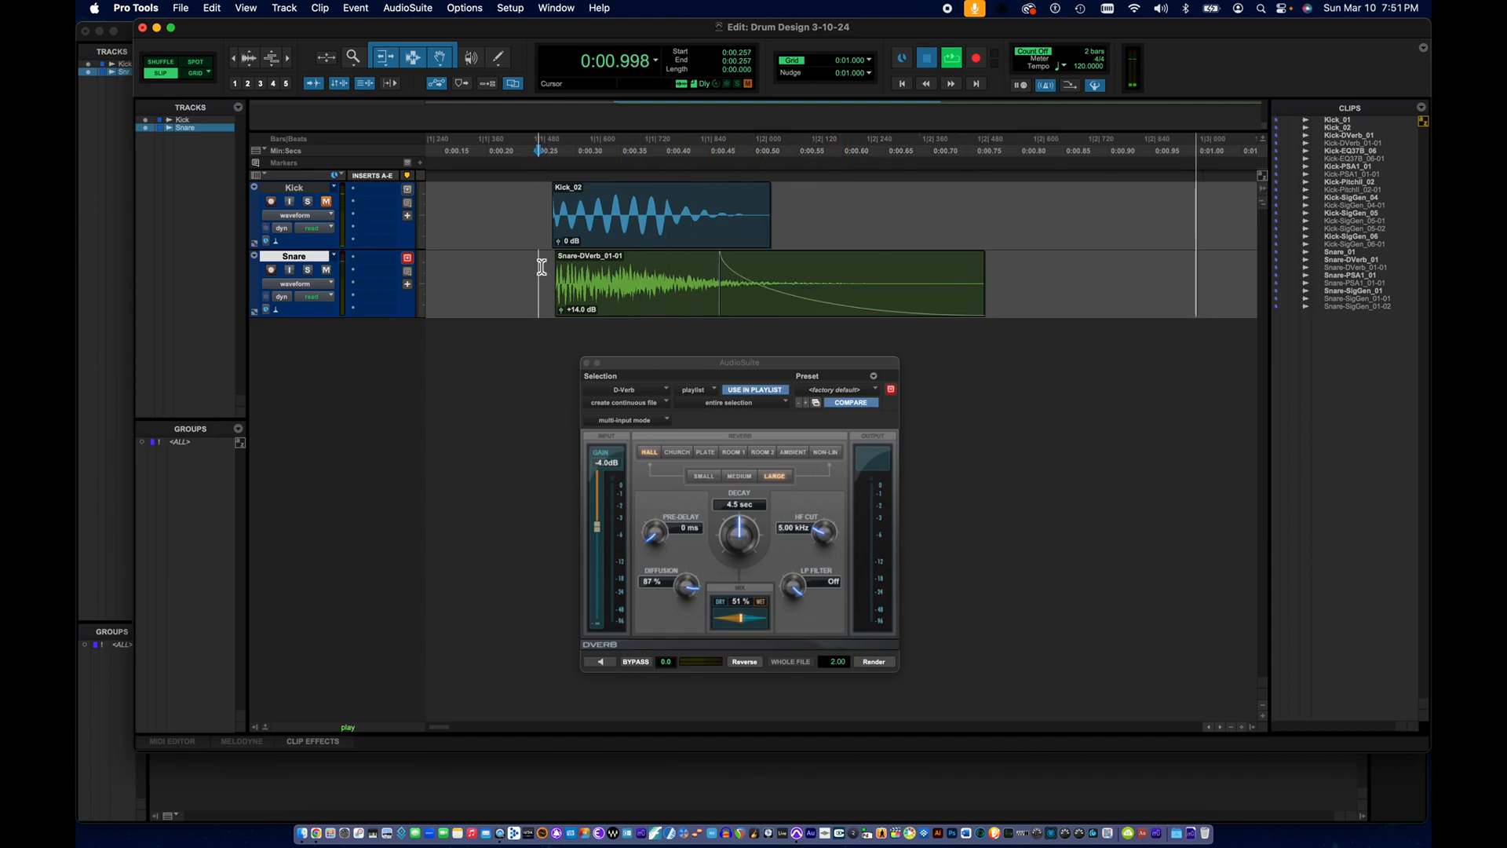
key("space")
key("space")
key("space")
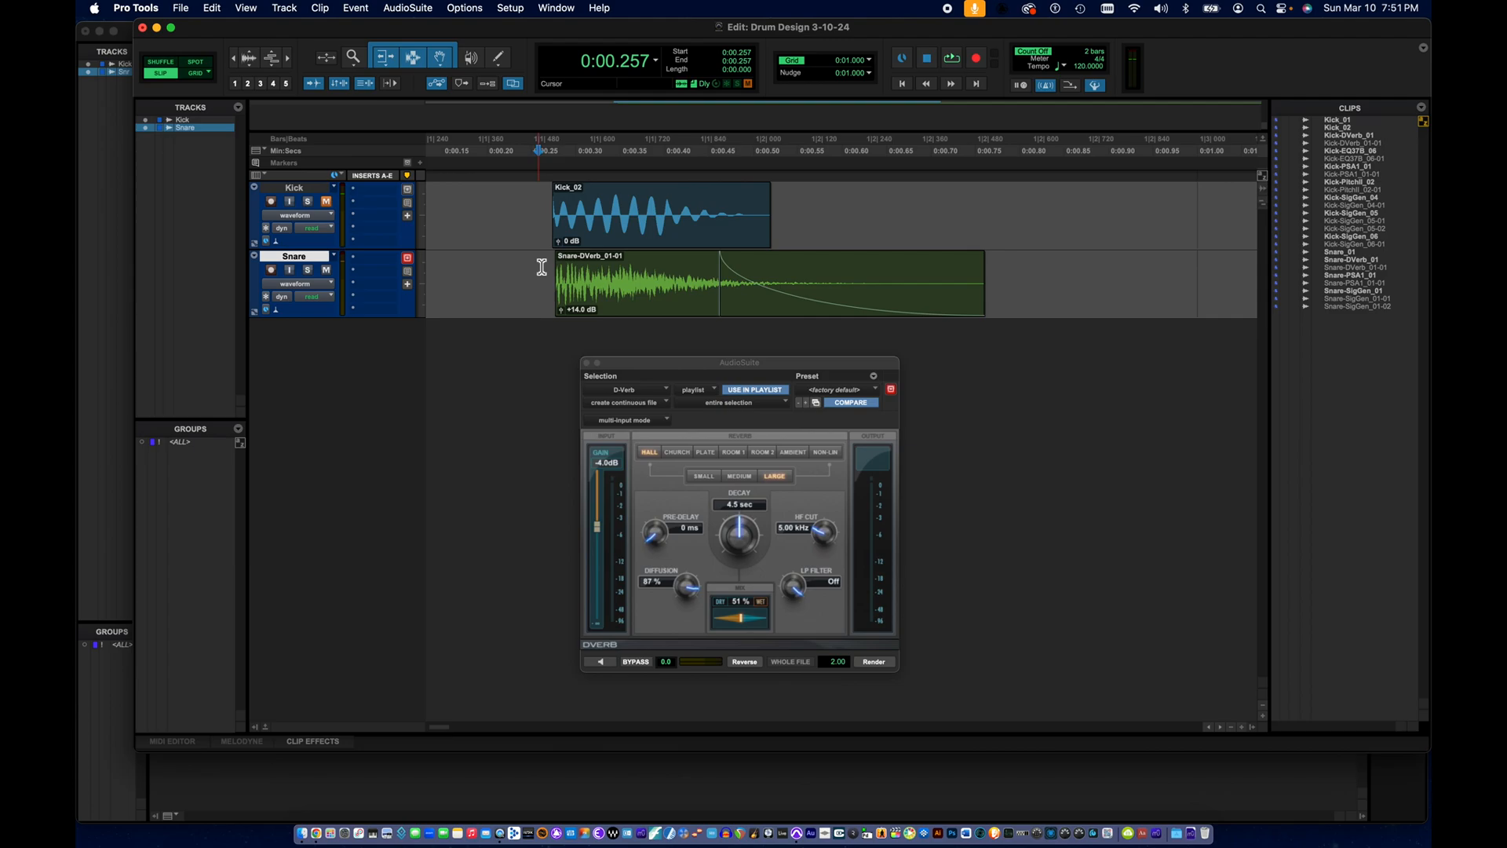
- Select the whole faded snare clip and consolidate it into a new audio clip
left_click(581, 296)
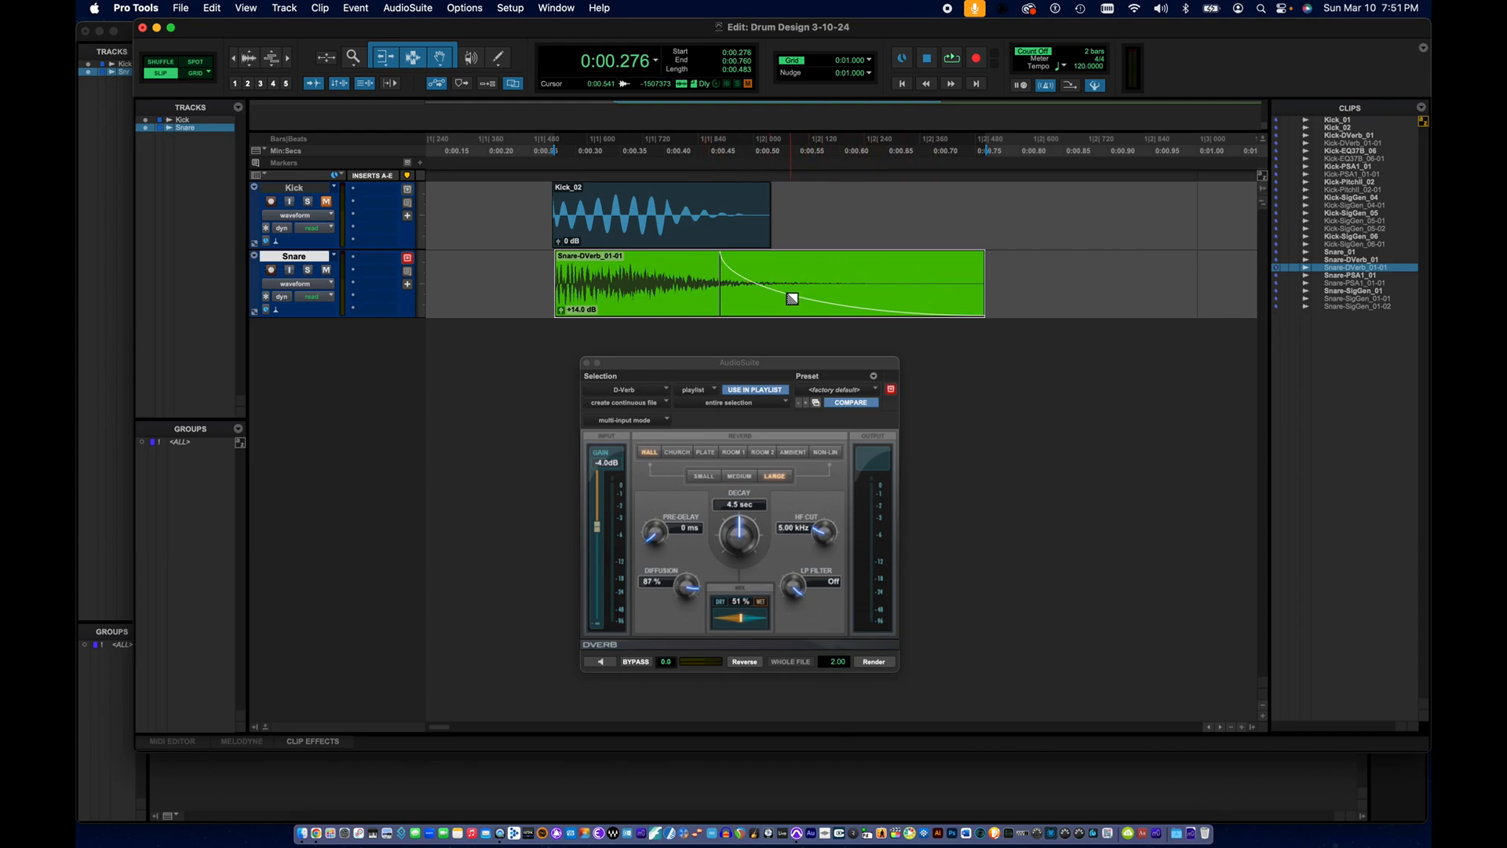
left_click(212, 10)
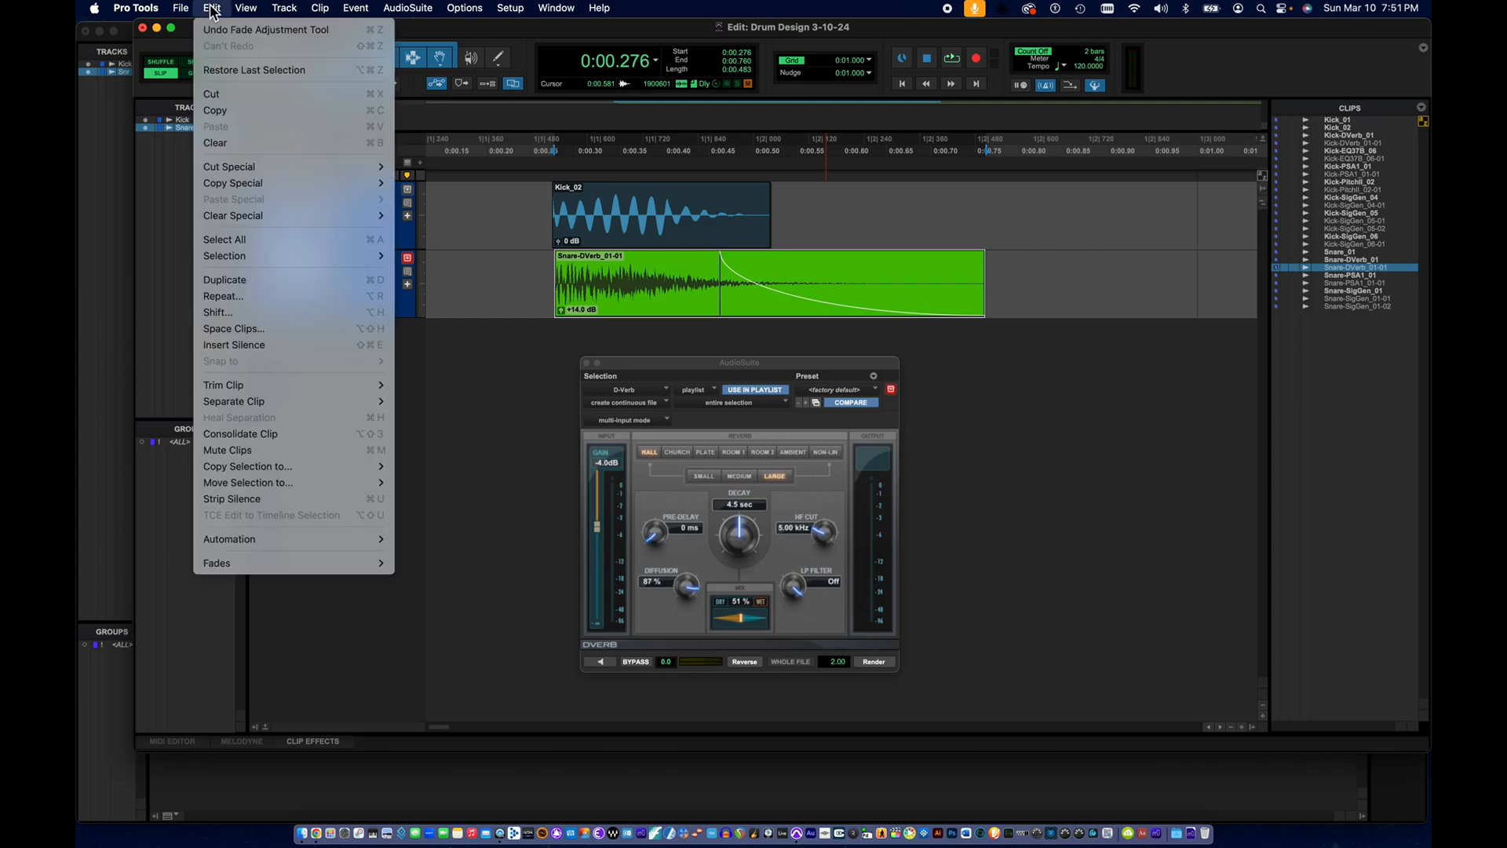
left_click(222, 434)
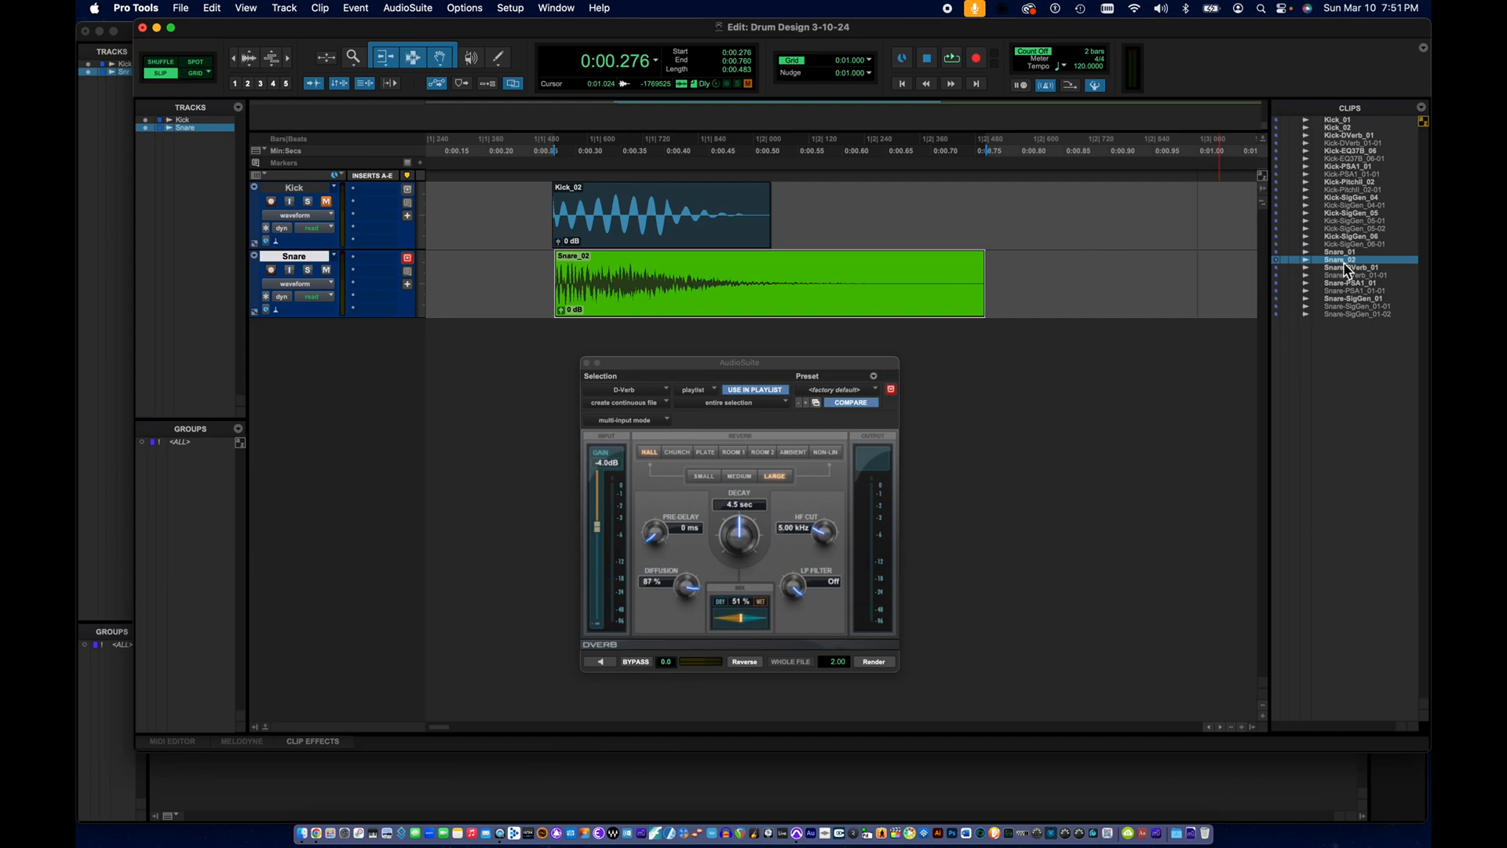
- Select the finished kick clip and the consolidated snare clip in turn to locate each one in the clip list
left_click(1035, 277)
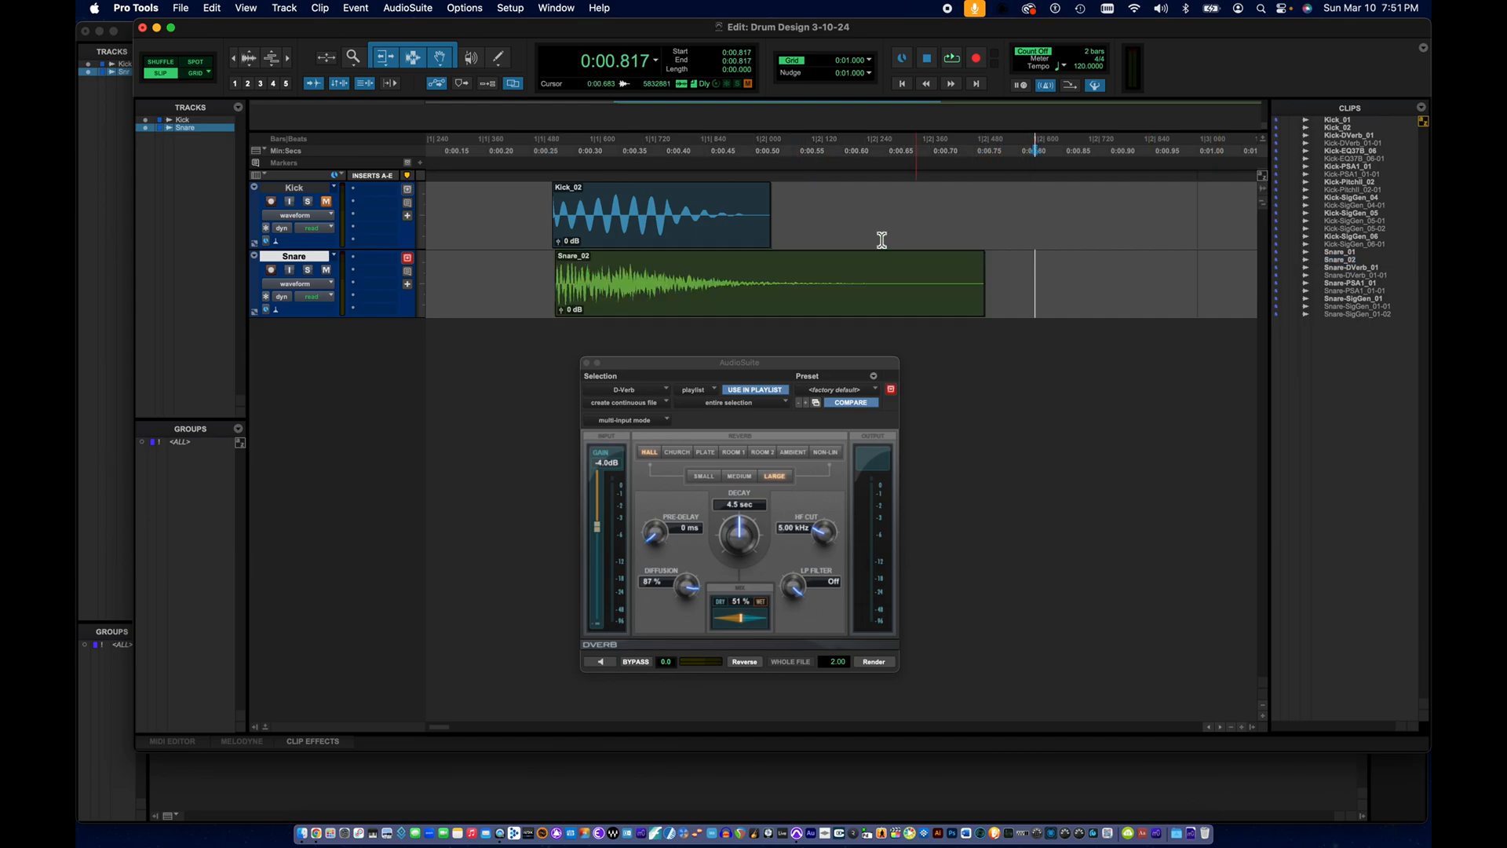
left_click(729, 227)
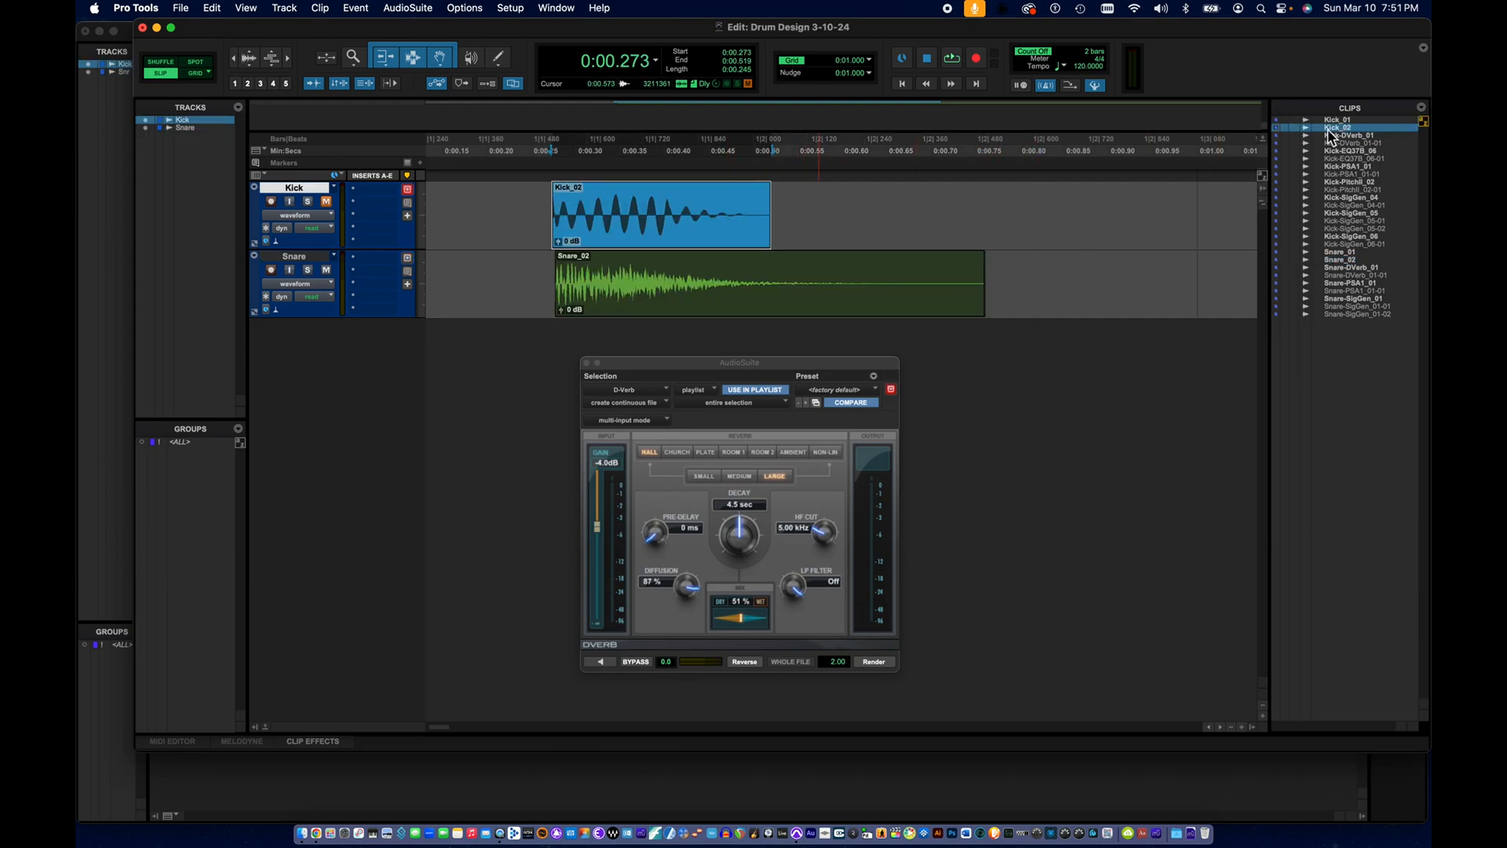
left_click(920, 302)
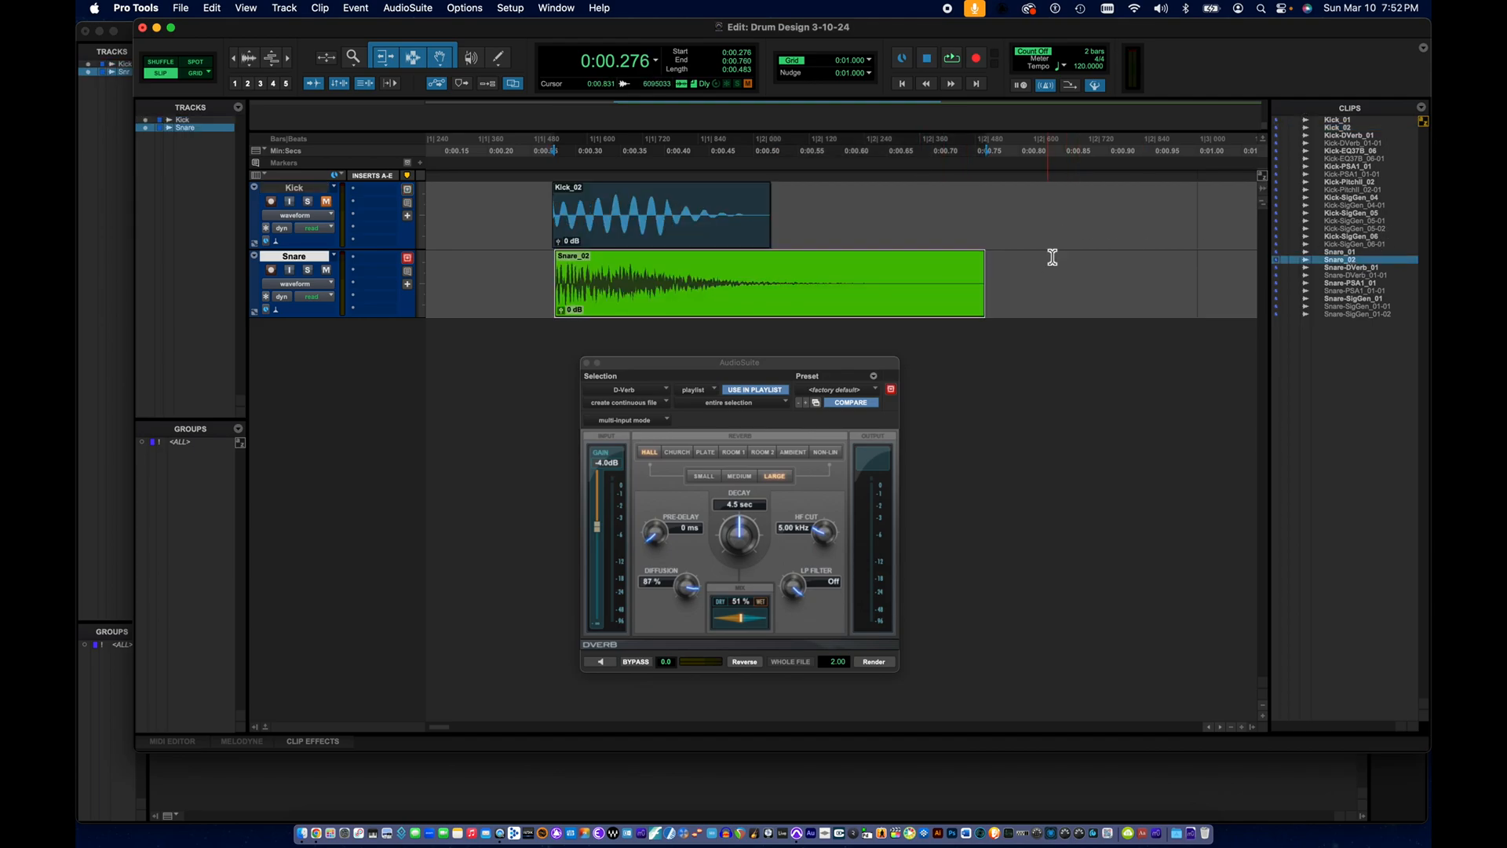
- Close the D-Verb effect and create one new mono audio track named HiHat
left_click(587, 362)
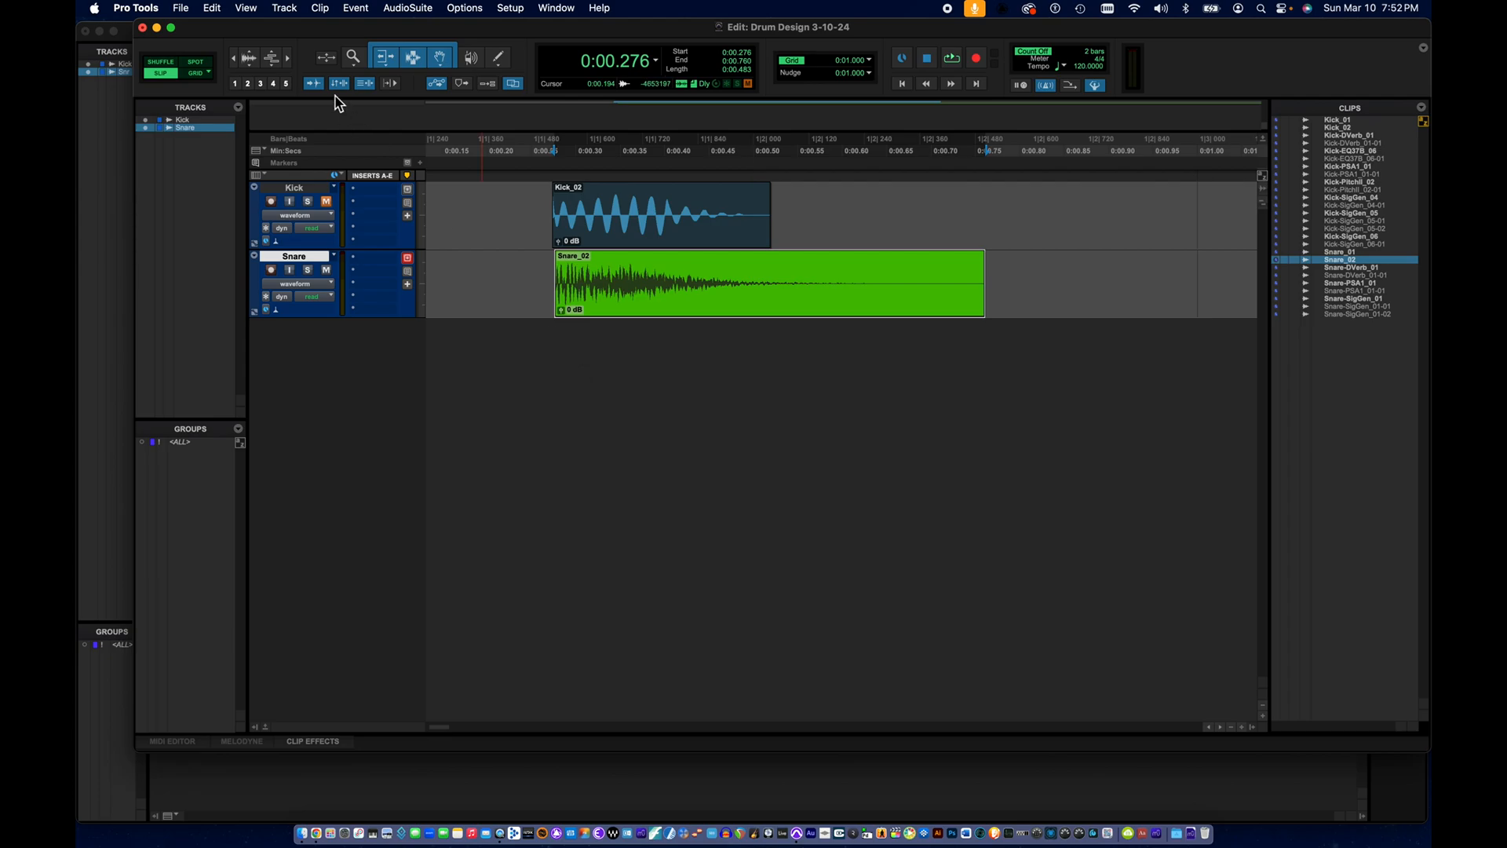
left_click(284, 9)
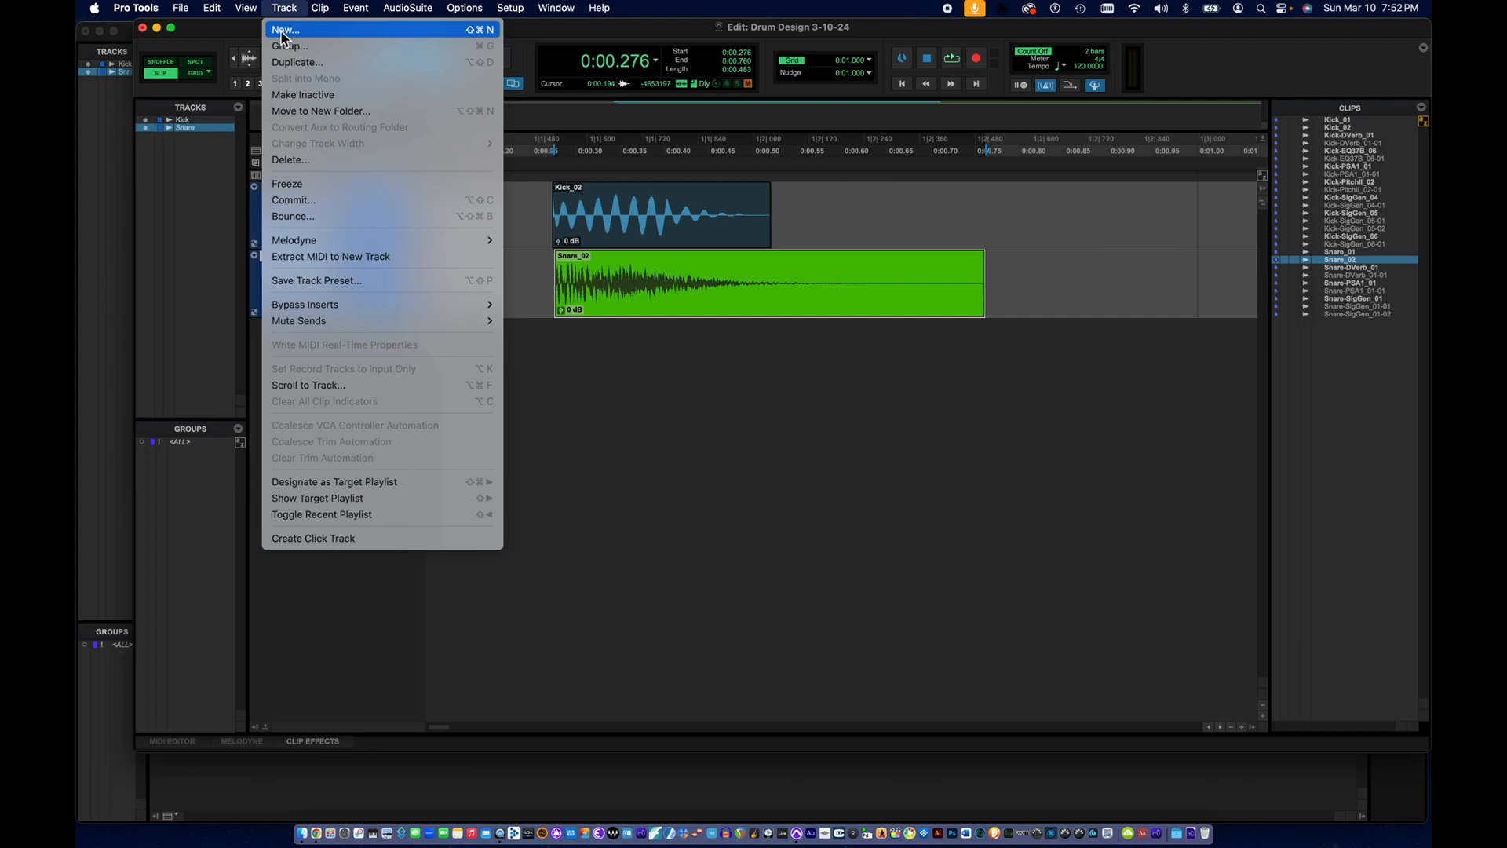
left_click(285, 31)
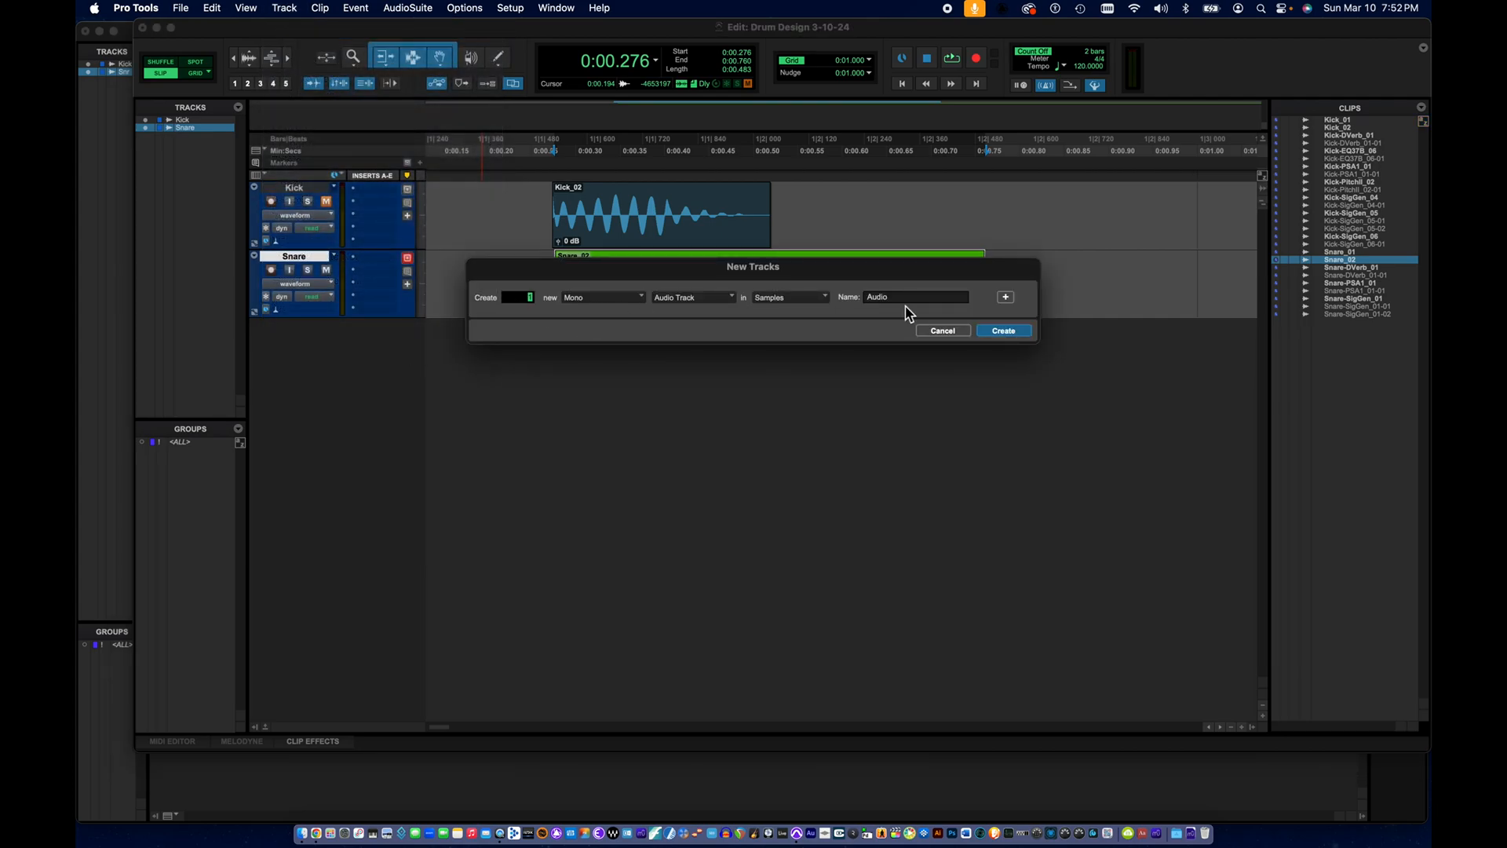
type("H")
left_click(1021, 331)
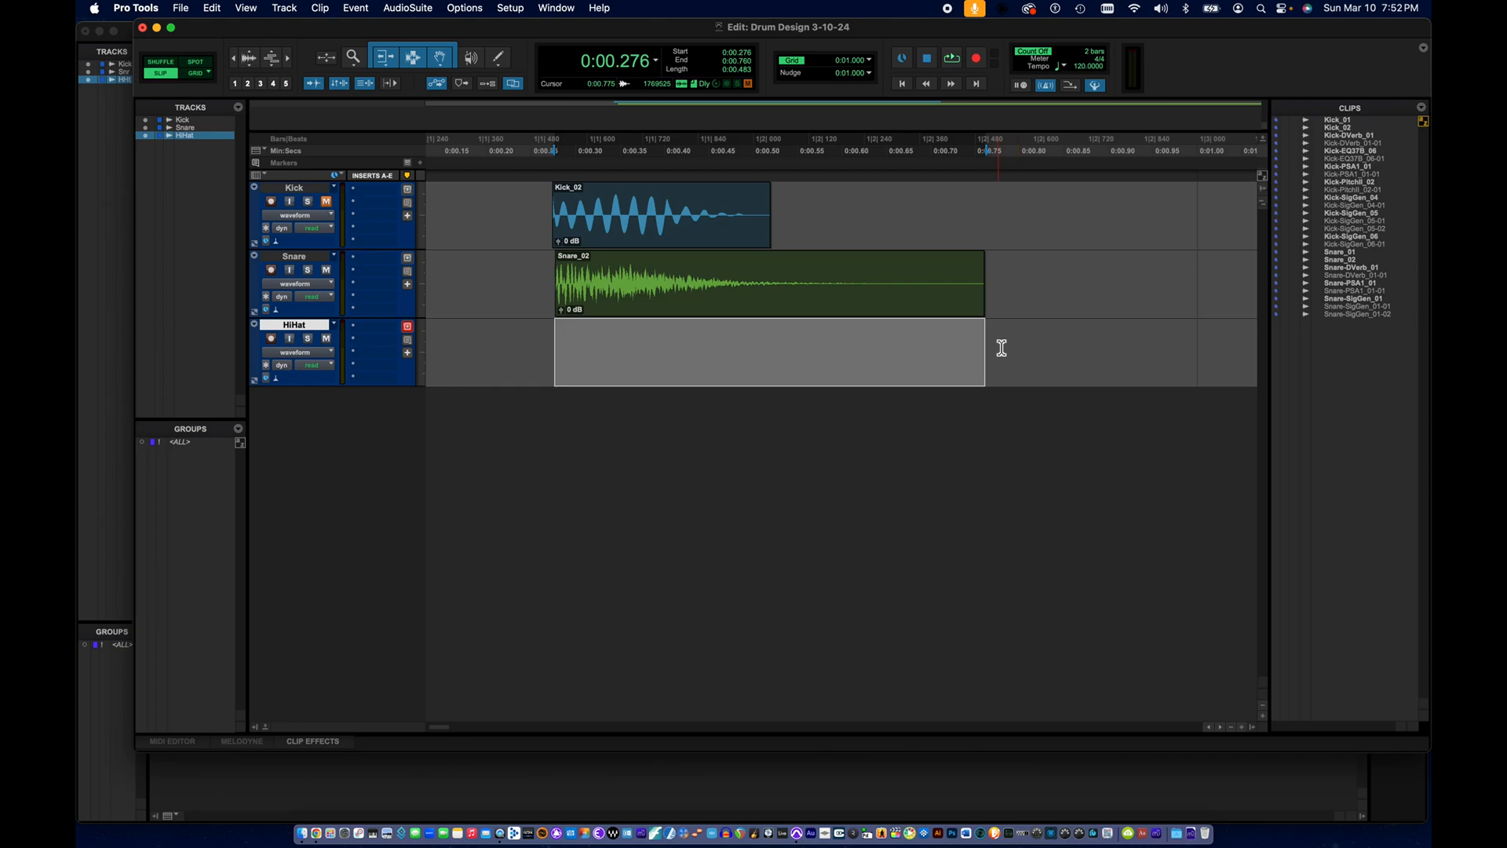
- Select 0:00.277 to 0:00.521 on the HiHat track and render white noise at -20.0 dB into it with the Signal Generator
left_click(1030, 334)
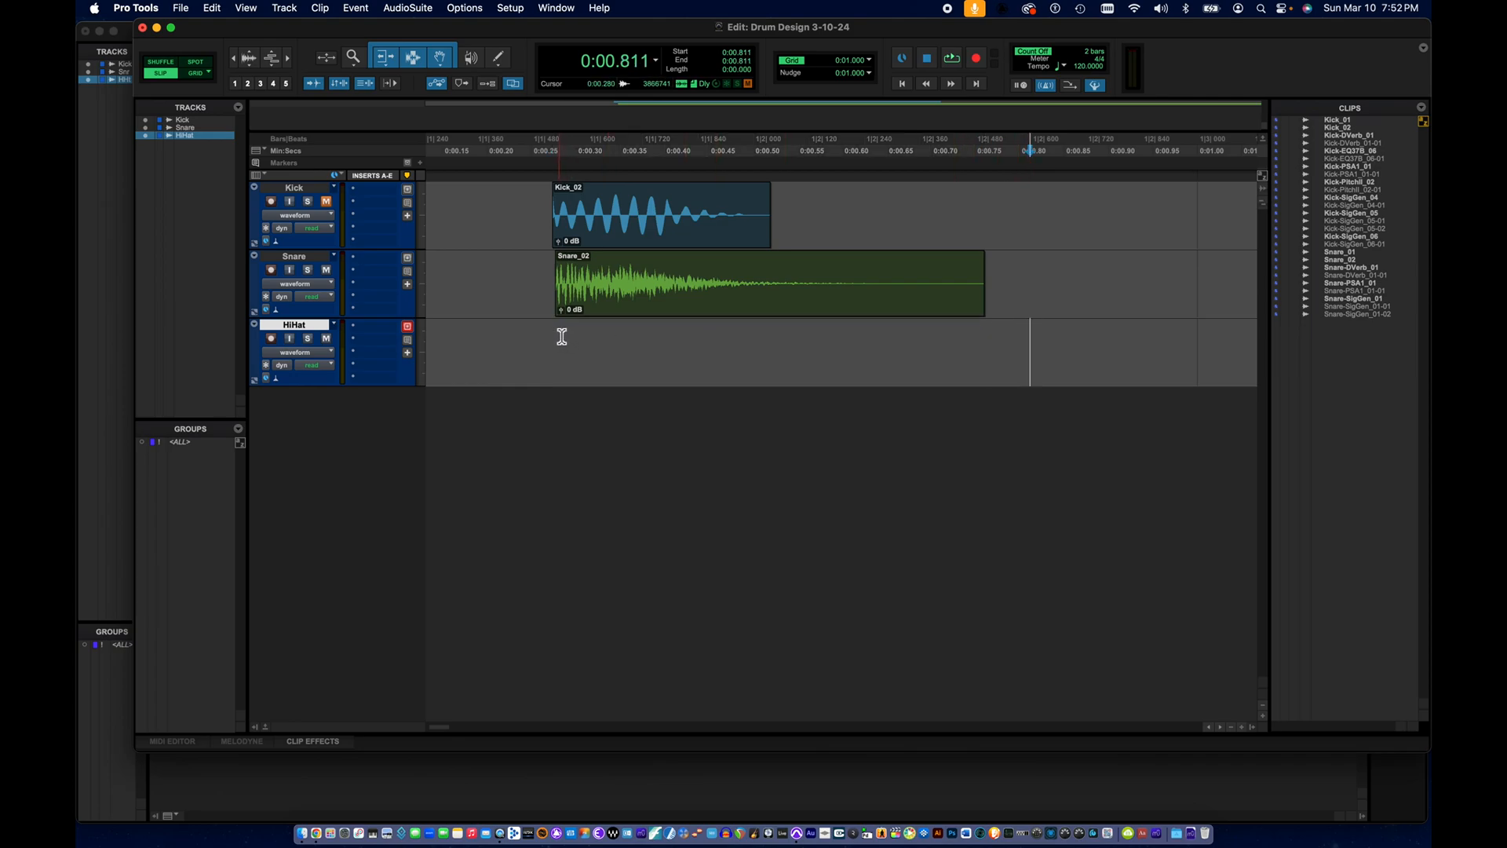
left_click_drag(558, 333, 777, 344)
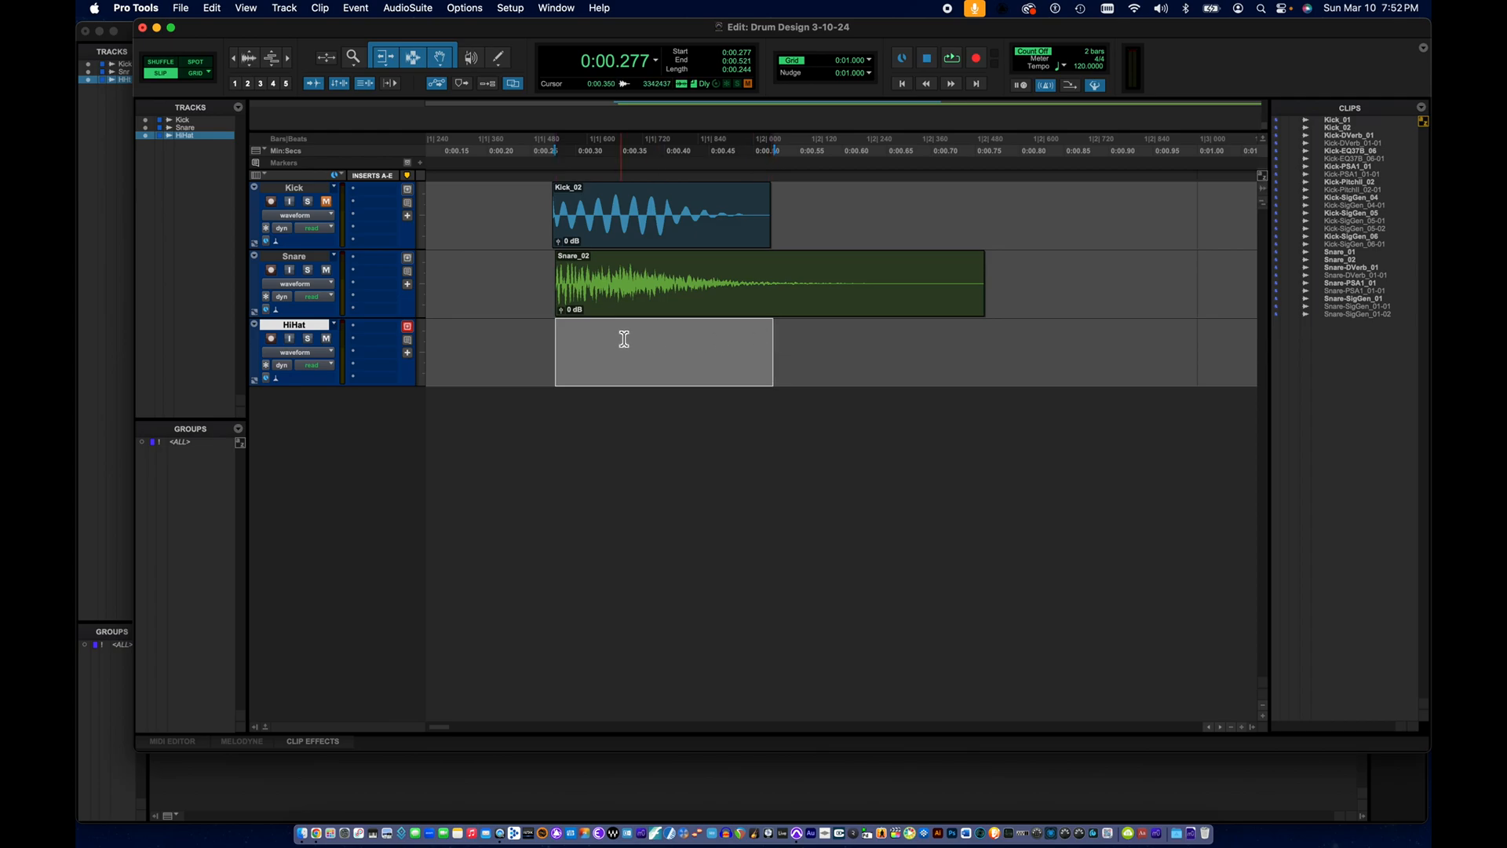
left_click(407, 9)
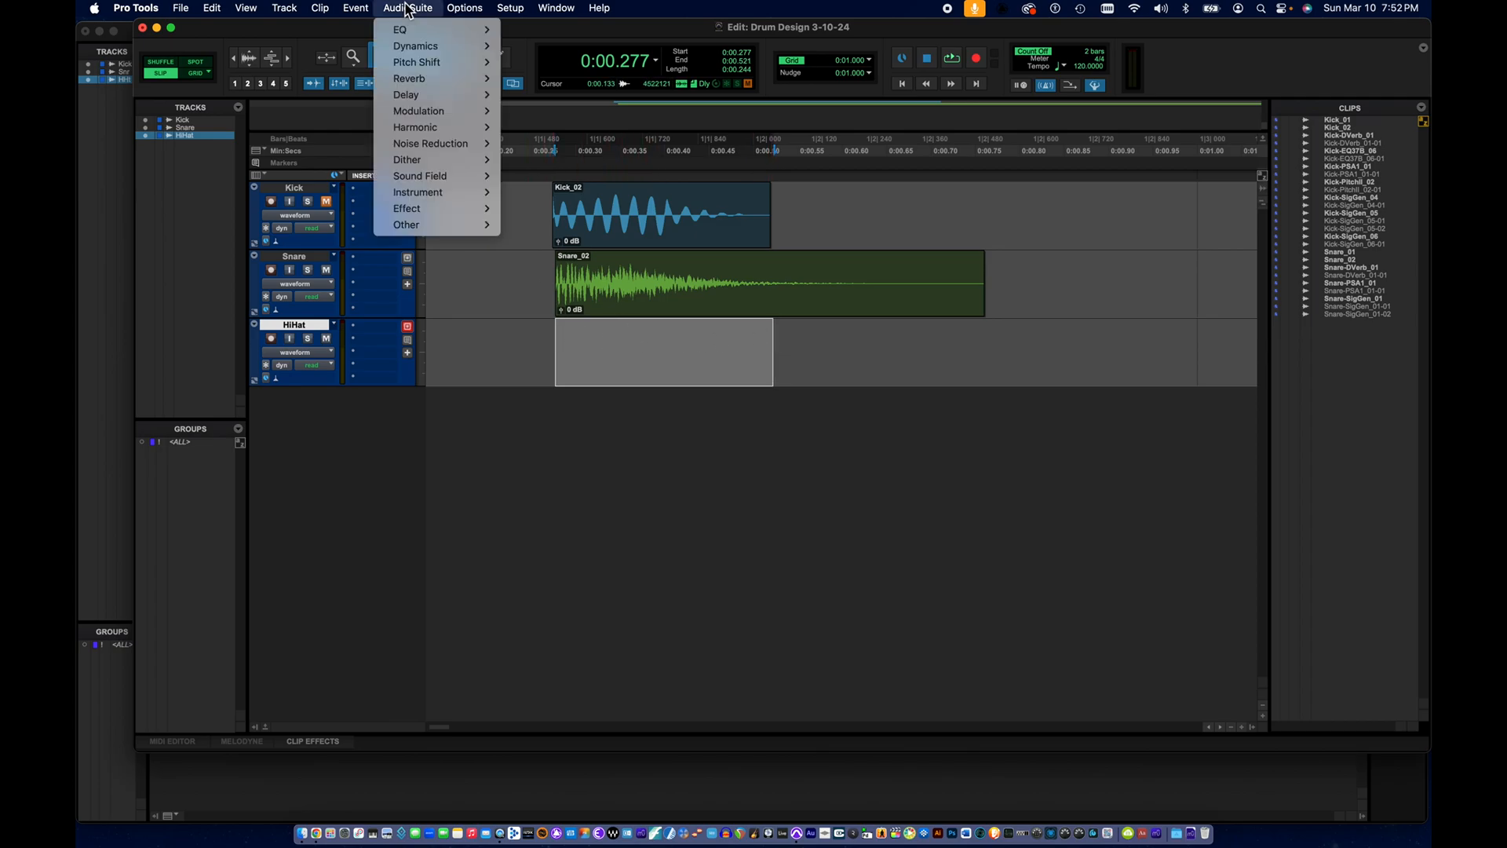
mouse_move(406, 226)
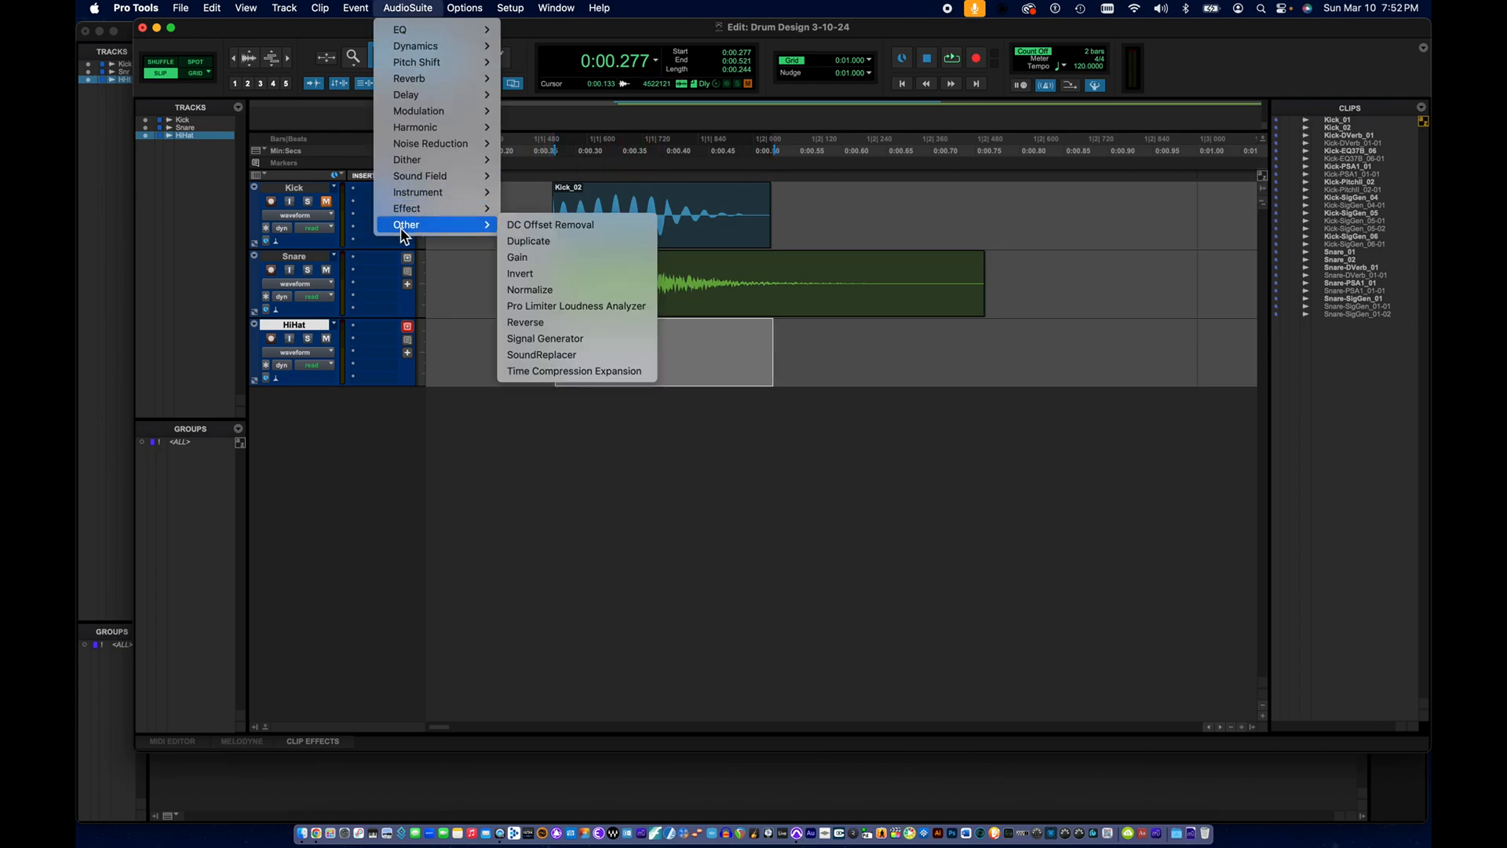
left_click(581, 338)
left_click(747, 427)
left_click(874, 508)
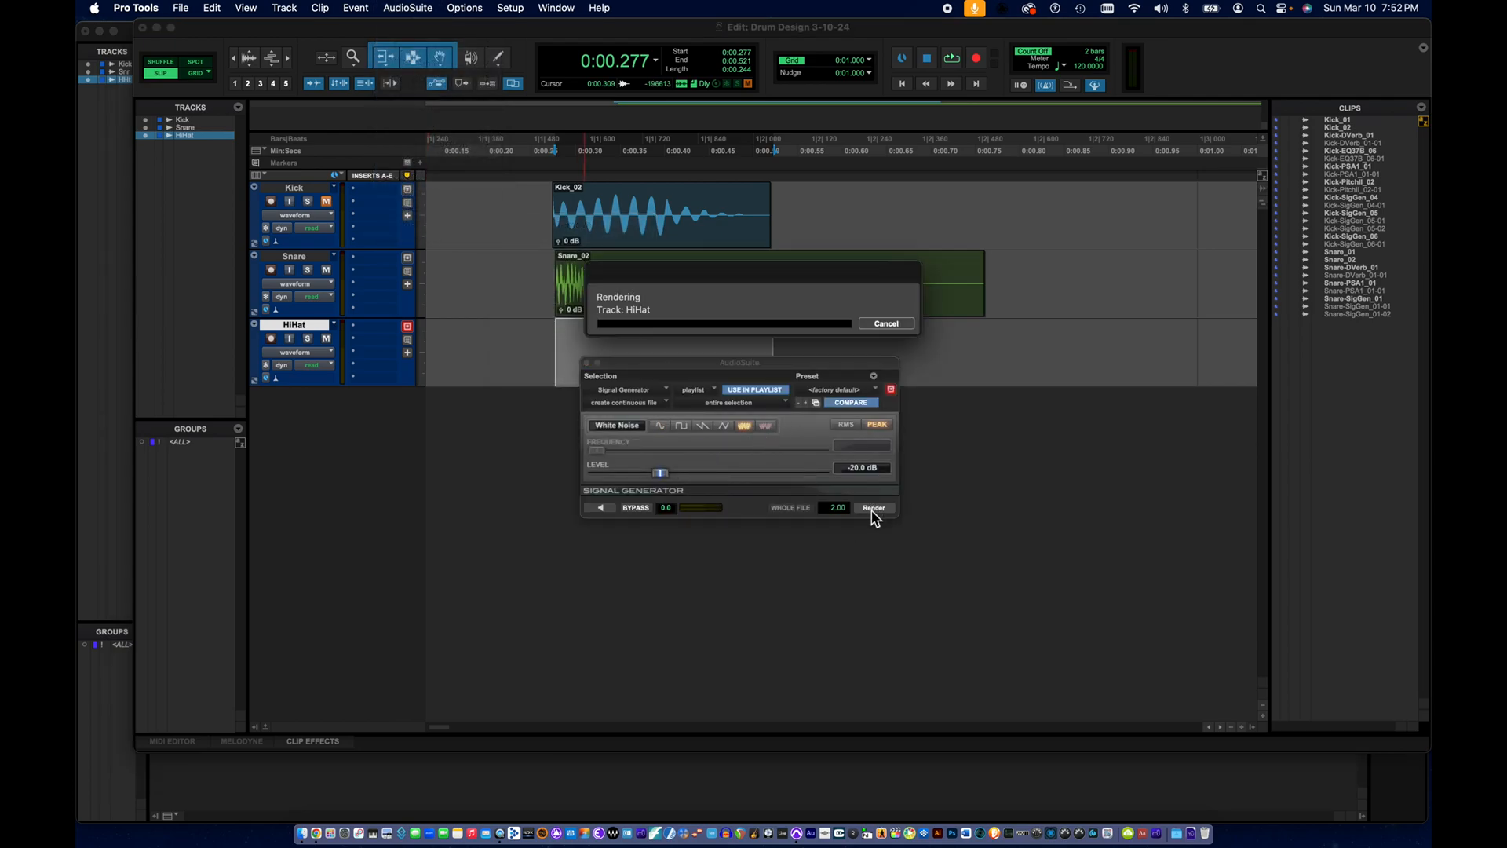
- Place the Signal Generator window clear of the tracks and fade out the HiHat noise clip from 0:00.299 to its end
left_click_drag(714, 366, 688, 489)
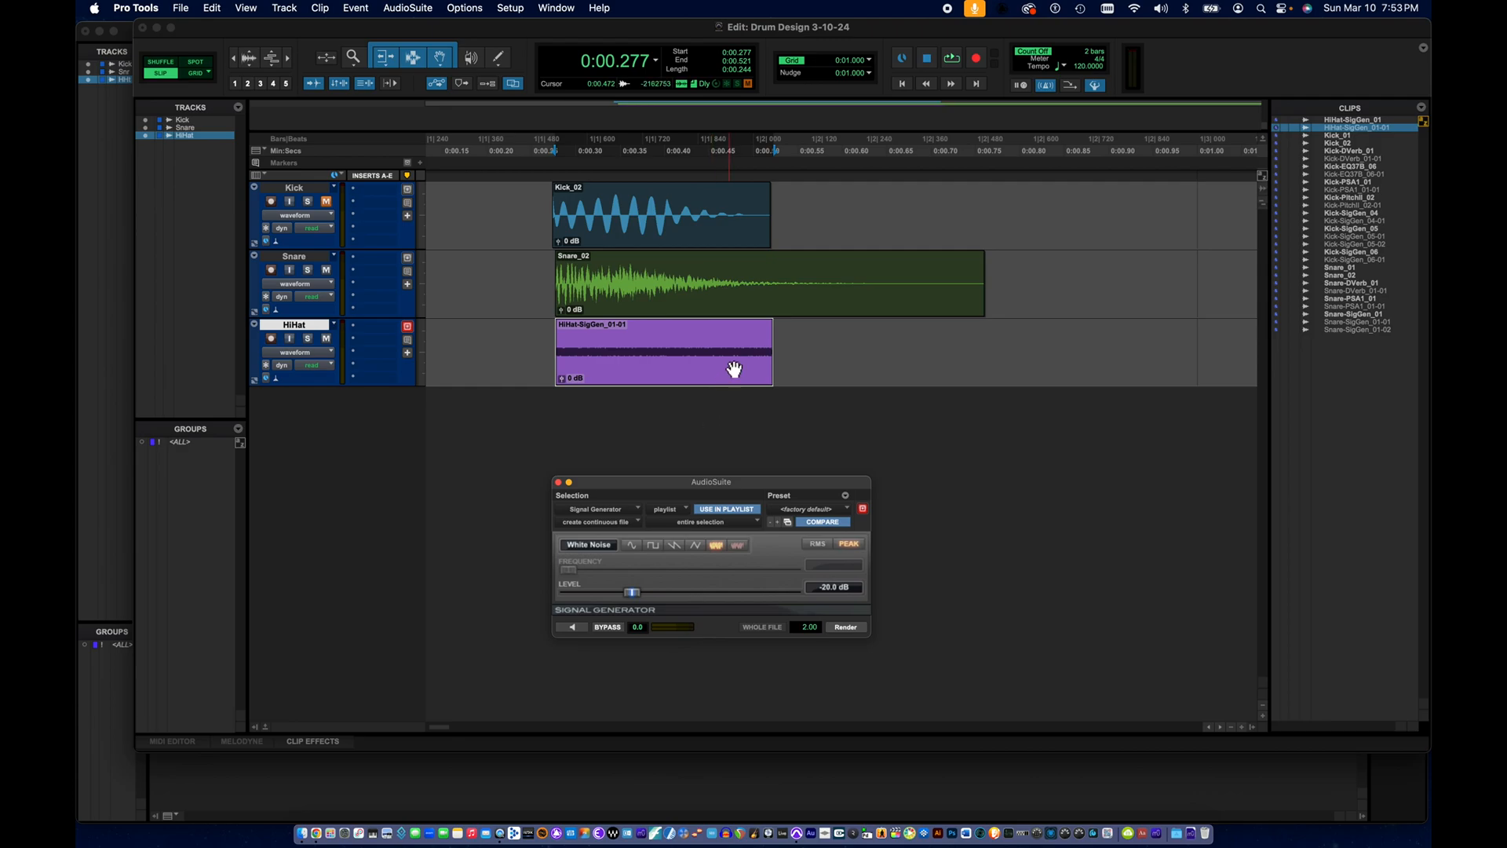
left_click_drag(773, 328, 575, 347)
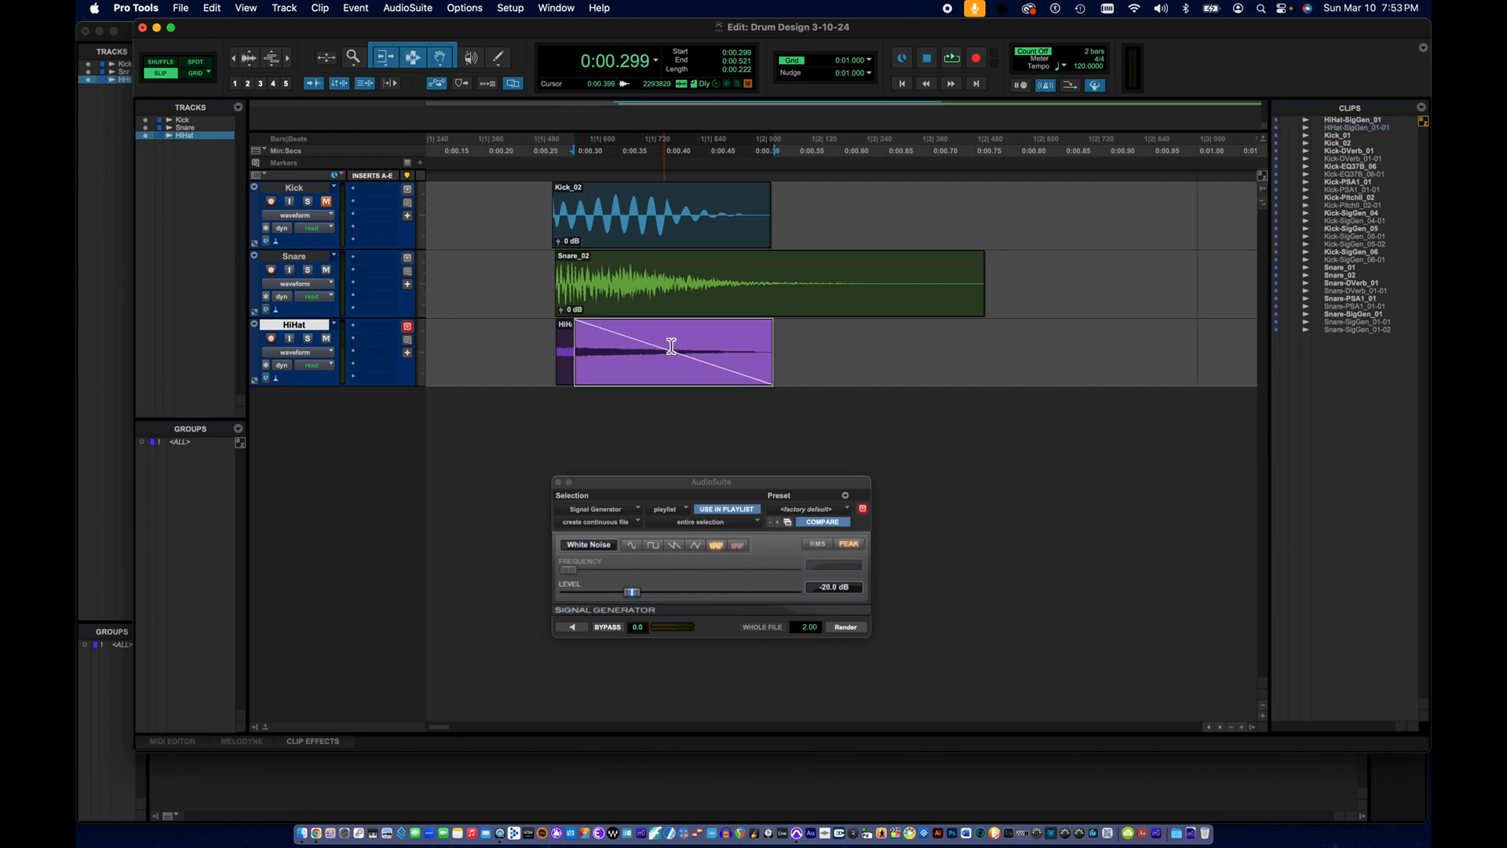
- Bend the HiHat clip's fade-out into a steep curve that drops quickly at first, and play the track back to audition it
left_click_drag(724, 352, 628, 355)
left_click(534, 343)
key("space")
key("space")
left_click(522, 355)
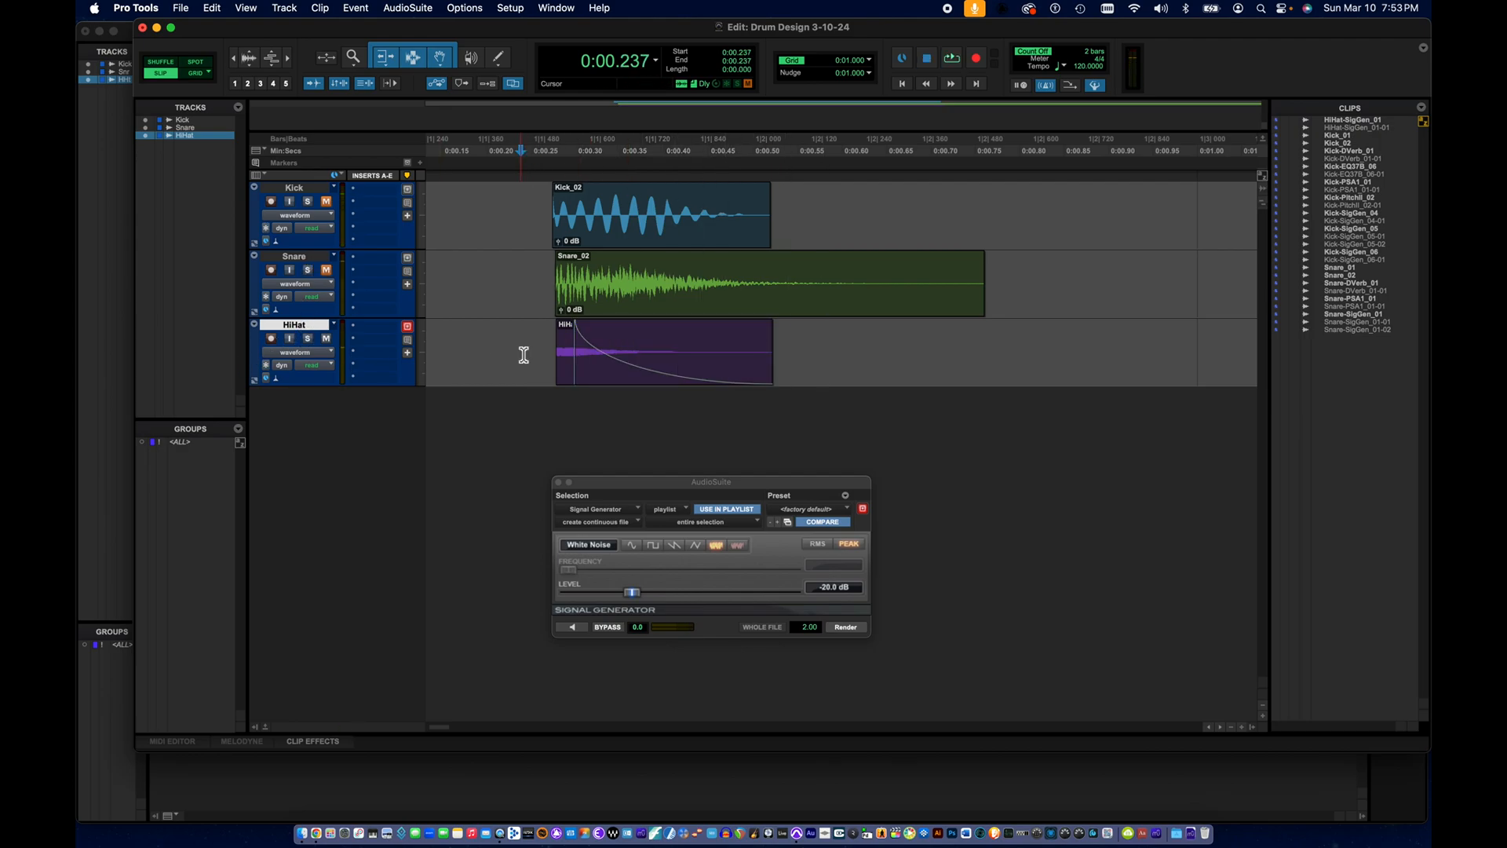
key("space")
key("space")
key("space")
key("space")
key("space")
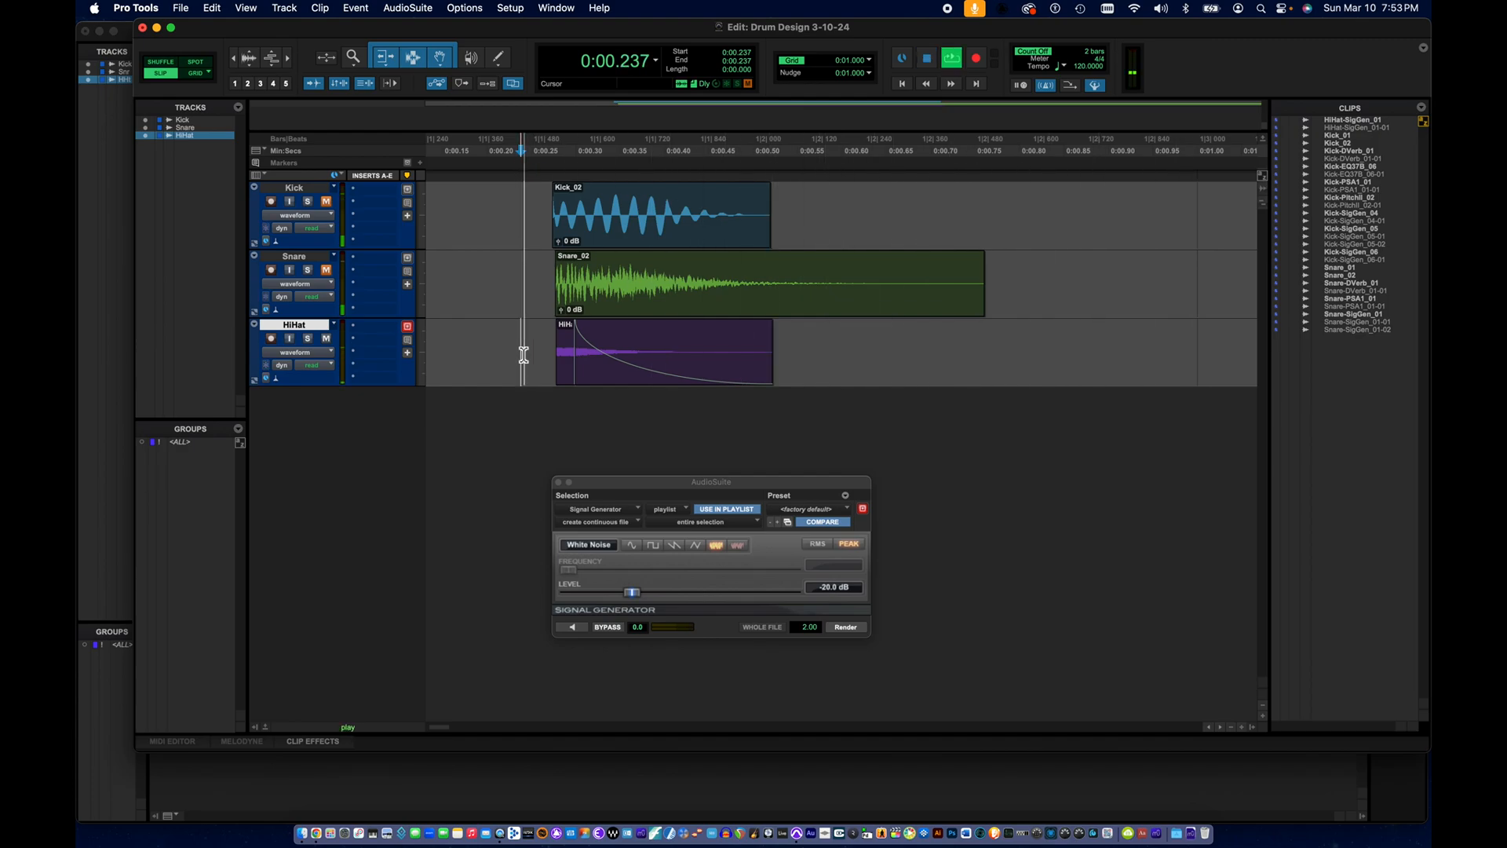
key("space")
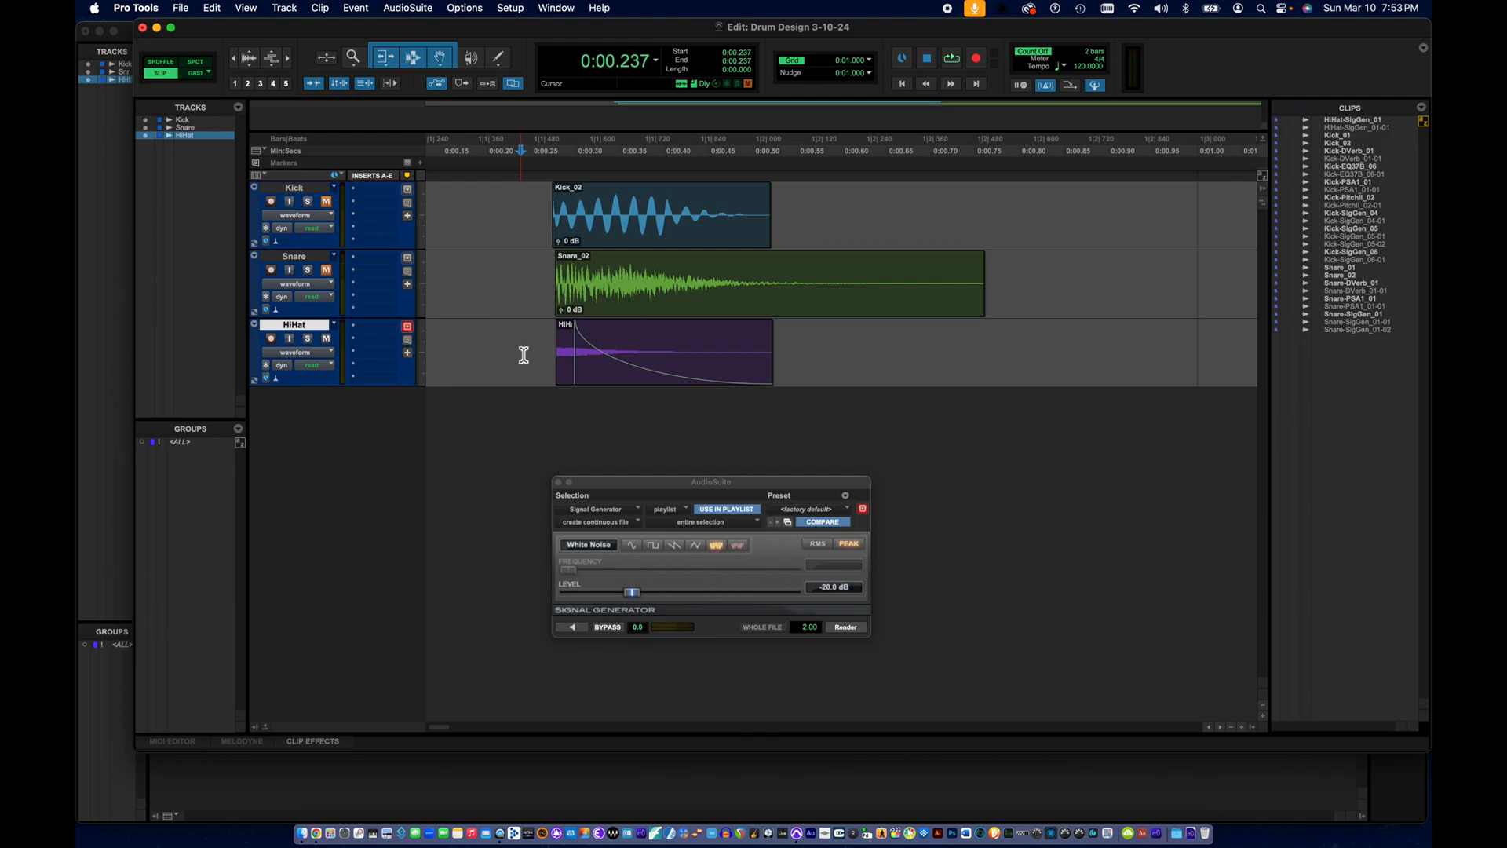
- Open the AudioSuite EQ3 7-Band for the whole faded HiHat clip and place its window below the tracks
left_click(566, 371)
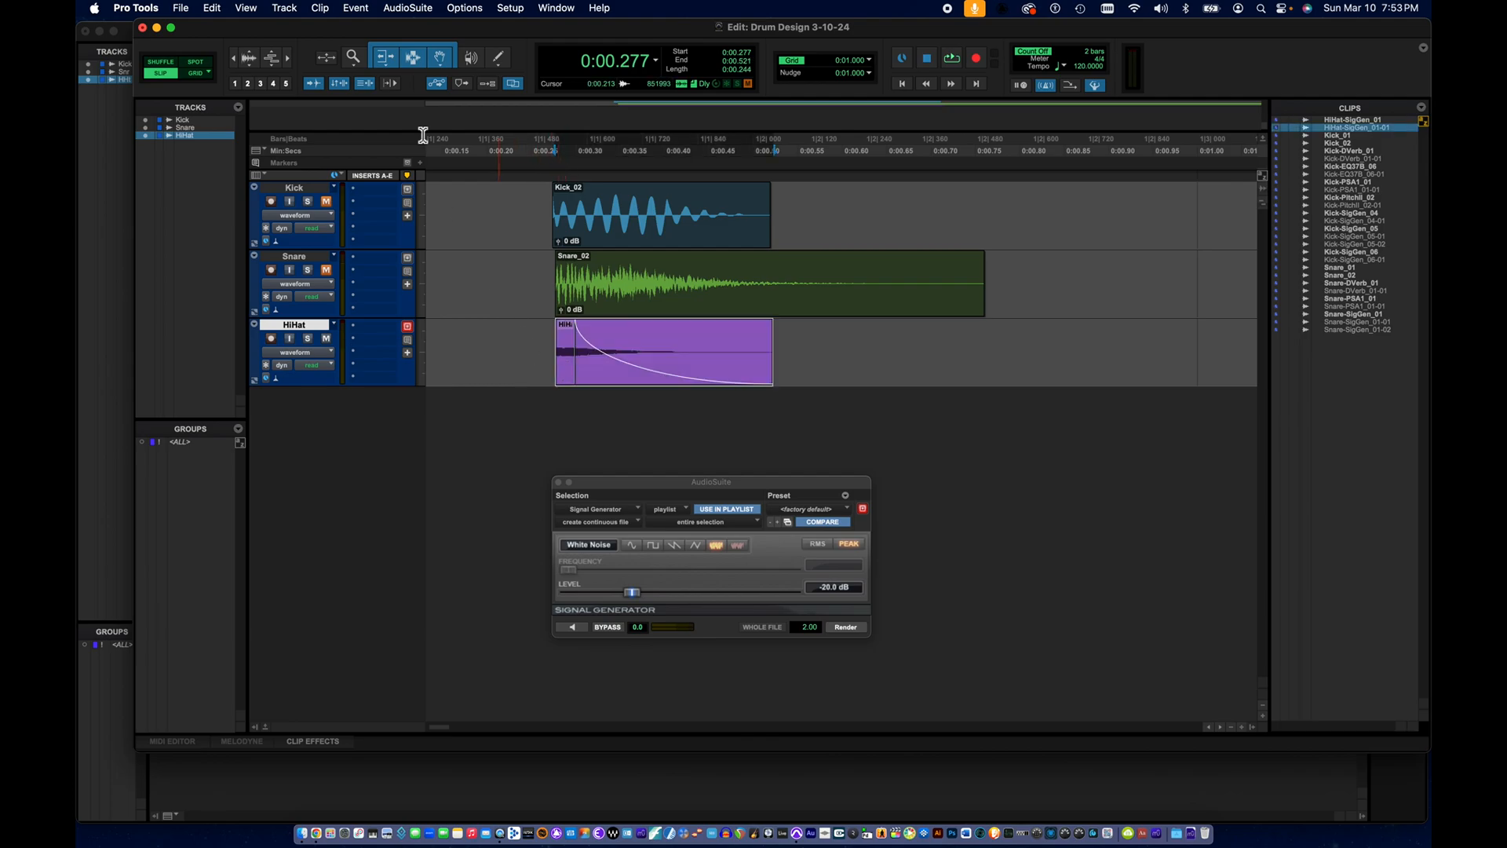
left_click(400, 11)
mouse_move(402, 30)
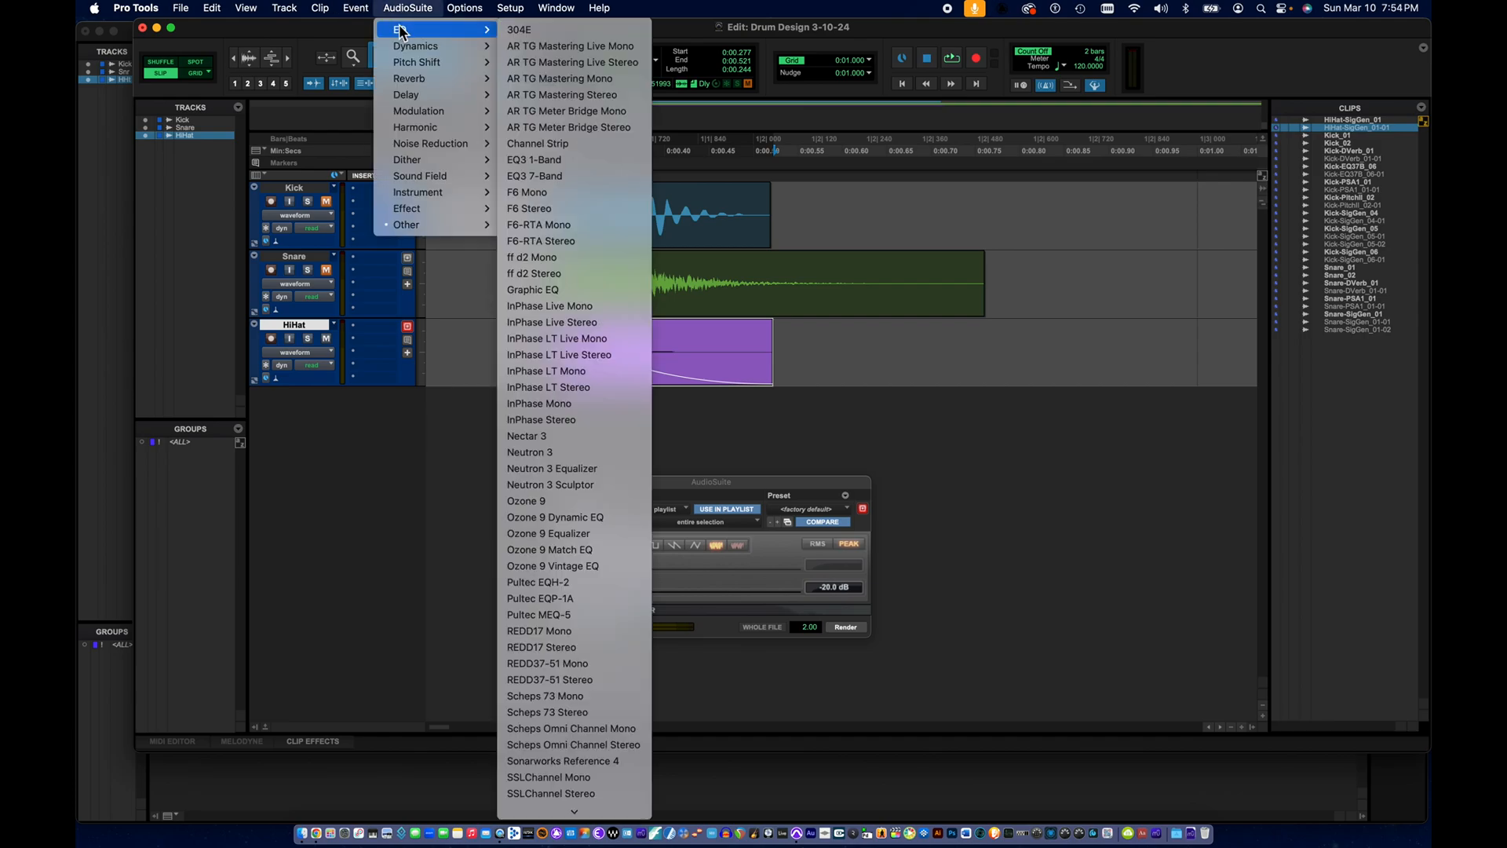
left_click(572, 177)
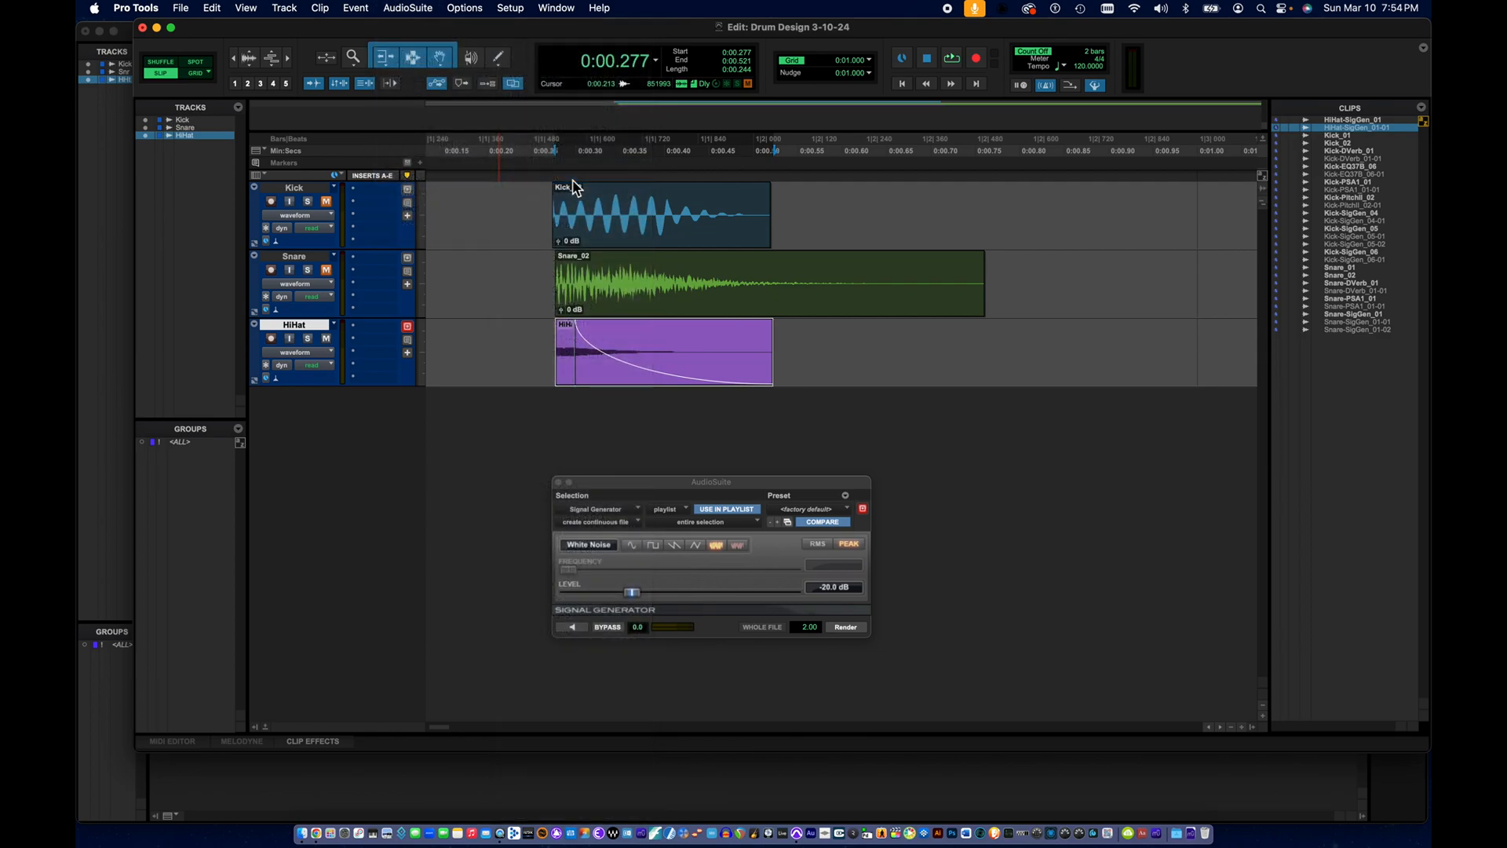
left_click_drag(627, 481, 620, 444)
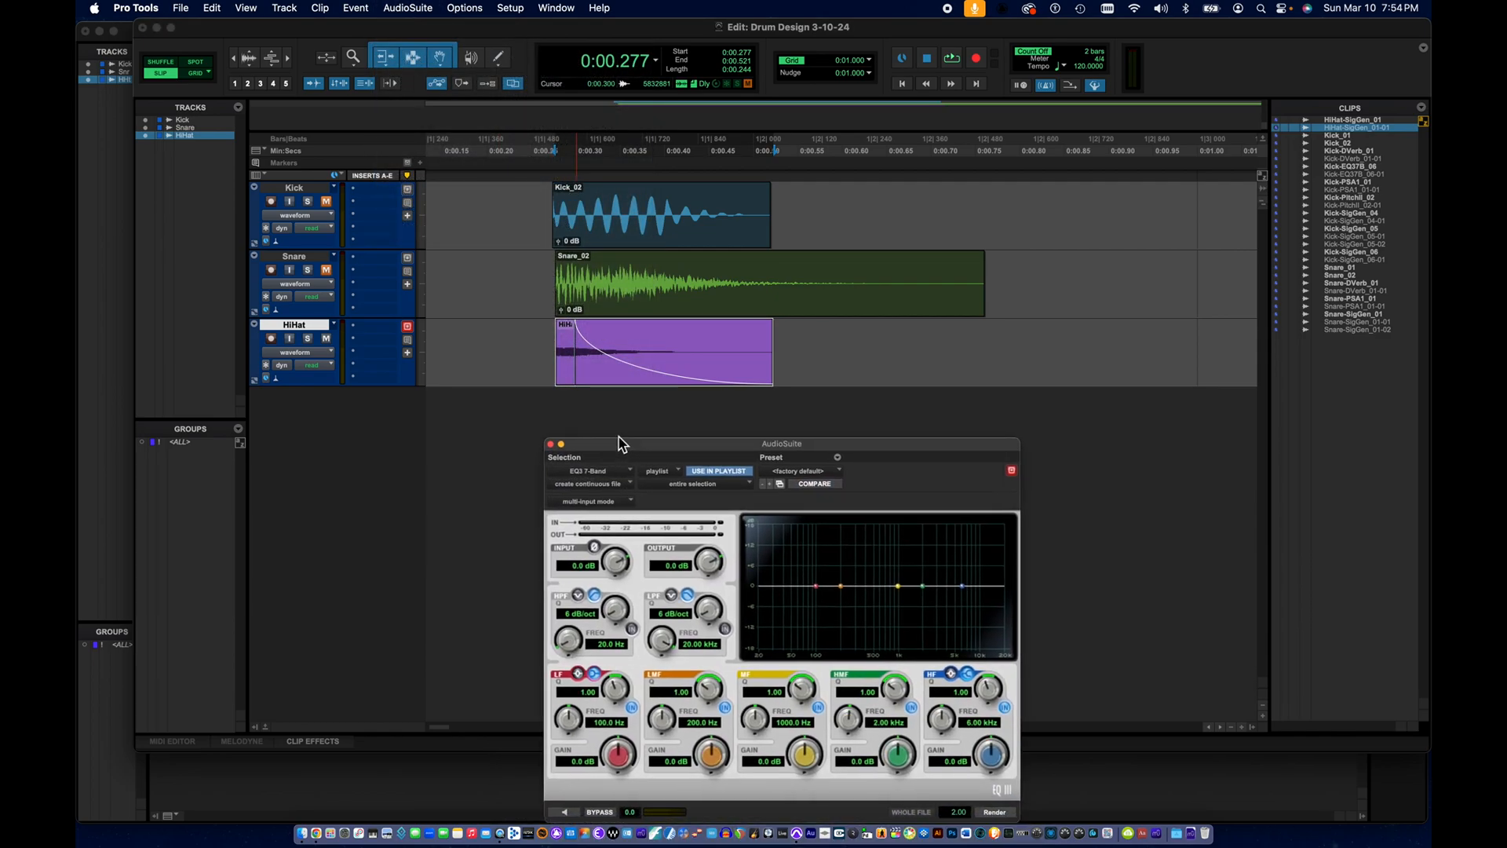
left_click_drag(622, 446, 612, 401)
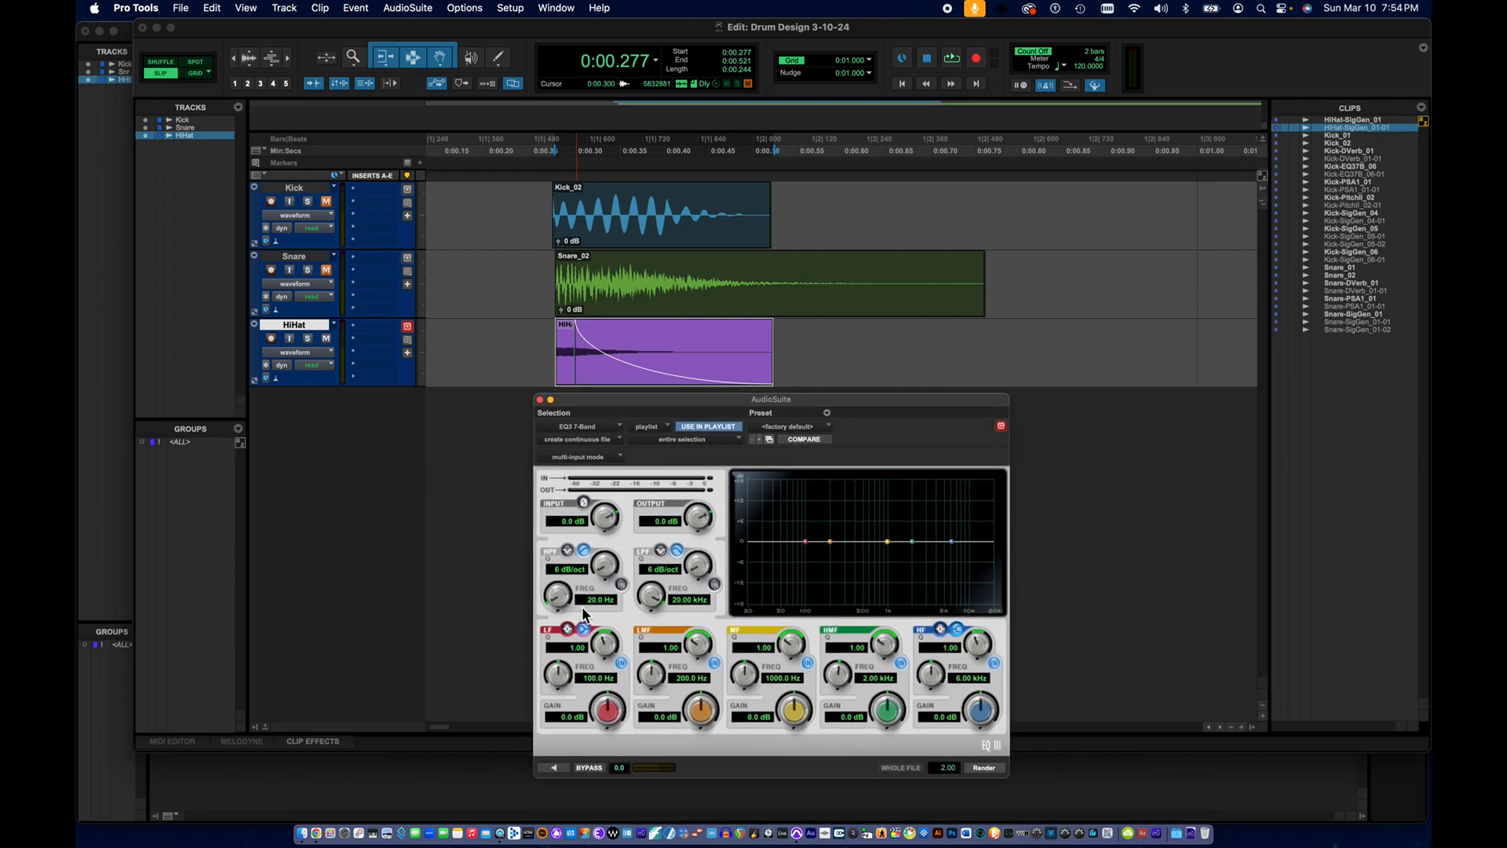
- Render the HiHat clip with the EQ's high-pass filter enabled at 1000 Hz, audition it and close the EQ
left_click(621, 584)
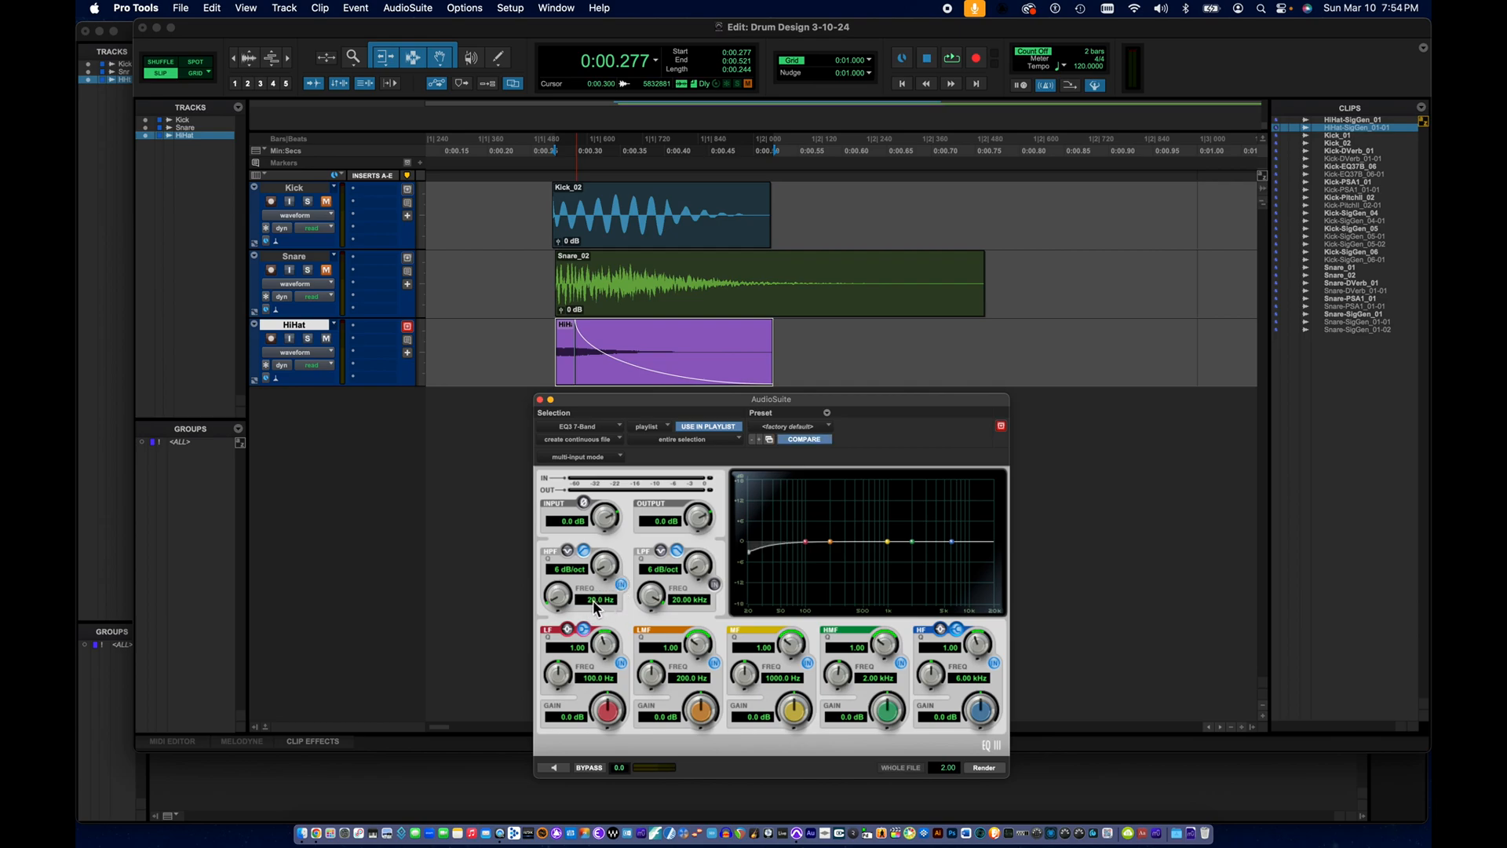
left_click(594, 601)
type("1000")
key("Return")
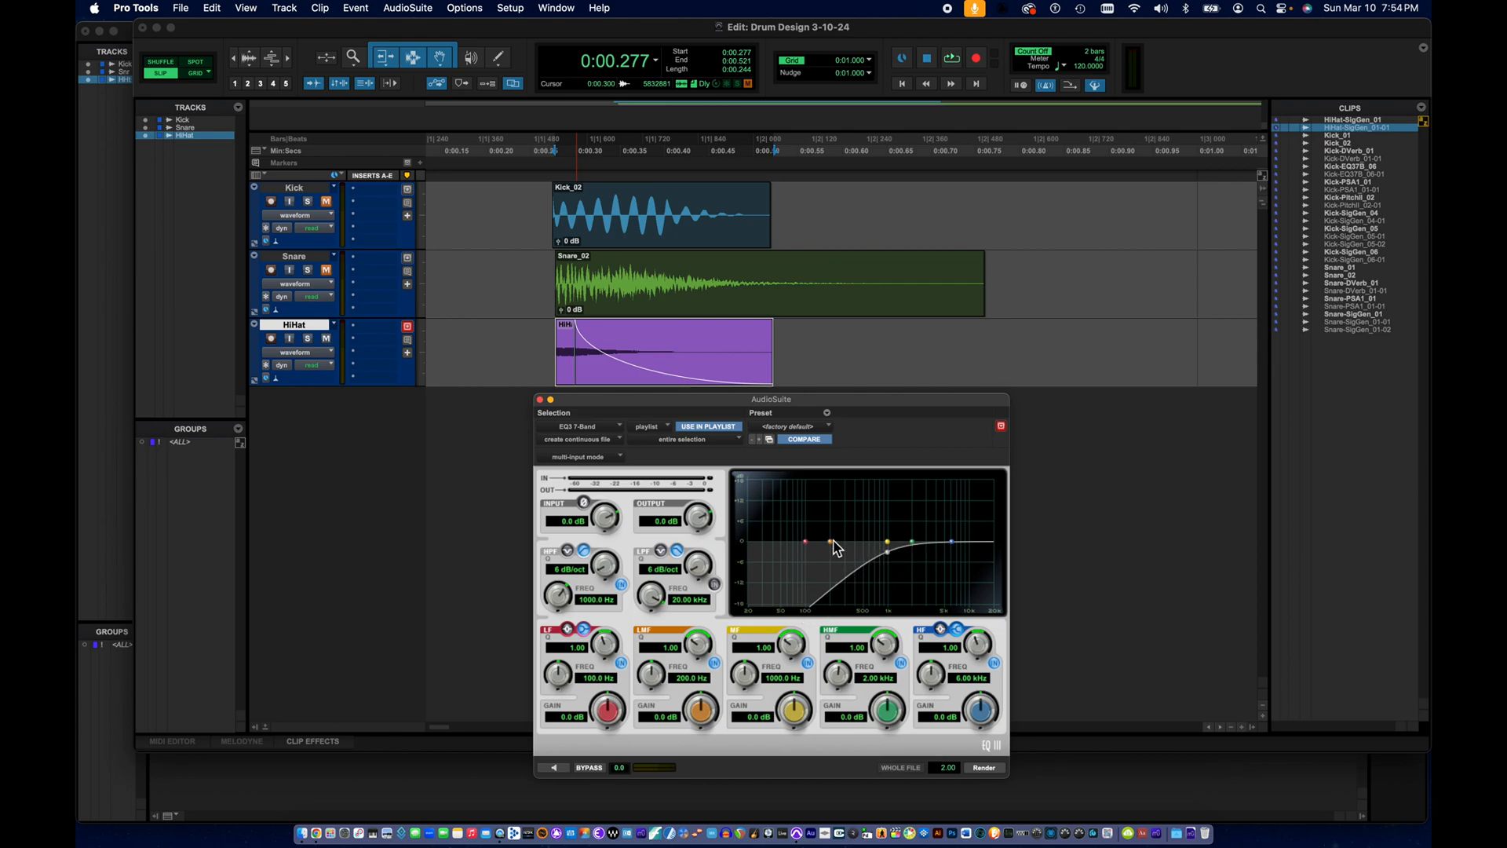
left_click(987, 769)
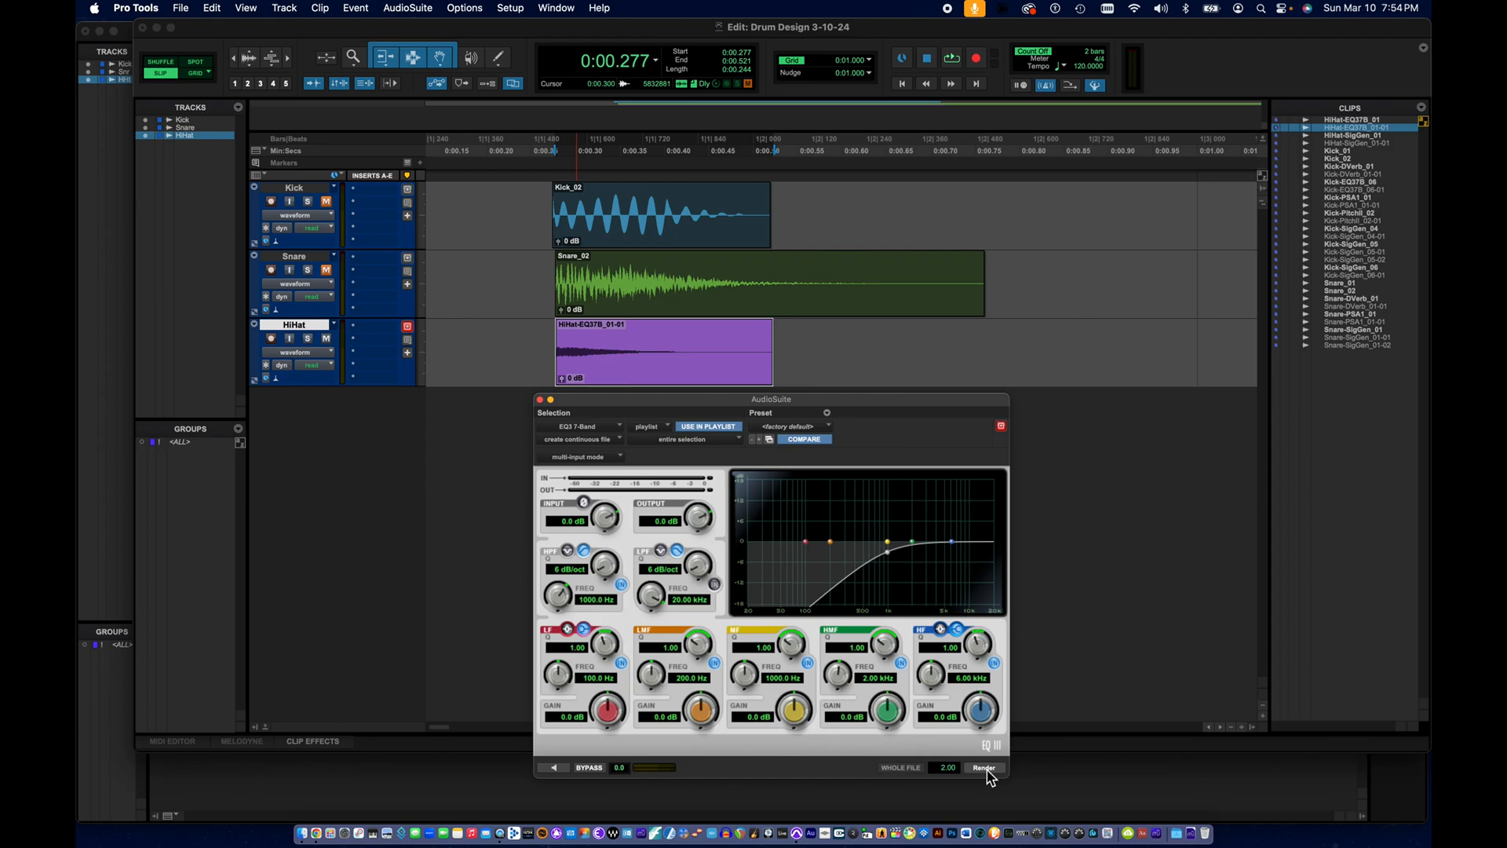
left_click(545, 351)
key("space")
key("space")
key("space")
key("space")
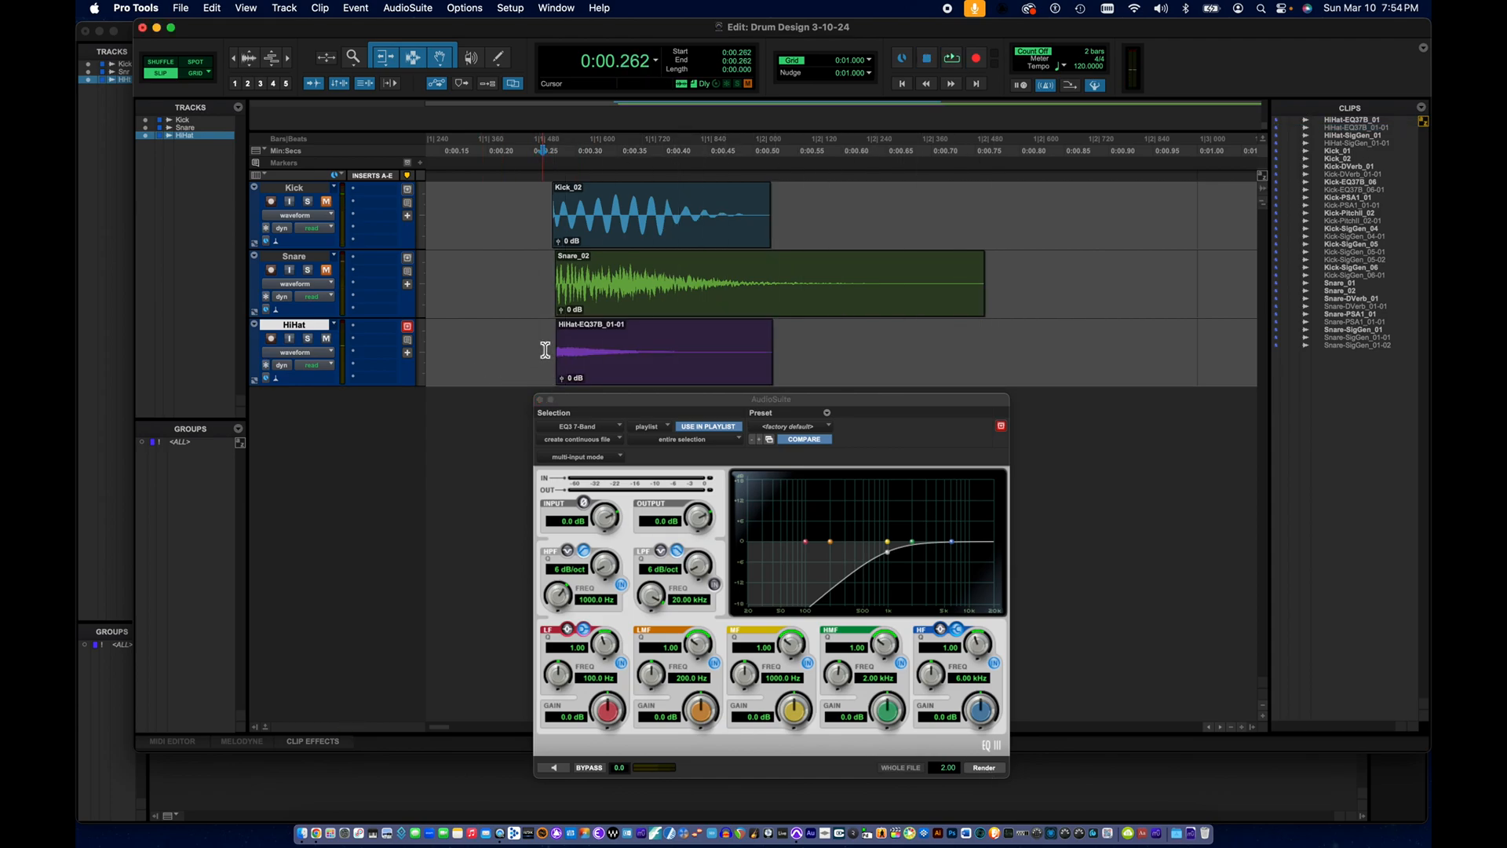
left_click(540, 400)
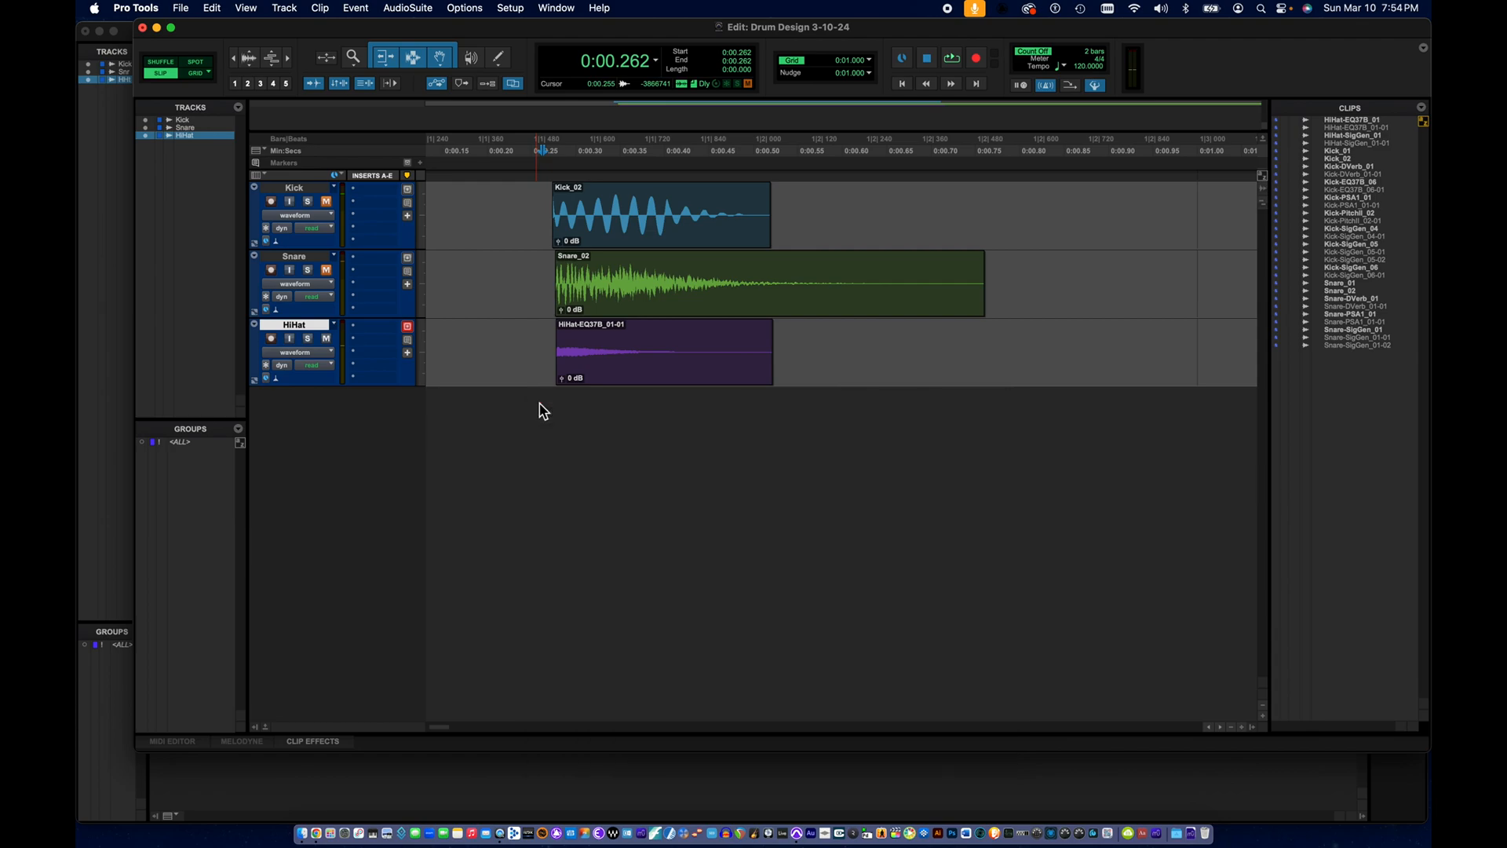
- Select 0:00.277 to 0:00.754 on the HiHat track, render D-Verb into it at a 26 % mix, and audition it
left_click(607, 383)
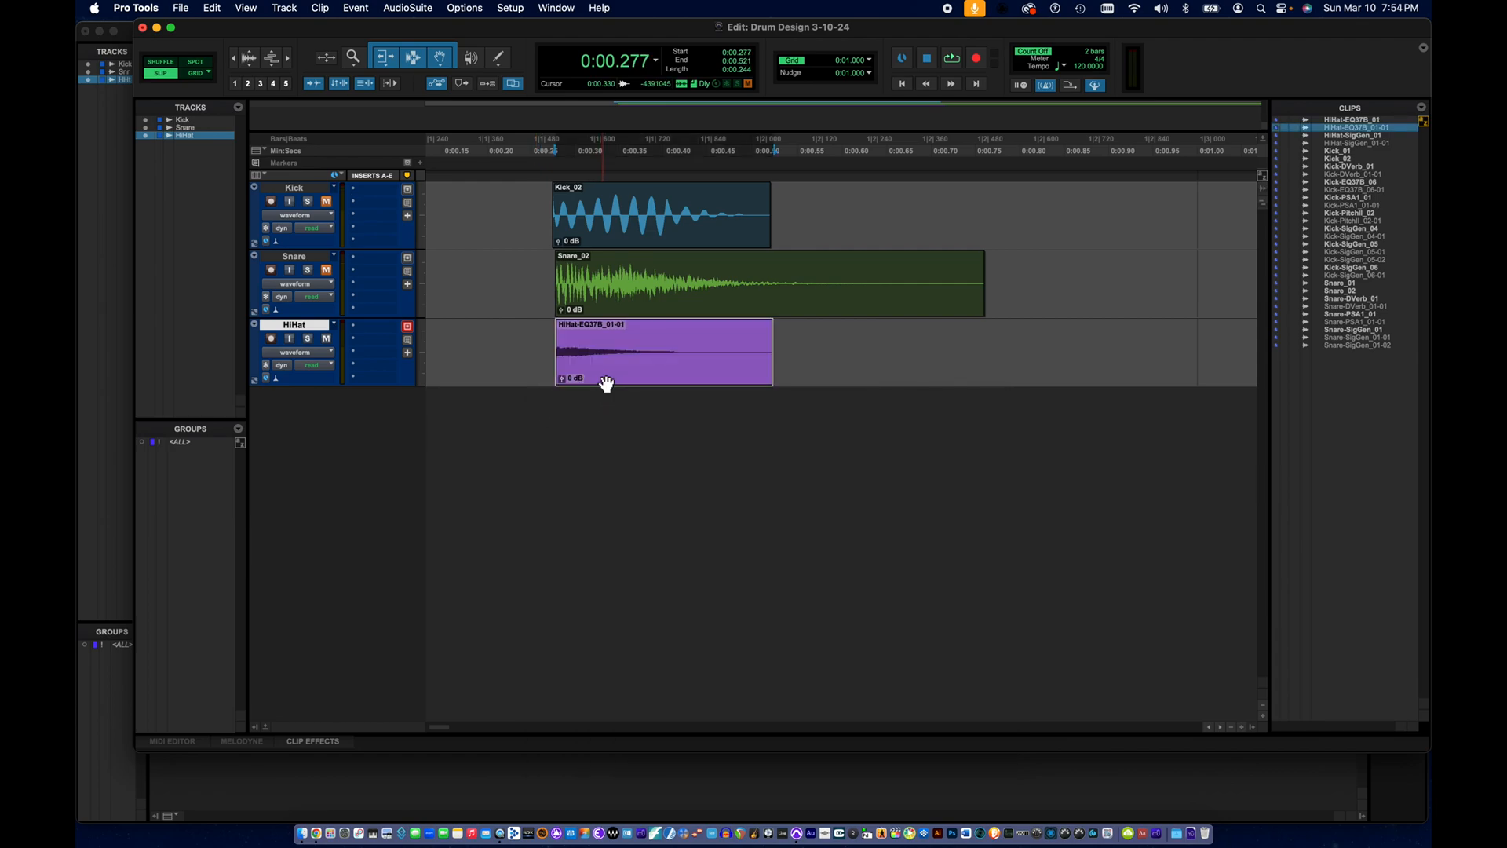
left_click(981, 350, "shift")
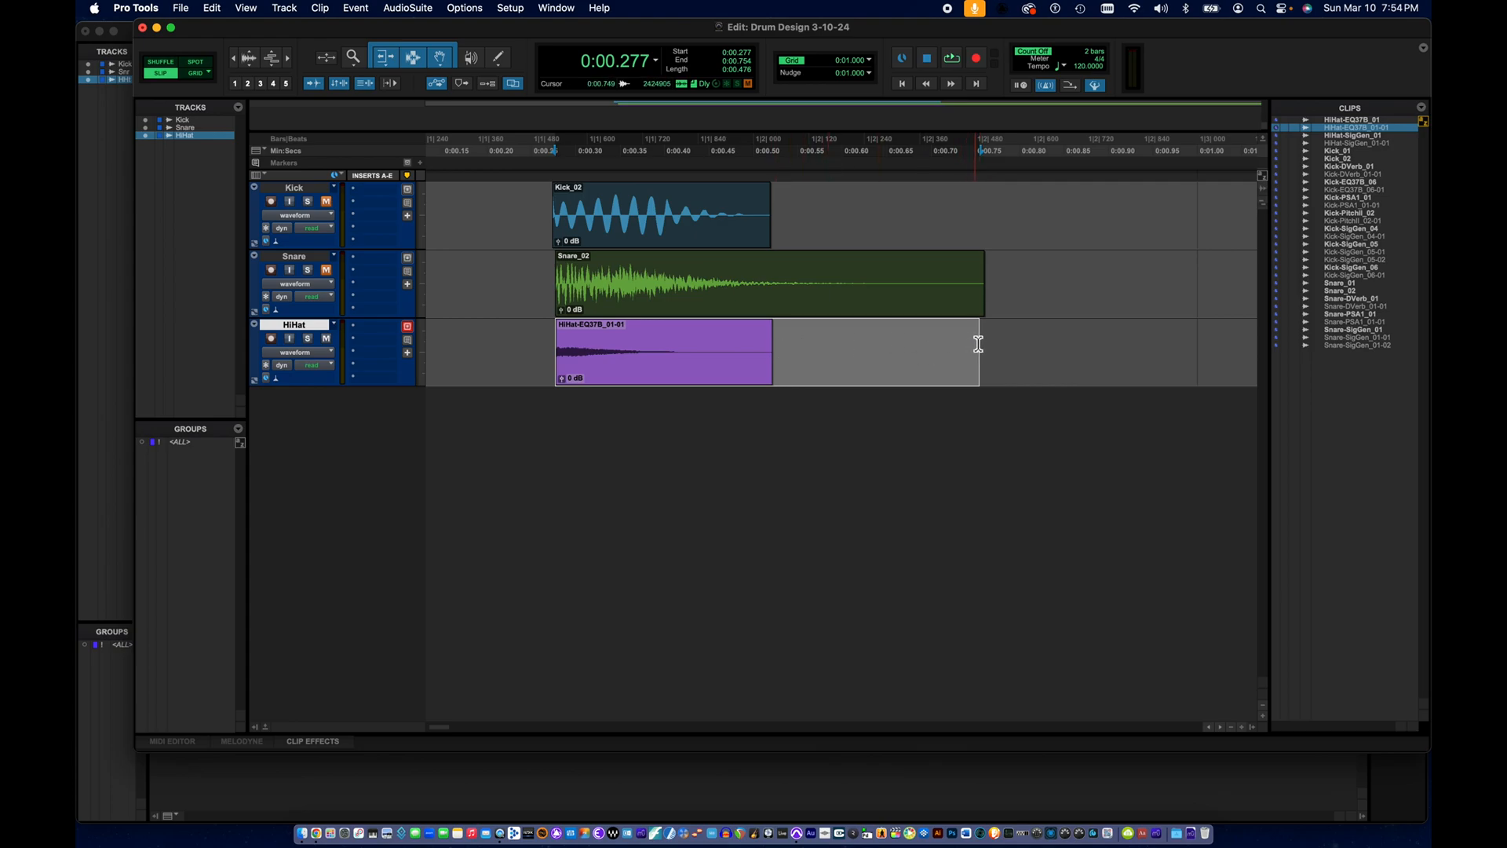
left_click(402, 8)
mouse_move(406, 75)
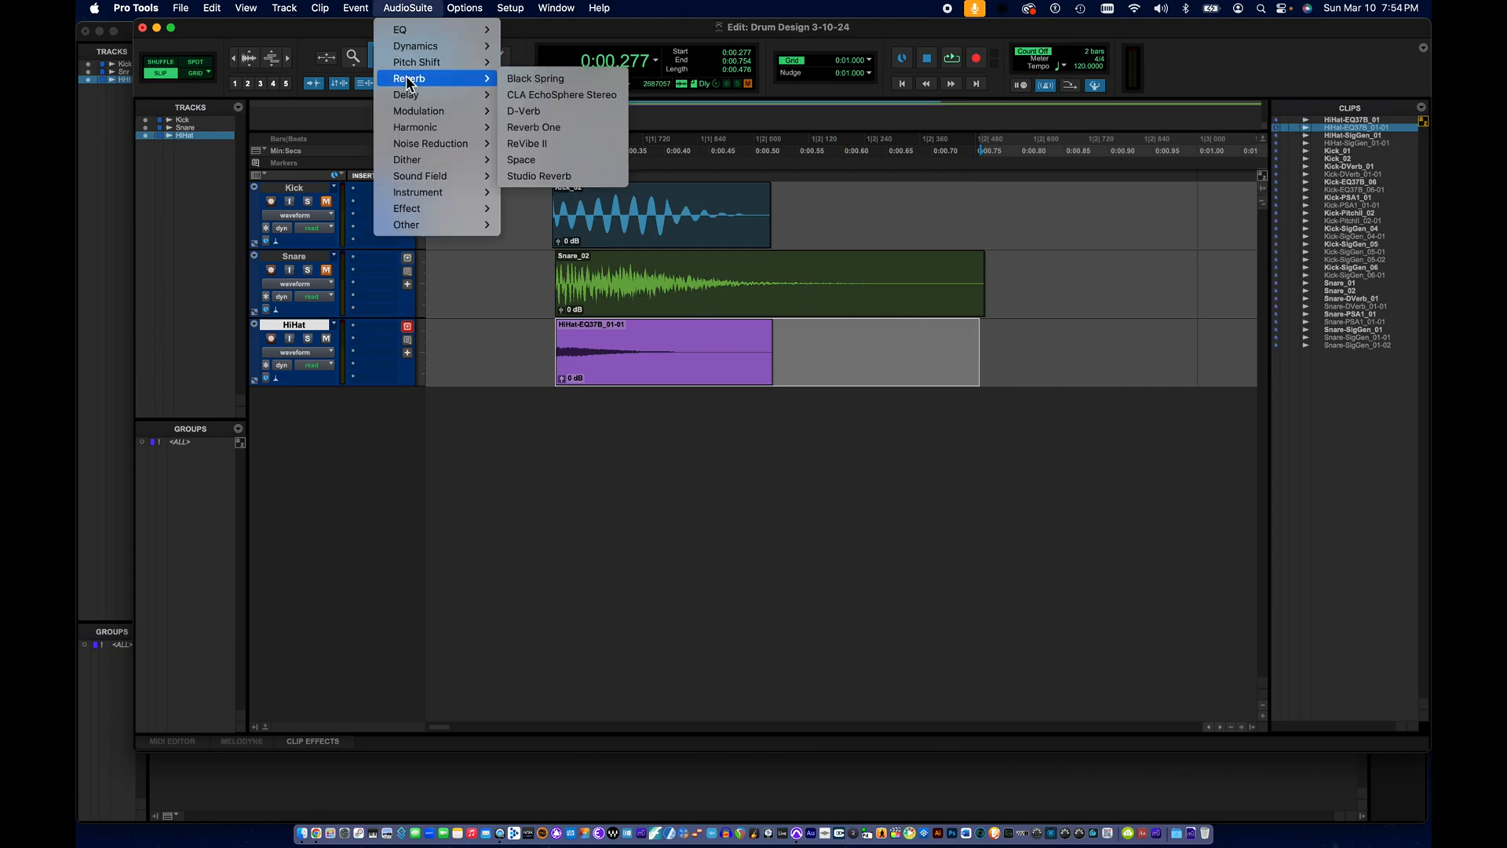
left_click(539, 116)
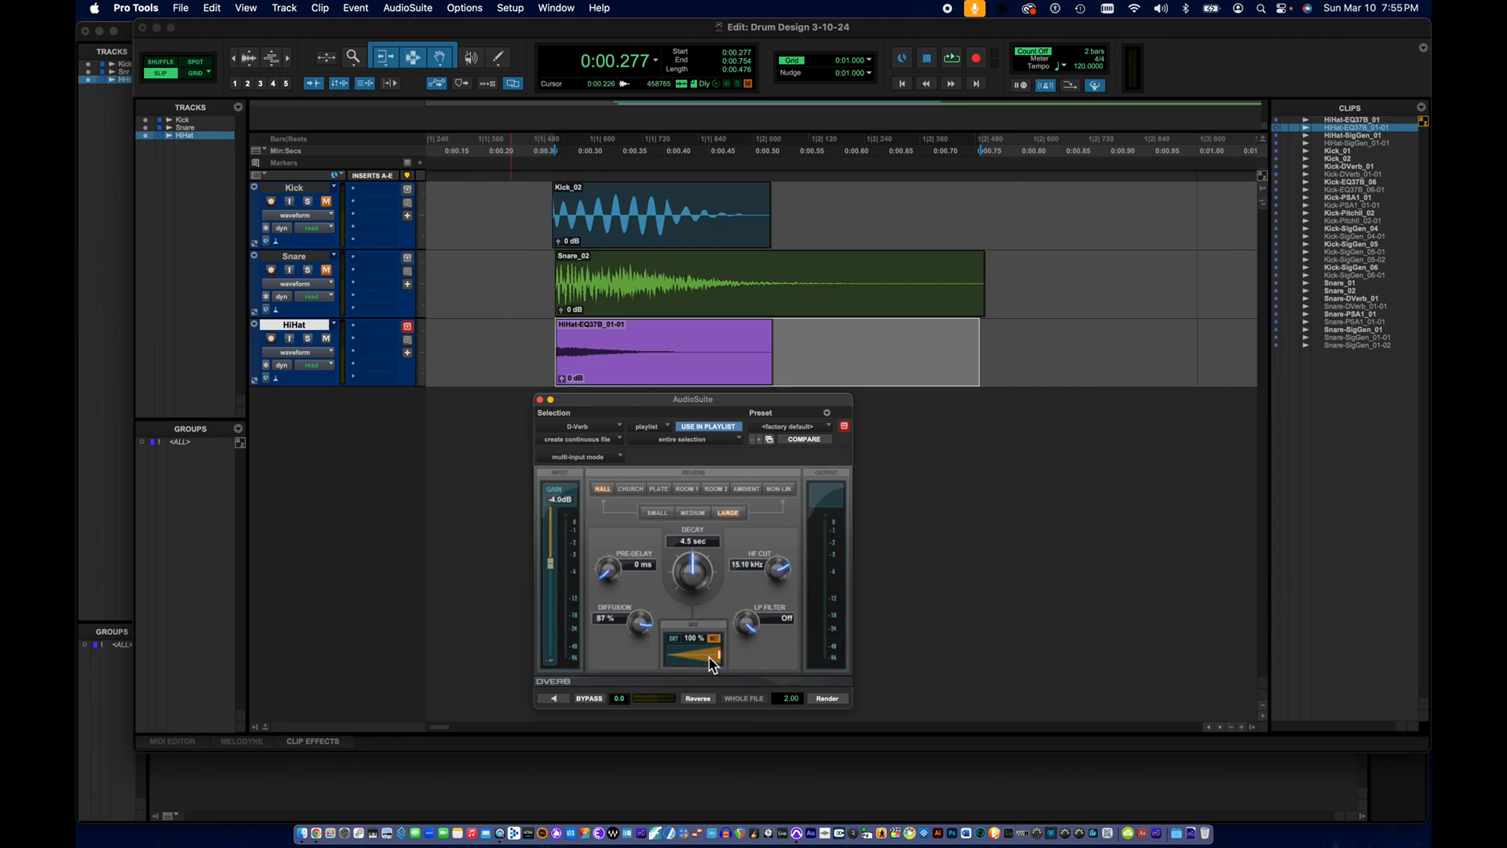
left_click_drag(723, 665, 680, 668)
left_click(826, 699)
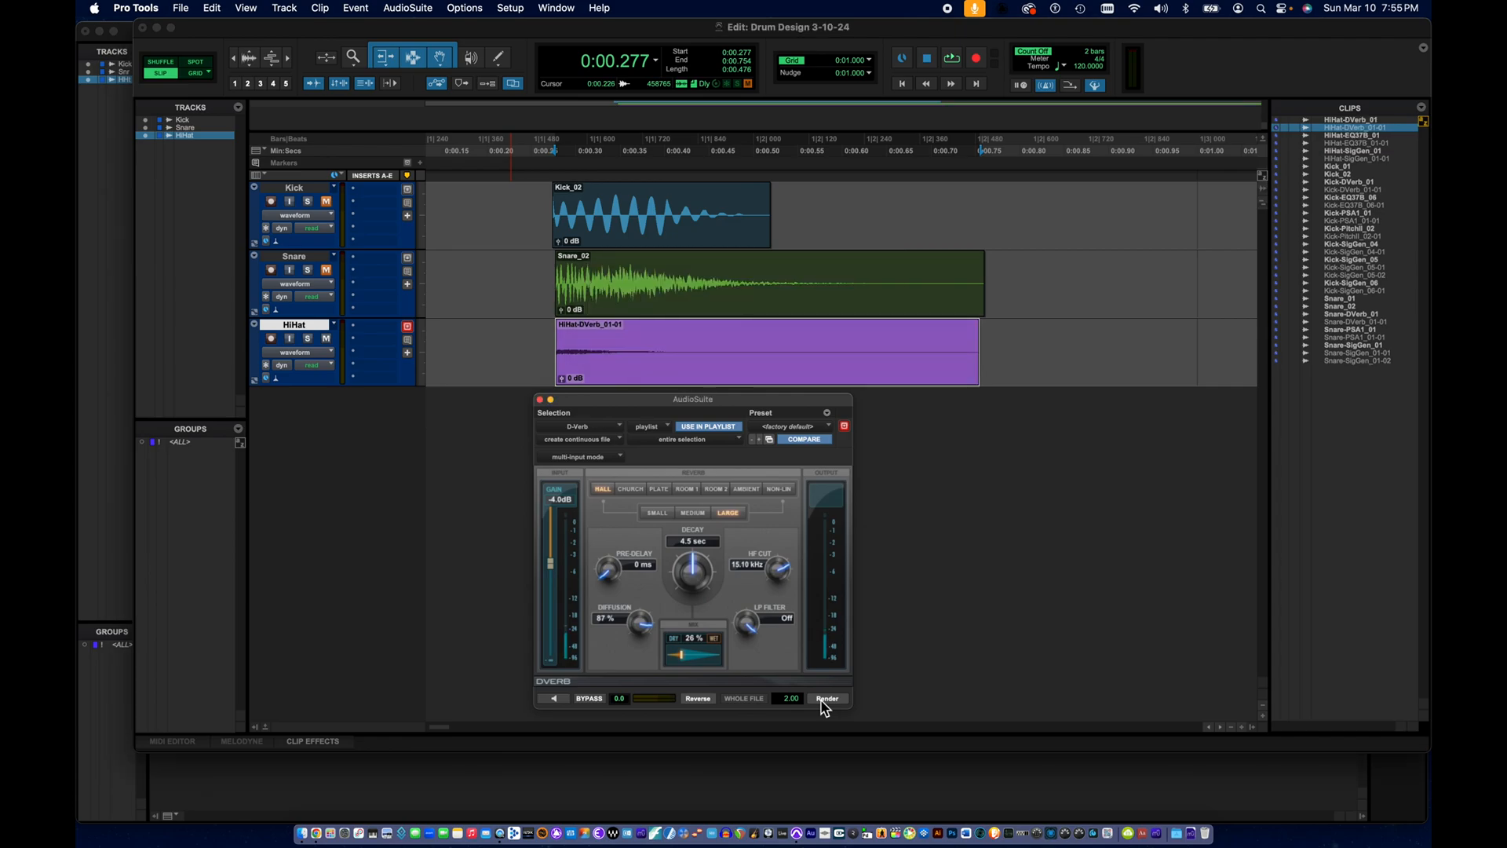
left_click(545, 339)
key("space")
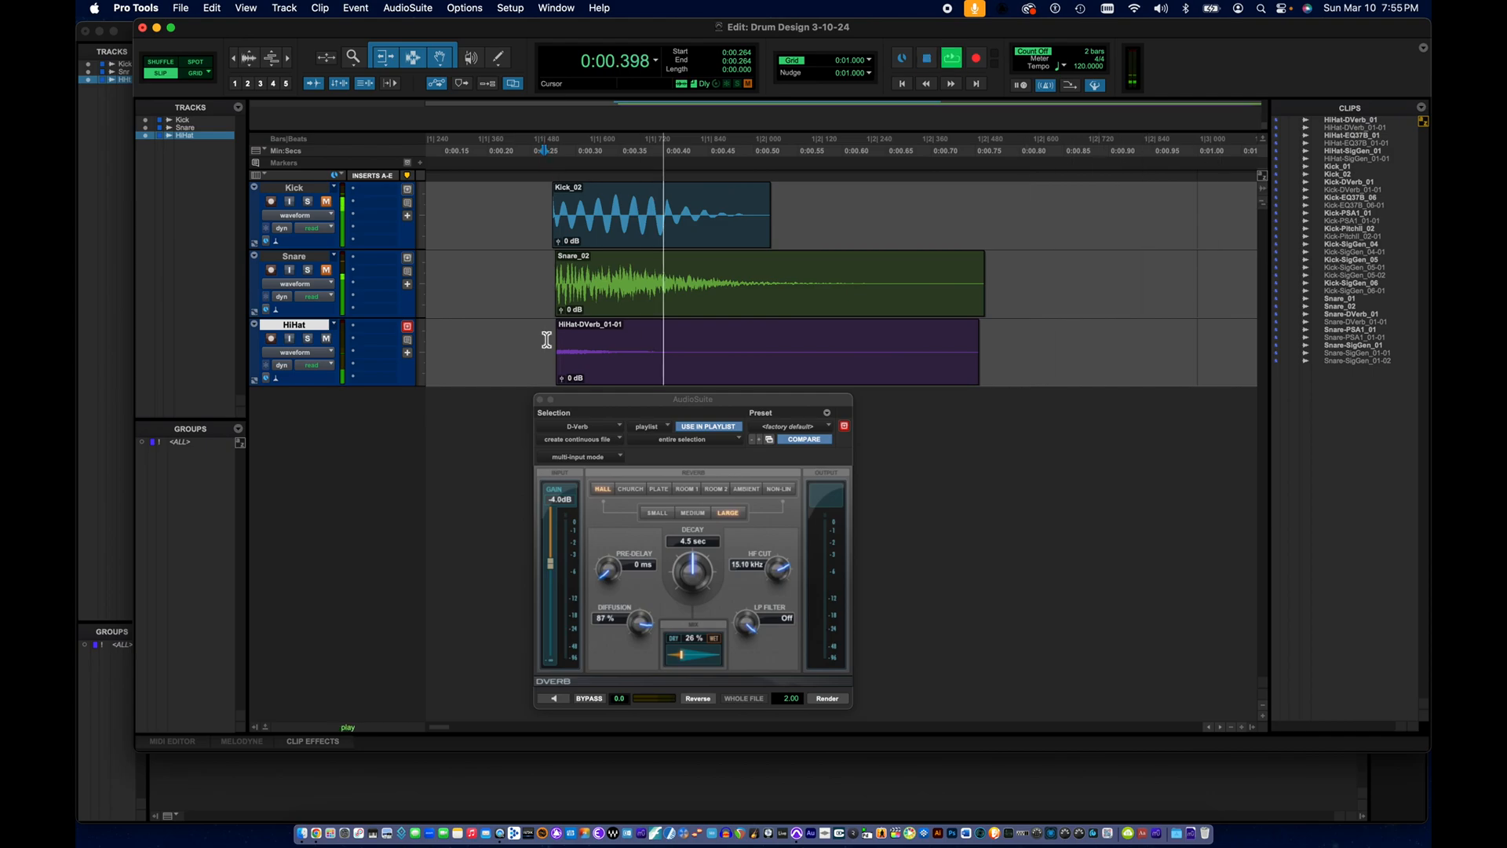
key("space")
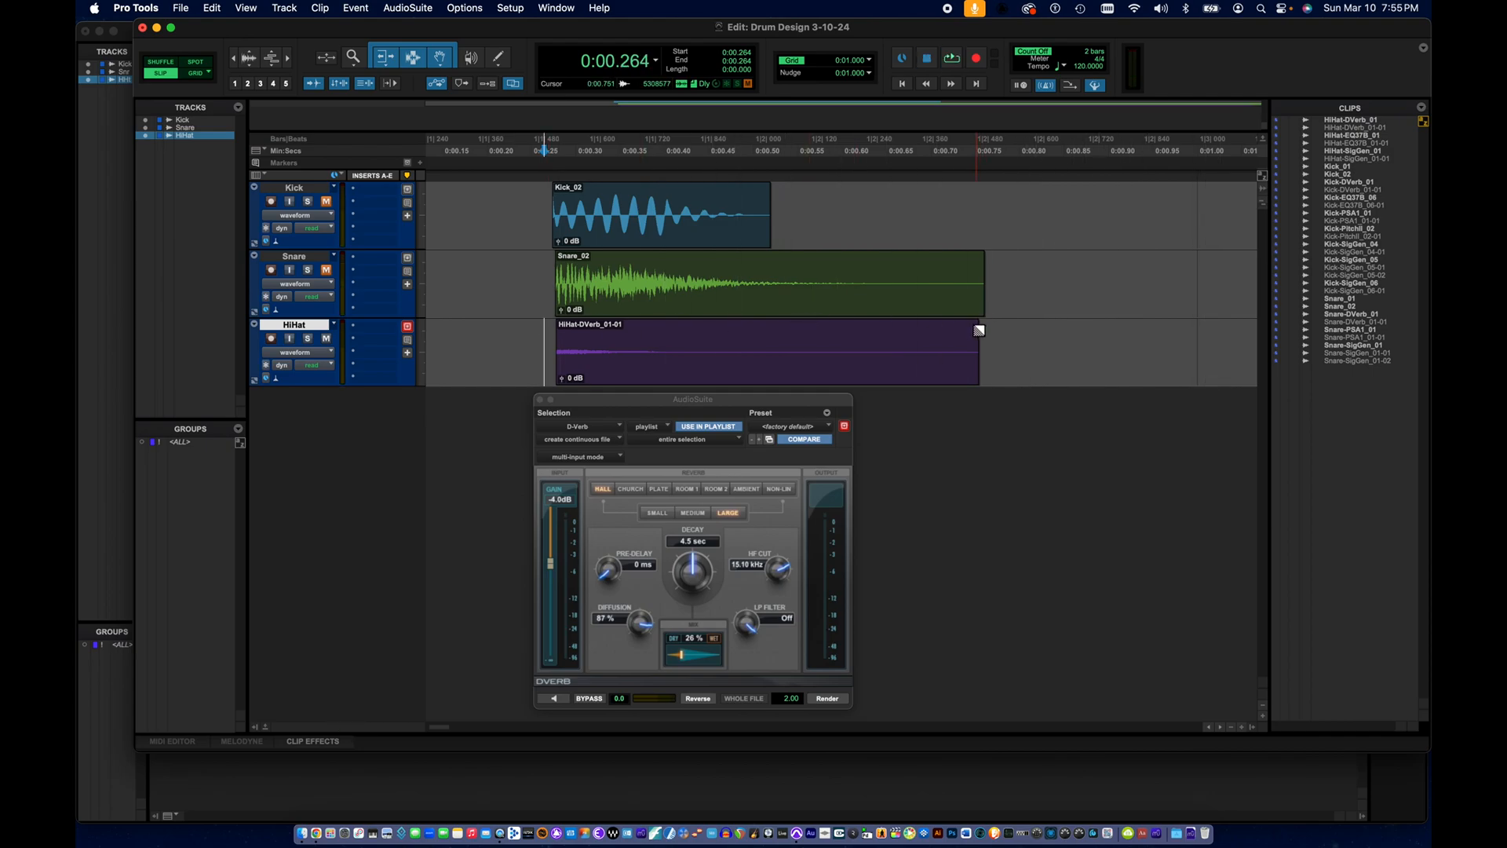
- Trim the reverbed HiHat clip's end to about 0:00.567 and fade it out with a steep curve from 0:00.371 to the end
left_click_drag(978, 360, 814, 350)
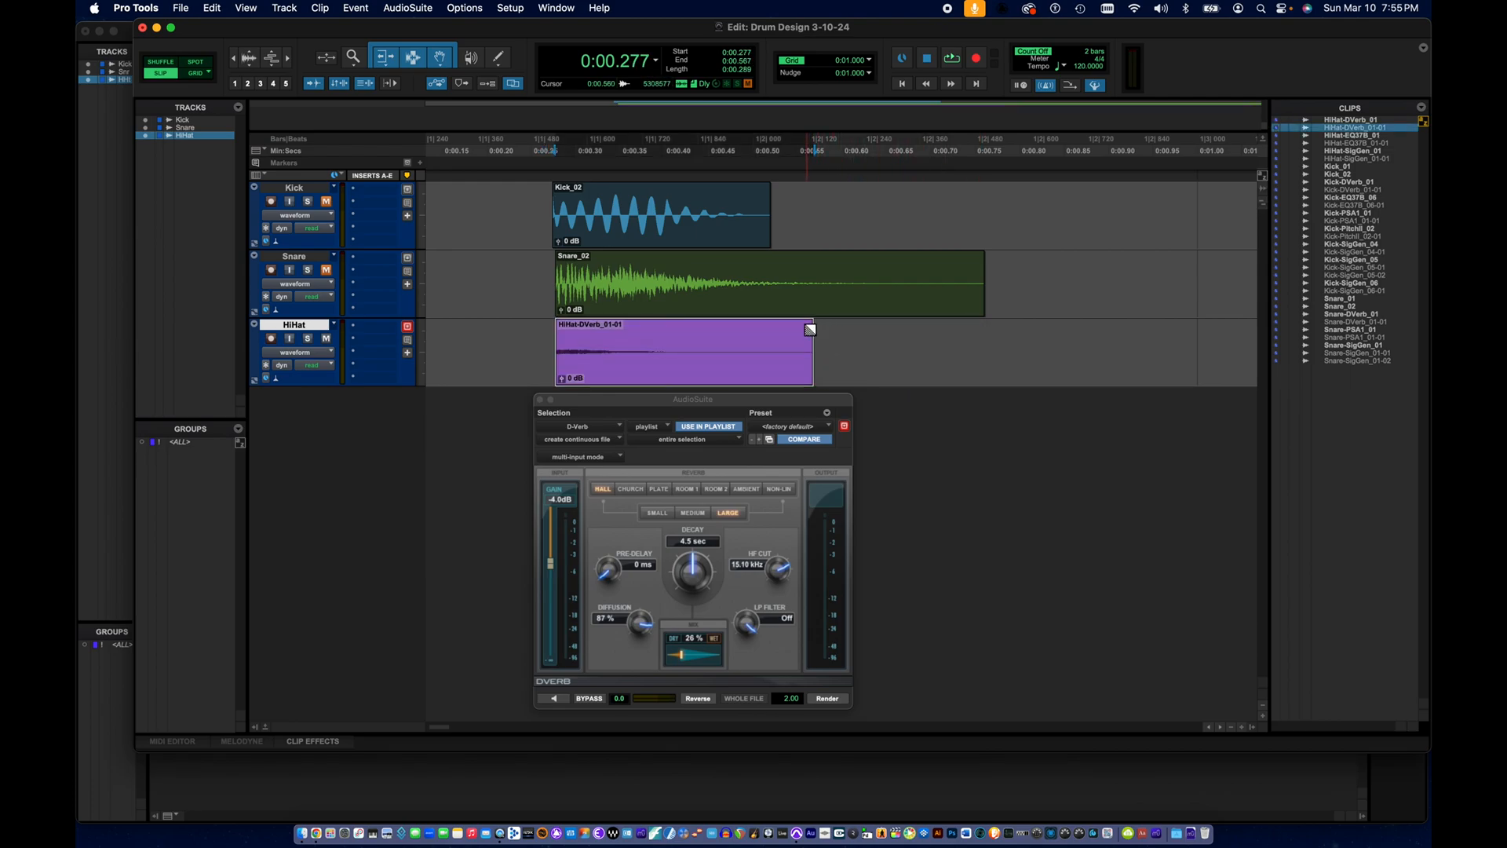
right_click(809, 326)
left_click(727, 334)
left_click_drag(808, 327, 639, 353)
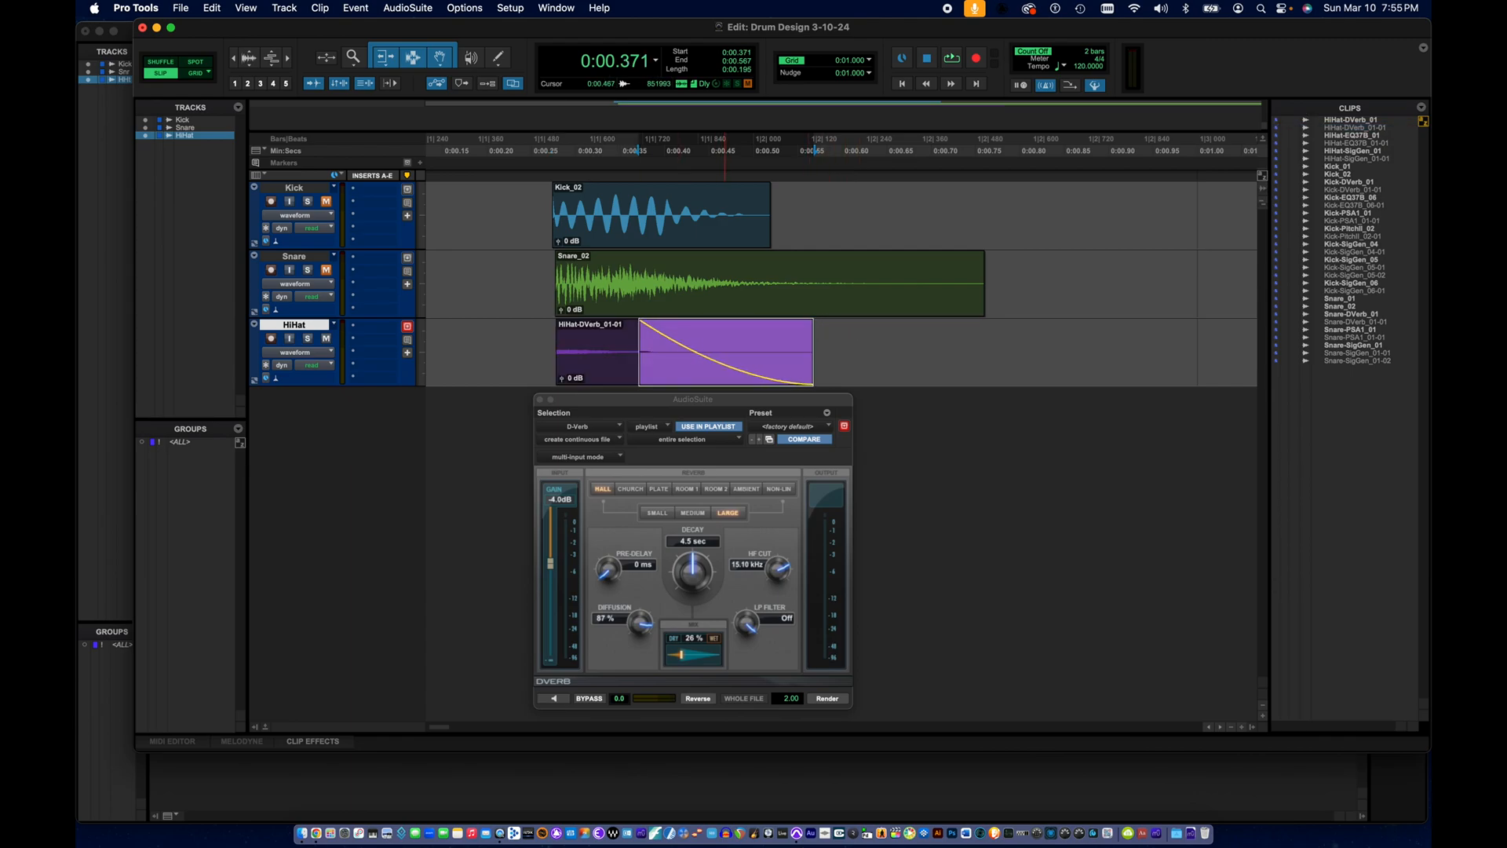
left_click(532, 335)
key("space")
key("space")
key("space")
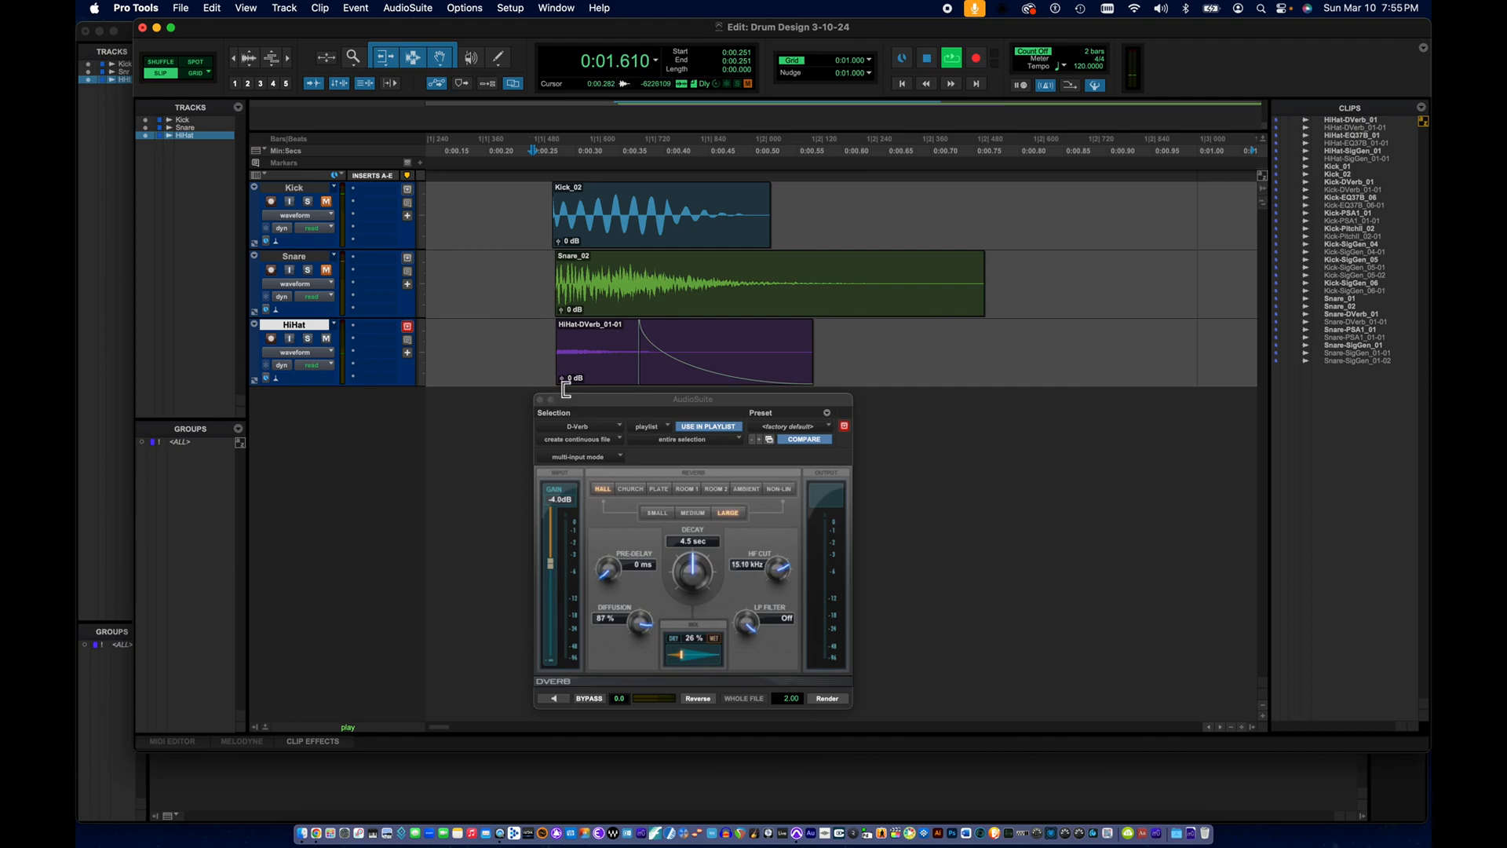
- Raise the HiHat clip's gain to +14.0 dB and play it back to check the level
left_click_drag(562, 379, 562, 373)
left_click(548, 340)
key("space")
key("space")
key("space")
key("space")
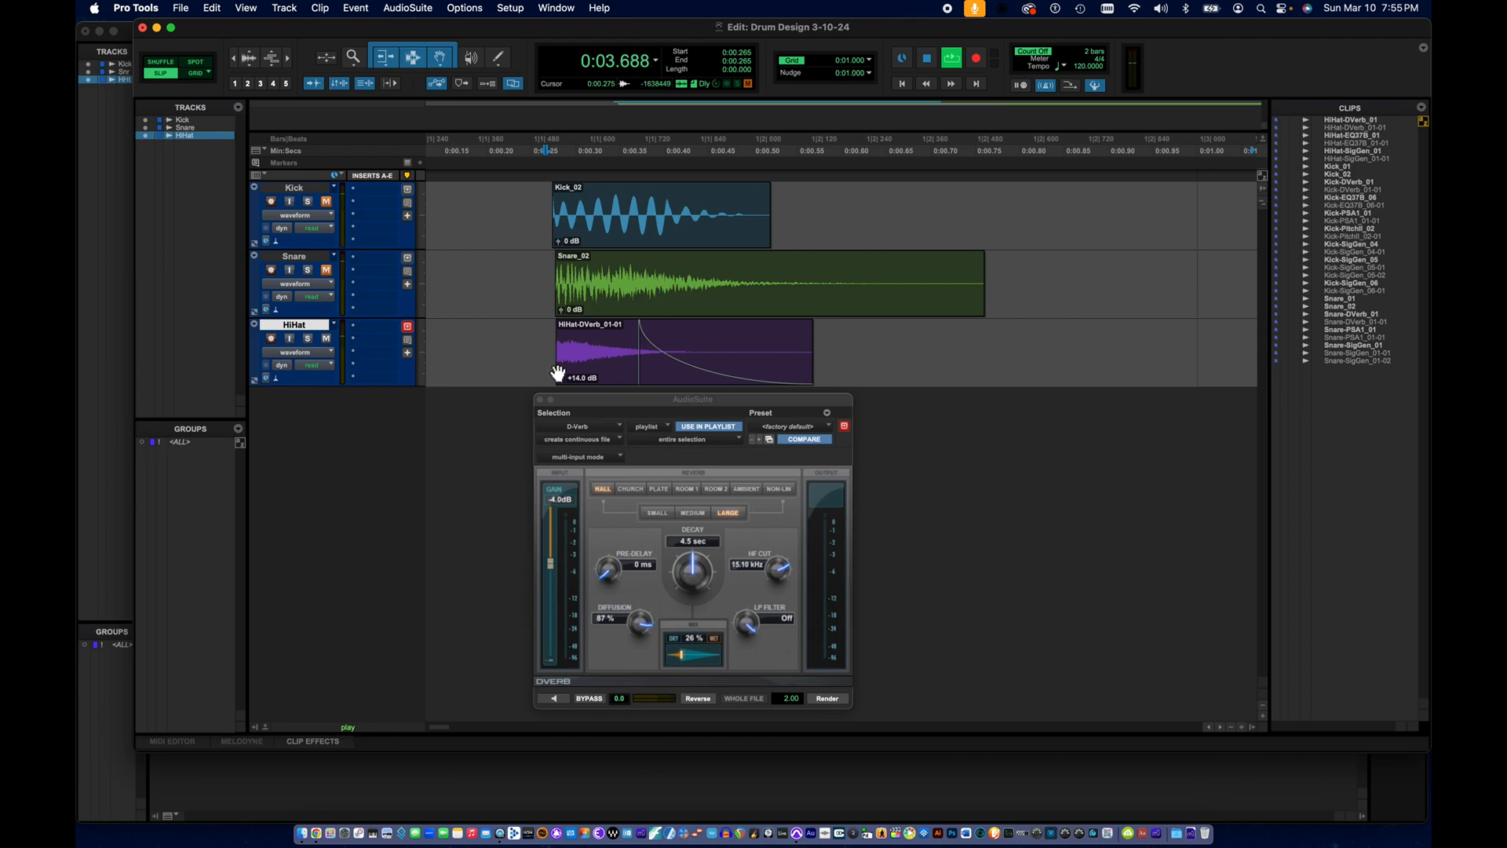
- Consolidate the trimmed and faded HiHat clip, including its fade and gain, into one new clip
left_click(607, 377)
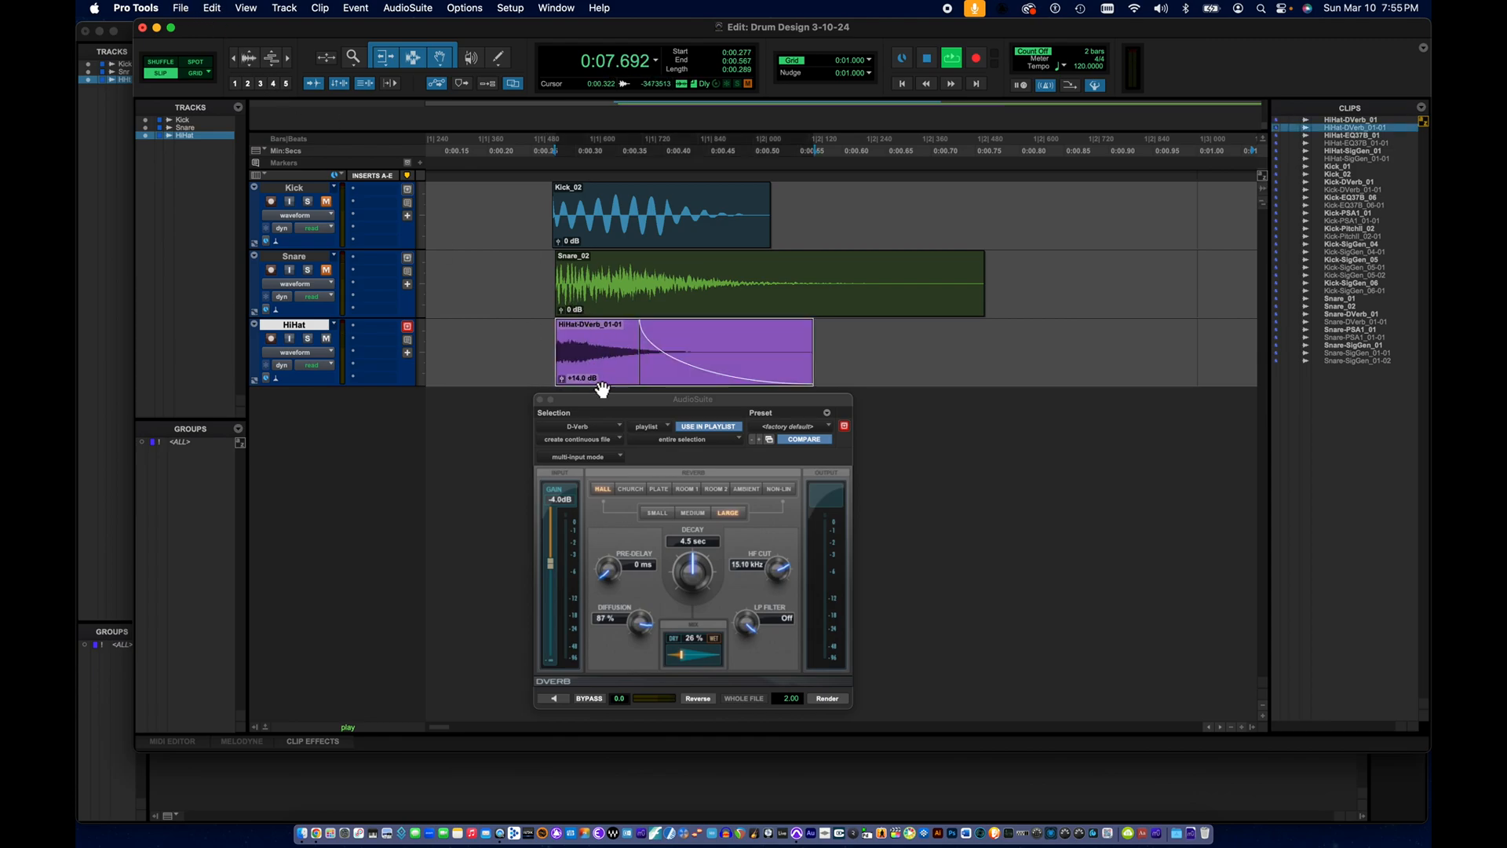
left_click(212, 9)
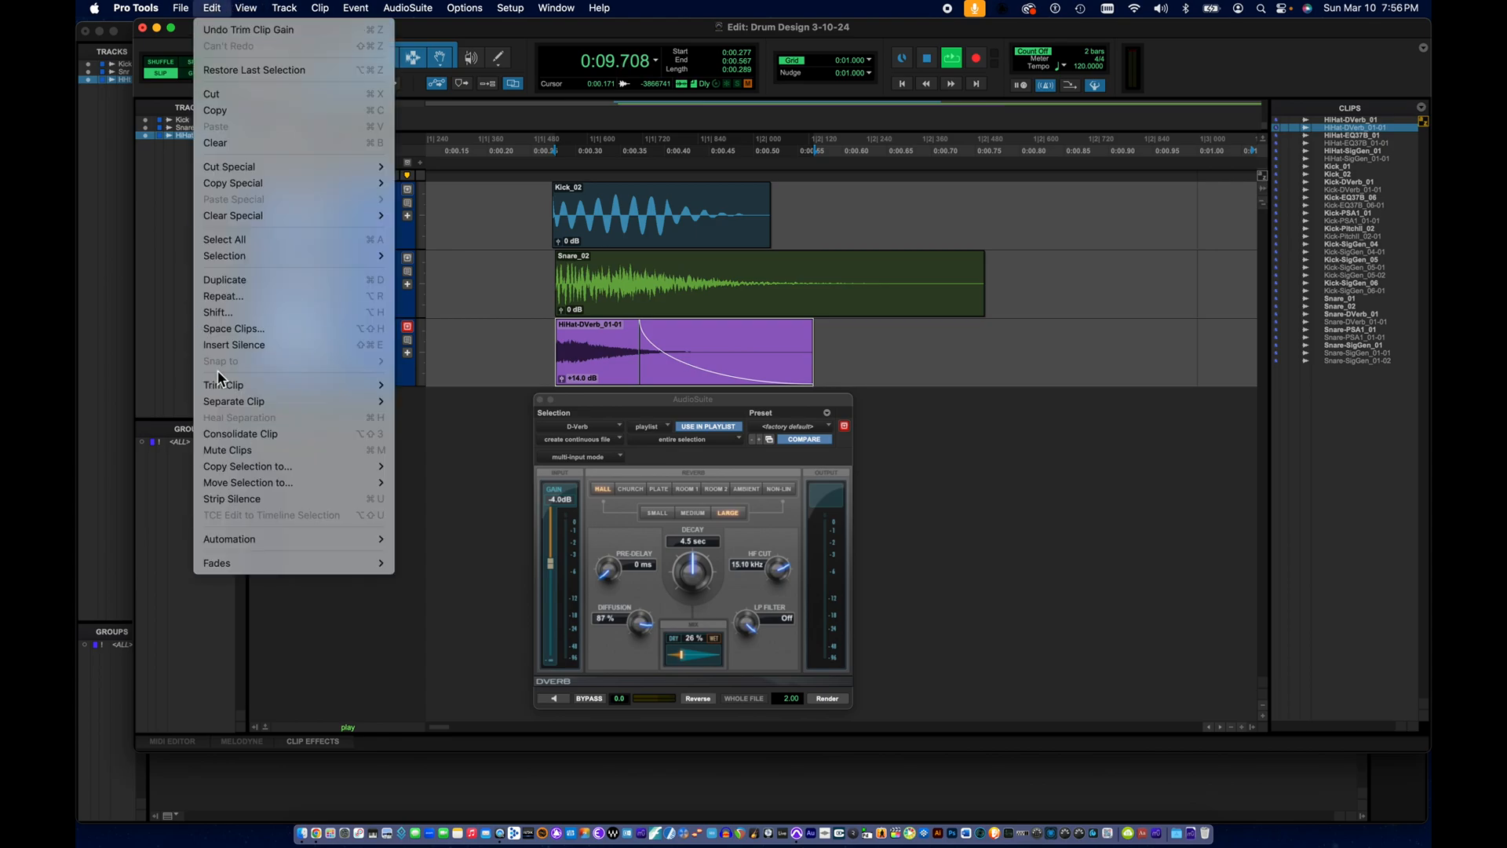
left_click(217, 434)
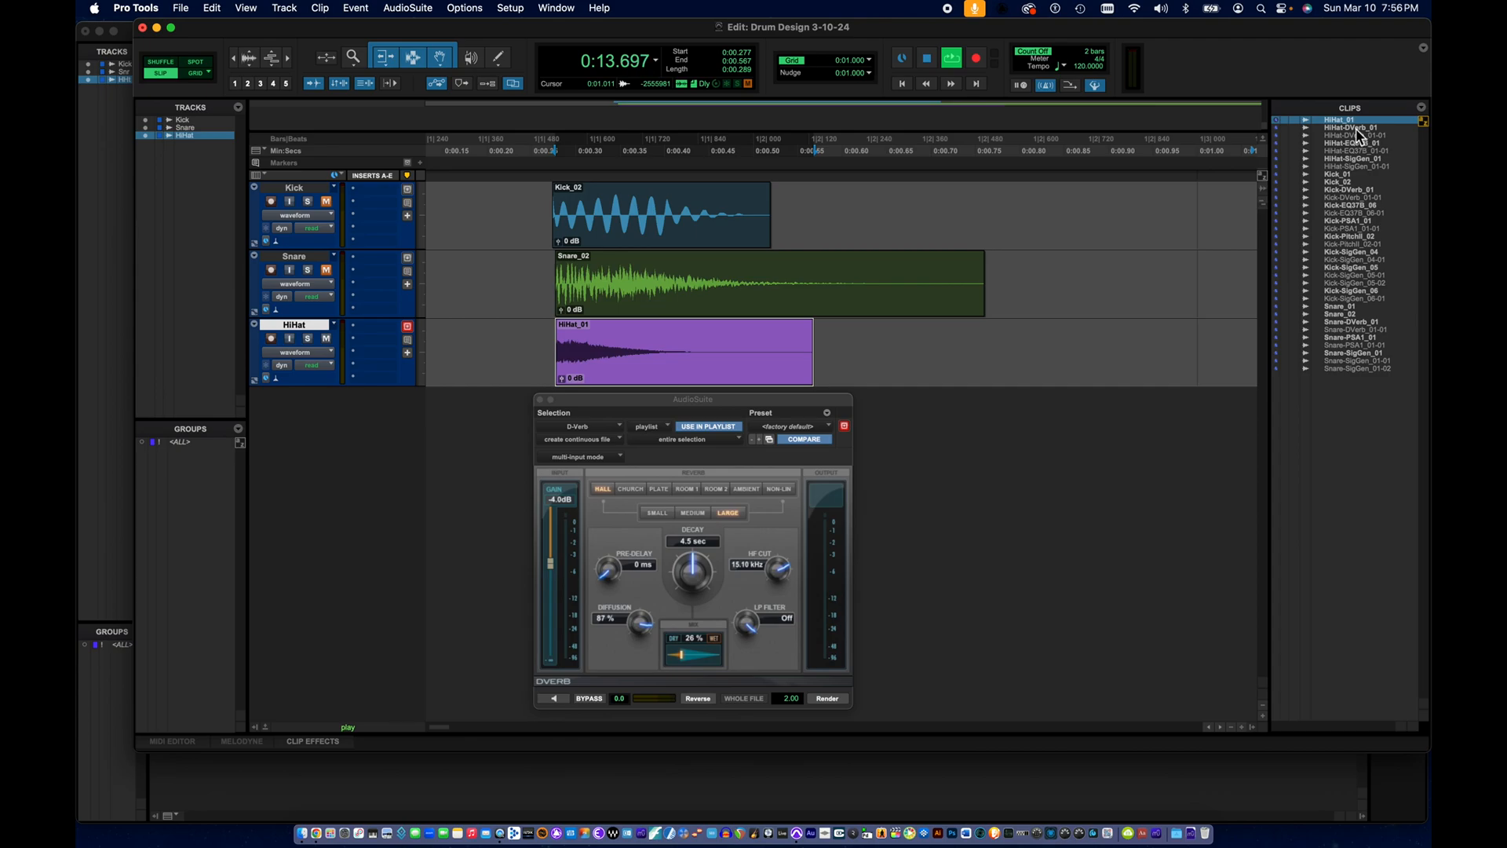
- Select the finished kick, snare and hi-hat clips in turn to locate each in the clip list, and close D-Verb
left_click(726, 236)
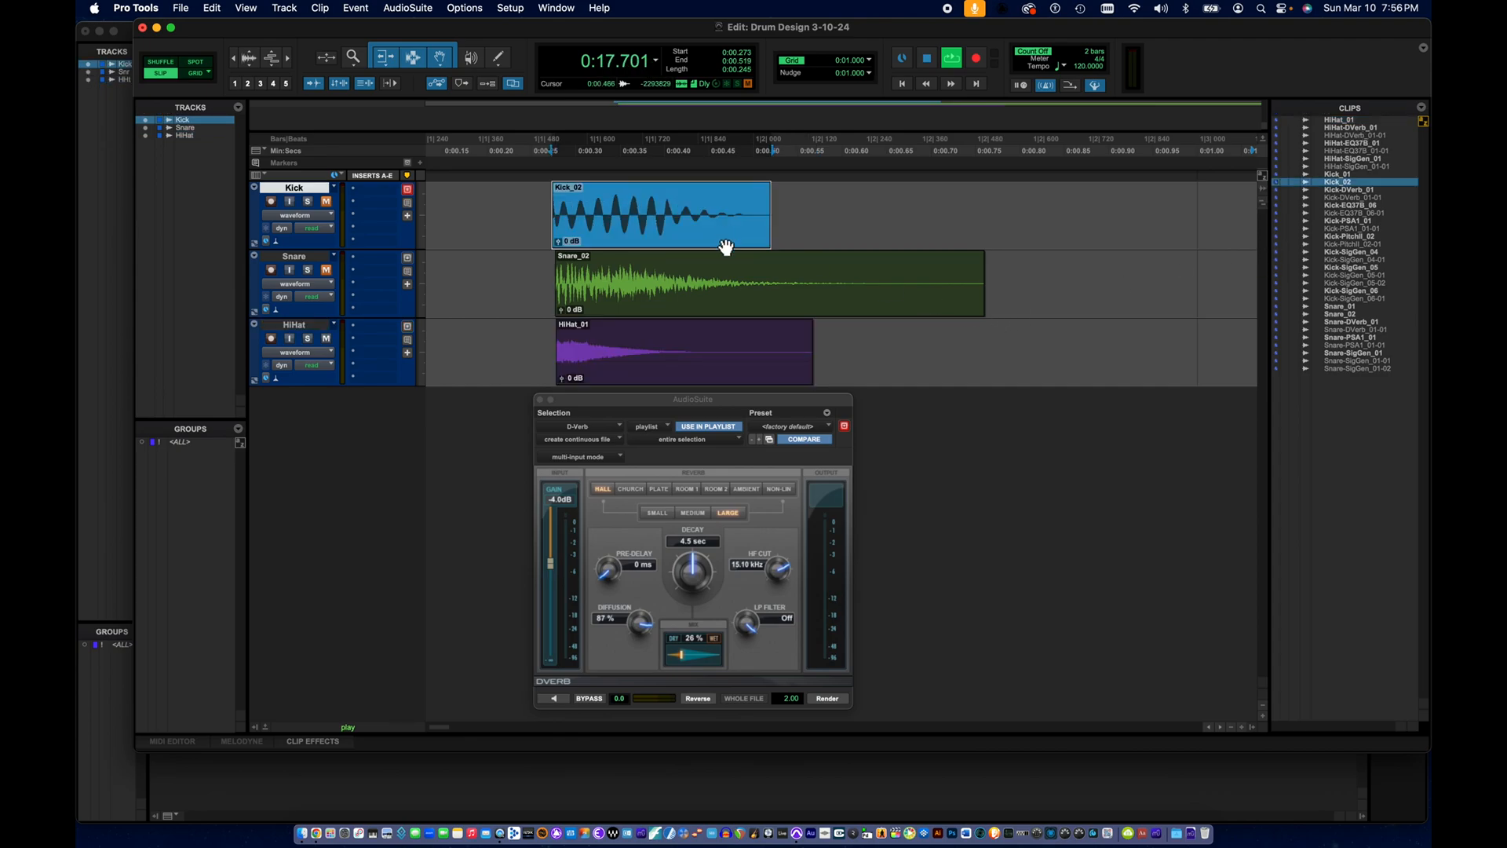
left_click(896, 282)
left_click(956, 300)
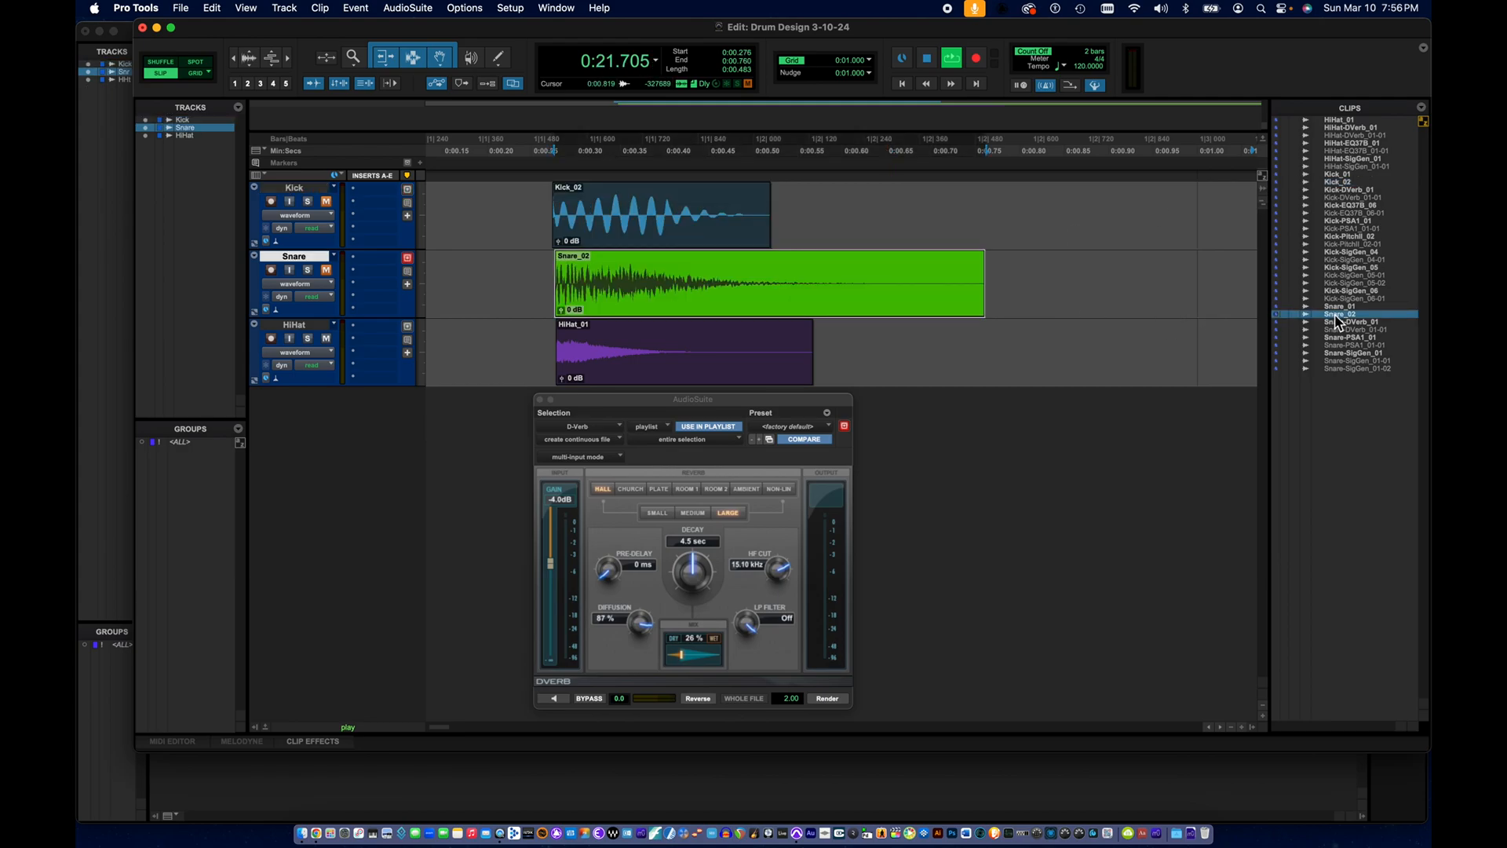
left_click(682, 368)
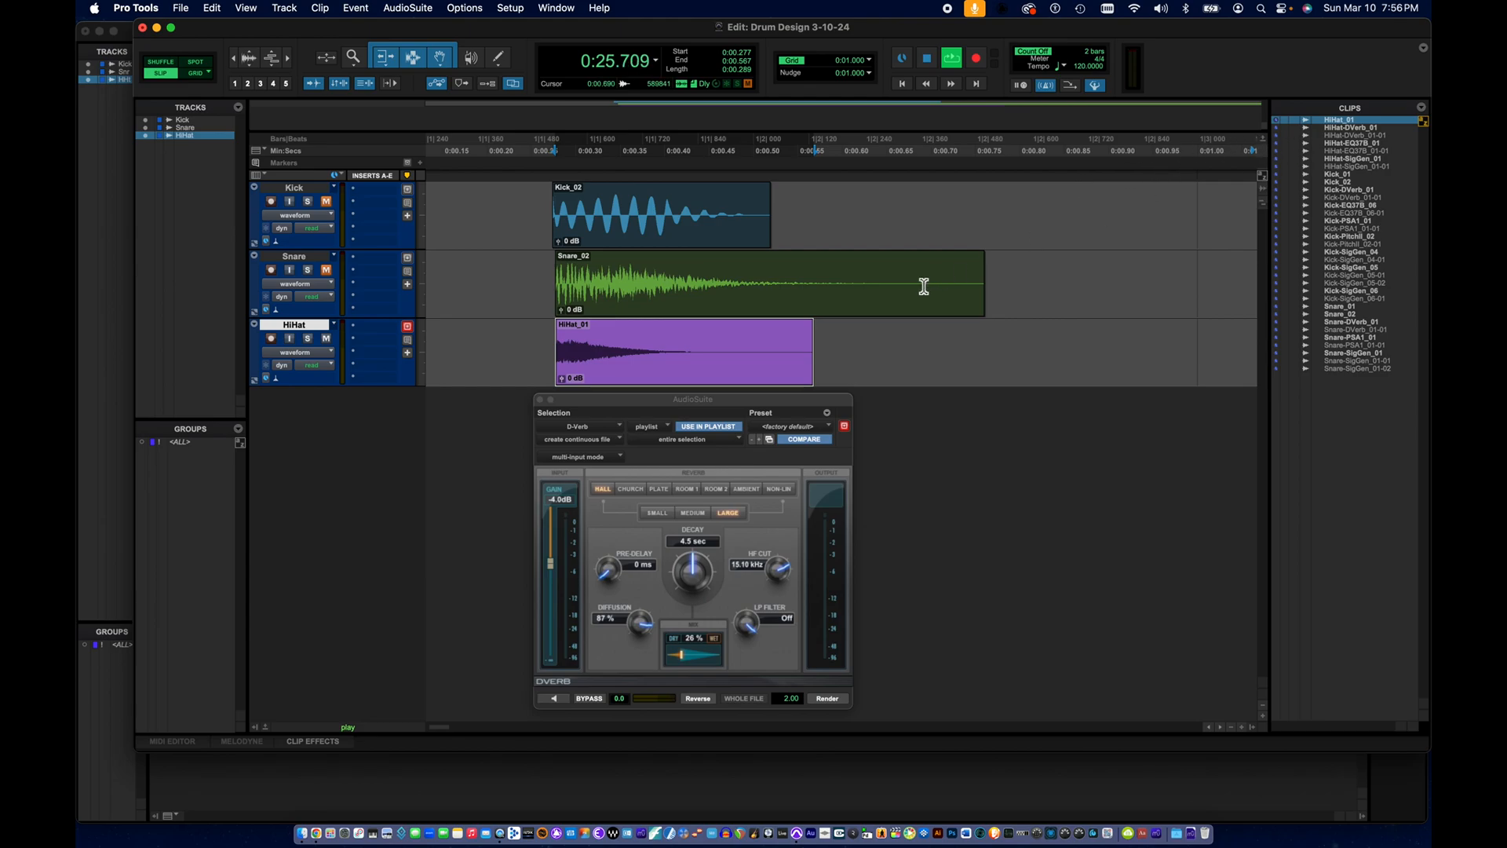
key("space")
left_click(541, 399)
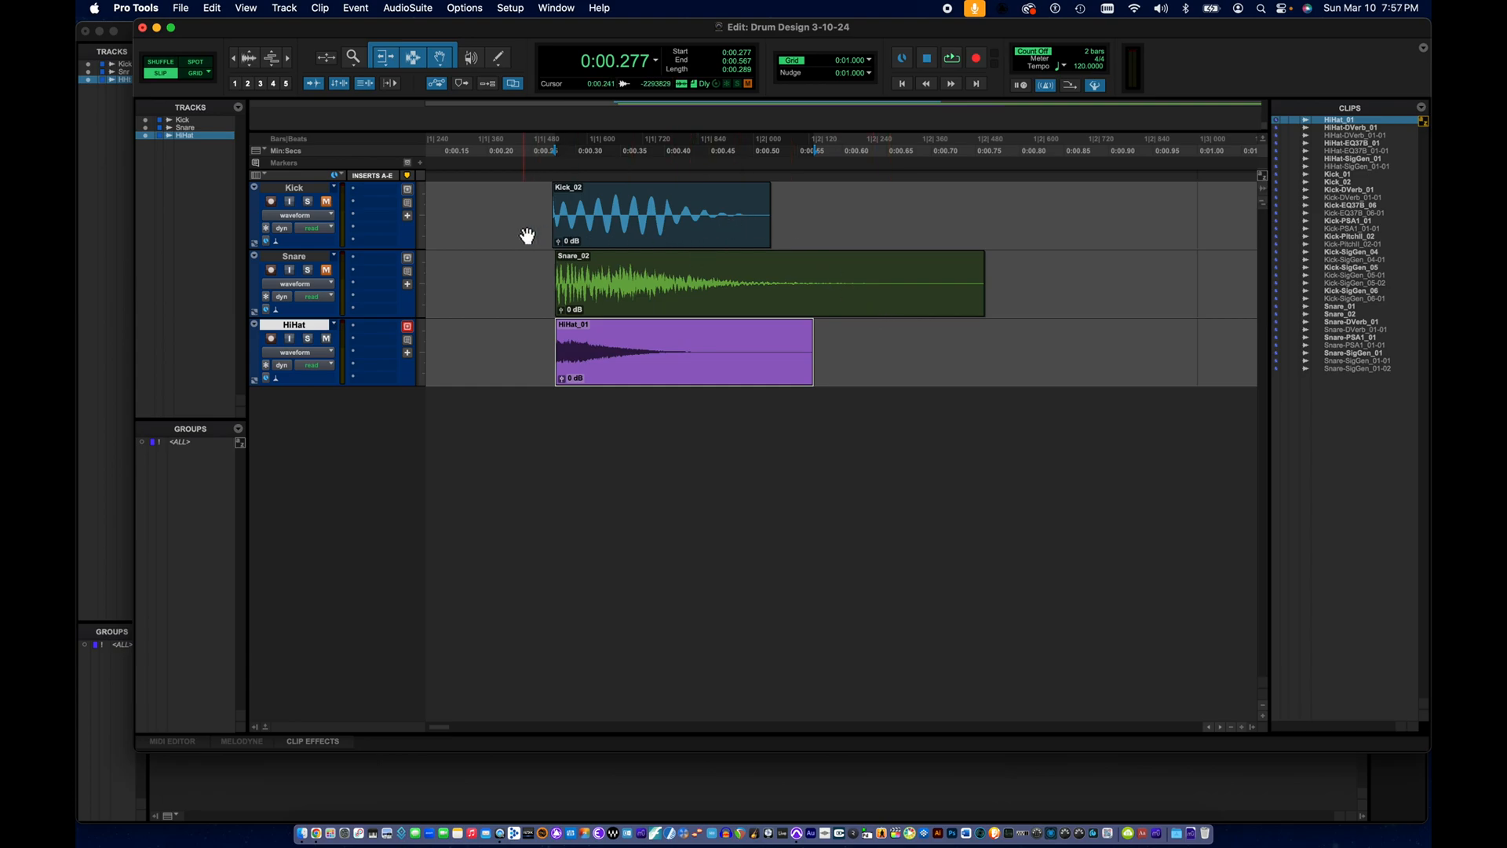
- Select the finished kick clip and configure its mix bounce as a WAV (BWF) file, Mono (summed), at 48 kHz
left_click(587, 242)
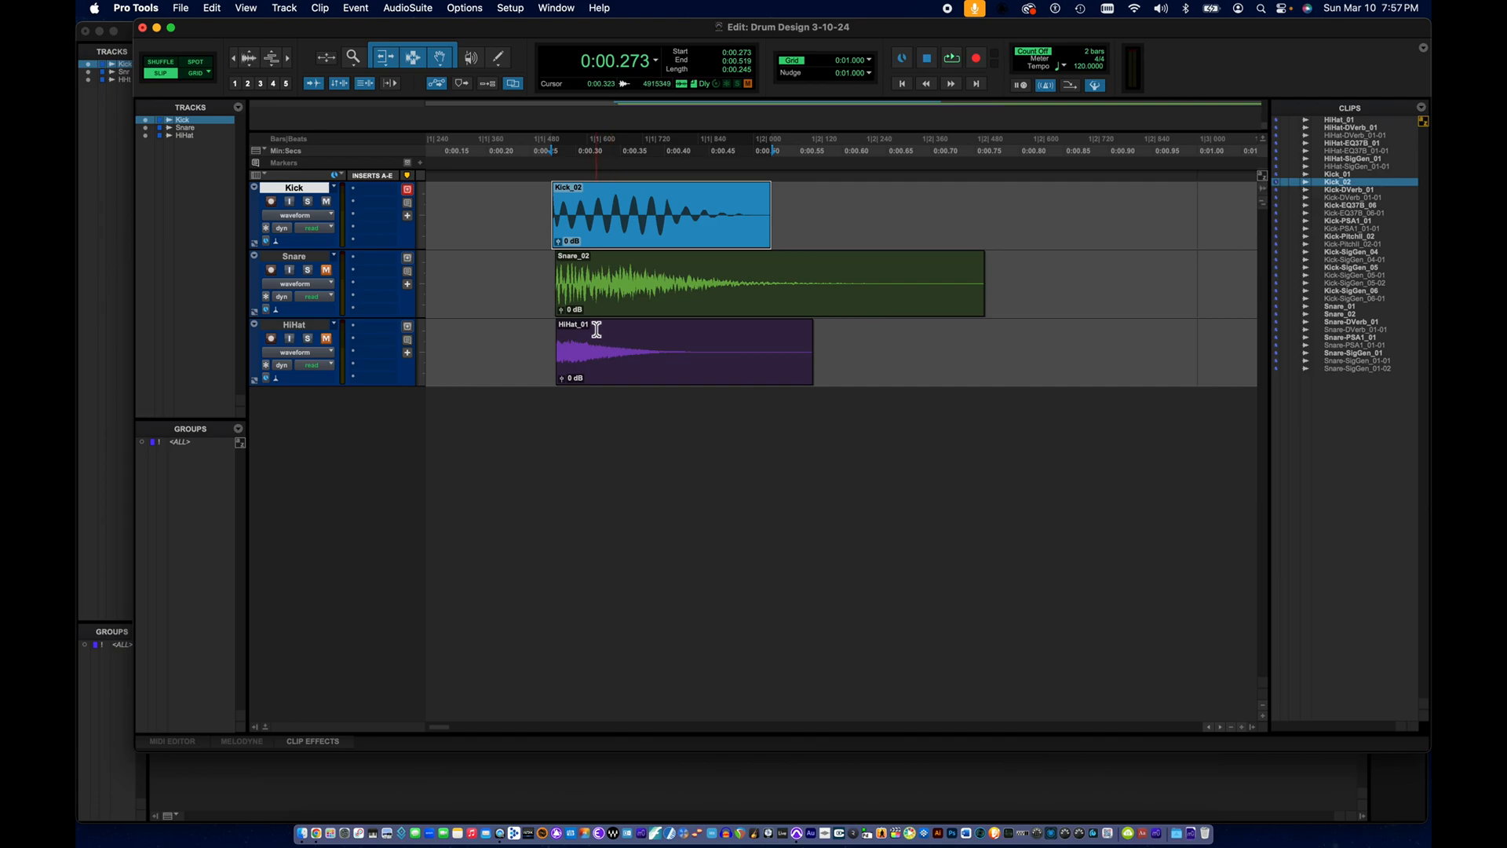
left_click(185, 8)
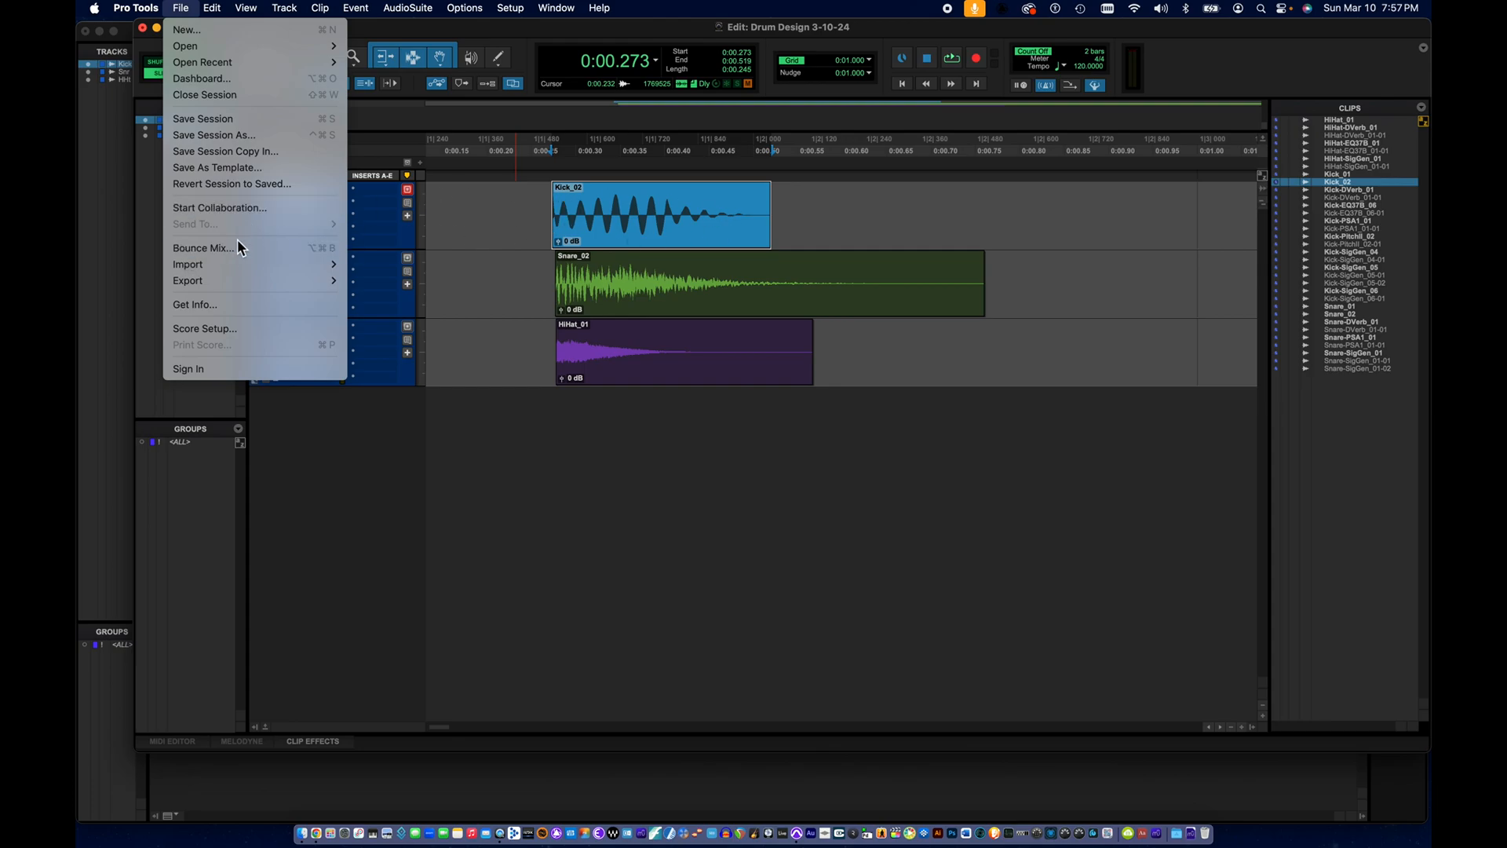
left_click(221, 252)
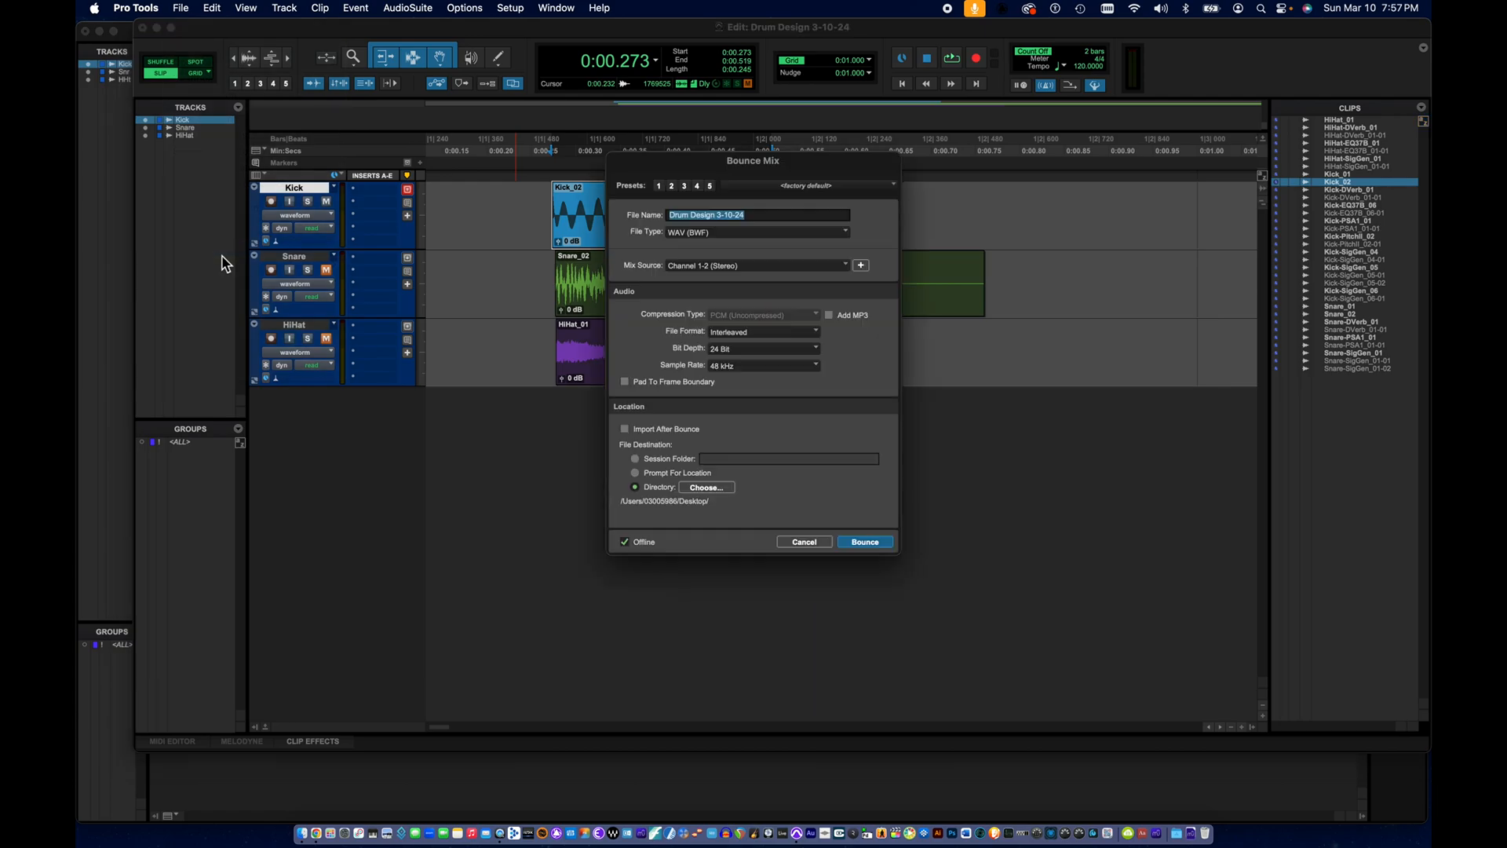
left_click(695, 235)
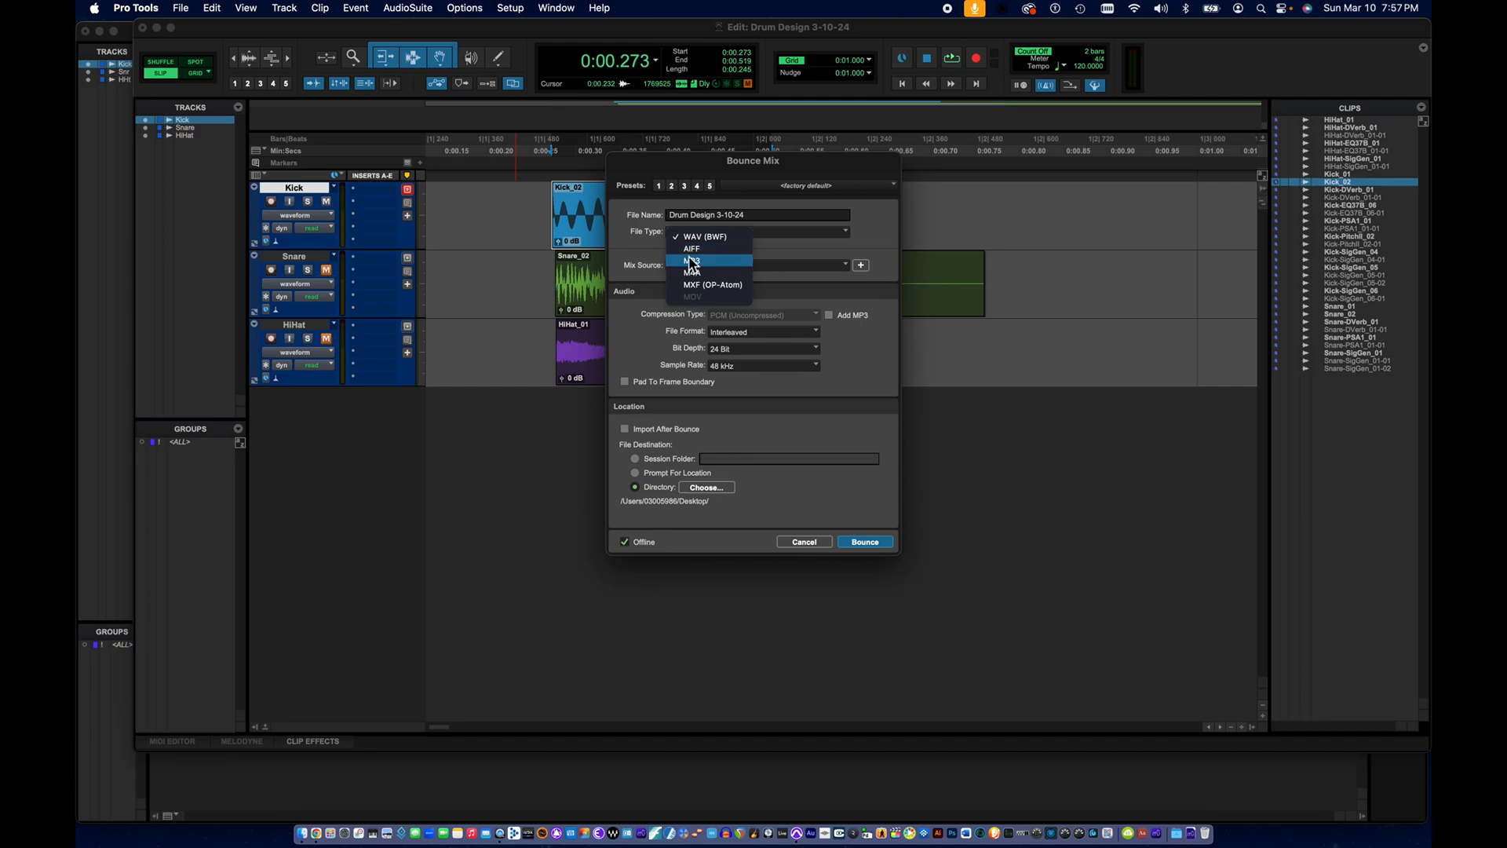
left_click(692, 237)
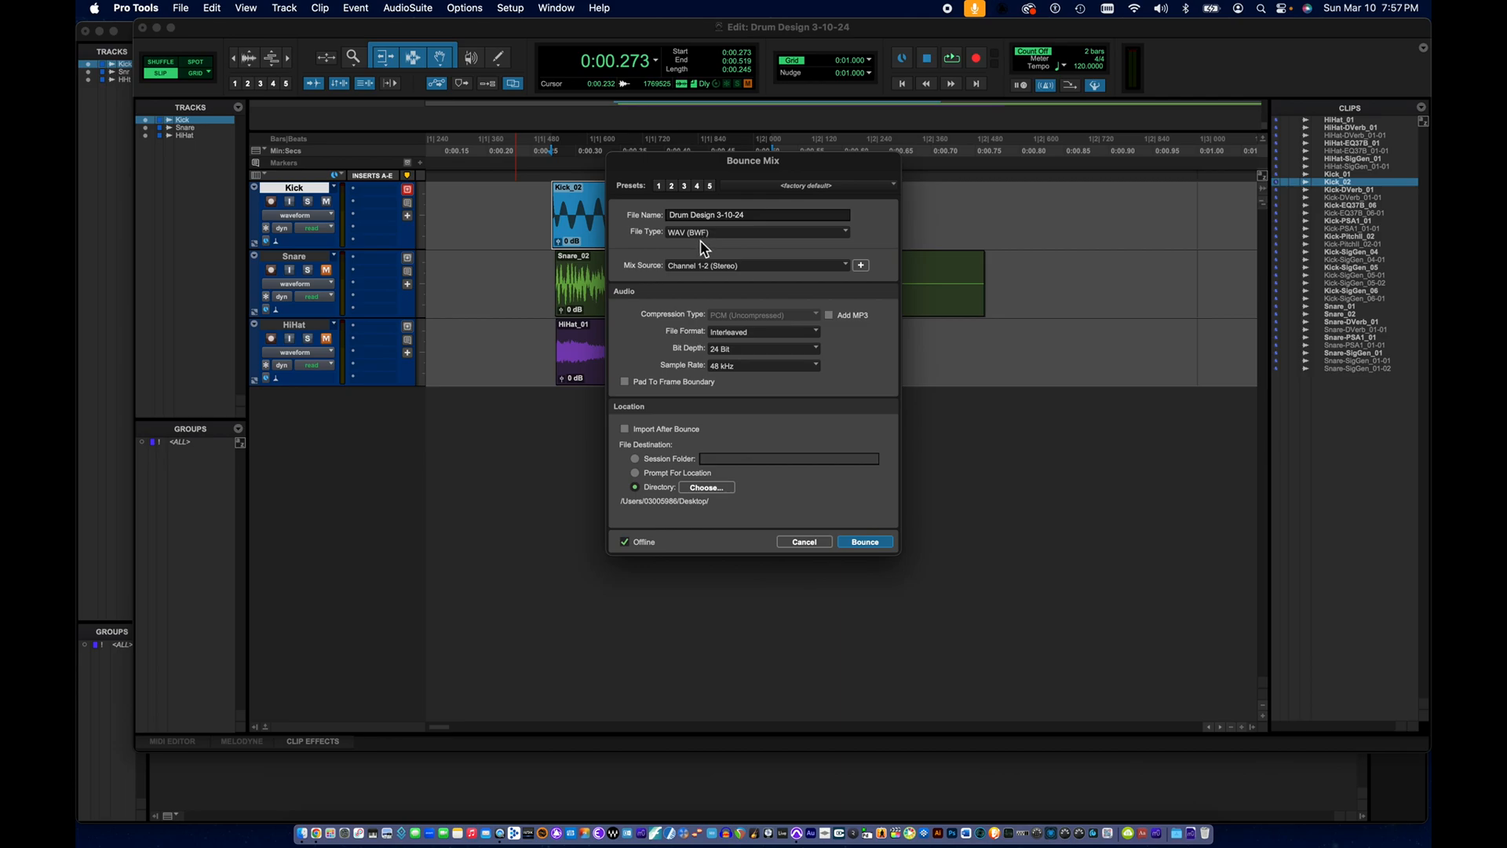
left_click(721, 338)
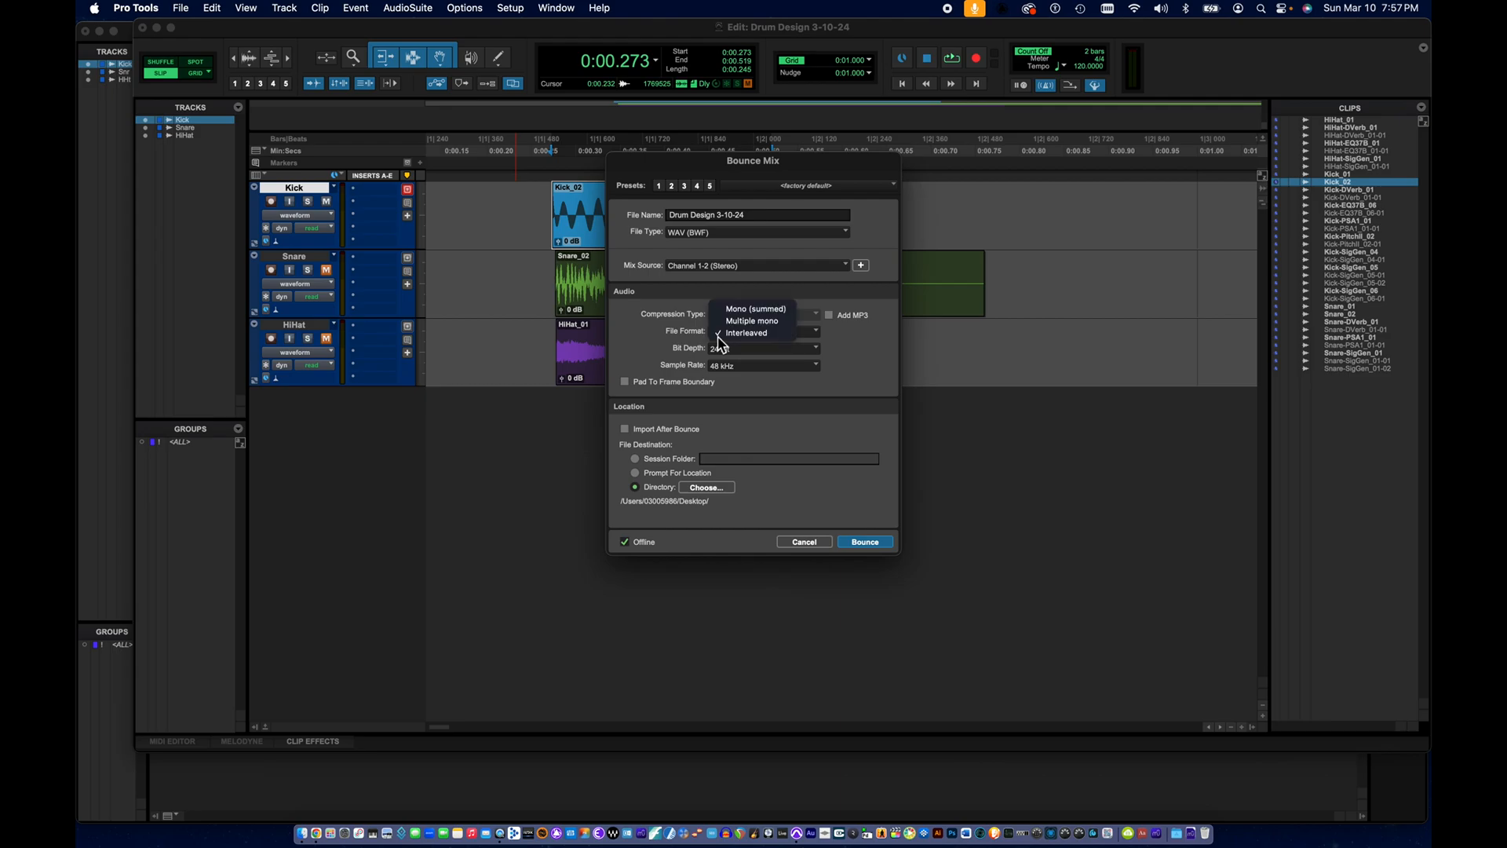
left_click(730, 309)
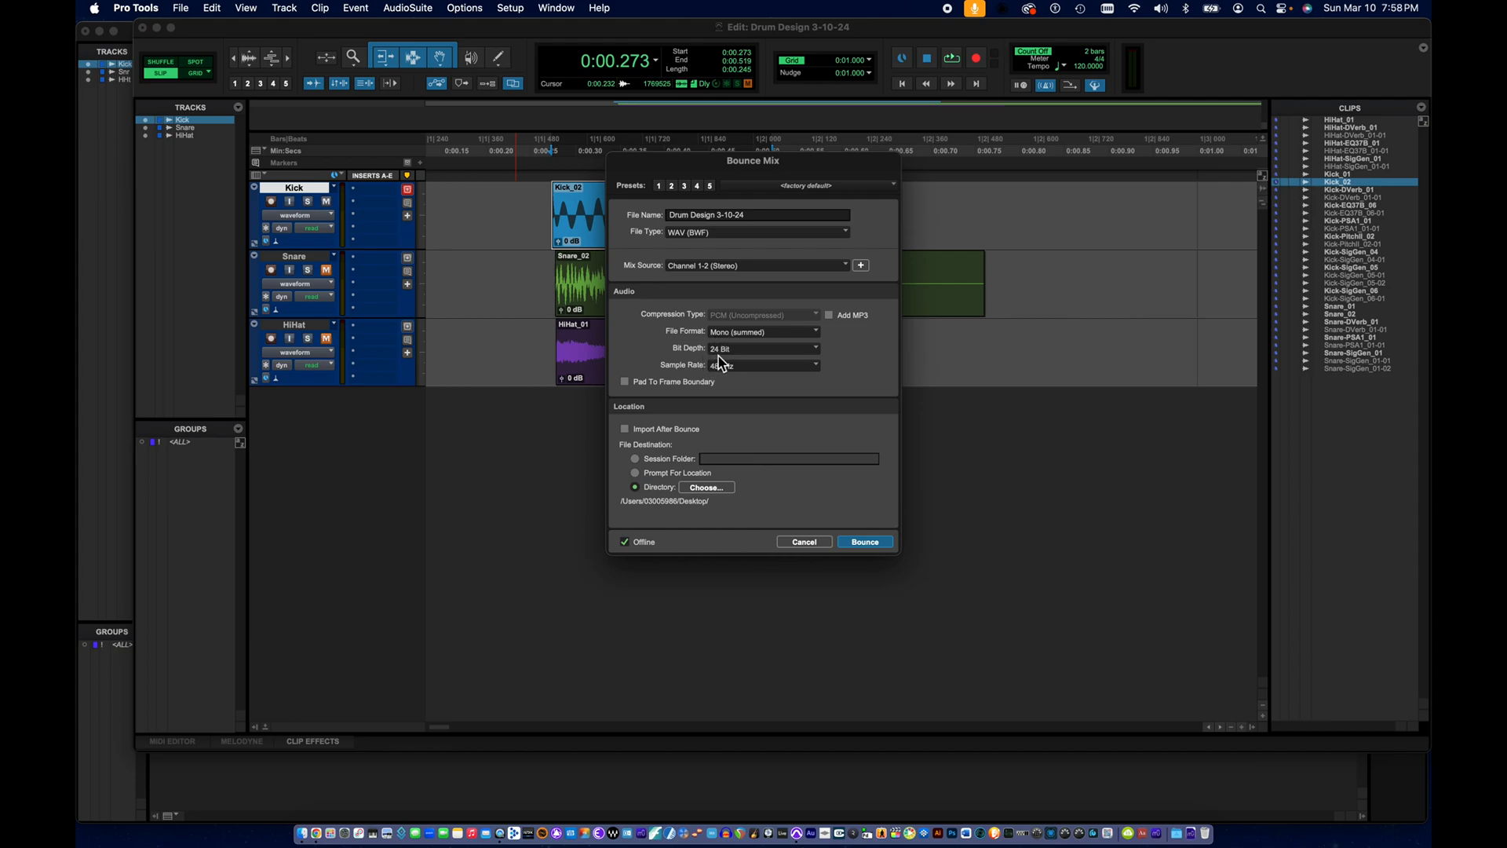
left_click(746, 366)
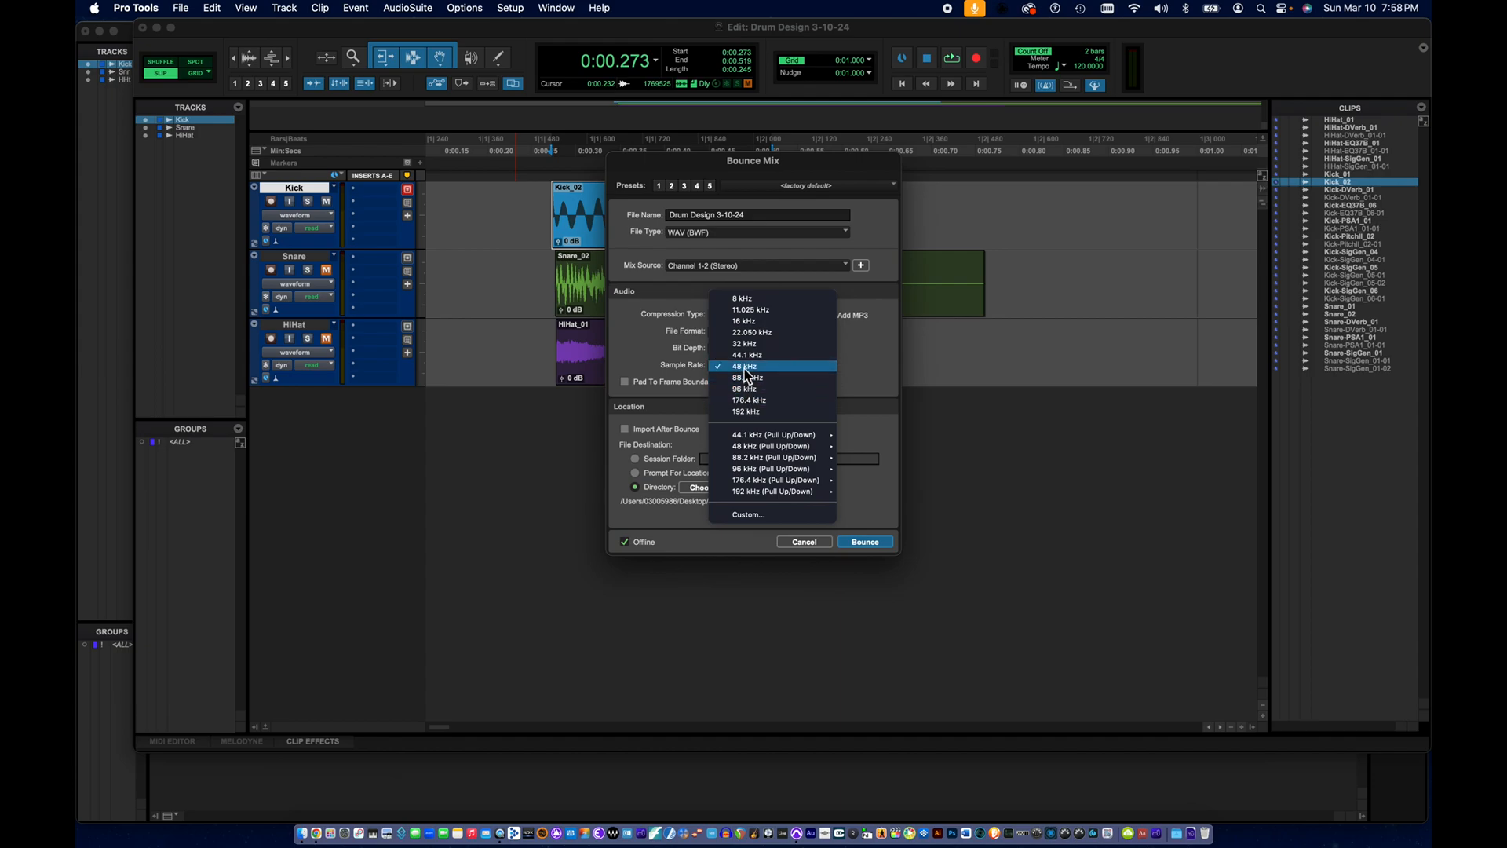
left_click(745, 367)
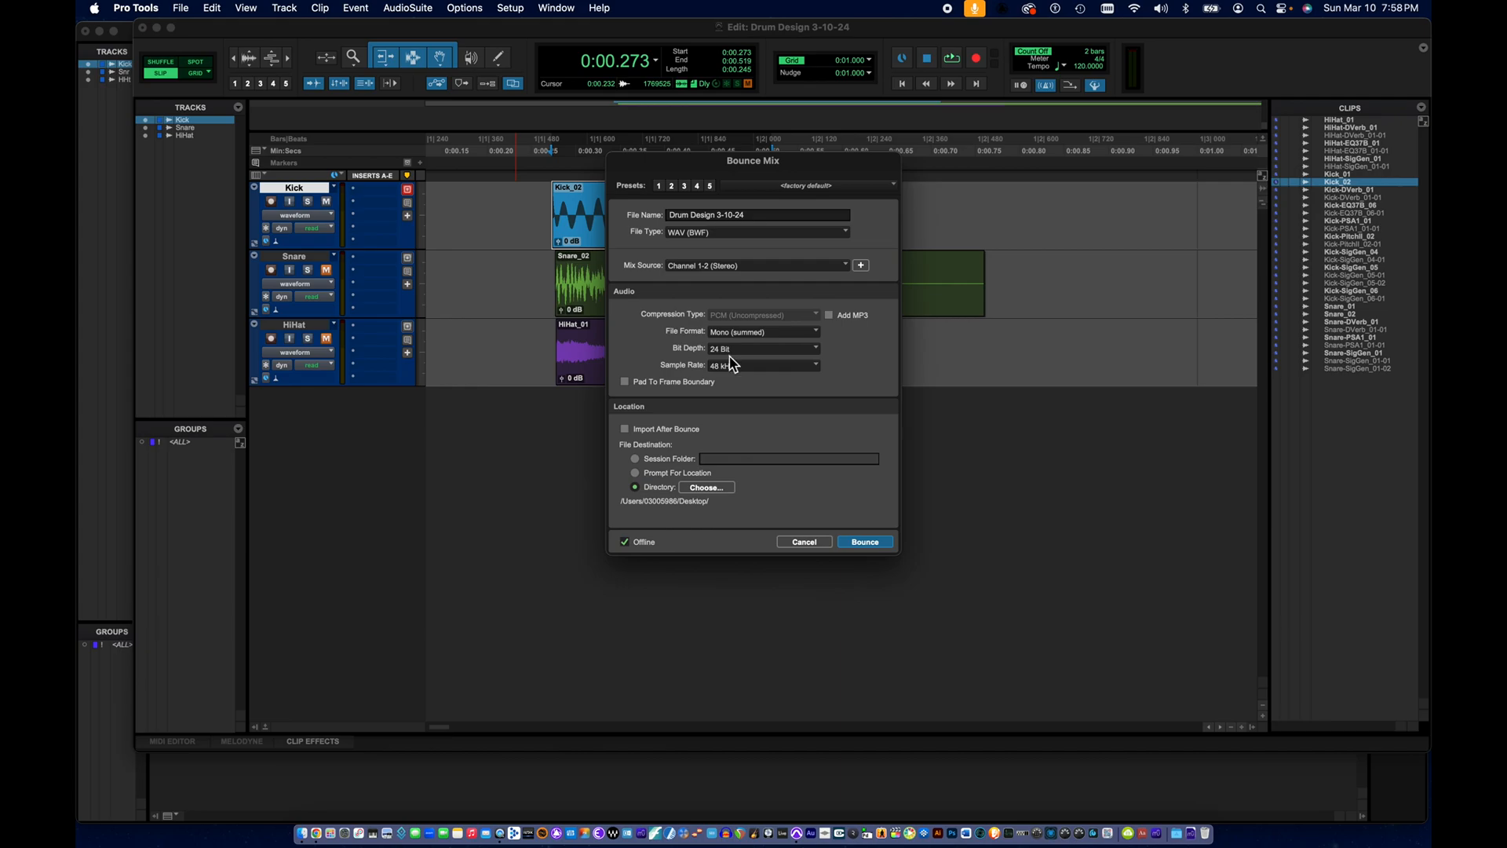
- Create a Drum Sounds folder inside the Drum Design 3-10-24 folder and choose it as the bounce destination
left_click(689, 486)
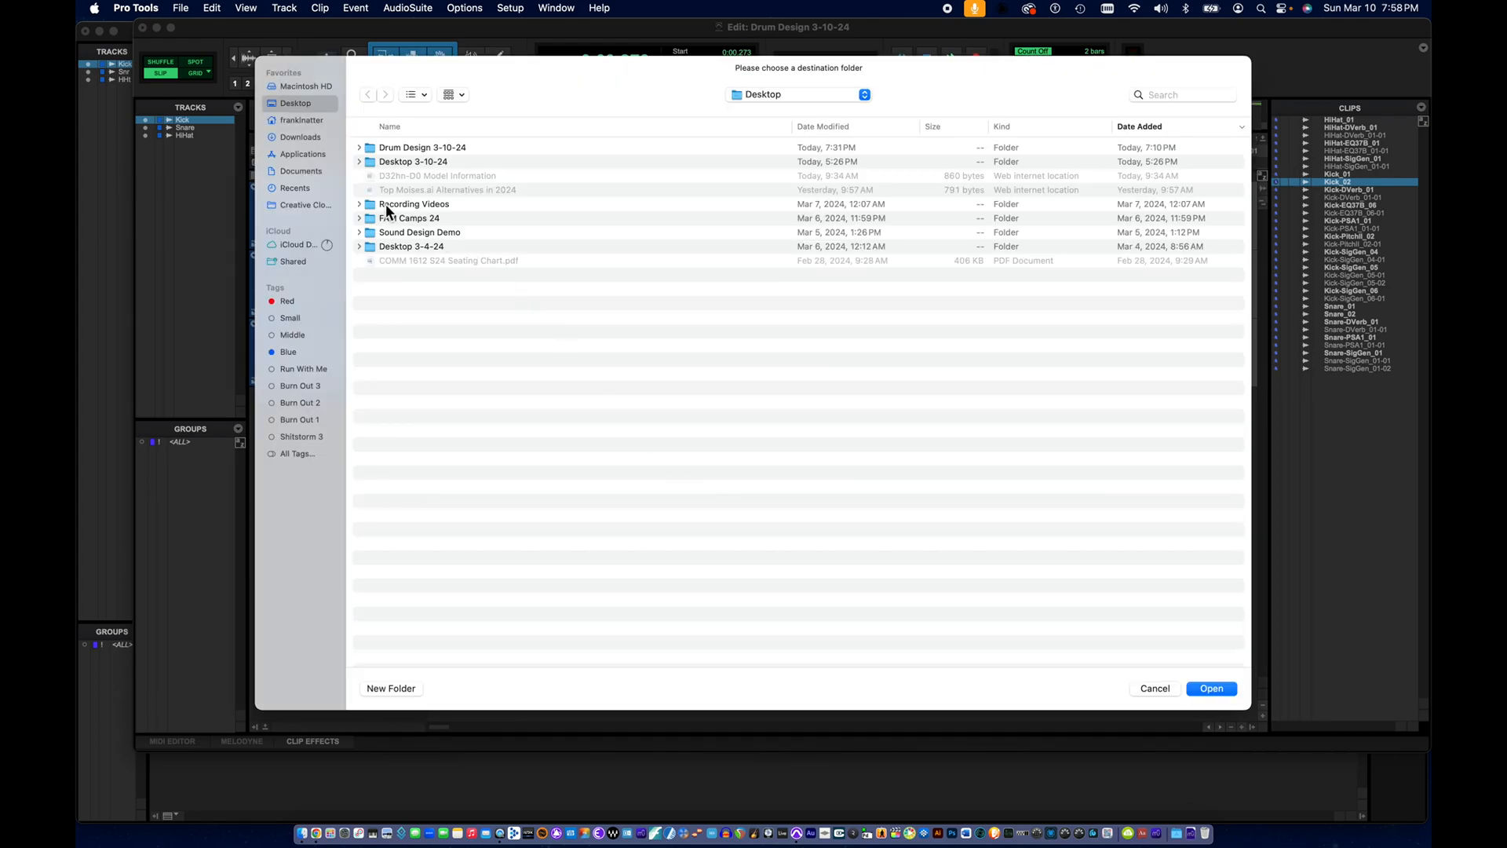
left_click(384, 160)
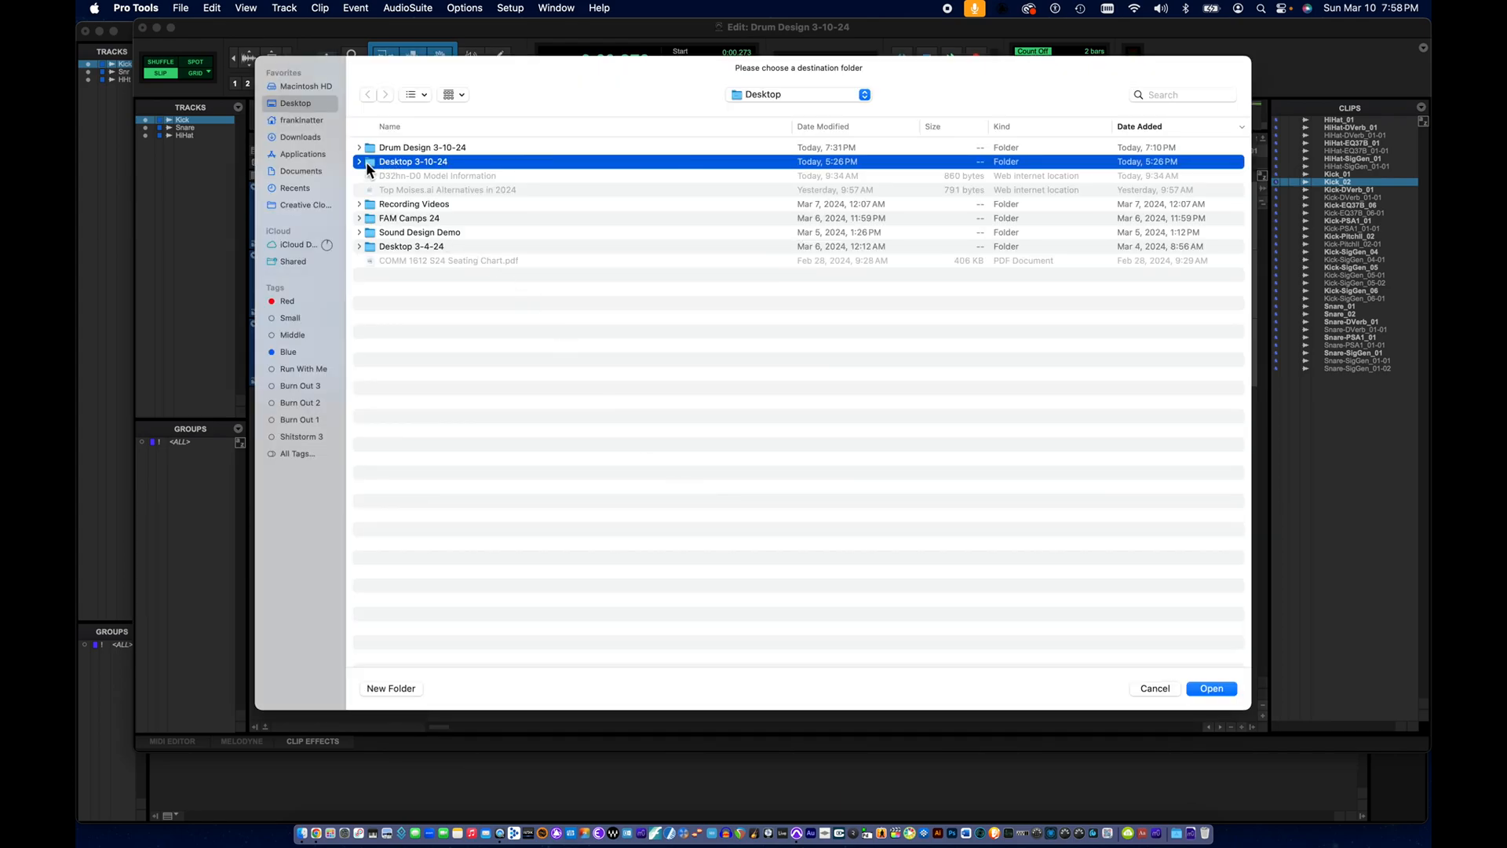
double_click(366, 161)
left_click(367, 94)
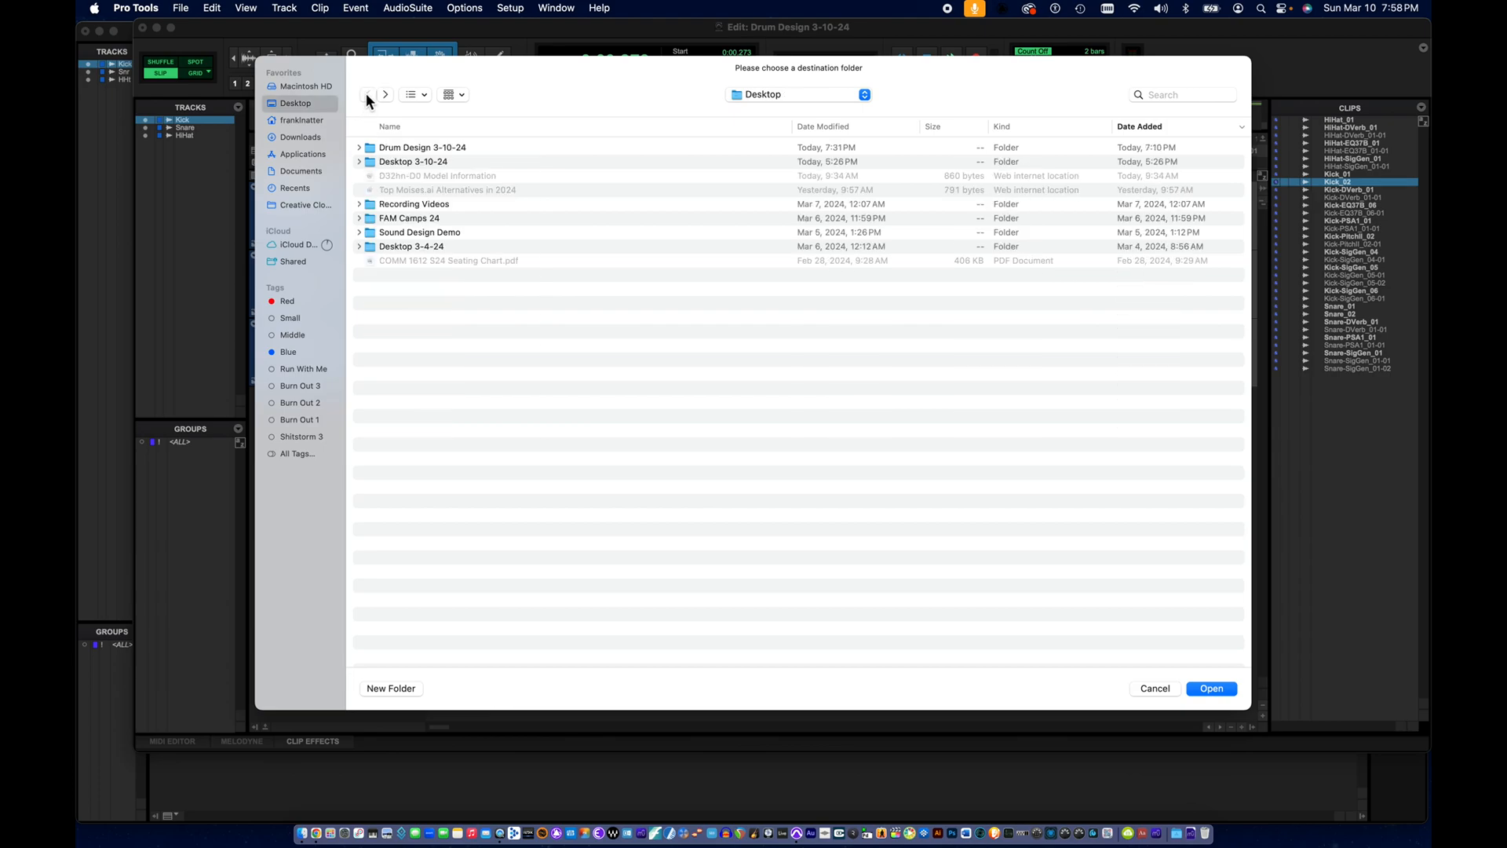
double_click(380, 146)
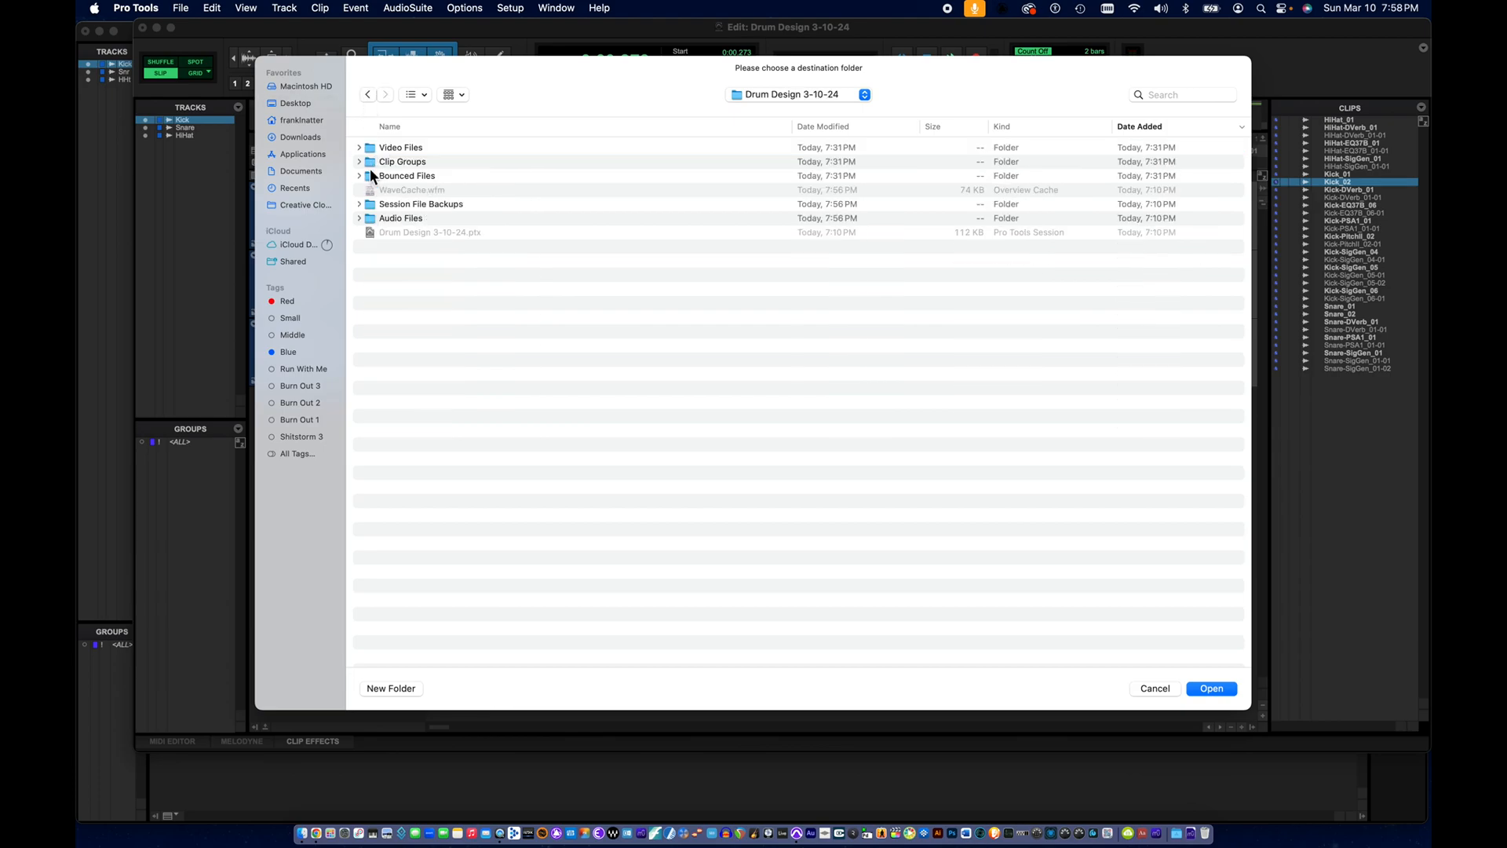
left_click(388, 688)
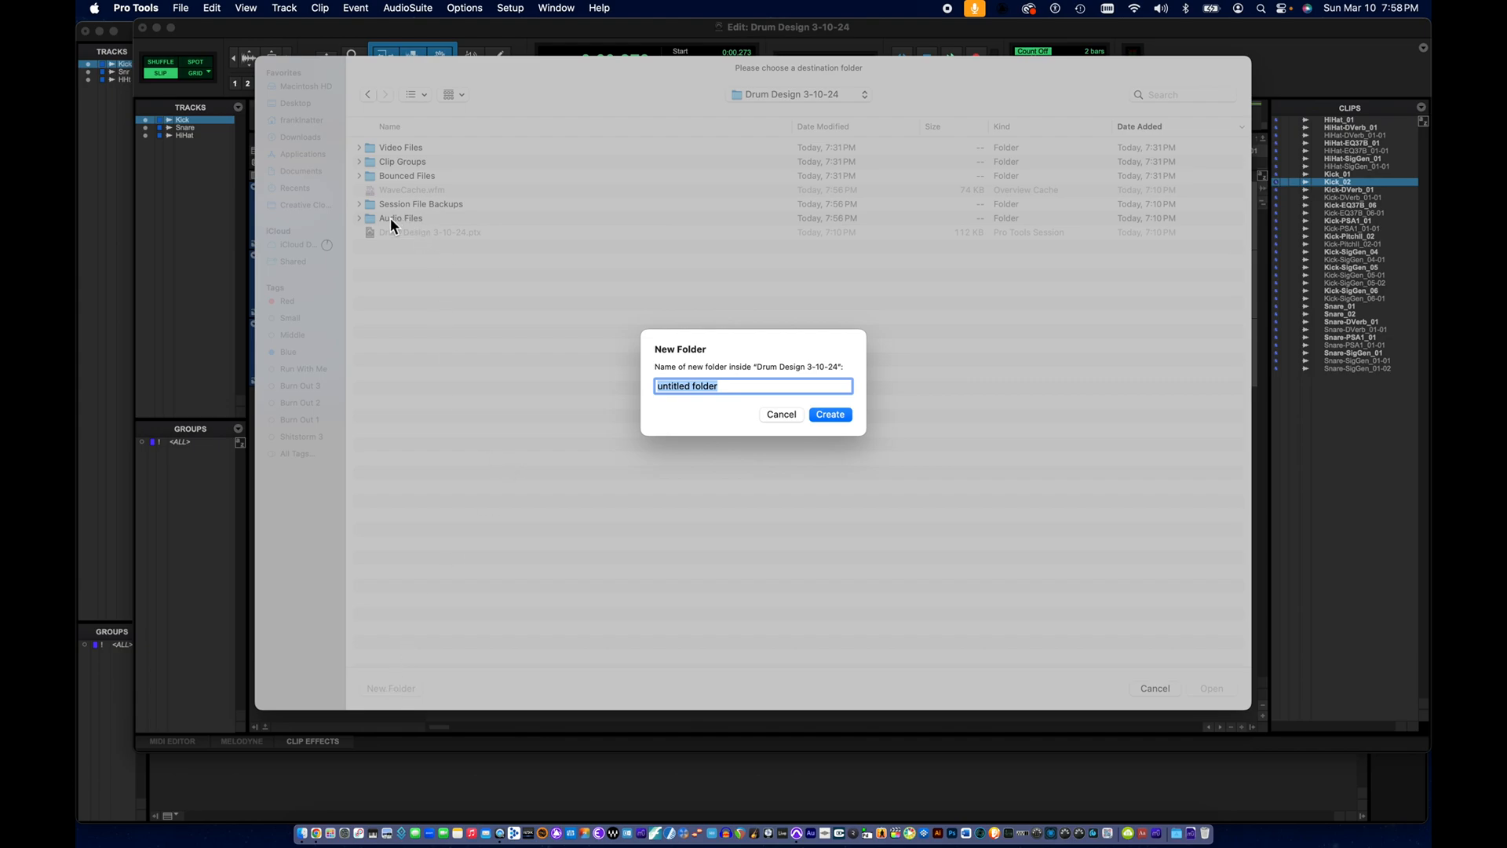
key("BackSpace")
type("Drum Sounds")
left_click(833, 415)
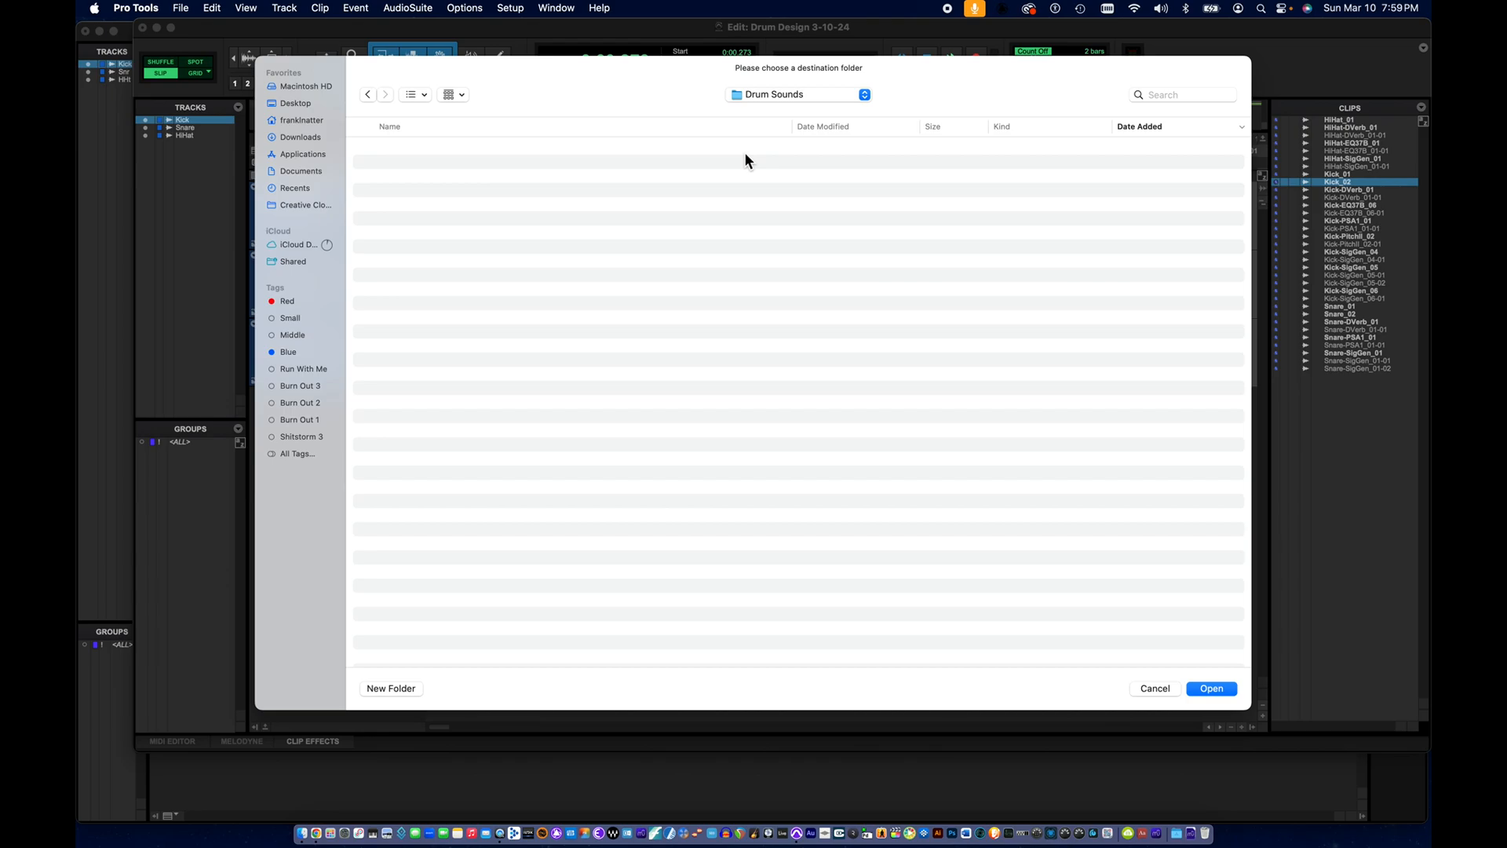
left_click(1200, 691)
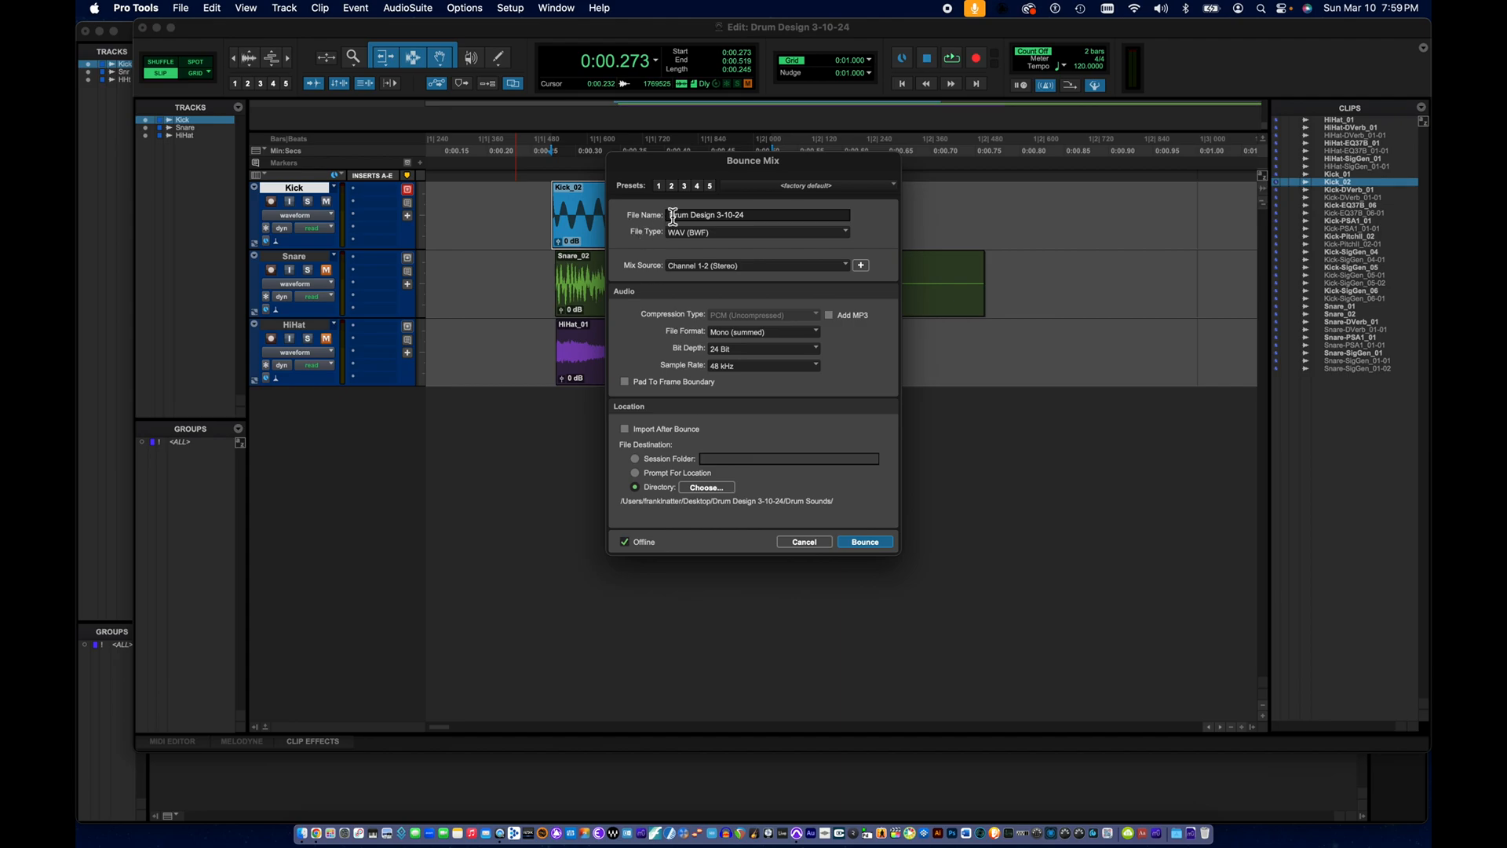
- Name the bounce file Kick_1 and bounce the kick clip
left_click_drag(745, 218, 701, 219)
left_click(740, 219)
key("BackSpace")
left_click(873, 547)
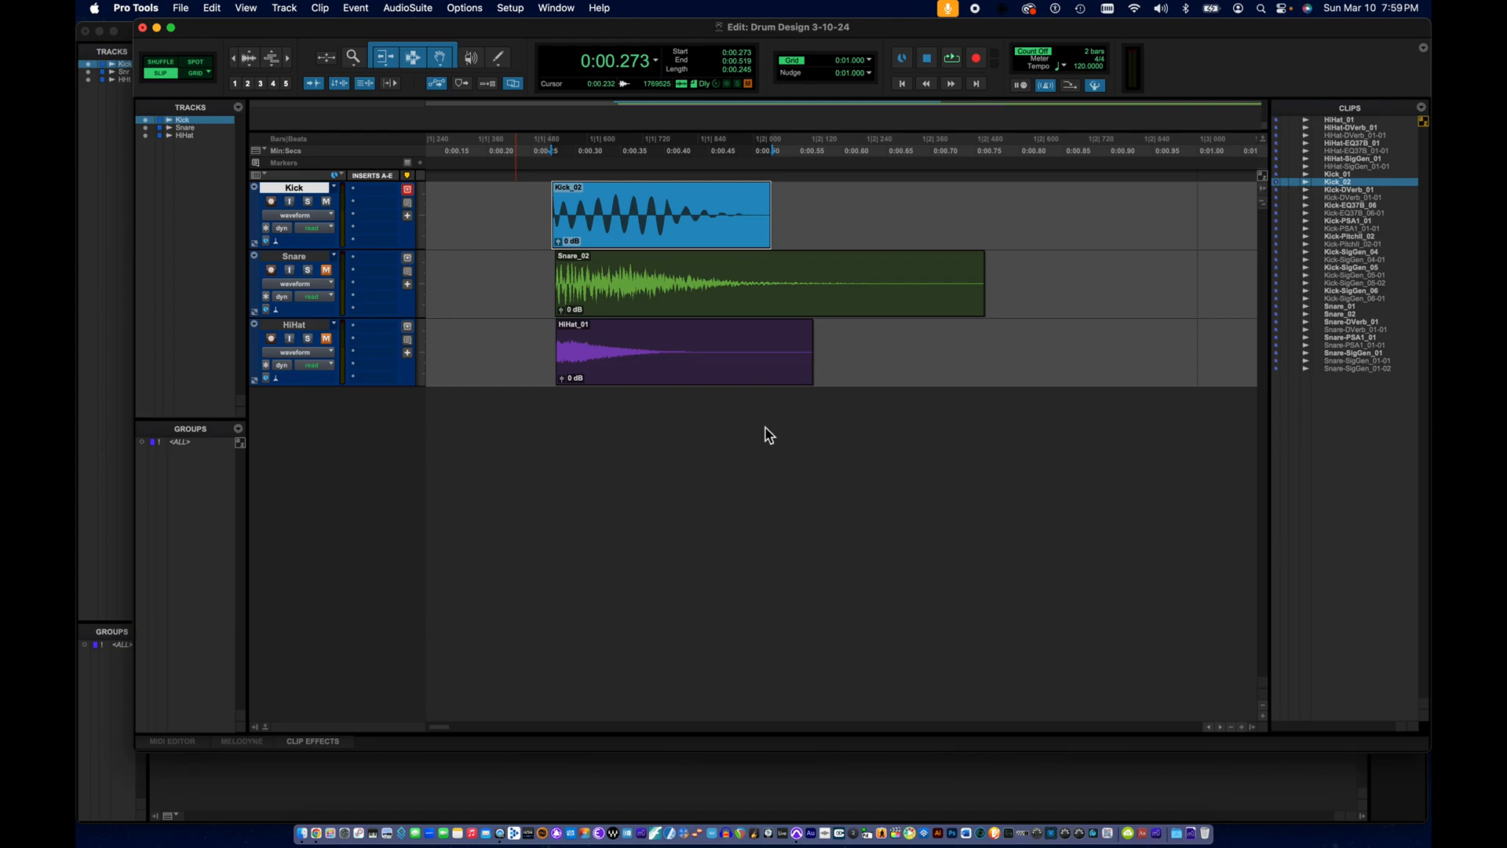
- Select the finished snare clip and bounce it to the same folder as Snare_1
left_click(630, 309)
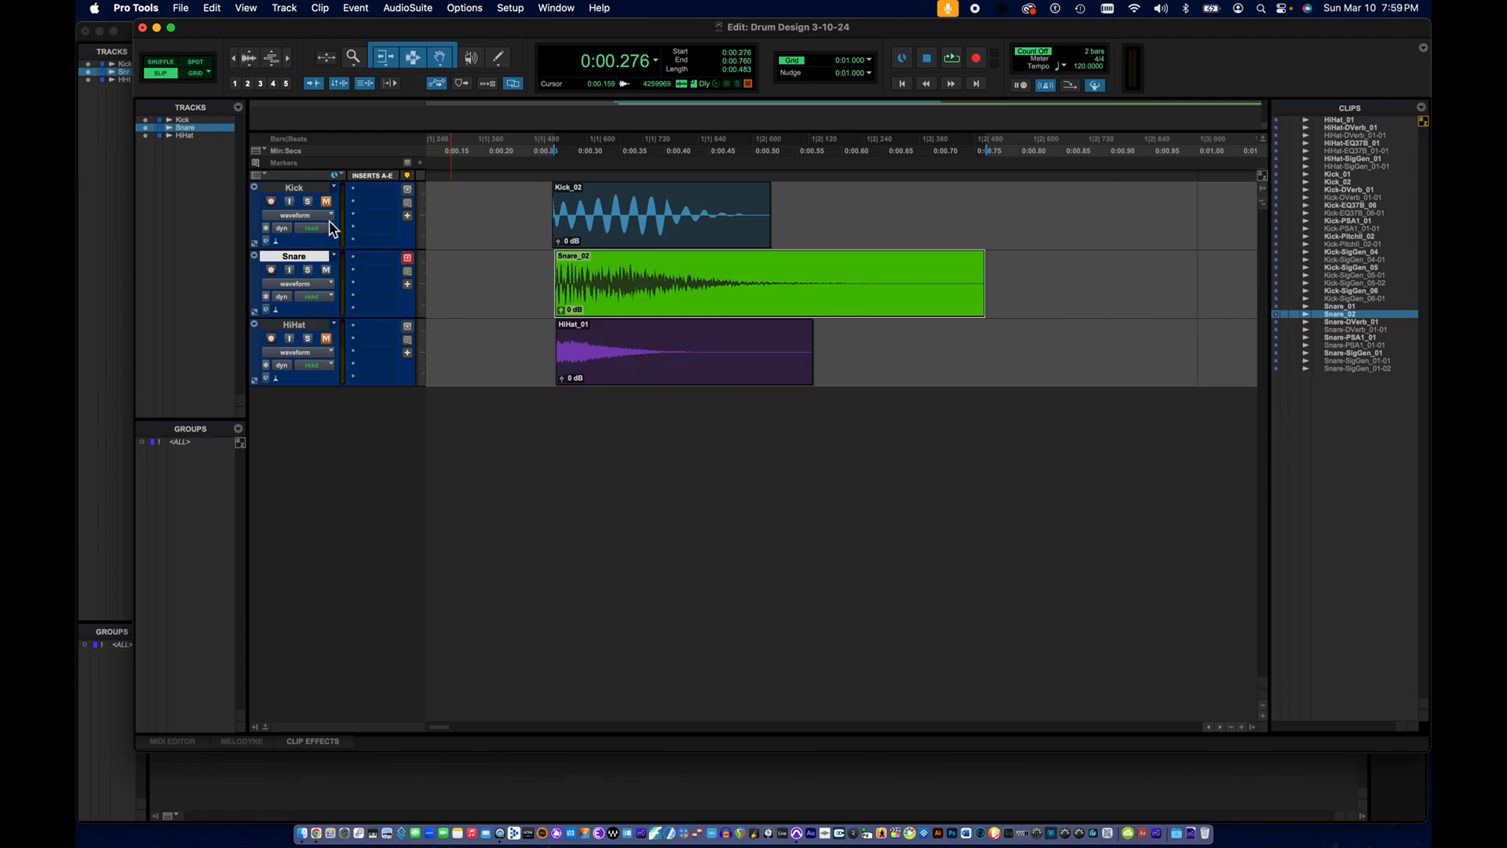
left_click(188, 9)
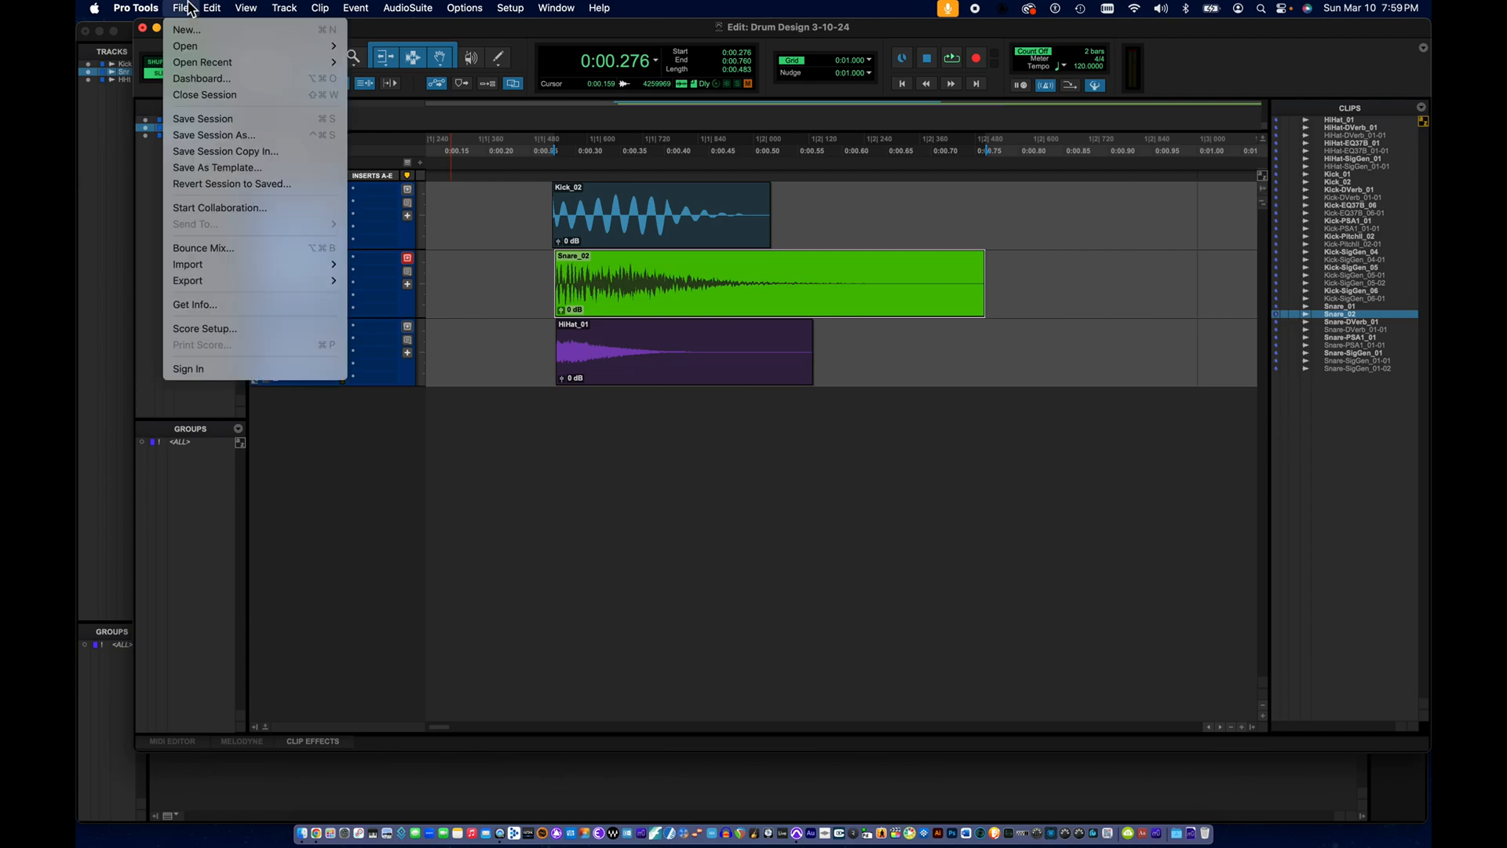
left_click(193, 251)
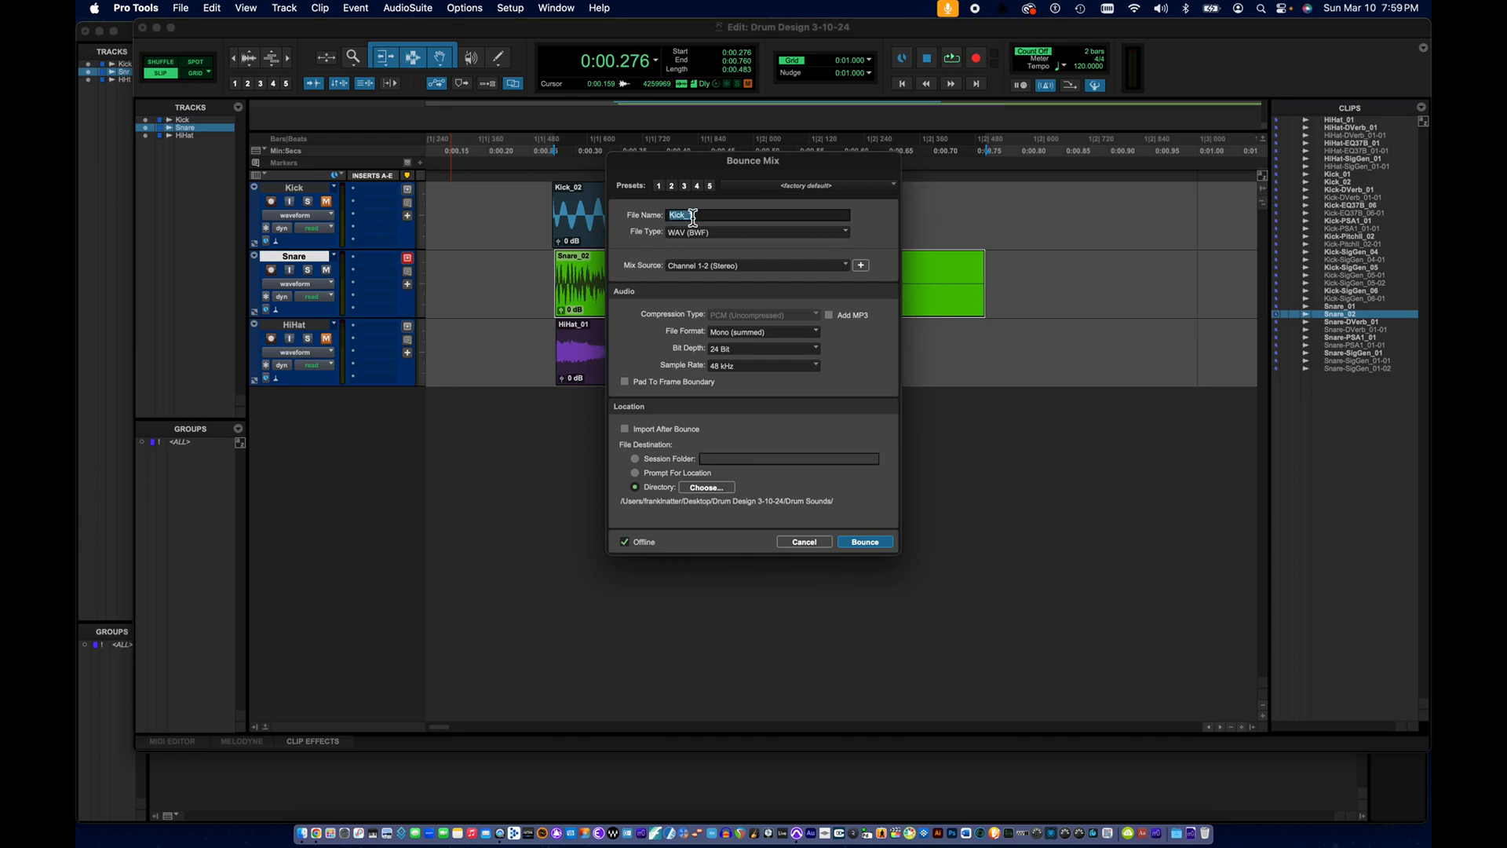
type("Snare")
left_click(863, 543)
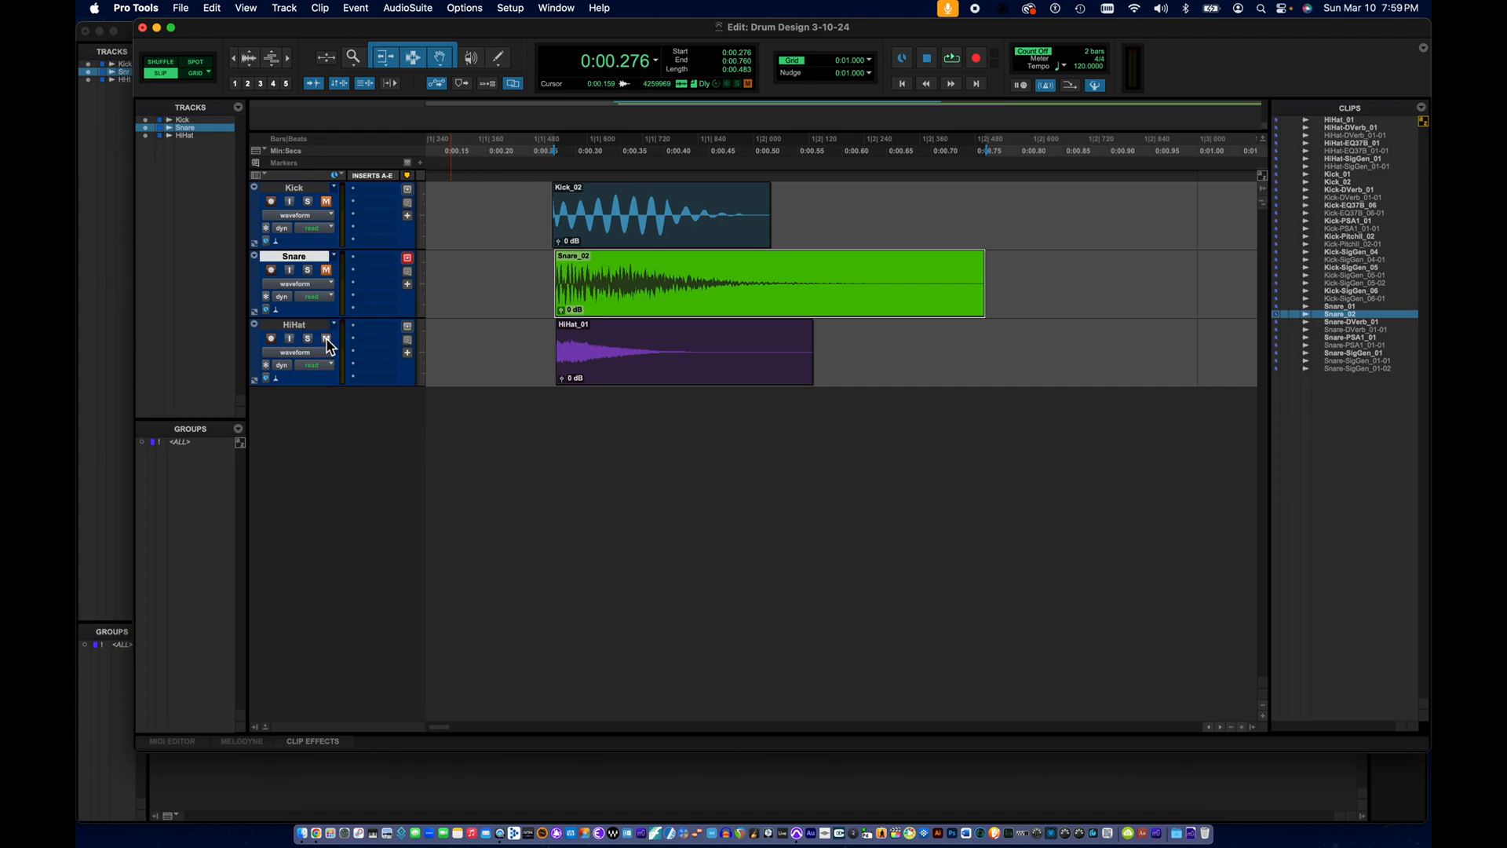
- Select the finished hi-hat clip and bounce it to the same folder under the name HiHat
left_click(618, 375)
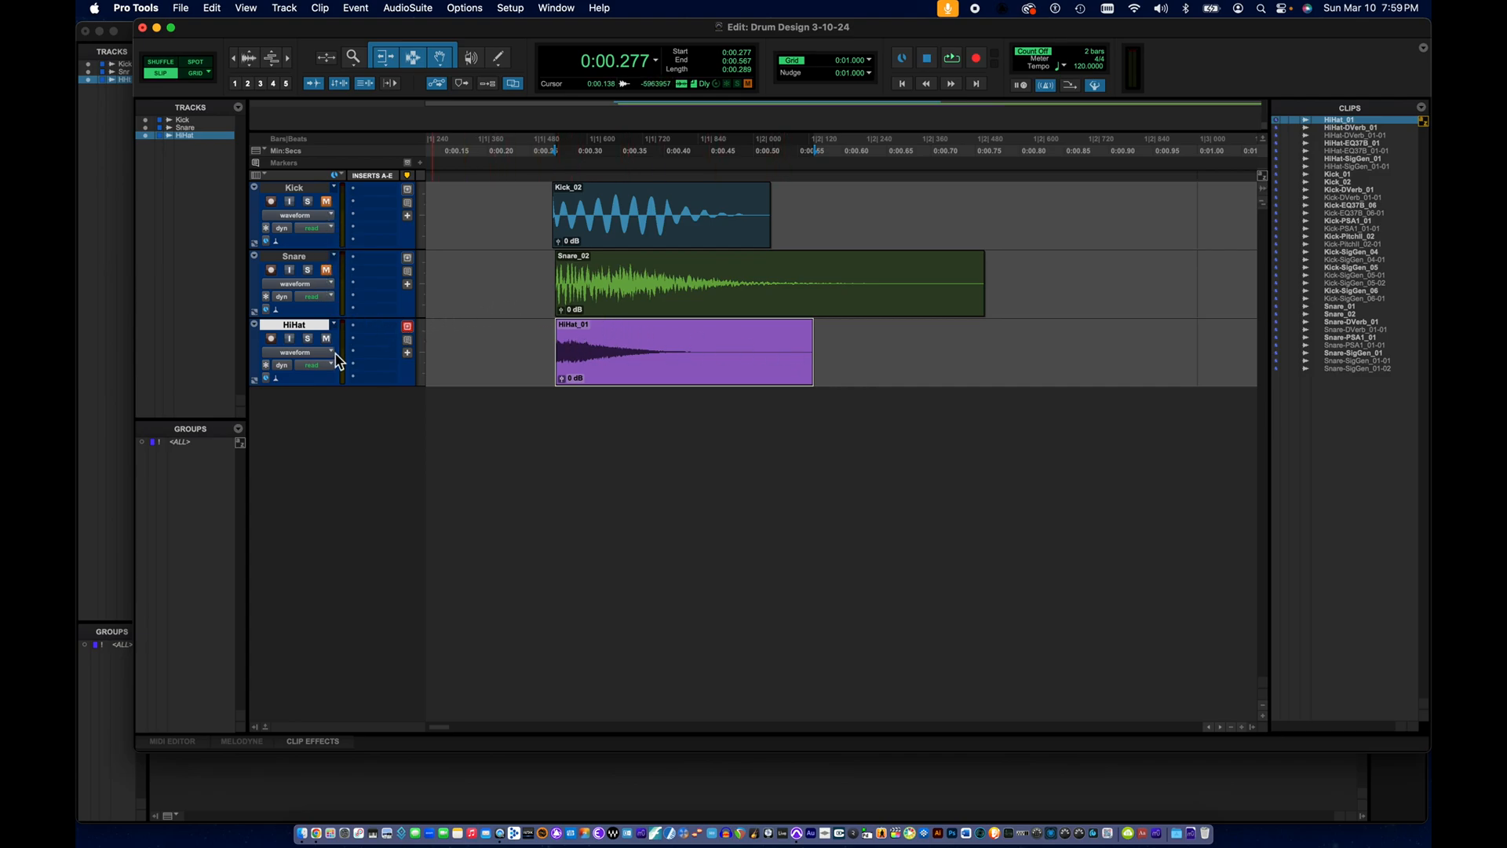
left_click(183, 9)
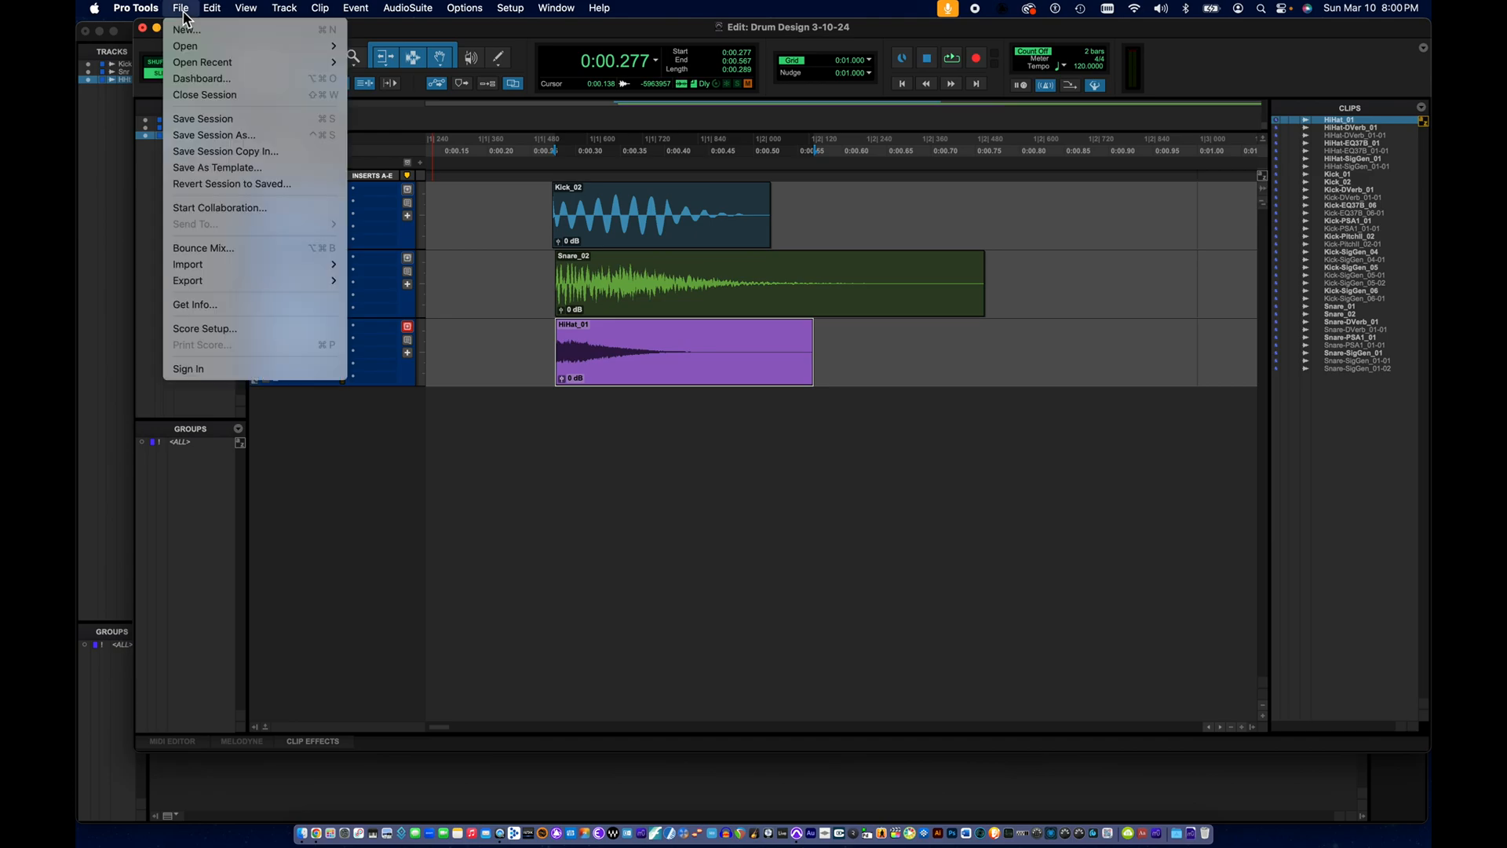
left_click(197, 250)
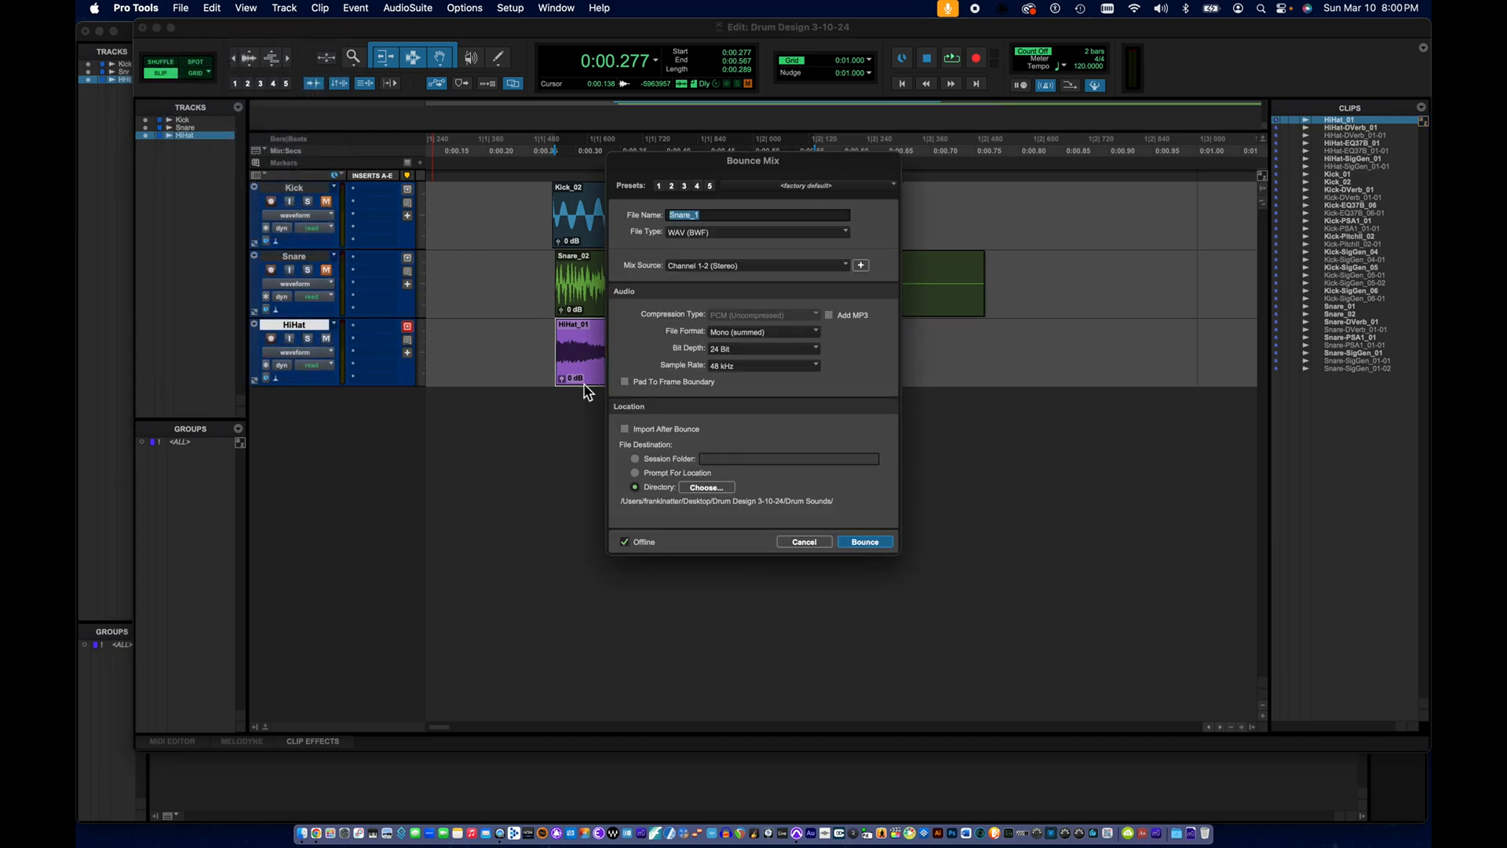
type("HiHat")
left_click(865, 543)
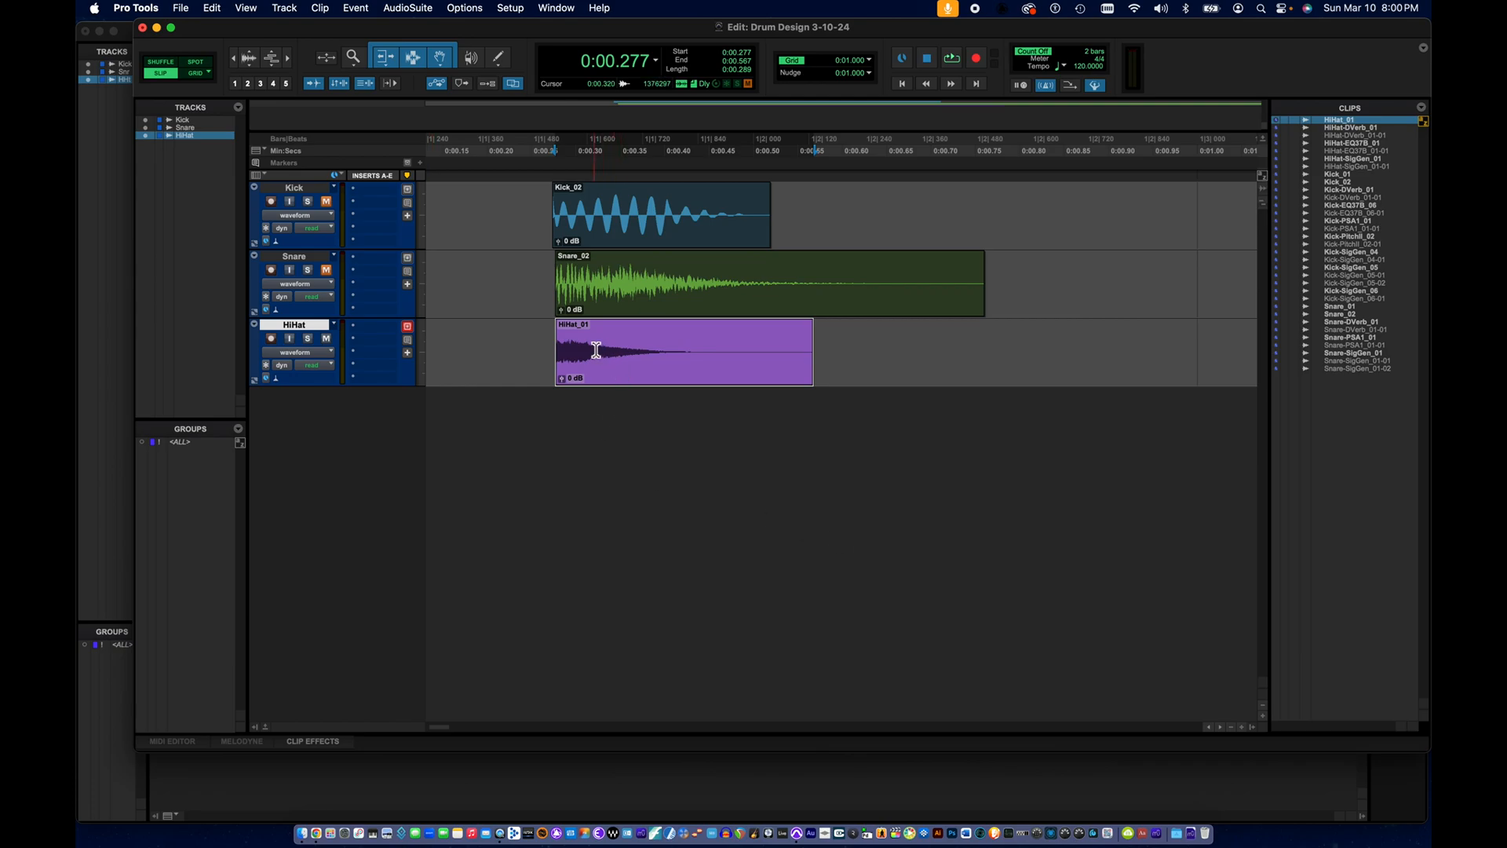
- Copy the HiHat clip further along its own track, starting at 0:00.704
left_click(493, 352)
left_click(681, 383)
left_click_drag(611, 370, 989, 365)
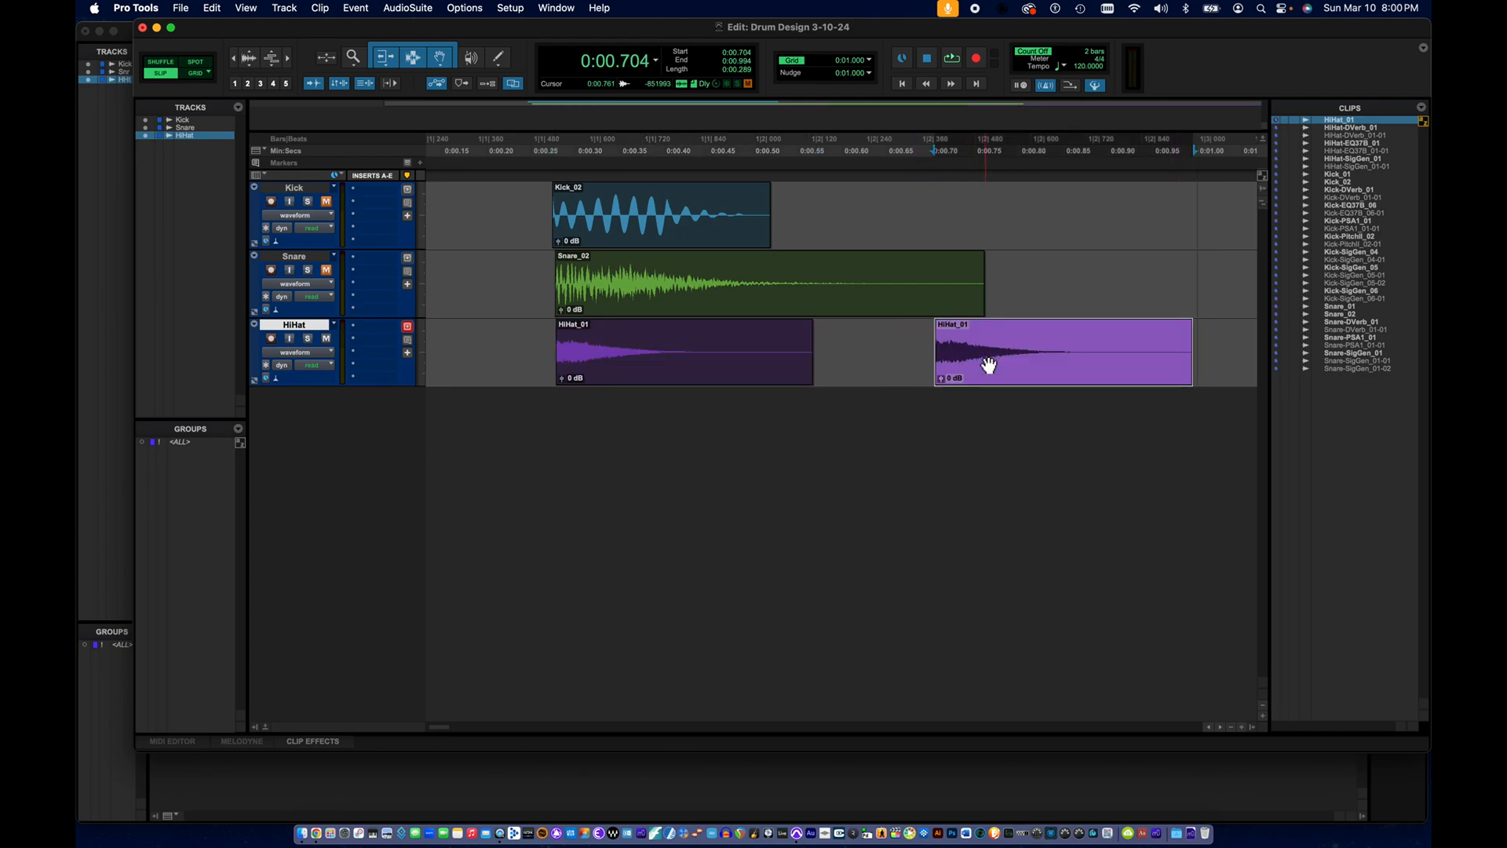
- Shift the copied HiHat clip down by 1 semitone with the Pitch II AudioSuite effect and render it
scroll(989, 366, "right", 5)
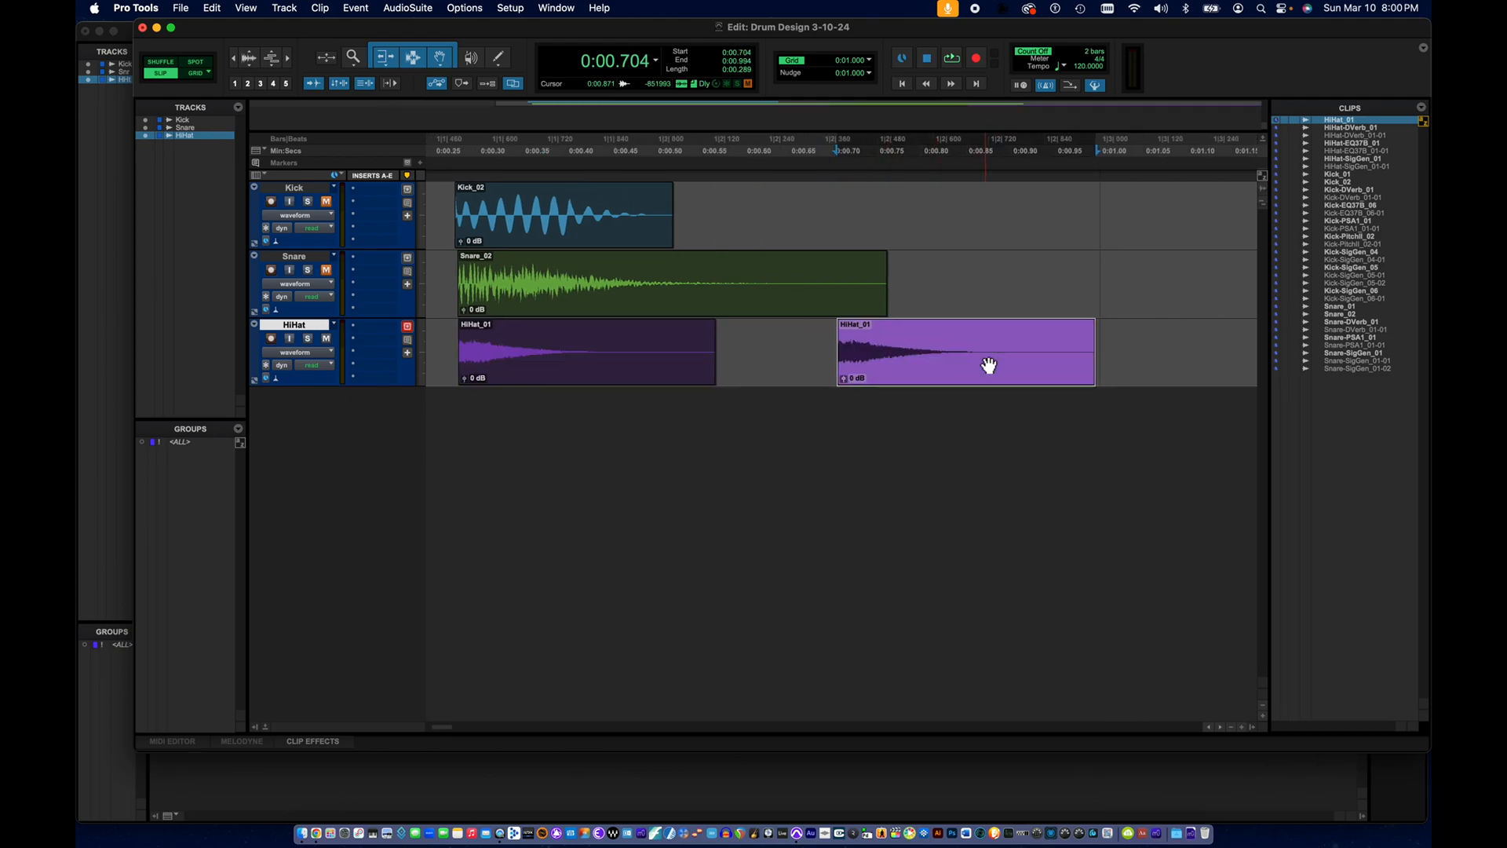
left_click(884, 359)
left_click(926, 356)
left_click(922, 370)
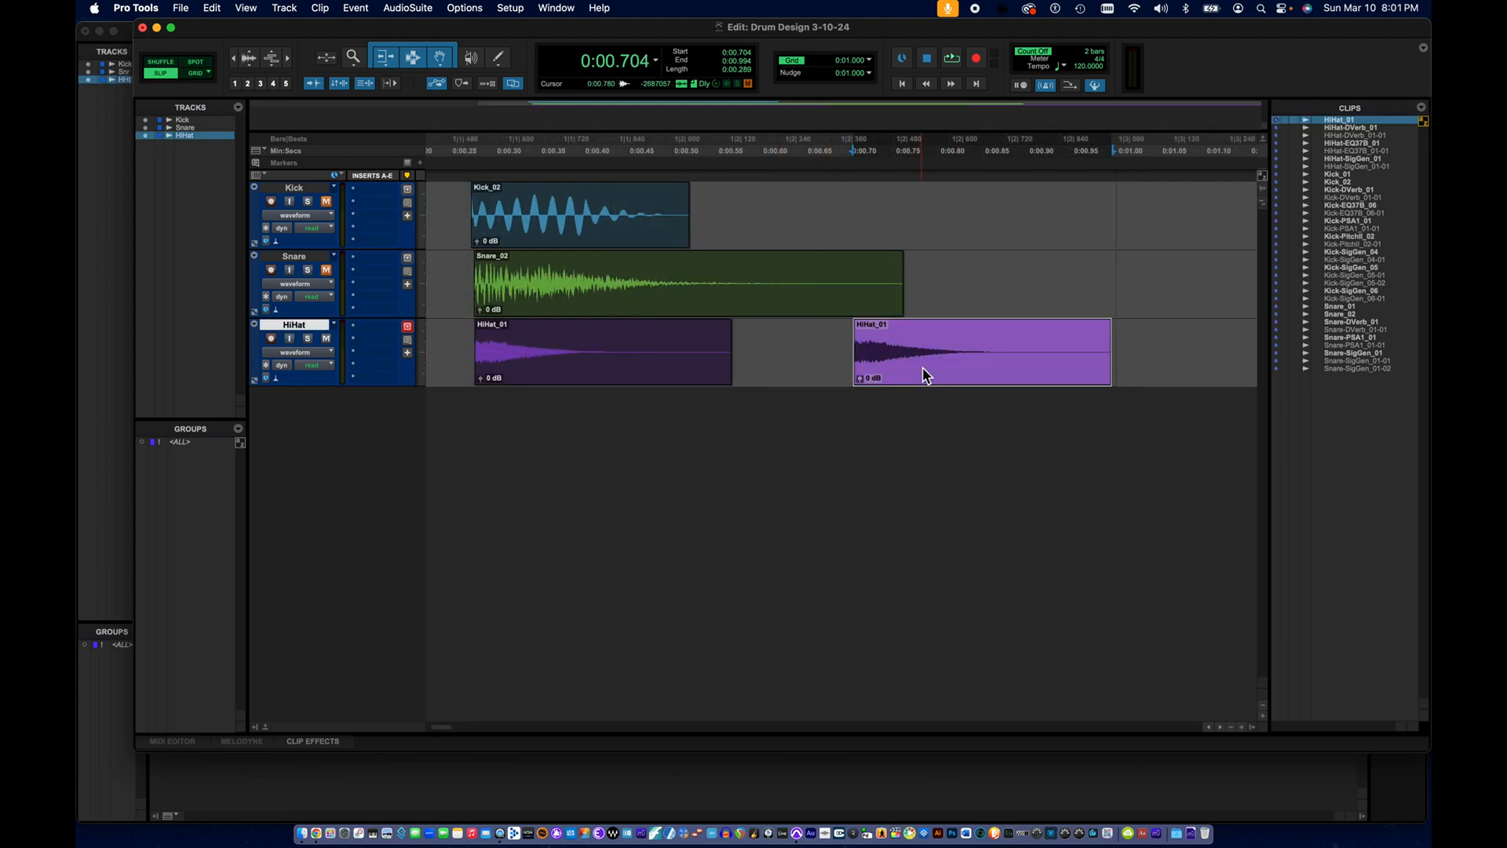
left_click(420, 11)
mouse_move(412, 63)
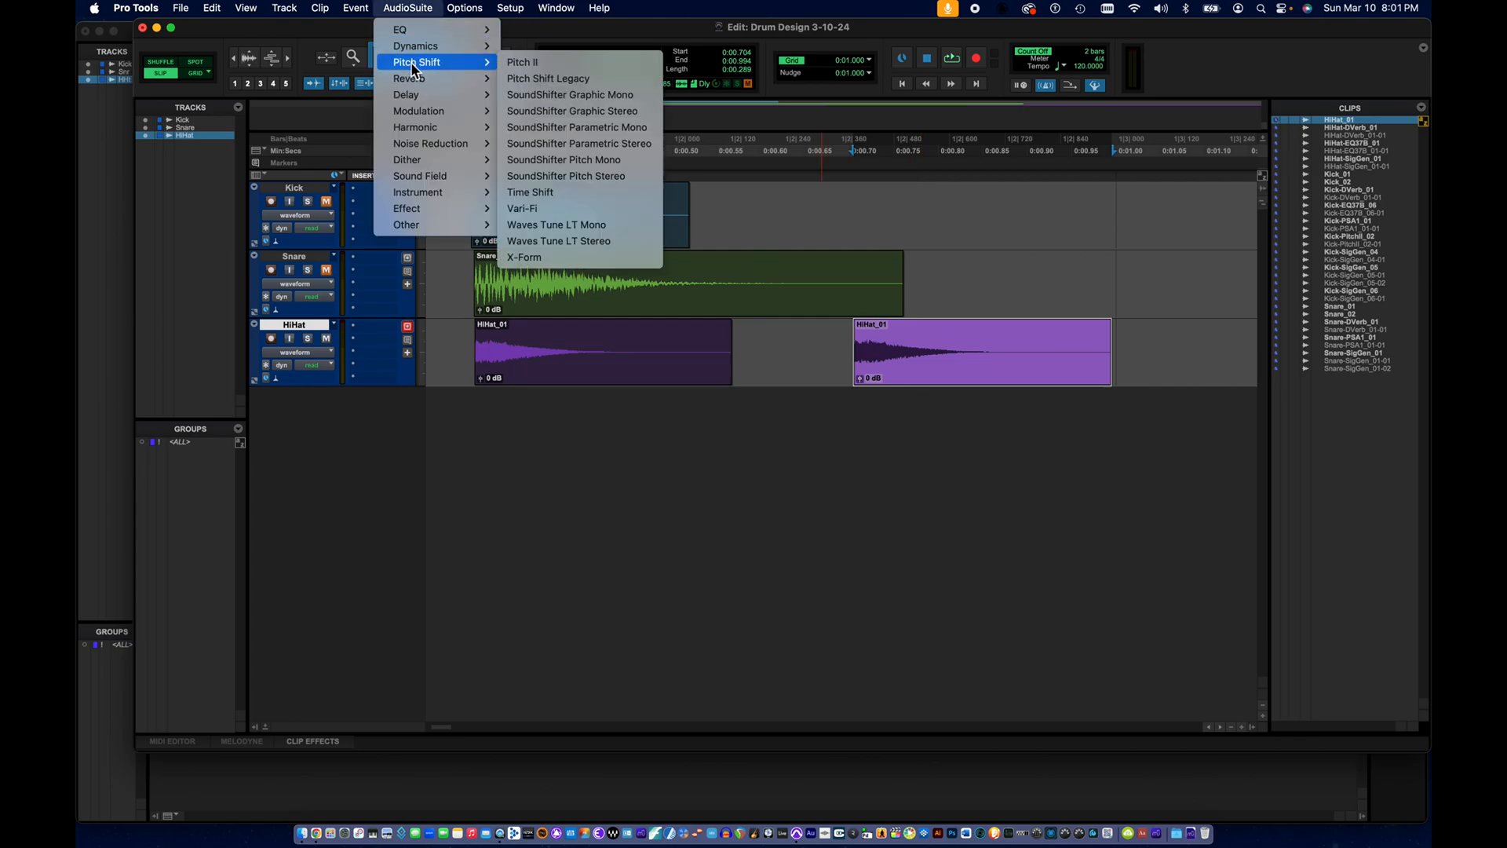
left_click(524, 62)
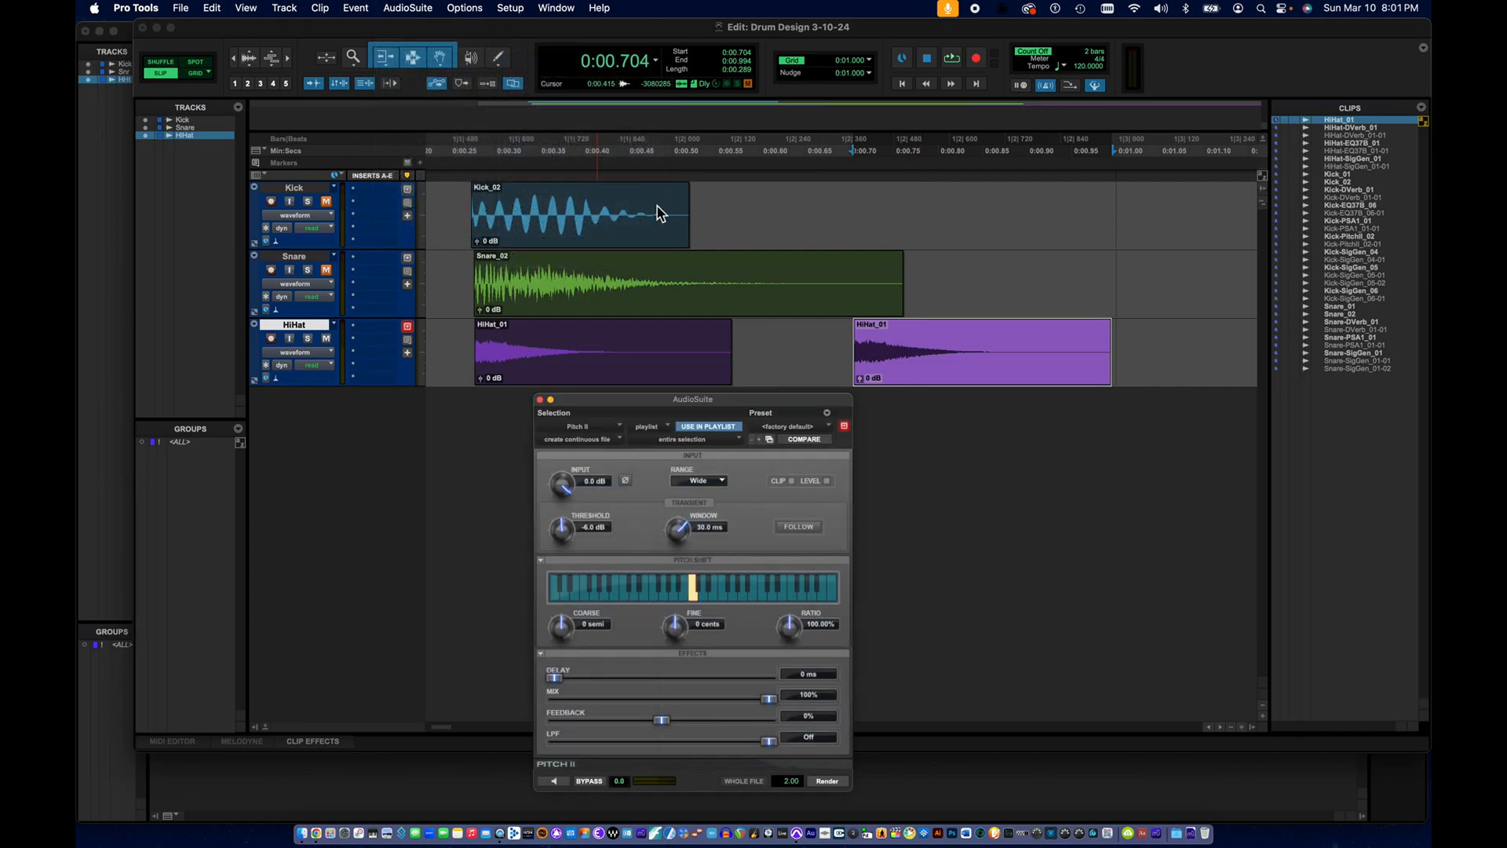
left_click(687, 602)
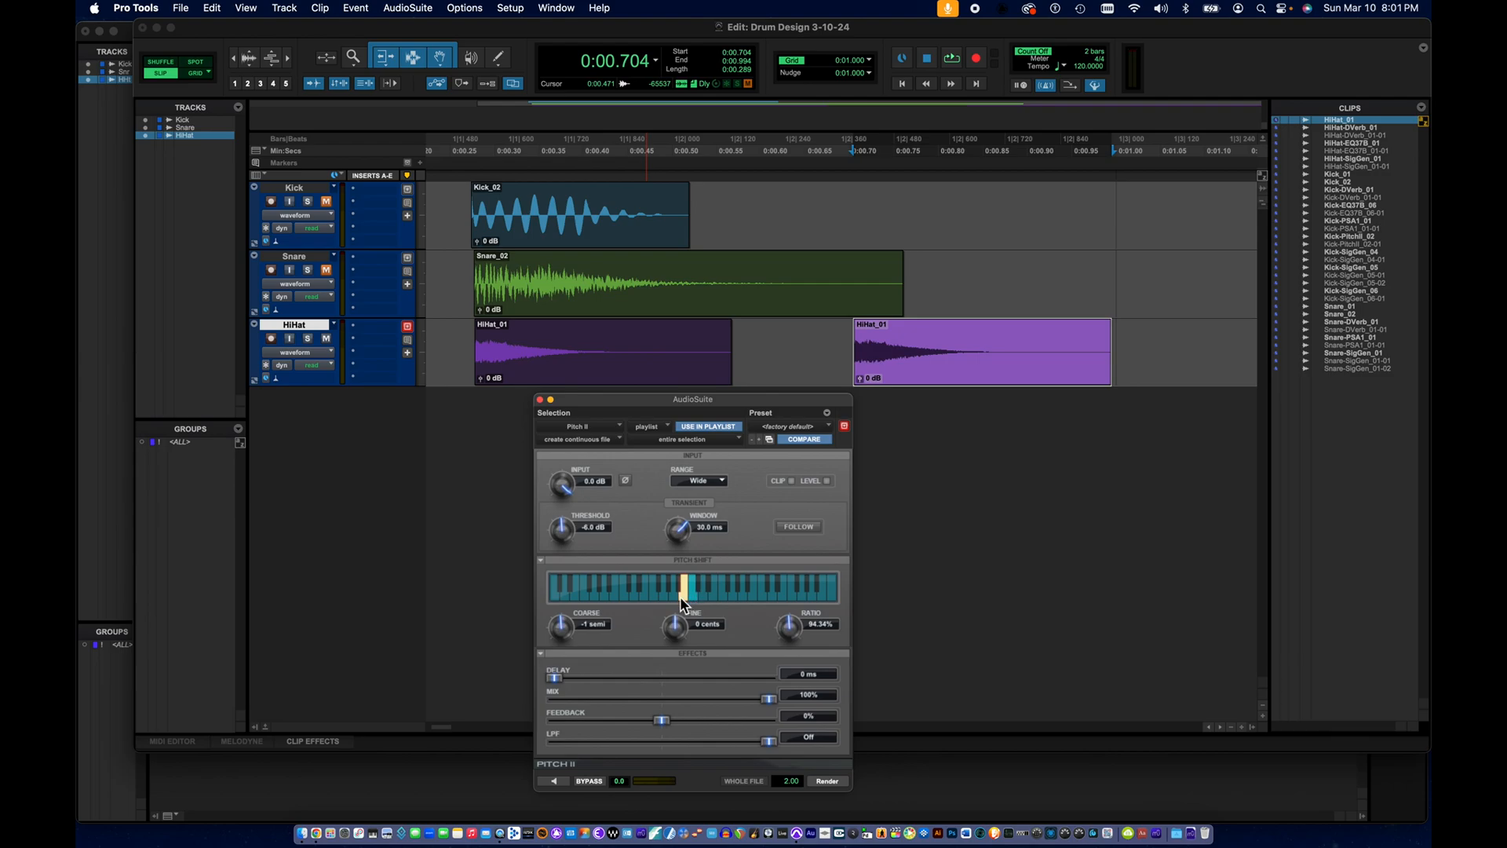
left_click(831, 783)
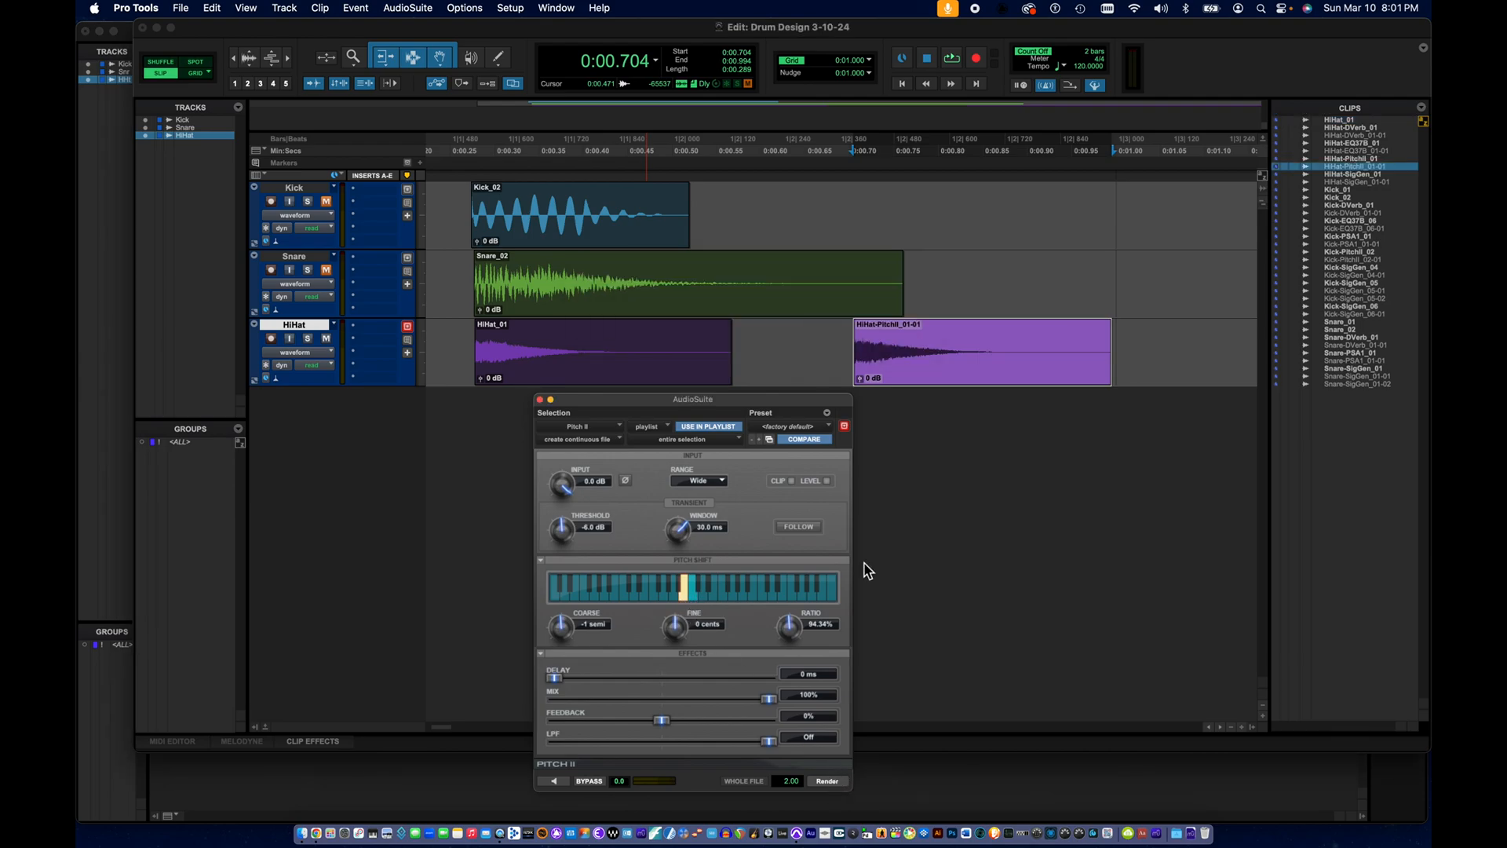
- Play the original HiHat clip and the pitch-shifted copy alternately to compare their sound
left_click(474, 345)
key("space")
key("space")
left_click(838, 346)
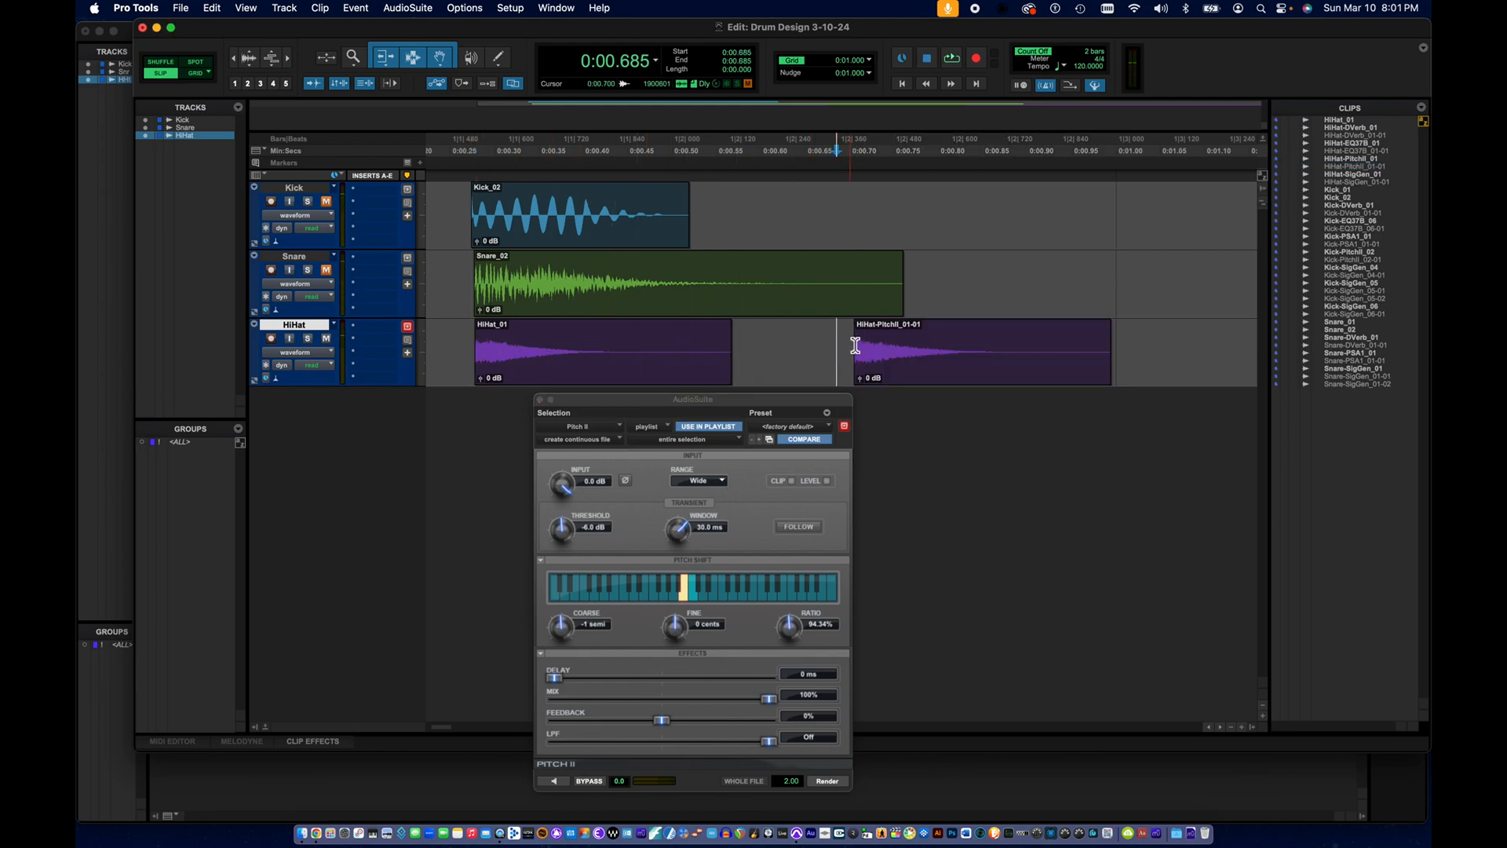
left_click(852, 346)
key("space")
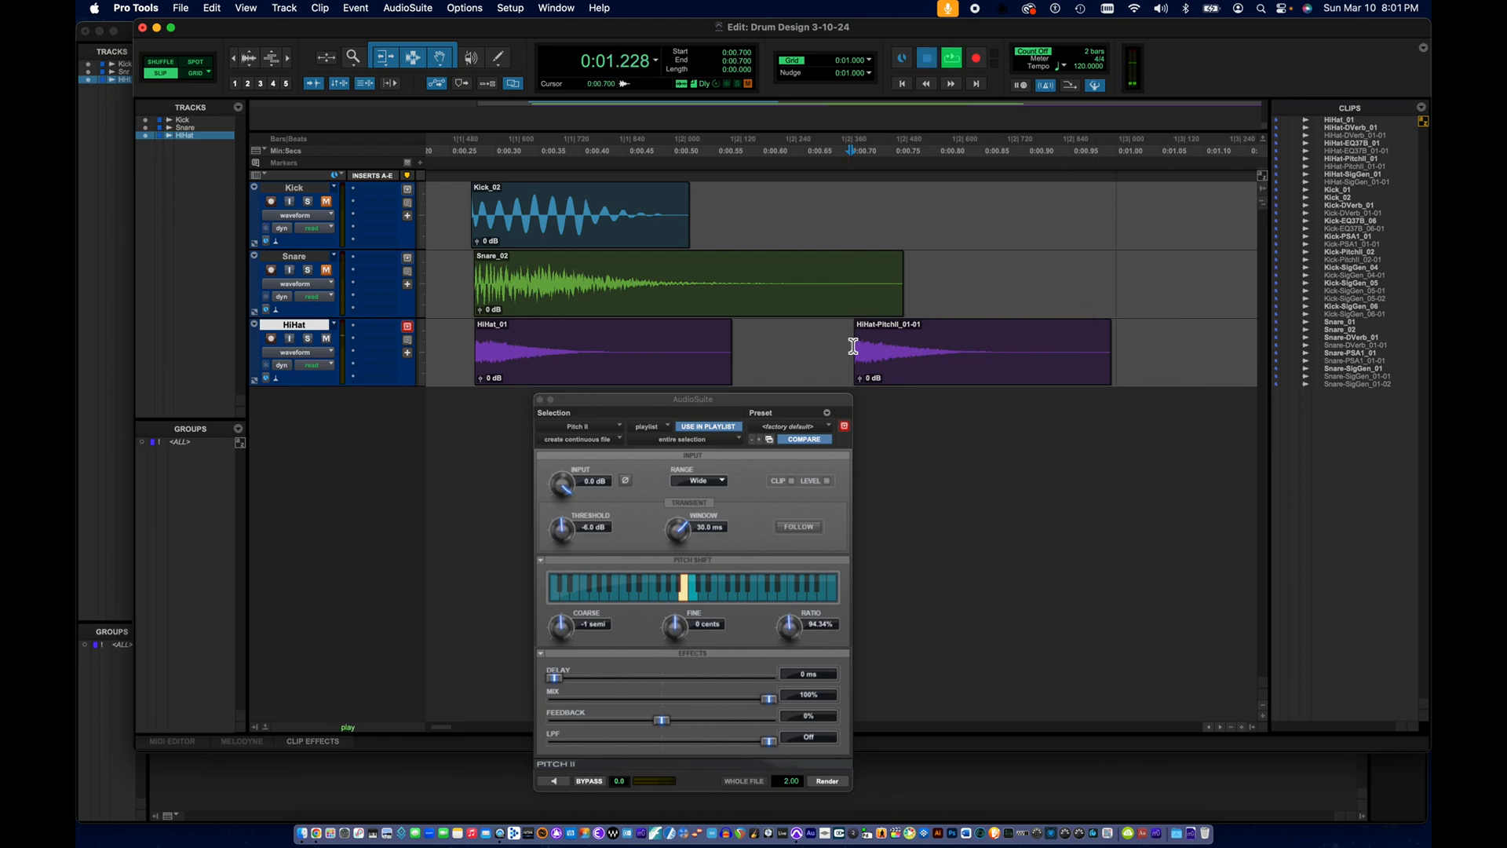
left_click(470, 346)
key("space")
key("space")
key("space")
key("space")
key("space")
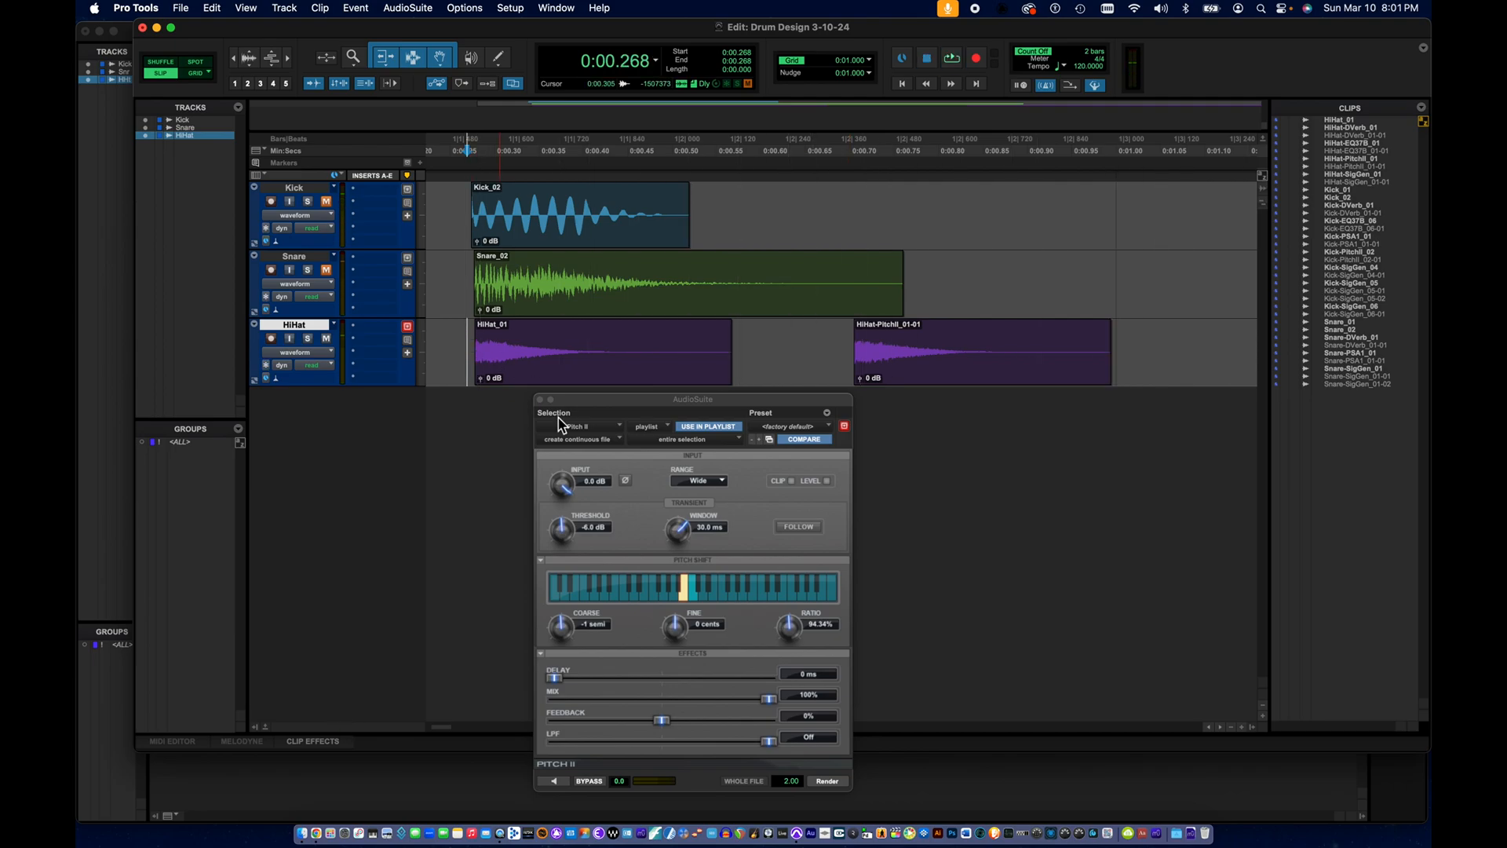
- Undo the last pitch render on the HiHat copy and render it again with Pitch II set to -3 semitones
key("super+z")
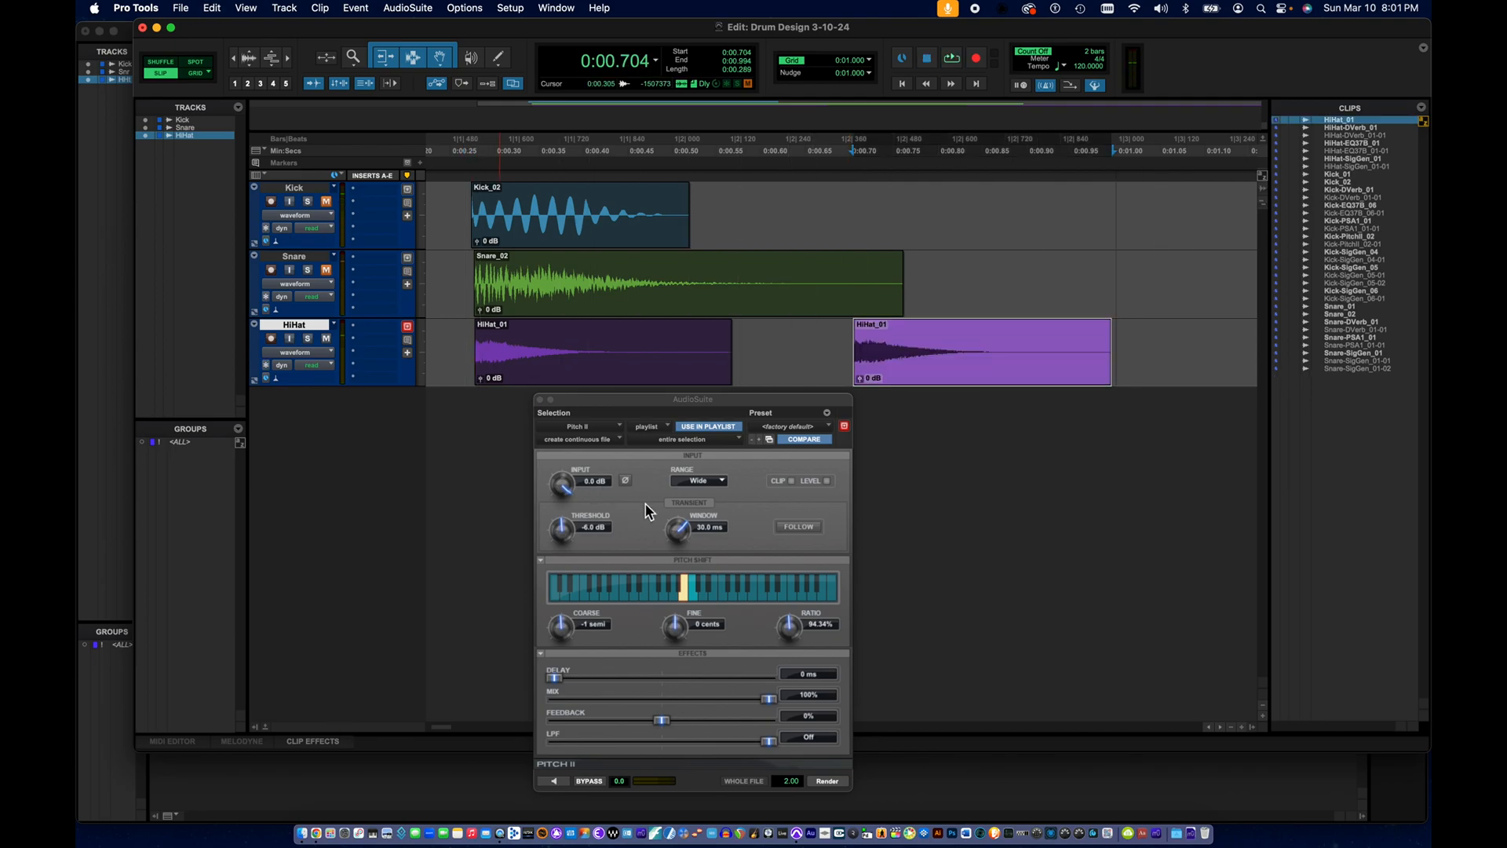
left_click(673, 595)
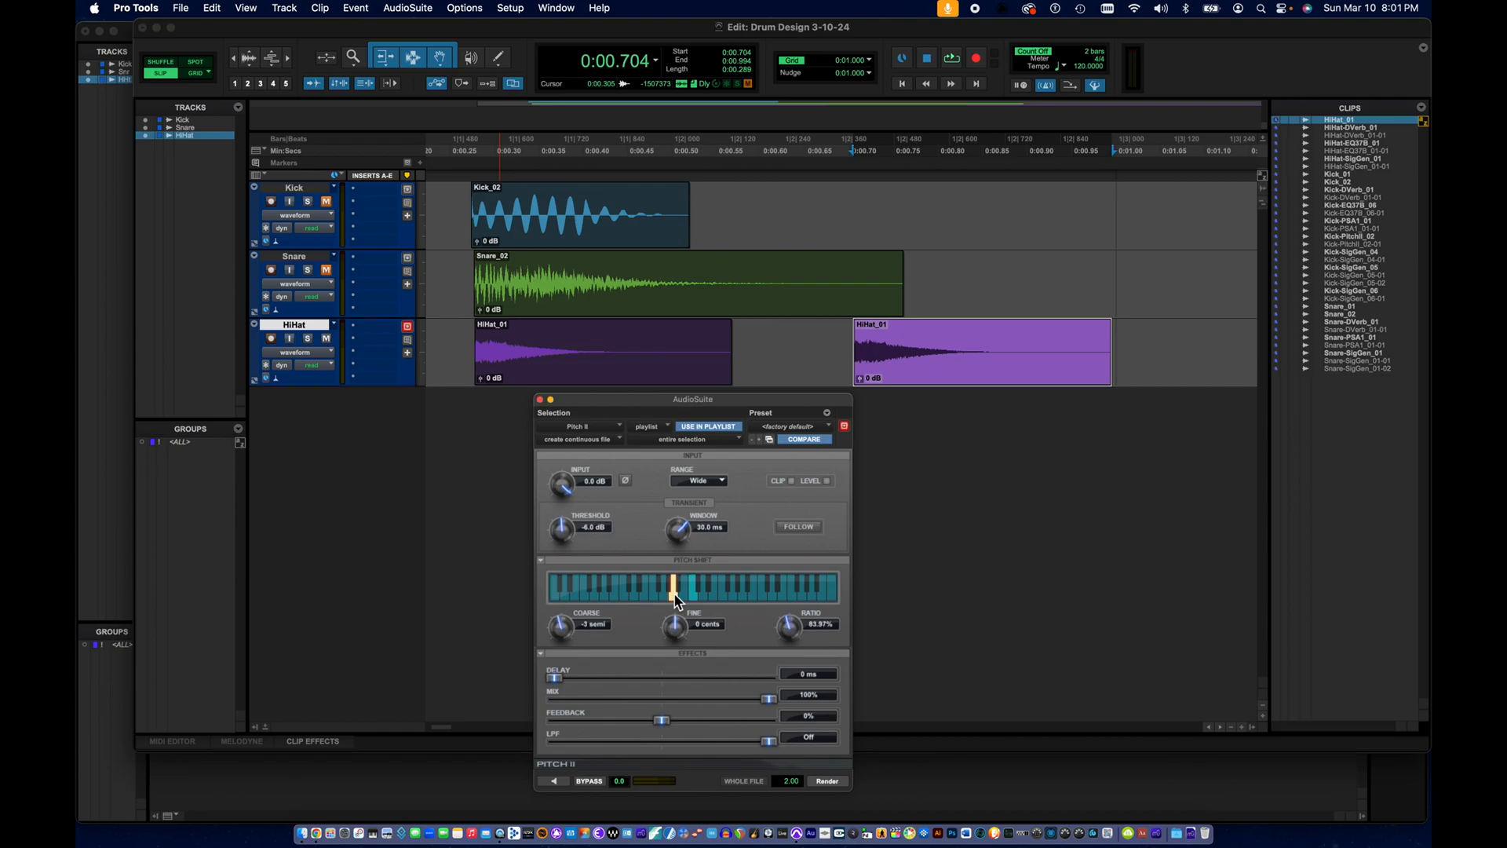
left_click(826, 782)
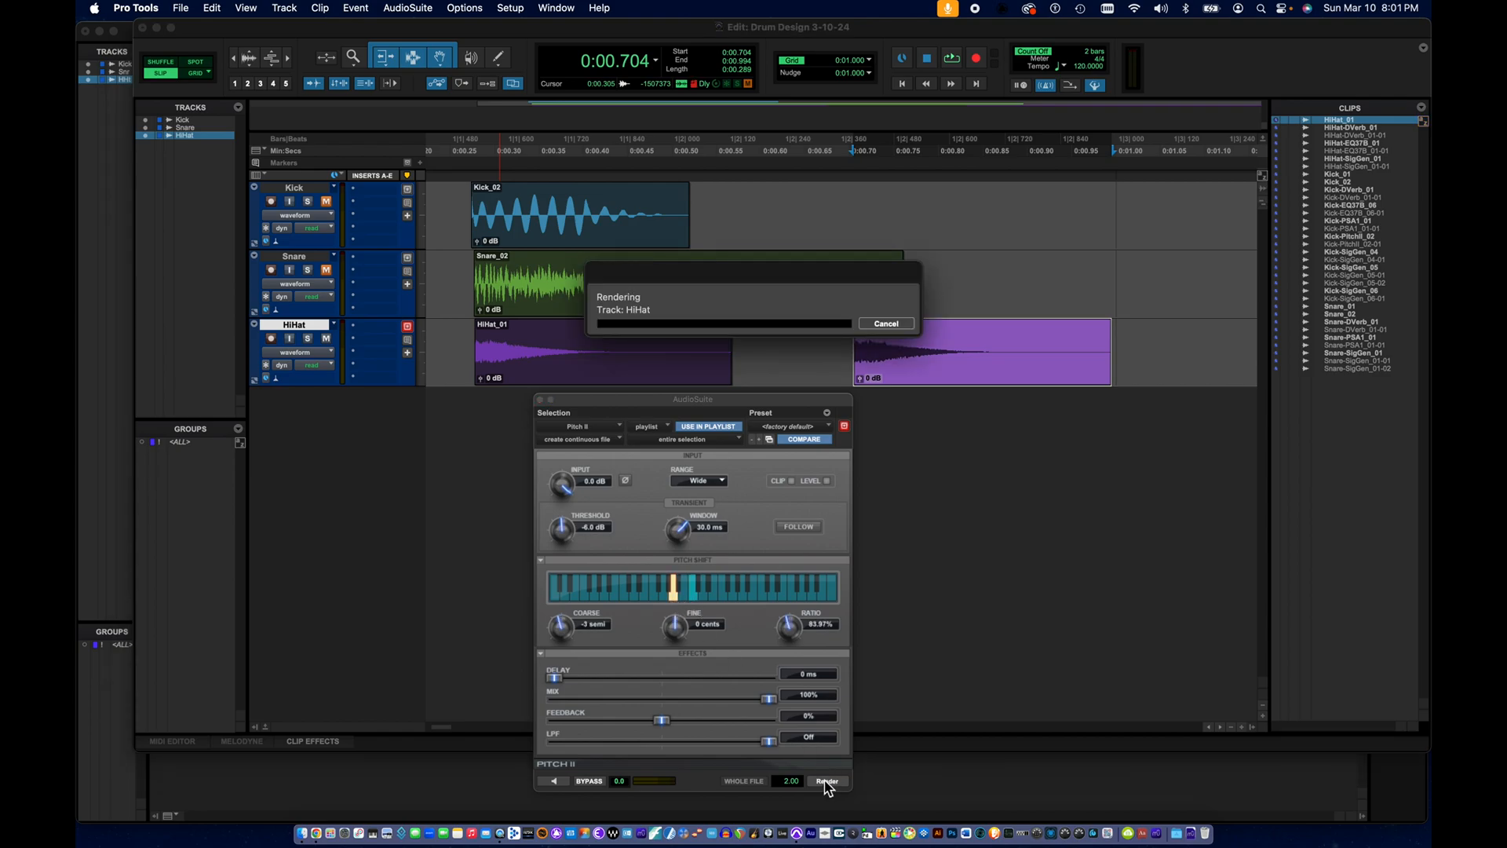
- Play the pitch-shifted HiHat copy and the original HiHat clip to compare their sound
left_click(840, 355)
key("space")
key("space")
left_click(472, 343)
key("space")
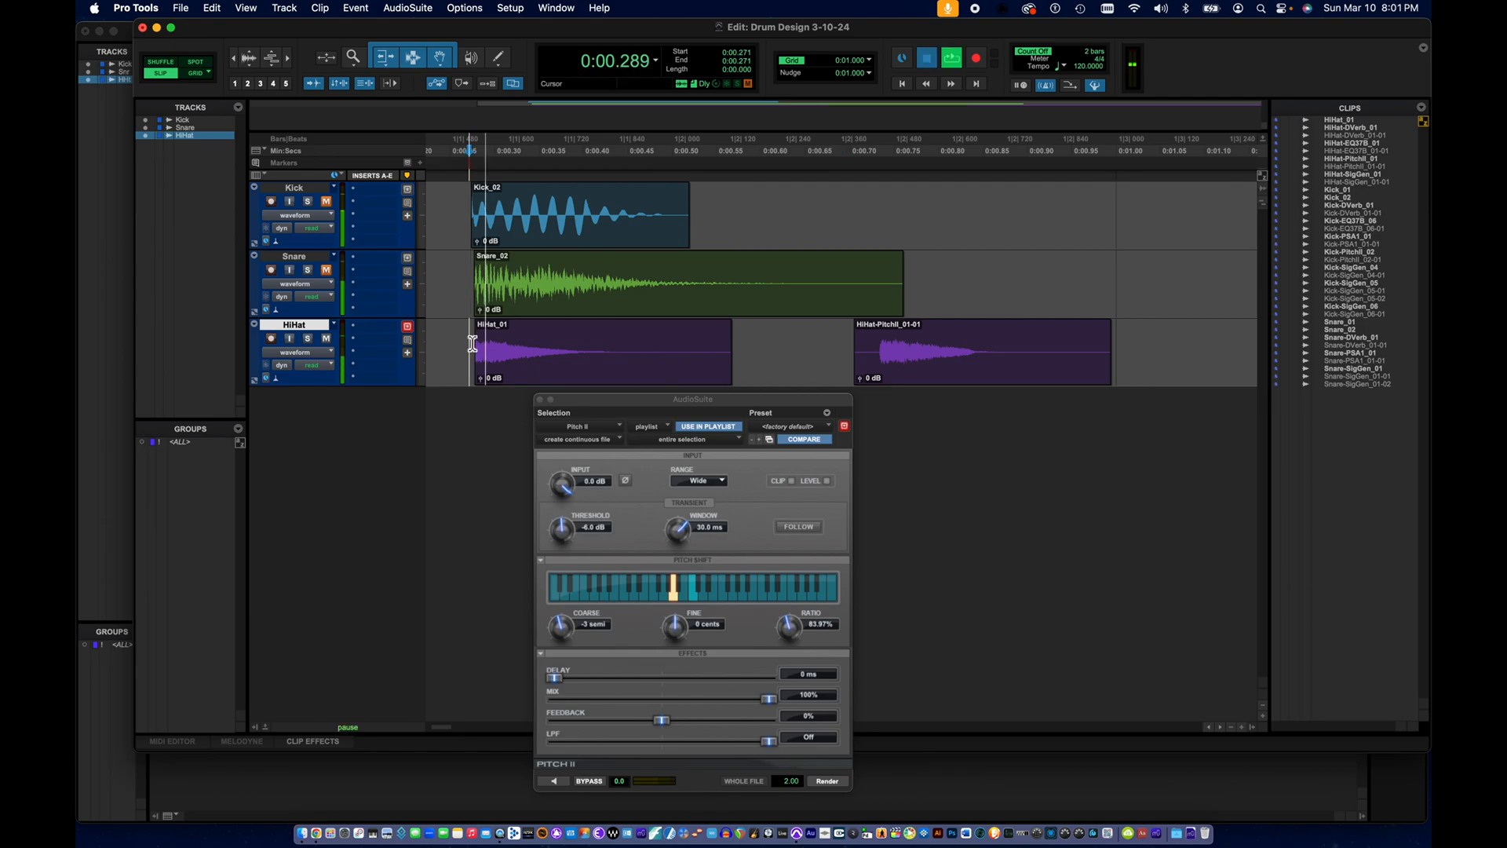
key("space")
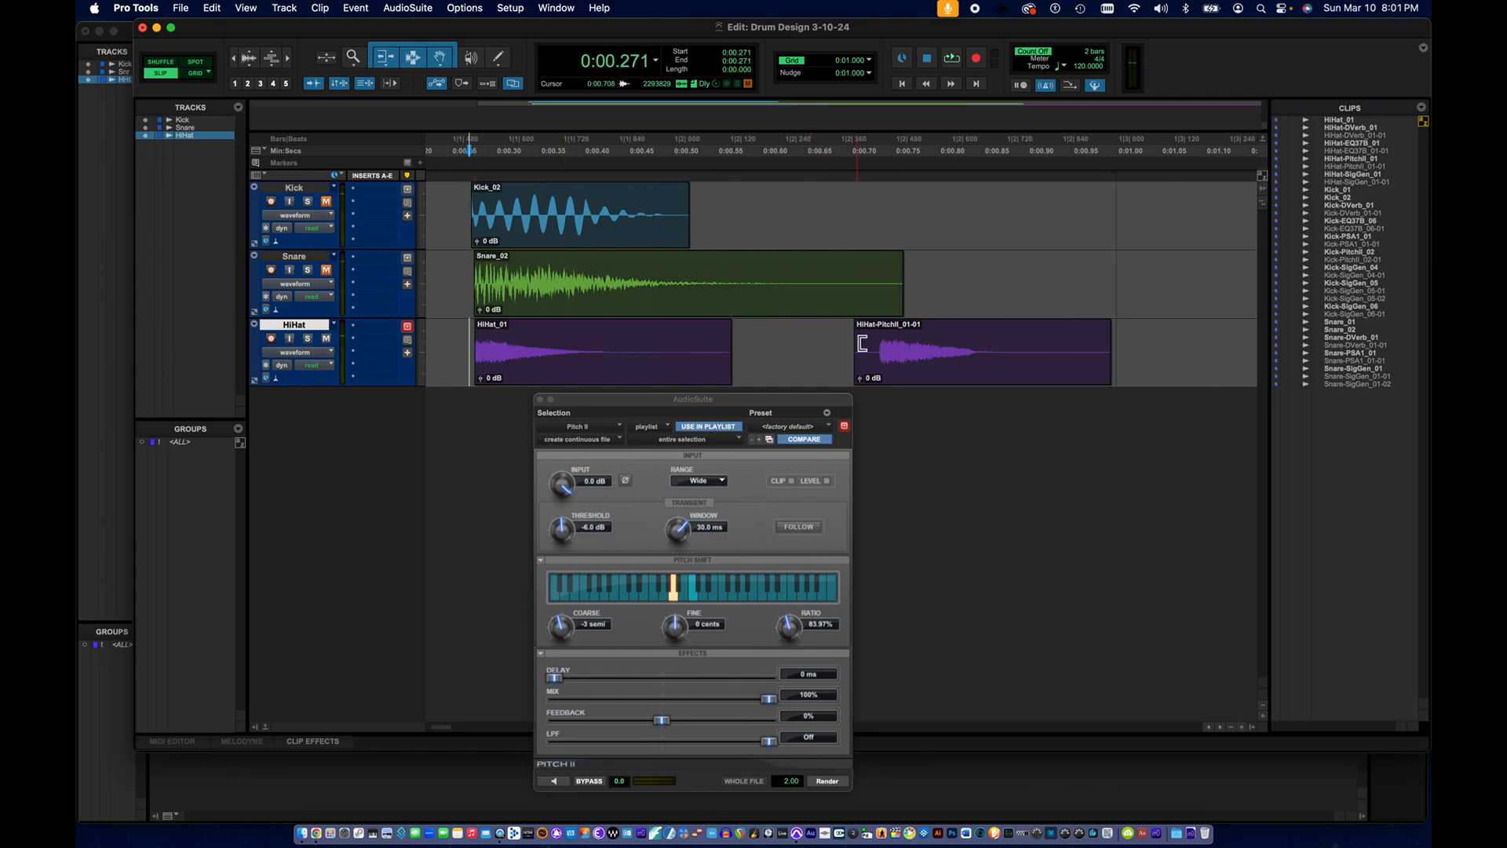
- Trim the silence off the start of the pitch-shifted HiHat clip so it begins at 0:00.733
scroll(884, 359, "right", 5)
right_click(673, 339)
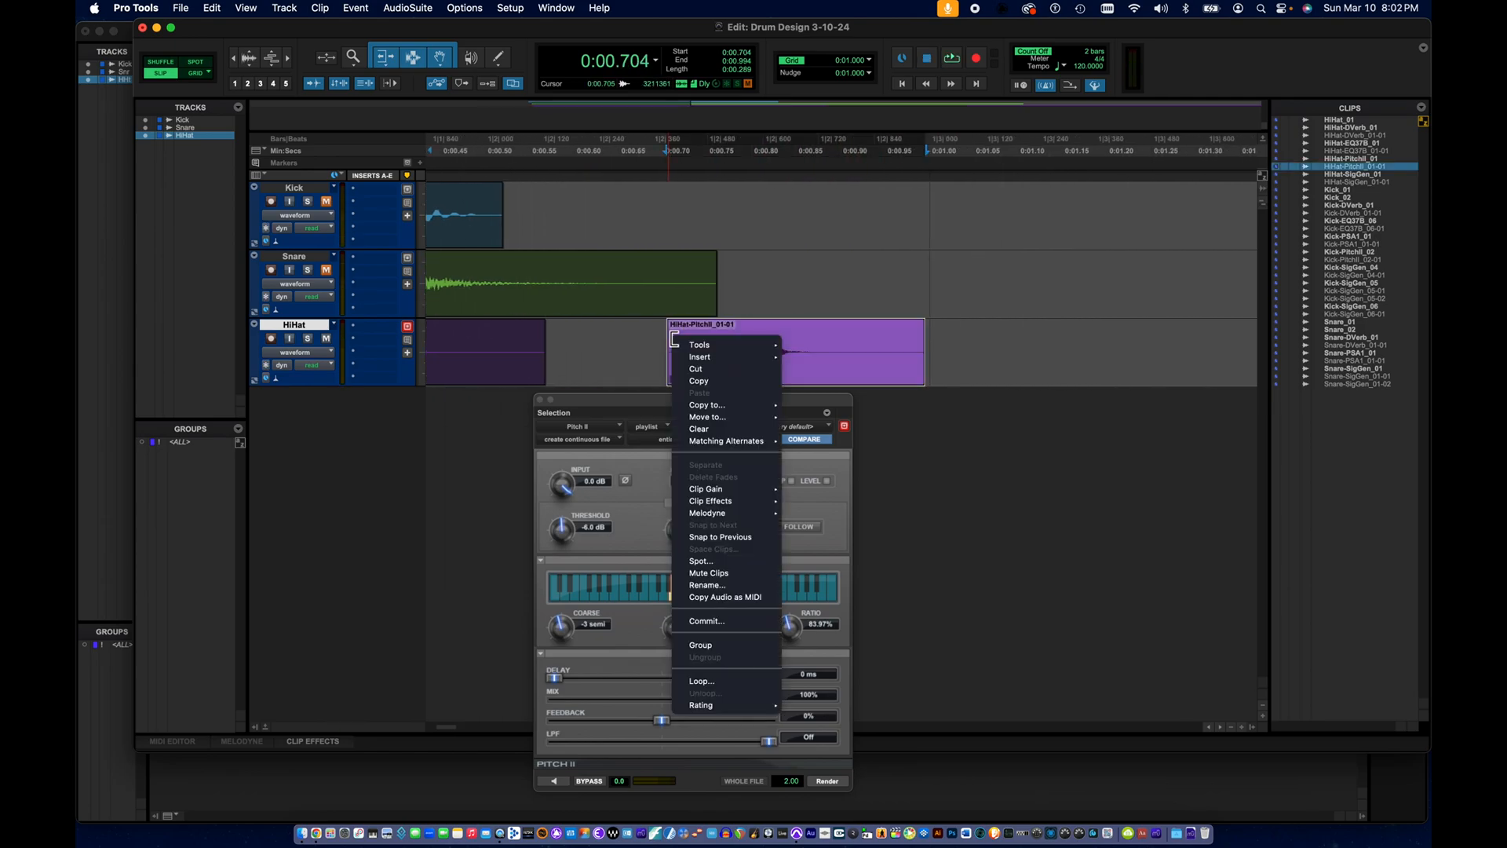
key("Escape")
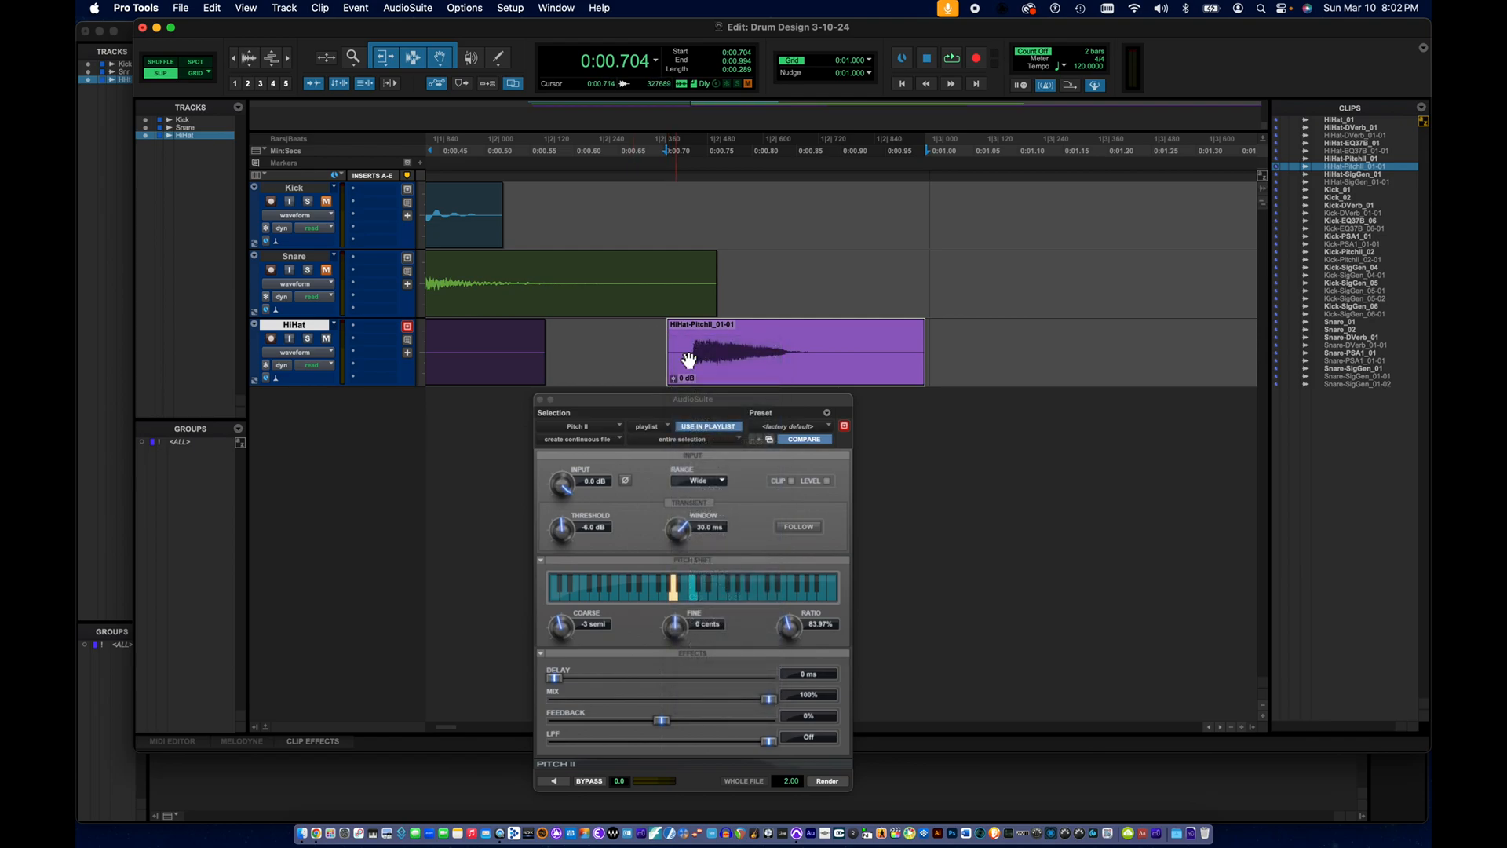
scroll(690, 361, "up", 5)
scroll(689, 361, "right", 3)
scroll(689, 361, "right", 2)
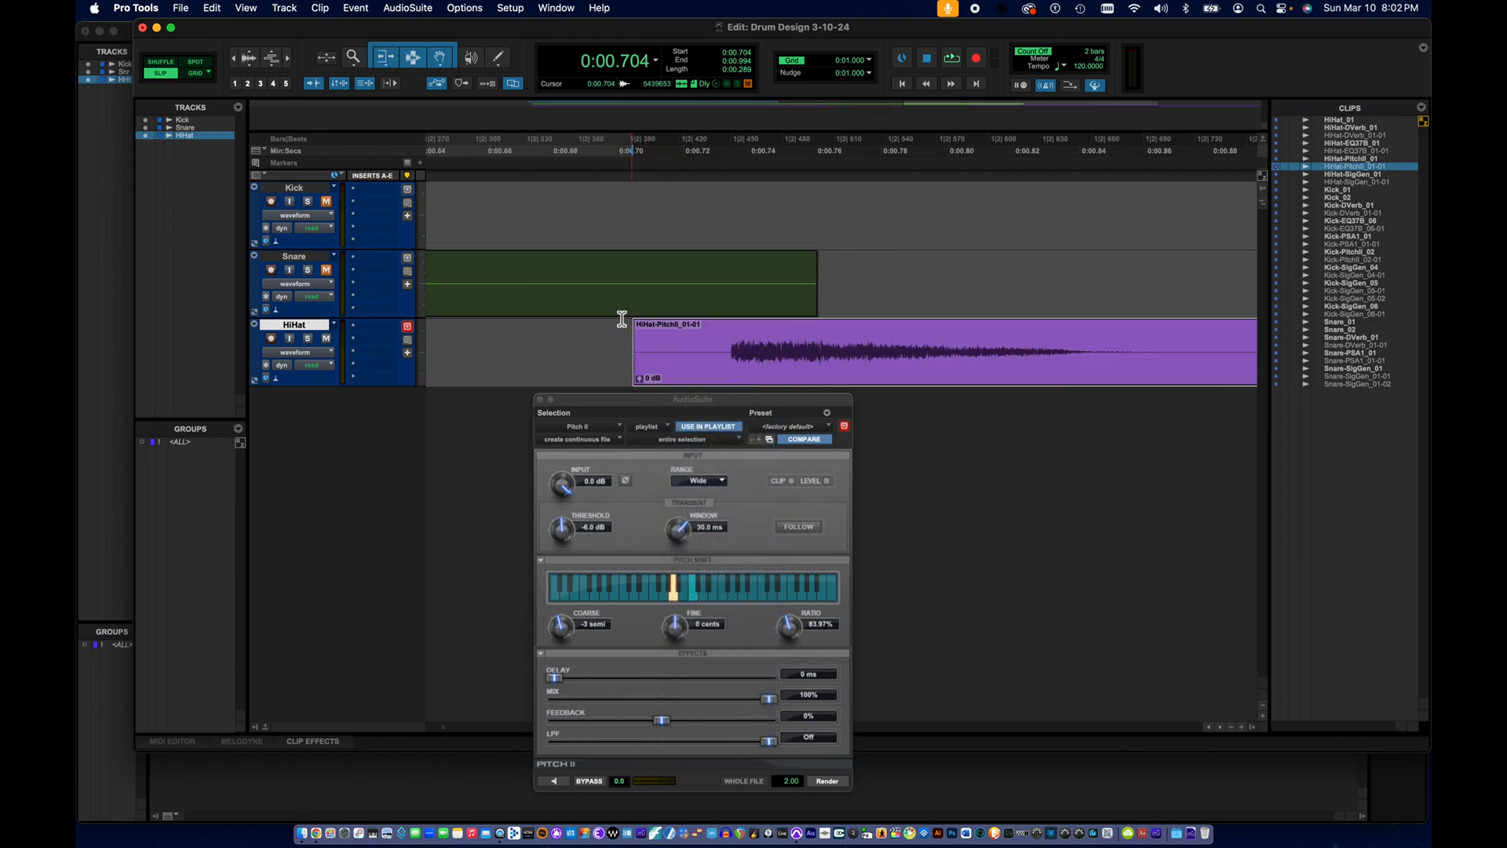
left_click_drag(640, 345, 734, 357)
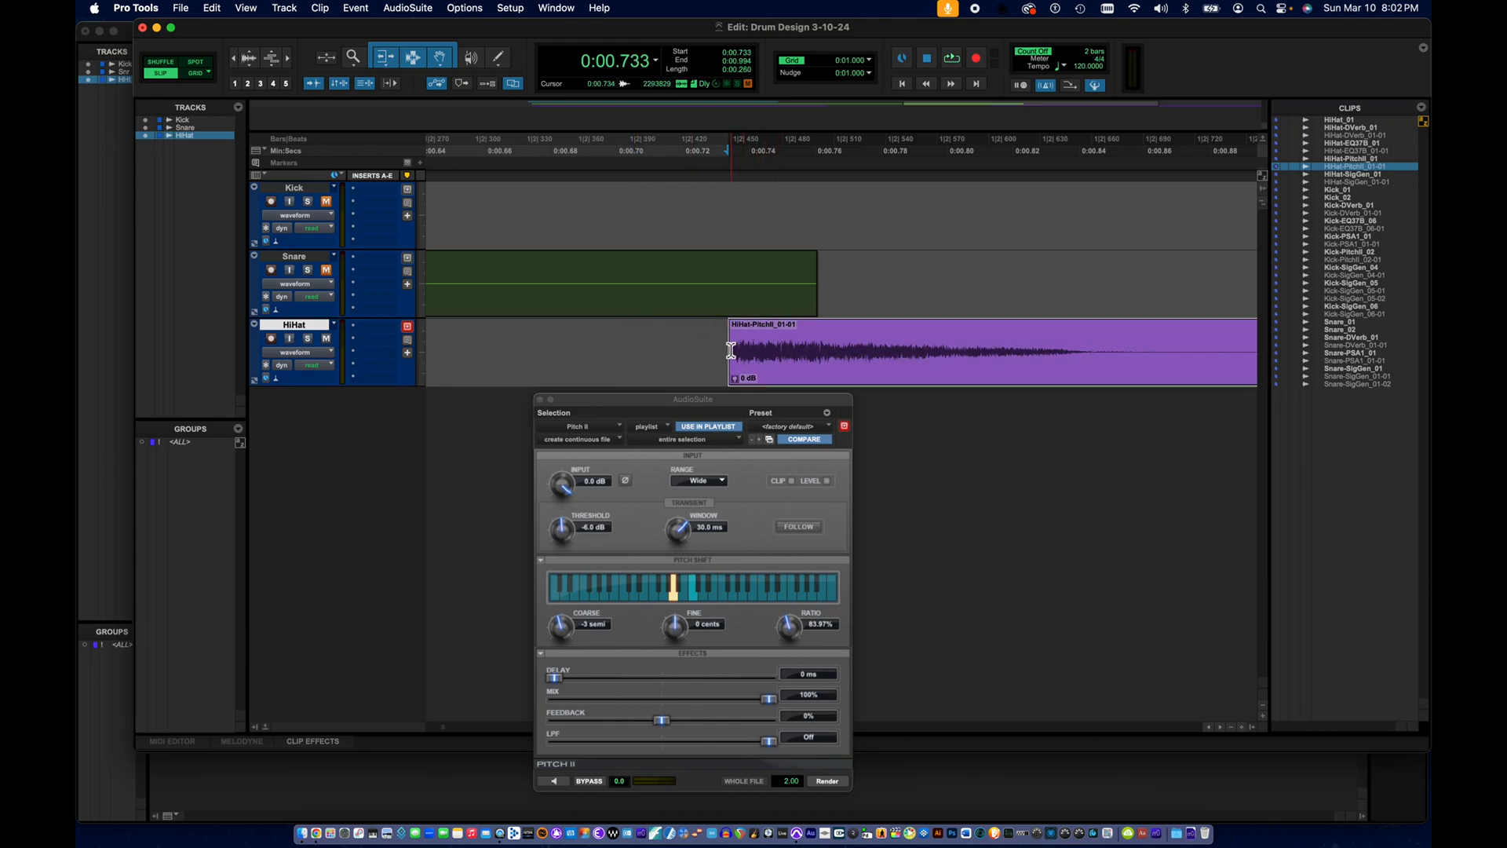
- Refine the start trim of the pitch-shifted HiHat clip at close zoom so it begins at 0:00.734
left_click(730, 351)
key("super+]")
key("super+]")
key("super+]")
key("super+]")
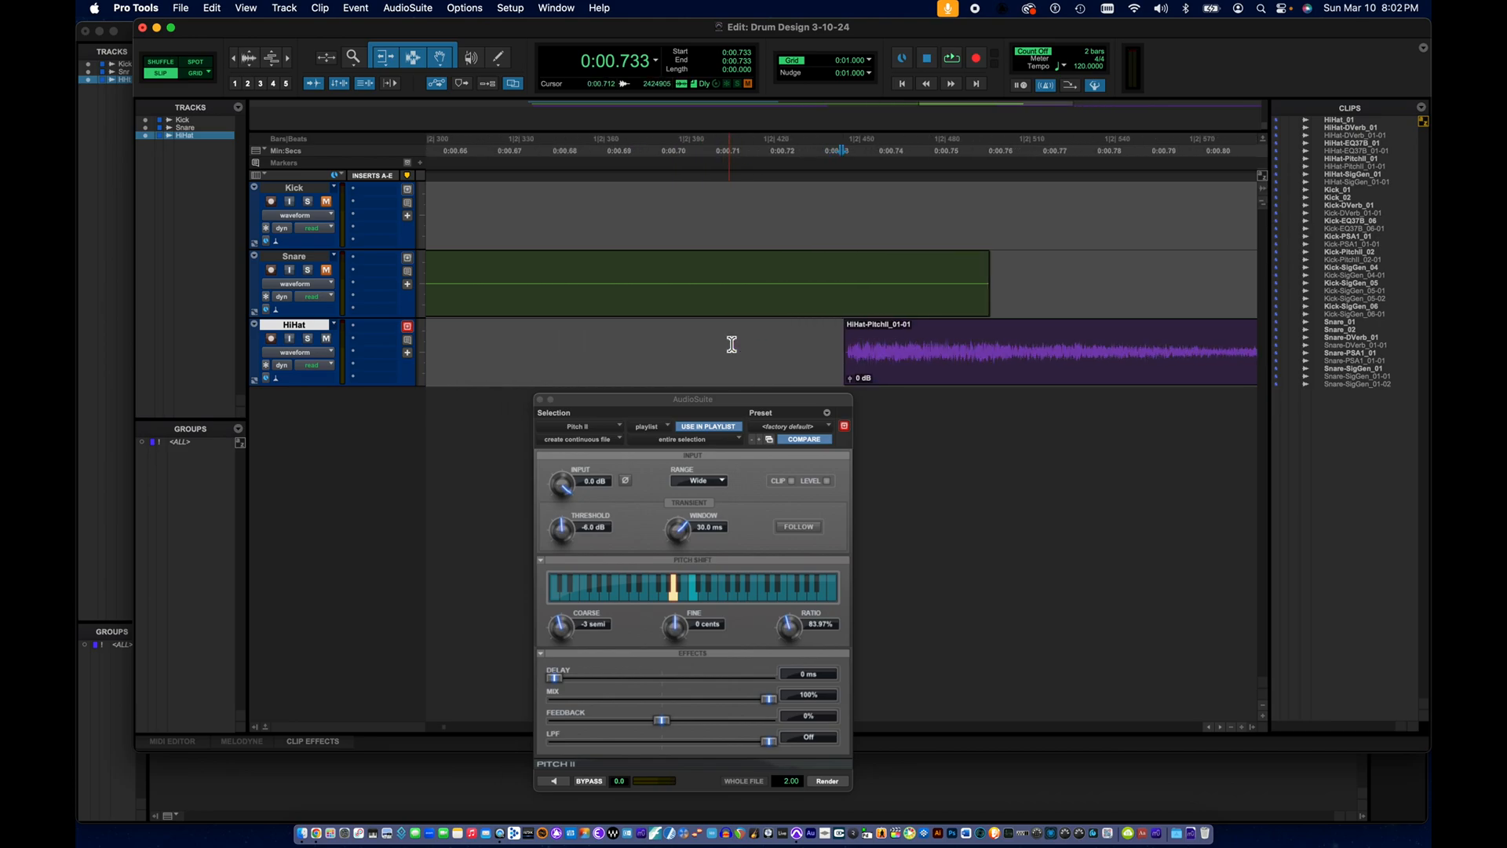
key("super+]")
scroll(732, 344, "right", 4)
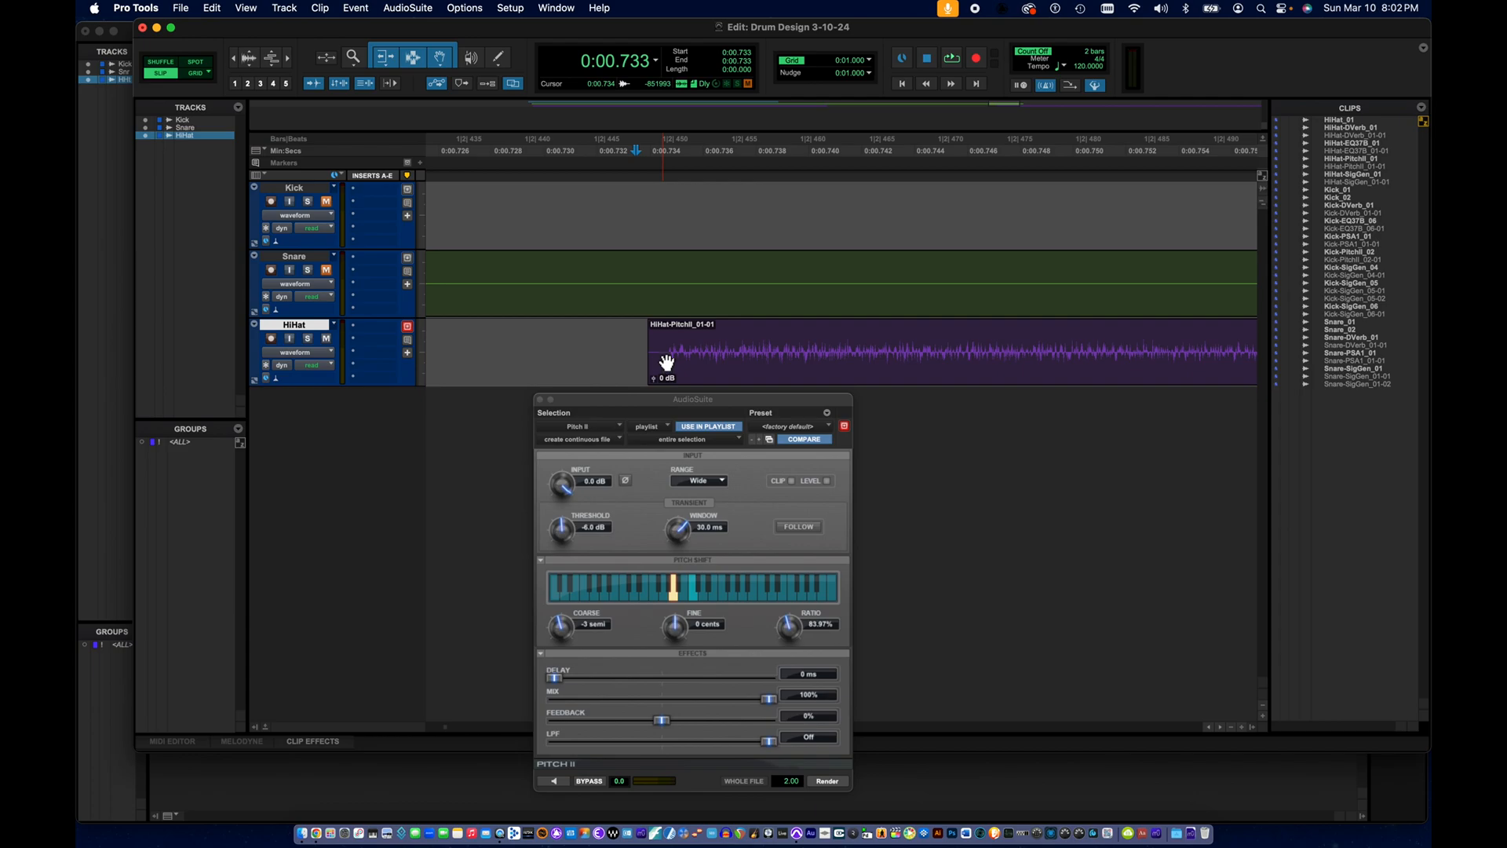
left_click_drag(647, 365, 667, 358)
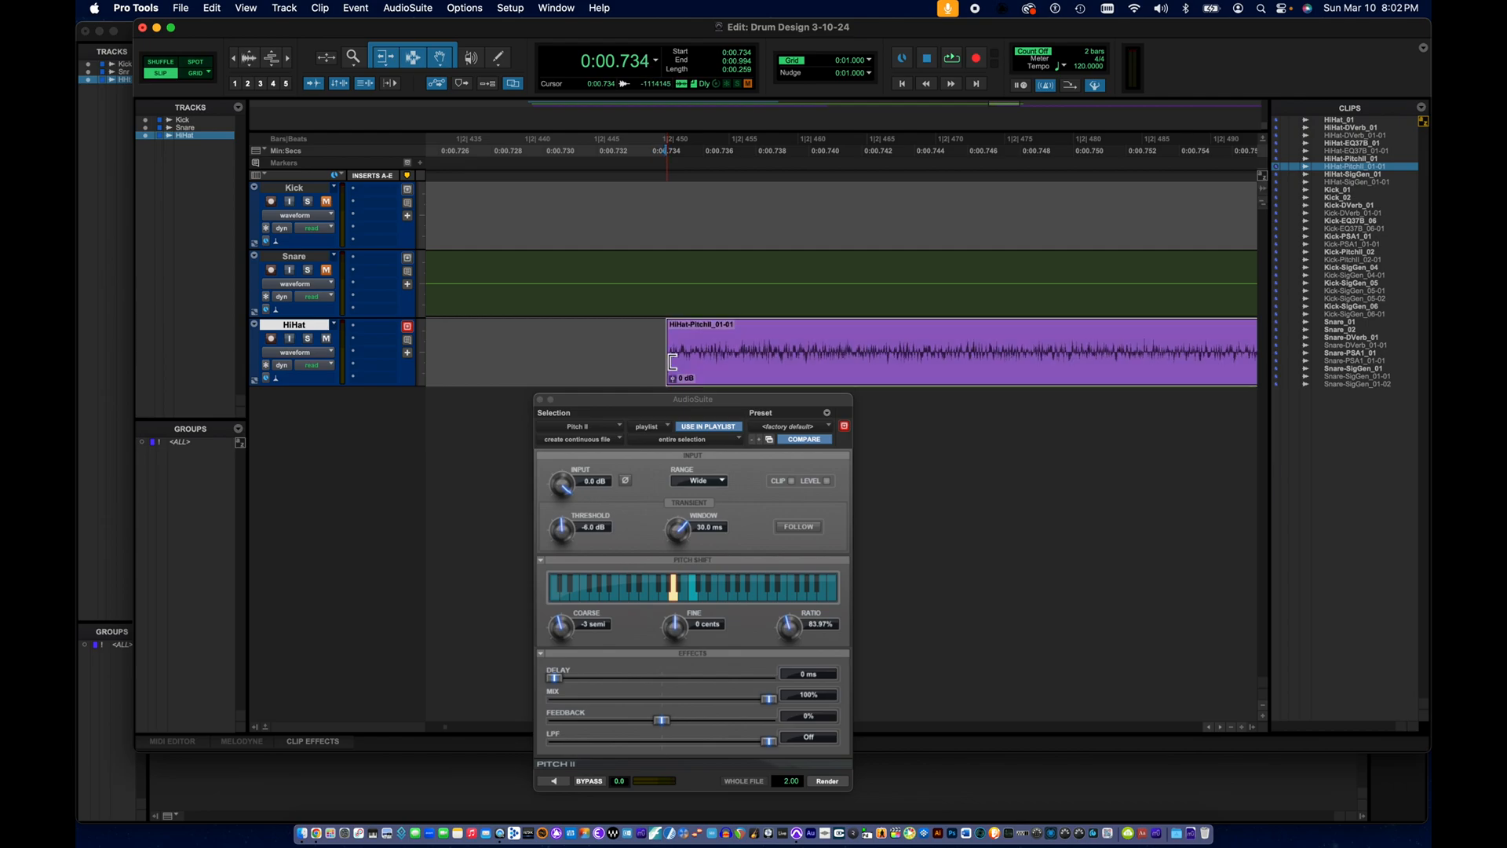
- Add a very short fade-in at the start of the trimmed, pitch-shifted HiHat clip
left_click(667, 347)
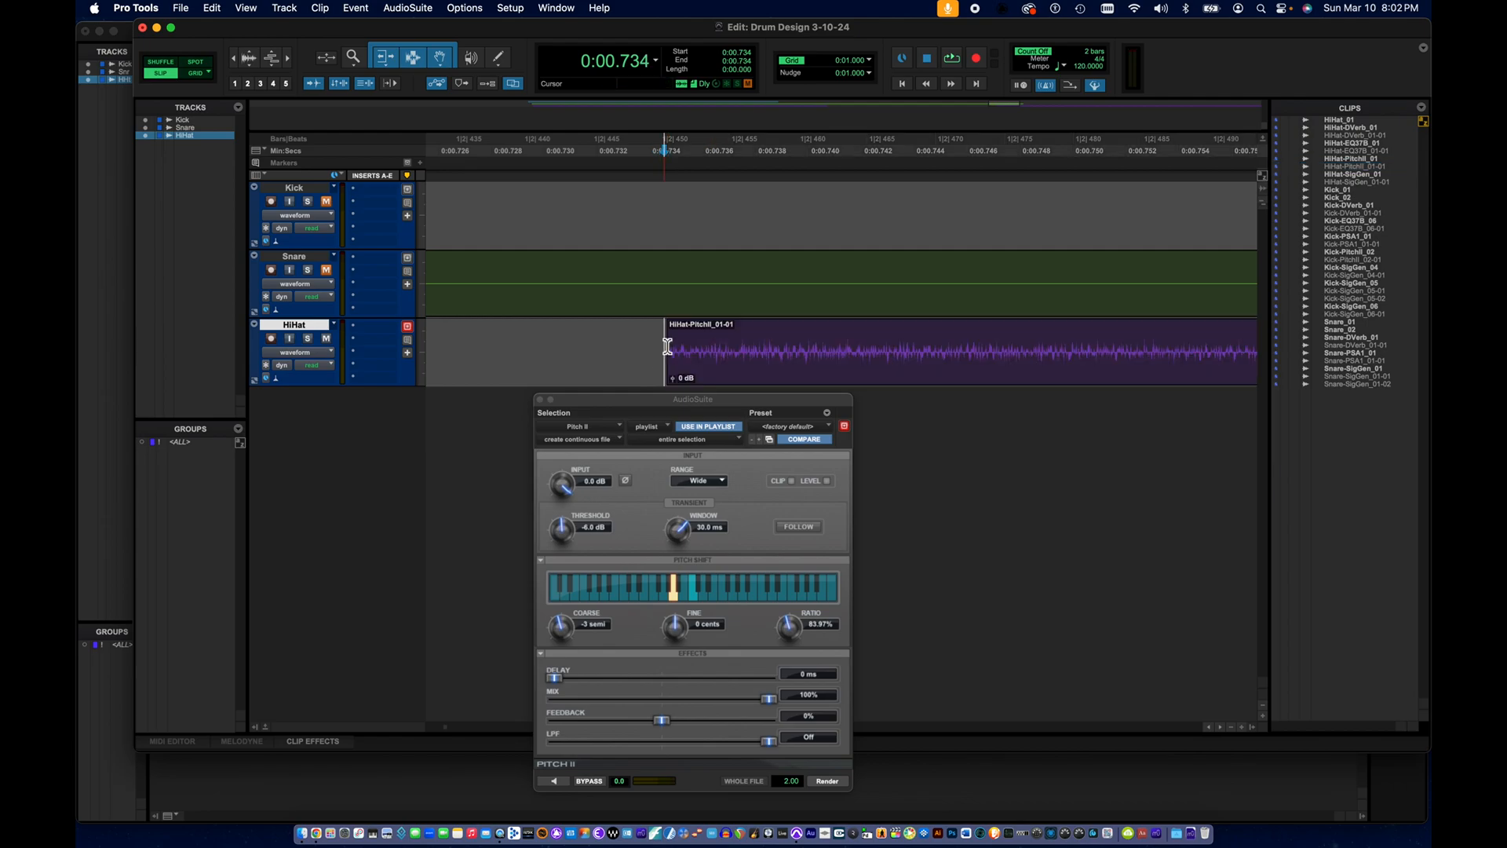
key("super+]")
key("super+]")
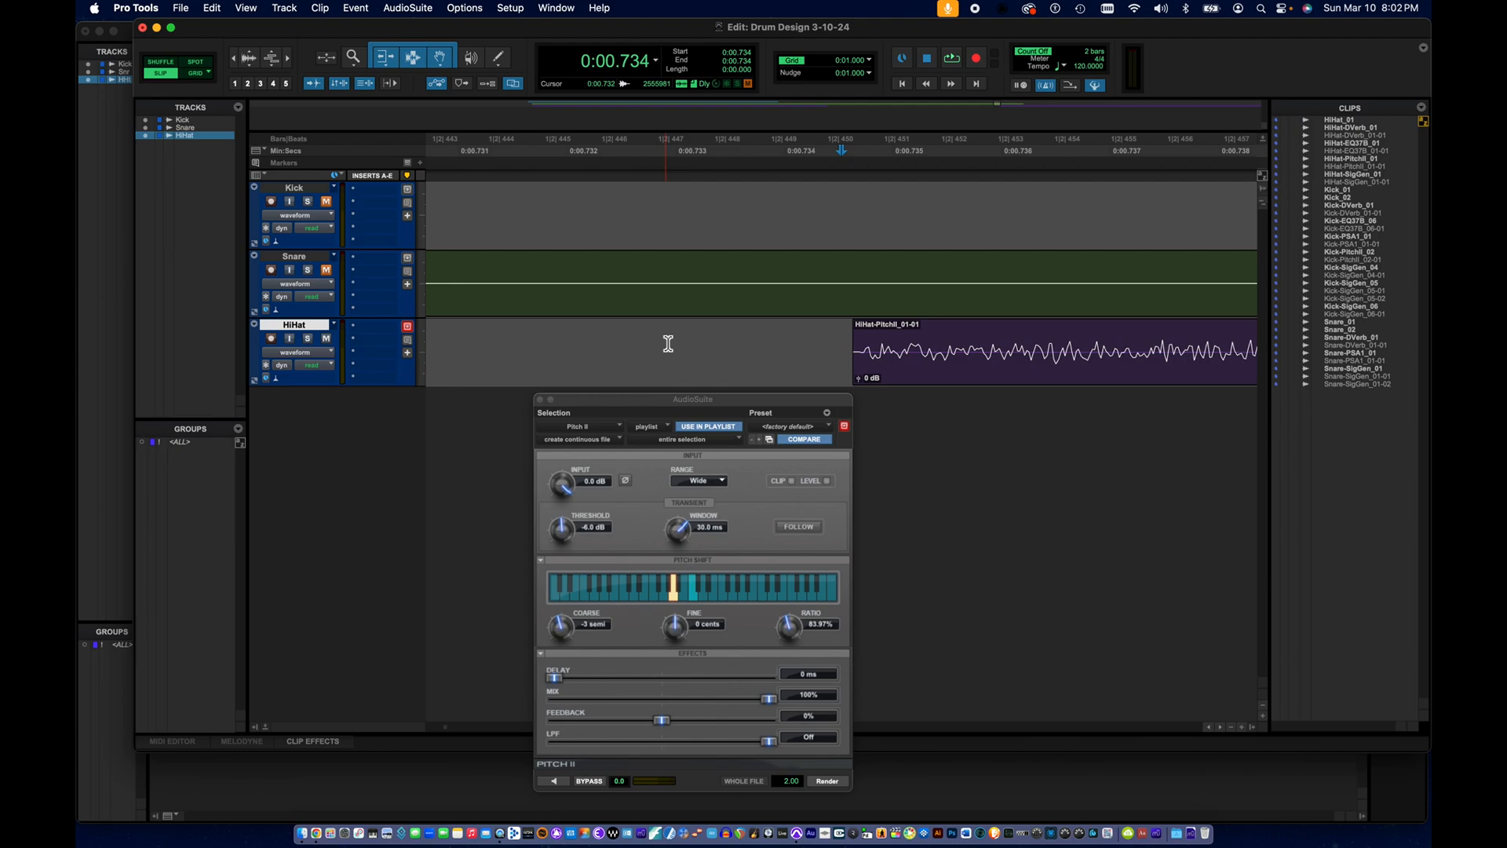
key("super+]")
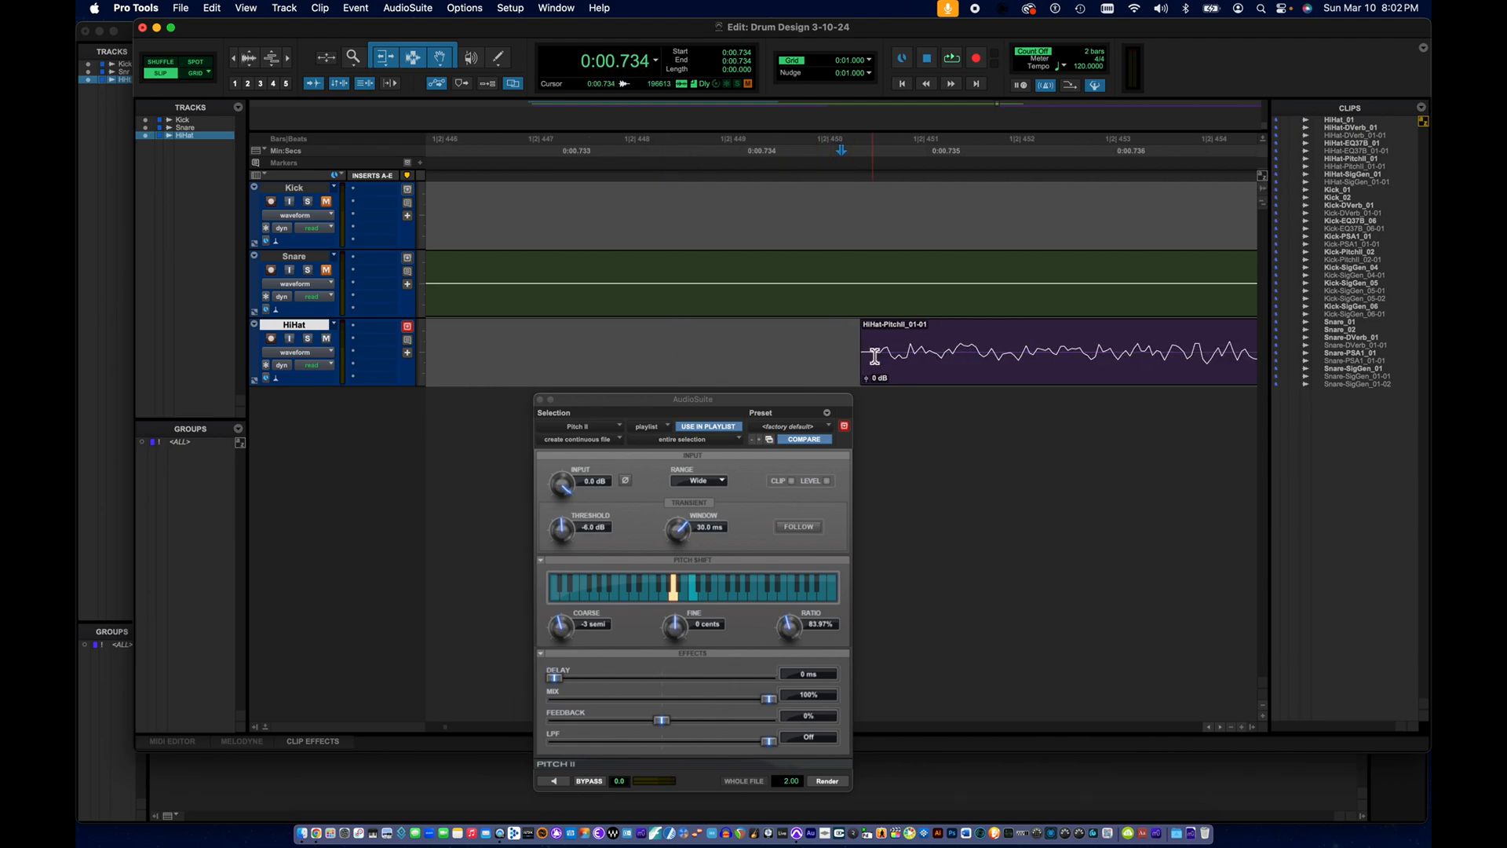
left_click_drag(865, 330, 883, 328)
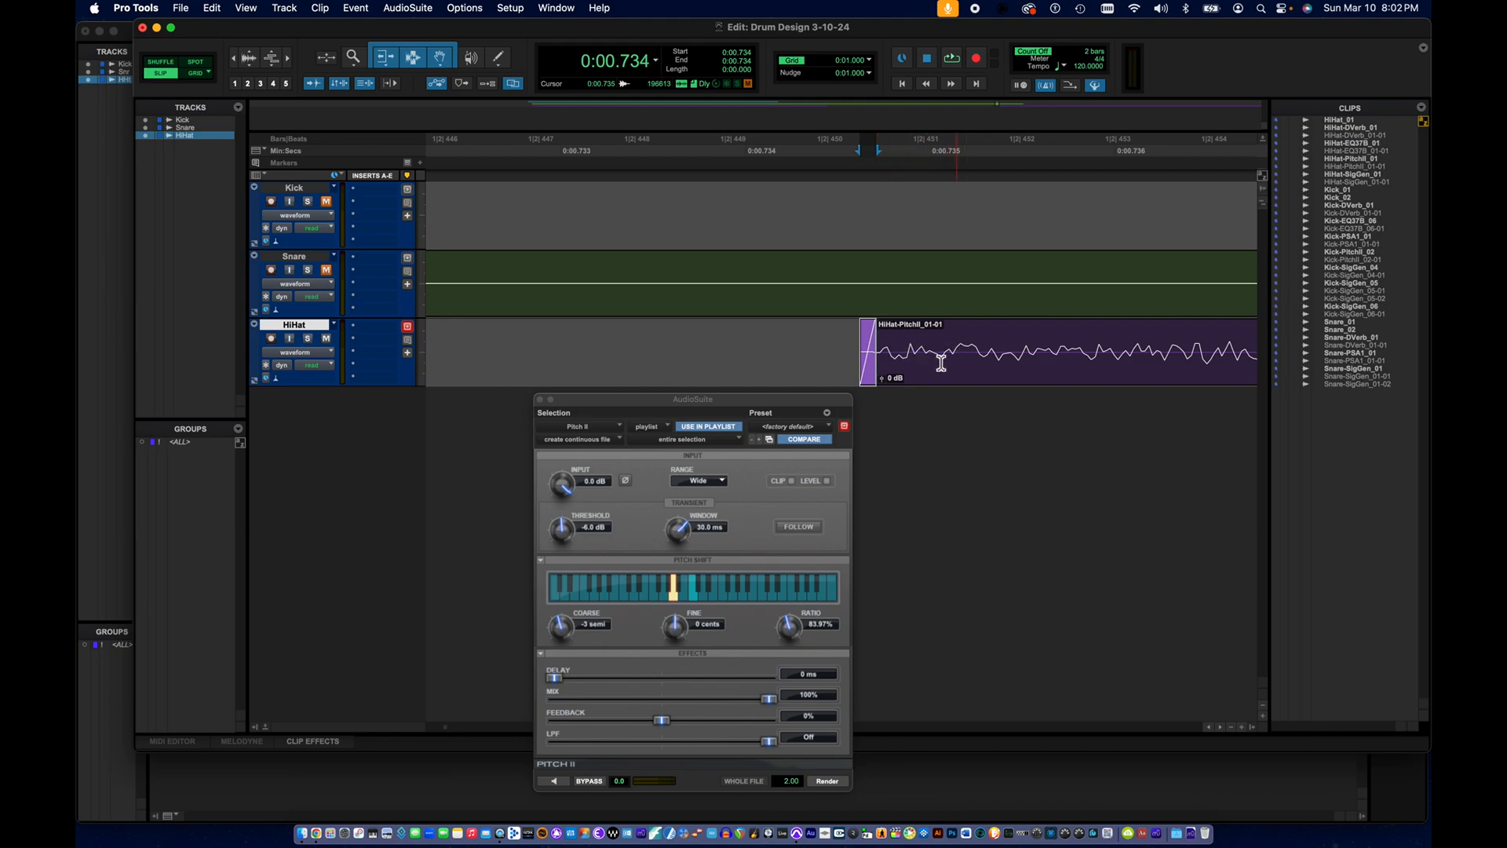
scroll(872, 358, "down", 2)
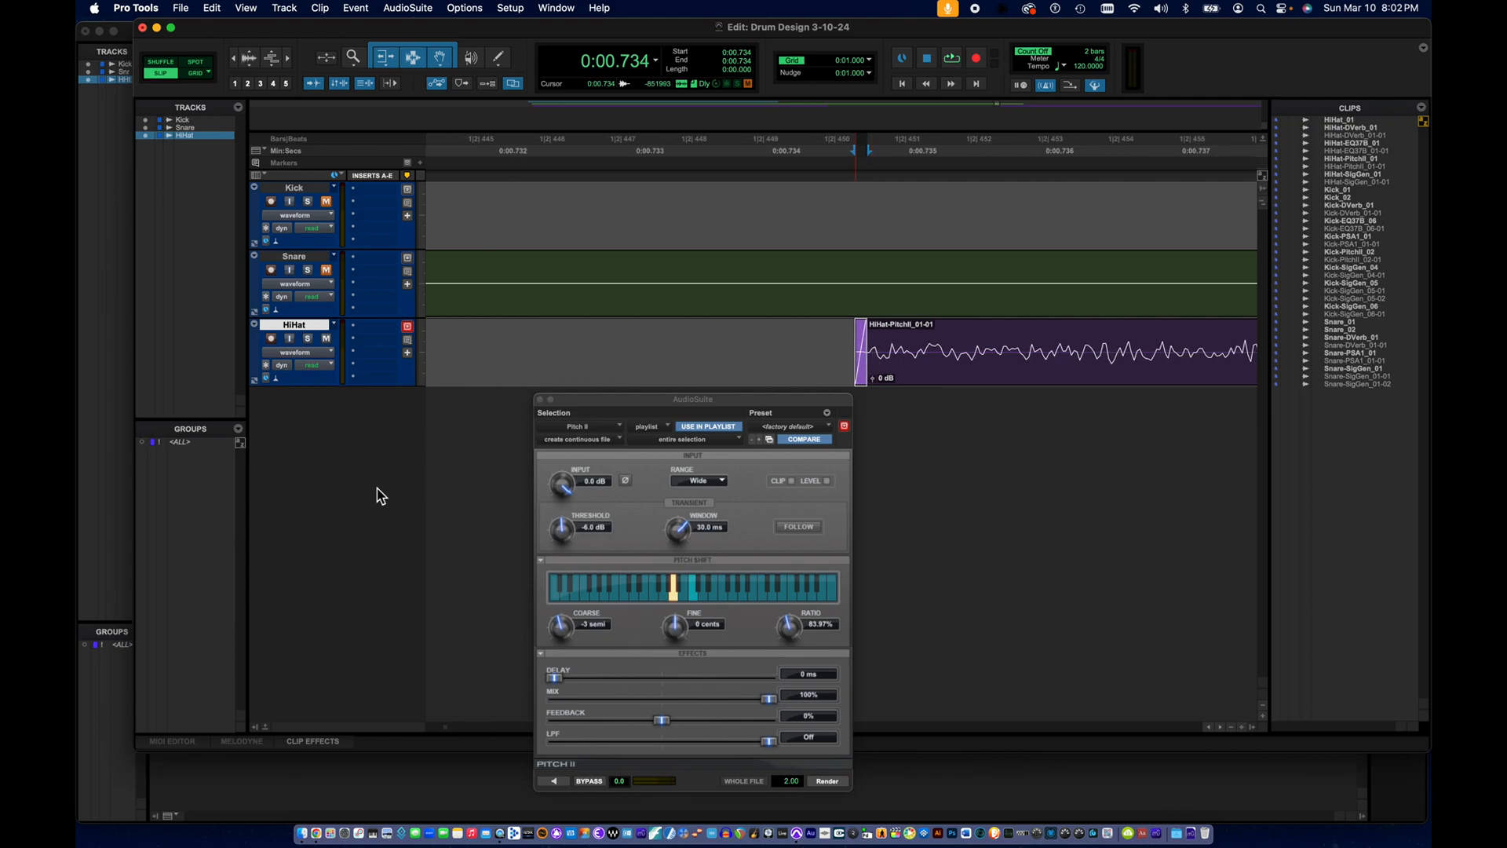
- Close the Pitch II window and select the pitch-shifted HiHat clip plus the empty space after it, up to 0:01.098
left_click(541, 402)
scroll(540, 410, "down", 5)
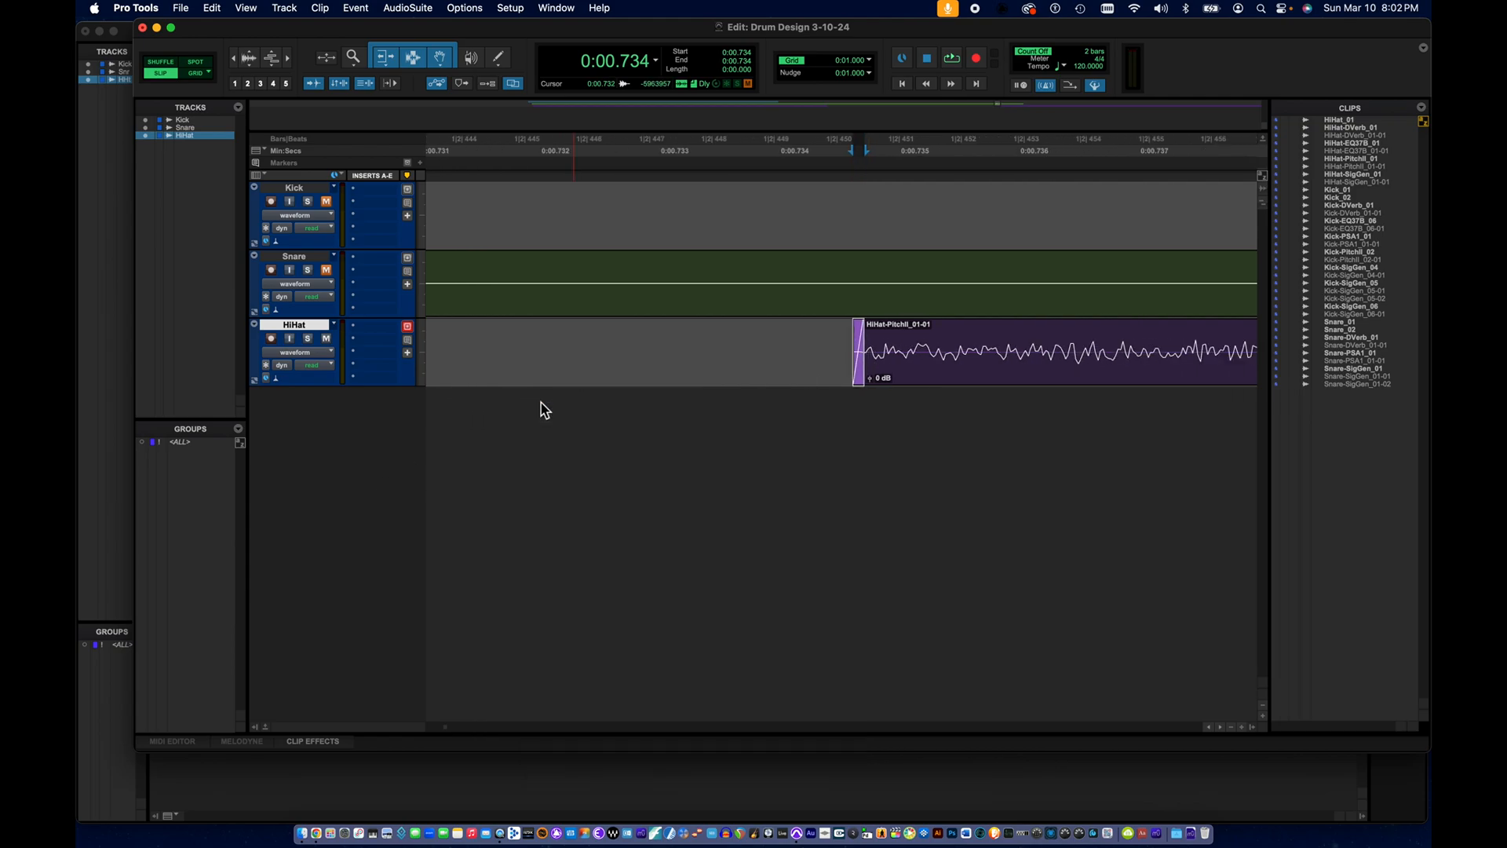
scroll(542, 408, "down", 1)
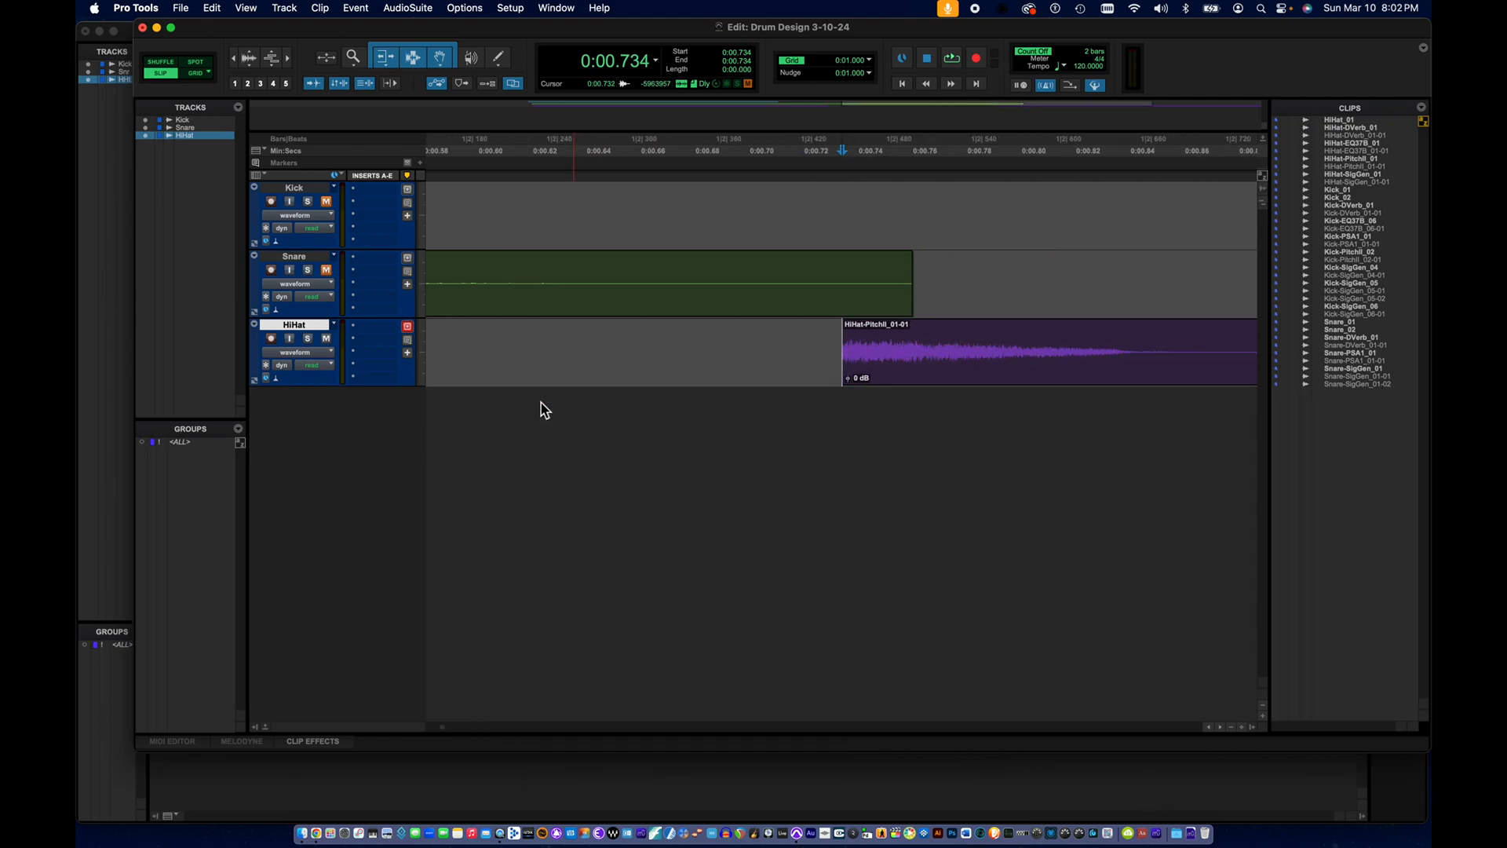
left_click(888, 381)
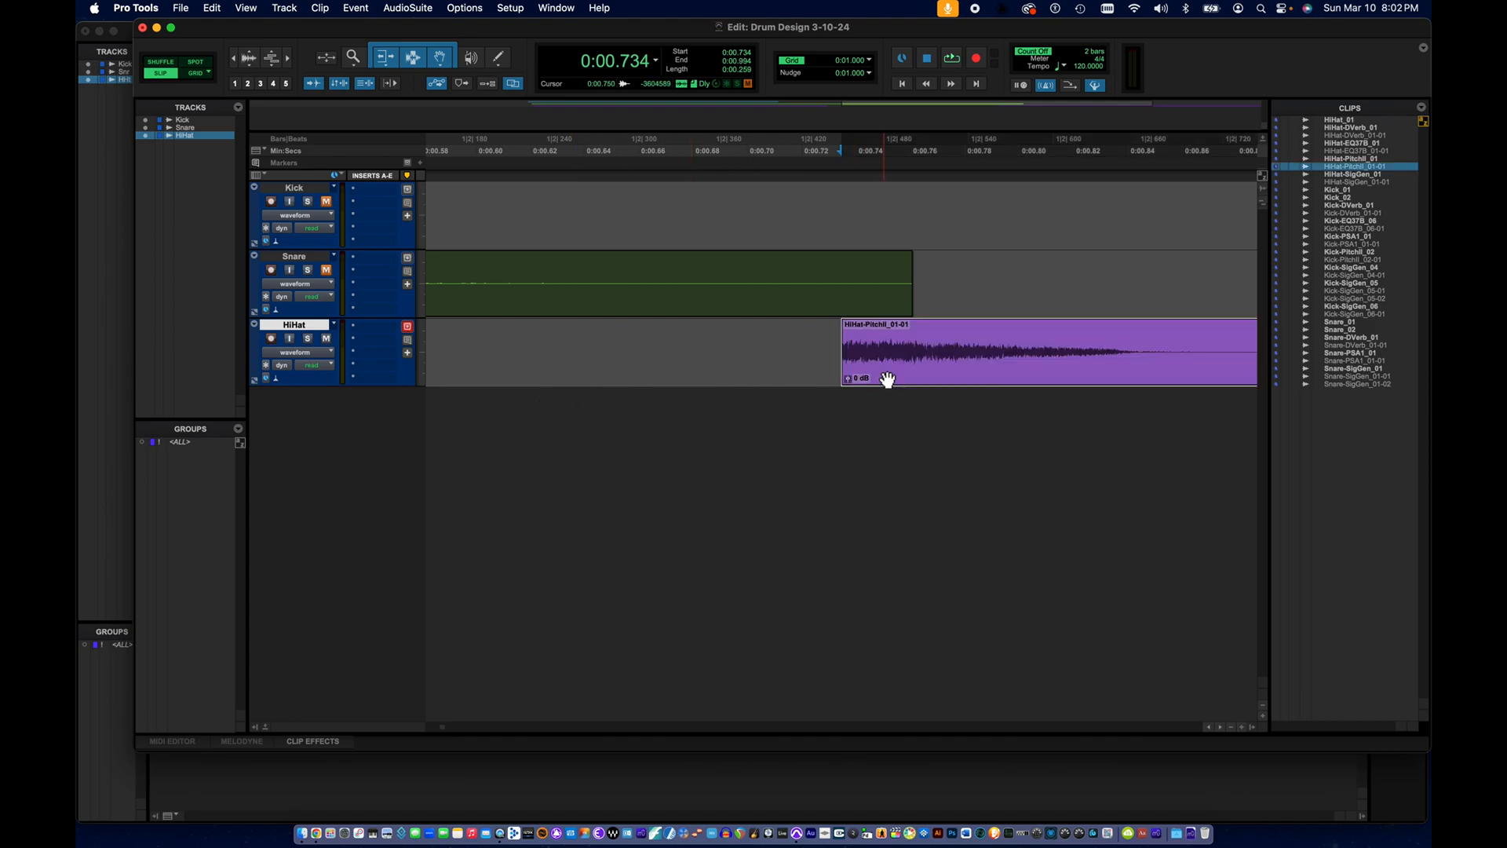
scroll(885, 379, "down", 3)
scroll(883, 378, "down", 2)
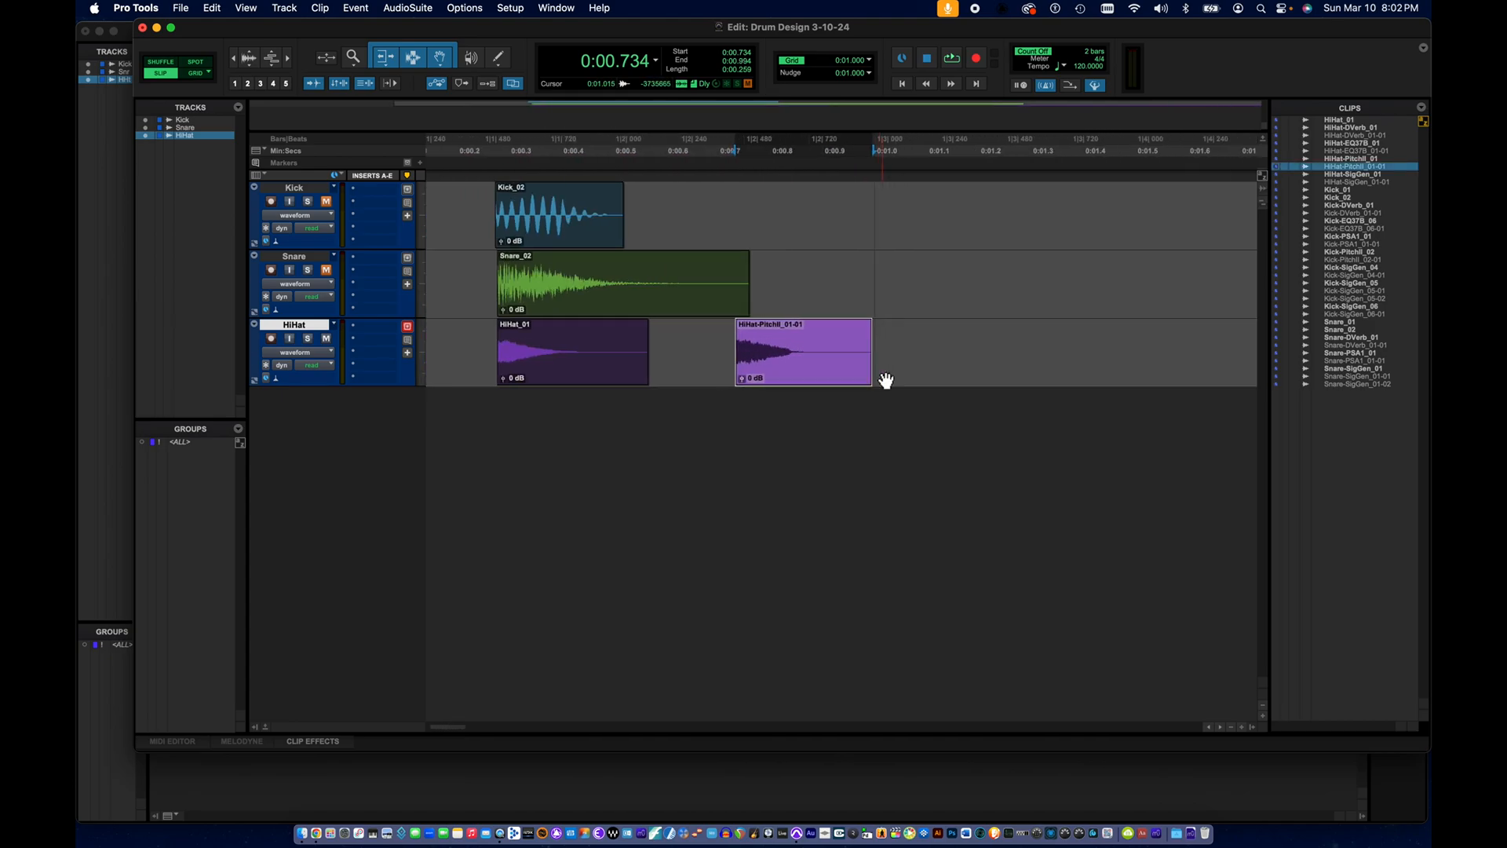
left_click(924, 355, "shift")
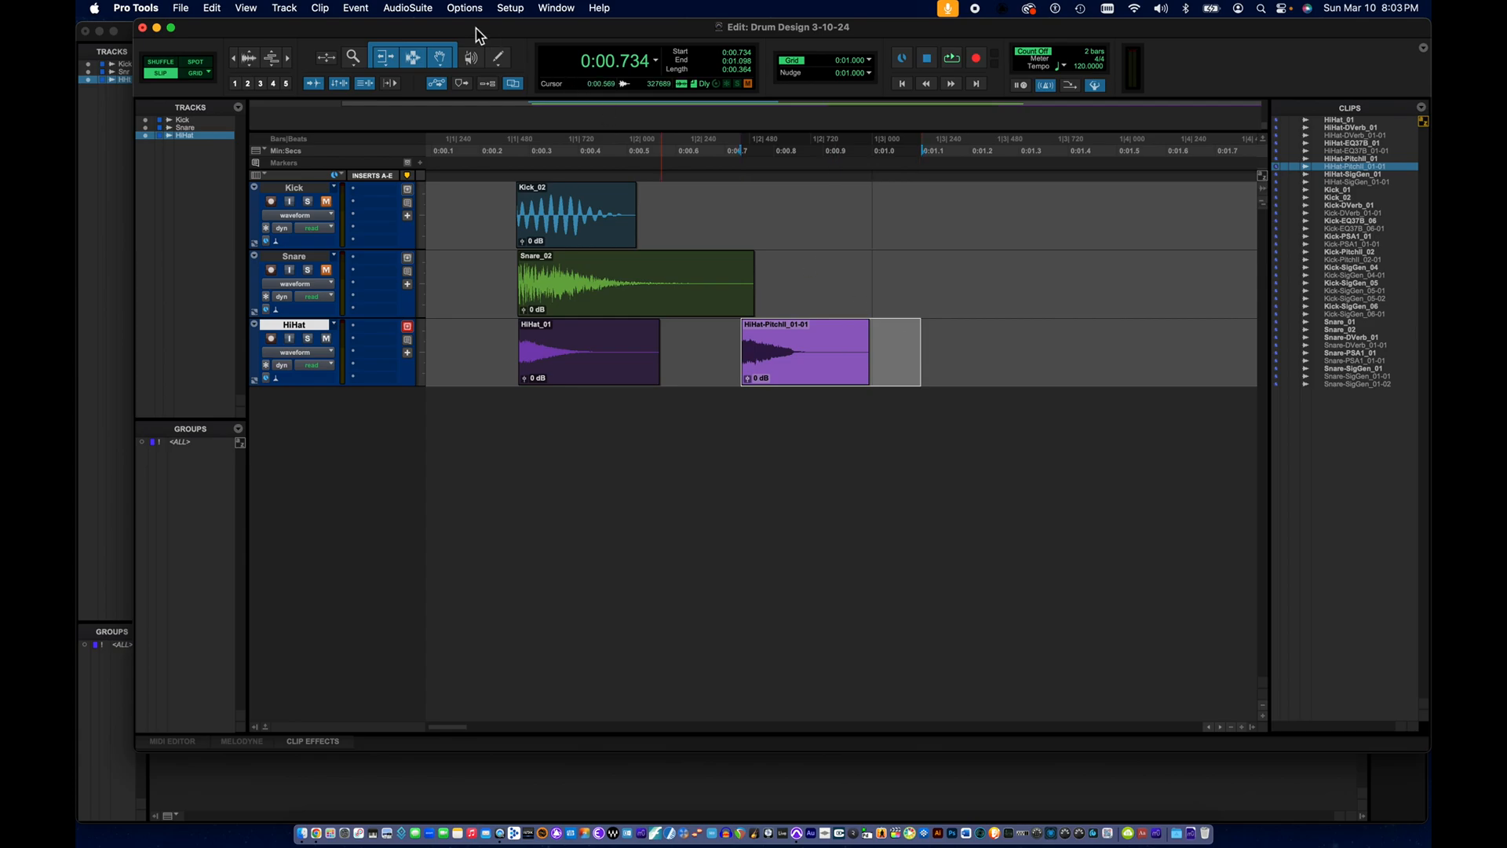
- Apply the D-Verb AudioSuite reverb with an 81% mix to the selected HiHat range and render it
left_click(410, 8)
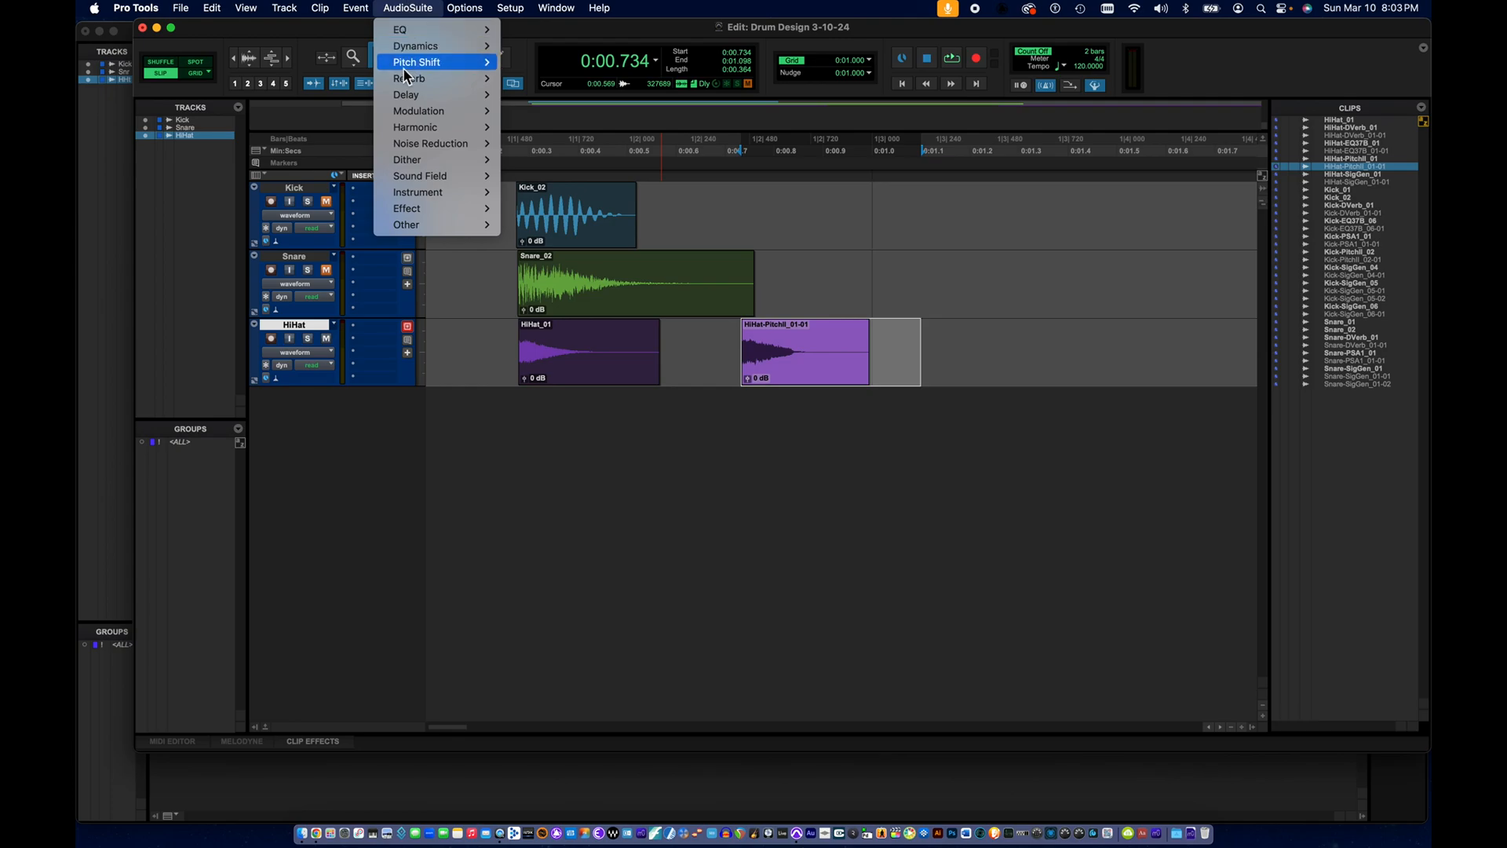
mouse_move(410, 80)
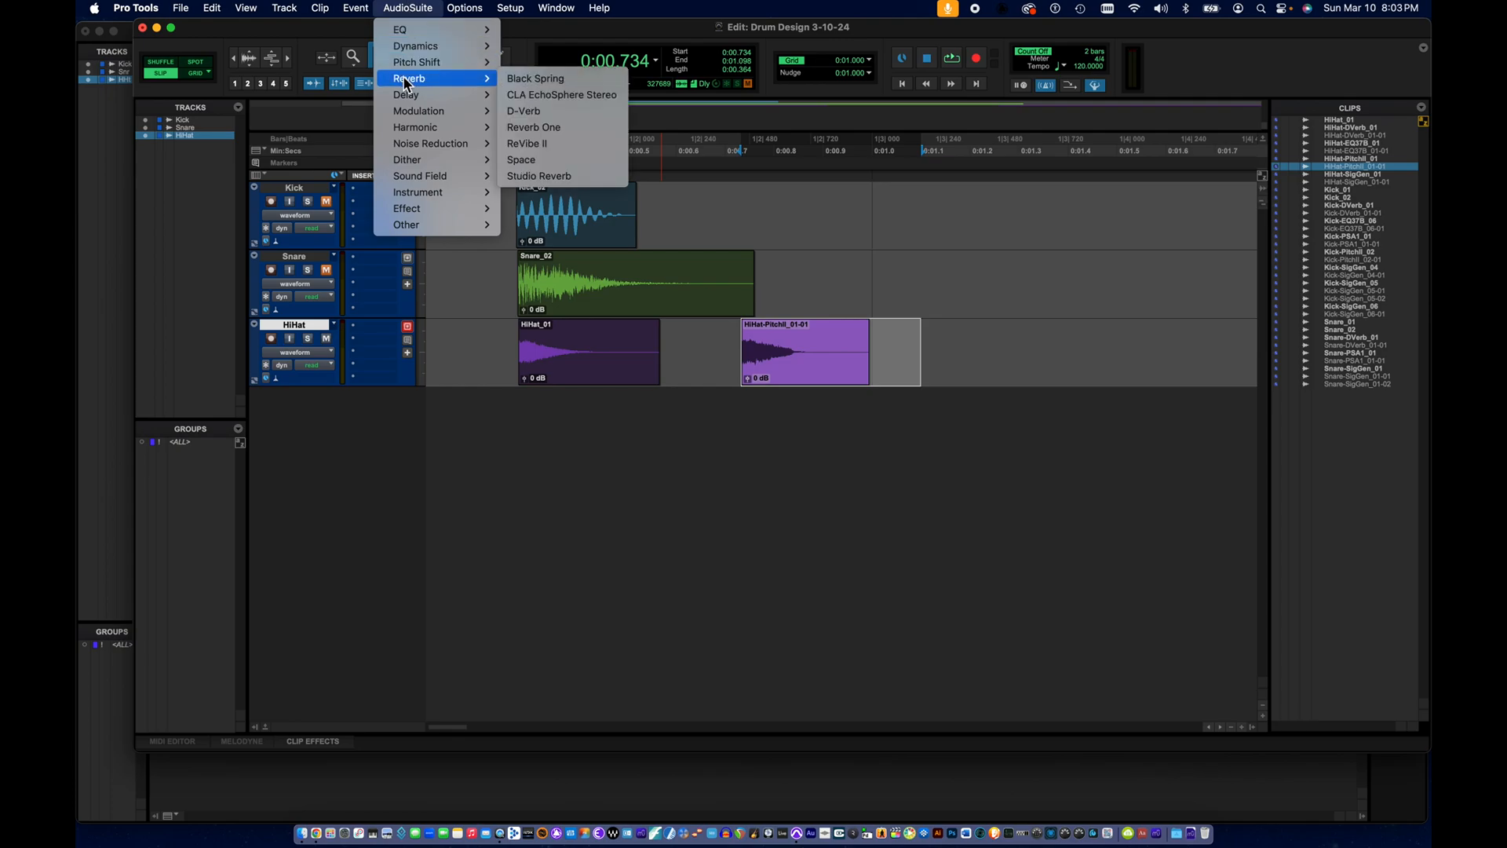
left_click(570, 114)
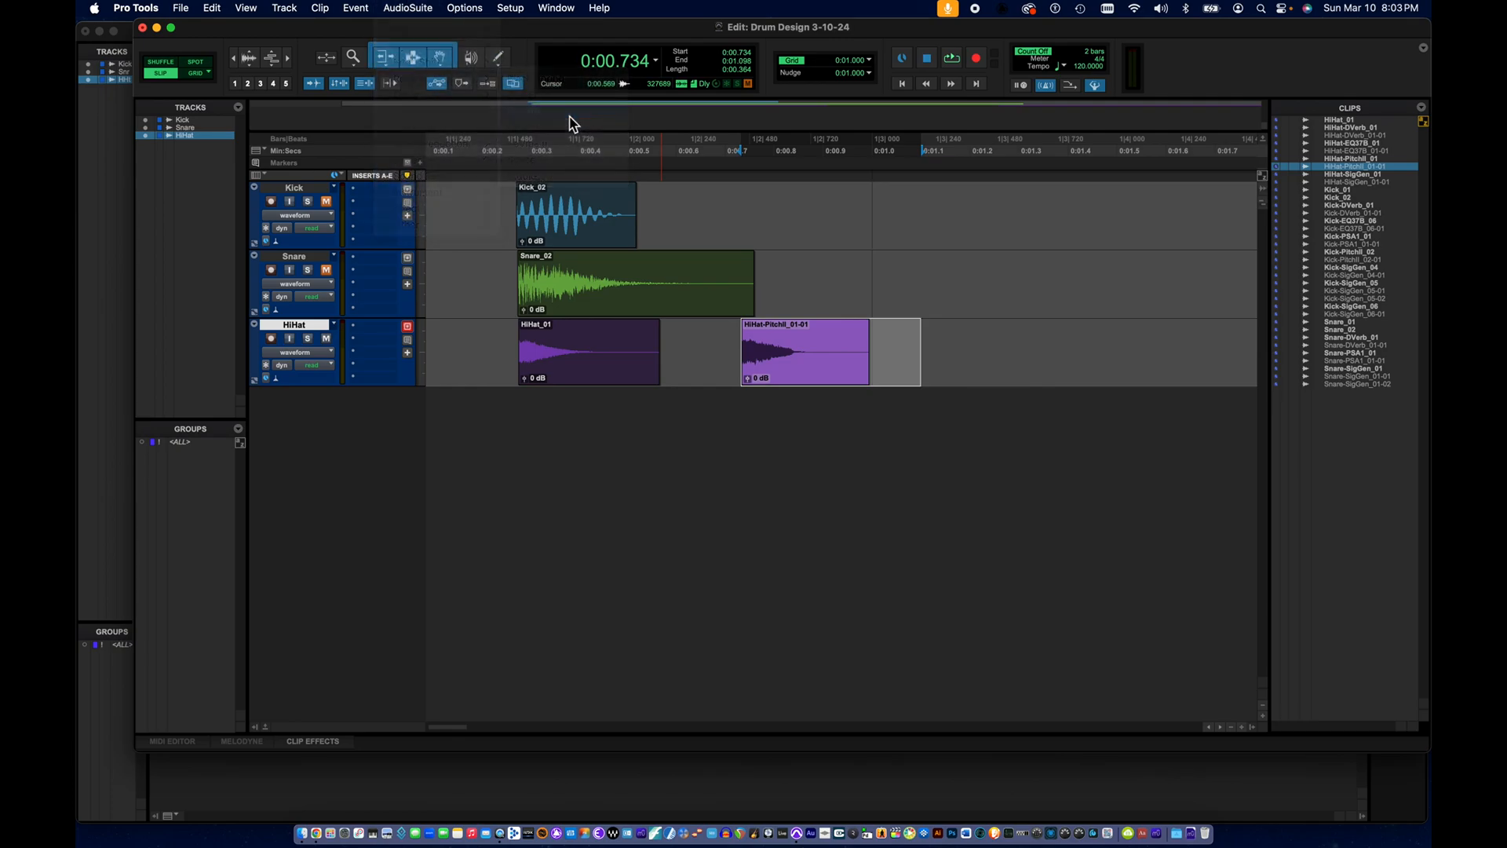
left_click_drag(689, 664, 716, 665)
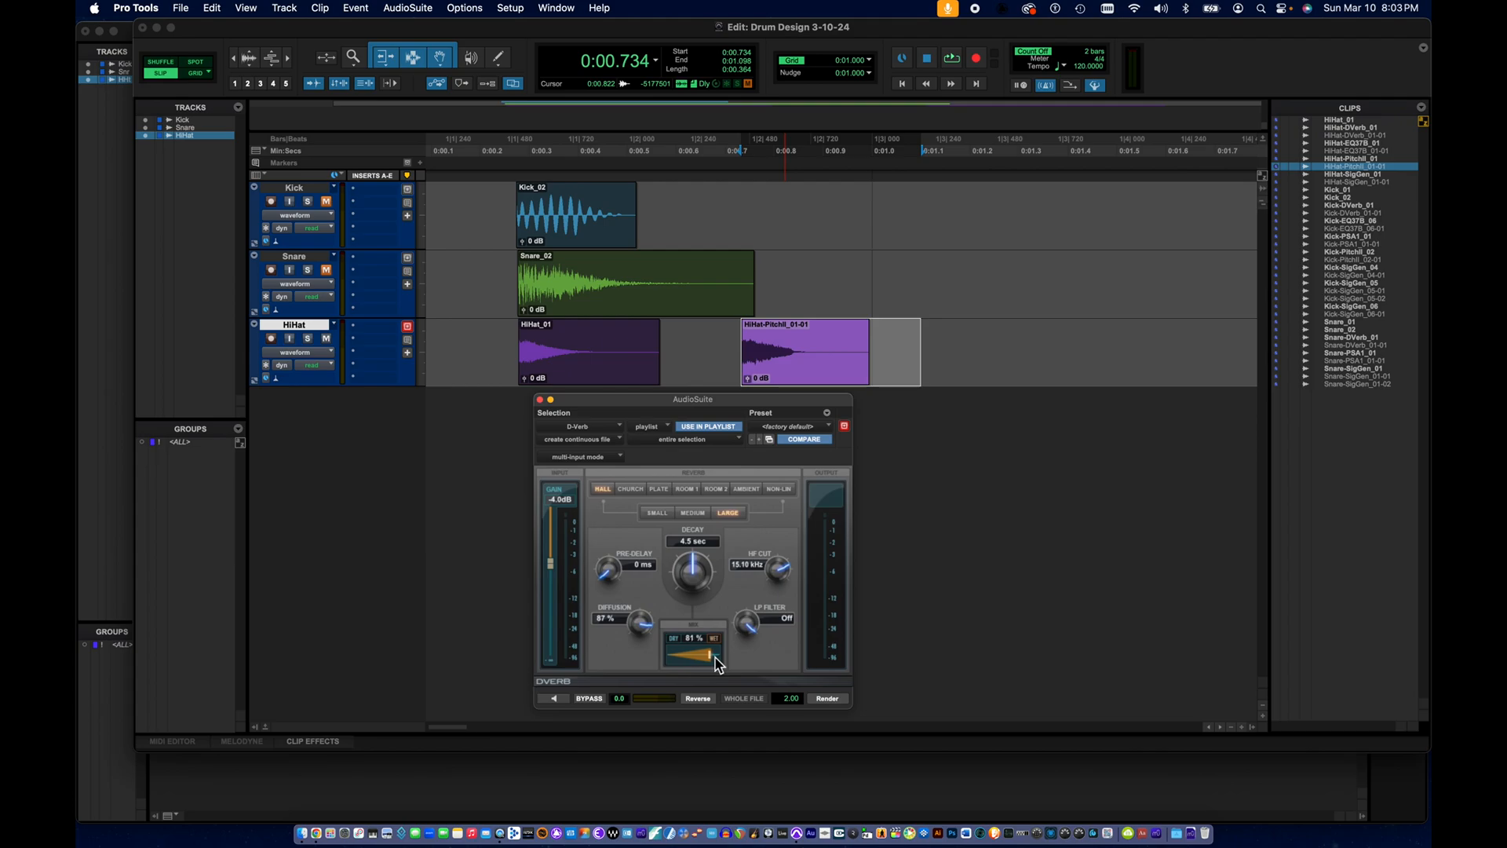
left_click(827, 698)
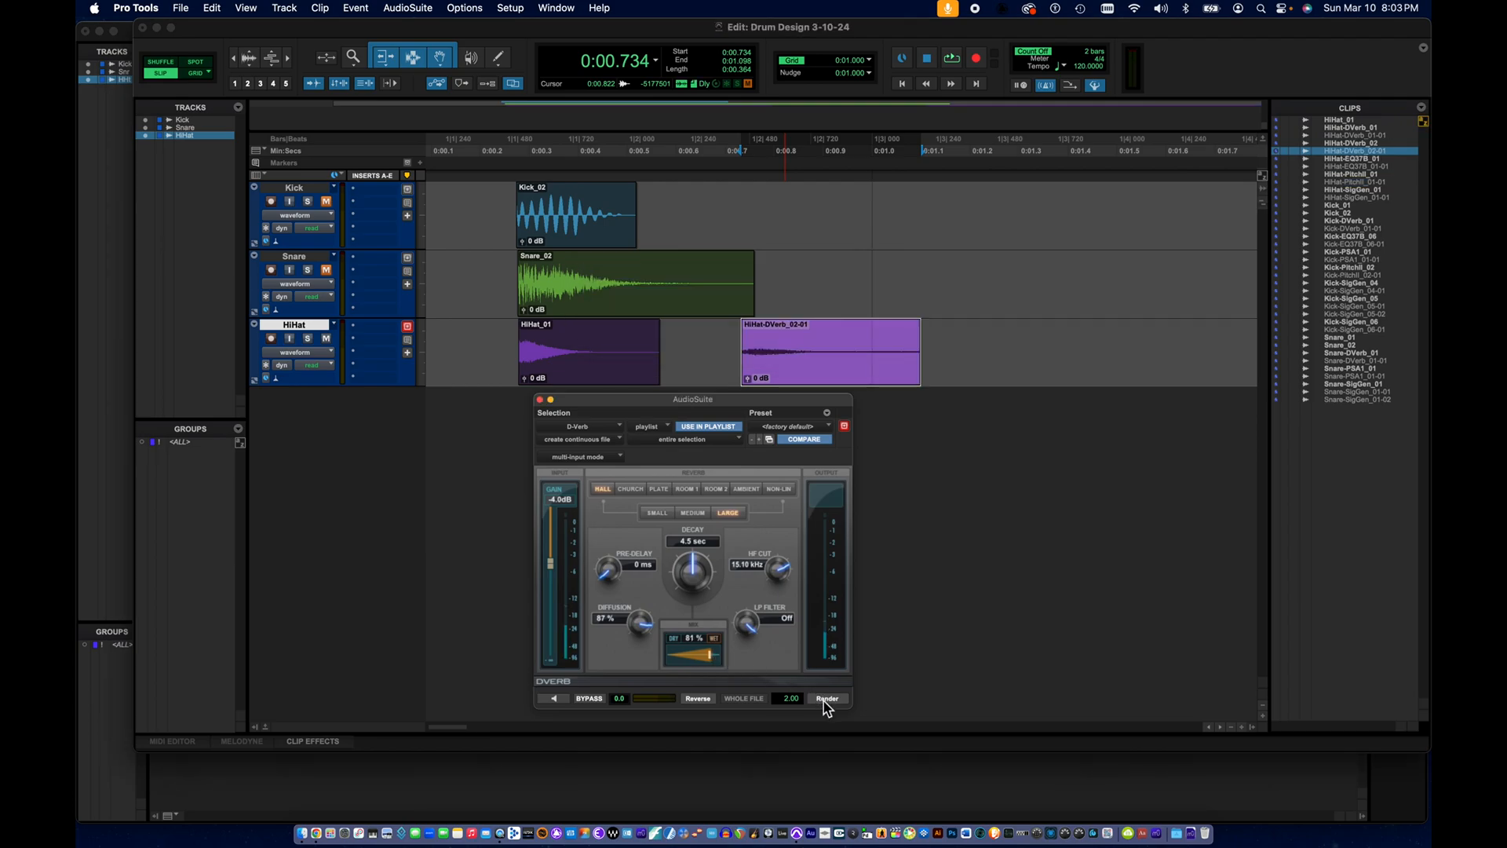
- Play the HiHat clip rendered with reverb to check its sound
left_click(742, 355)
key("space")
key("space")
key("space")
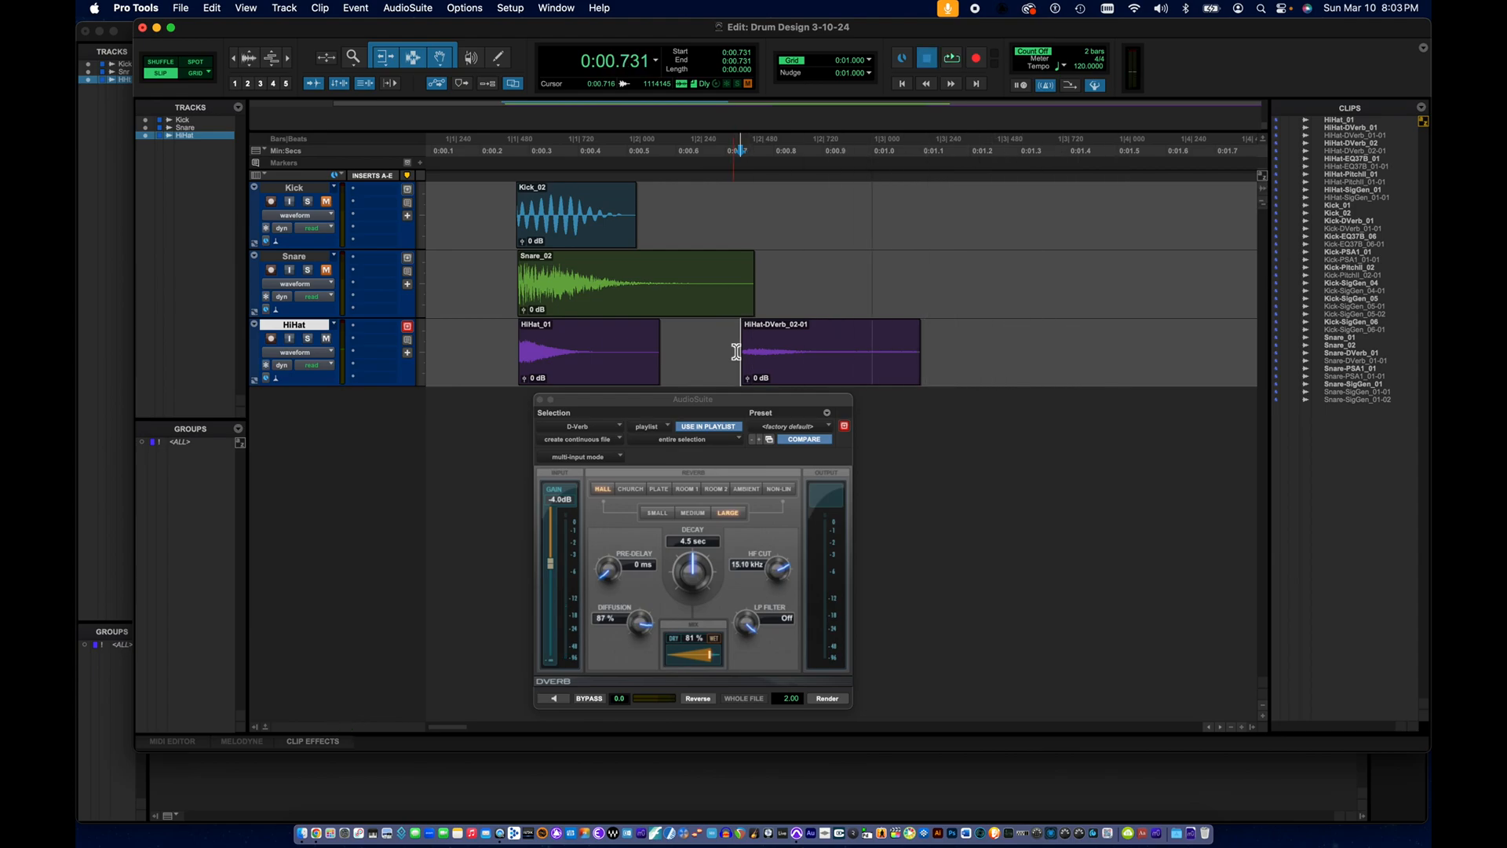
key("space")
- Raise the clip gain of the reverberated HiHat clip to +14.0 dB and play it
left_click_drag(746, 380, 751, 377)
left_click(731, 339)
key("space")
key("space")
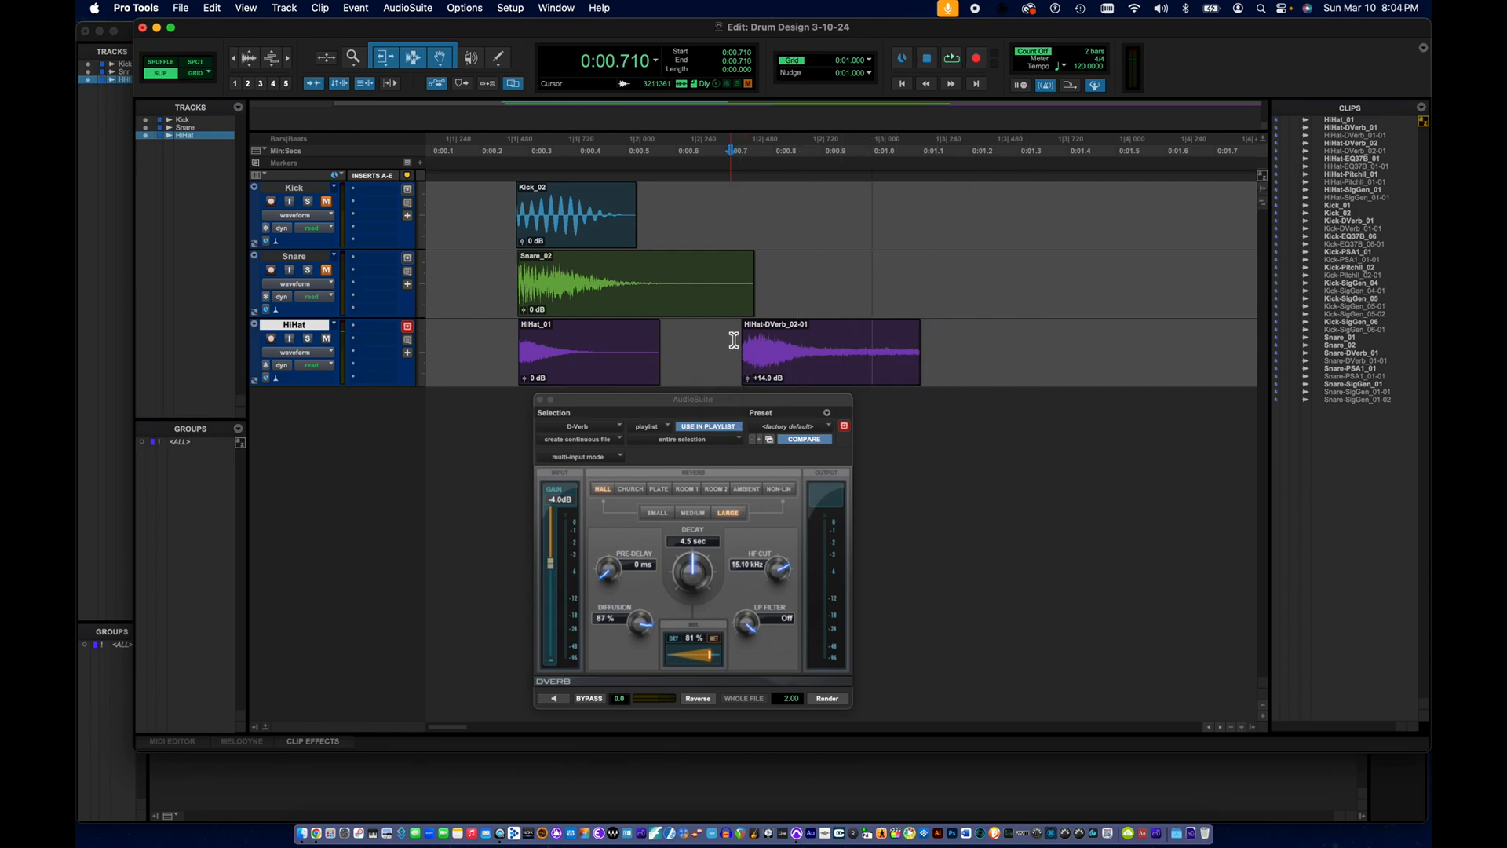
- Add a fade-out about 0.331 s long to the end of the reverberated HiHat clip and play it
left_click_drag(918, 326, 758, 349)
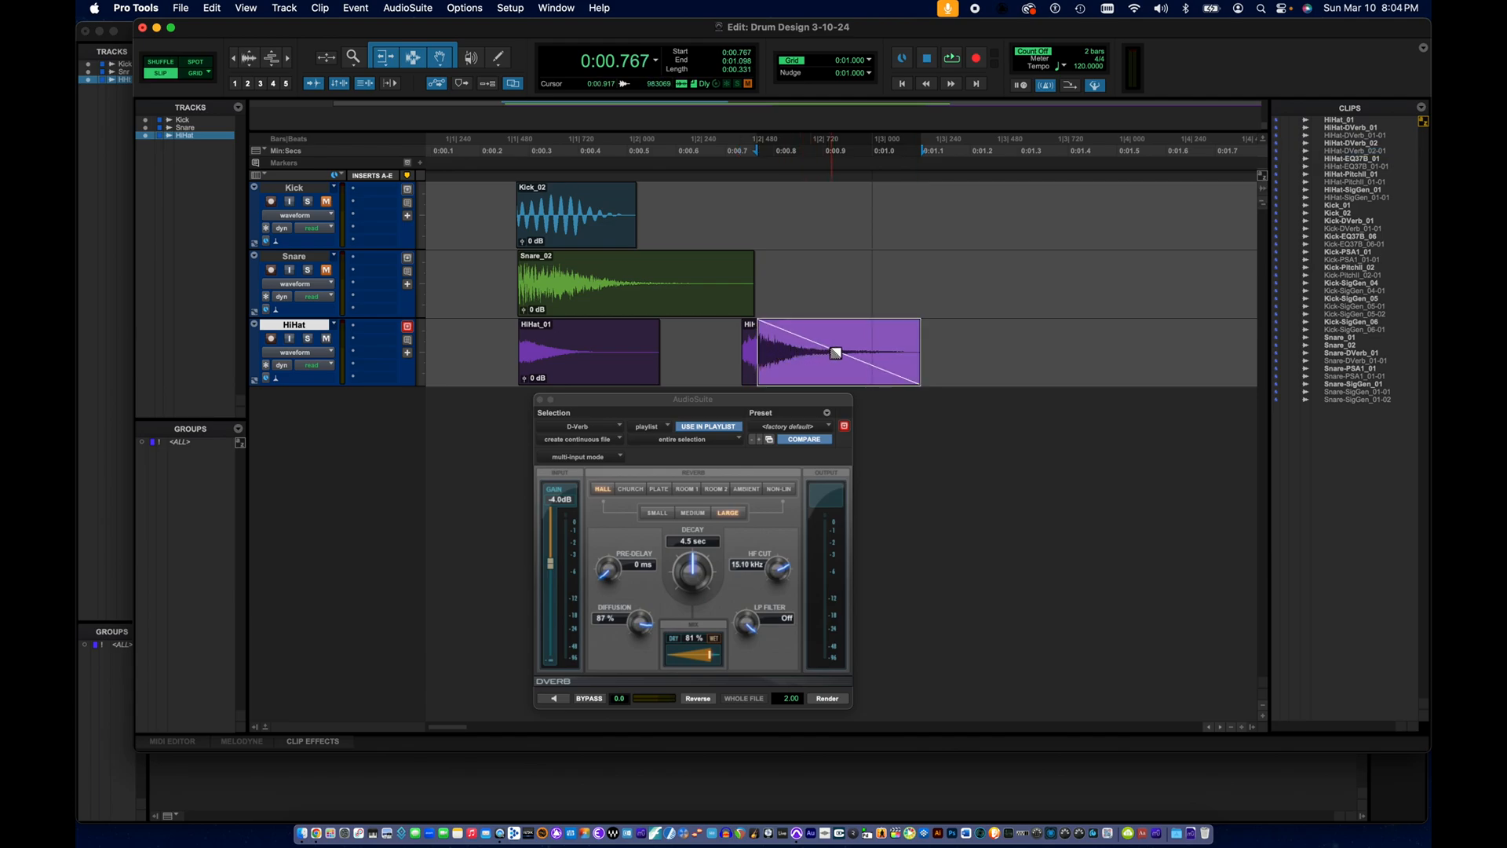
left_click(729, 353)
key("space")
key("space")
key("space")
key("space")
- Play the HiHat track from before the original clip through the reverberated variation to compare both
left_click(502, 346)
key("space")
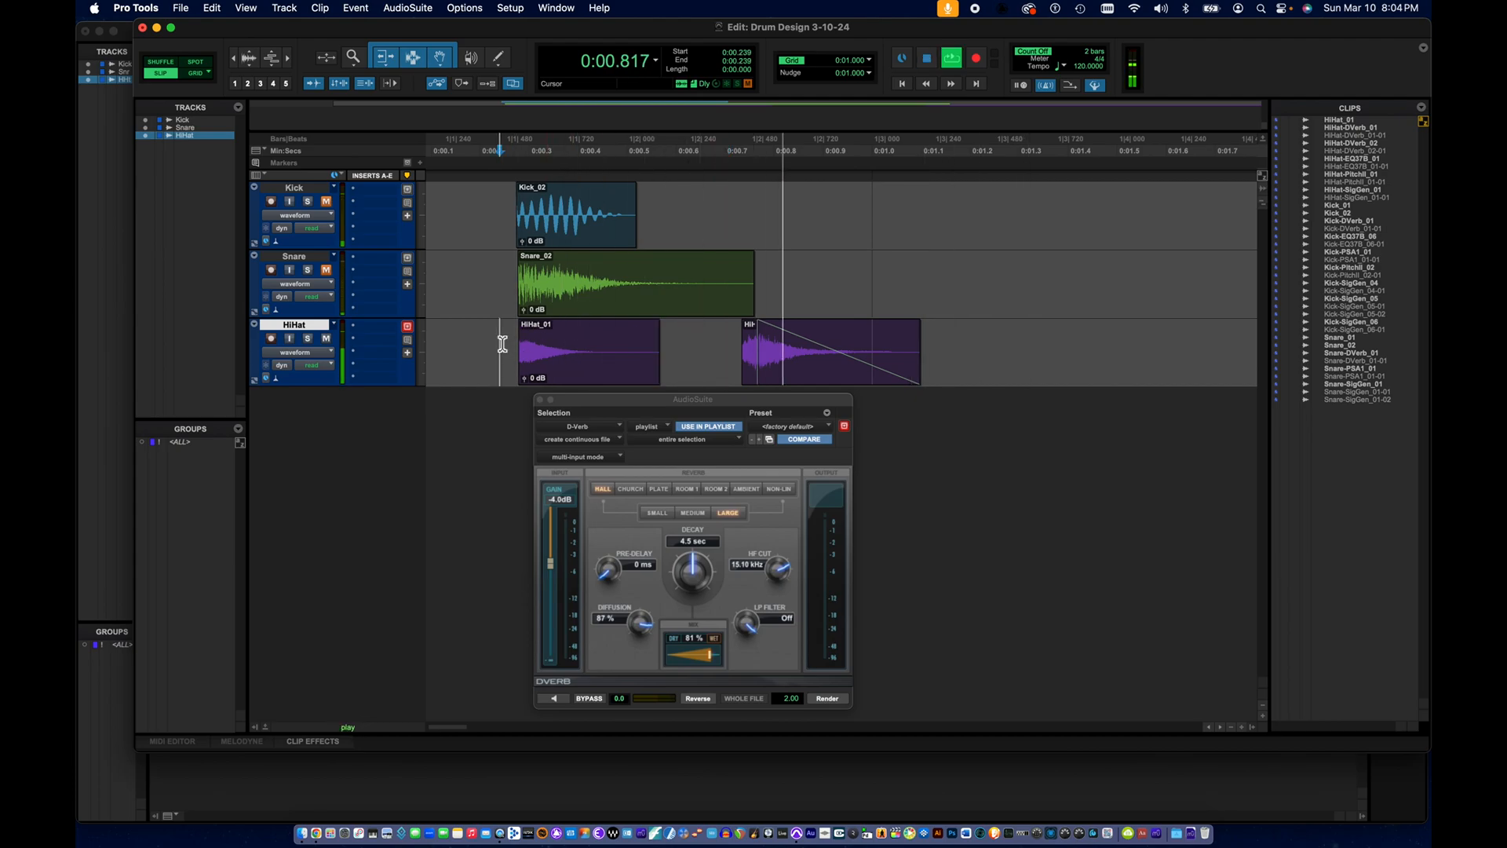
key("space")
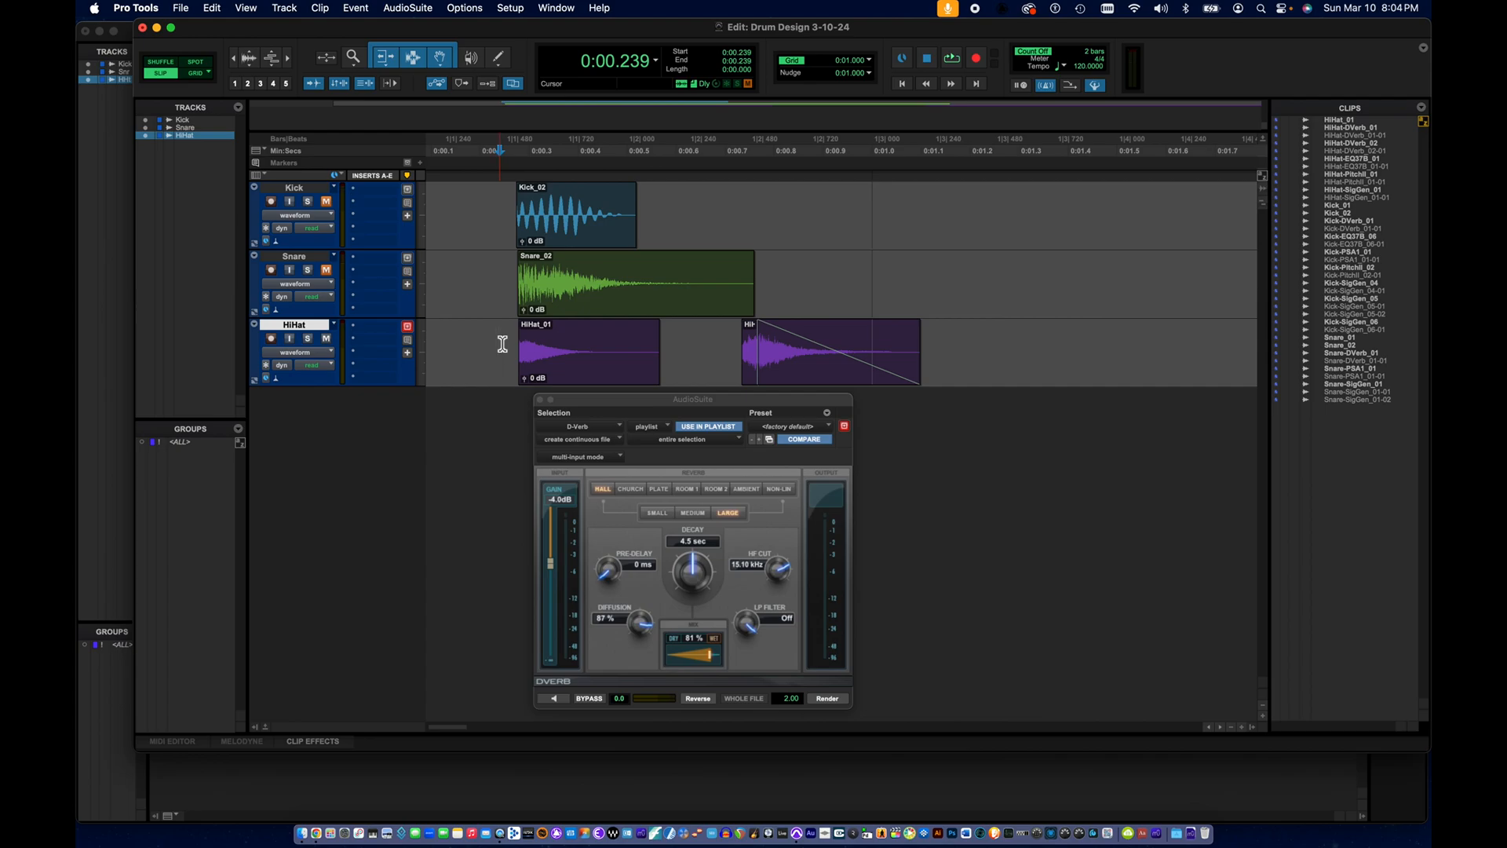
- Consolidate the reverberated HiHat clip together with its fade-out into a single new clip
left_click(753, 382)
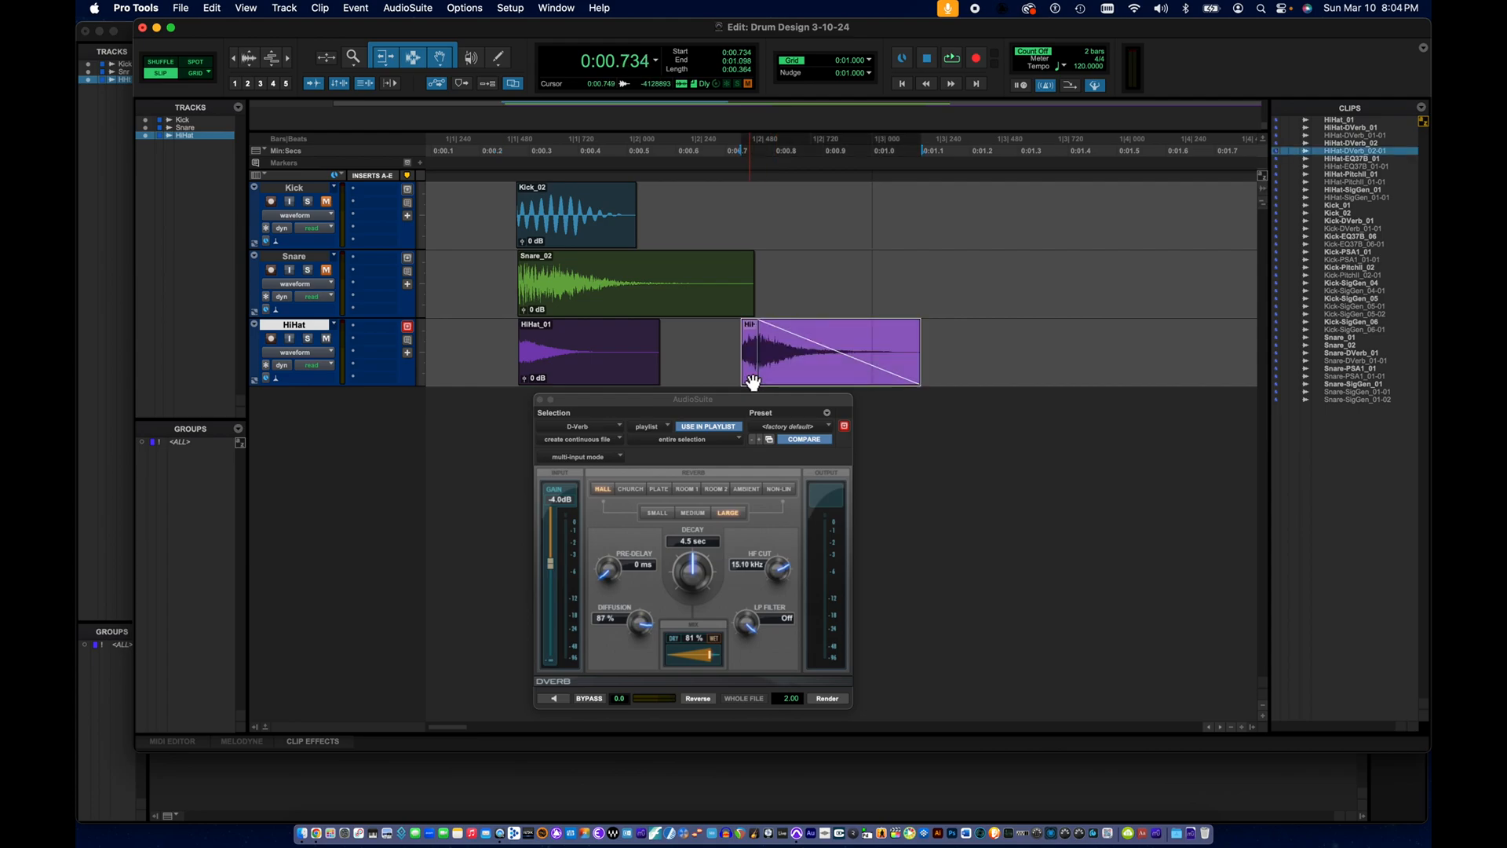
left_click(185, 9)
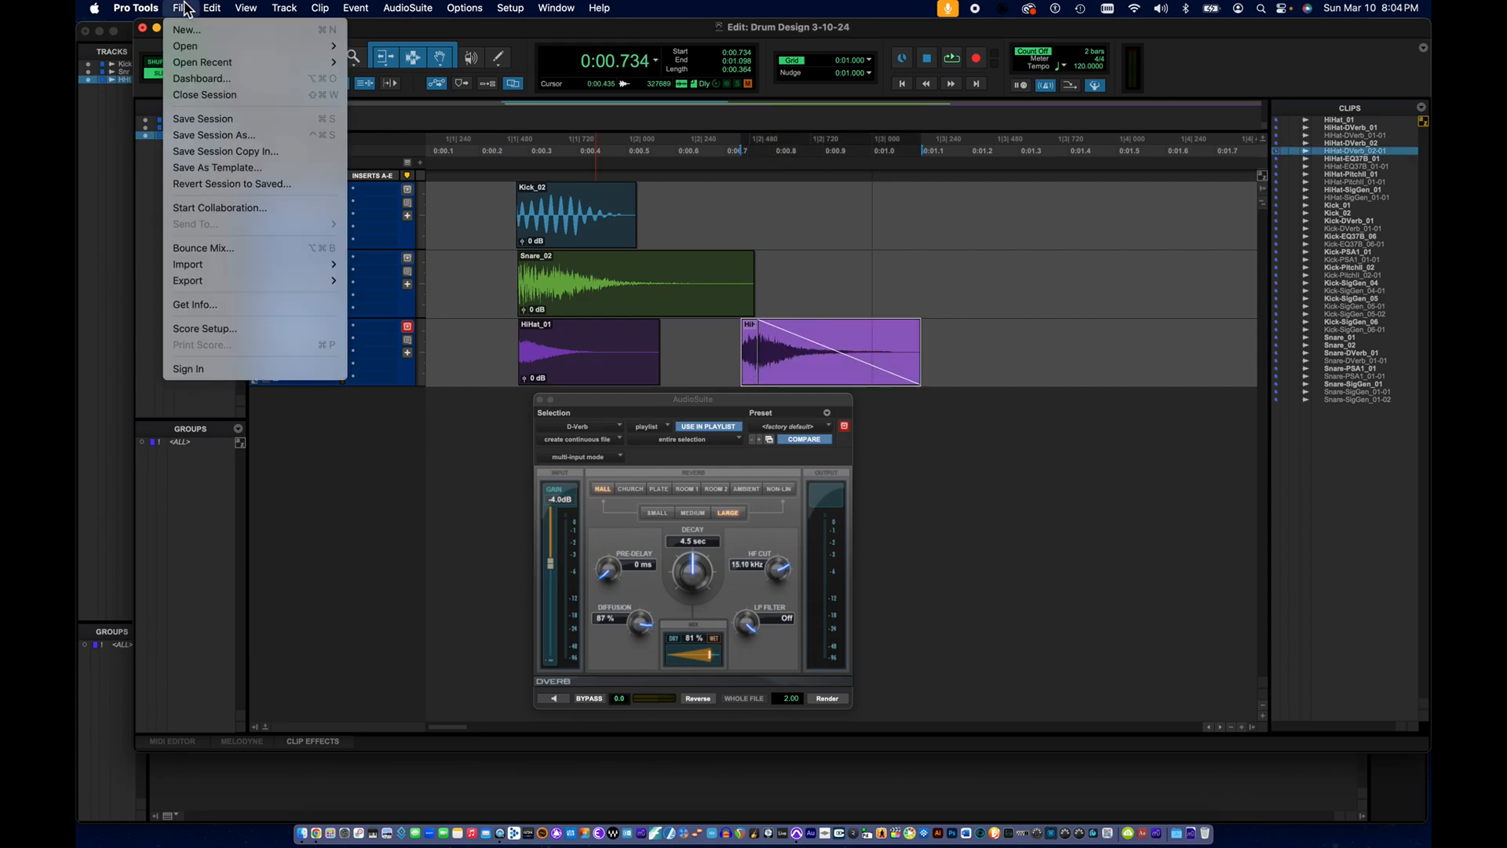
mouse_move(221, 10)
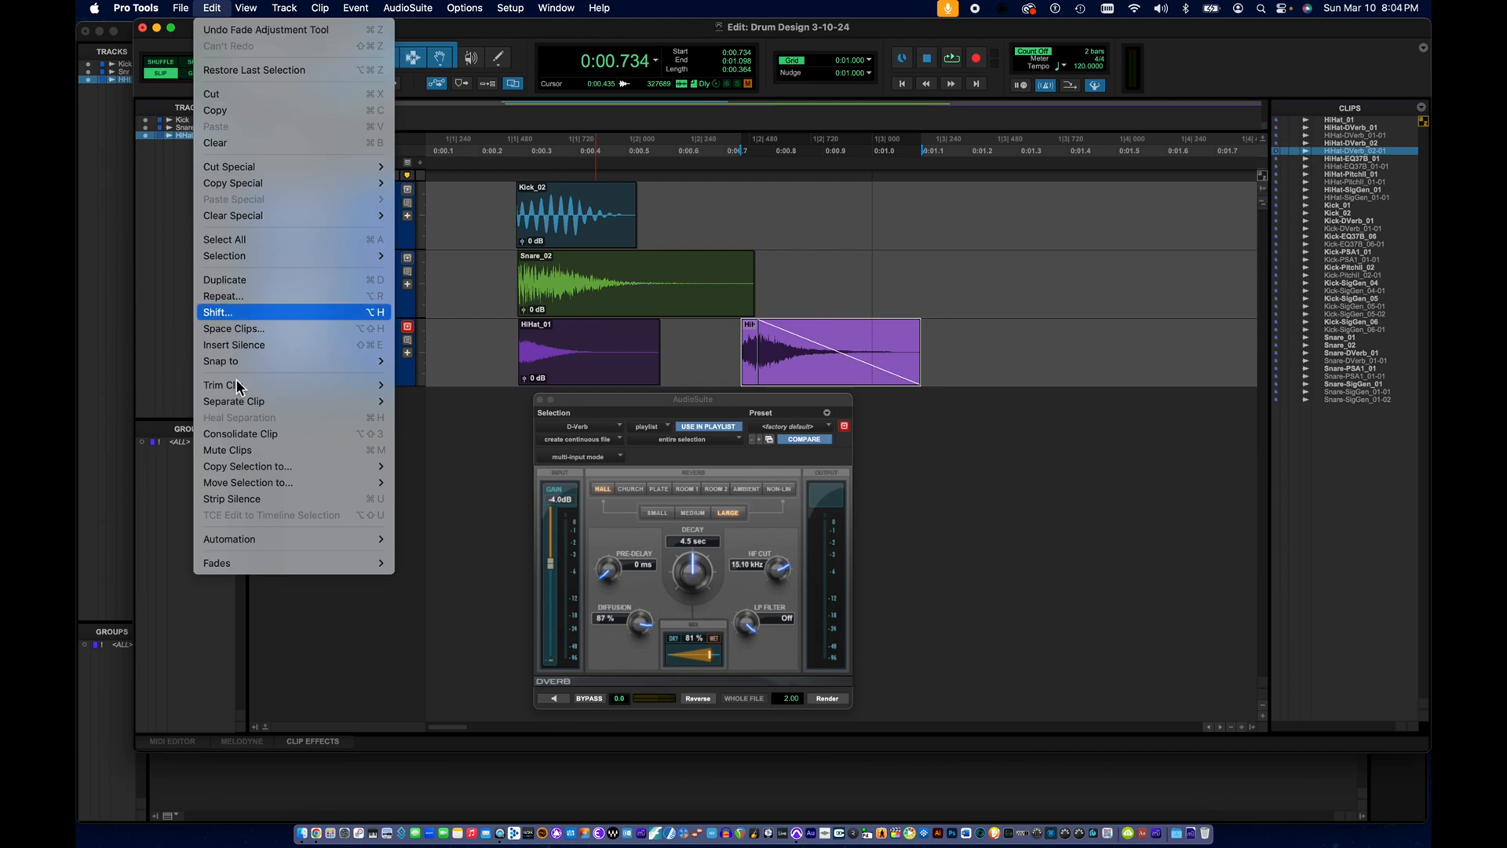
left_click(242, 435)
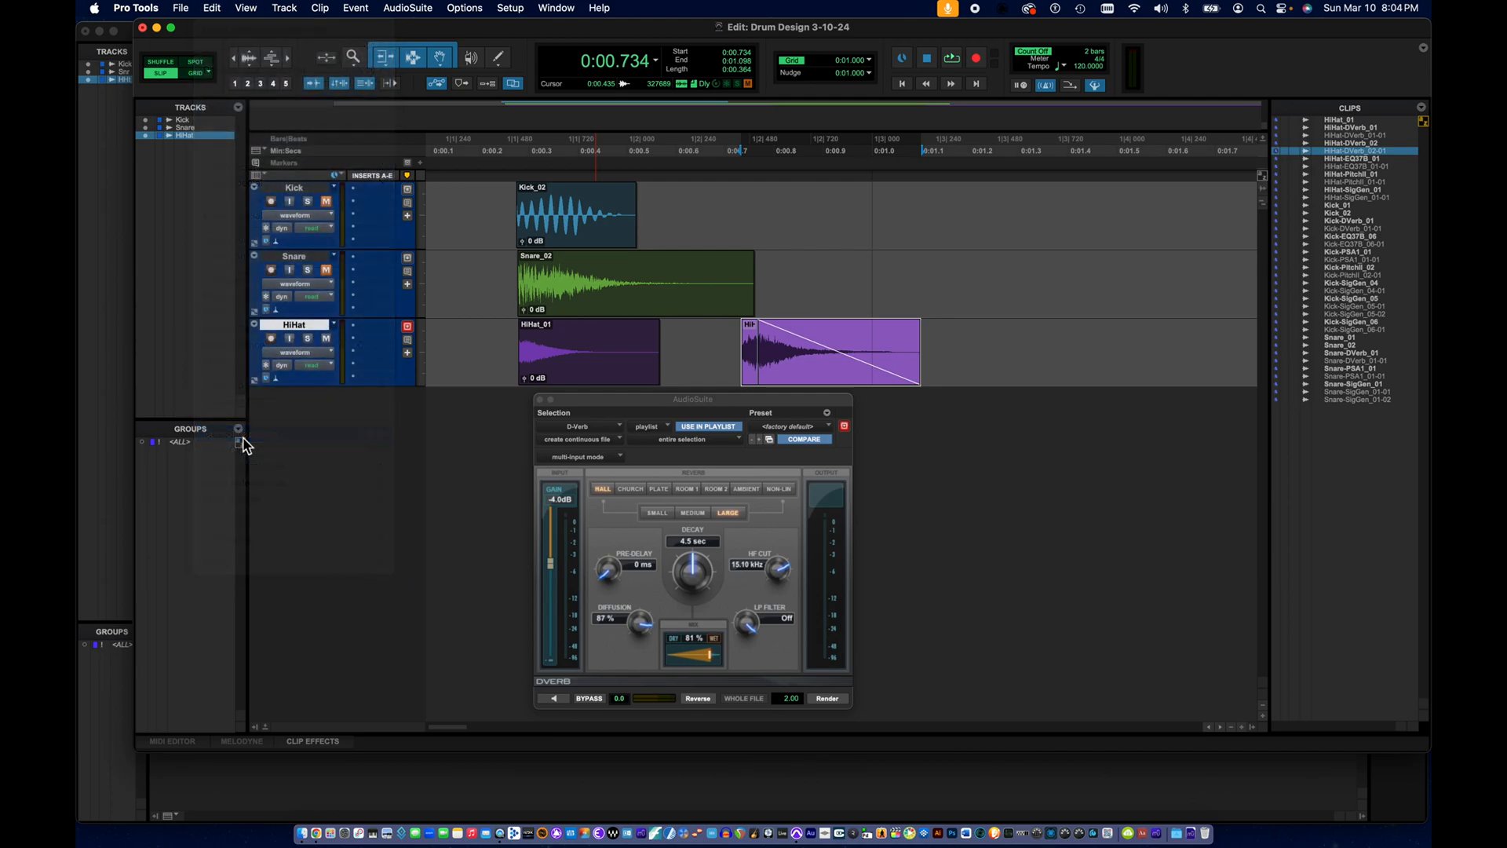
- Play the consolidated HiHat variation from just before its start to check its sound
left_click(737, 335)
key("space")
key("space")
key("space")
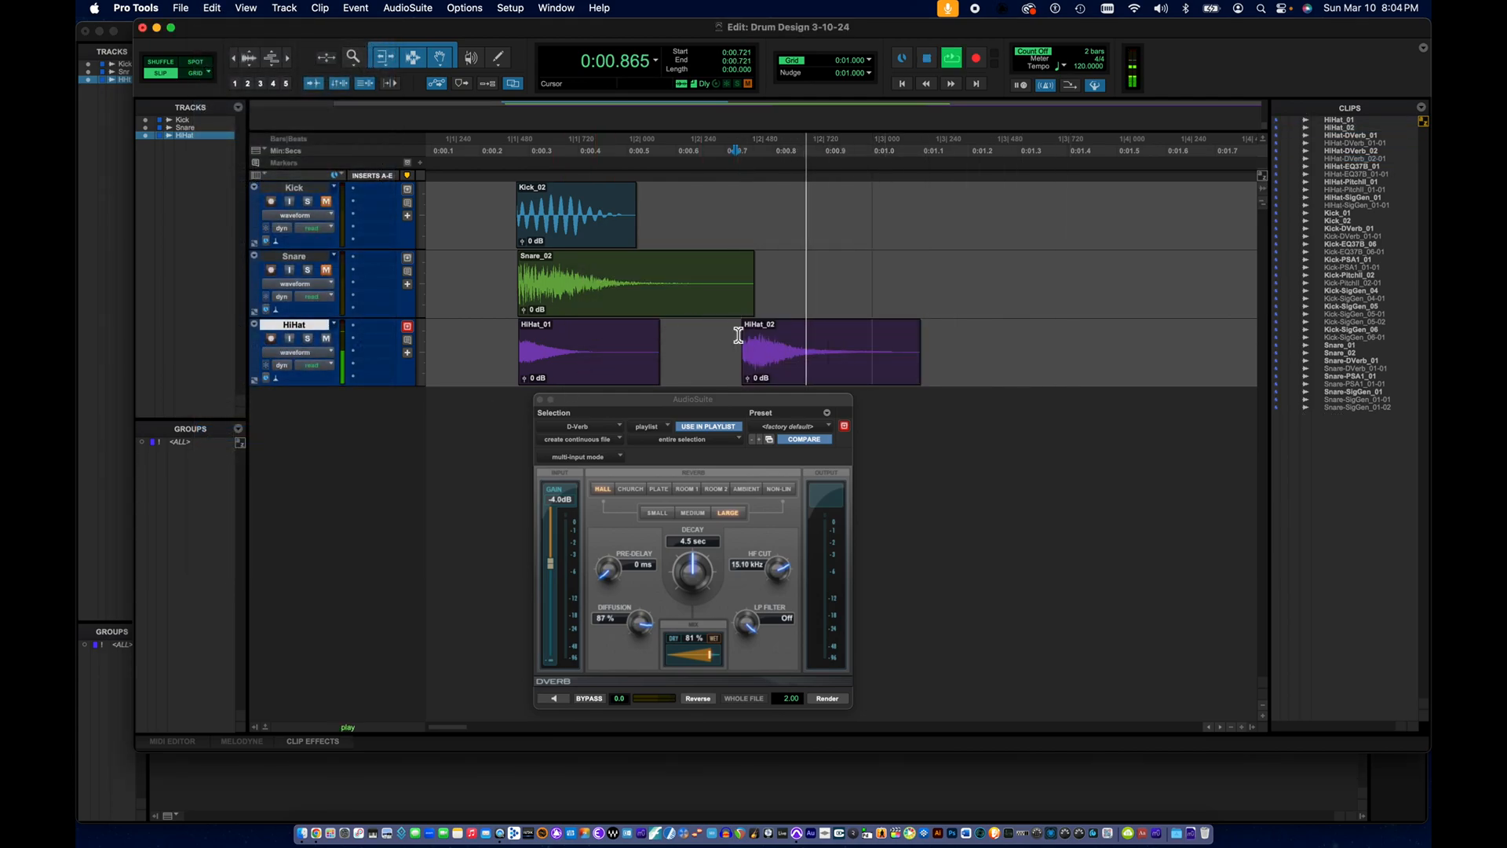
key("space")
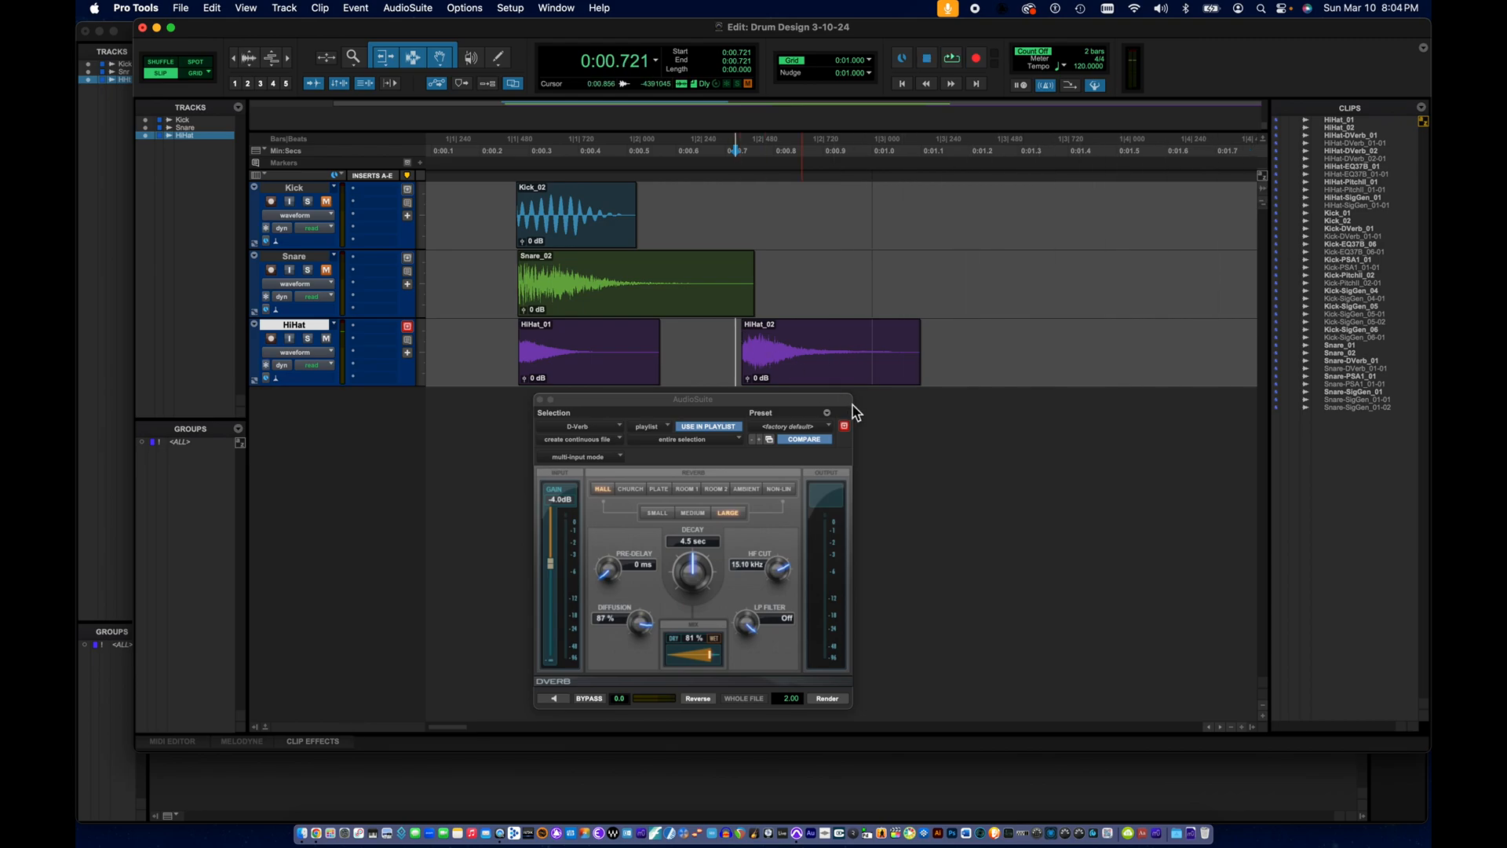
- Render D-Verb at a 90% mix on the second HiHat clip with the selection extended to 0.522 s, and play the result
left_click(827, 382)
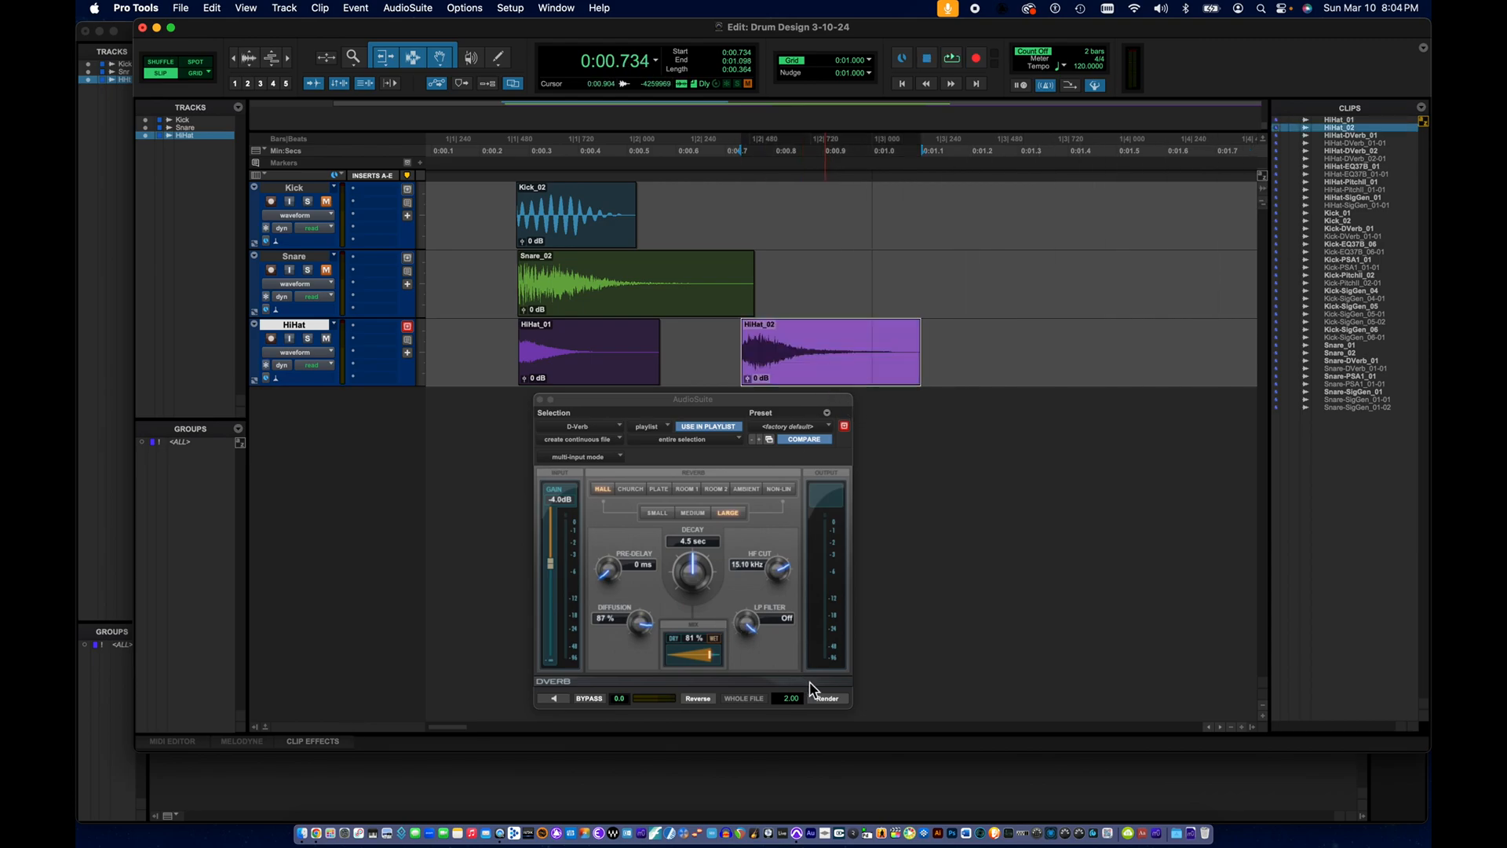
left_click(1001, 353, "shift")
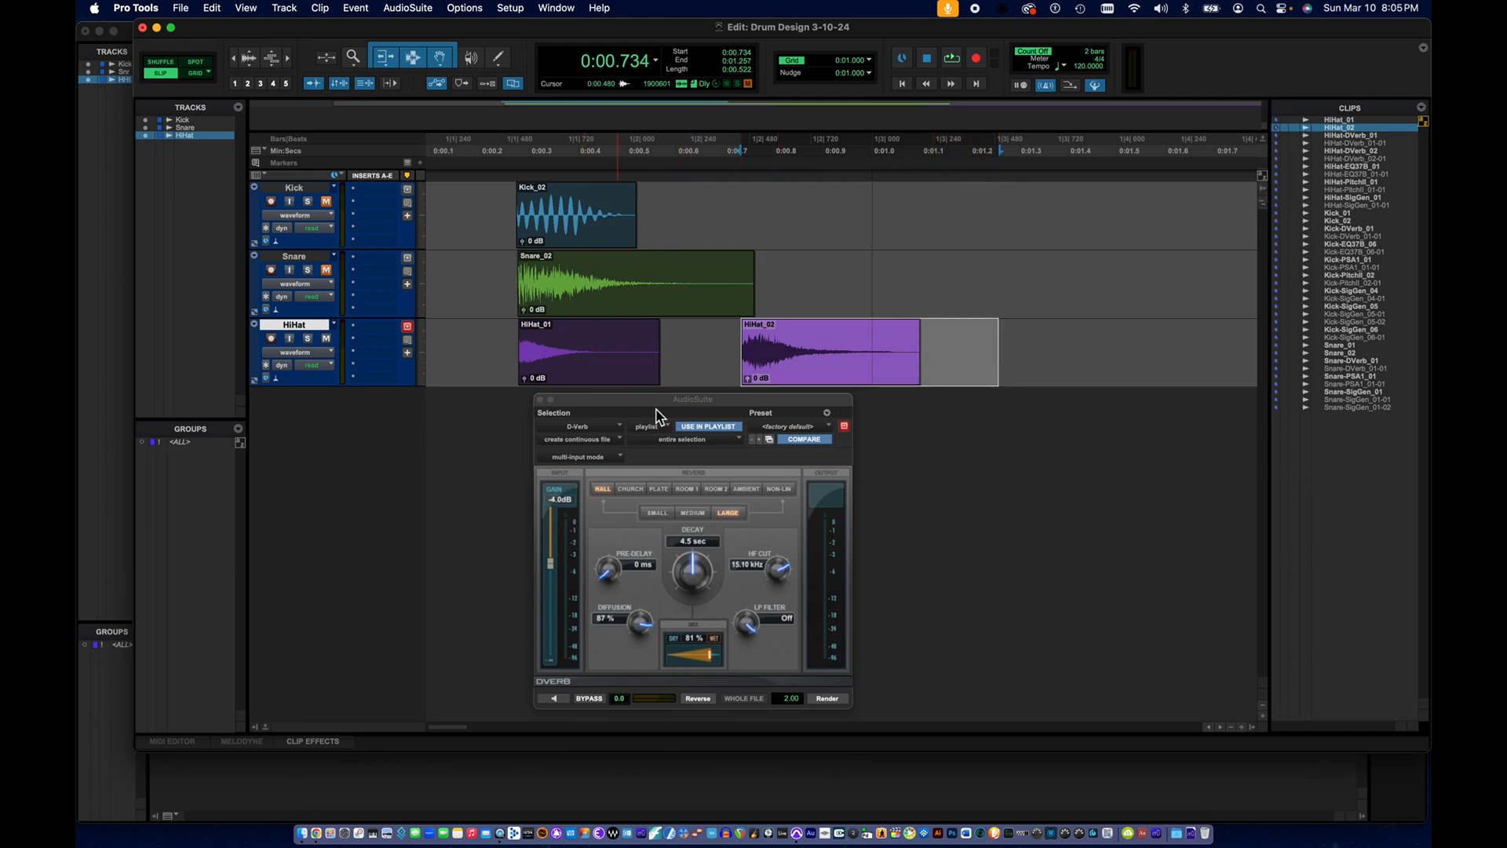
left_click_drag(715, 667, 718, 668)
left_click(827, 699)
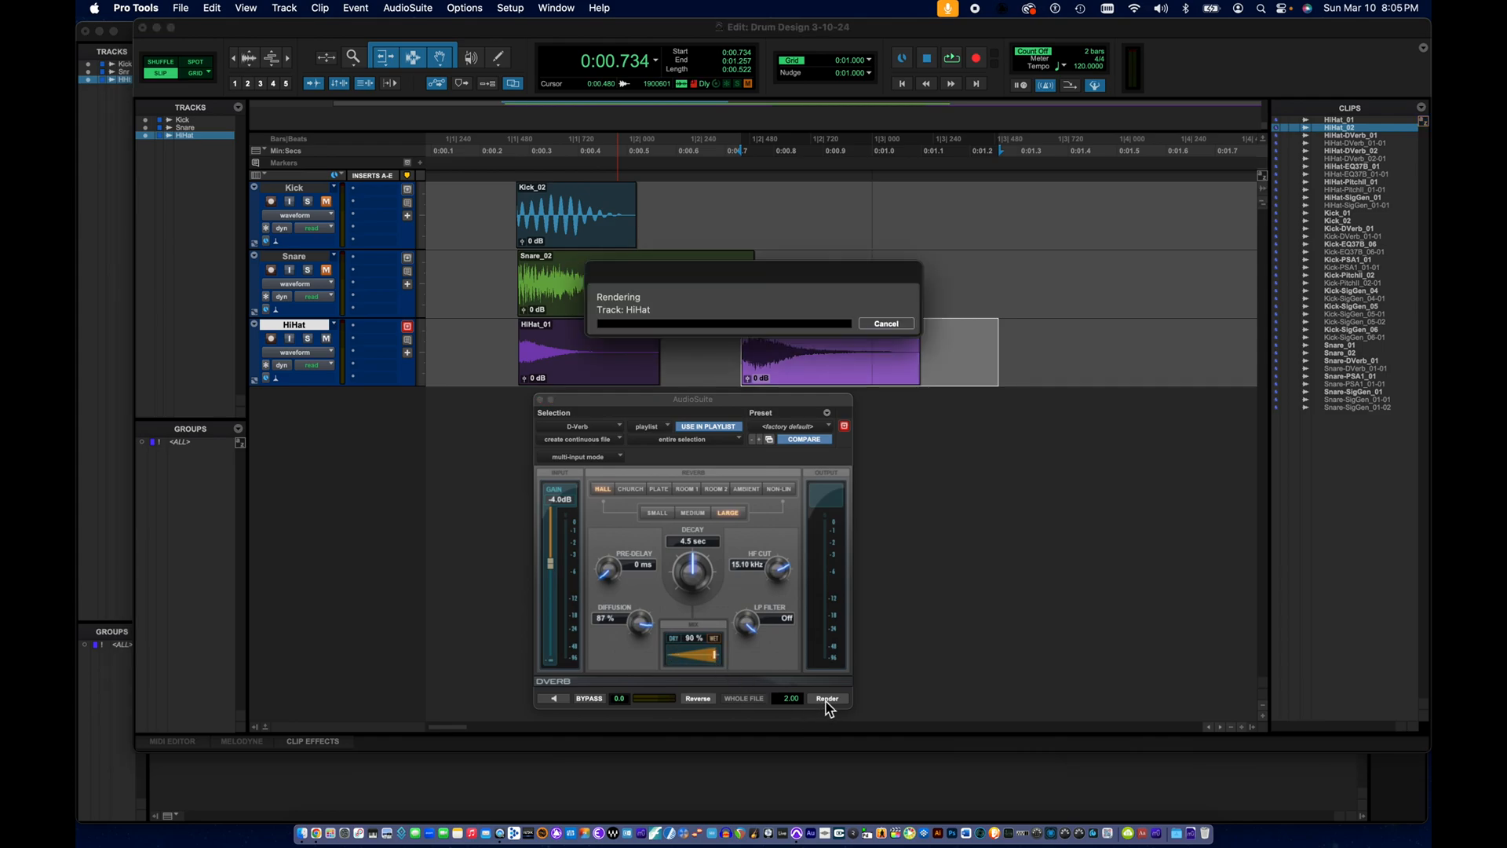
left_click(736, 348)
key("space")
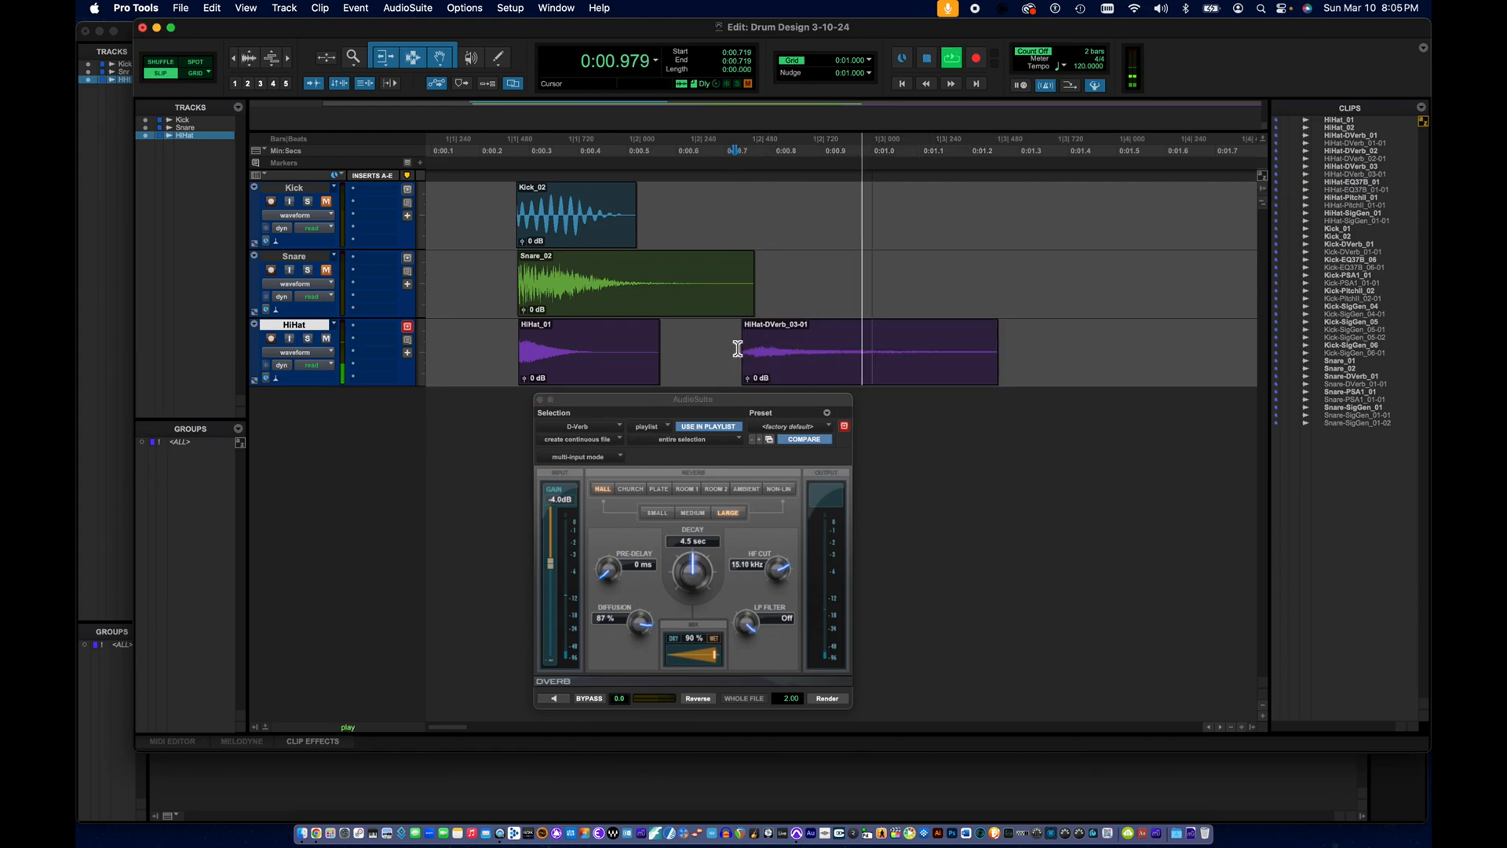
key("space")
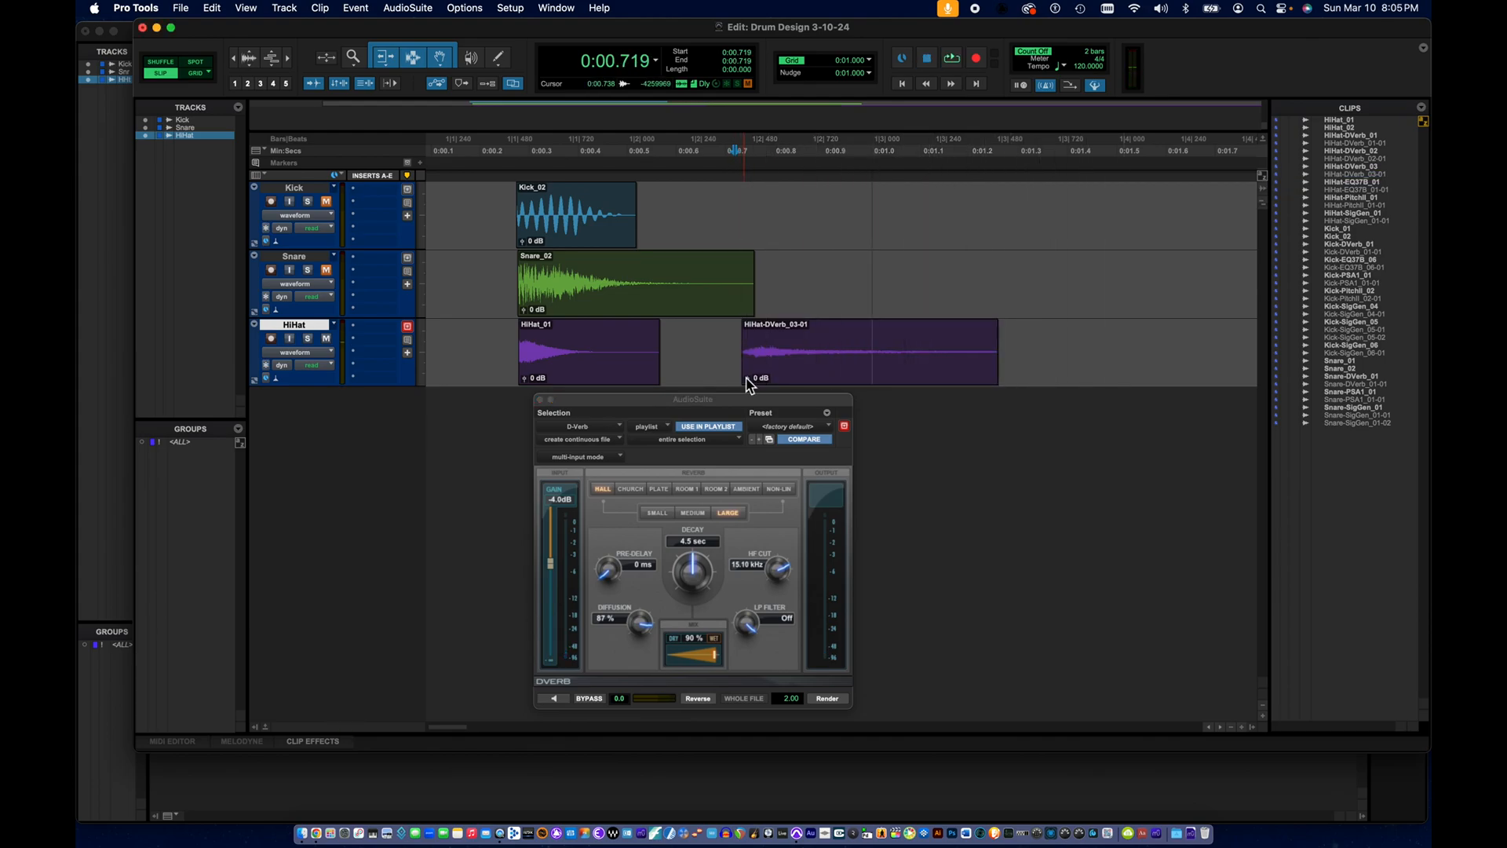
- Raise the newly rendered HiHat clip's gain to +12.1 dB and add a curved fade-out about 0.233 s long at its end
left_click_drag(750, 376, 751, 376)
left_click_drag(997, 326, 885, 346)
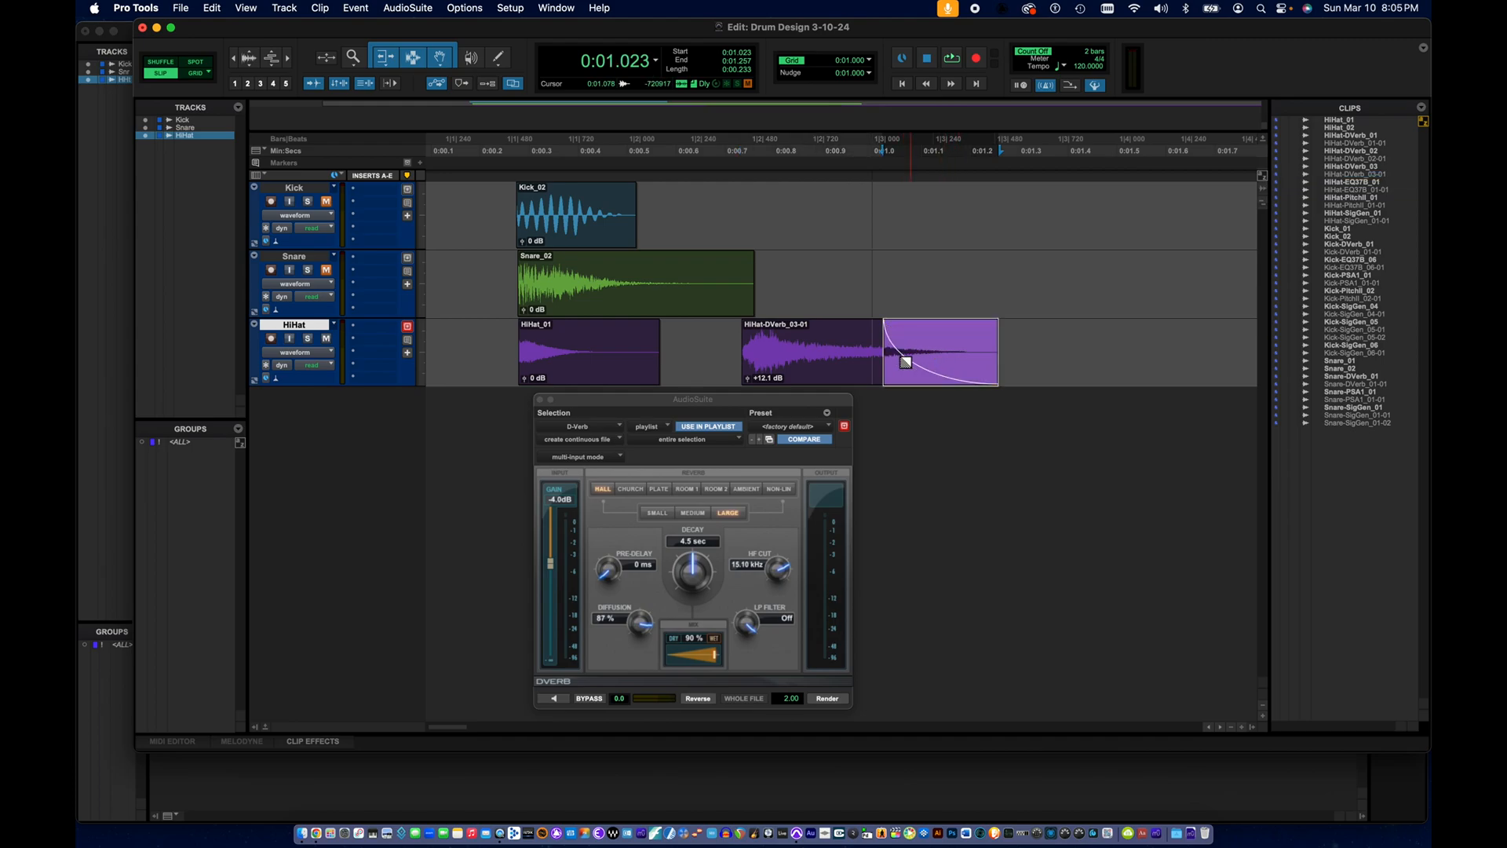
- Play the faded reverb clip, then play the HiHat track from before the original clip to compare the sounds
left_click(730, 351)
key("space")
key("space")
key("space")
key("space")
left_click(504, 350)
key("space")
key("space")
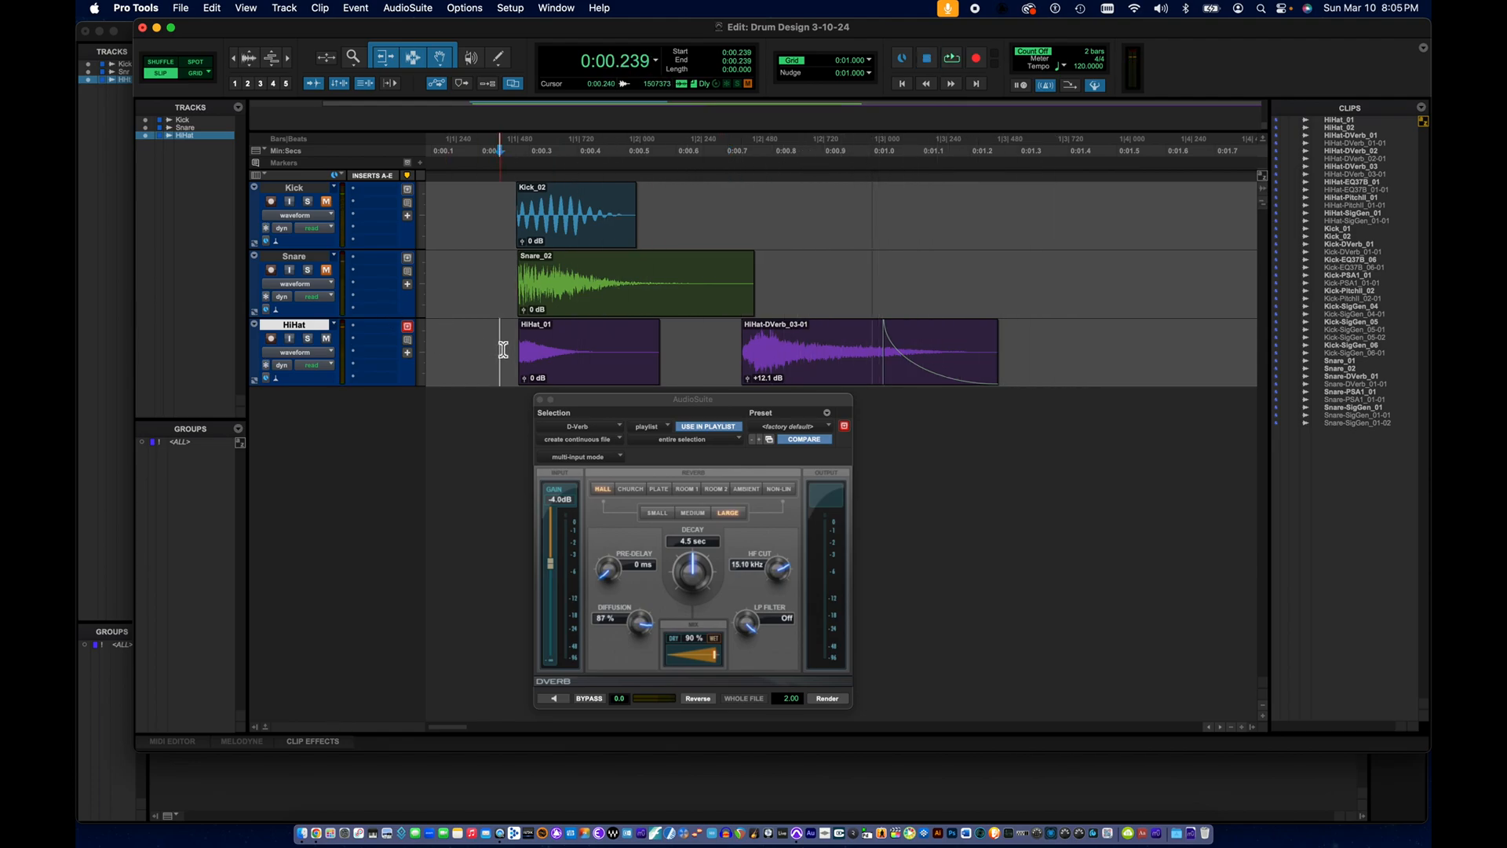
- Consolidate the longer reverberated clip with its +12.1 dB gain and curved fade-out into one clip
left_click(802, 369)
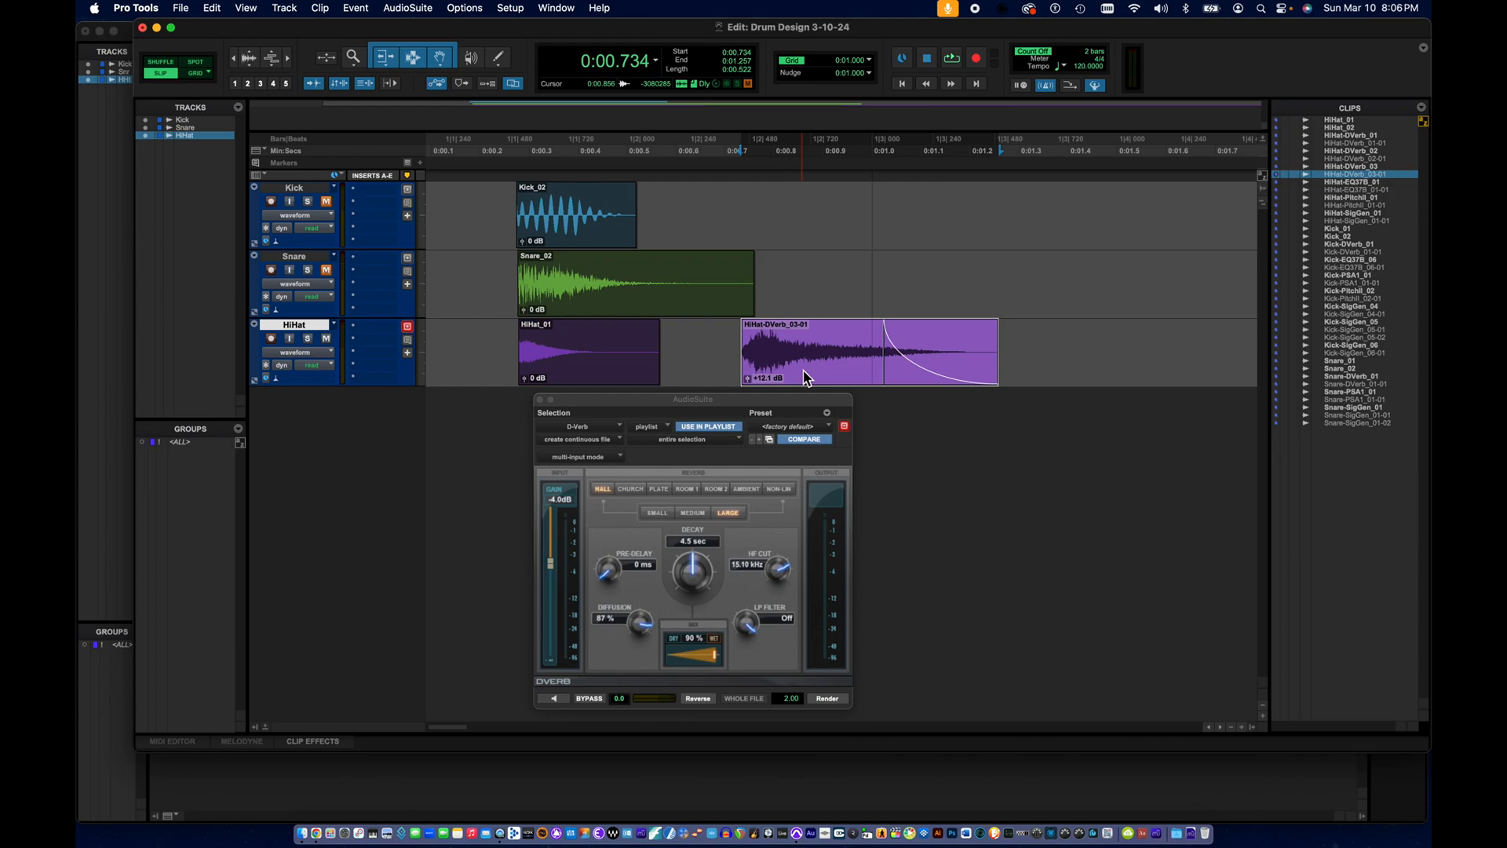
left_click(212, 8)
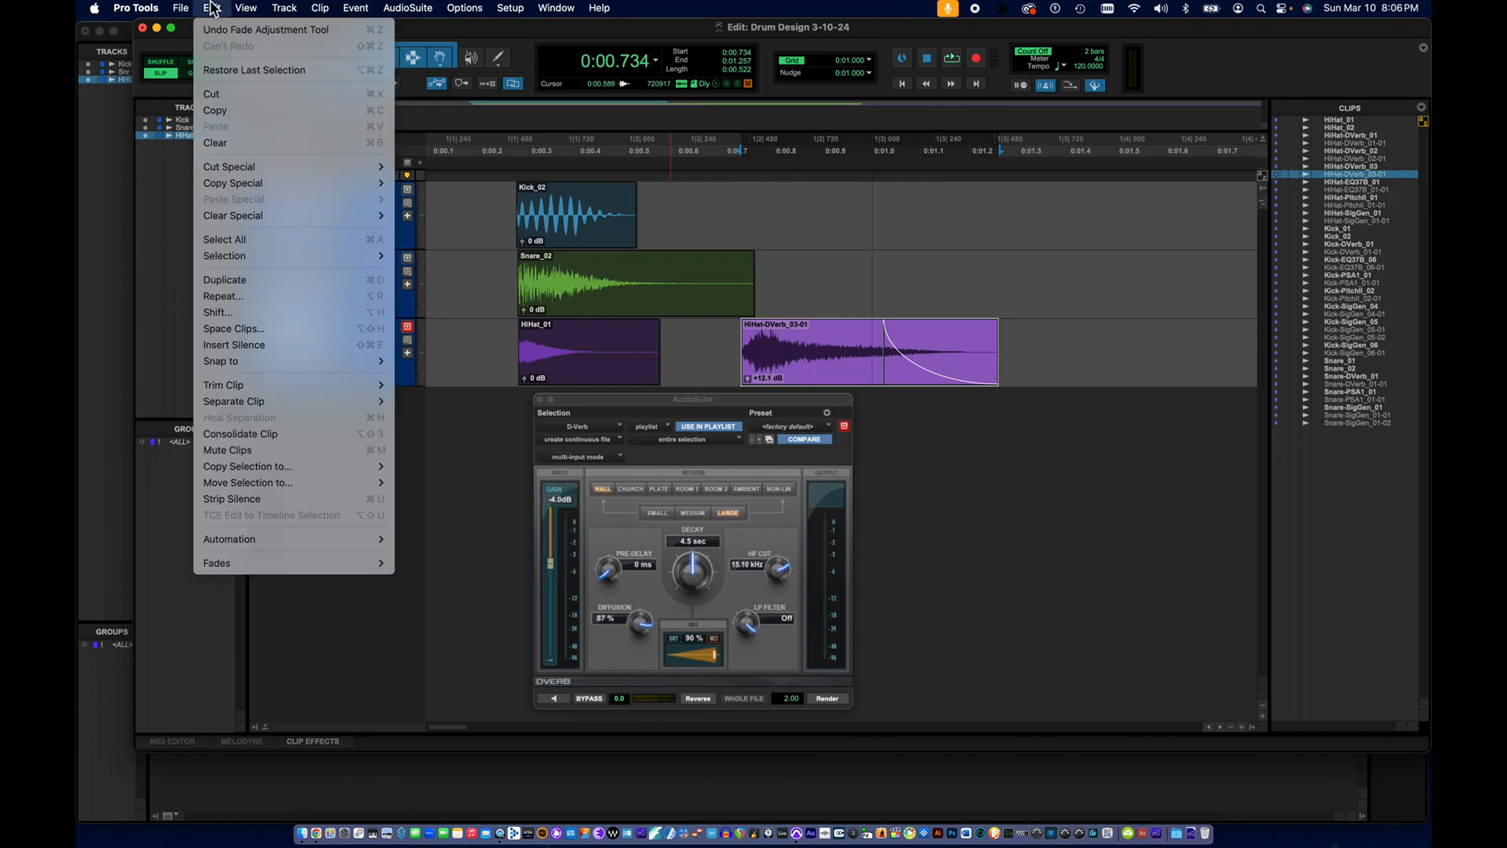
left_click(225, 434)
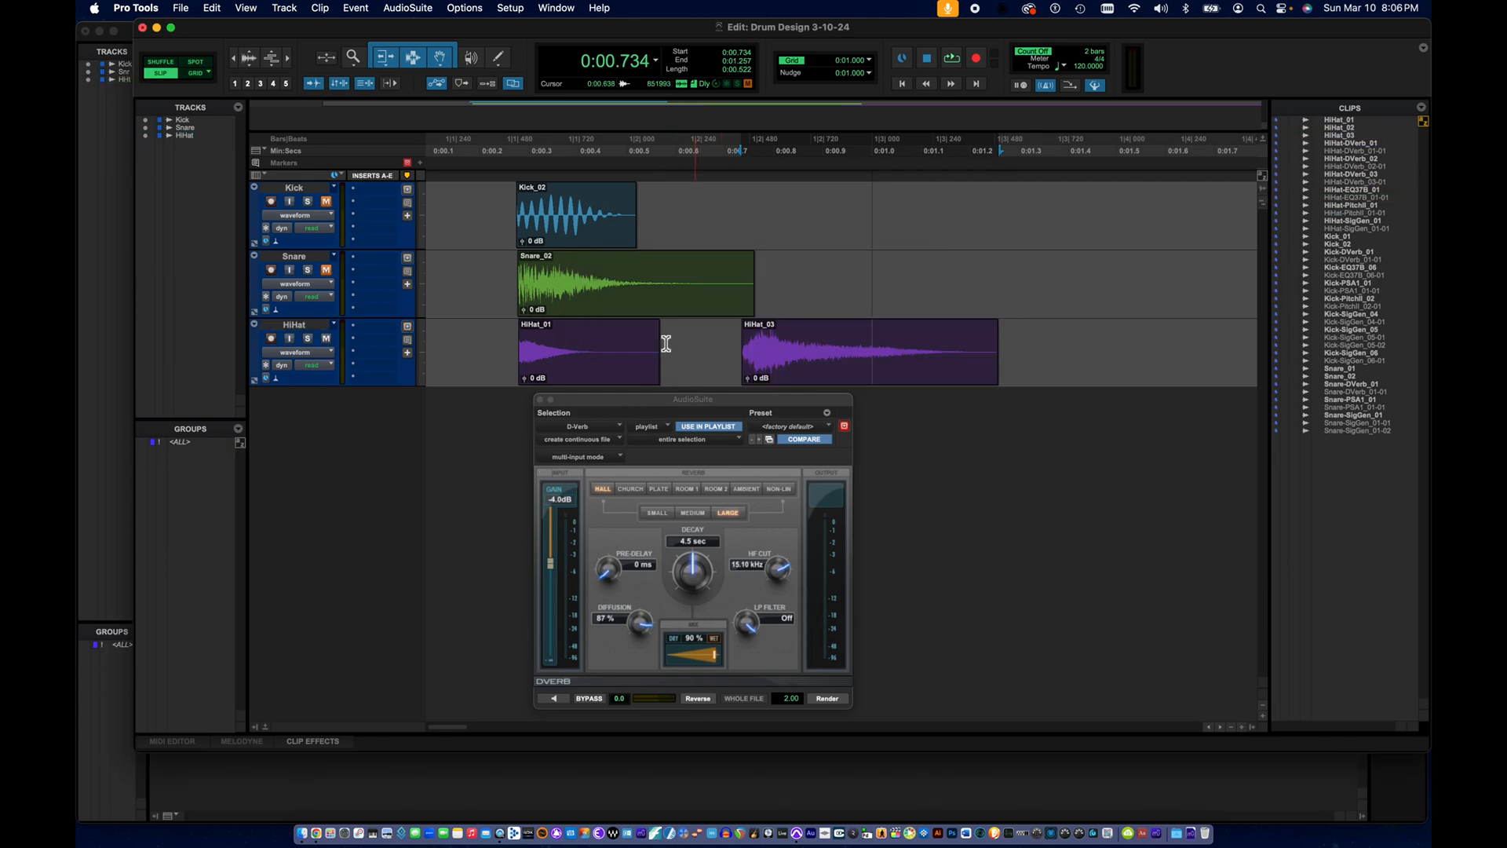
- Bounce the consolidated reverb clip as a mono 24-bit, 48 kHz WAV named Crash into the Drum Sounds folder
left_click(807, 375)
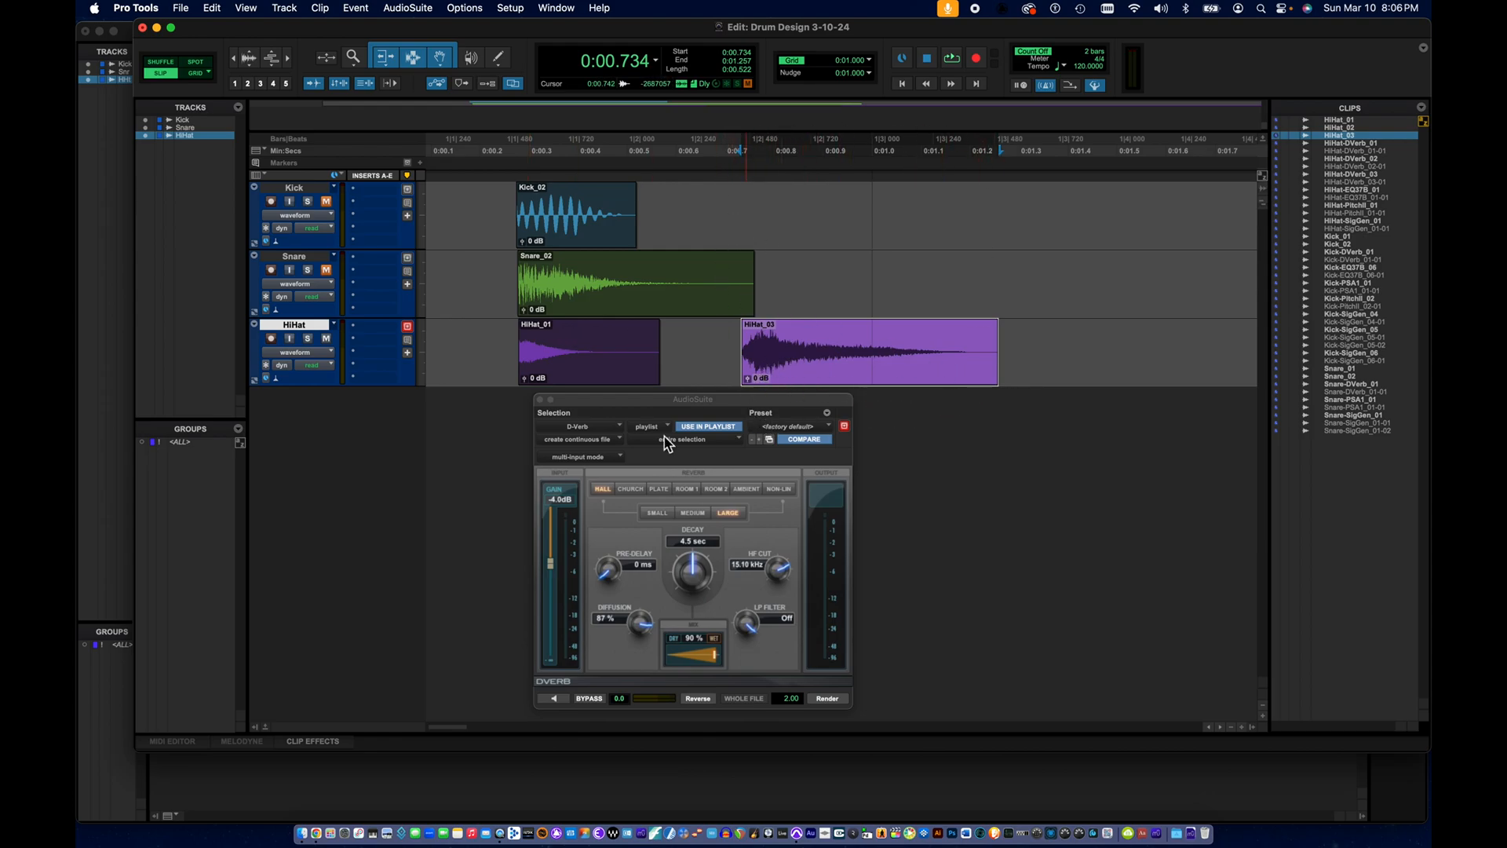
left_click(182, 9)
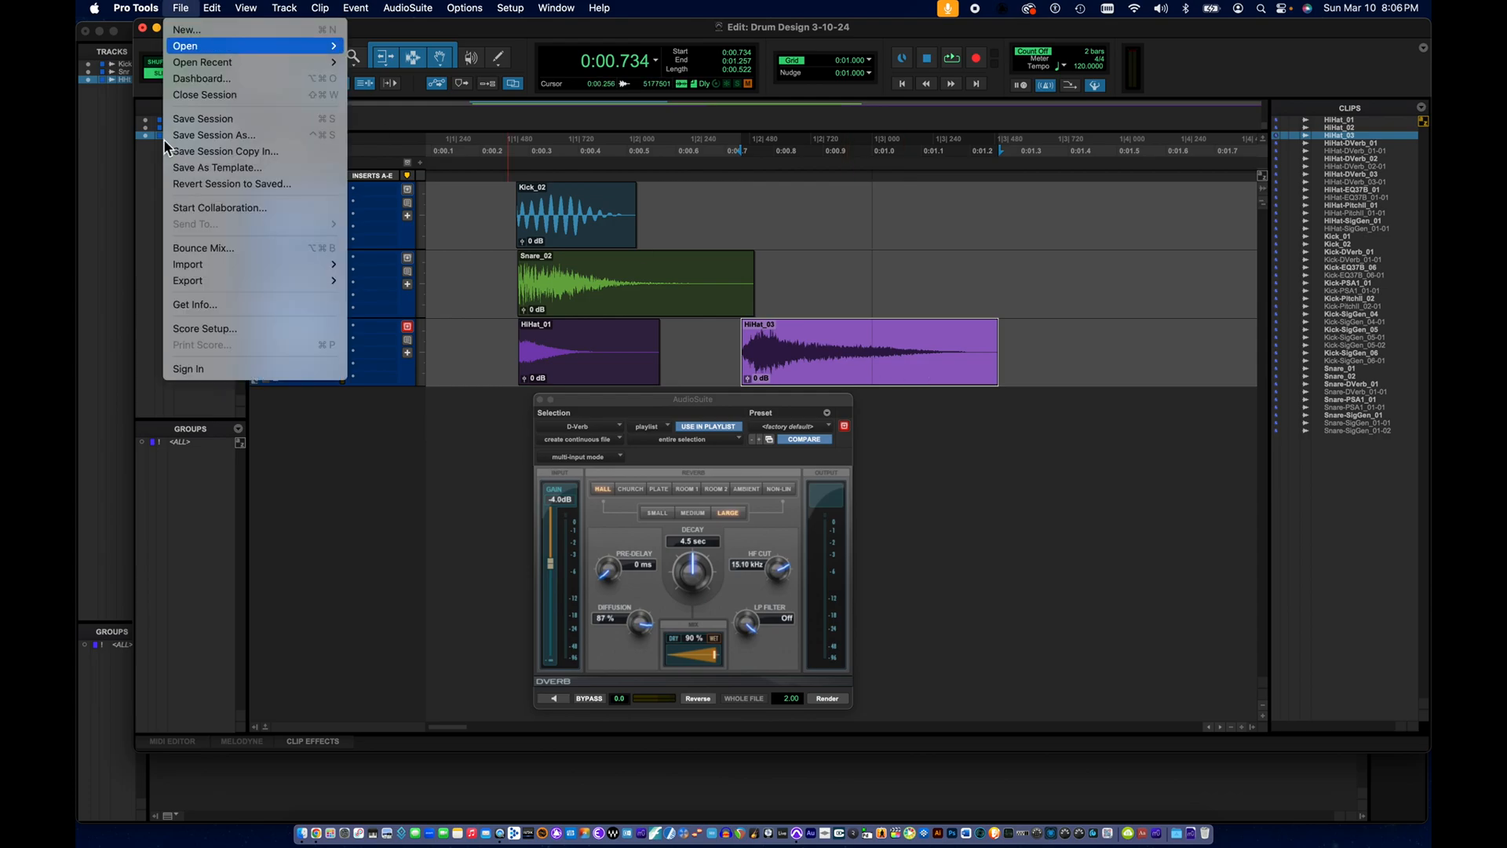
left_click(188, 251)
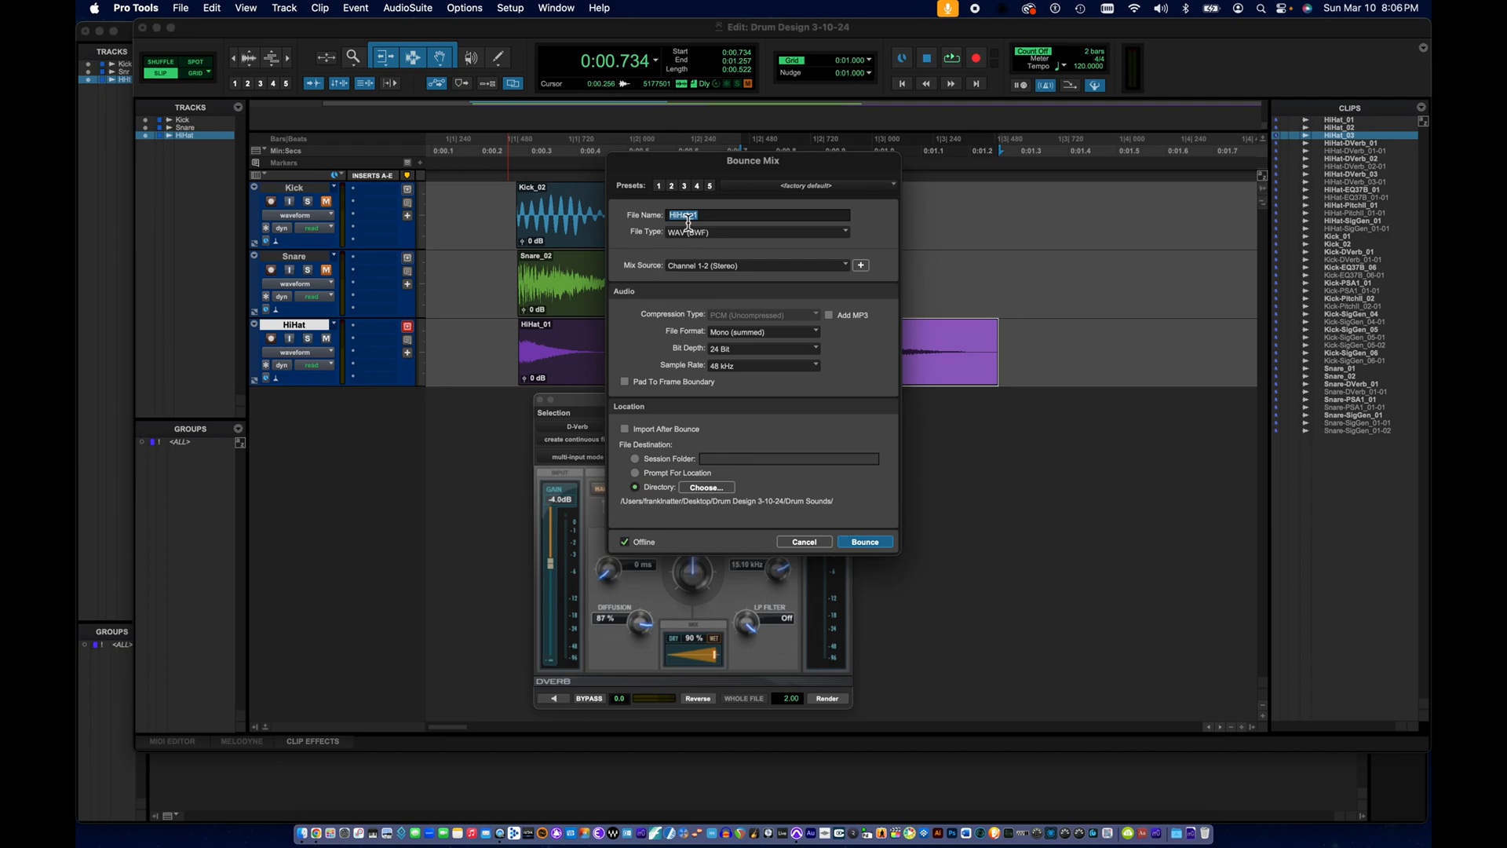
type("Cl")
left_click(866, 542)
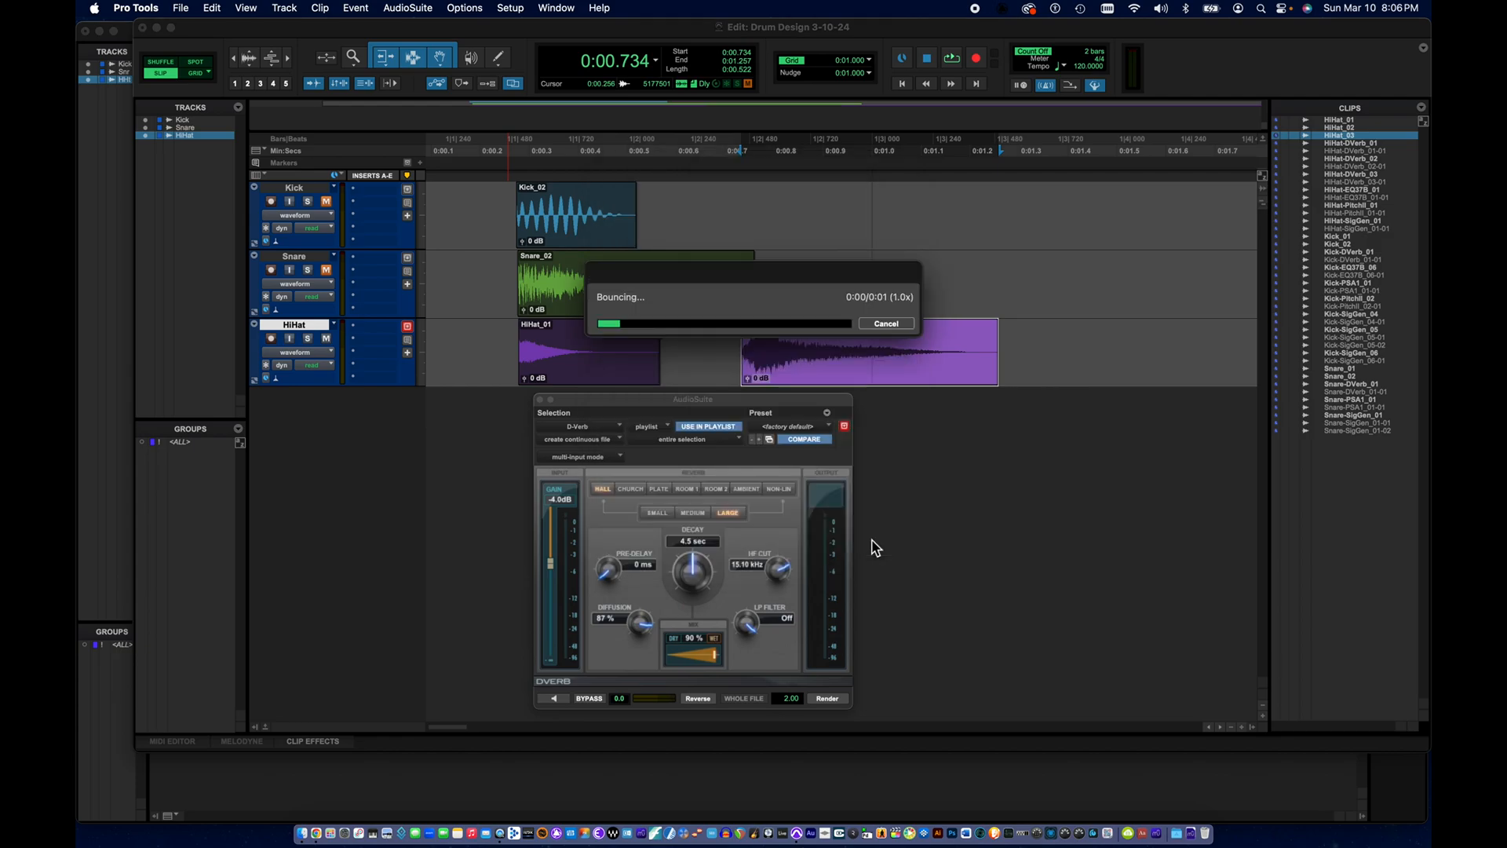
left_click(714, 348)
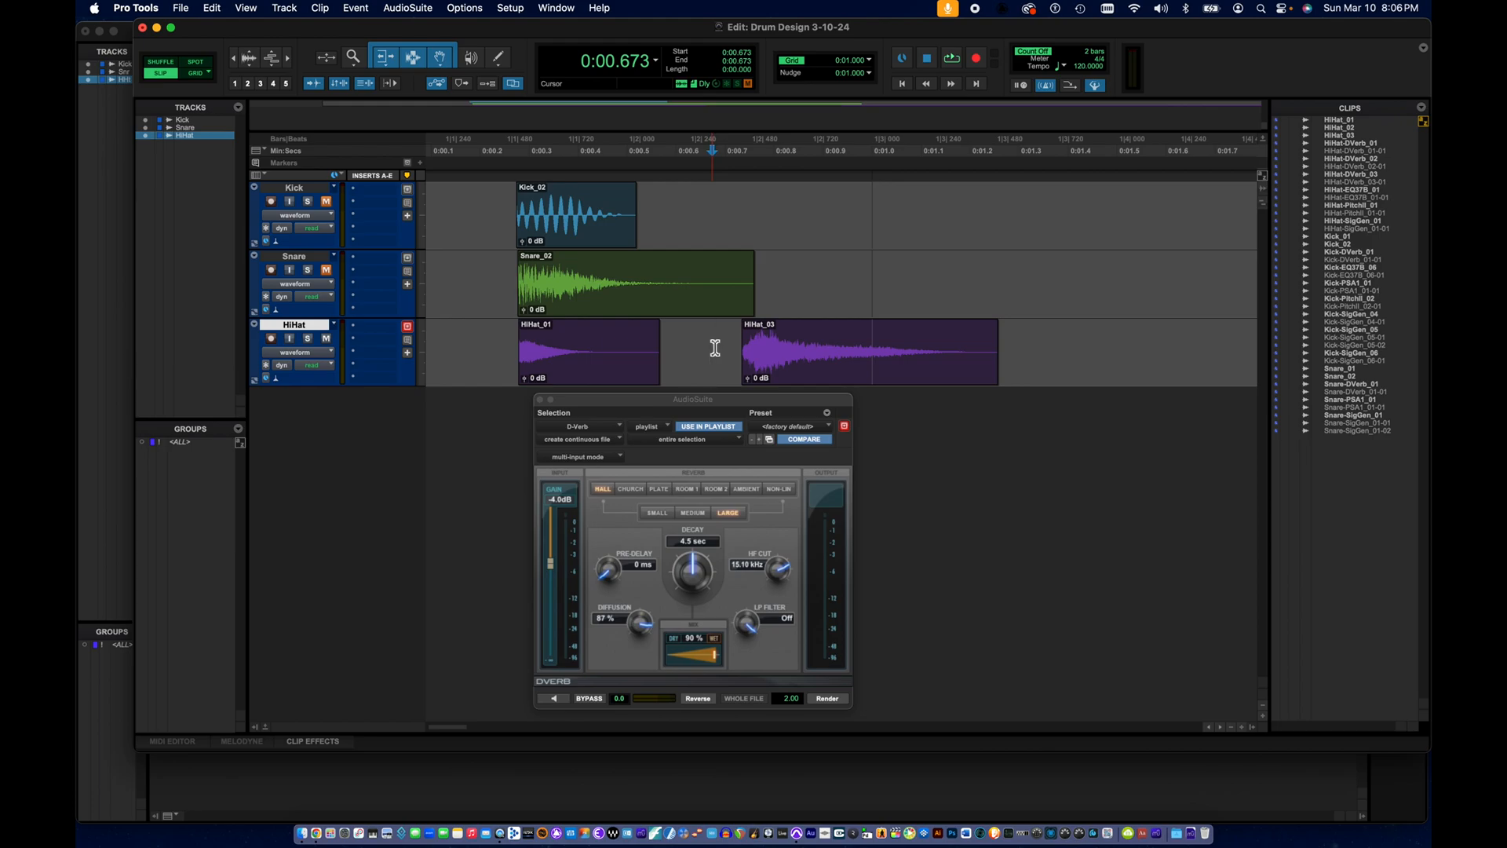
- Switch to Finder and open the Drum Sounds folder inside Drum Design 3-10-24 on the Desktop to check the bounced files
left_click(303, 834)
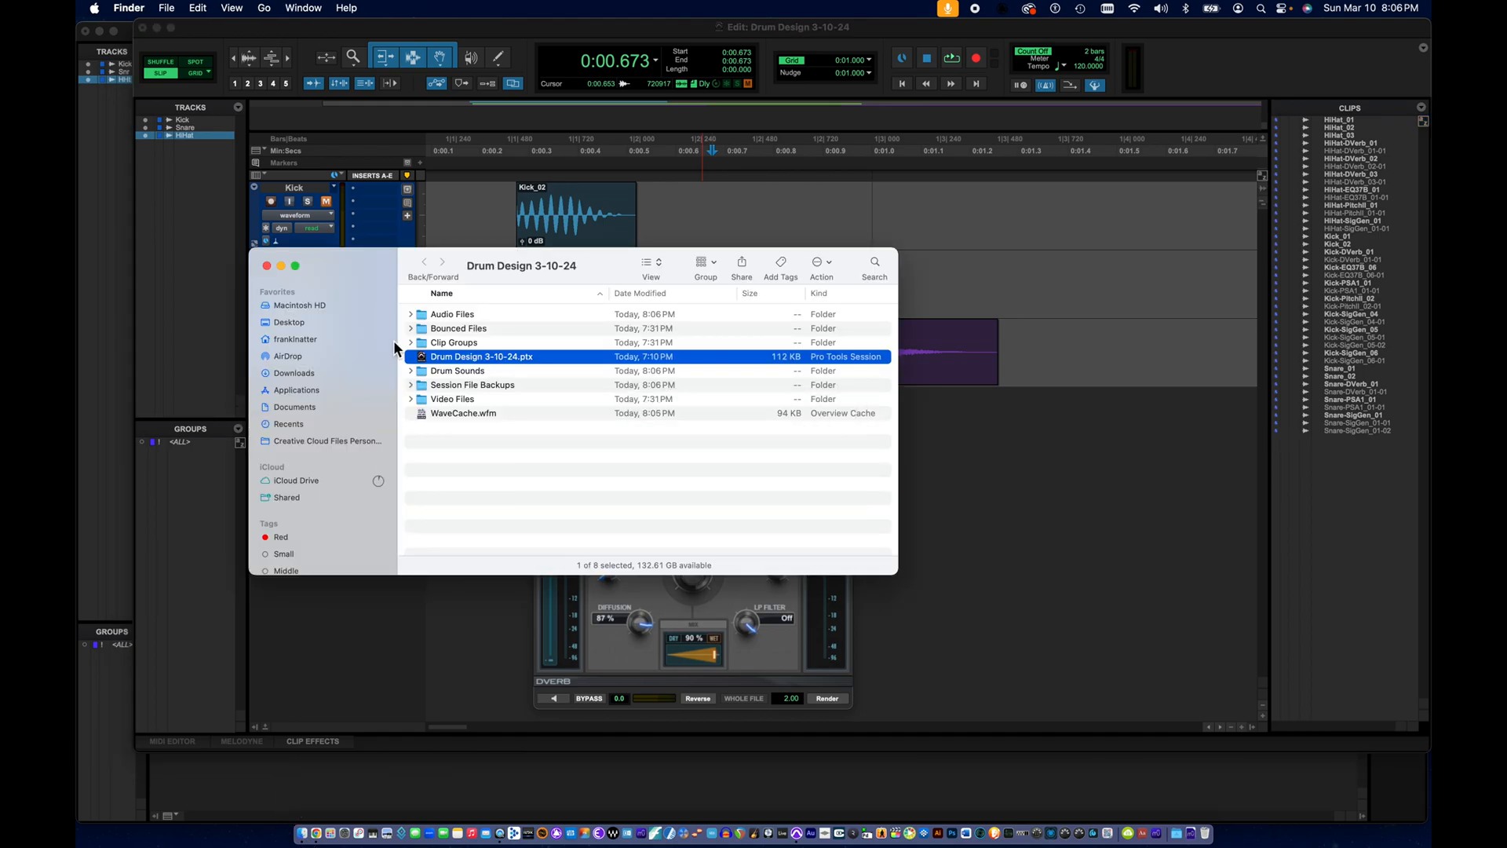
left_click(294, 323)
double_click(437, 315)
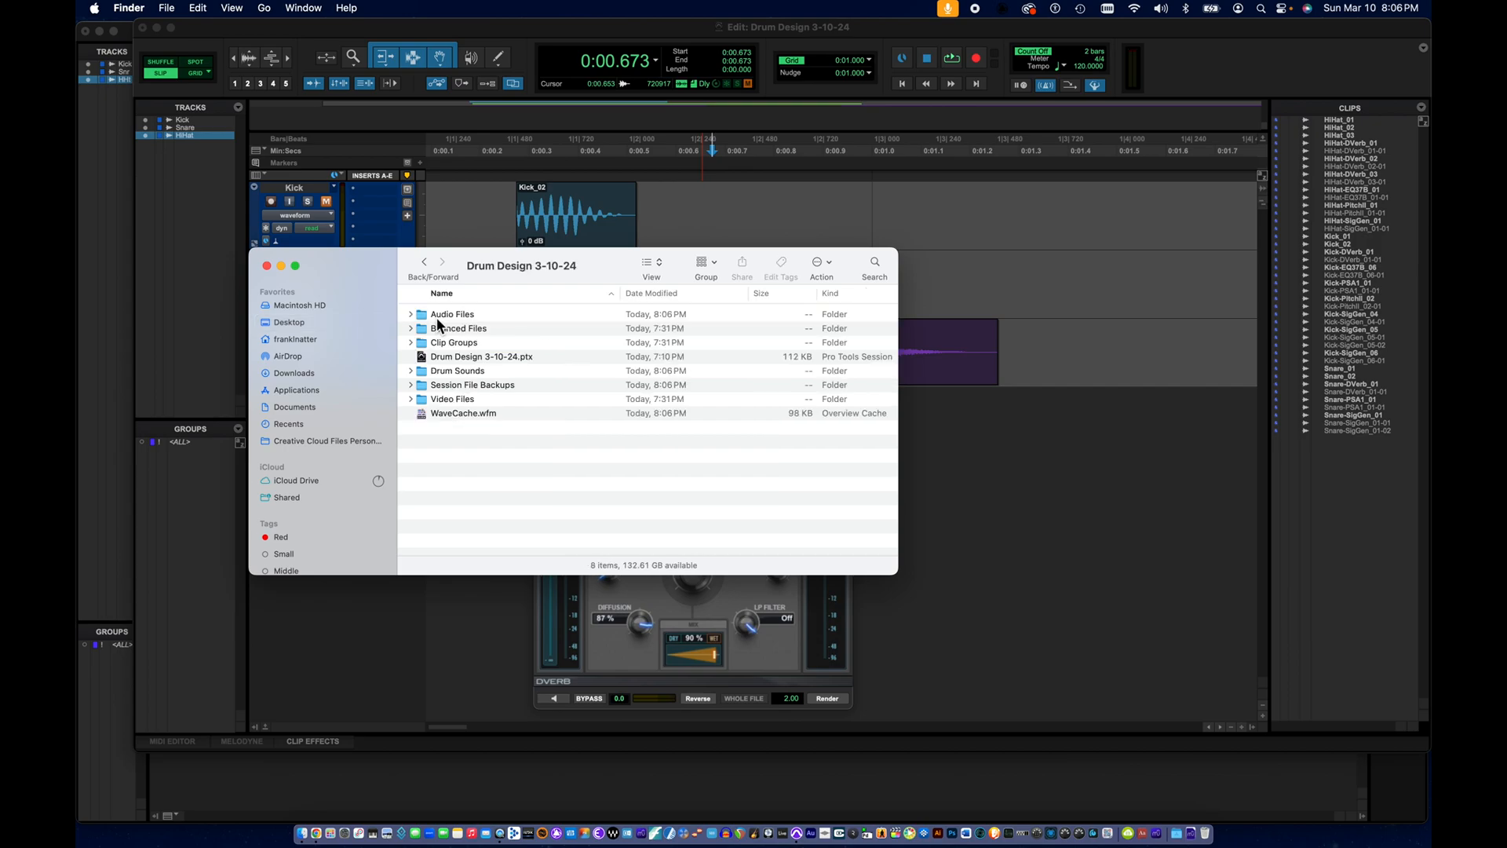
double_click(424, 372)
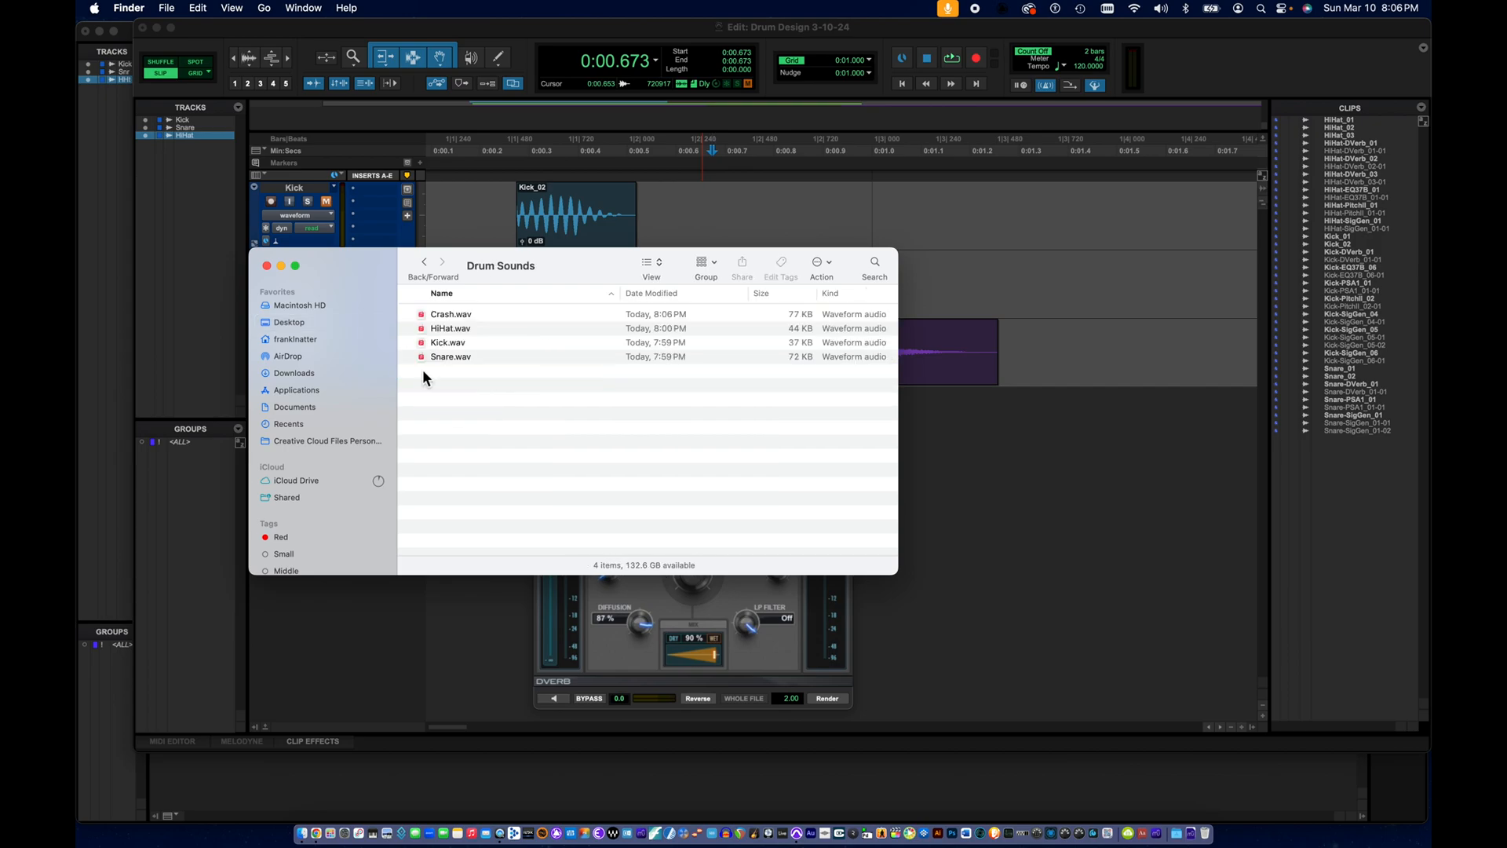